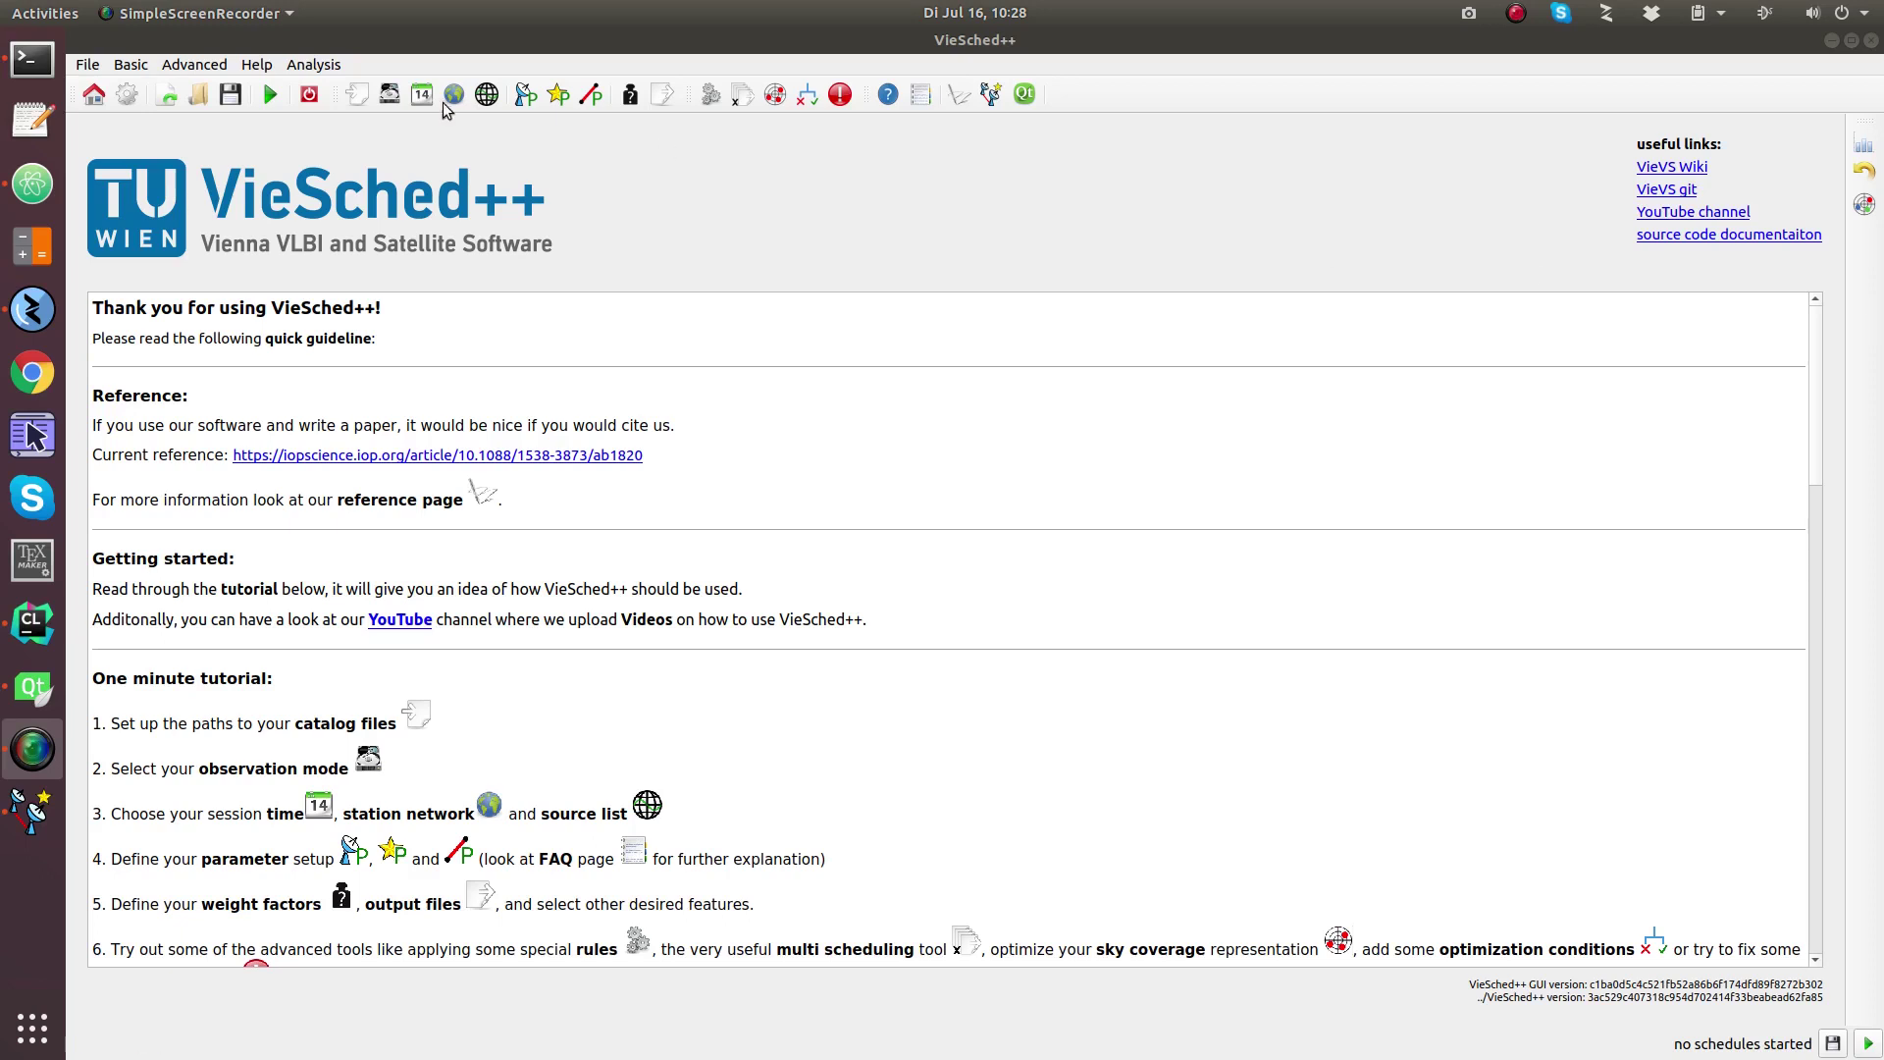
Set the sked catalog observing mode to 64-16(EU-T2).
click(358, 96)
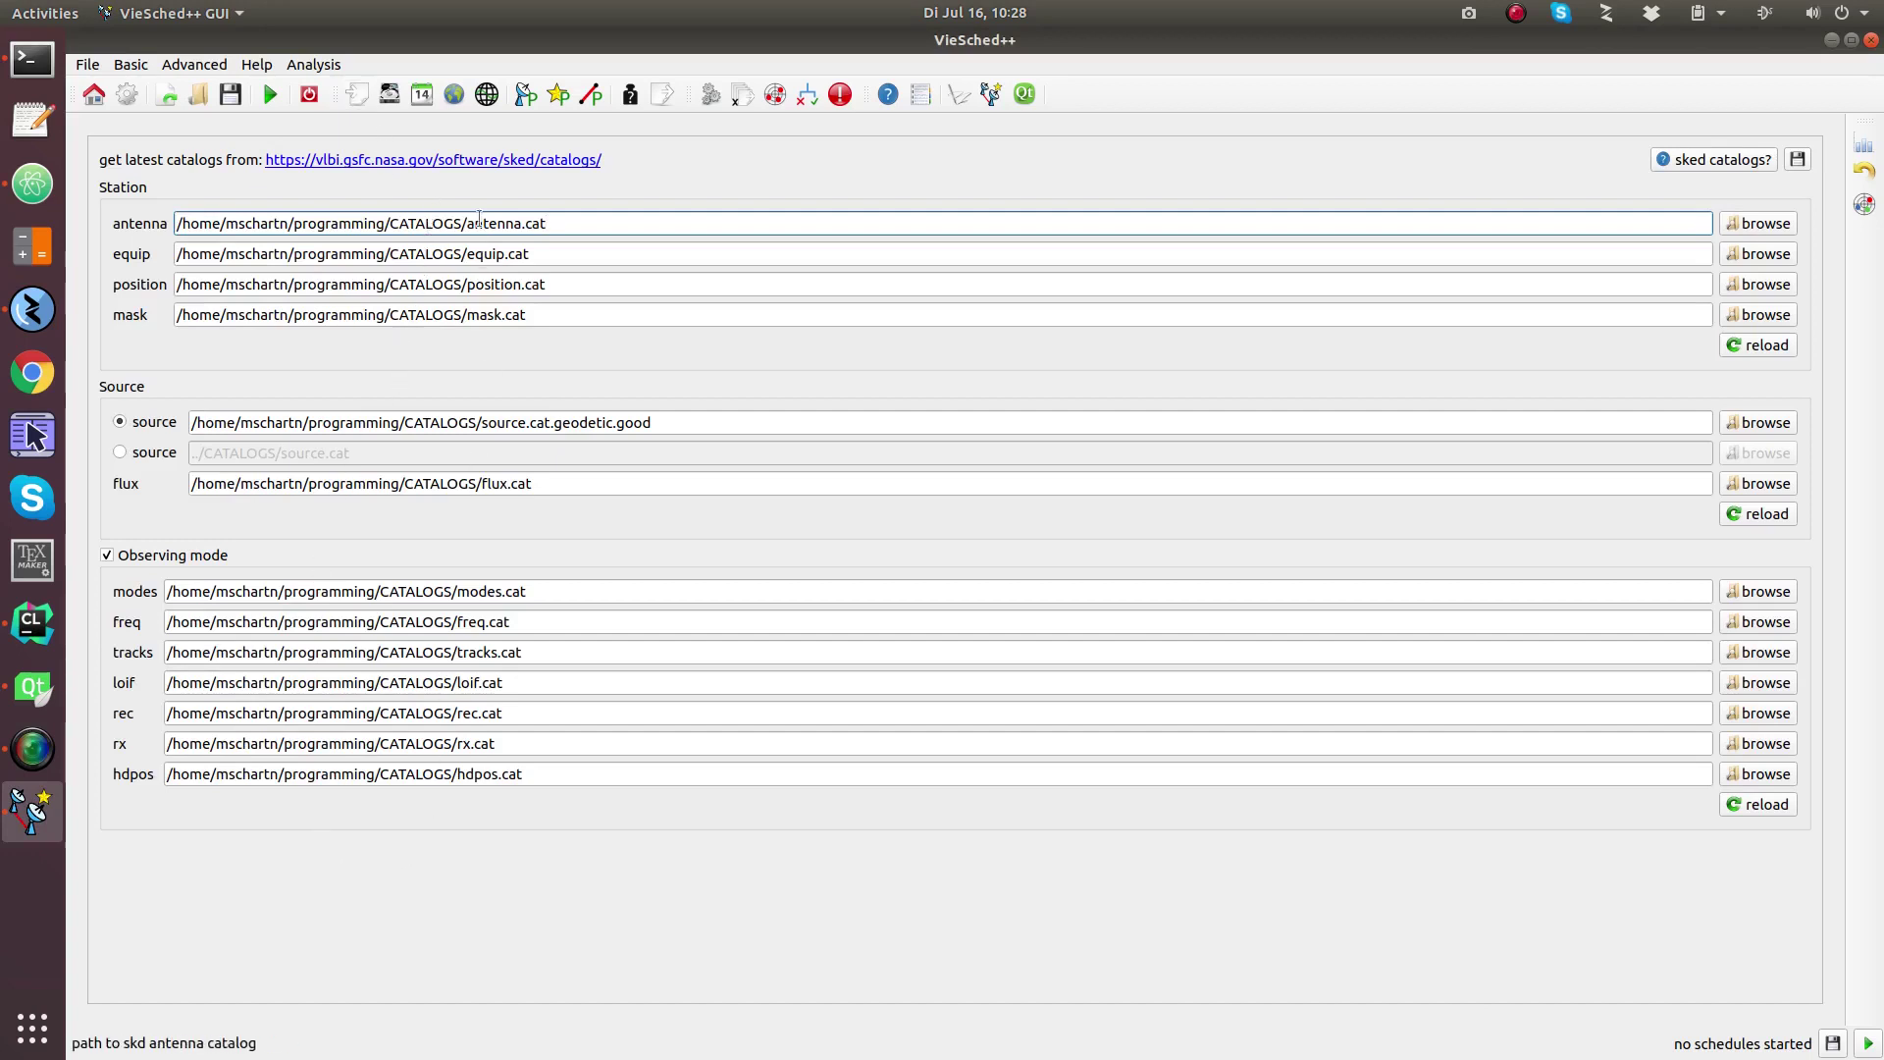
click(422, 94)
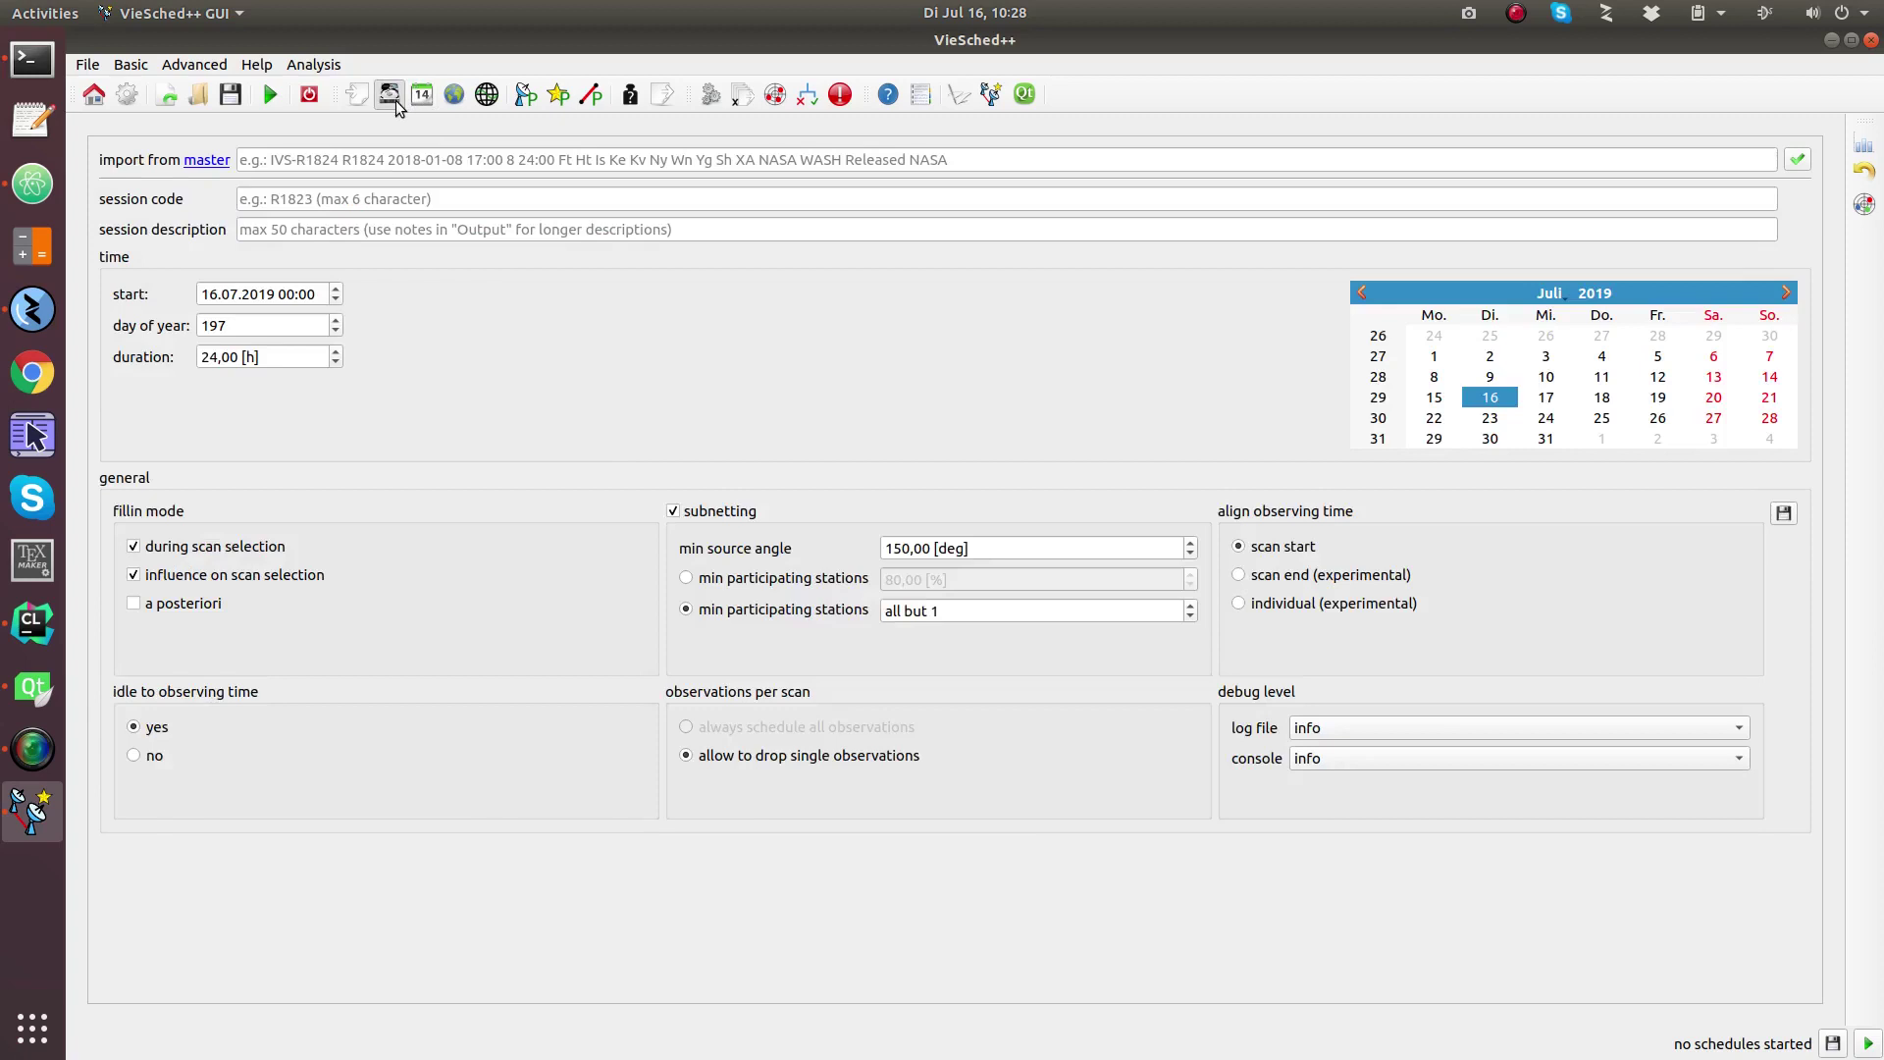
click(390, 94)
click(406, 182)
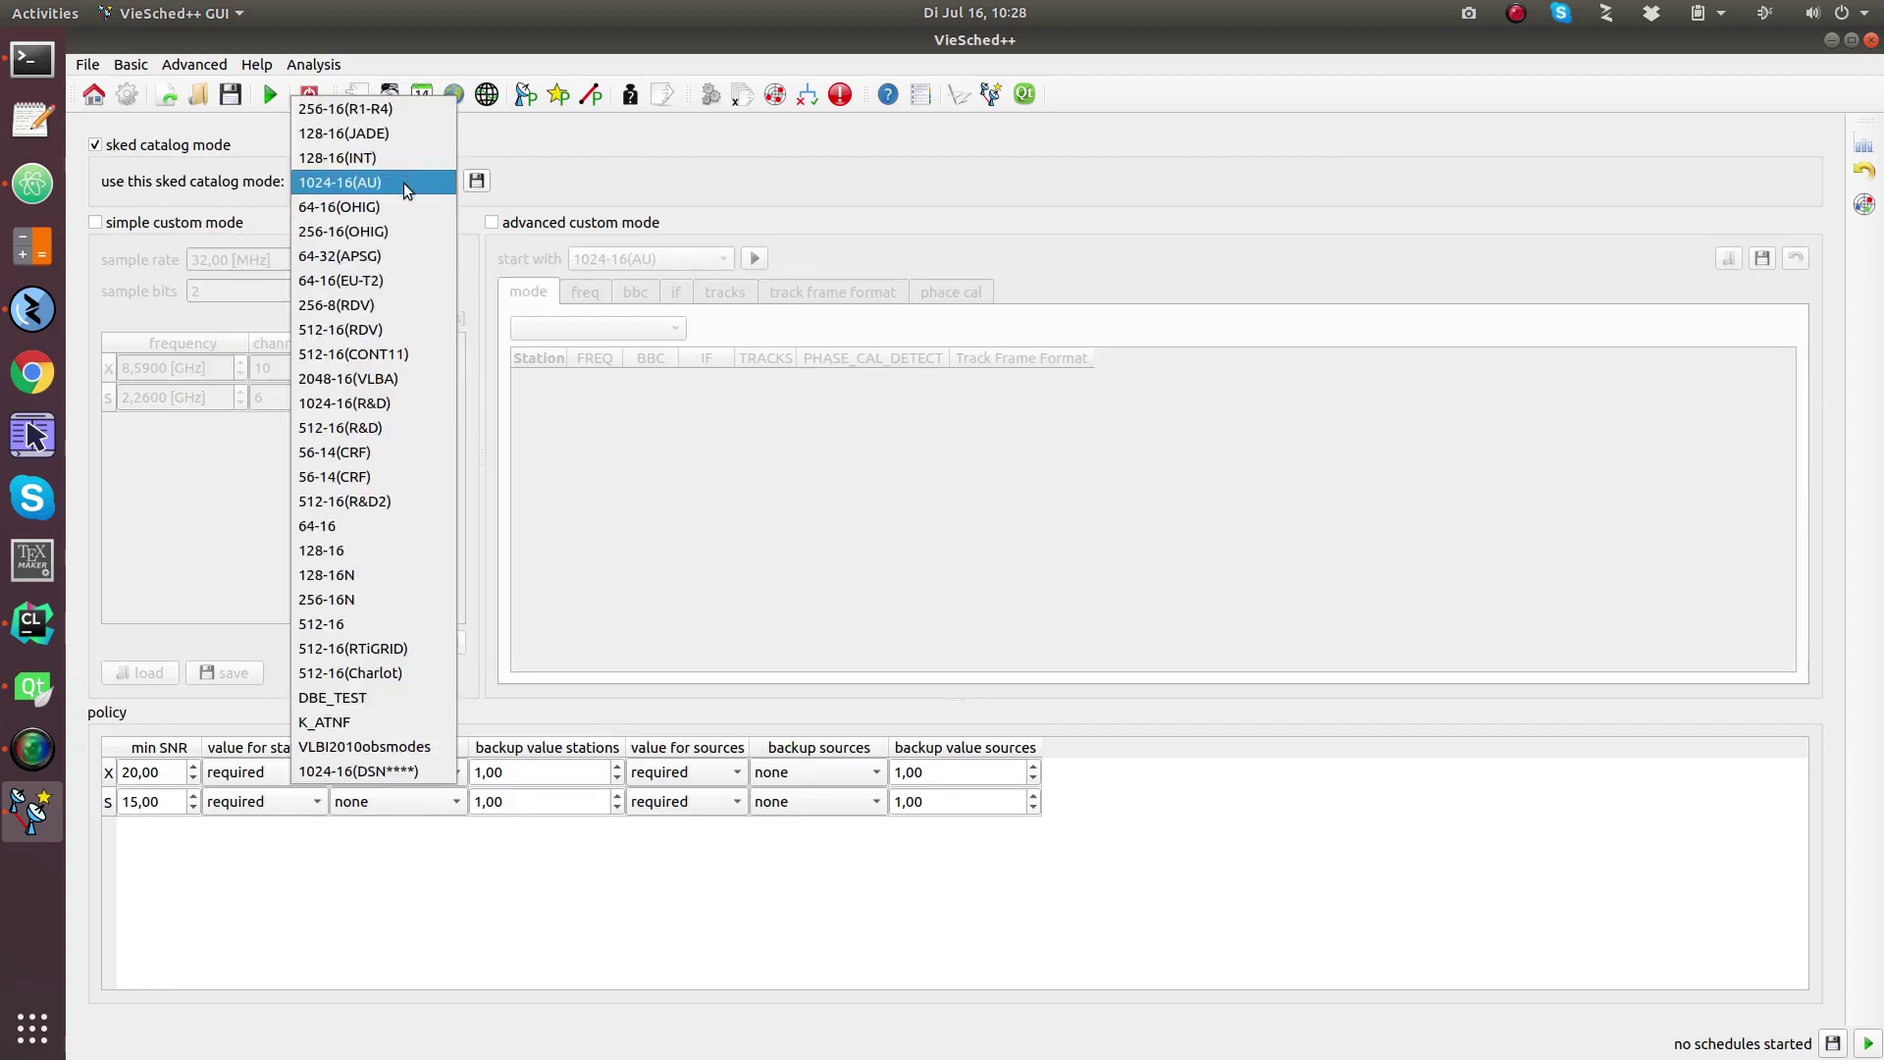
click(367, 282)
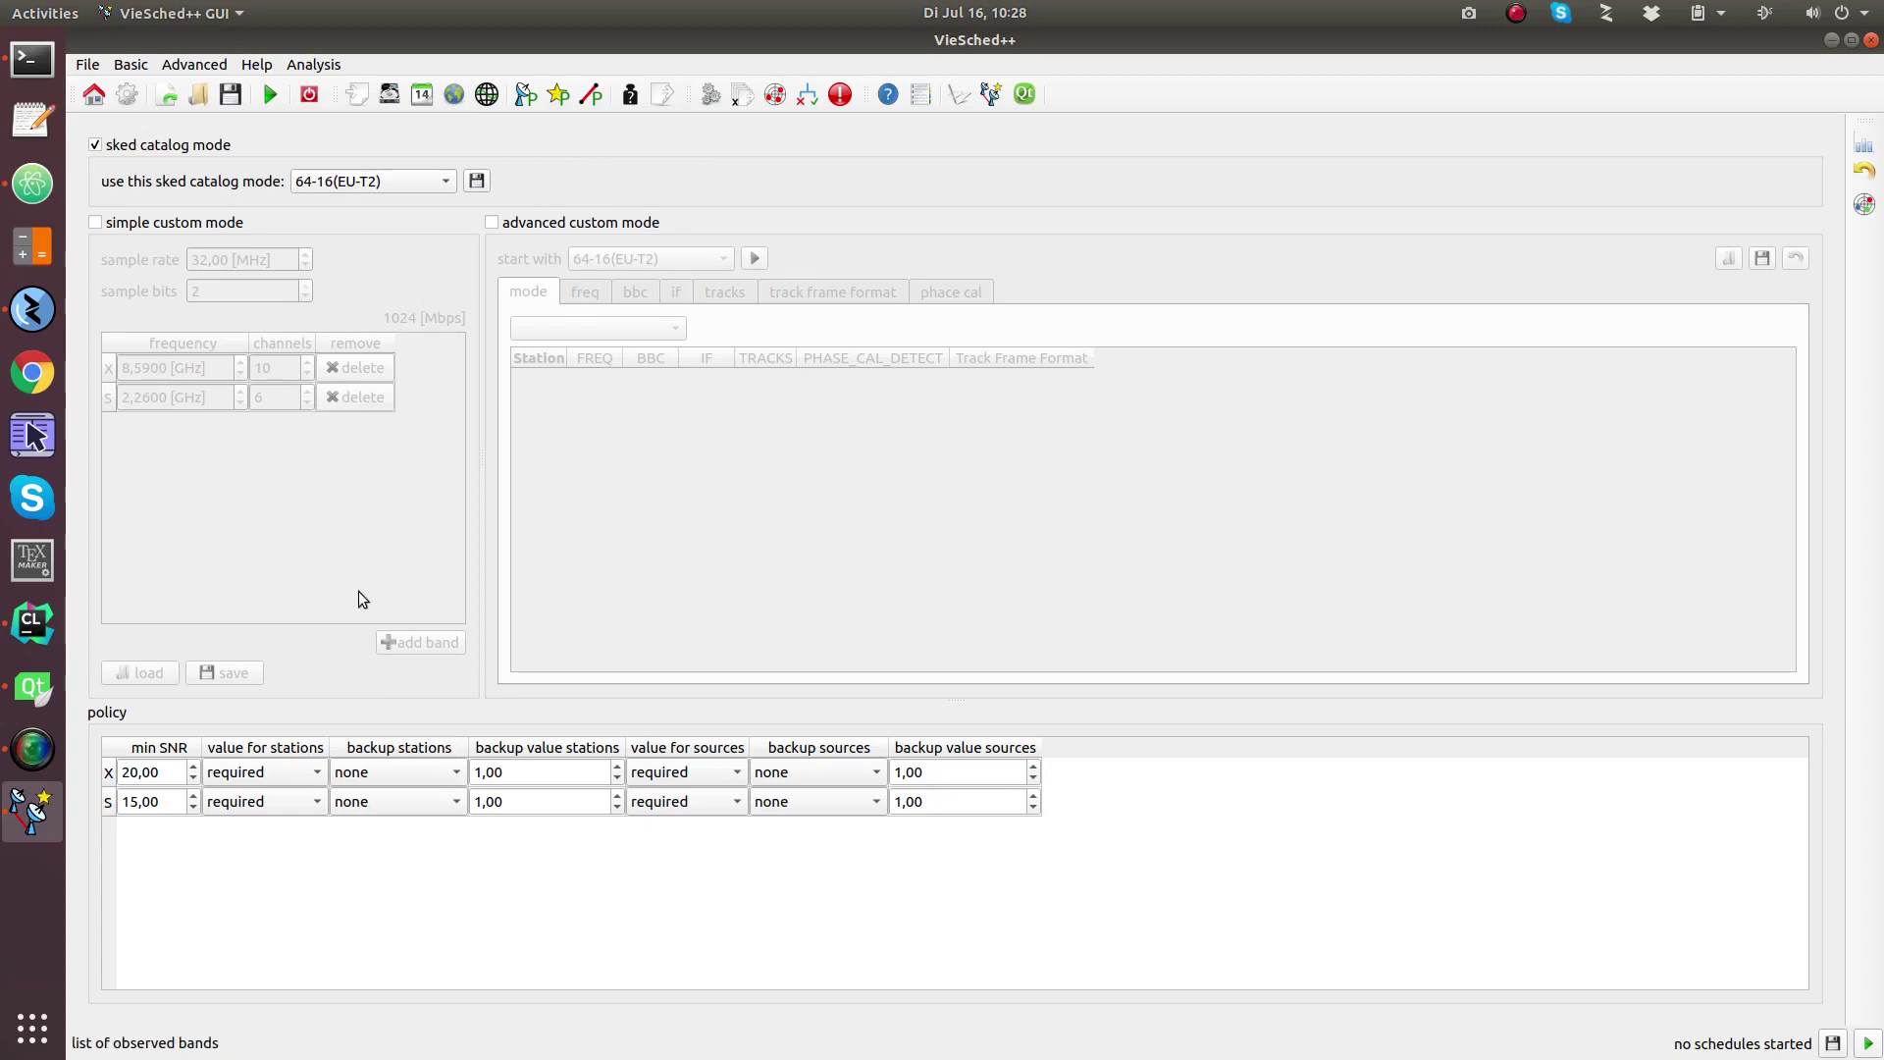
Open the 2019 legacy S/X 24-hour master schedule linked from the session settings and search it for t2133.
click(429, 105)
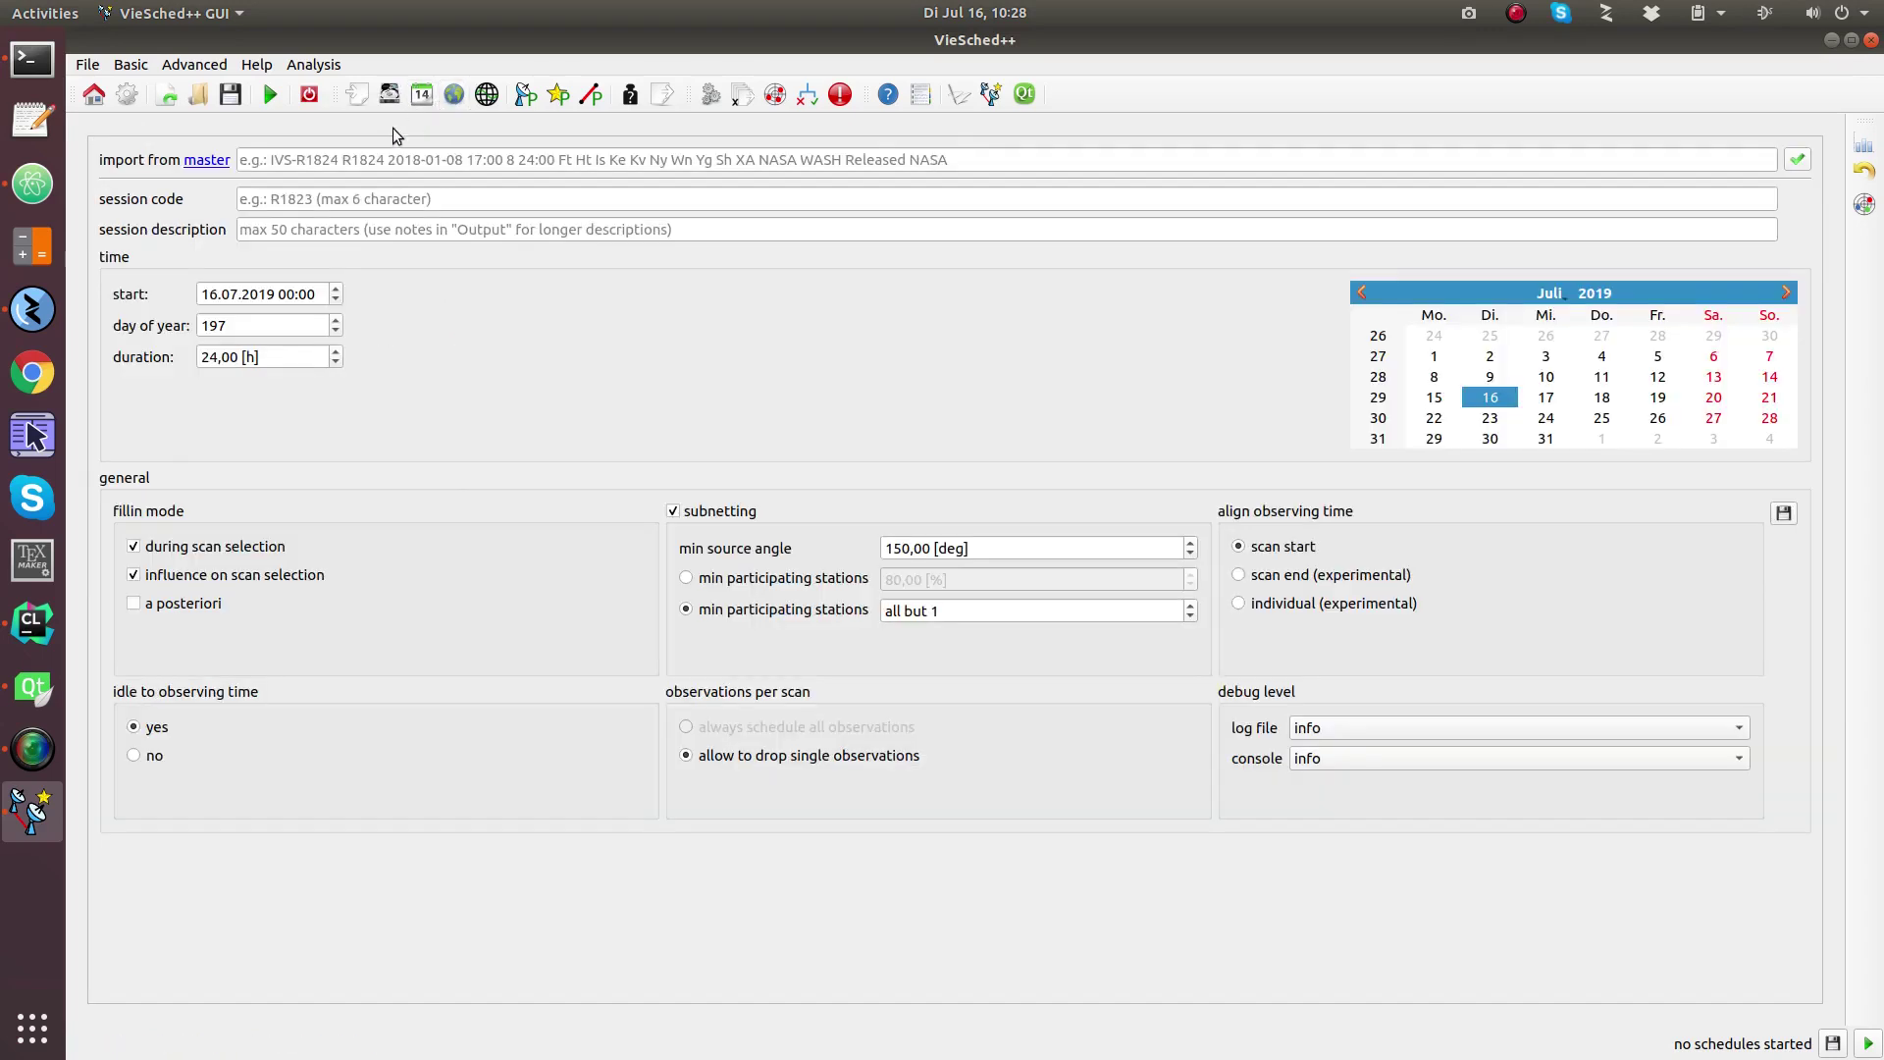
click(207, 160)
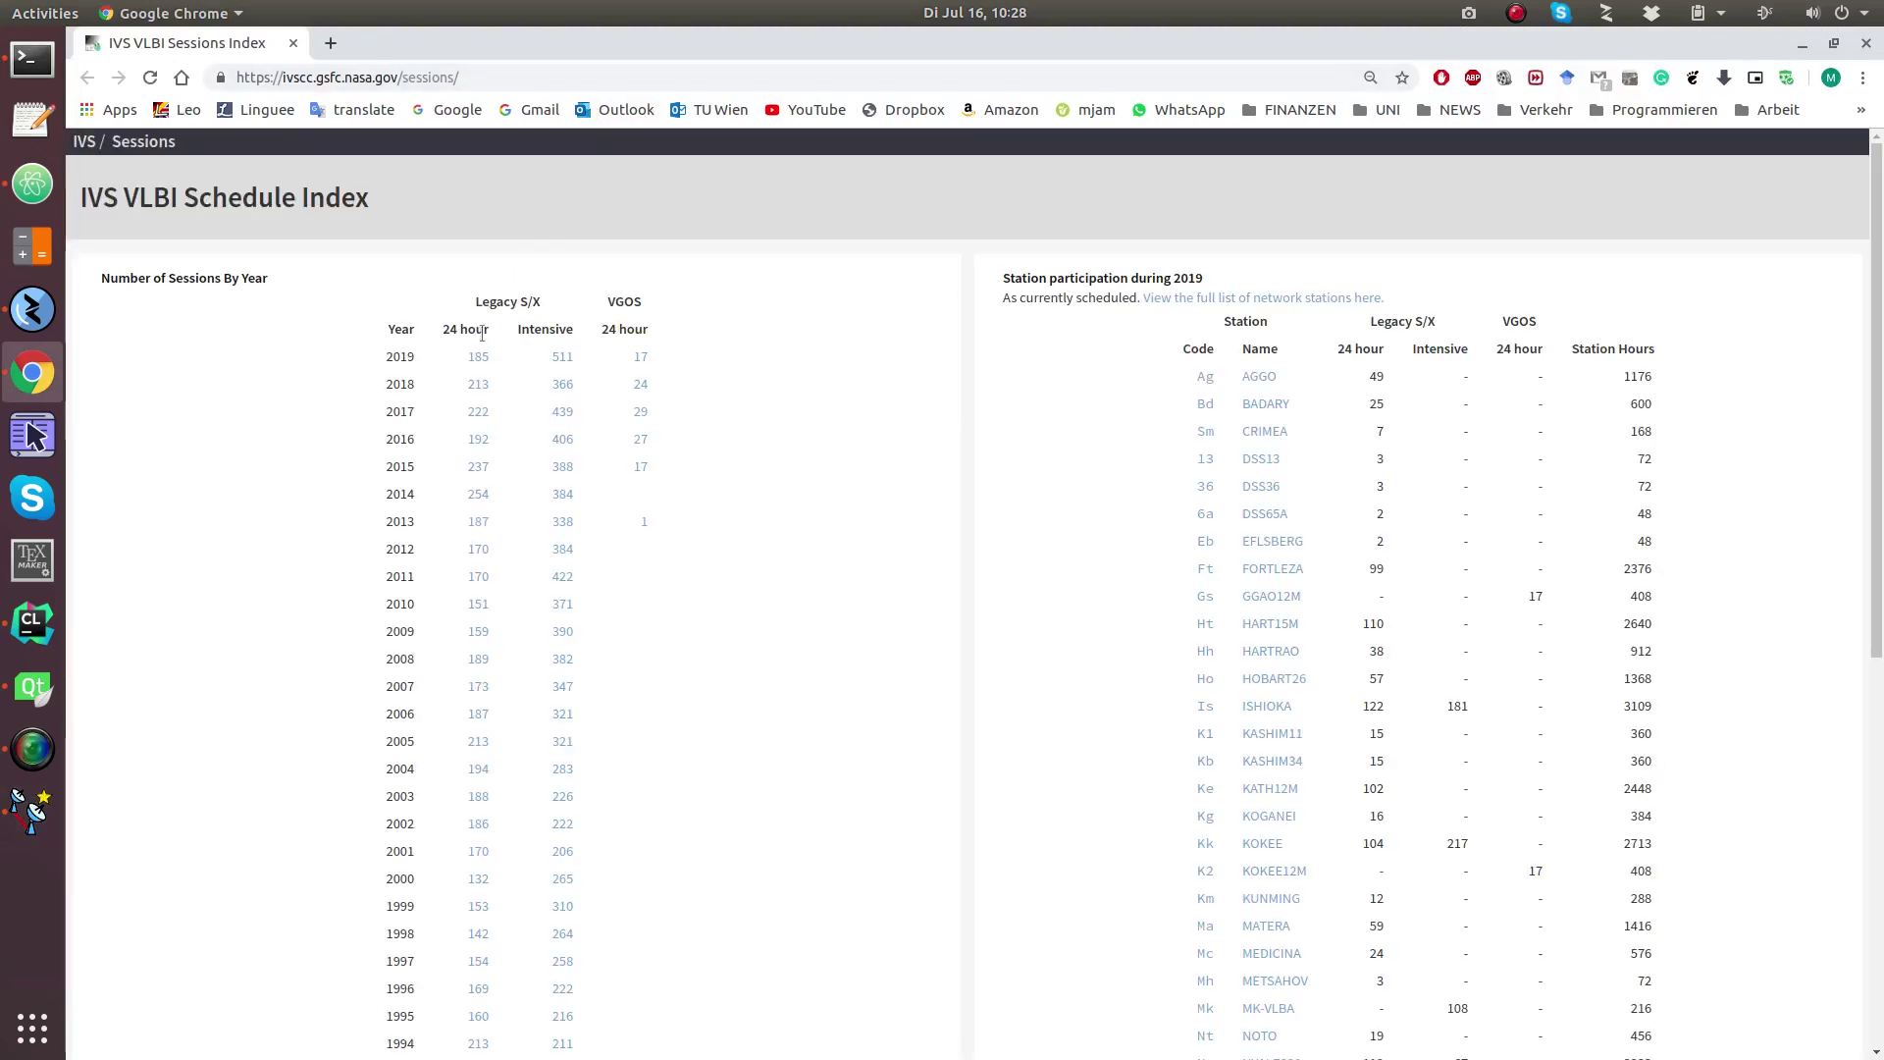
click(476, 355)
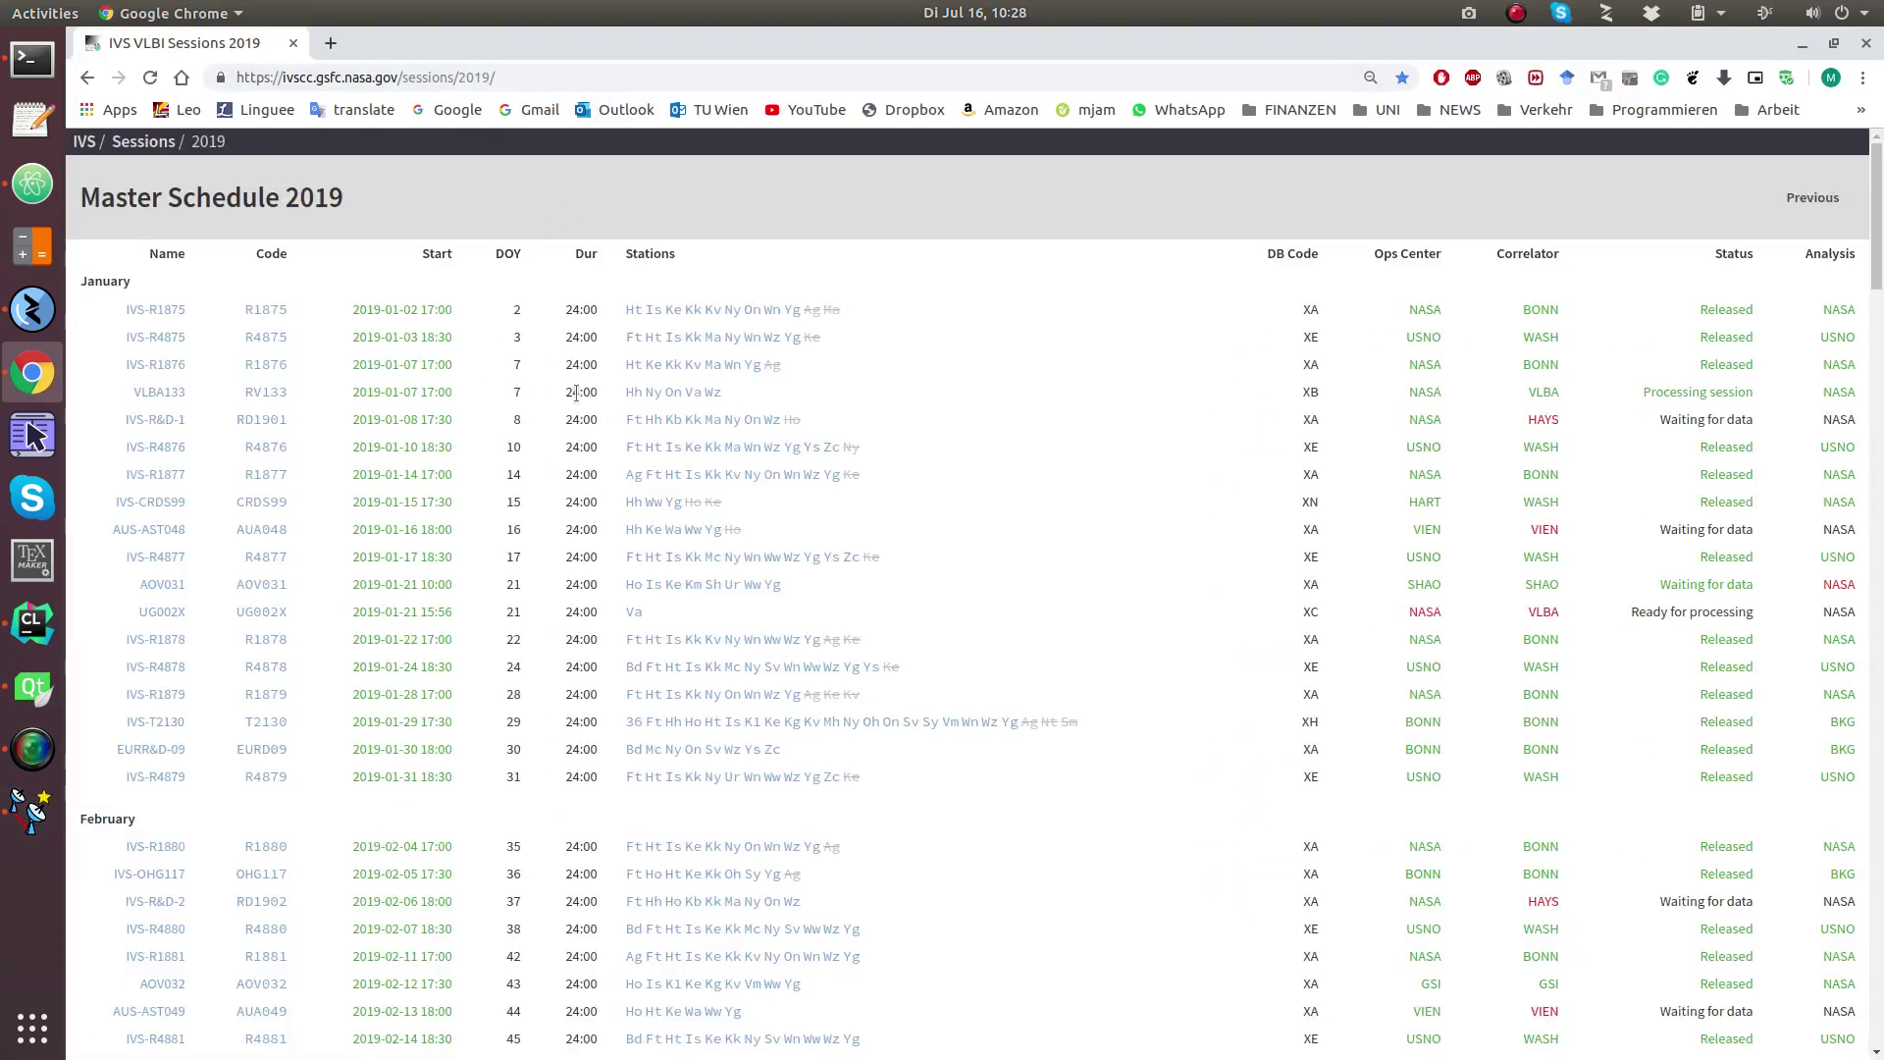
key(ctrl+f)
text(t2133)
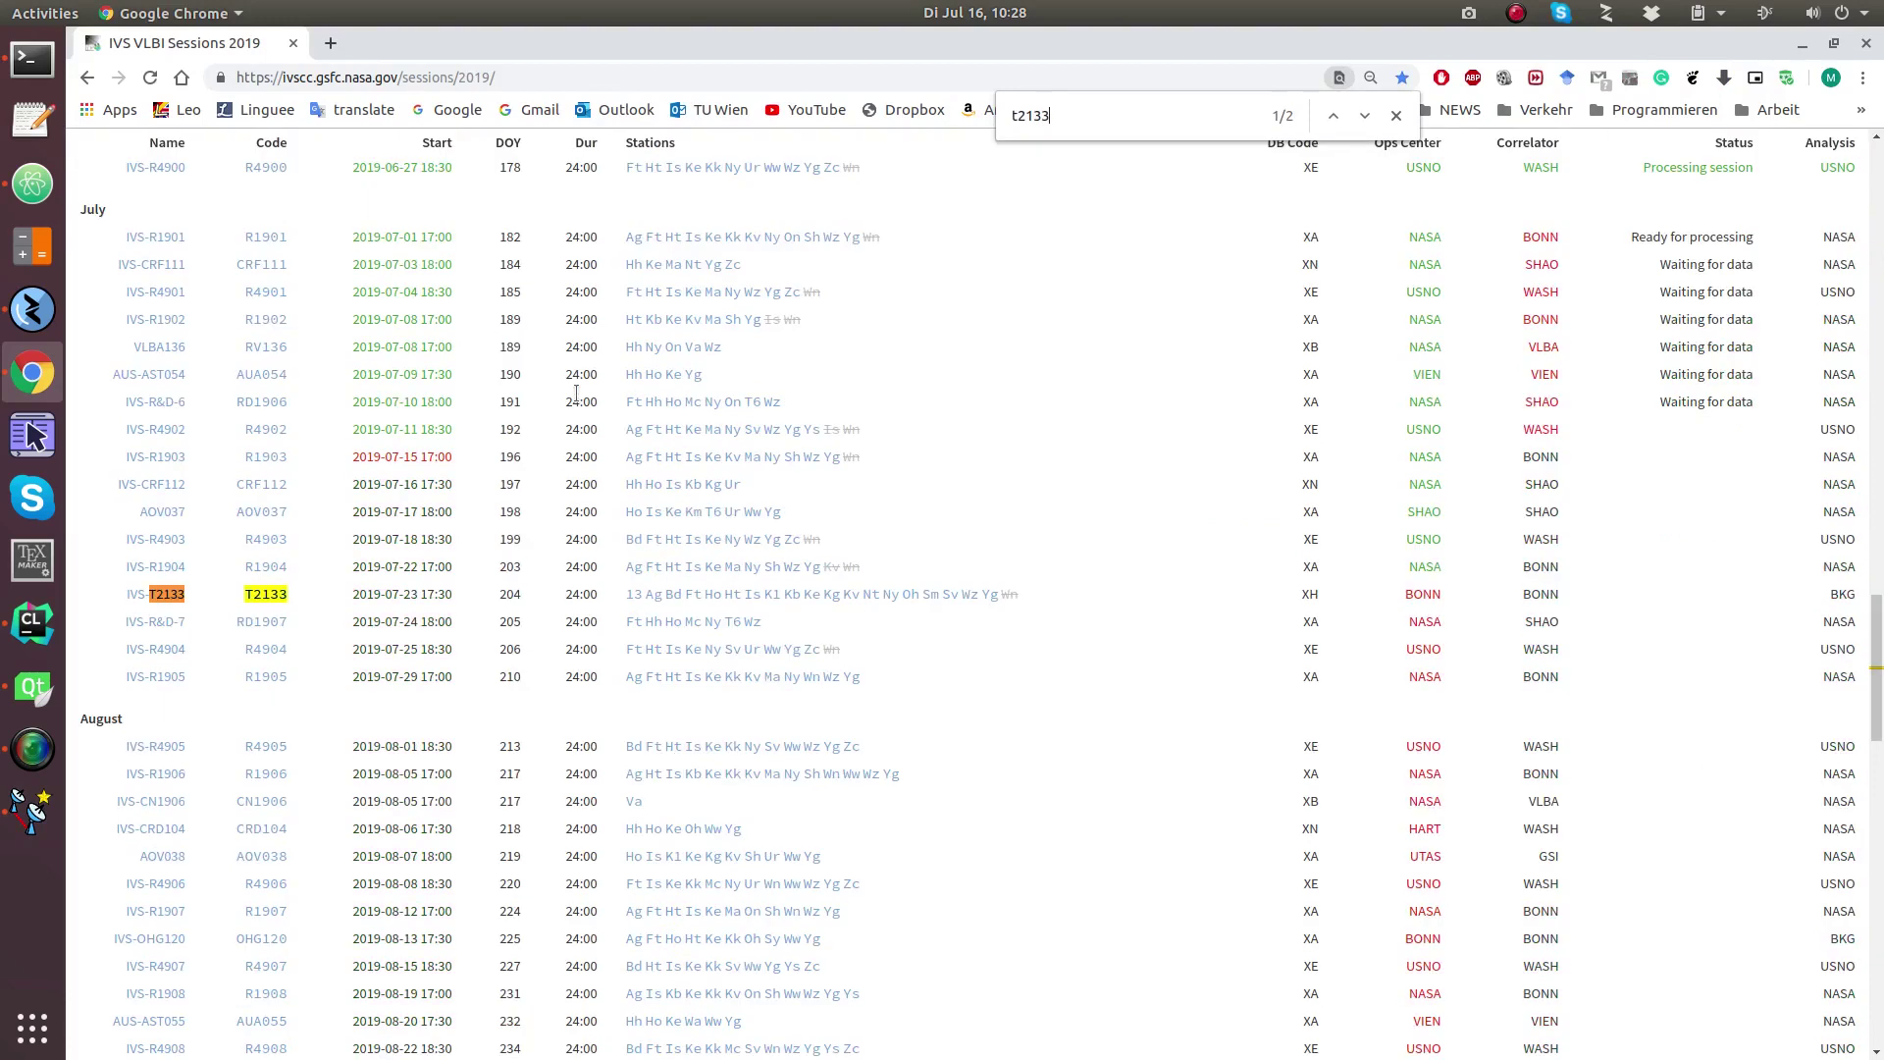
Copy the IVS-T2133 row from the master schedule and import it into the VieSched++ session settings.
drag(105, 594, 1485, 600)
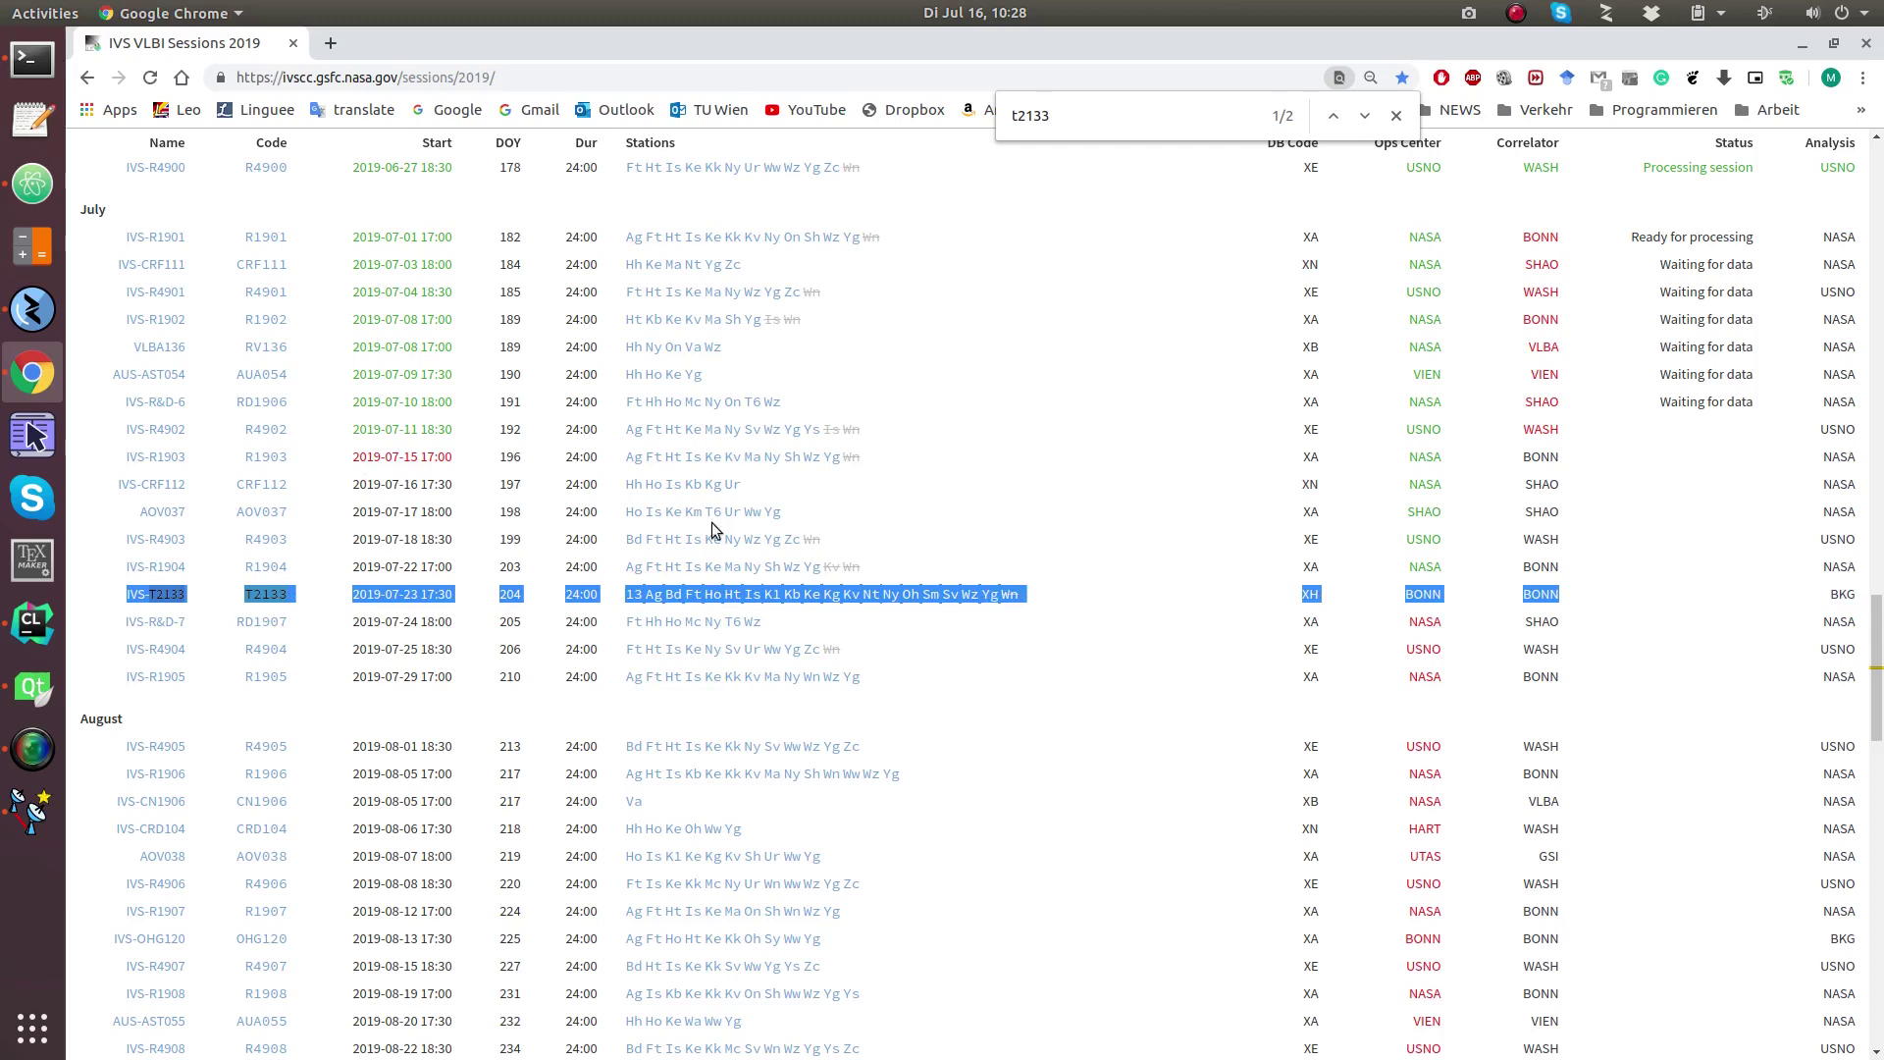
click(33, 812)
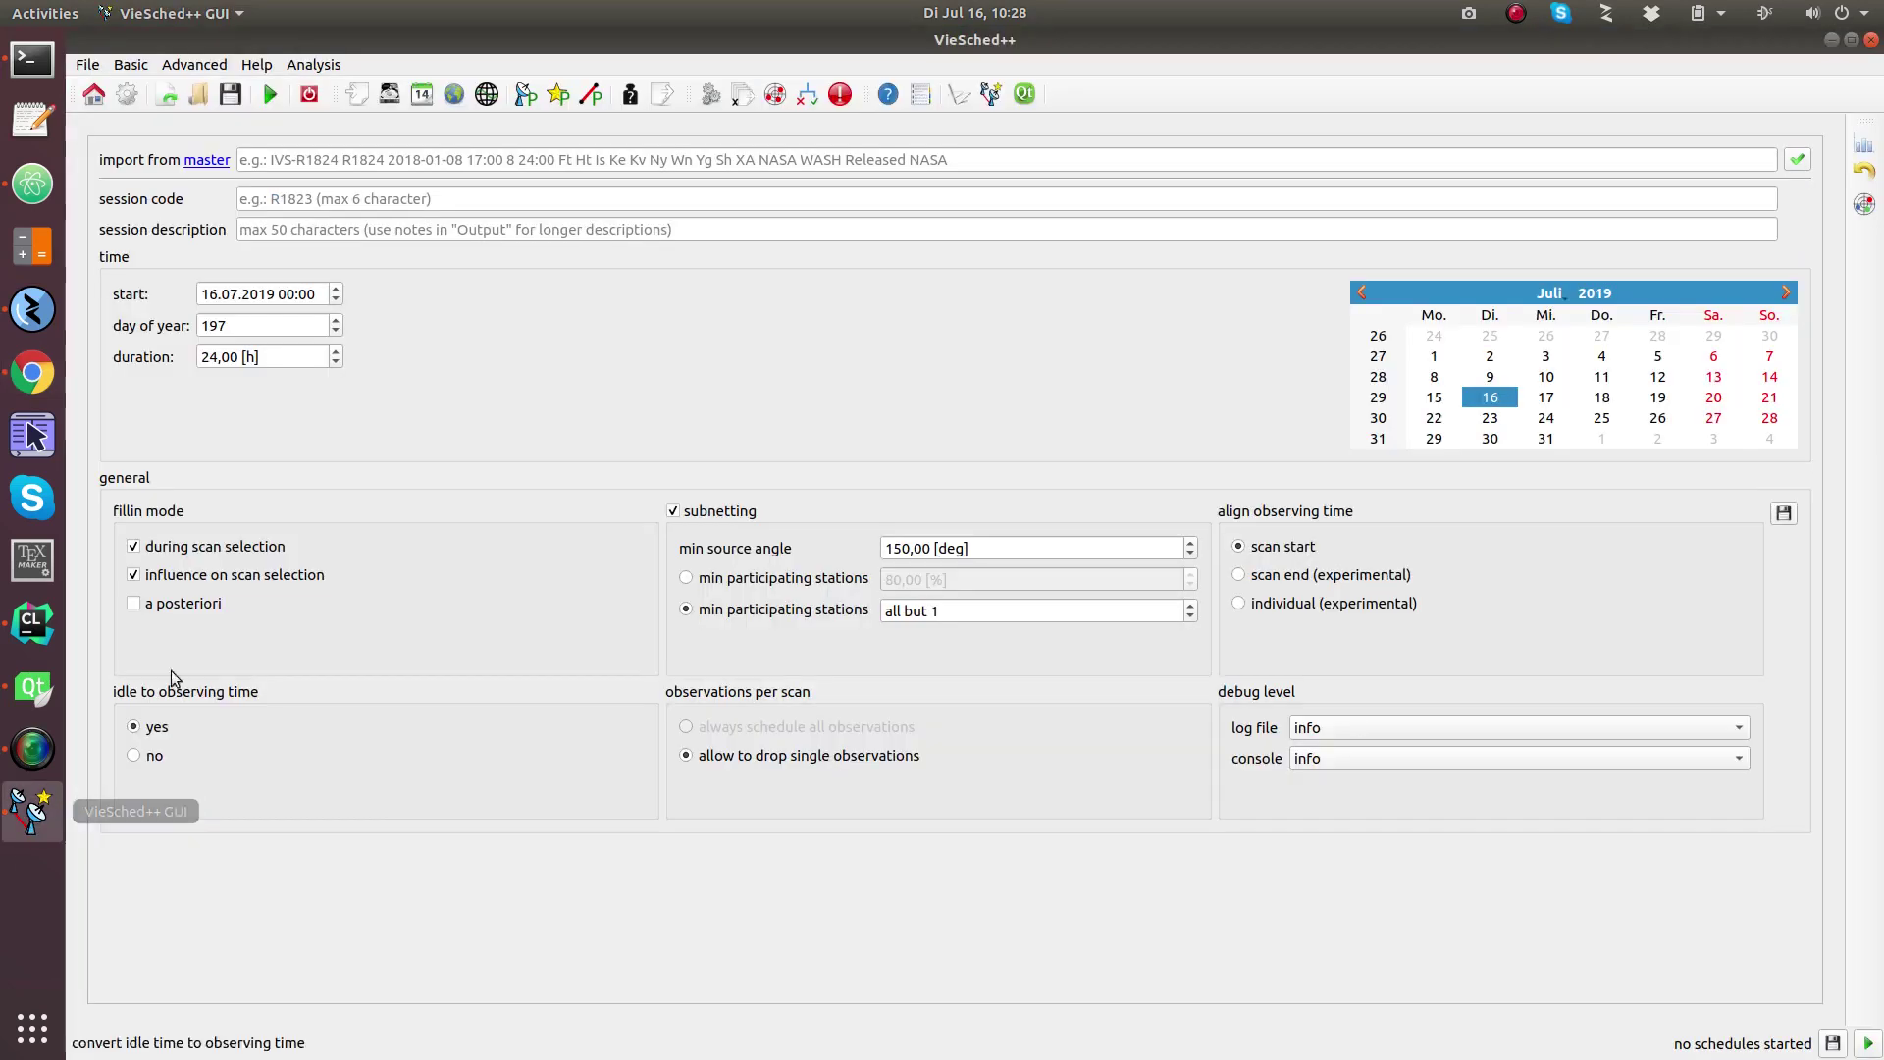
middle_click(436, 160)
click(1793, 163)
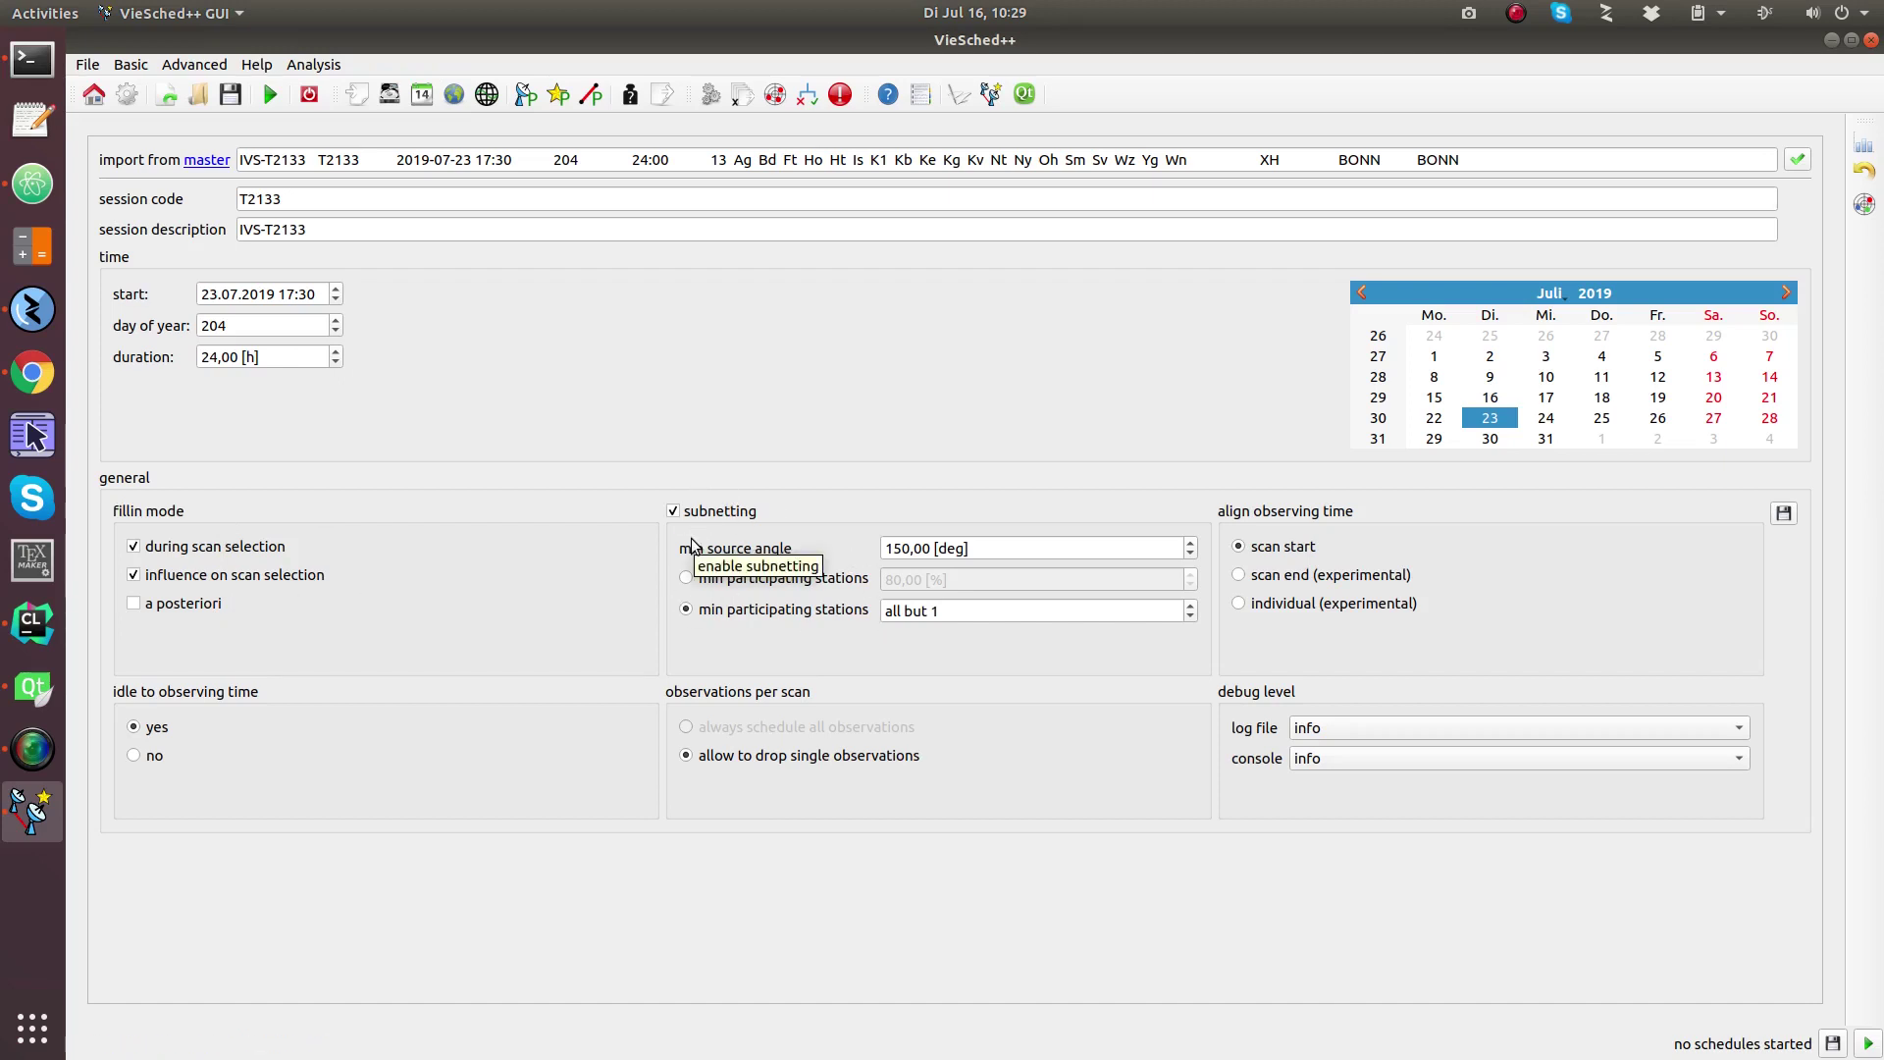
Remove station WETTZ13N from the selected station network.
click(453, 94)
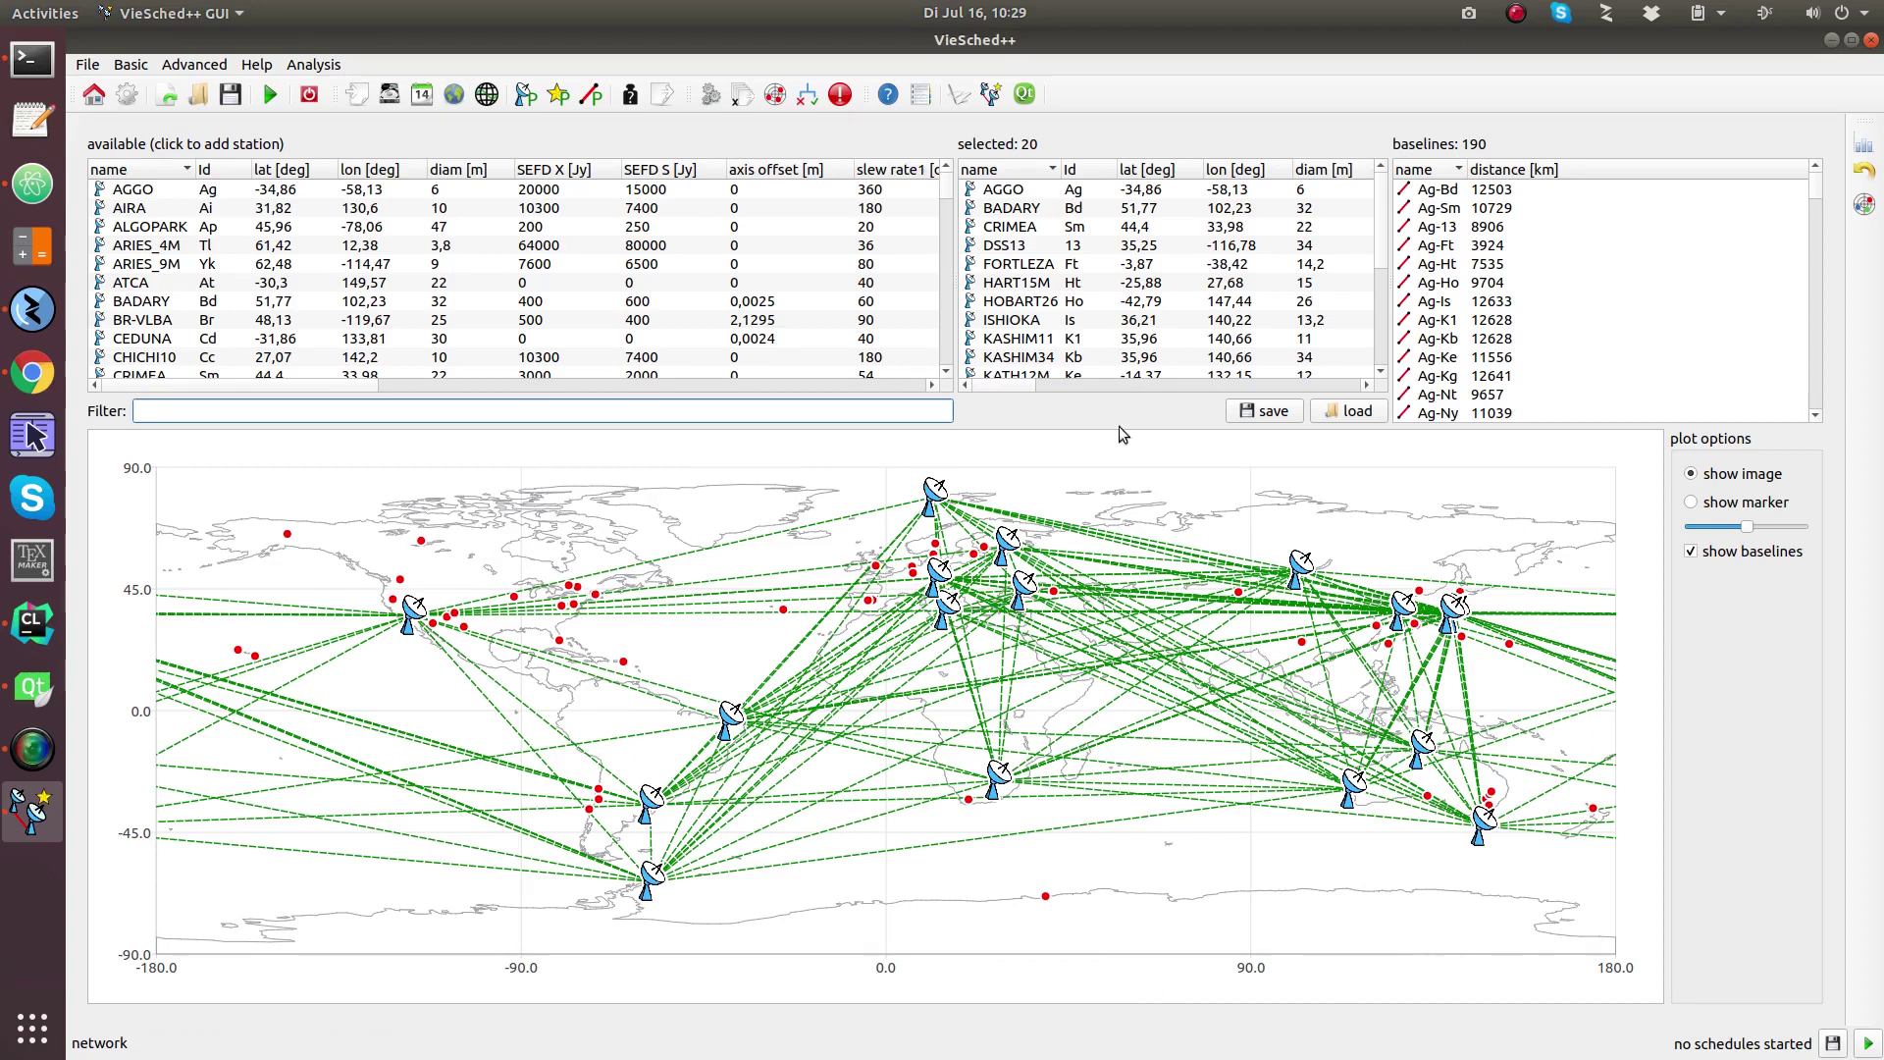
scroll(1106, 230, down, 4)
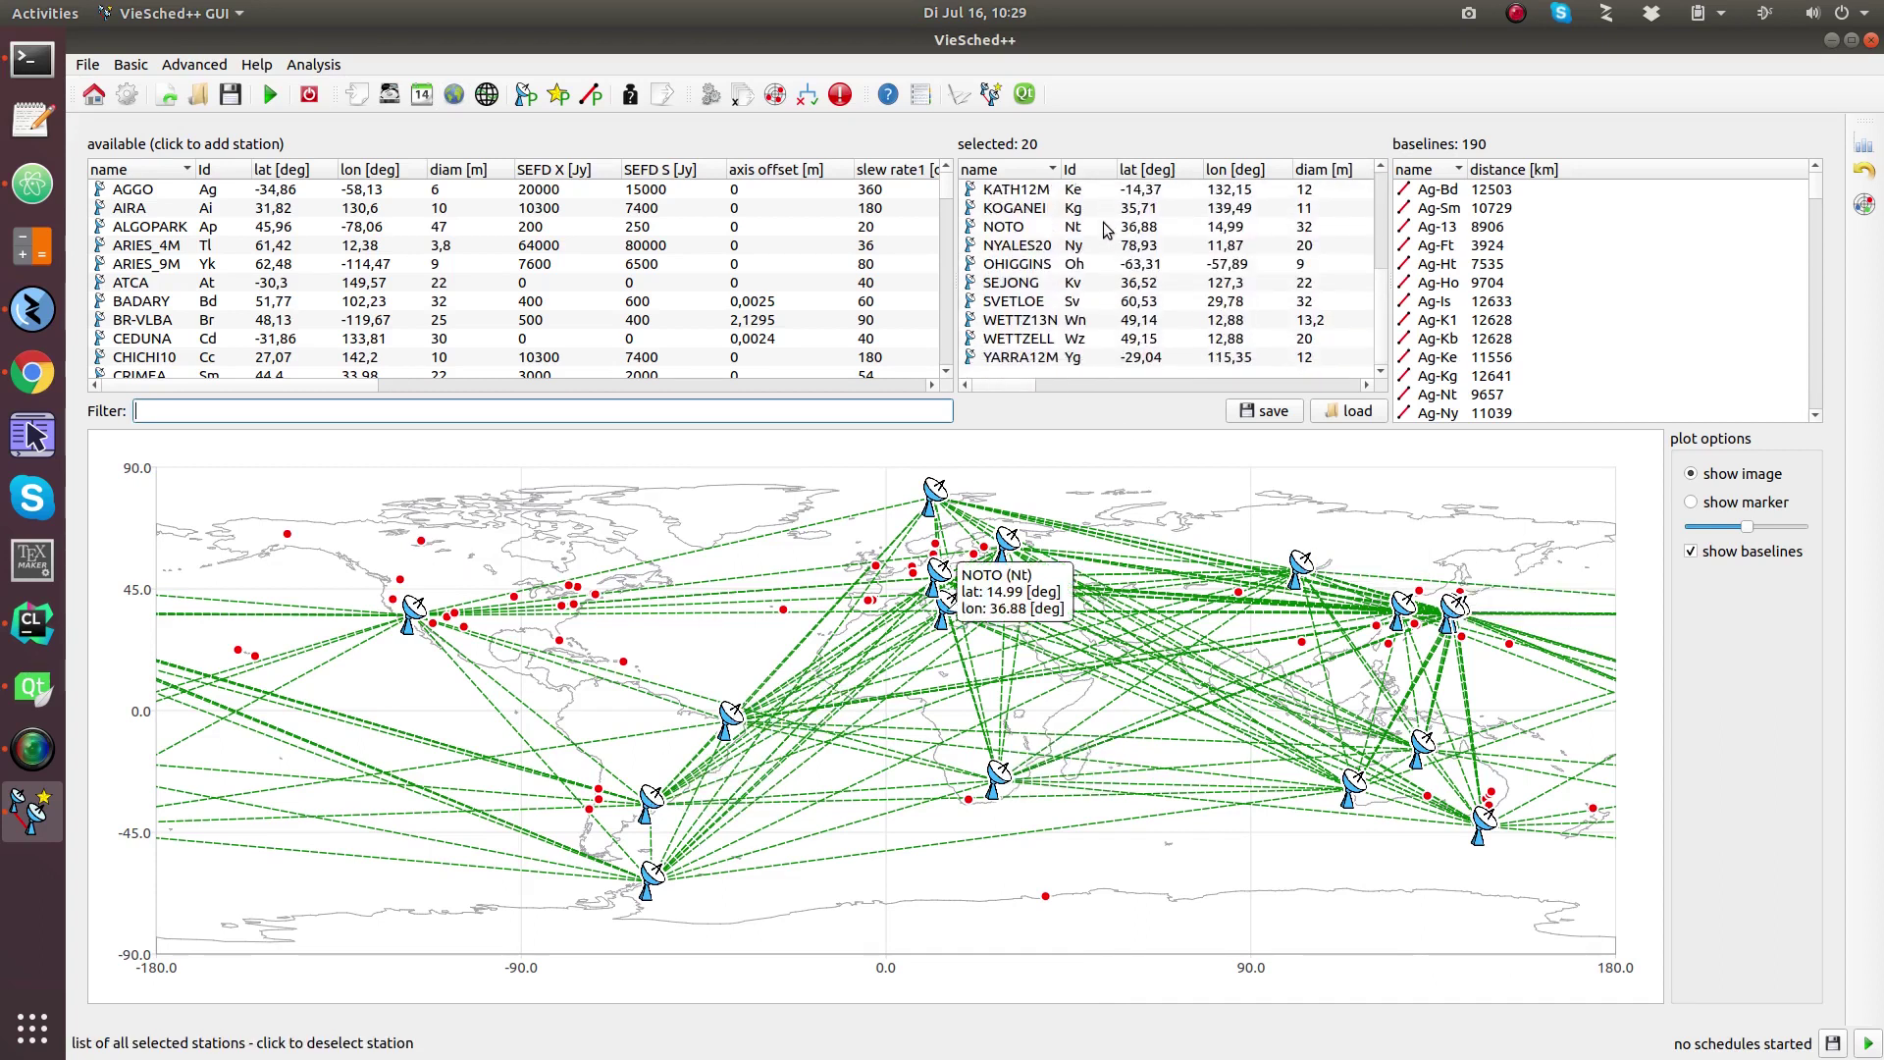
click(1041, 327)
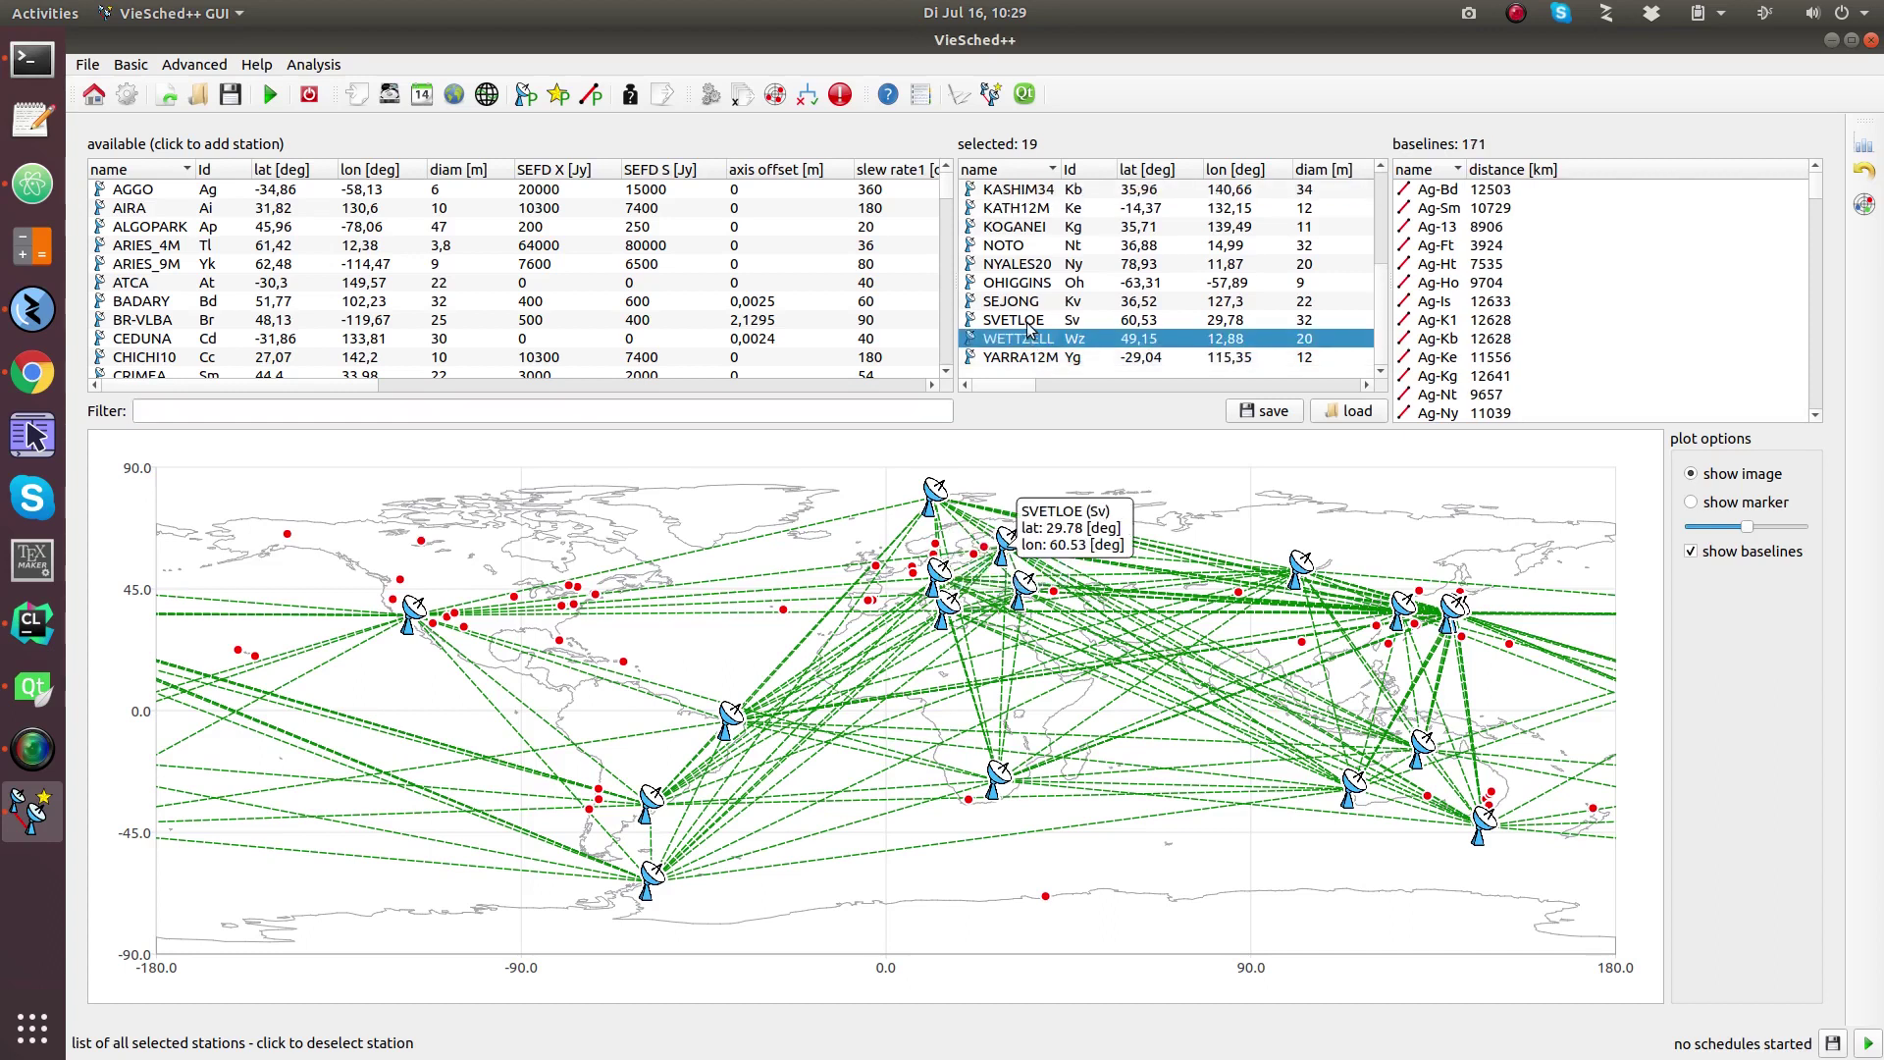
Check the T2133 station list in the Chrome master schedule for cancelled stations and return to VieSched++.
click(32, 373)
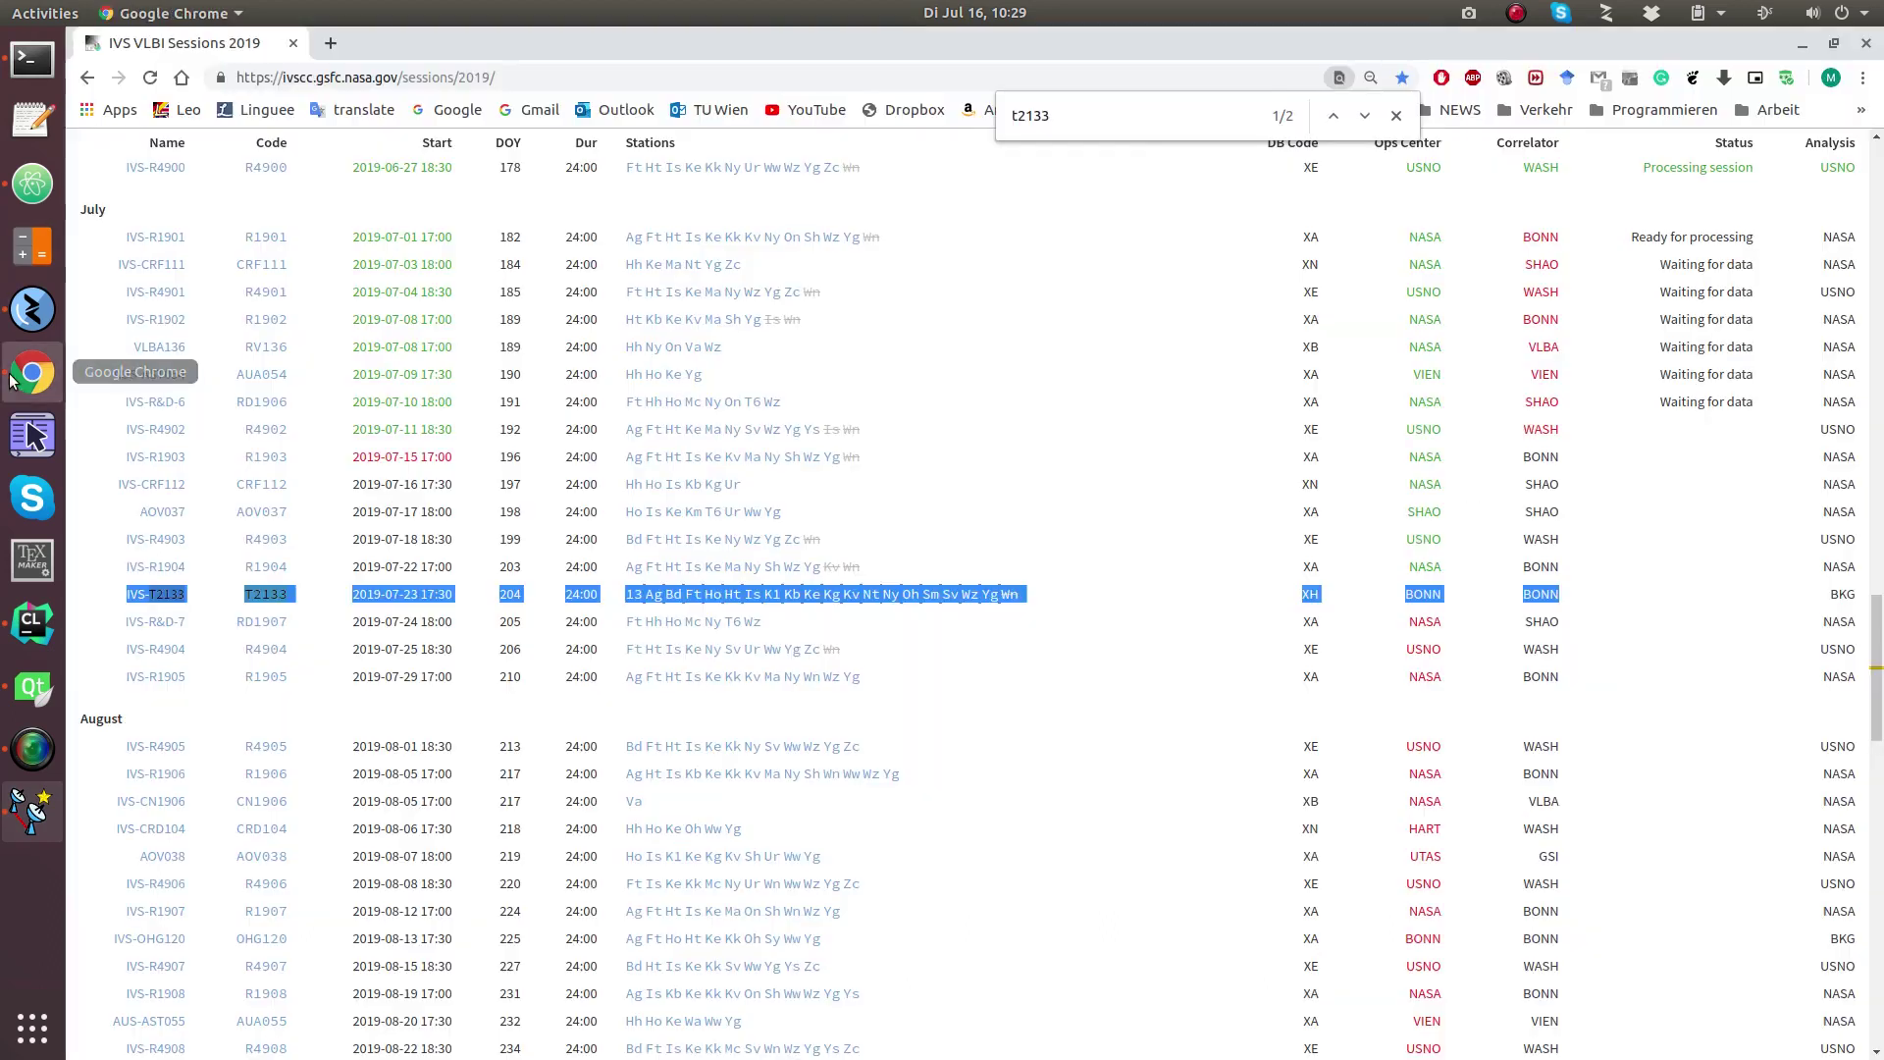
click(375, 601)
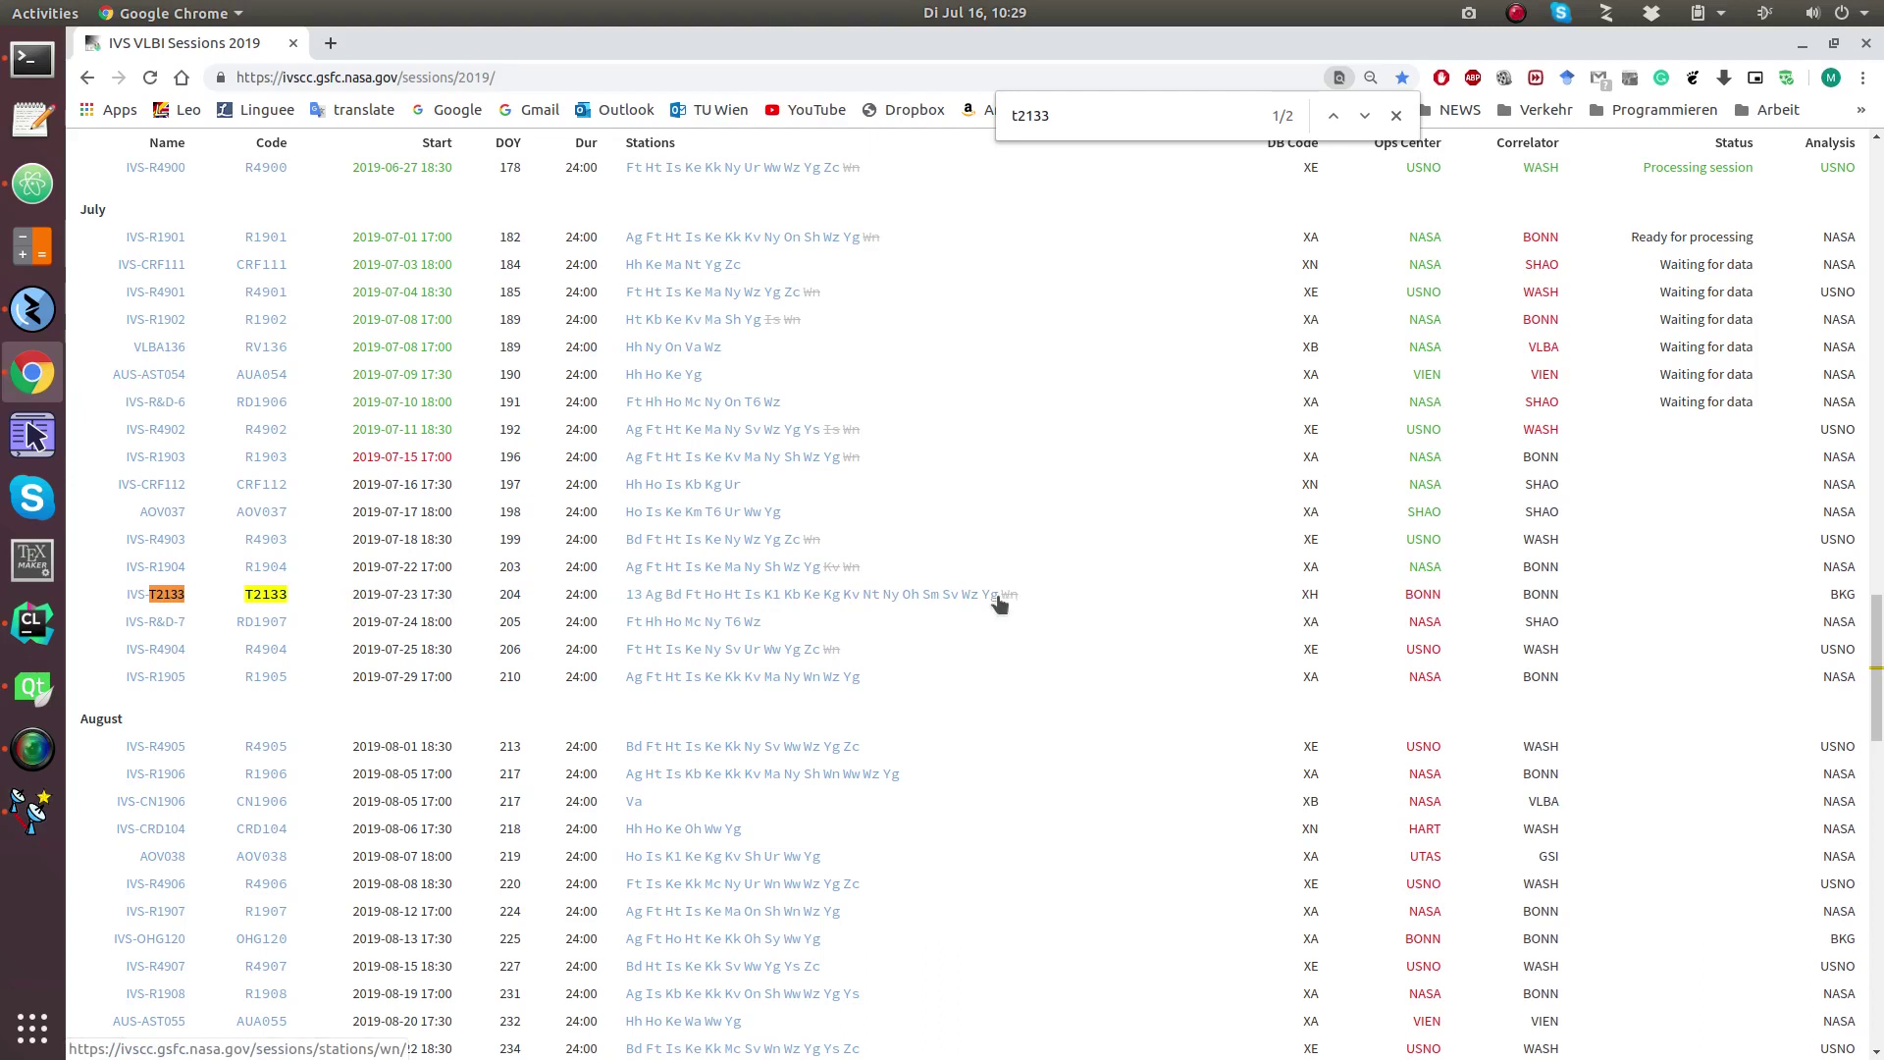
click(32, 810)
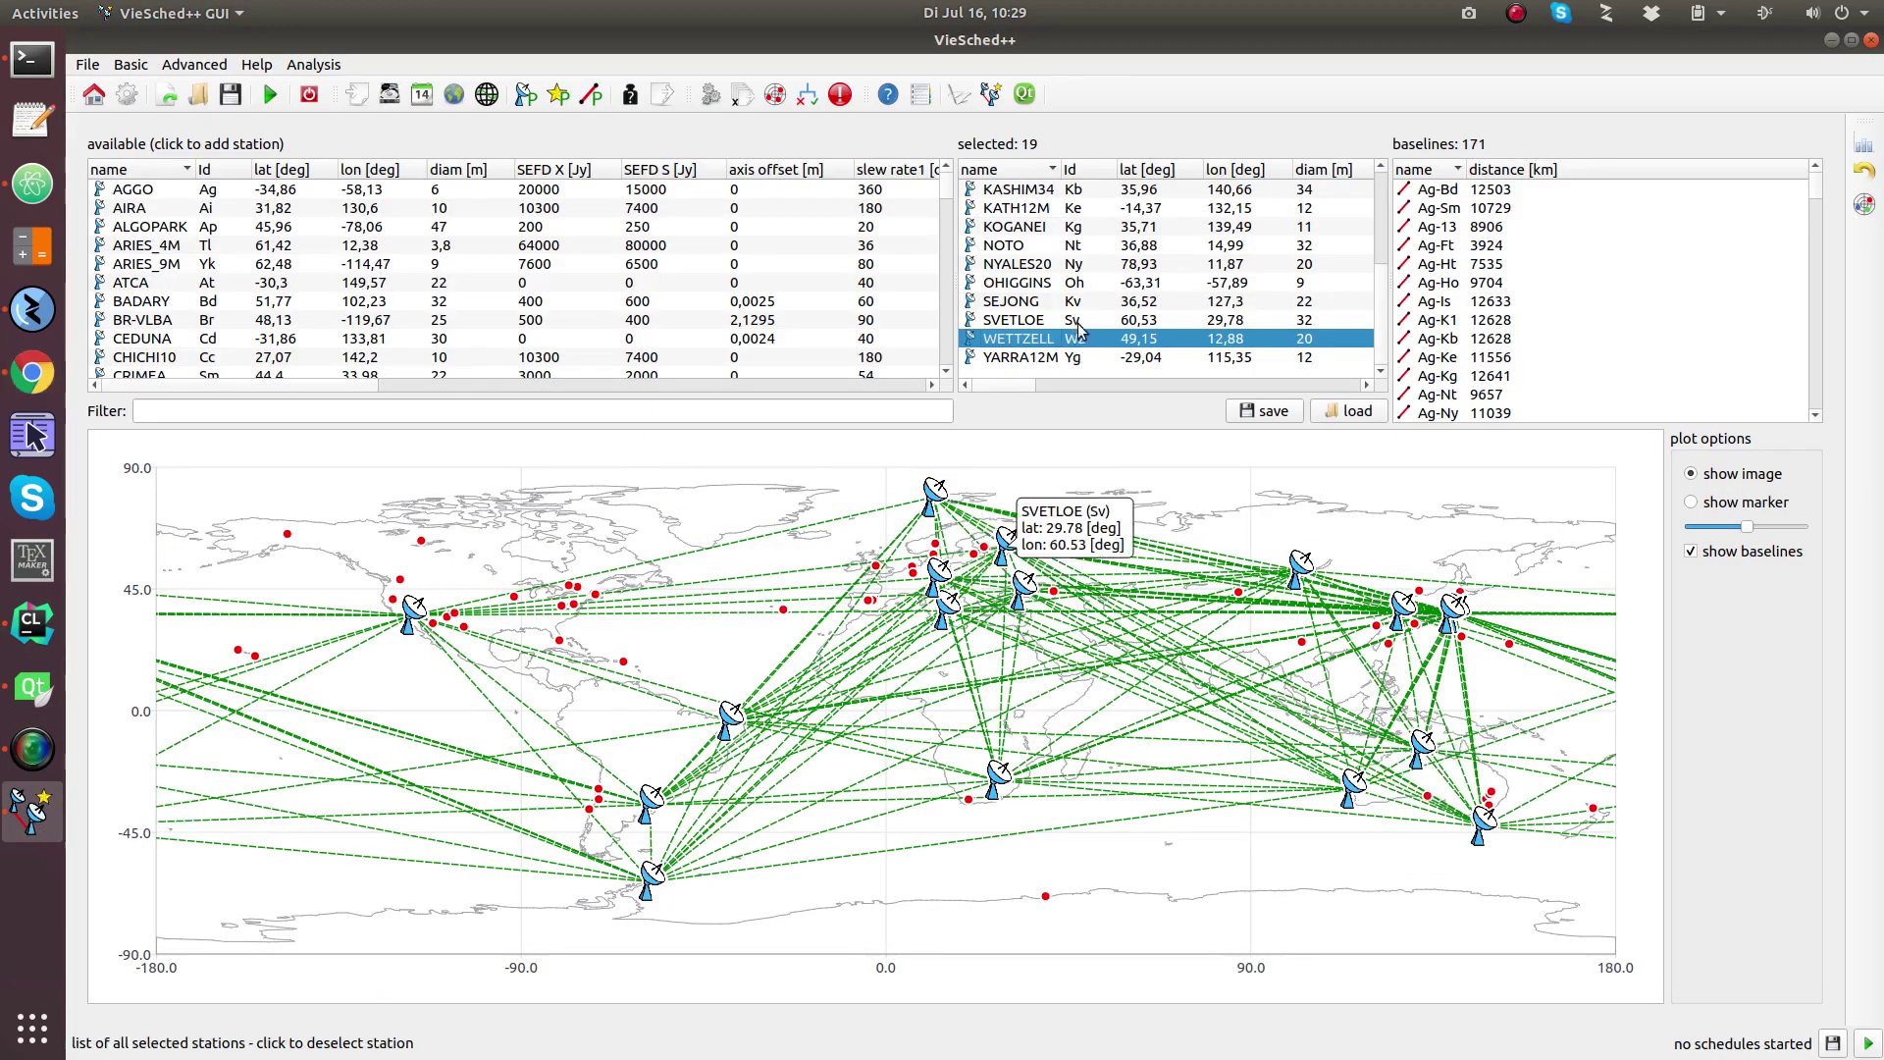
Widen the selected stations table and sort it by SEFD X in descending order to compare antenna sensitivities.
drag(952, 302, 486, 298)
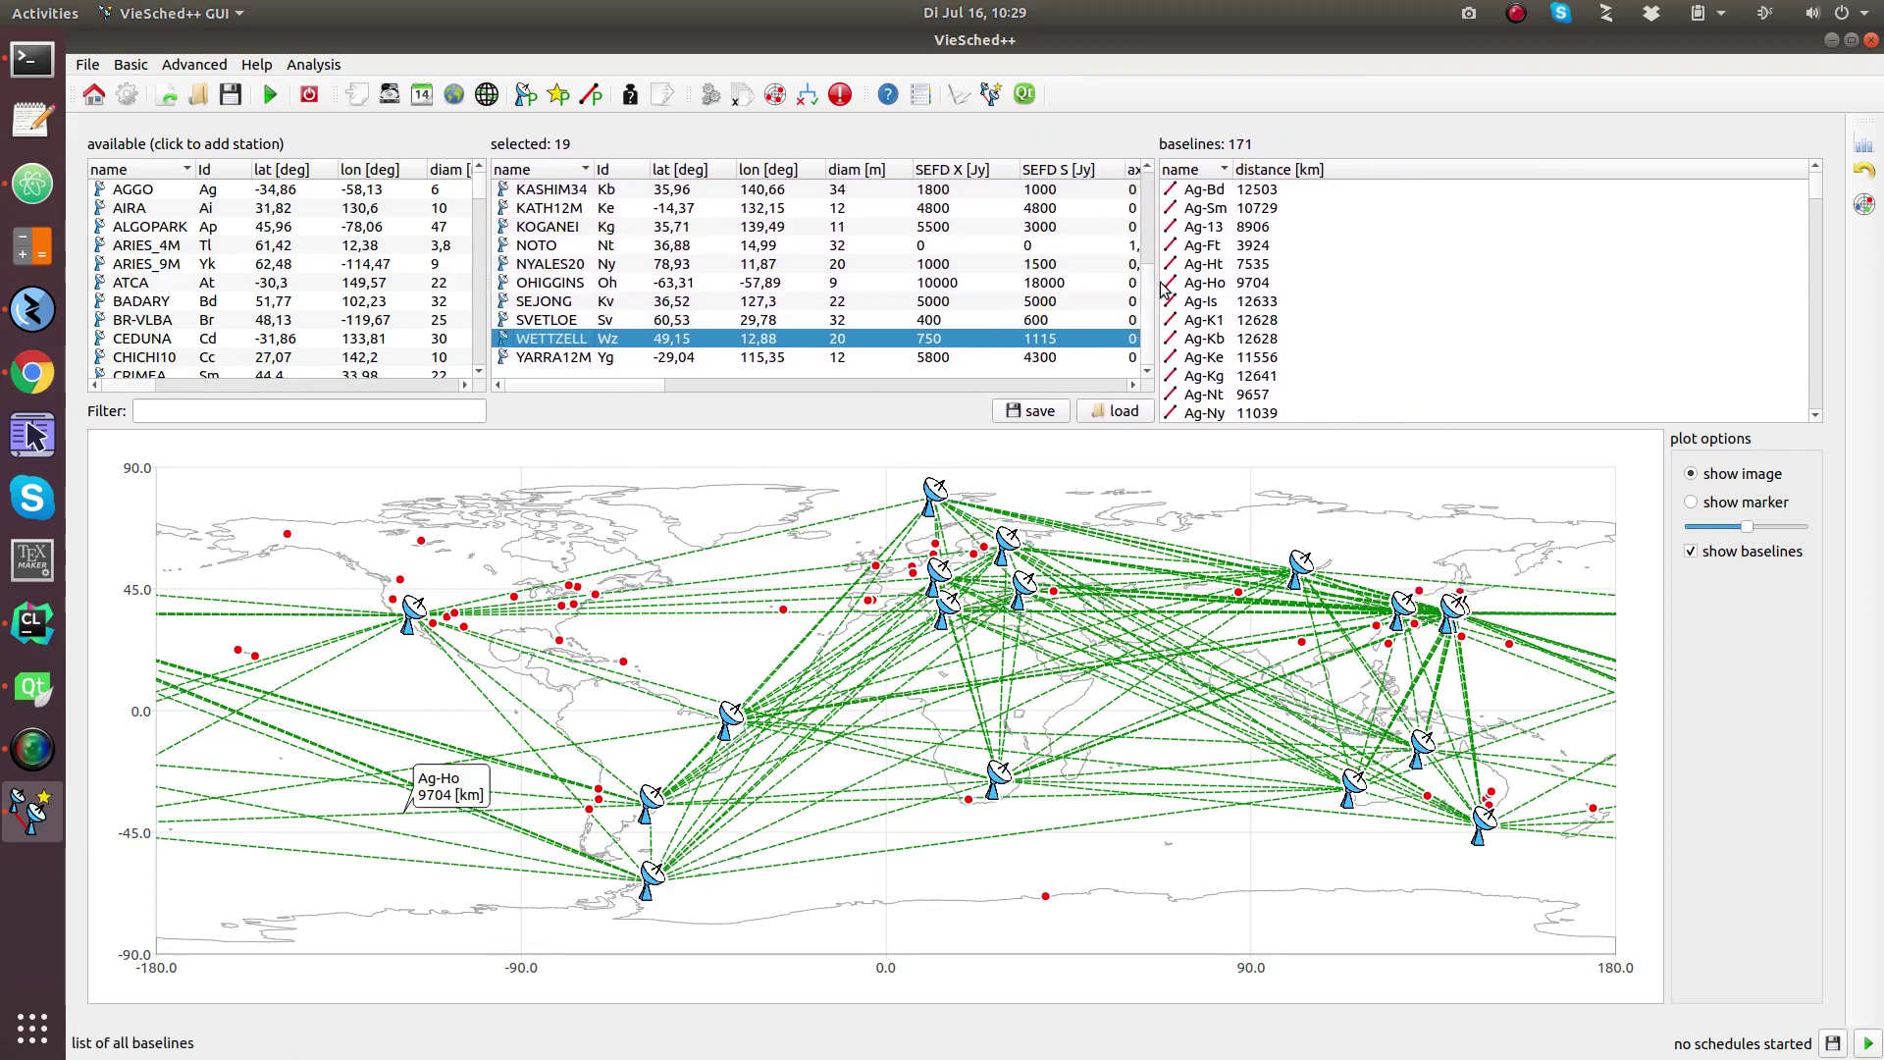
drag(1154, 284, 1277, 284)
scroll(890, 231, up, 3)
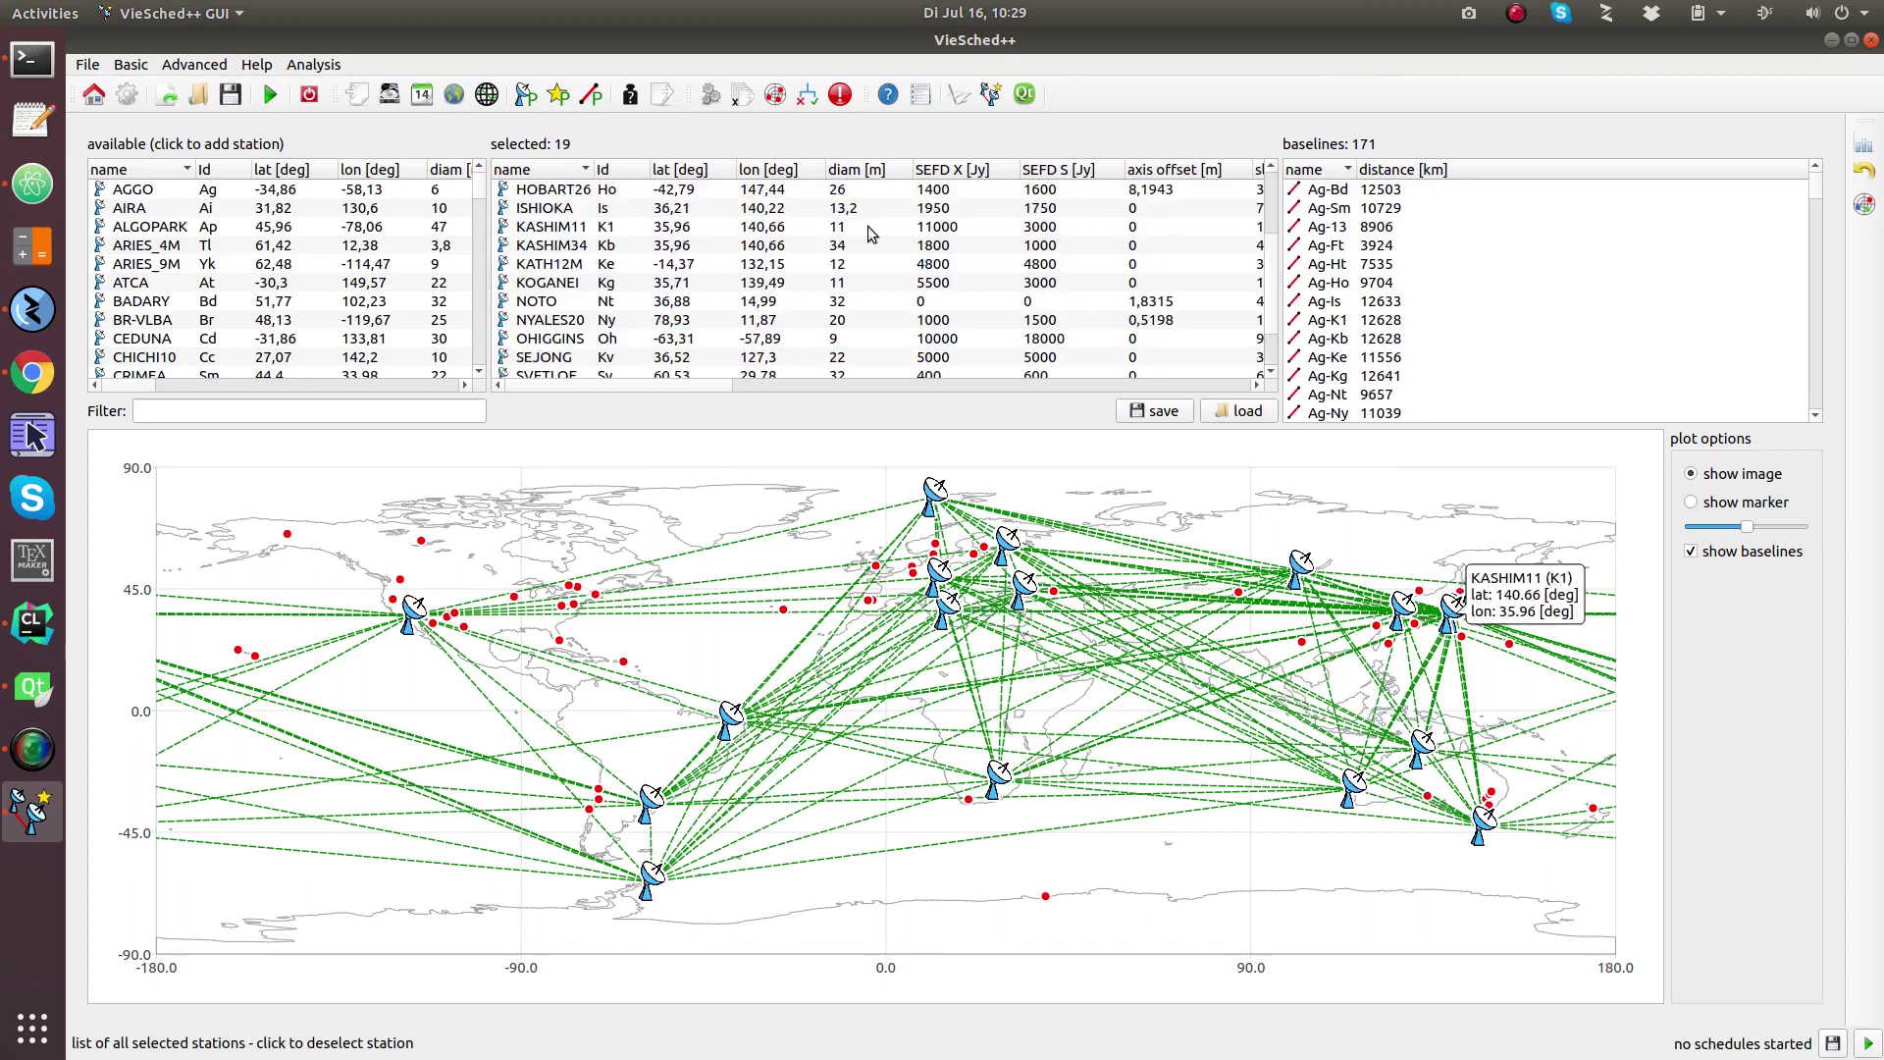
click(971, 171)
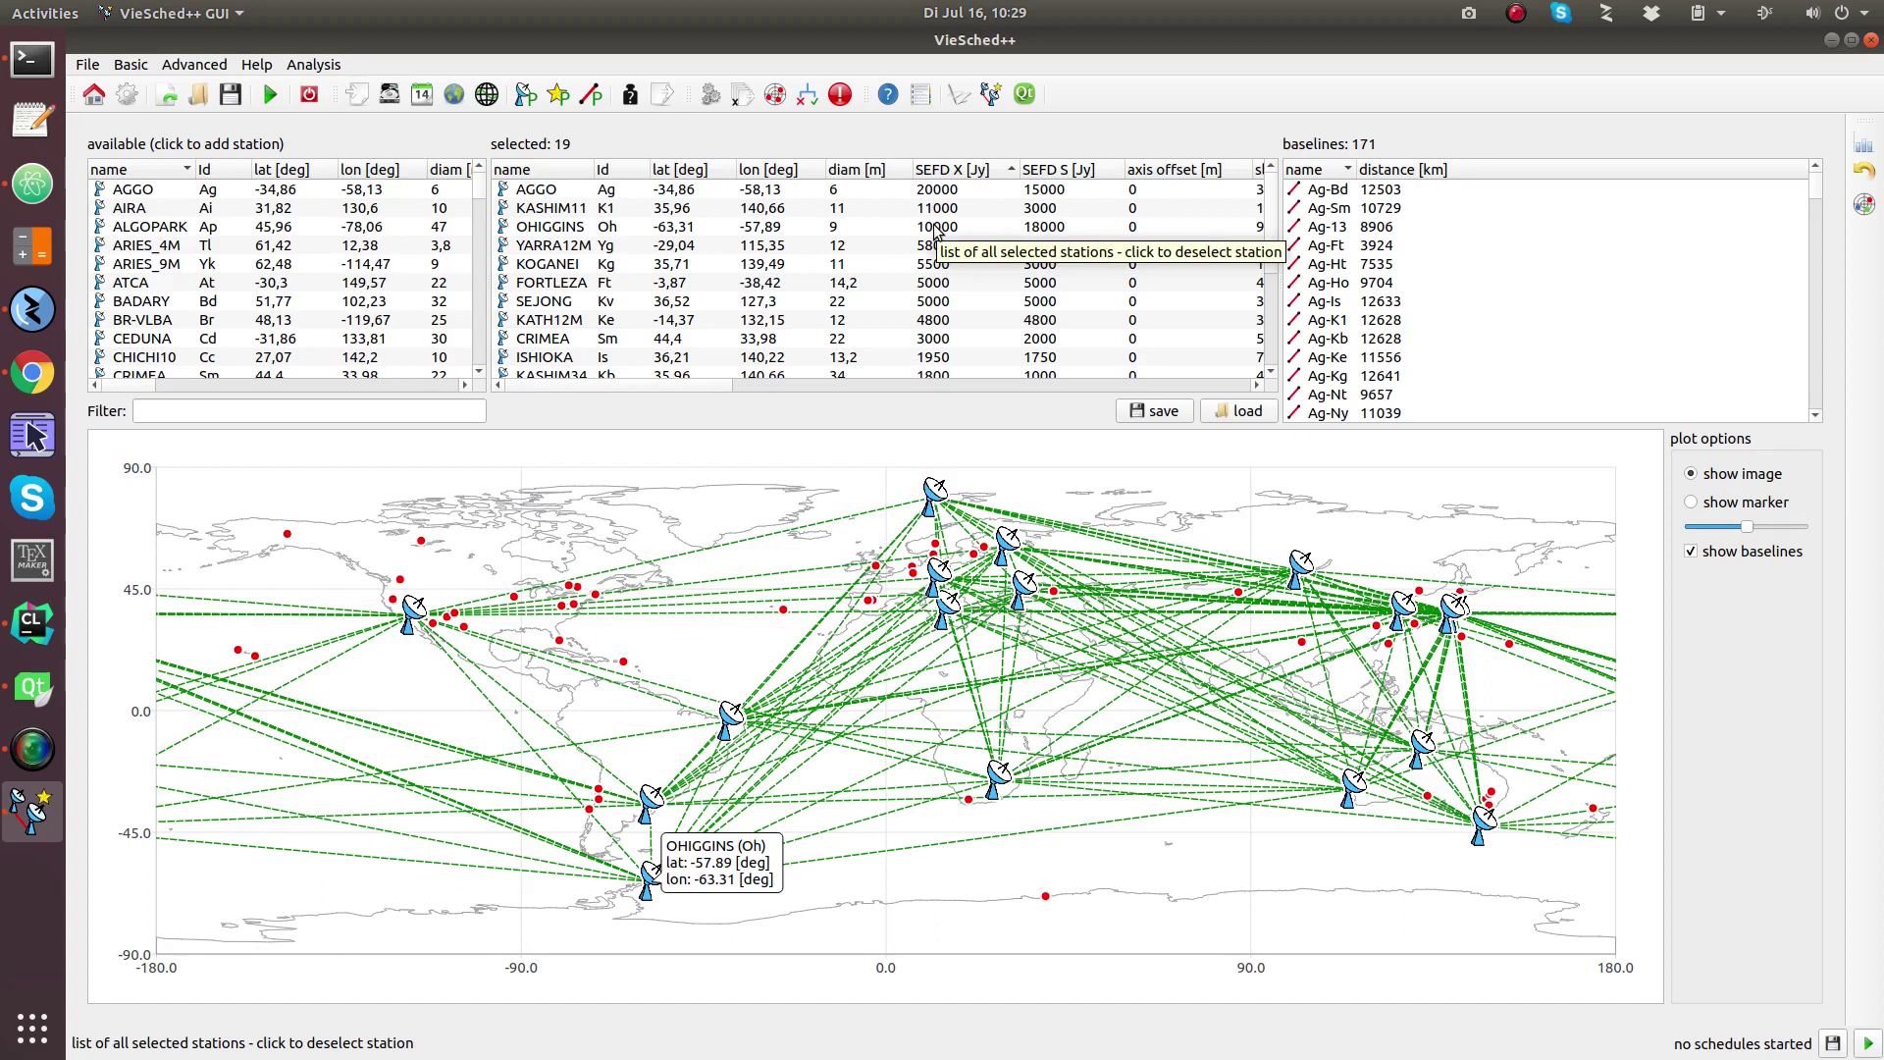
scroll(969, 223, down, 1)
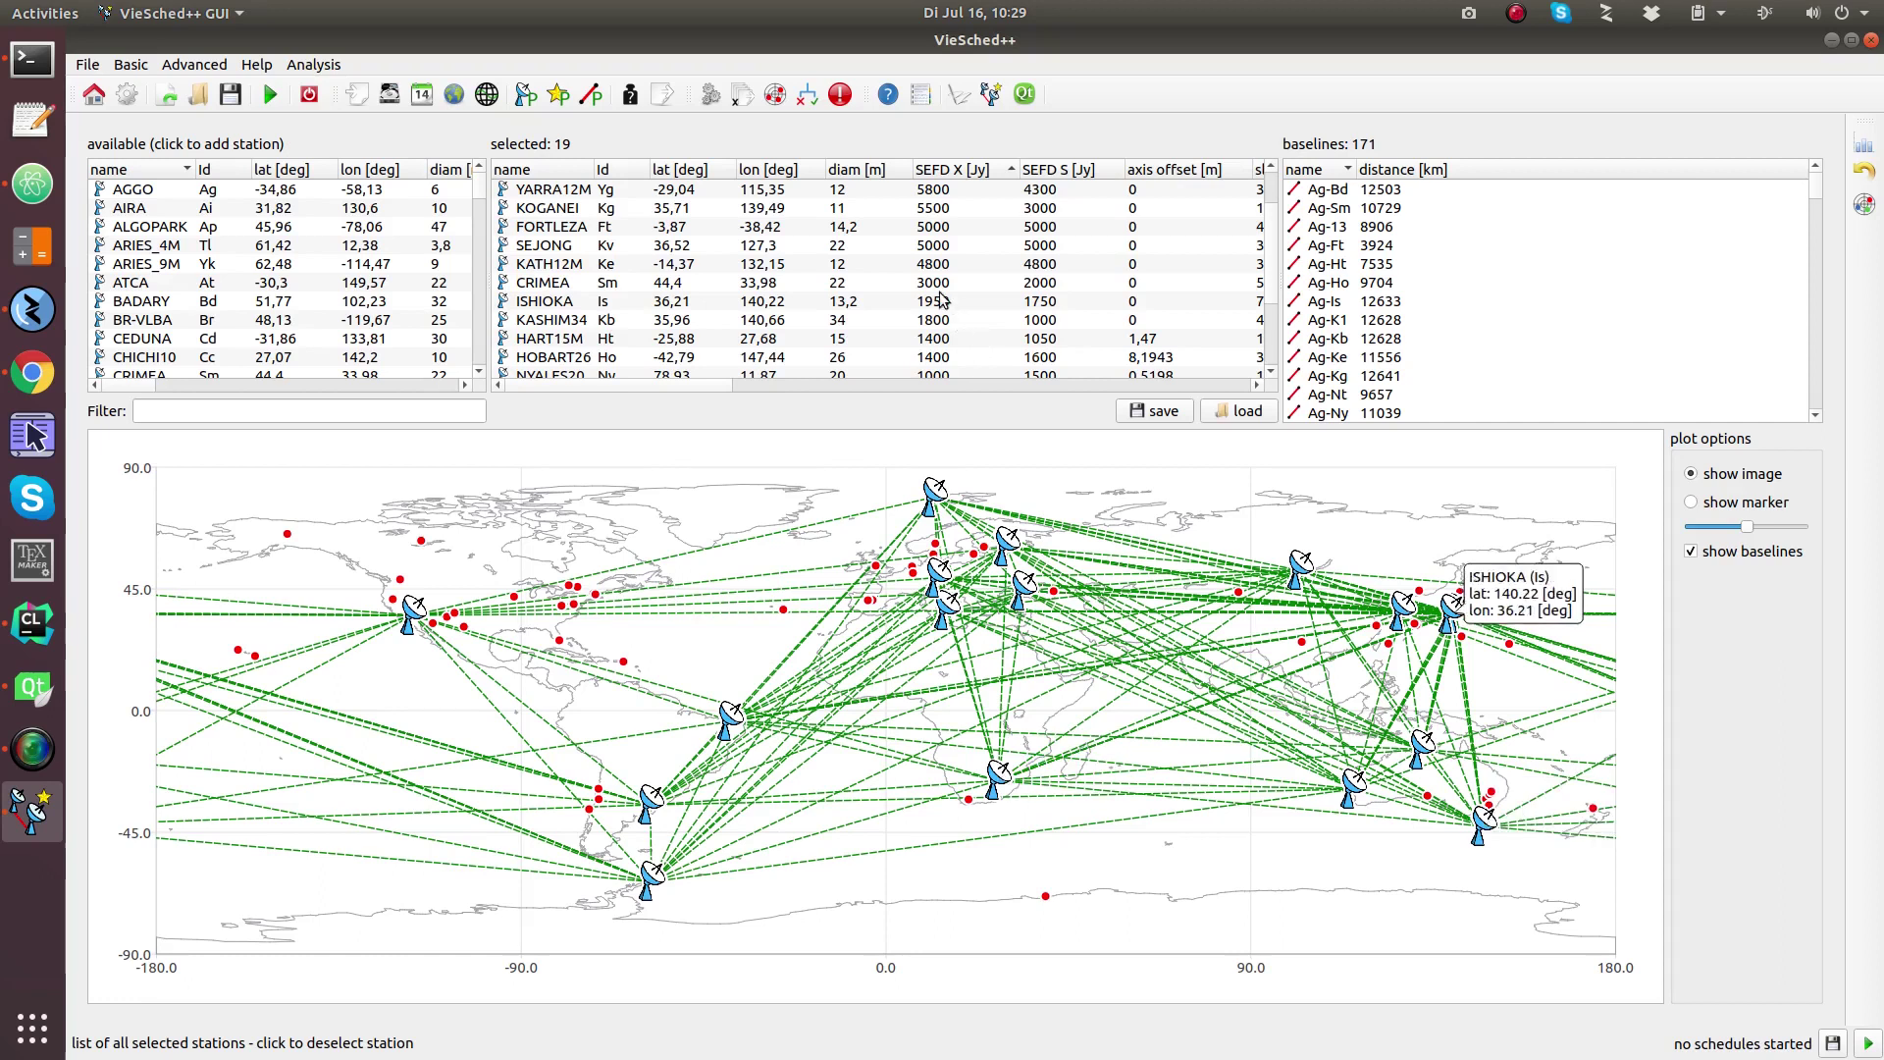
Review the source list and the OHIGGINS station on the network map, and open the station parameter setup.
click(485, 97)
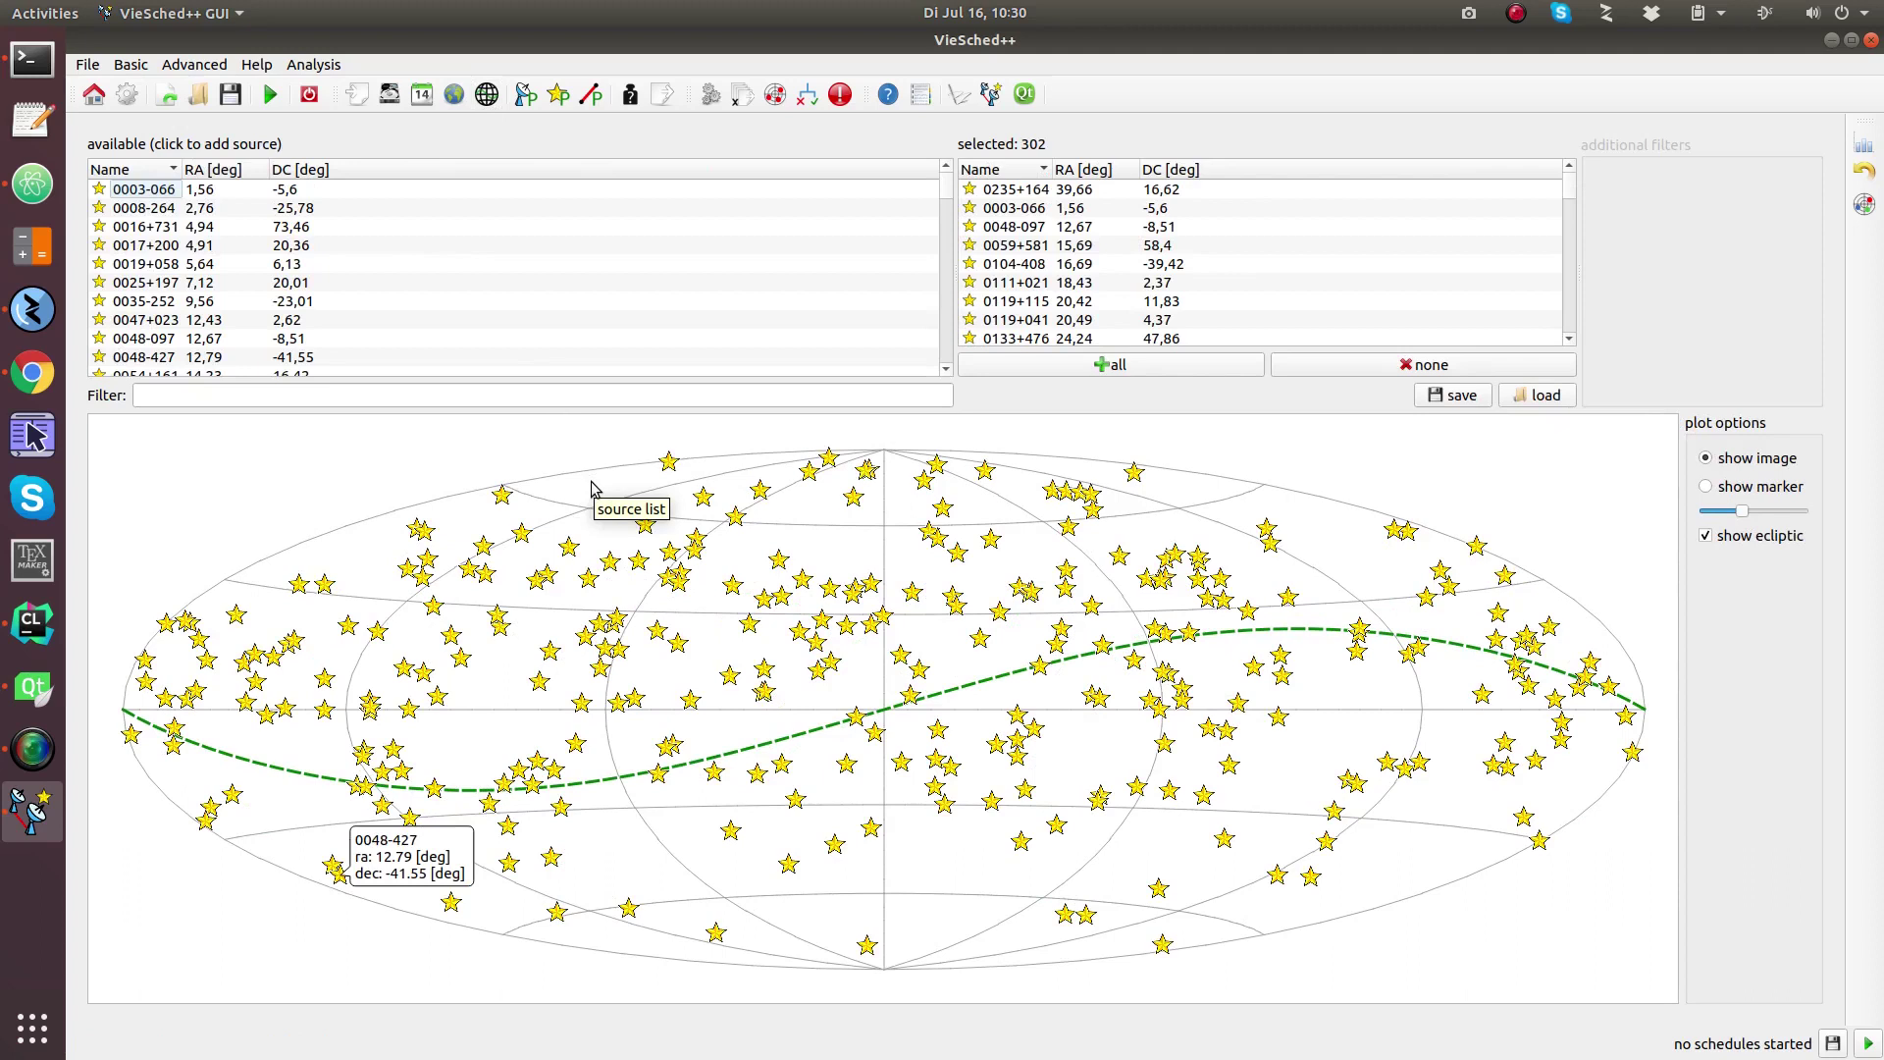
click(523, 95)
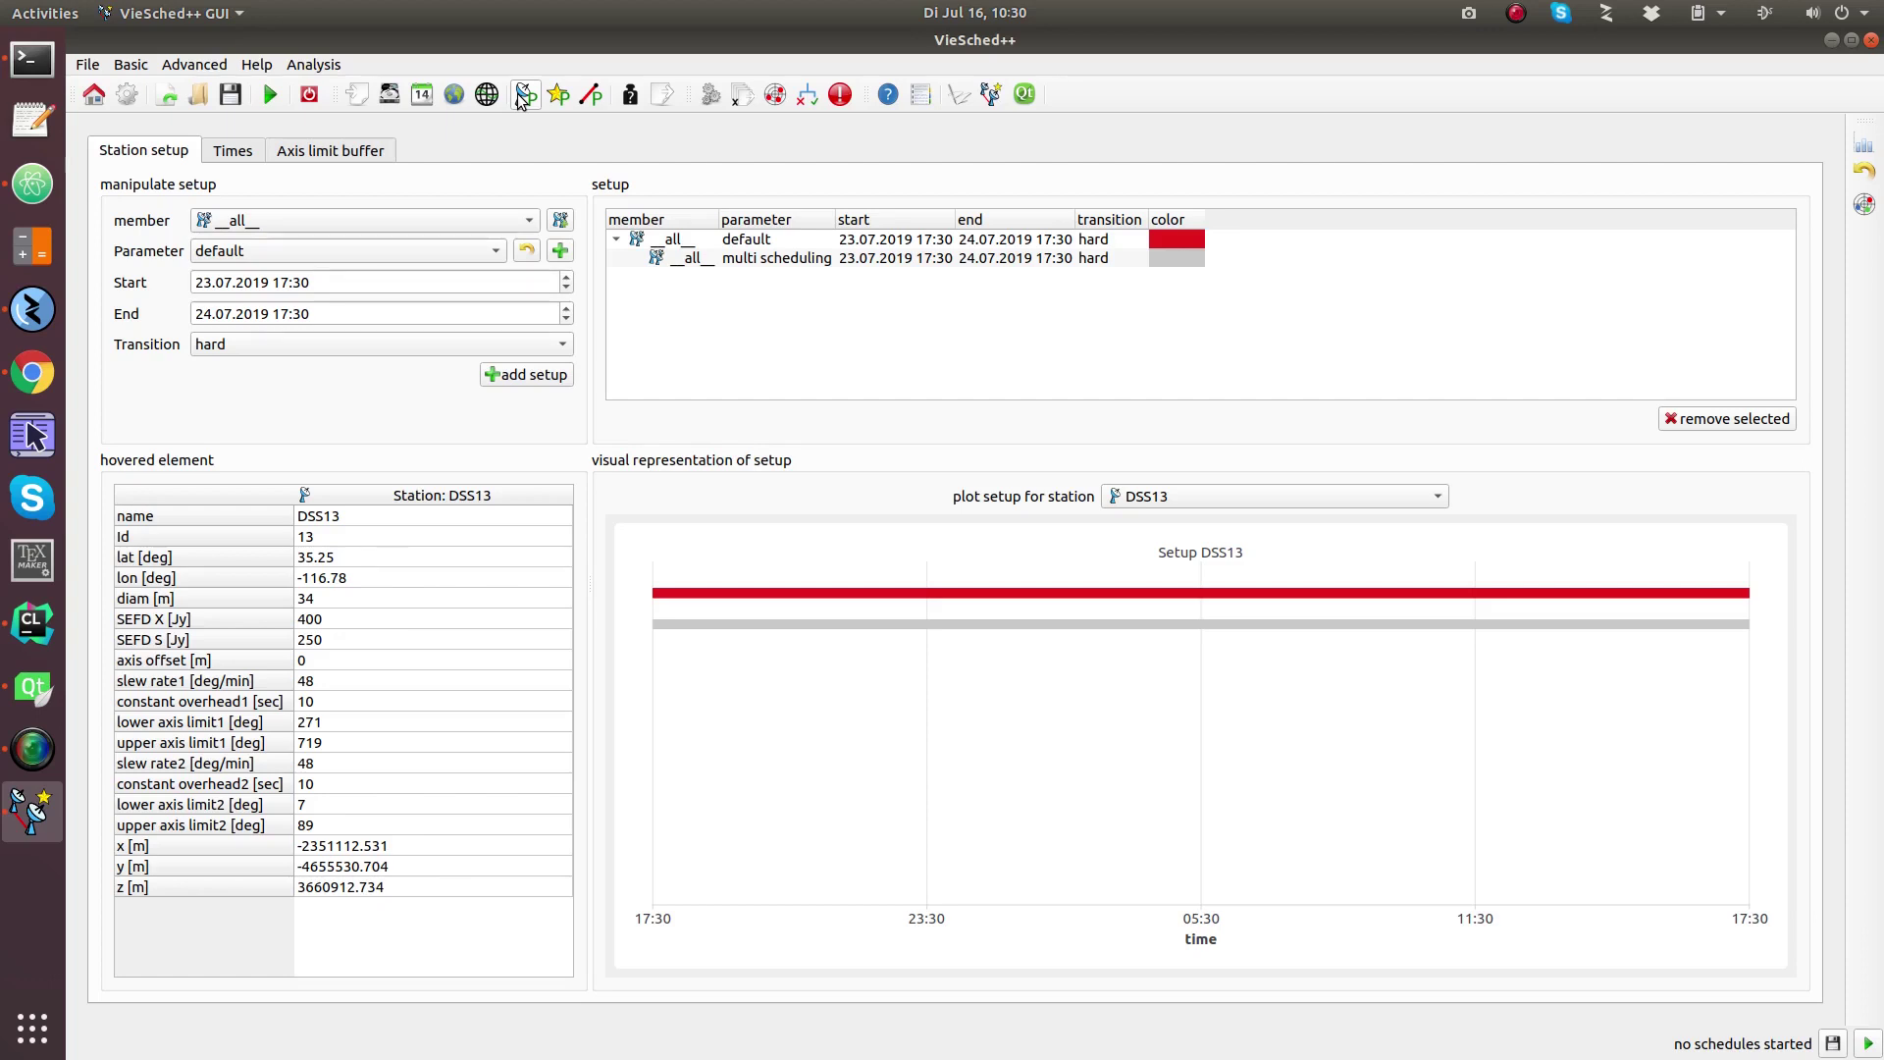
click(521, 98)
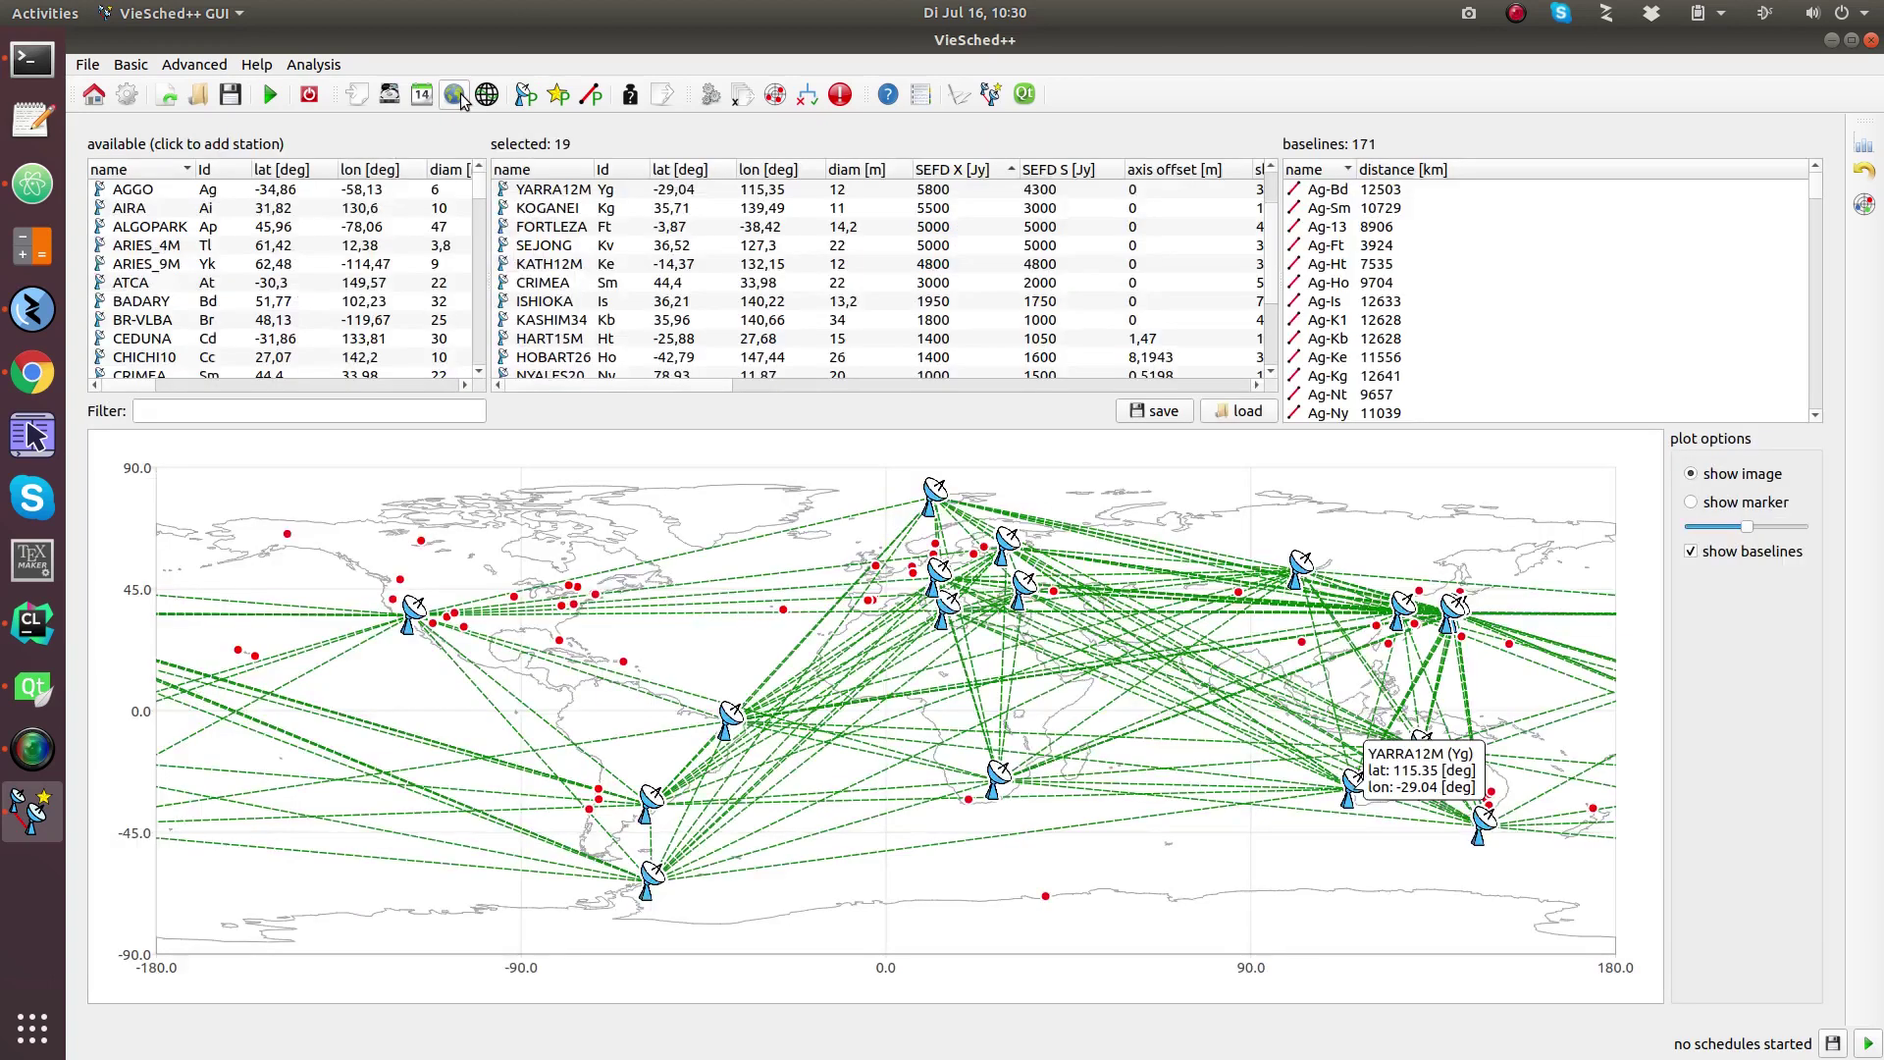
mouse_move(652, 903)
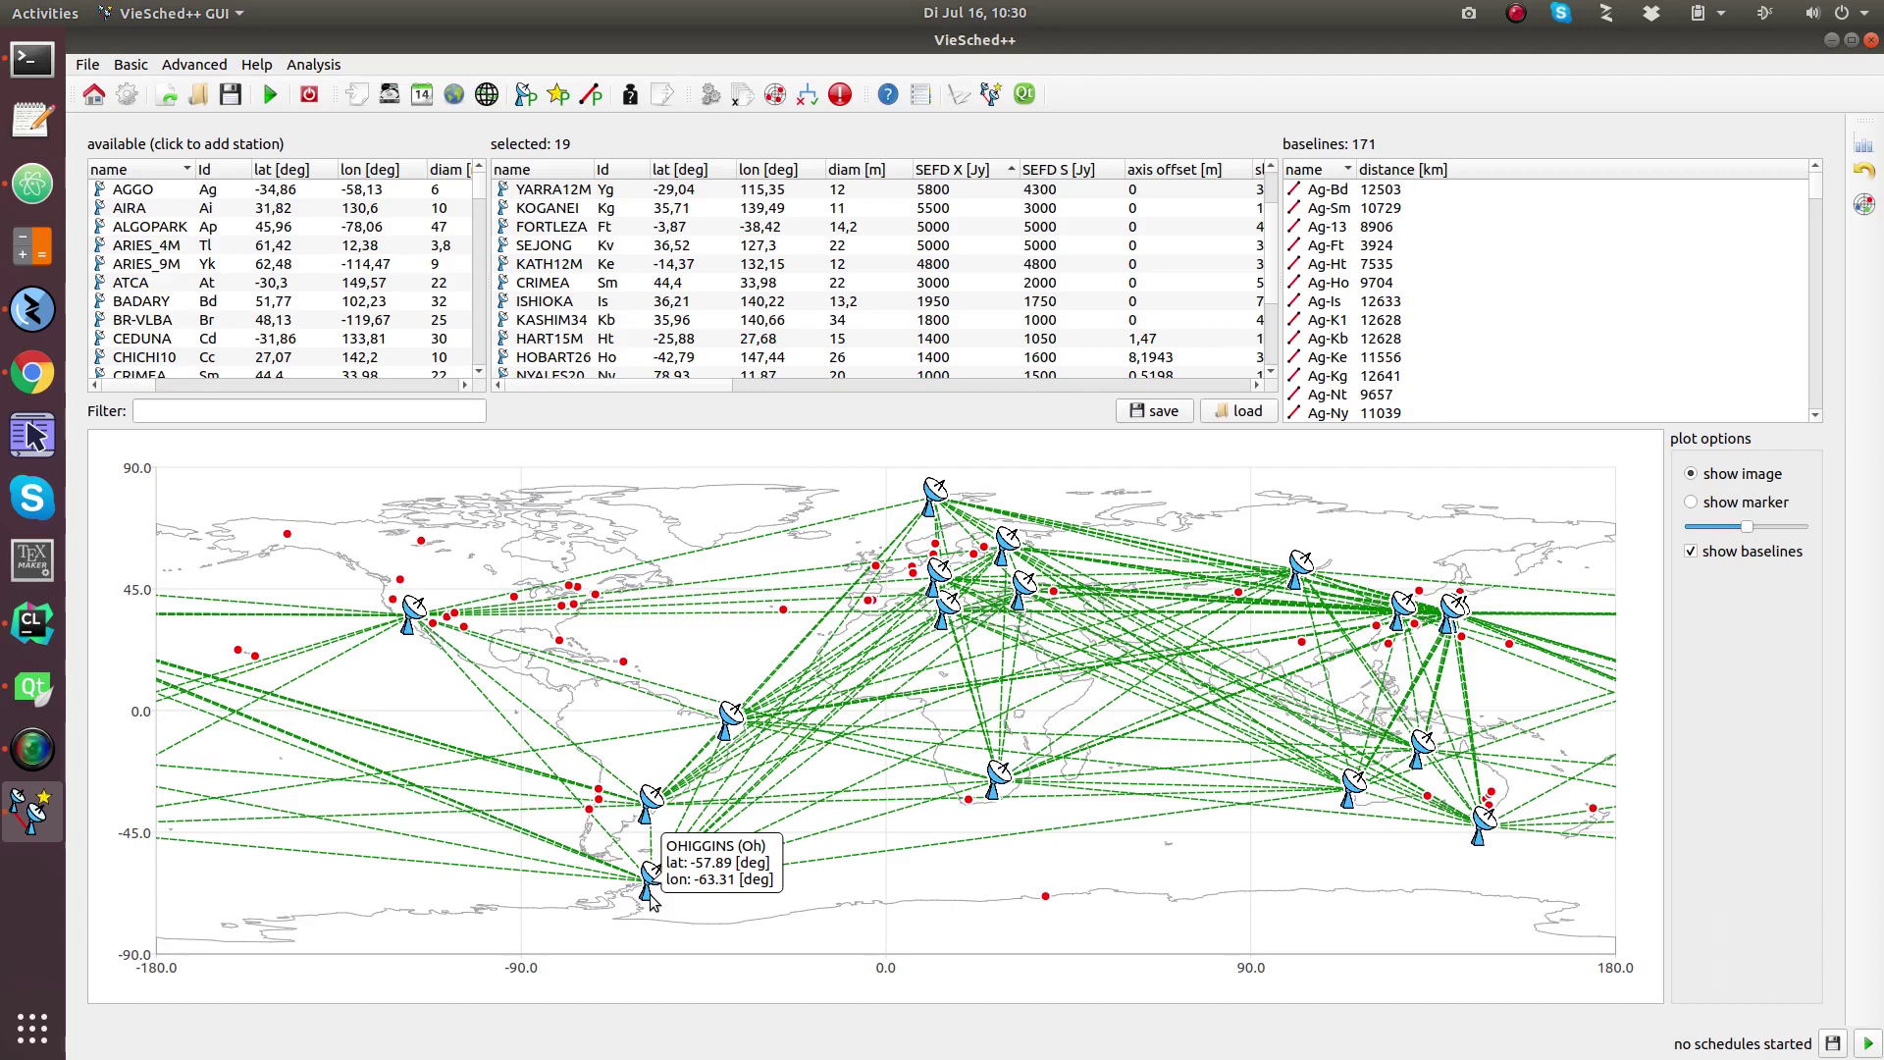
click(535, 93)
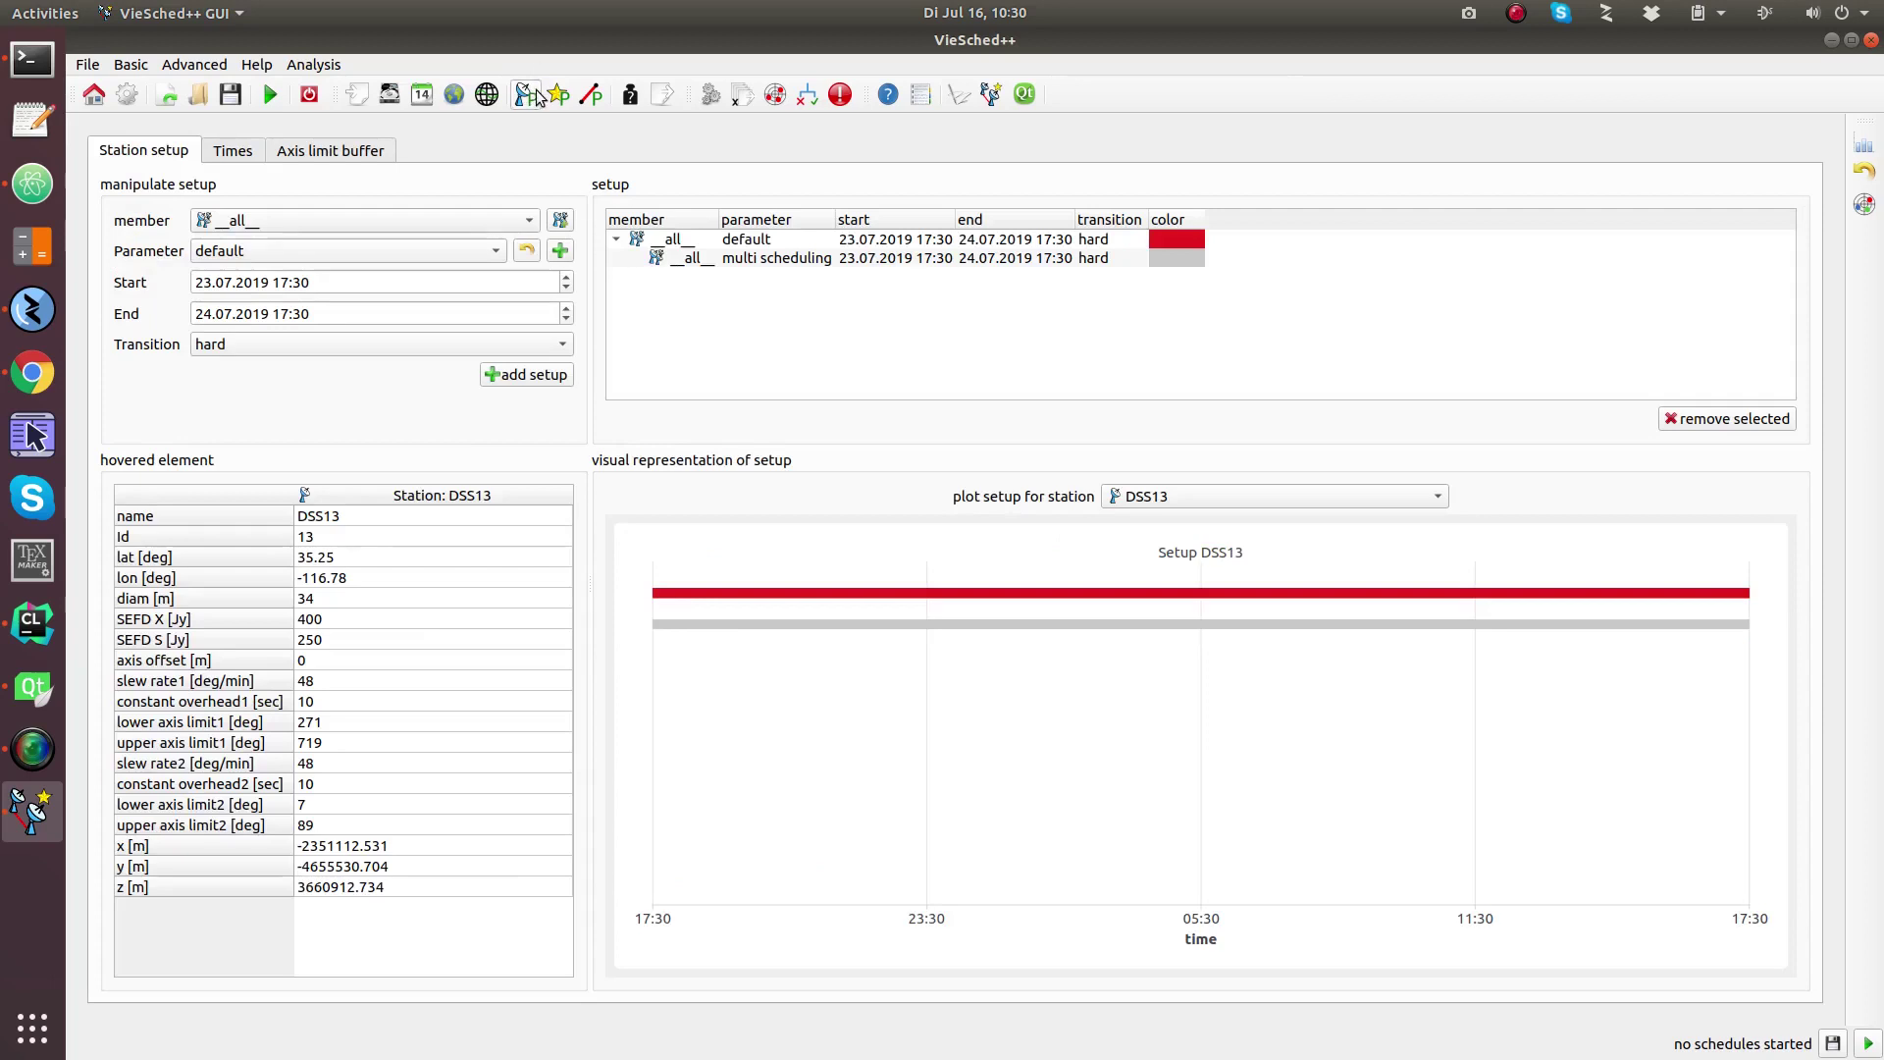
Switch to Chrome, check the T2133 date, and find the late July sessions in the 2019 Intensive master schedule.
click(33, 372)
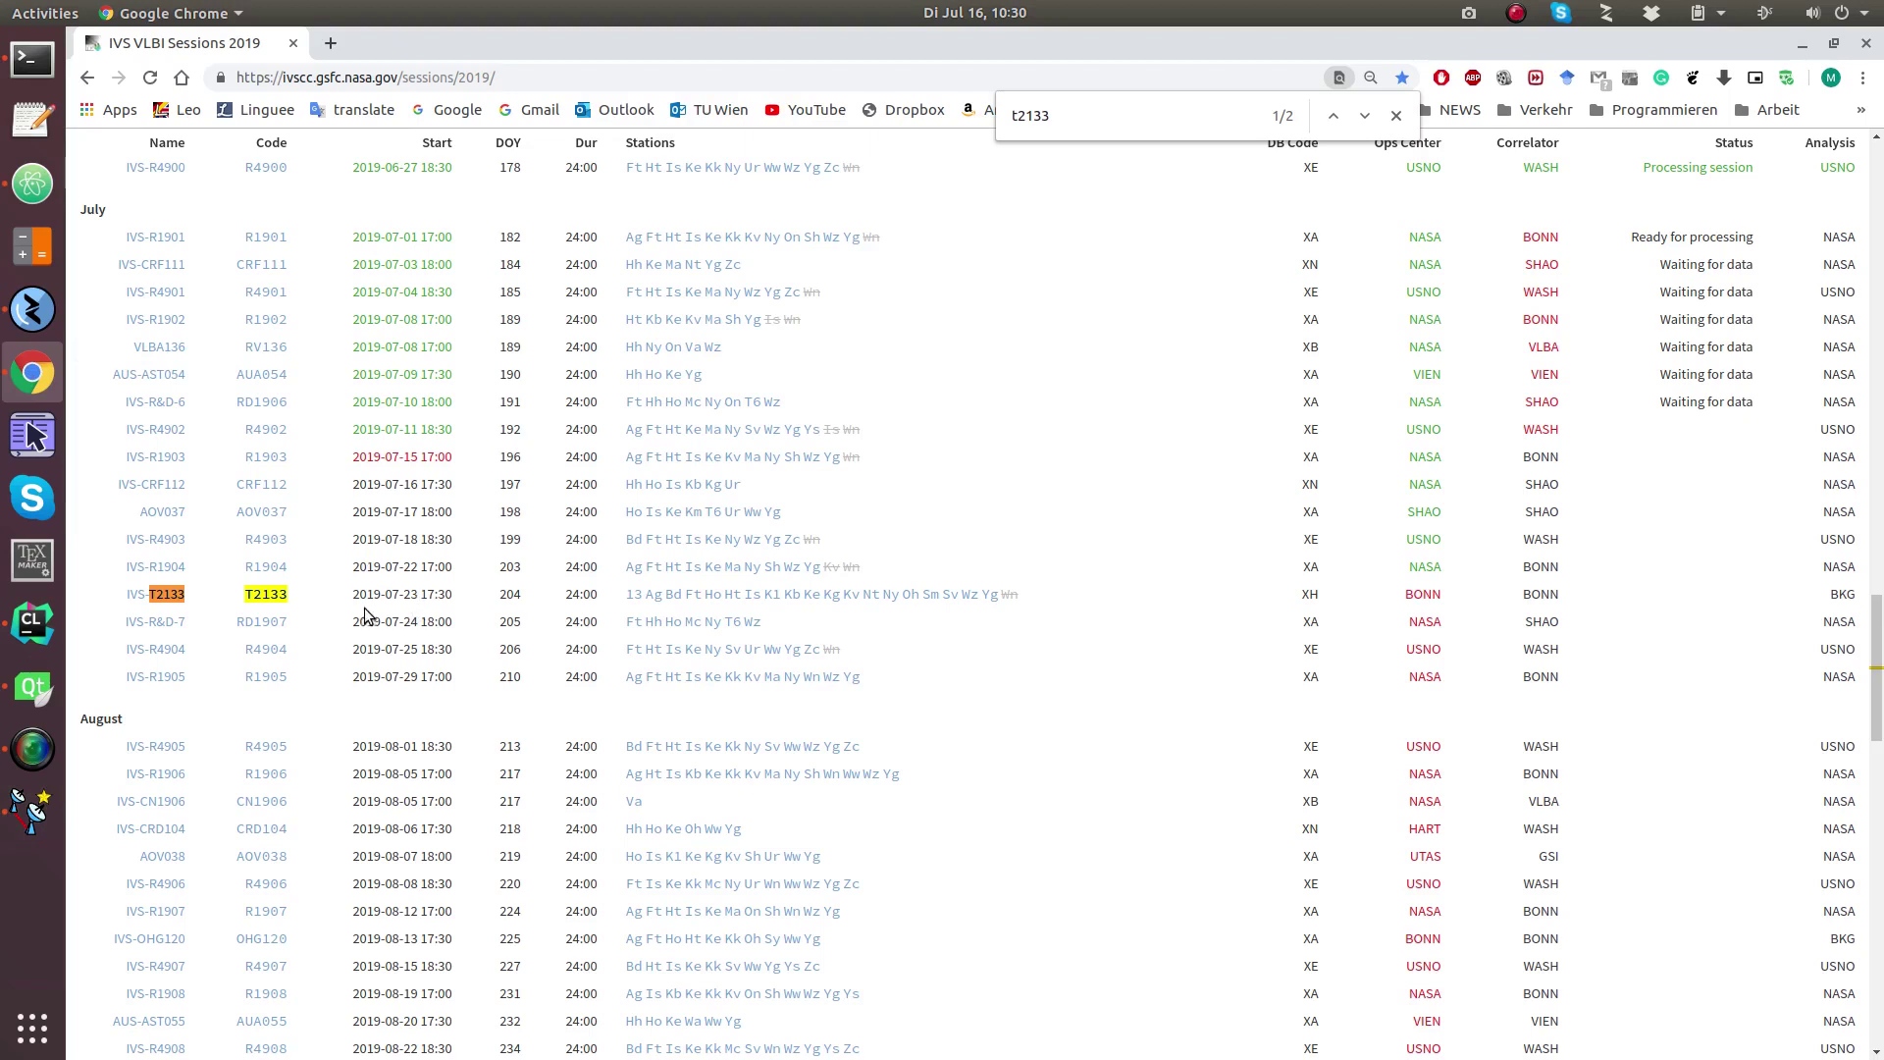
drag(499, 595, 533, 603)
key(alt+Left)
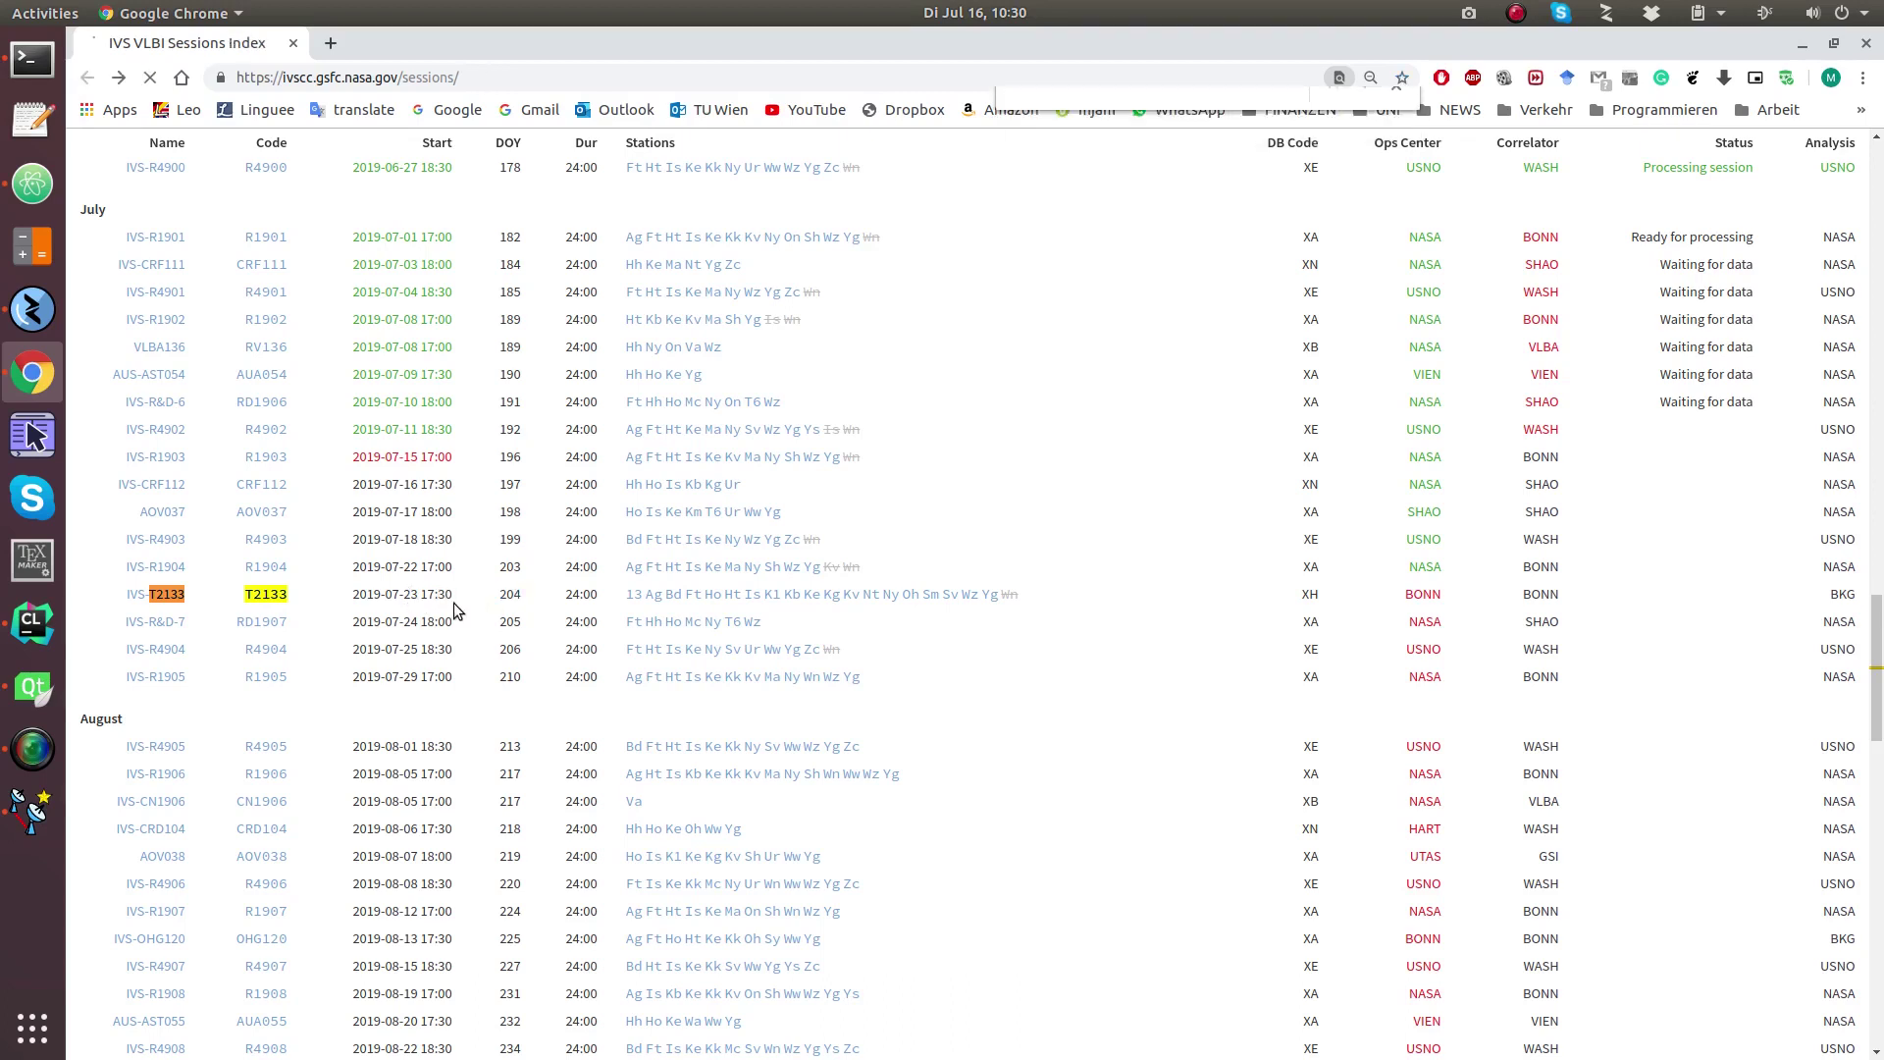
click(567, 356)
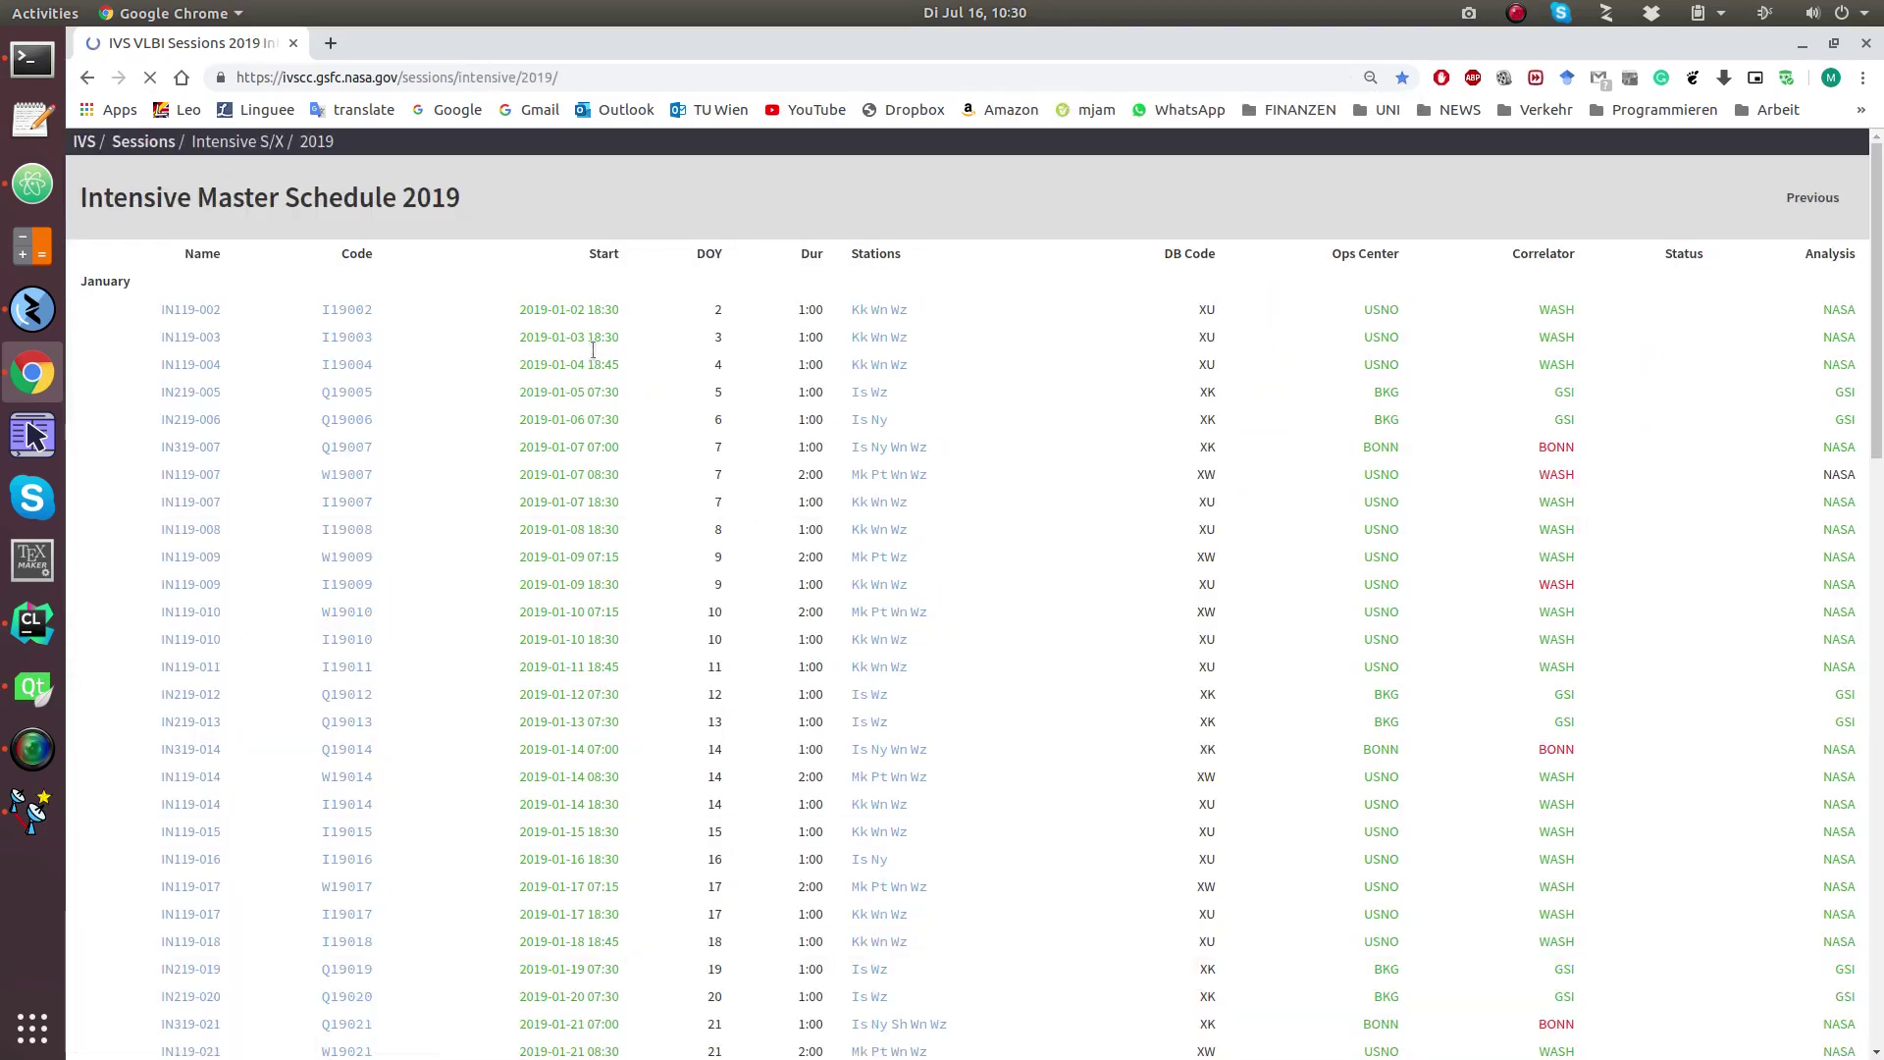
scroll(622, 433, down, 10)
scroll(696, 480, down, 20)
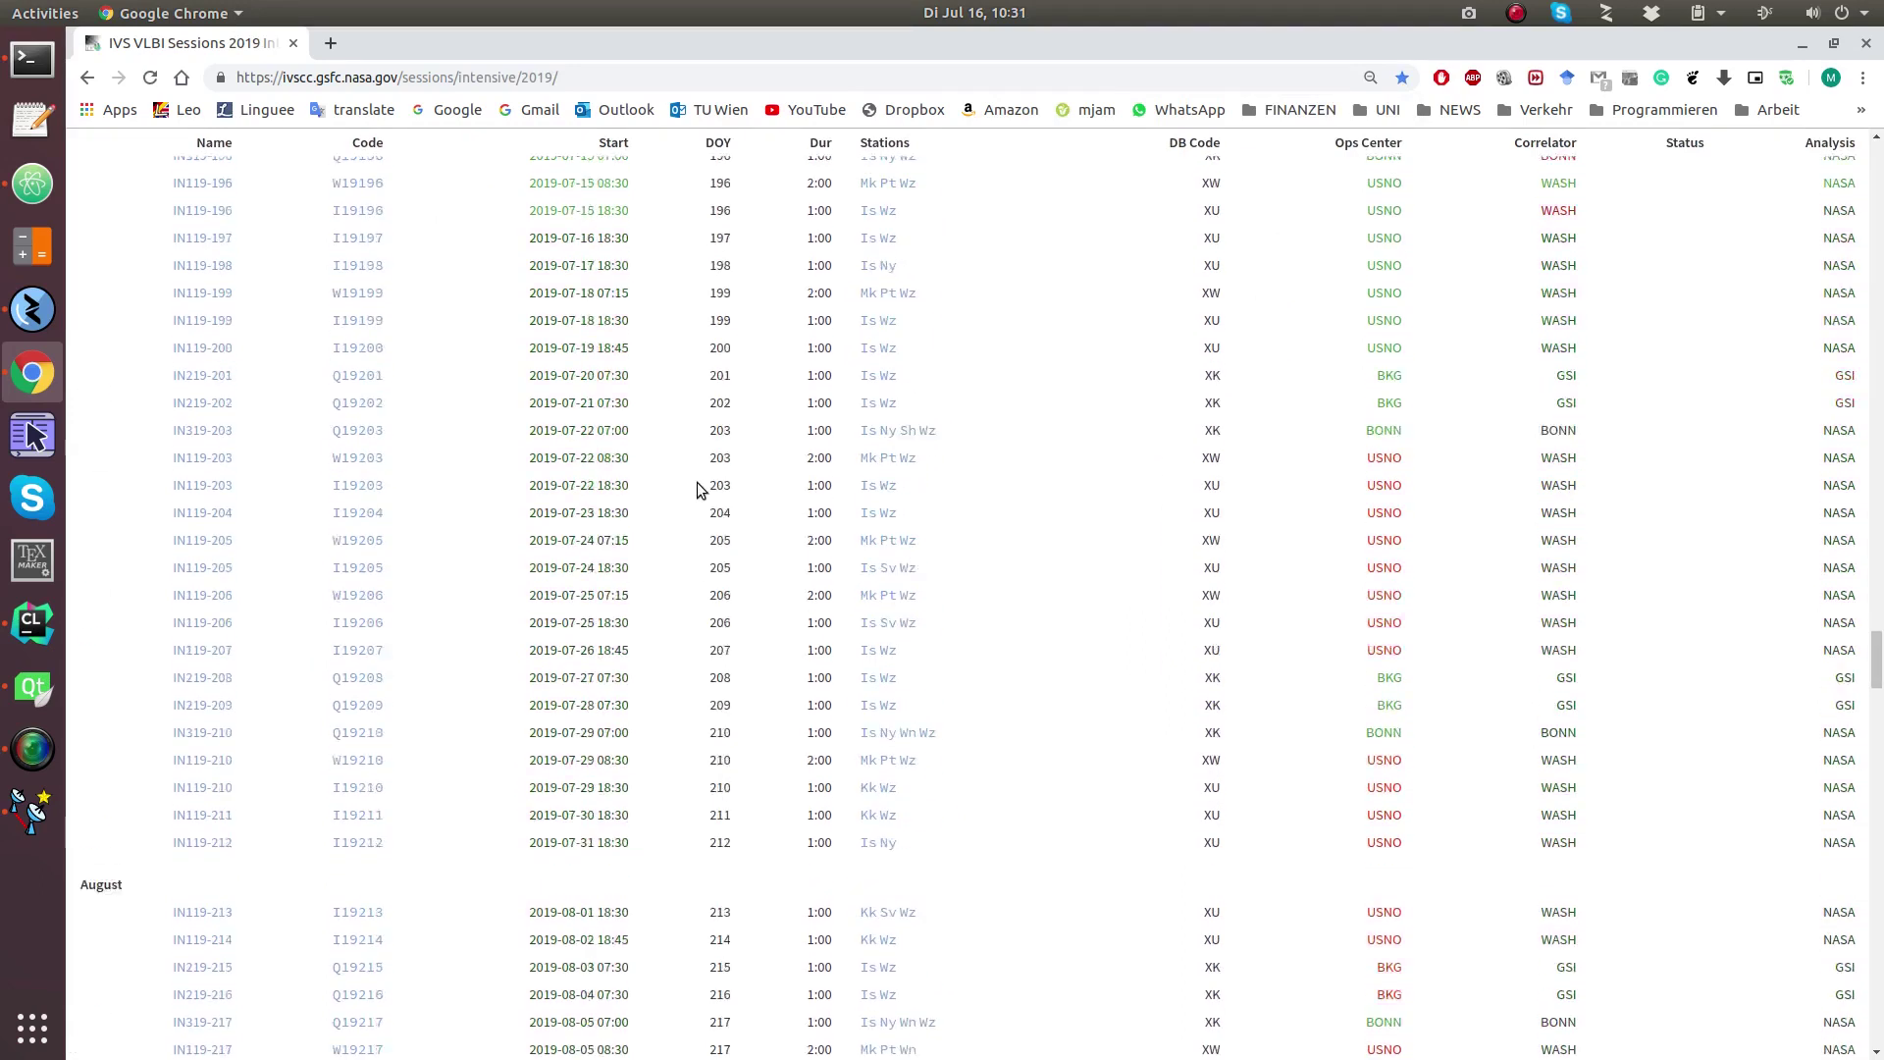
scroll(697, 481, up, 5)
scroll(749, 454, down, 1)
Examine the start time, duration and stations of intensive I19204 and the stations of intensive W19205.
drag(725, 414, 571, 421)
double_click(582, 420)
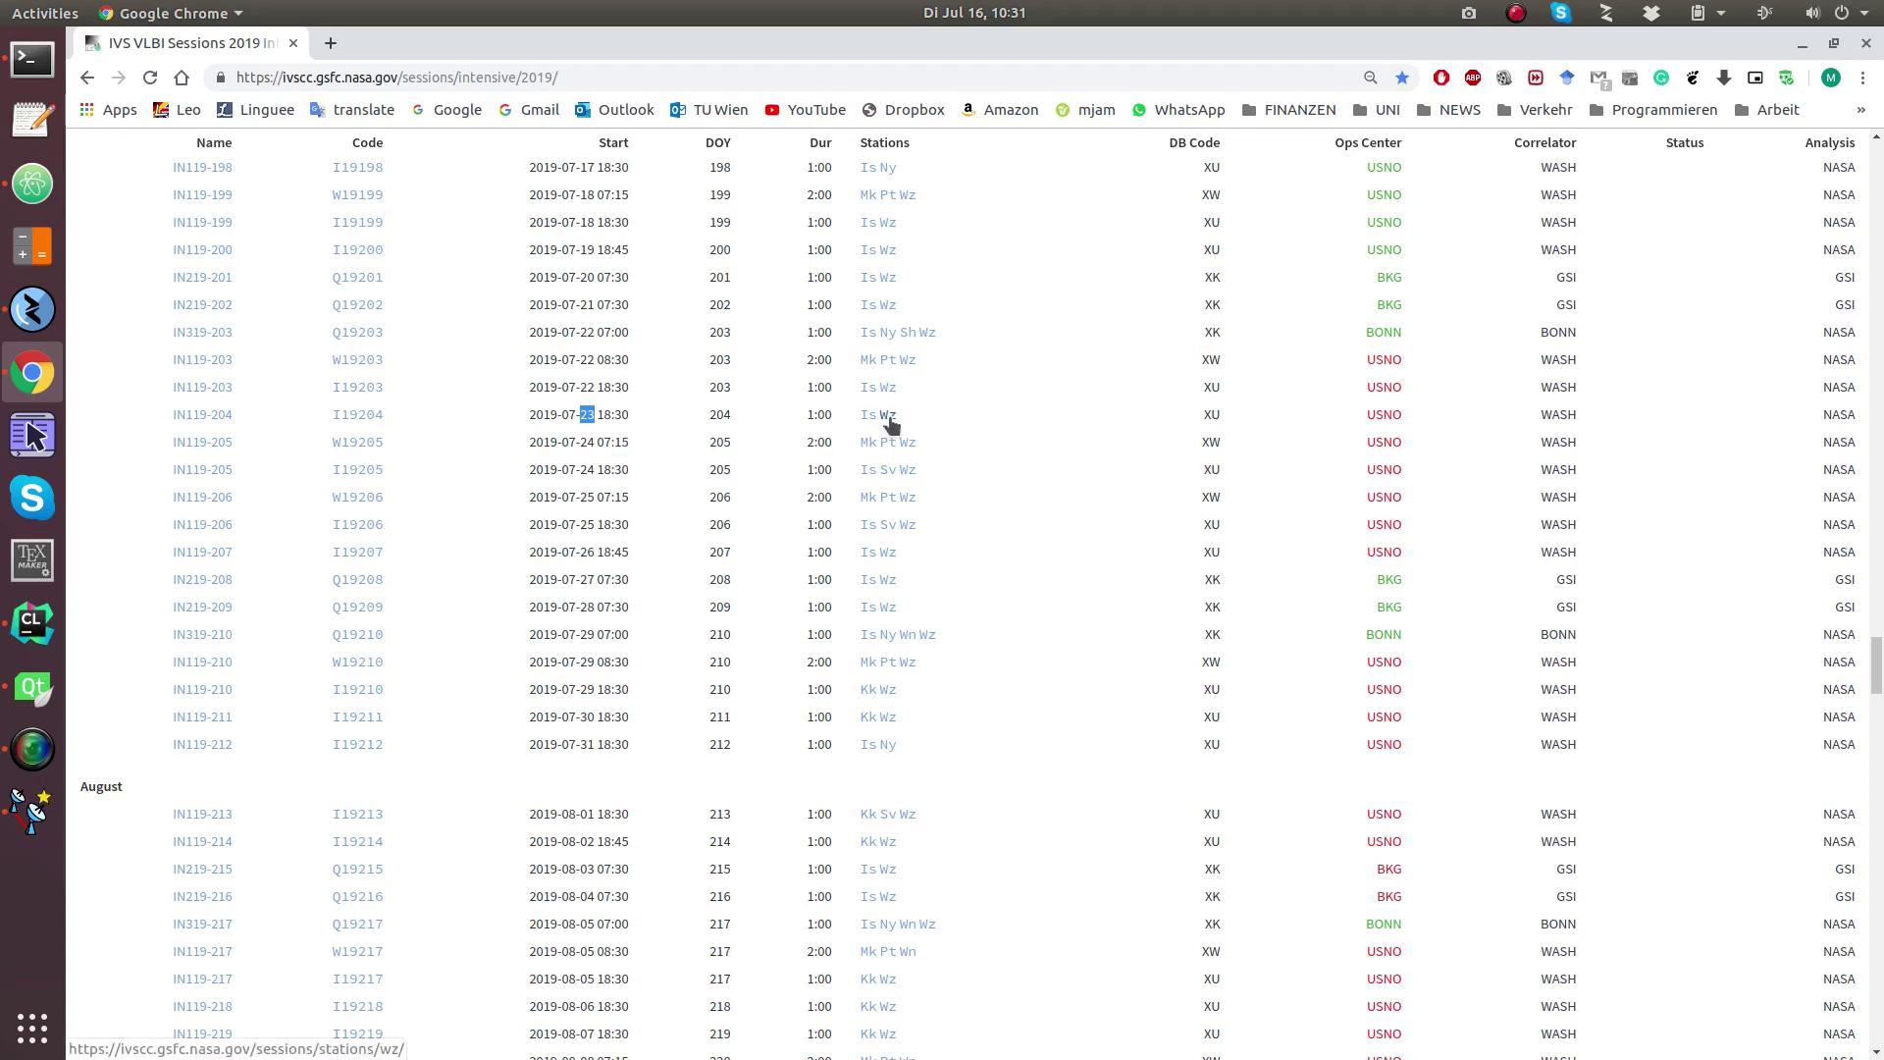
drag(528, 415, 1045, 419)
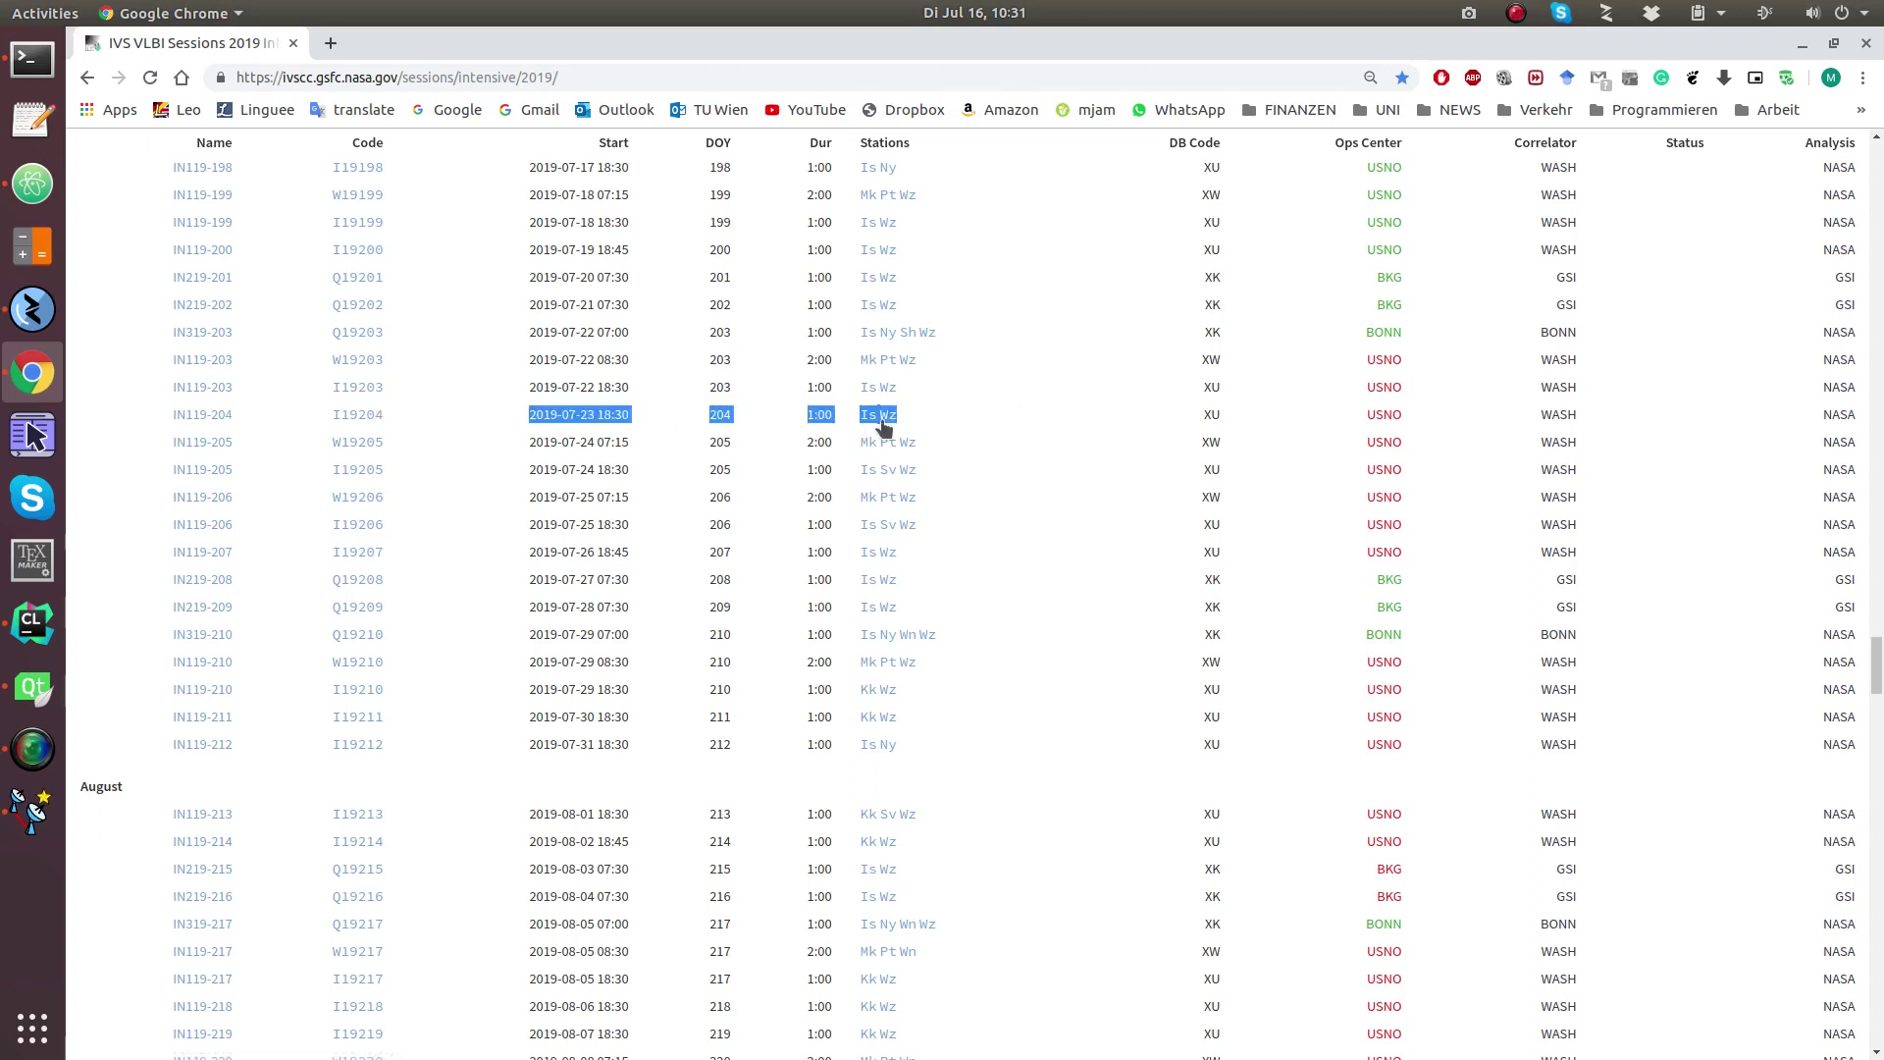
drag(950, 430, 859, 442)
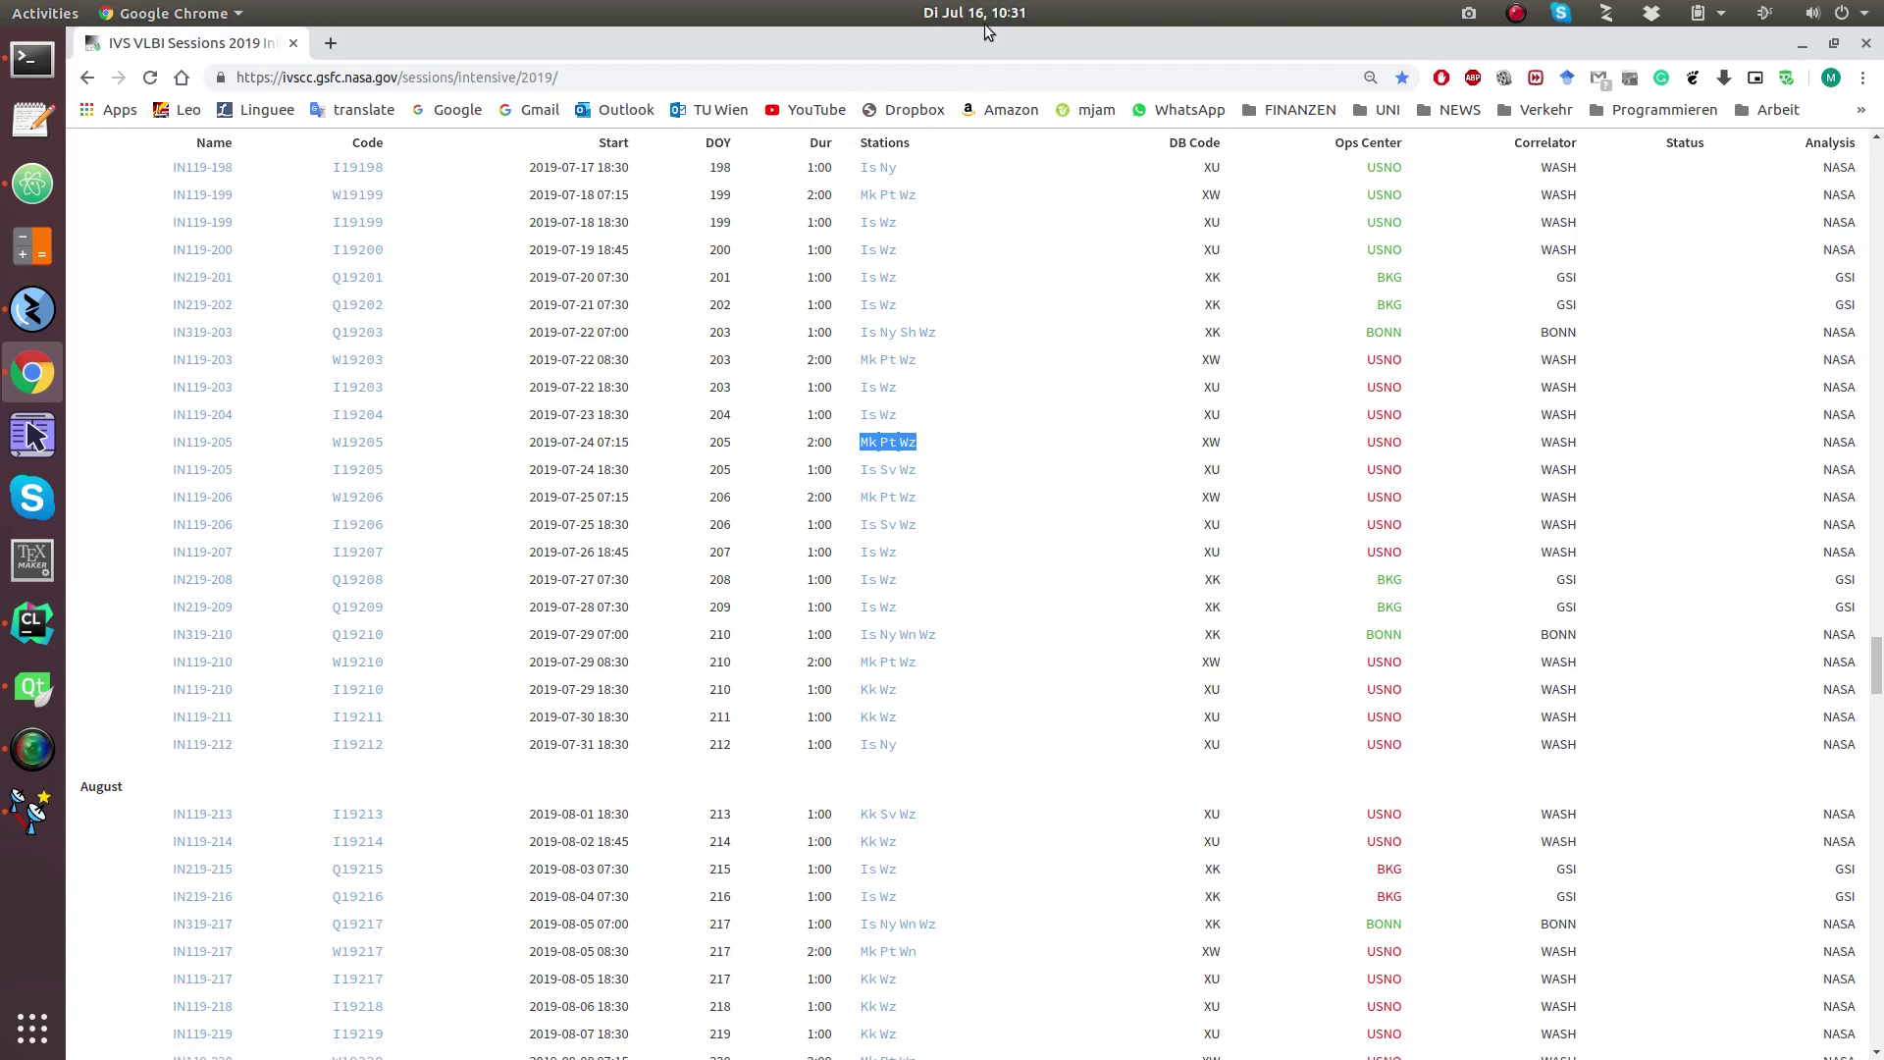
Return to VieSched++, select the multi scheduling setup, and create a station parameter named downTime with available set to no.
key(alt+Tab)
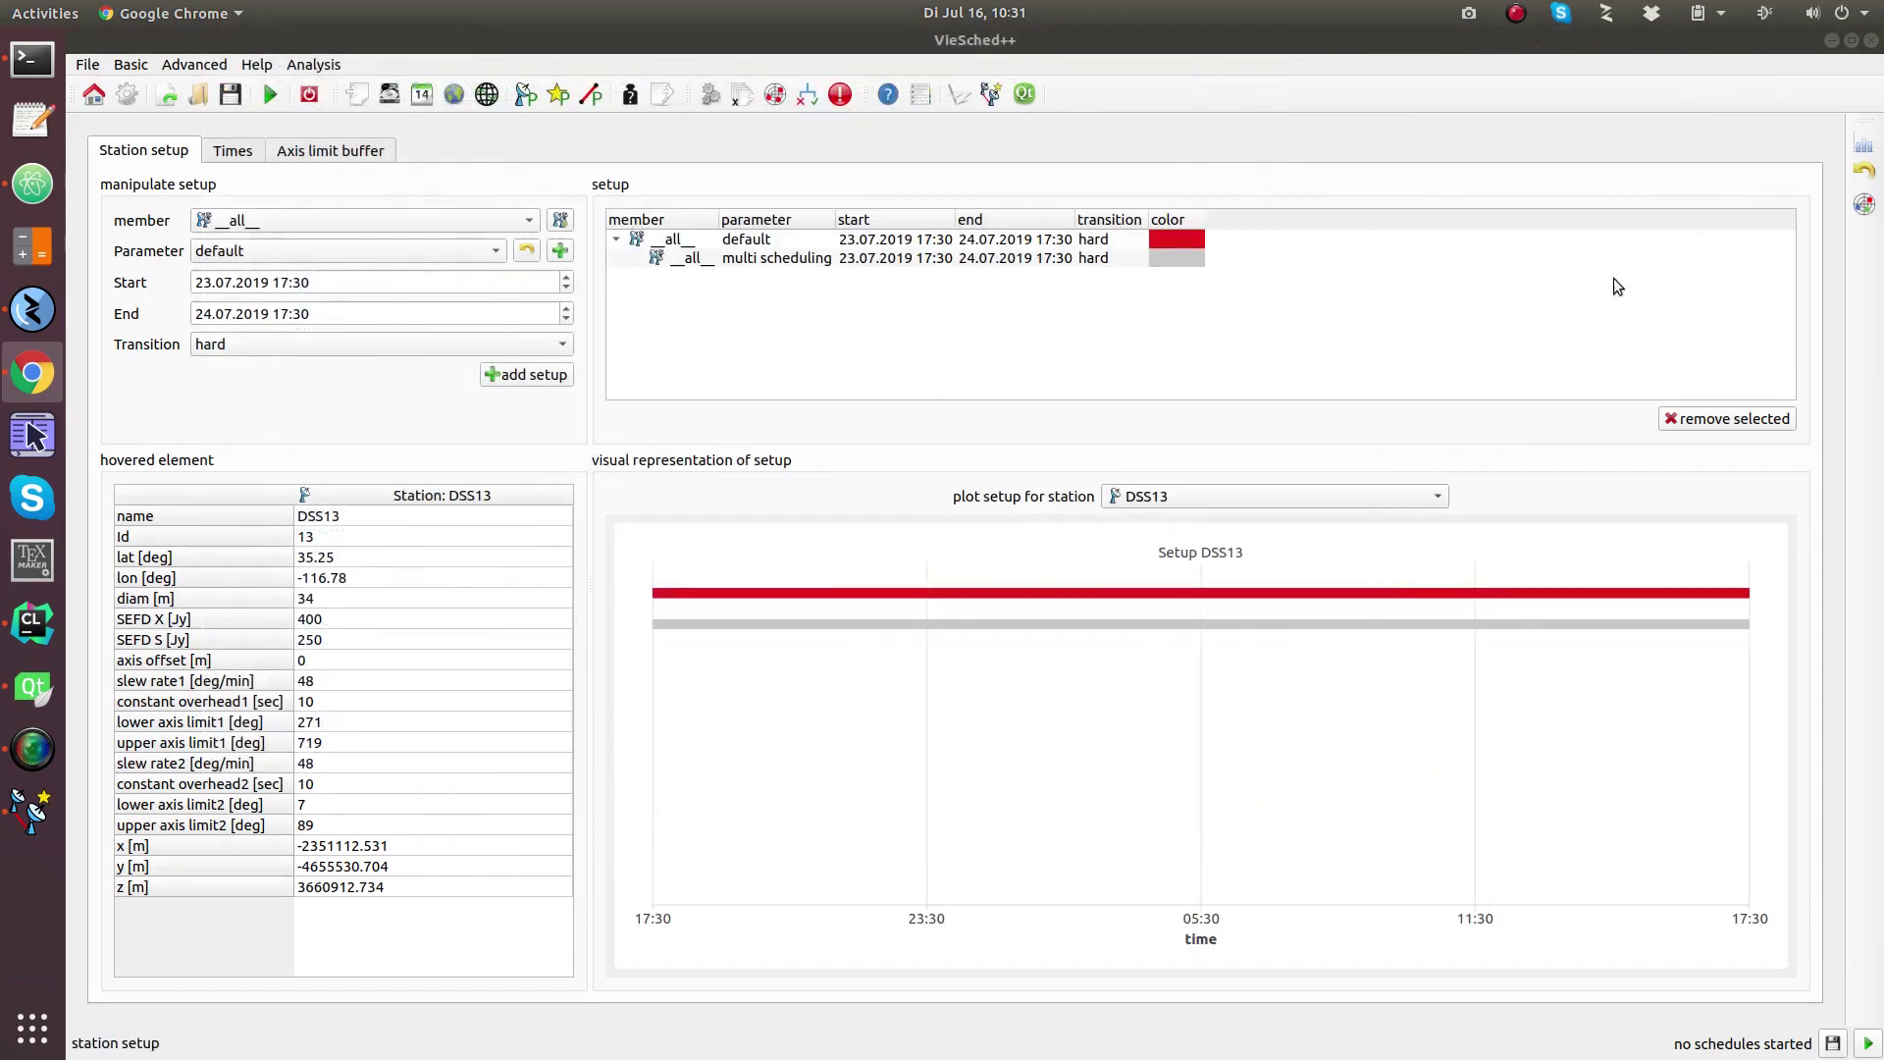
click(779, 258)
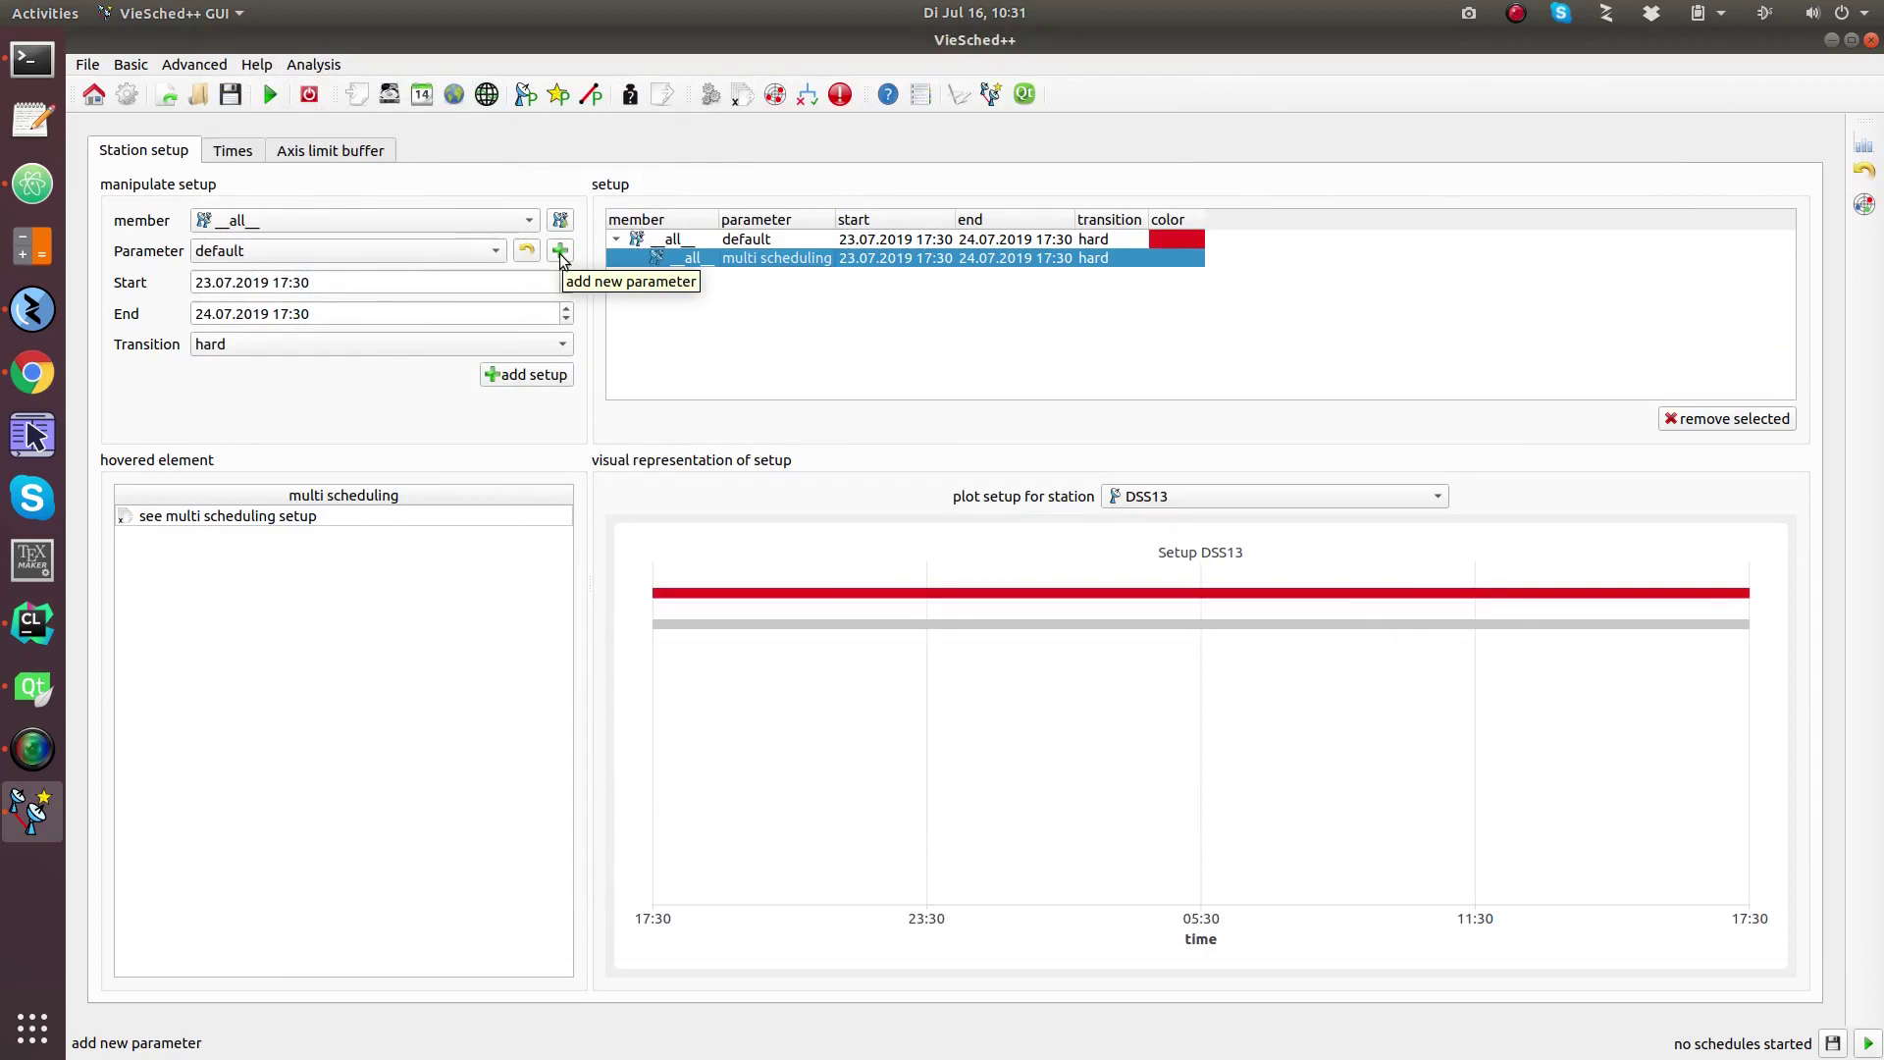
click(560, 251)
click(642, 311)
click(832, 344)
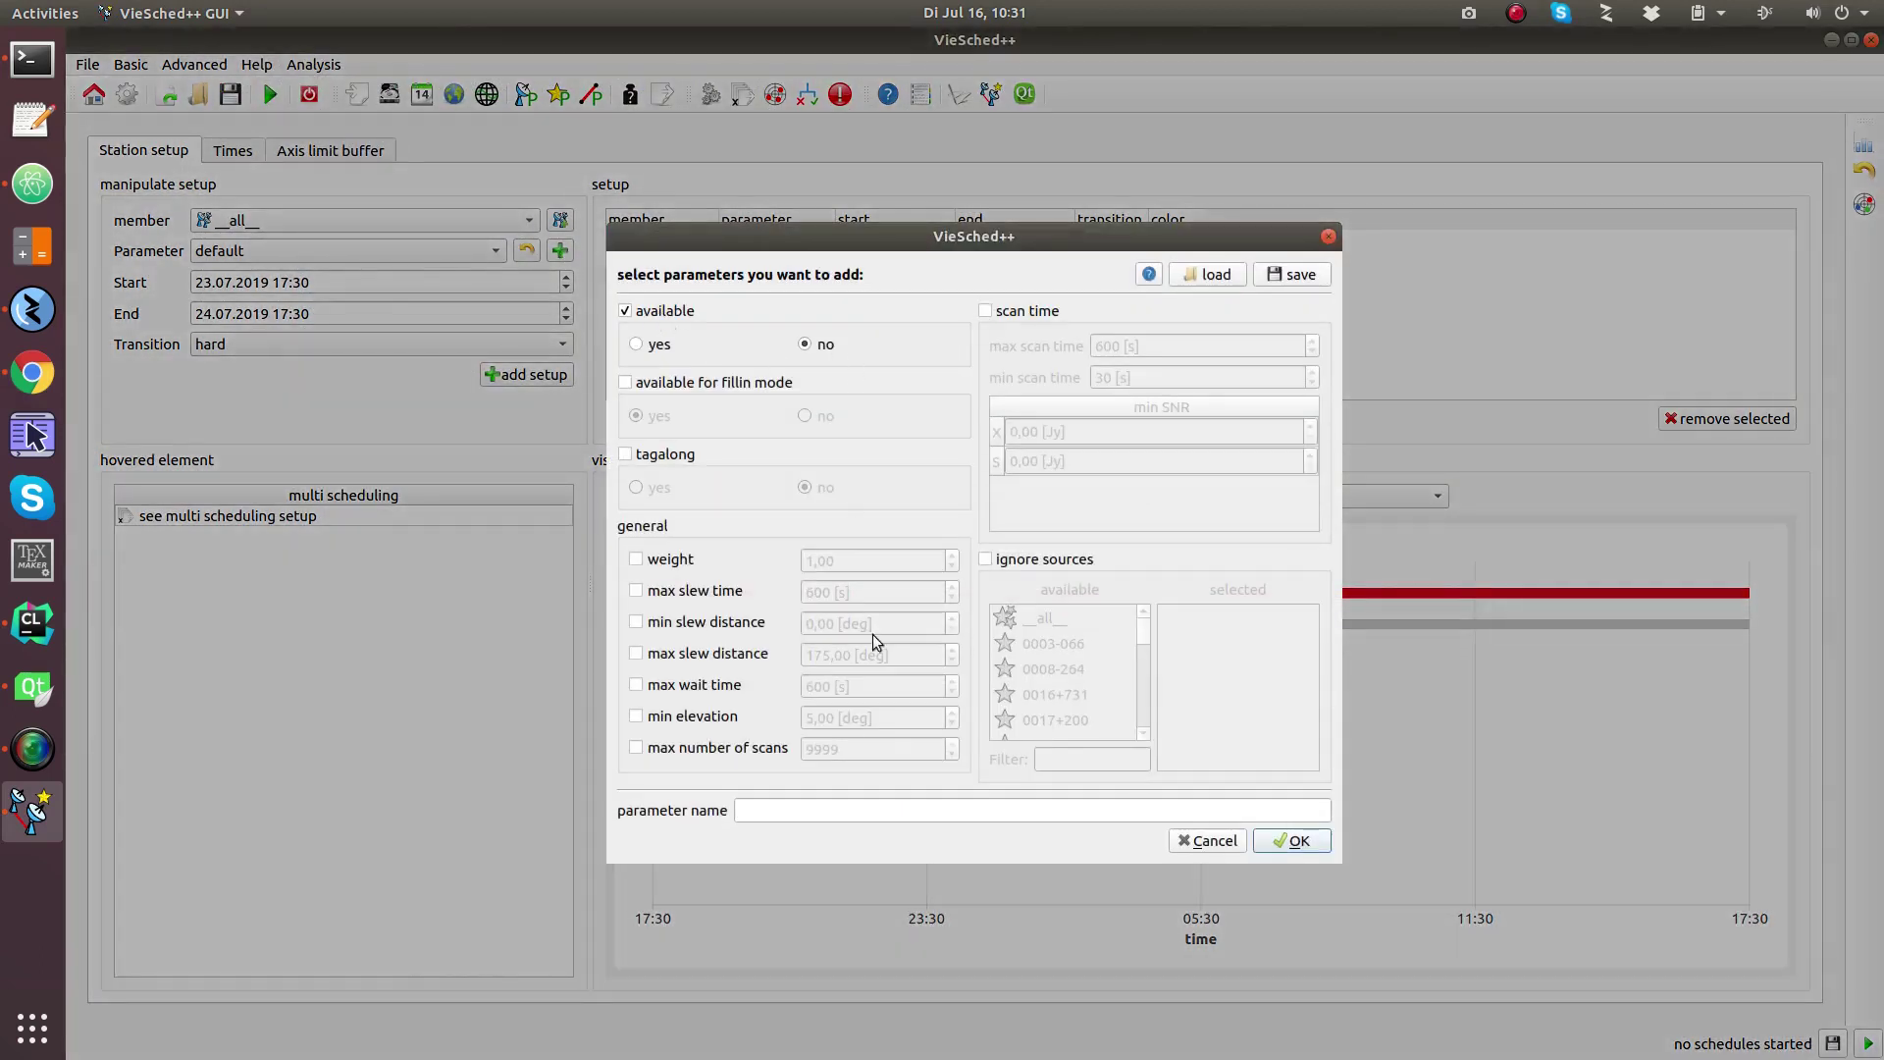
click(905, 814)
text(downTime)
key(Return)
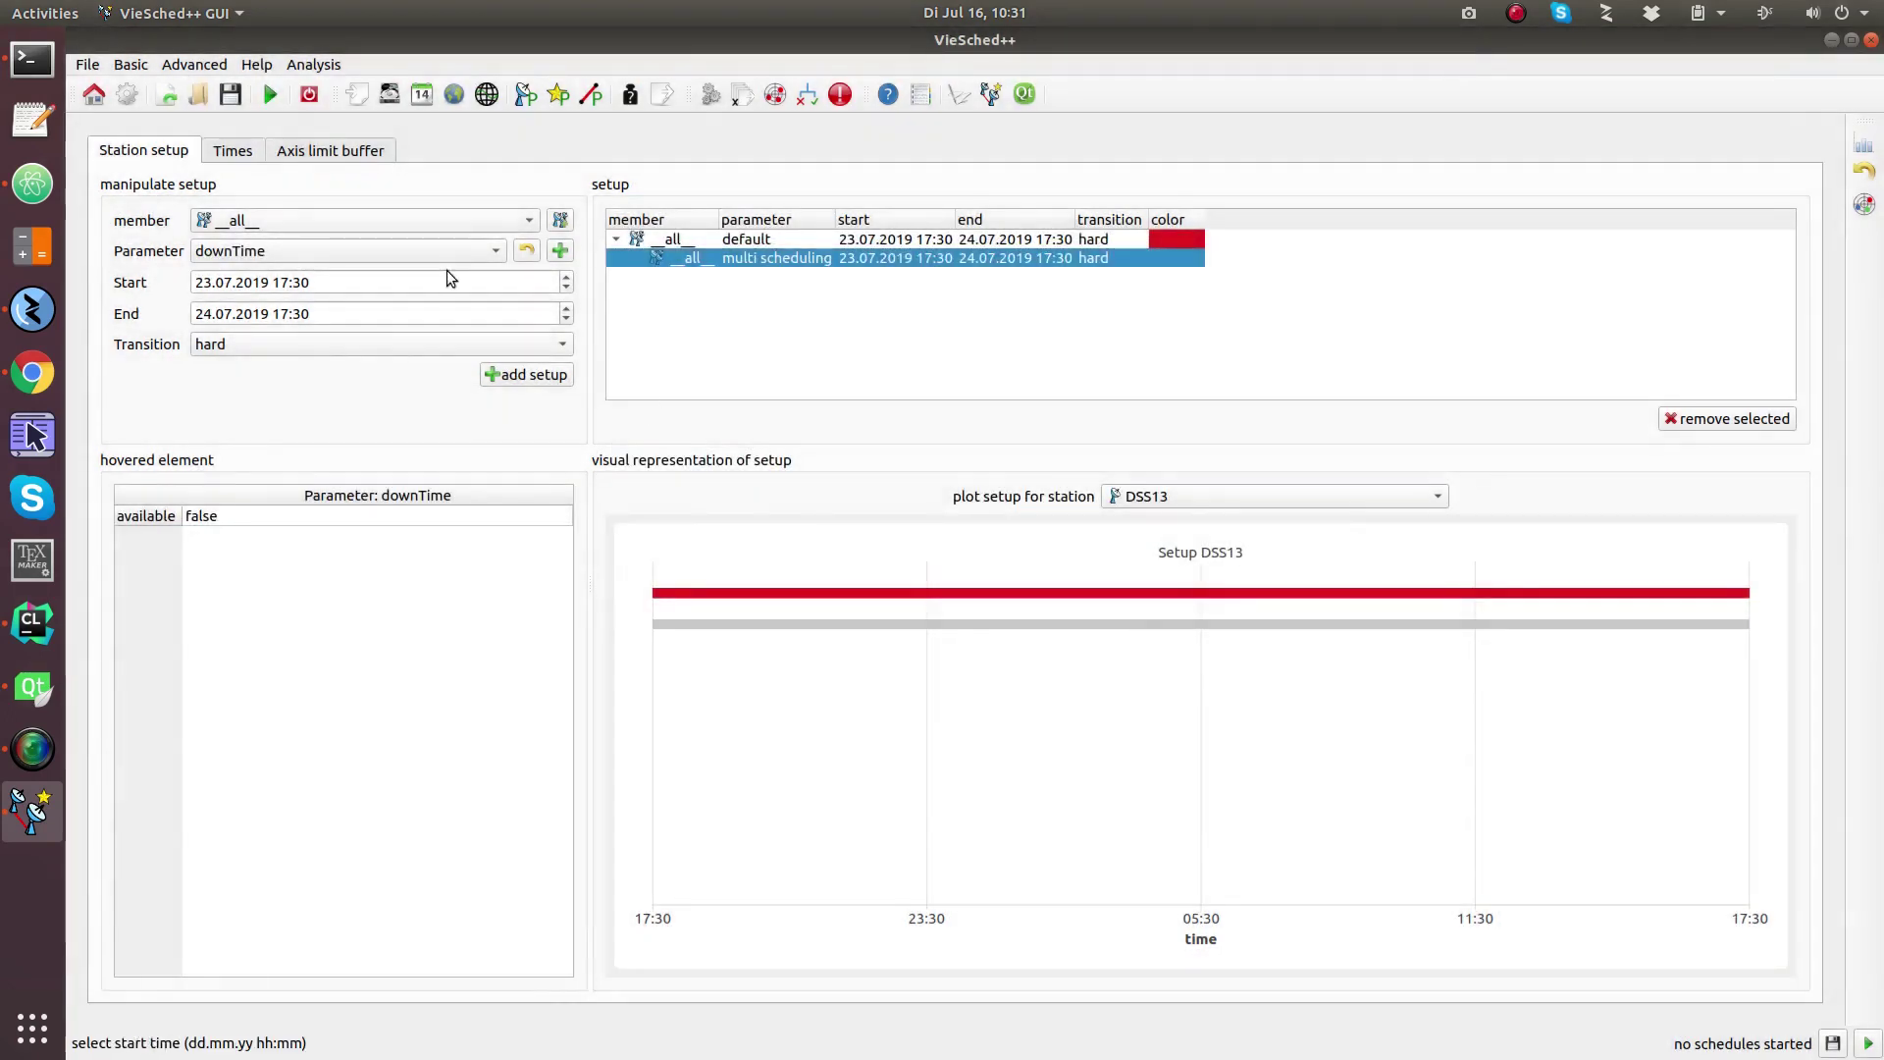
Create a second station parameter named moreWeight with the weight set to 2.00.
click(561, 254)
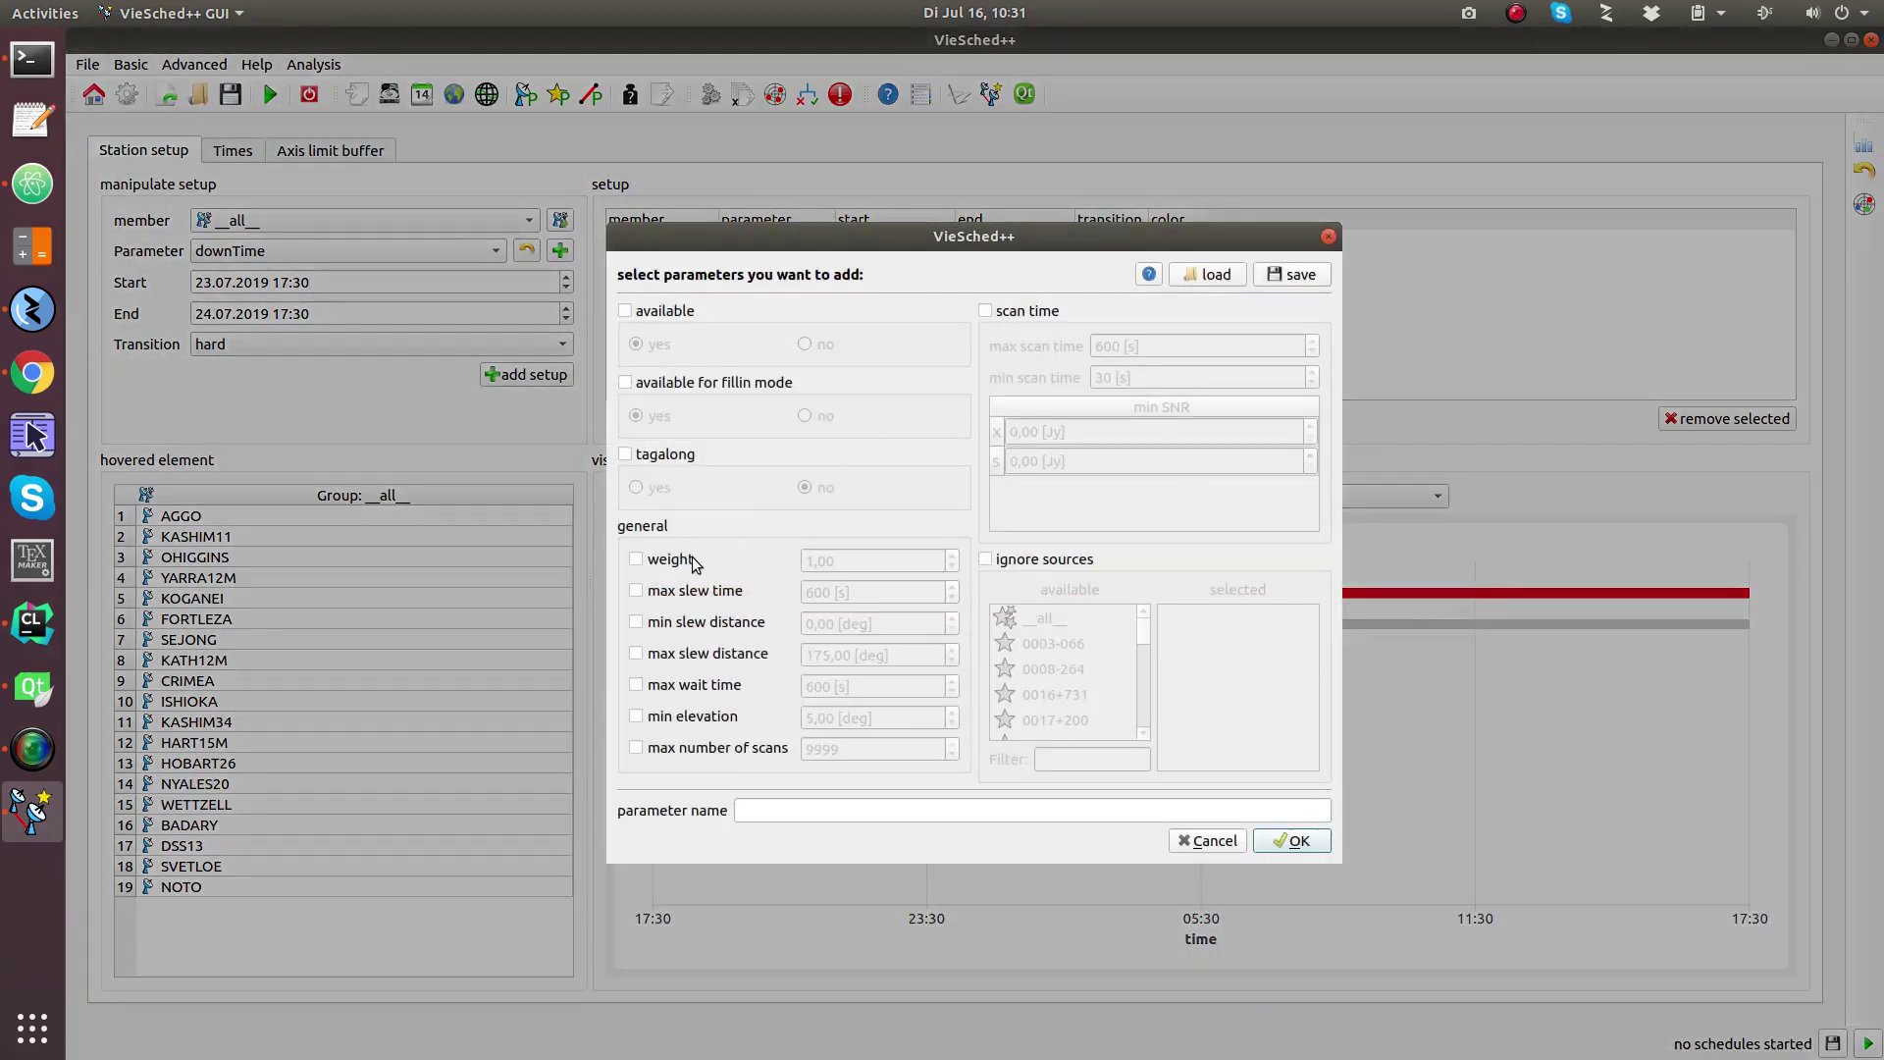
click(675, 561)
scroll(889, 569, up, 1)
scroll(889, 569, up, 1)
click(888, 809)
text(moreWeight)
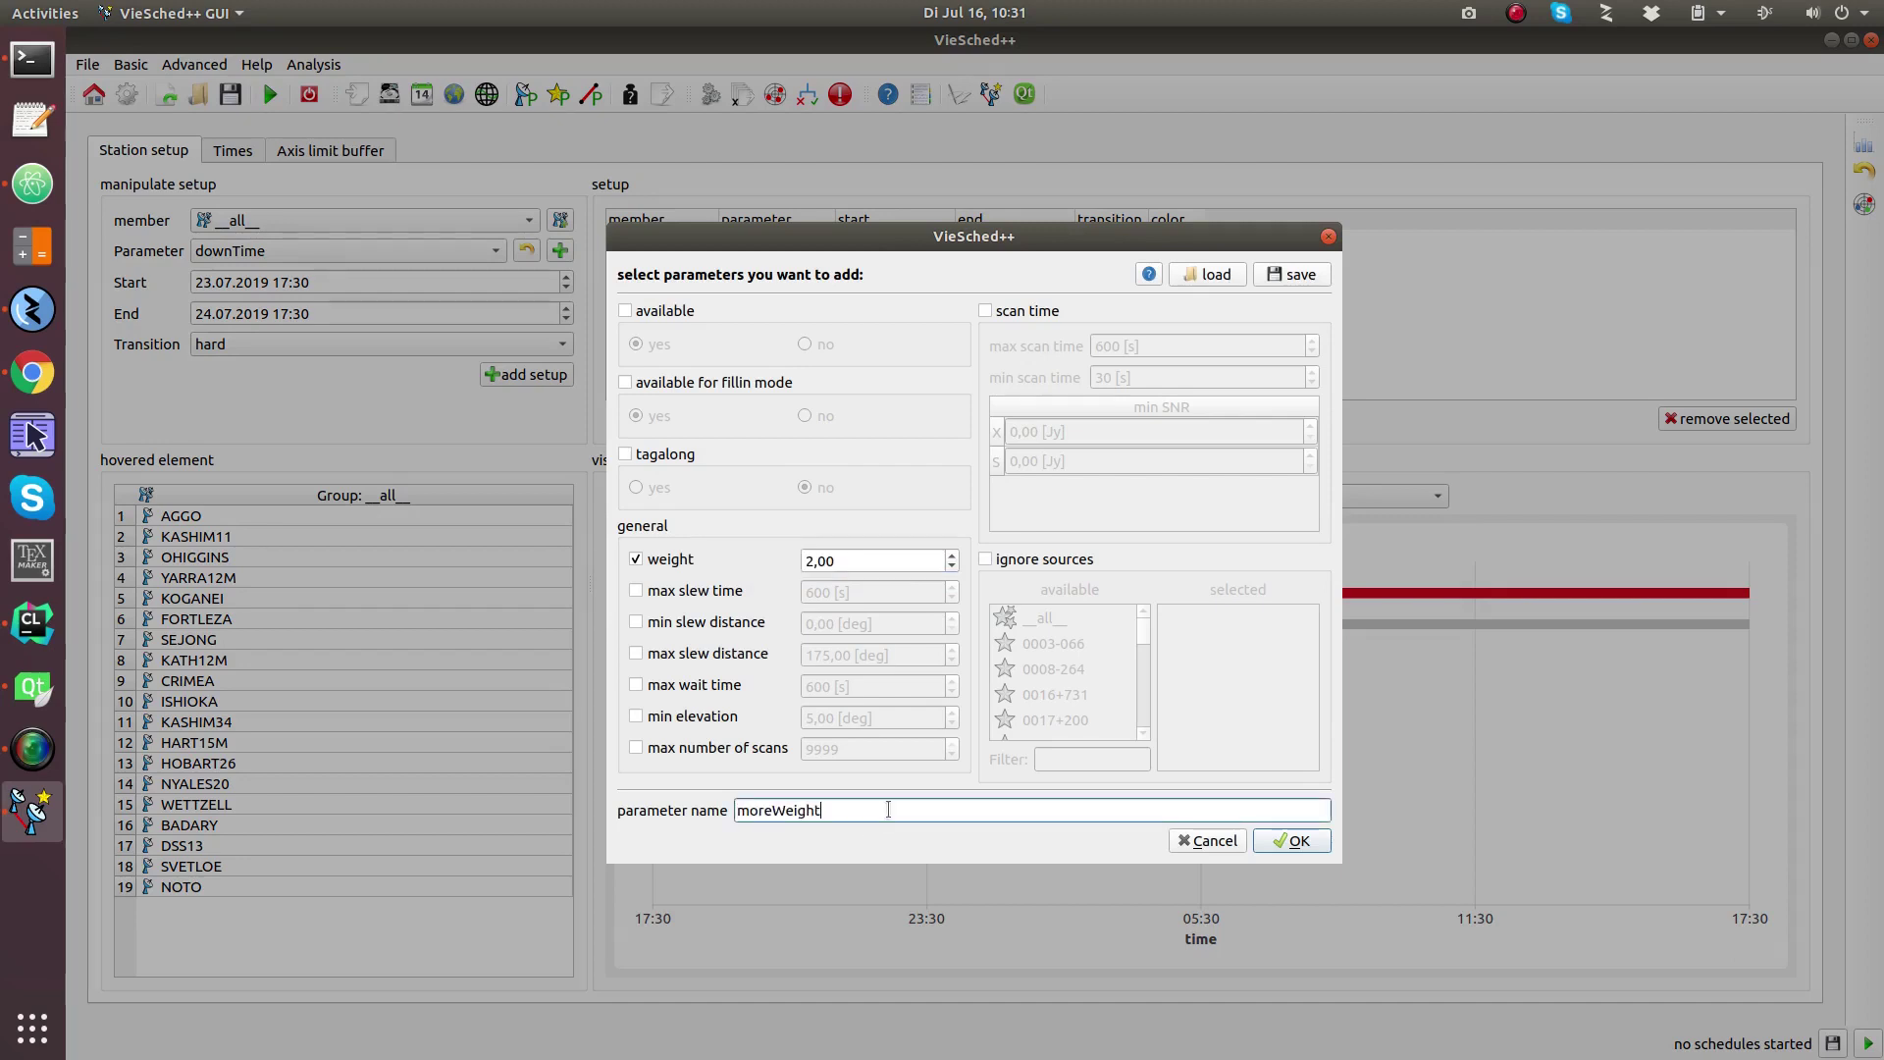
key(Return)
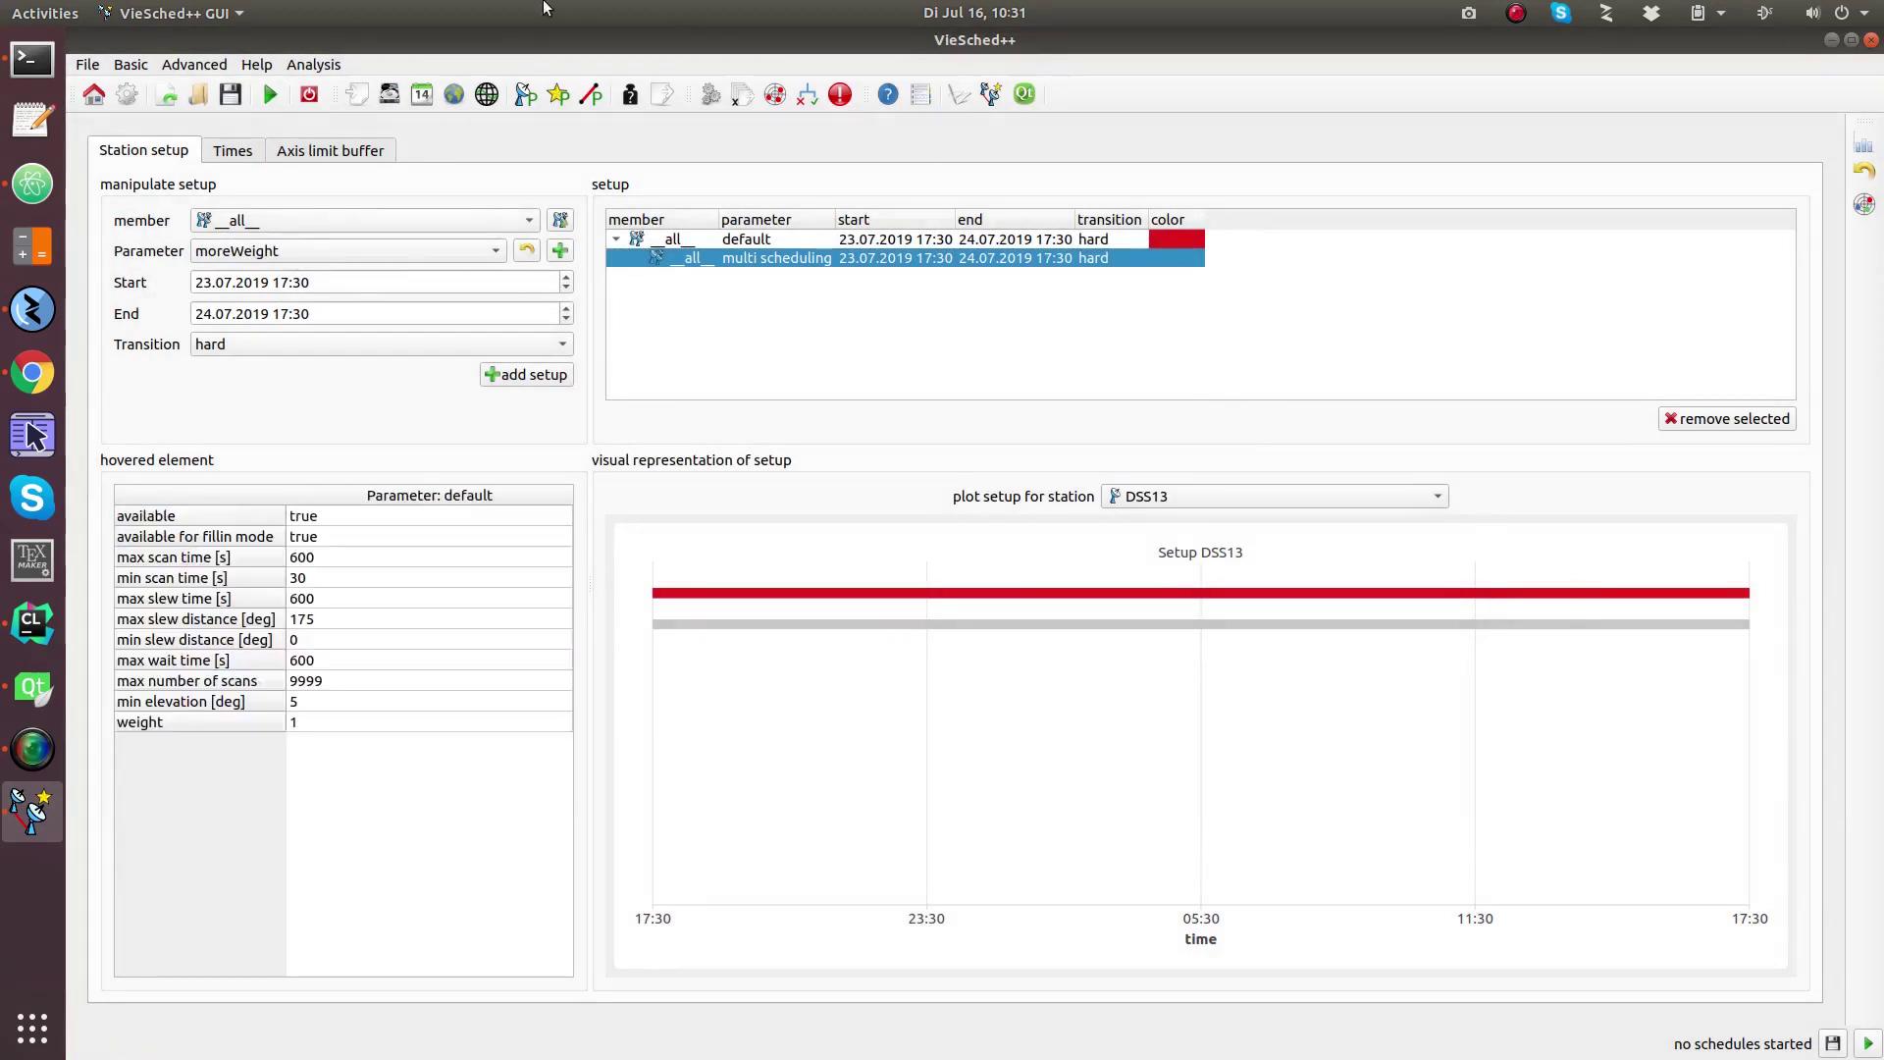
Add a moreWeight setup for OHIGGINS beneath the multi scheduling entry, covering the whole session.
click(391, 229)
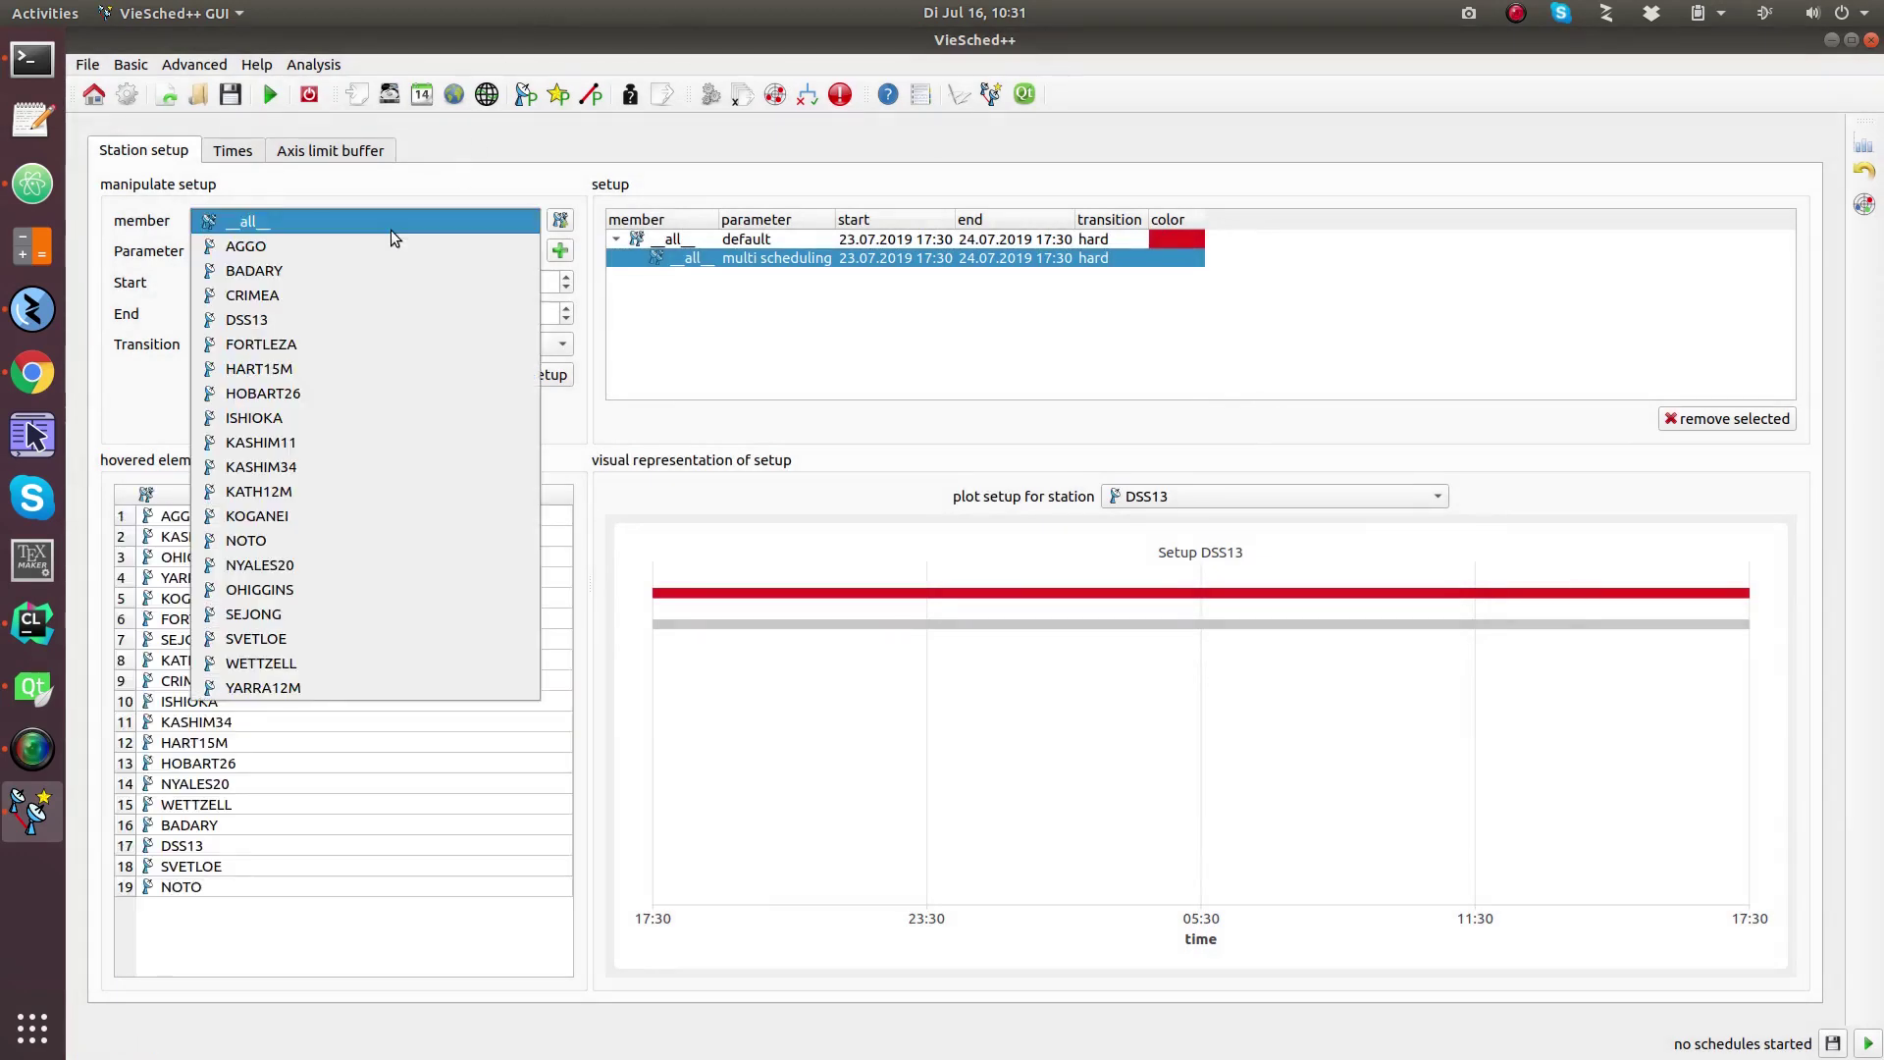
click(278, 590)
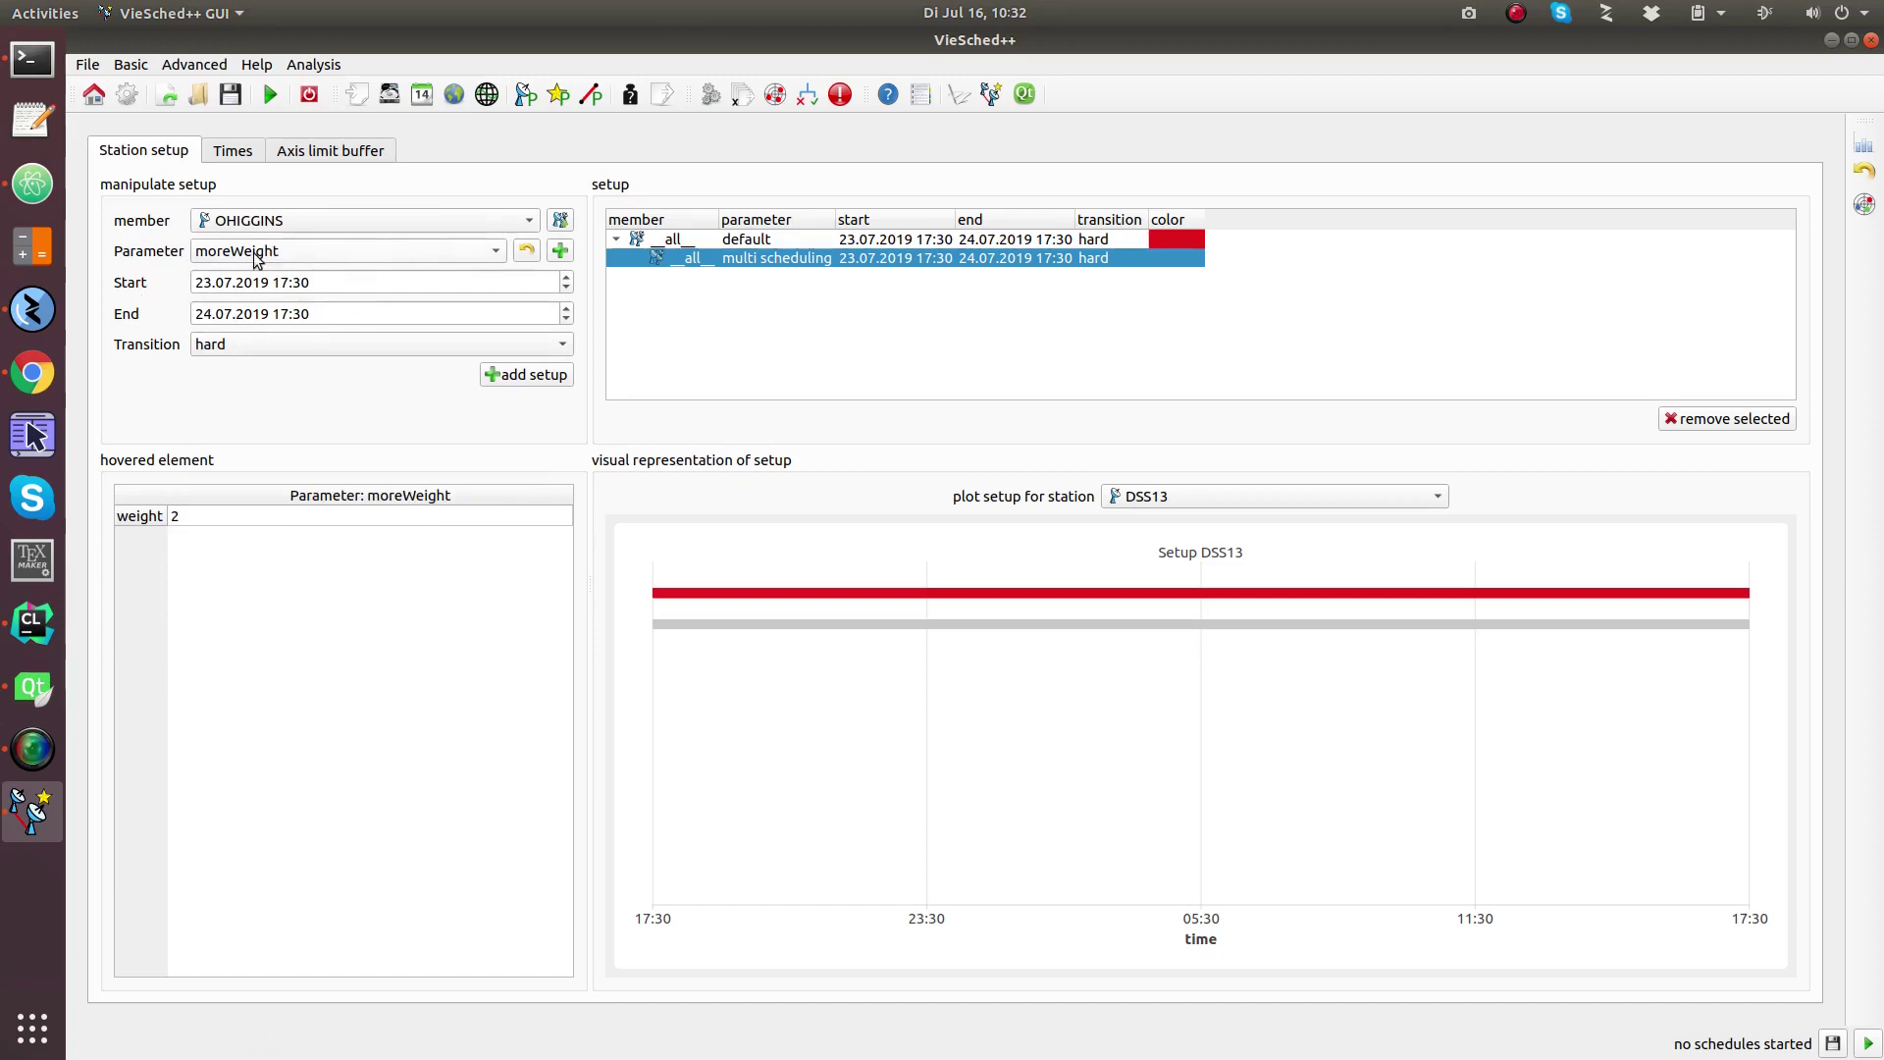
click(521, 377)
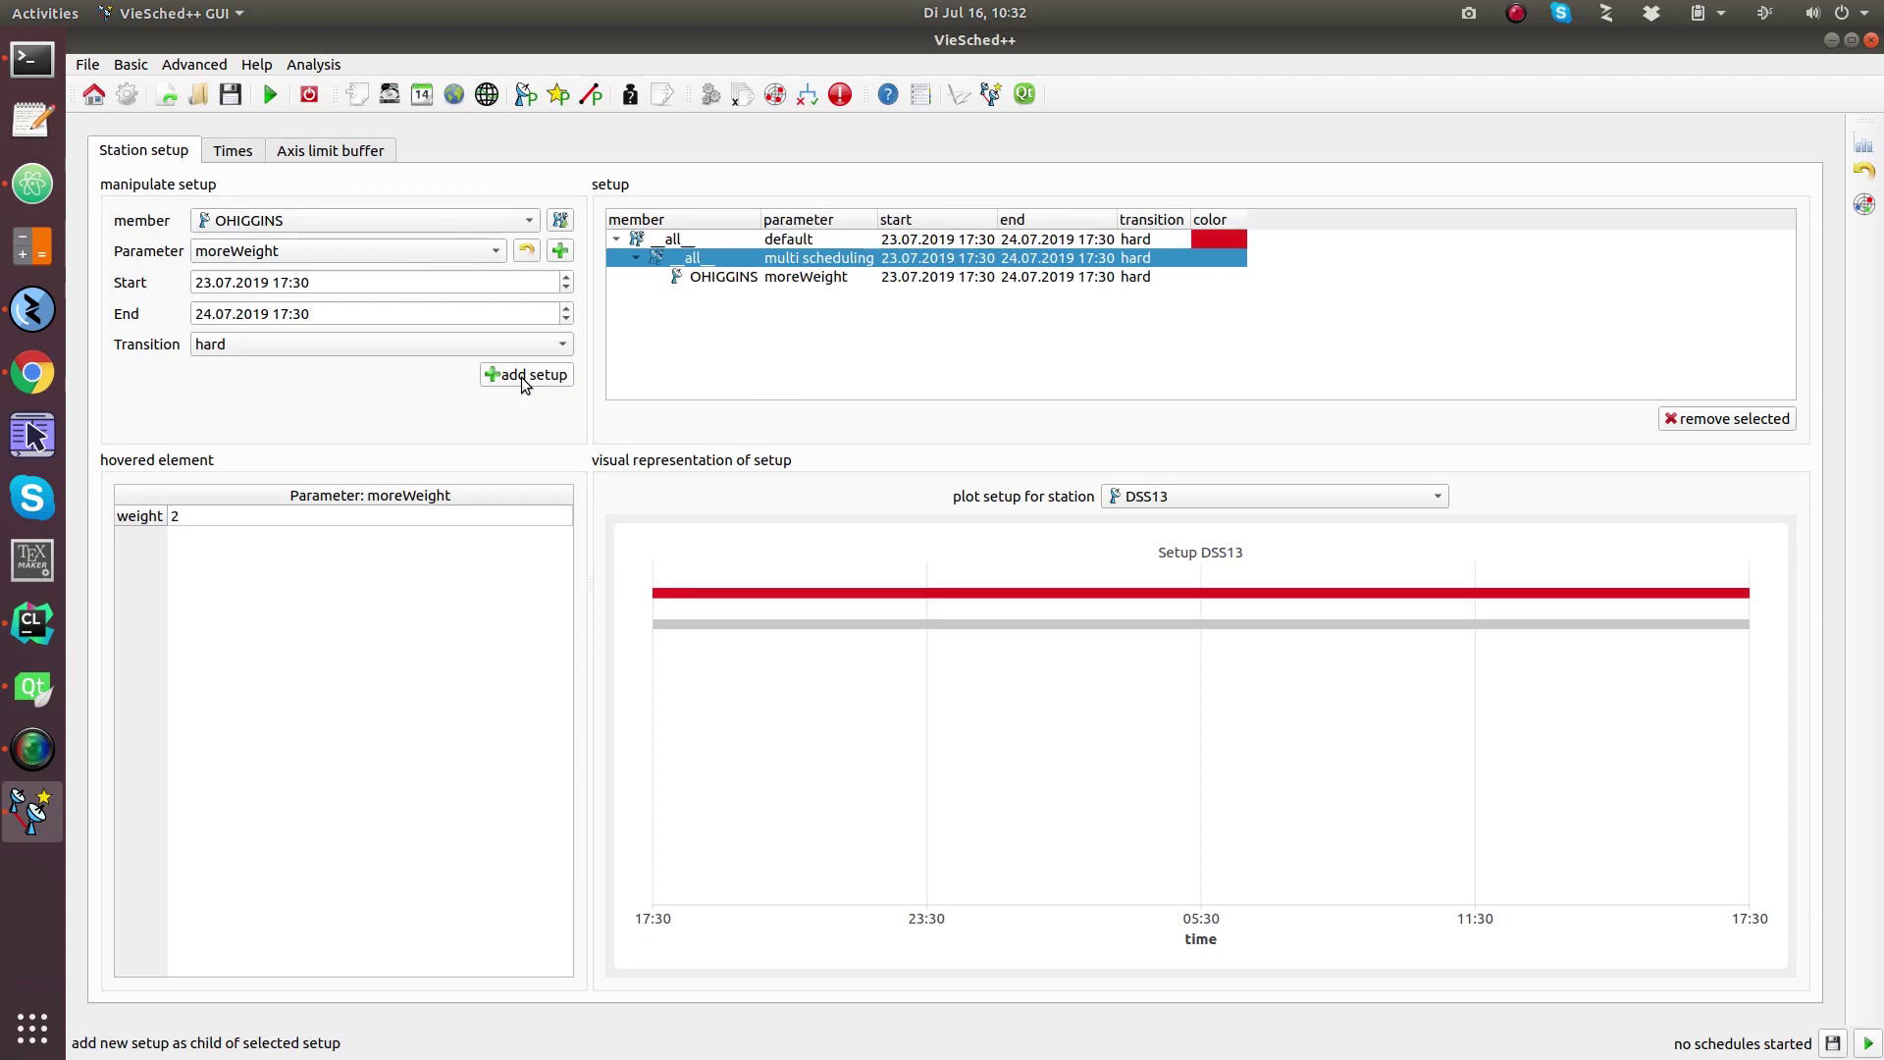
Choose downTime for a child of the OHIGGINS moreWeight setup and consult the planned OHG satellite passes in Atom.
click(720, 278)
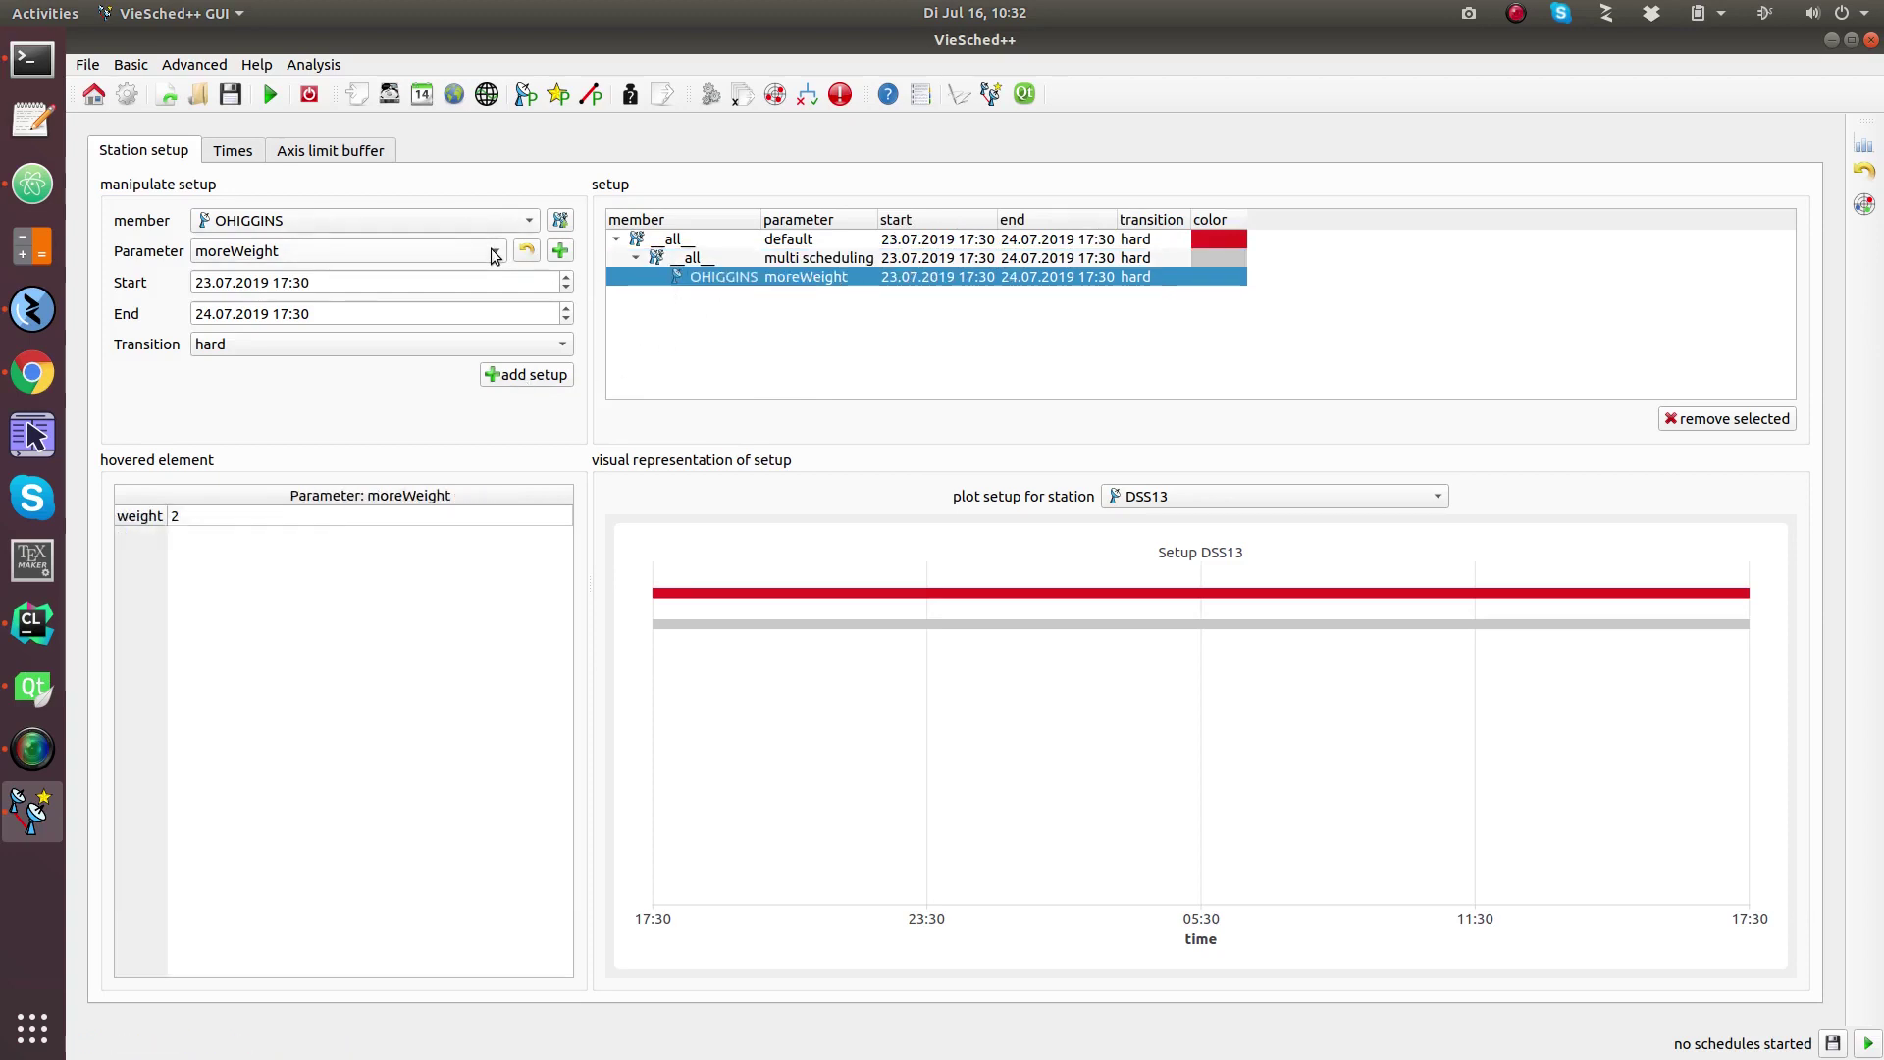
scroll(495, 255, up, 1)
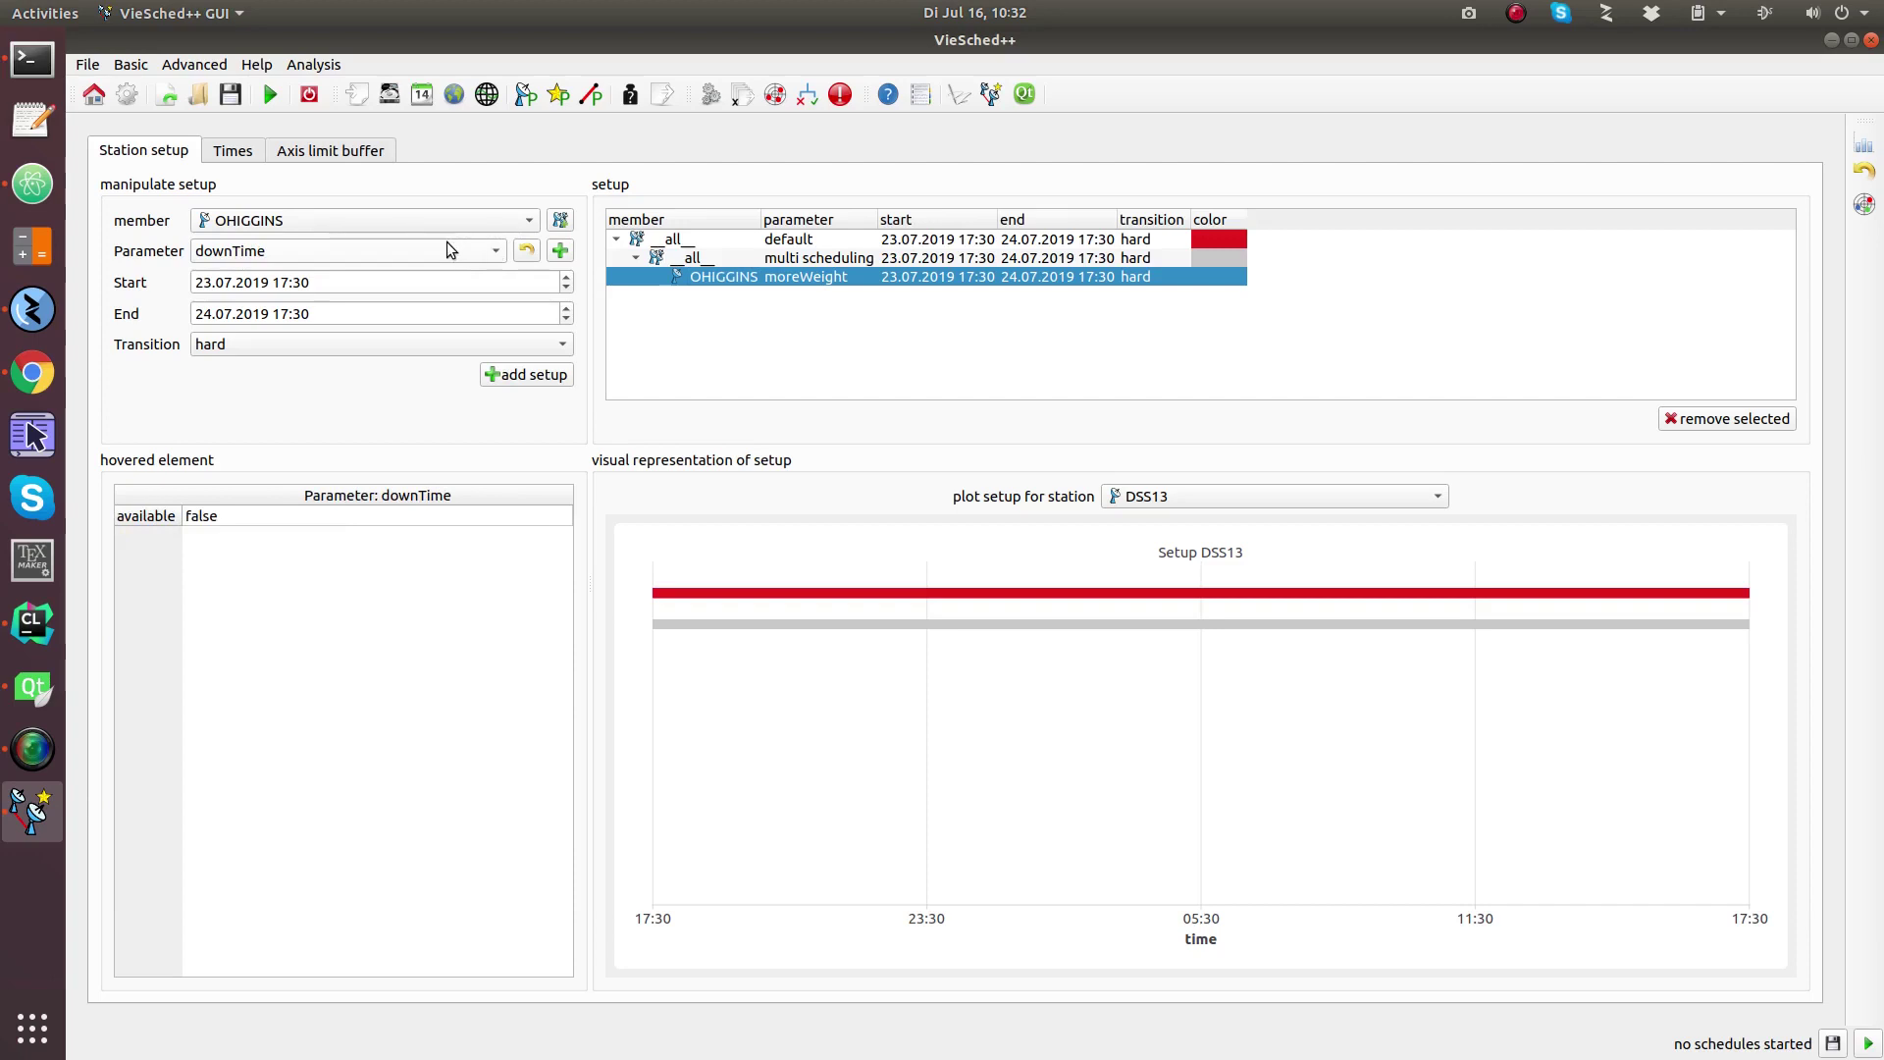
click(39, 187)
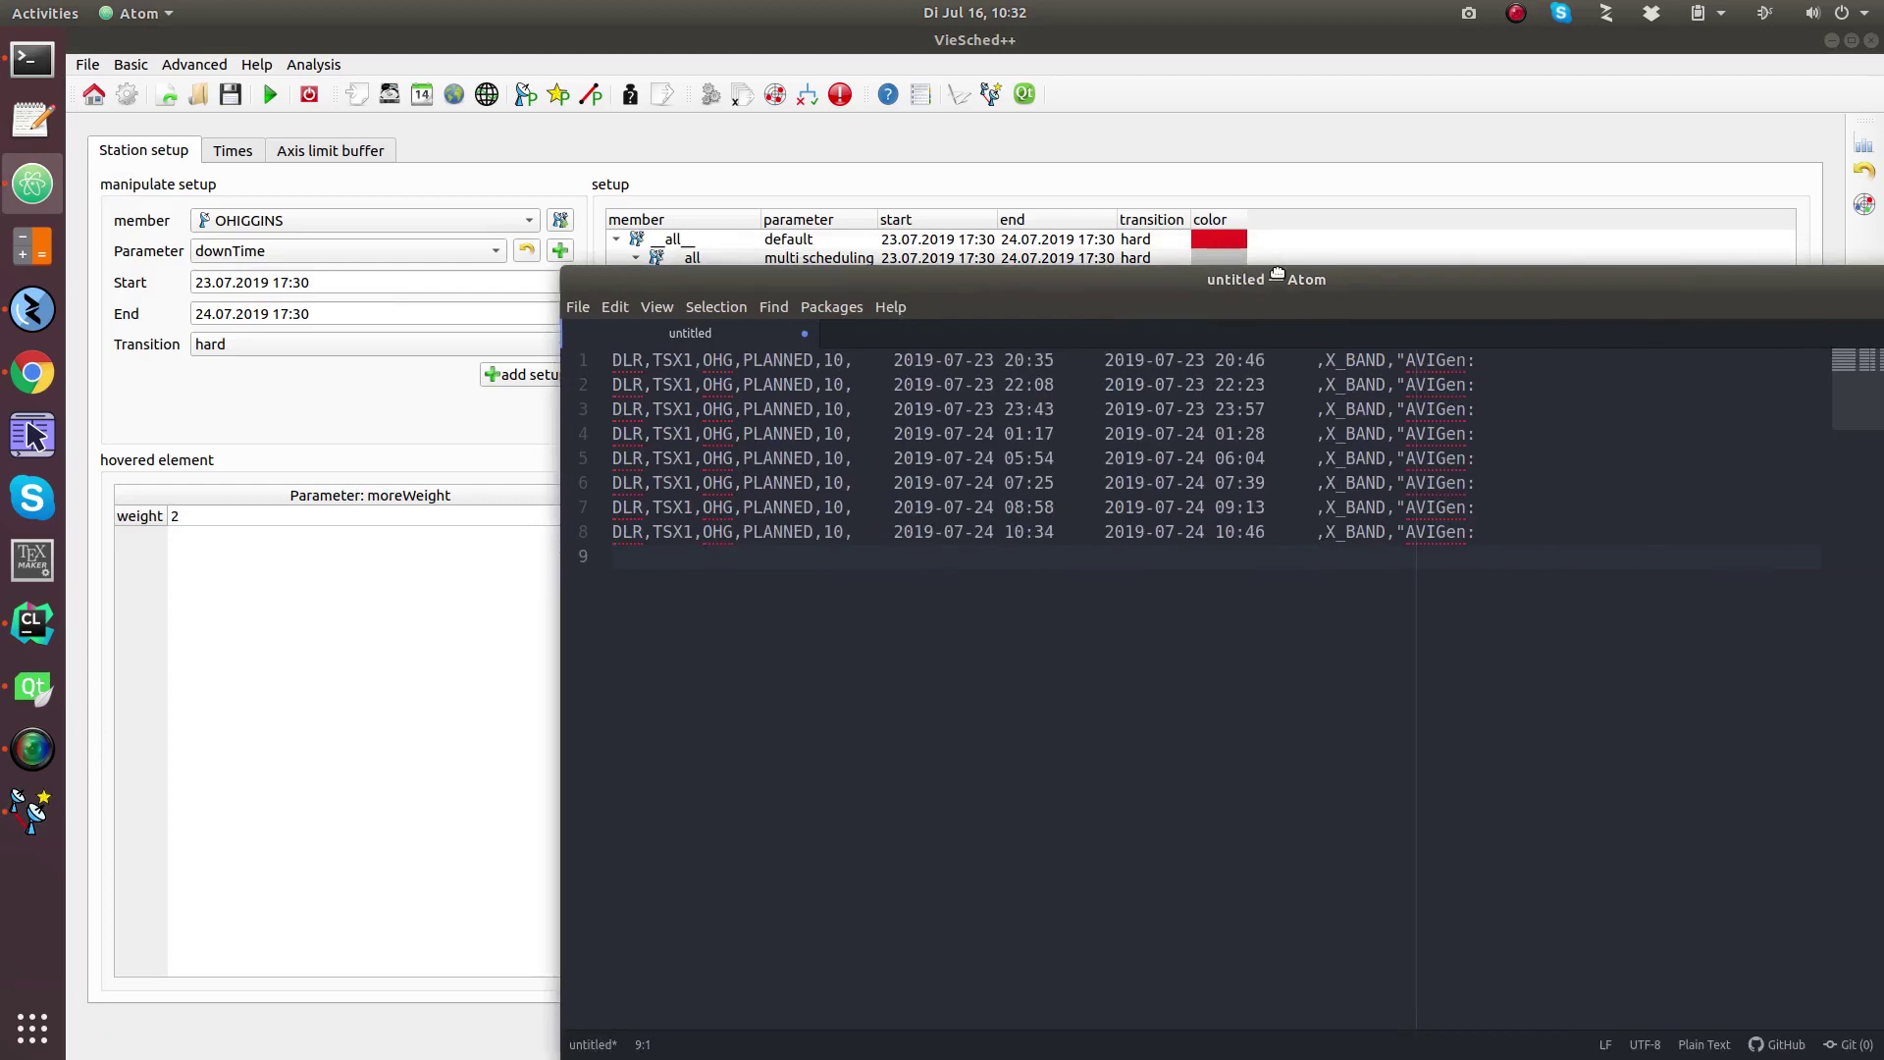
drag(1315, 263, 1069, 479)
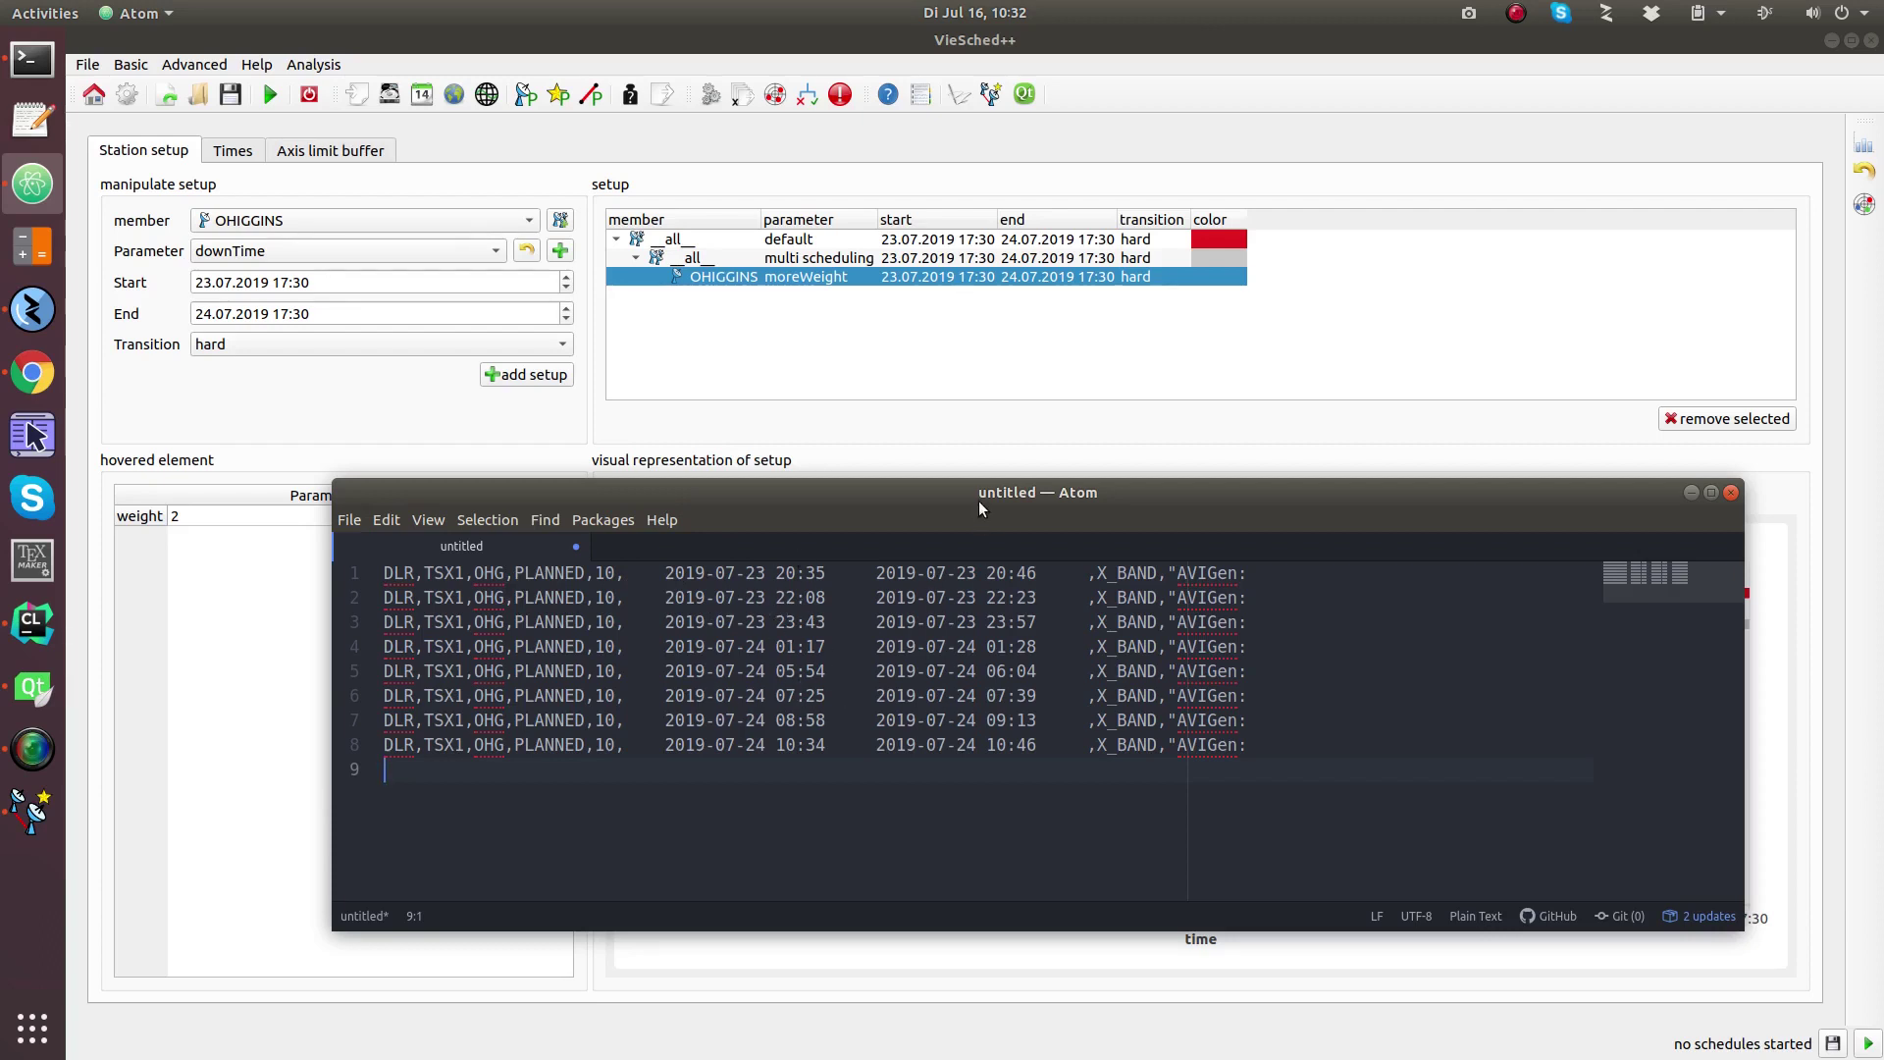
drag(979, 500, 1883, 502)
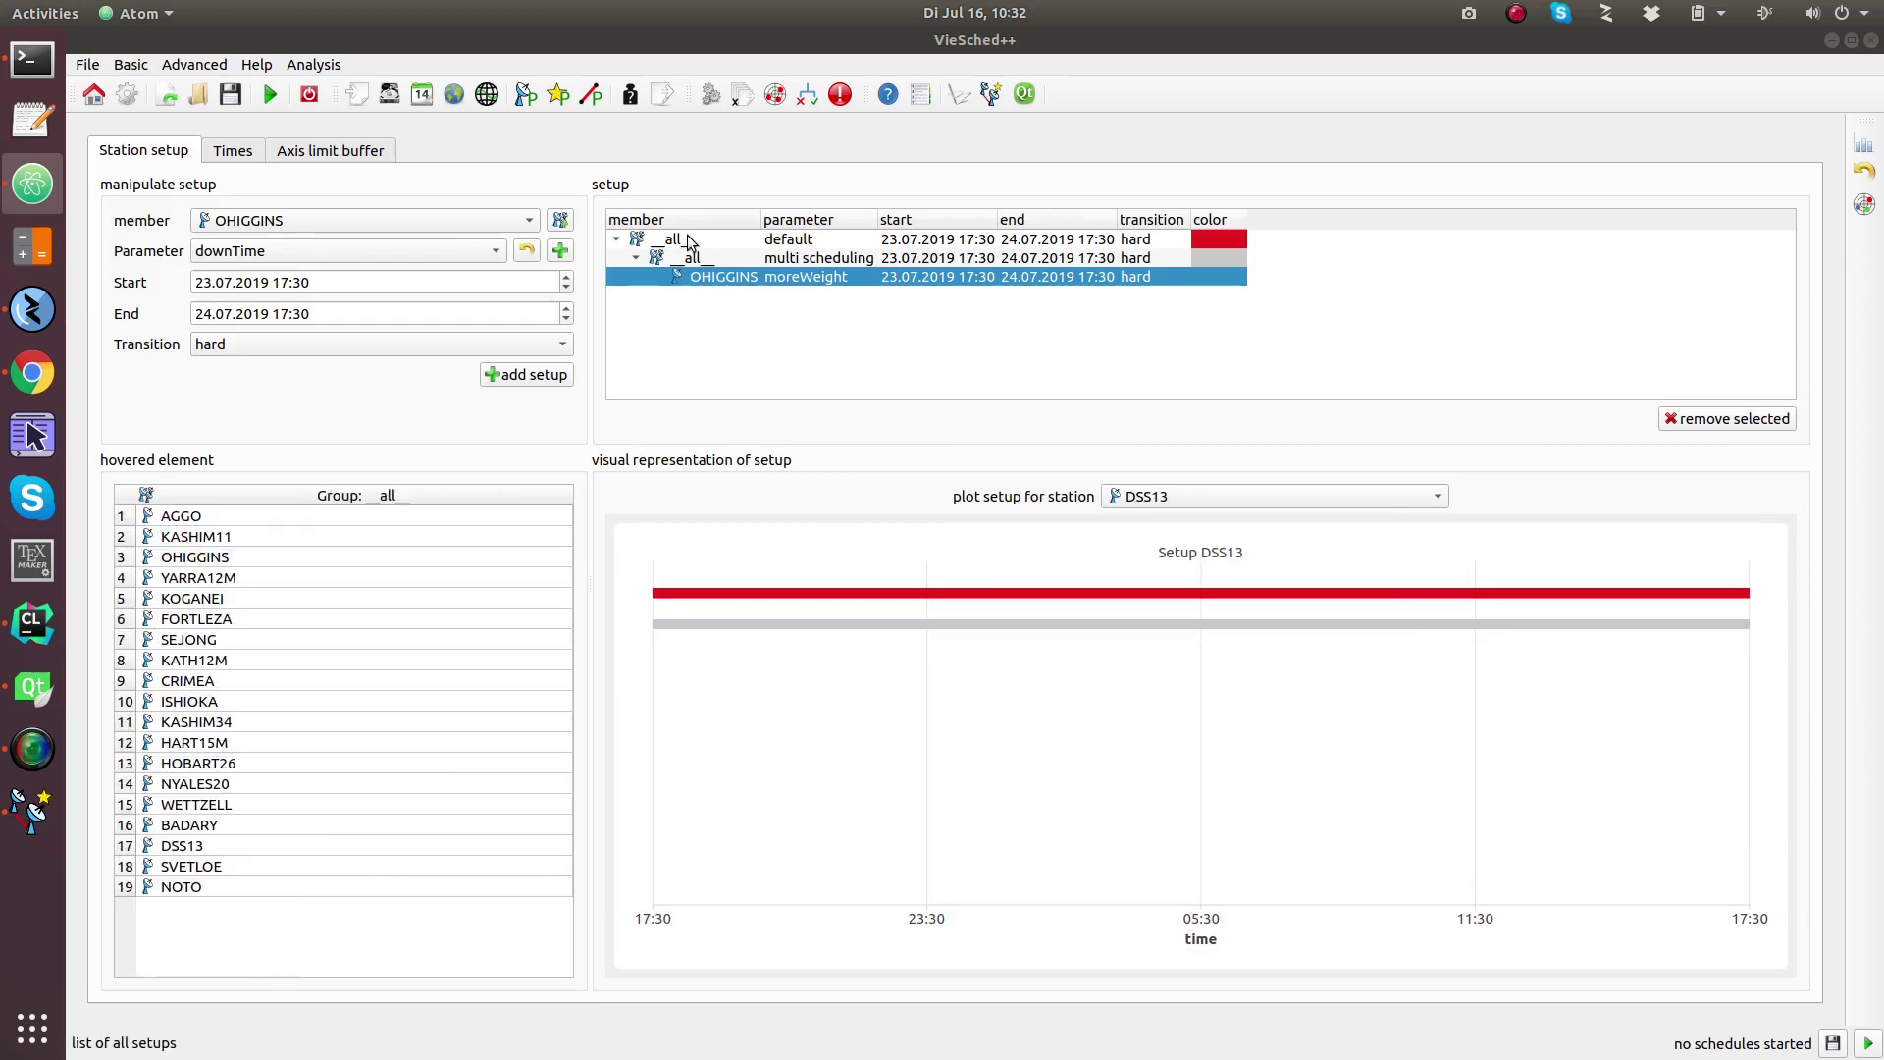
Set the first OHIGGINS downtime to start on 23.07.2019 at 20:30 and its end date to 23.07.2019.
click(205, 314)
scroll(206, 314, down, 1)
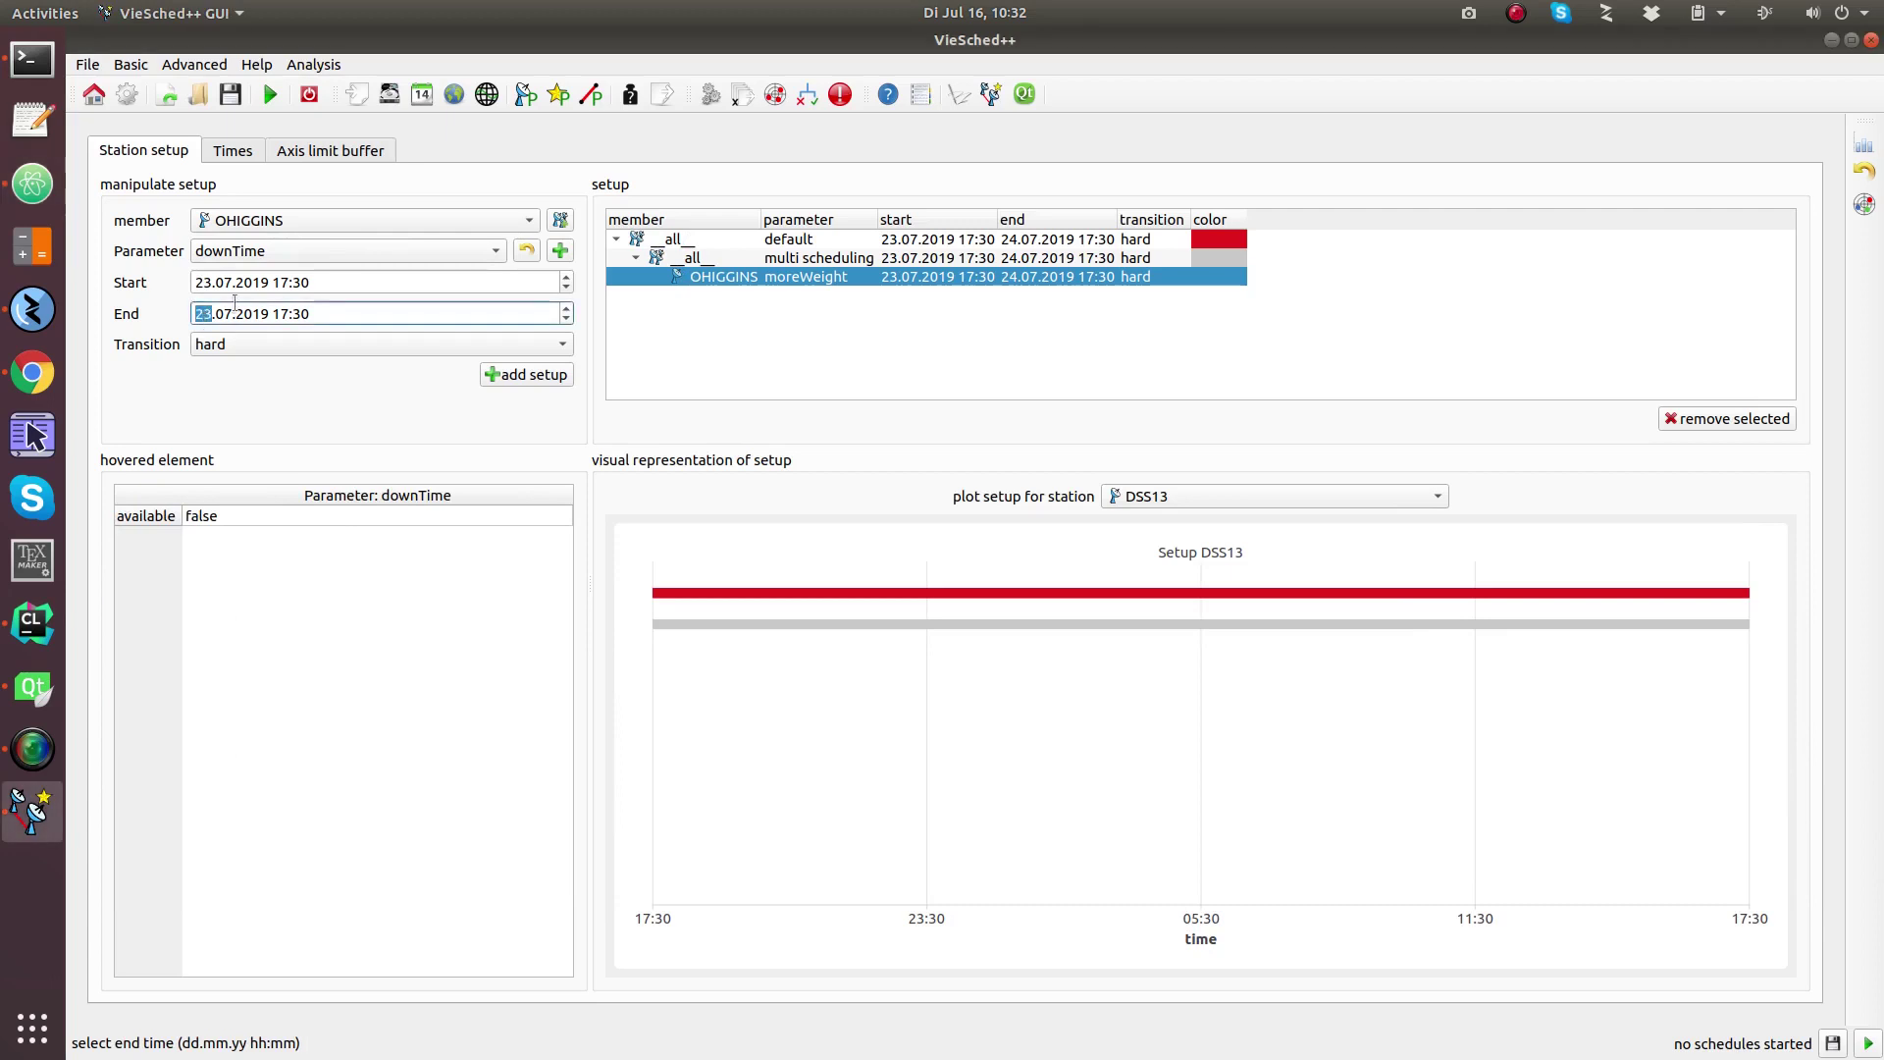
click(295, 284)
scroll(295, 284, up, 4)
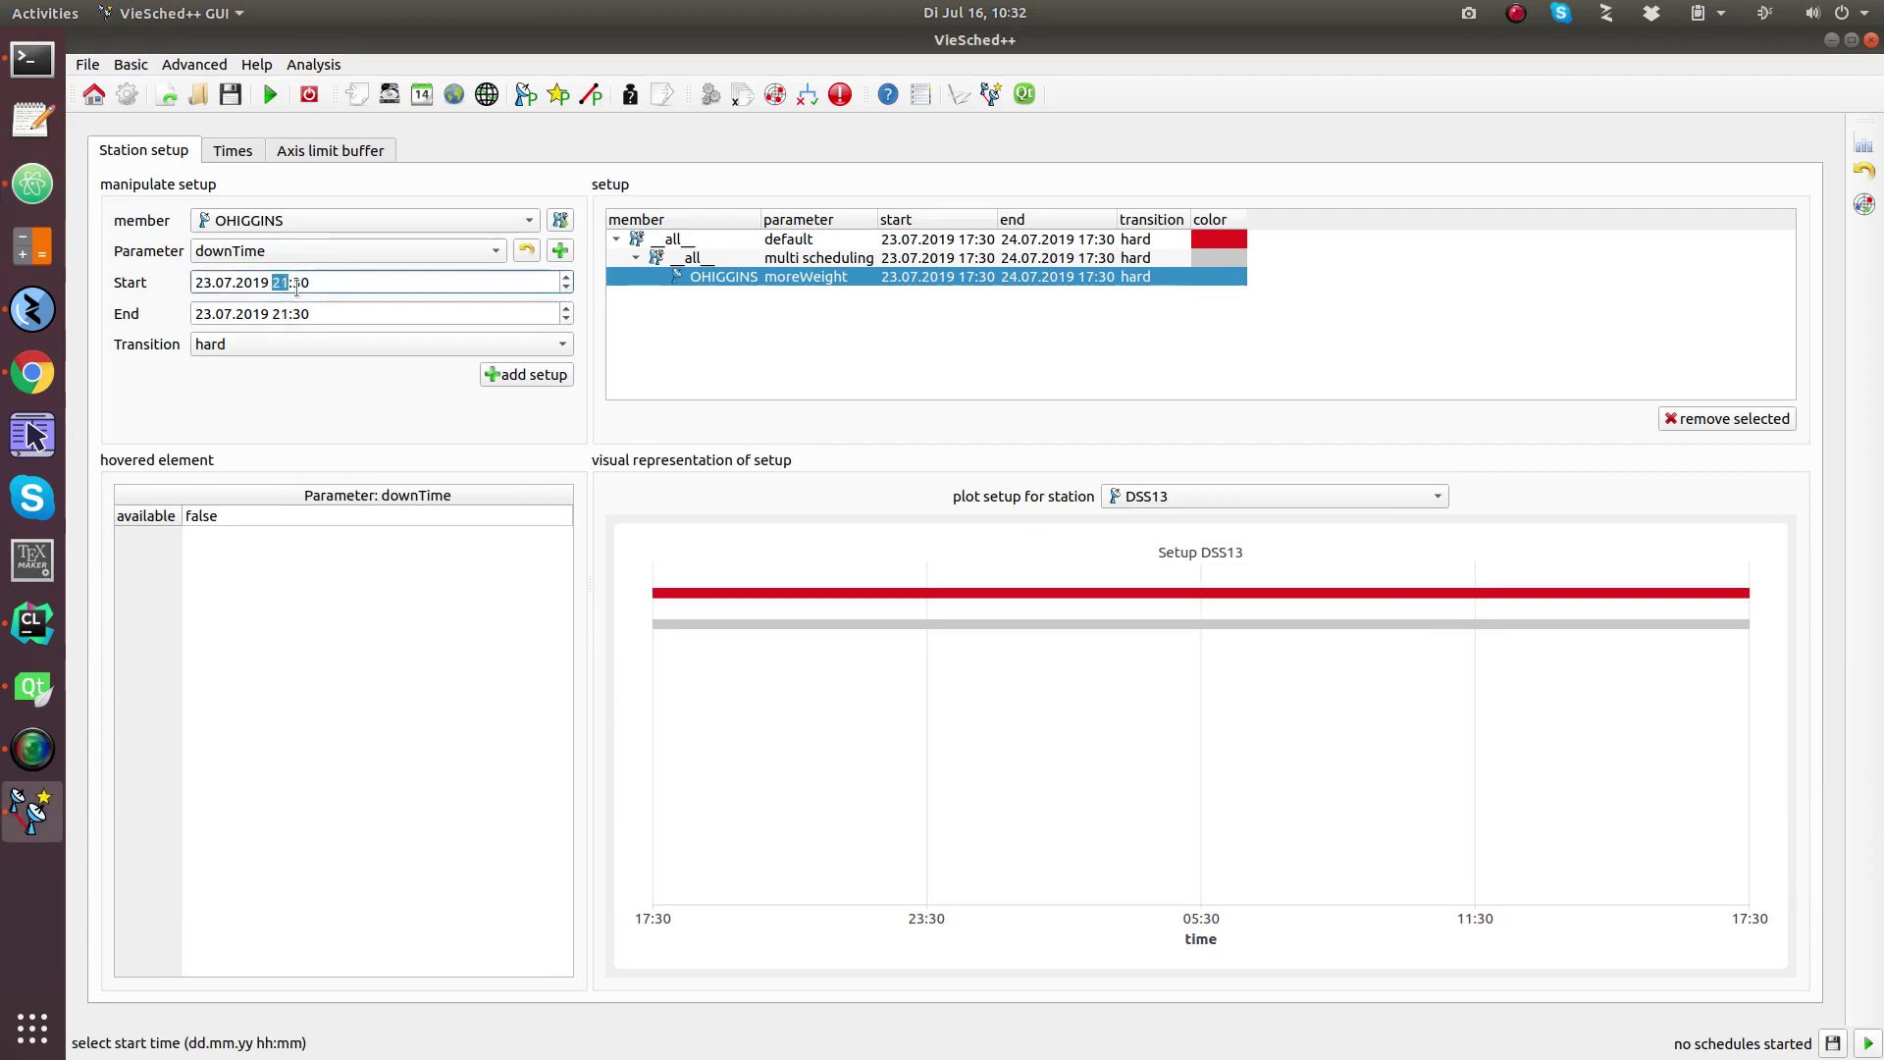
click(356, 282)
scroll(356, 282, up, 2)
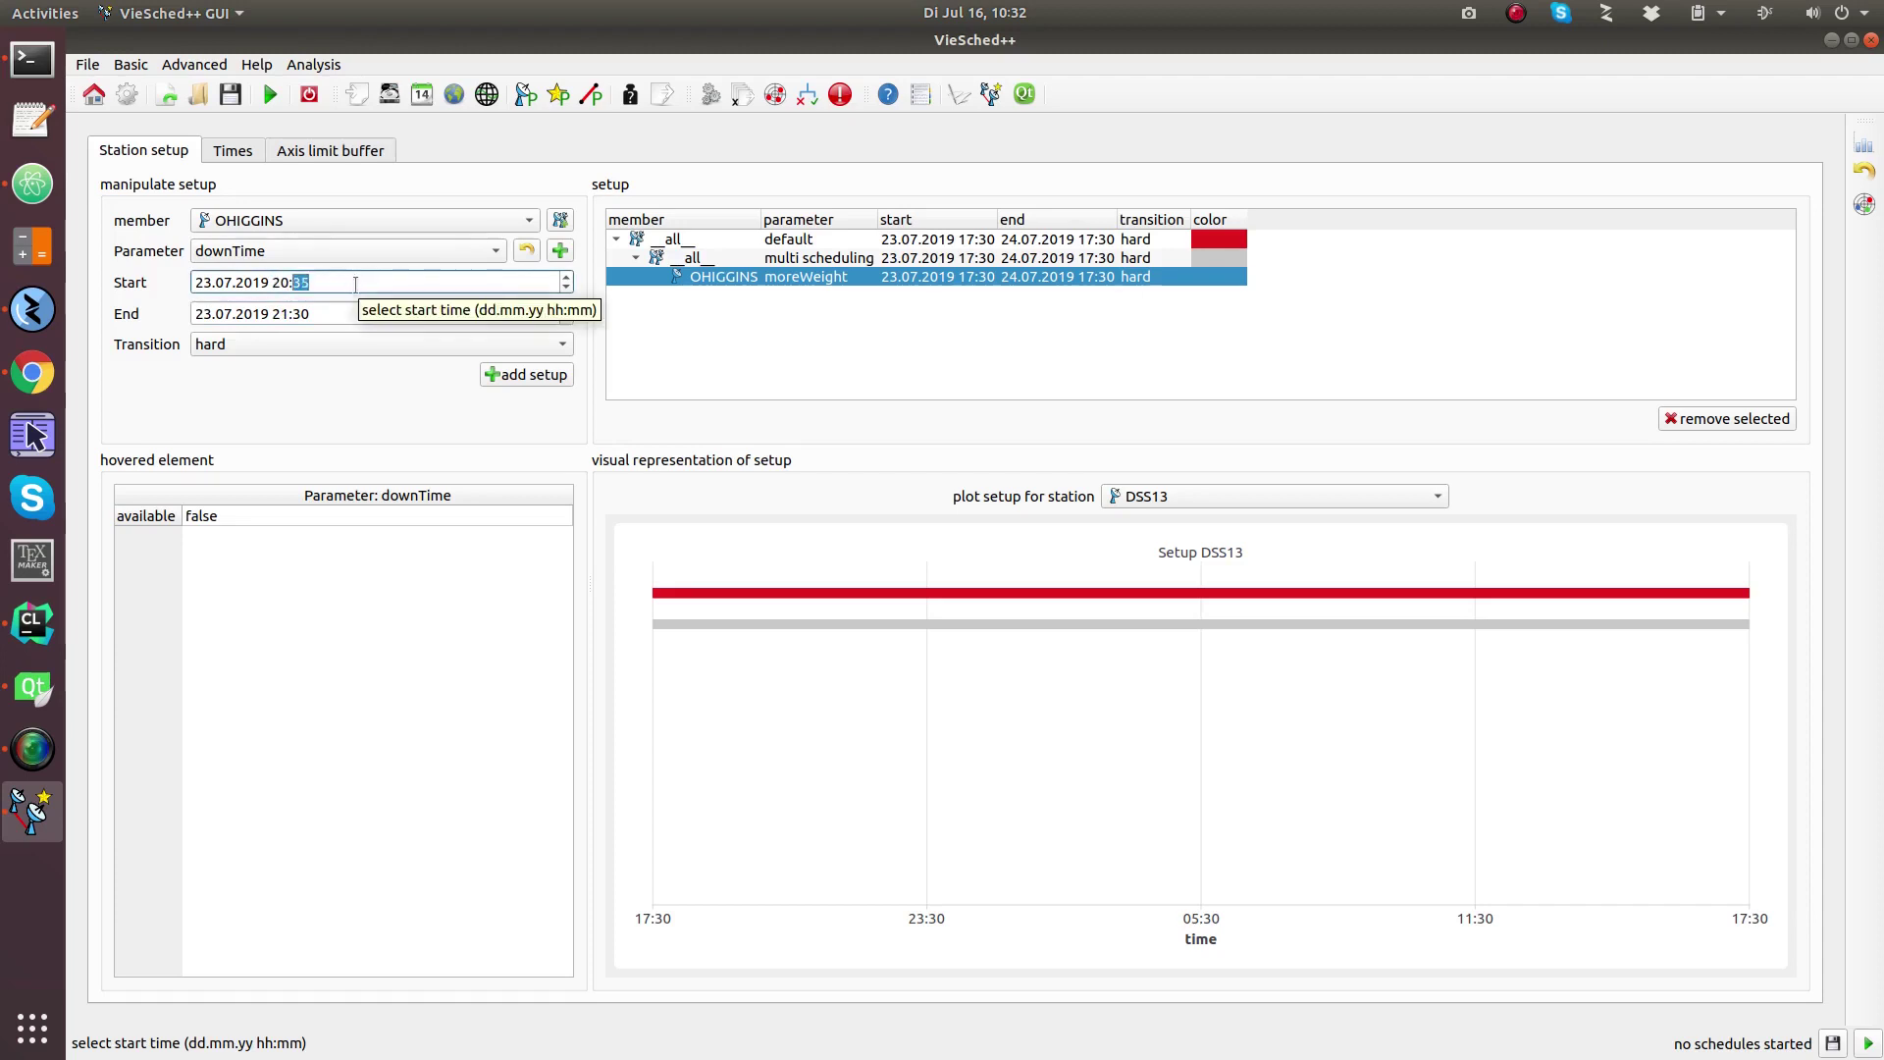
scroll(355, 285, down, 2)
scroll(355, 286, down, 1)
Set the downtime's end to 20:51 and add it beneath the OHIGGINS moreWeight setup.
click(284, 315)
scroll(294, 315, down, 1)
click(334, 314)
scroll(334, 313, up, 6)
scroll(338, 313, up, 1)
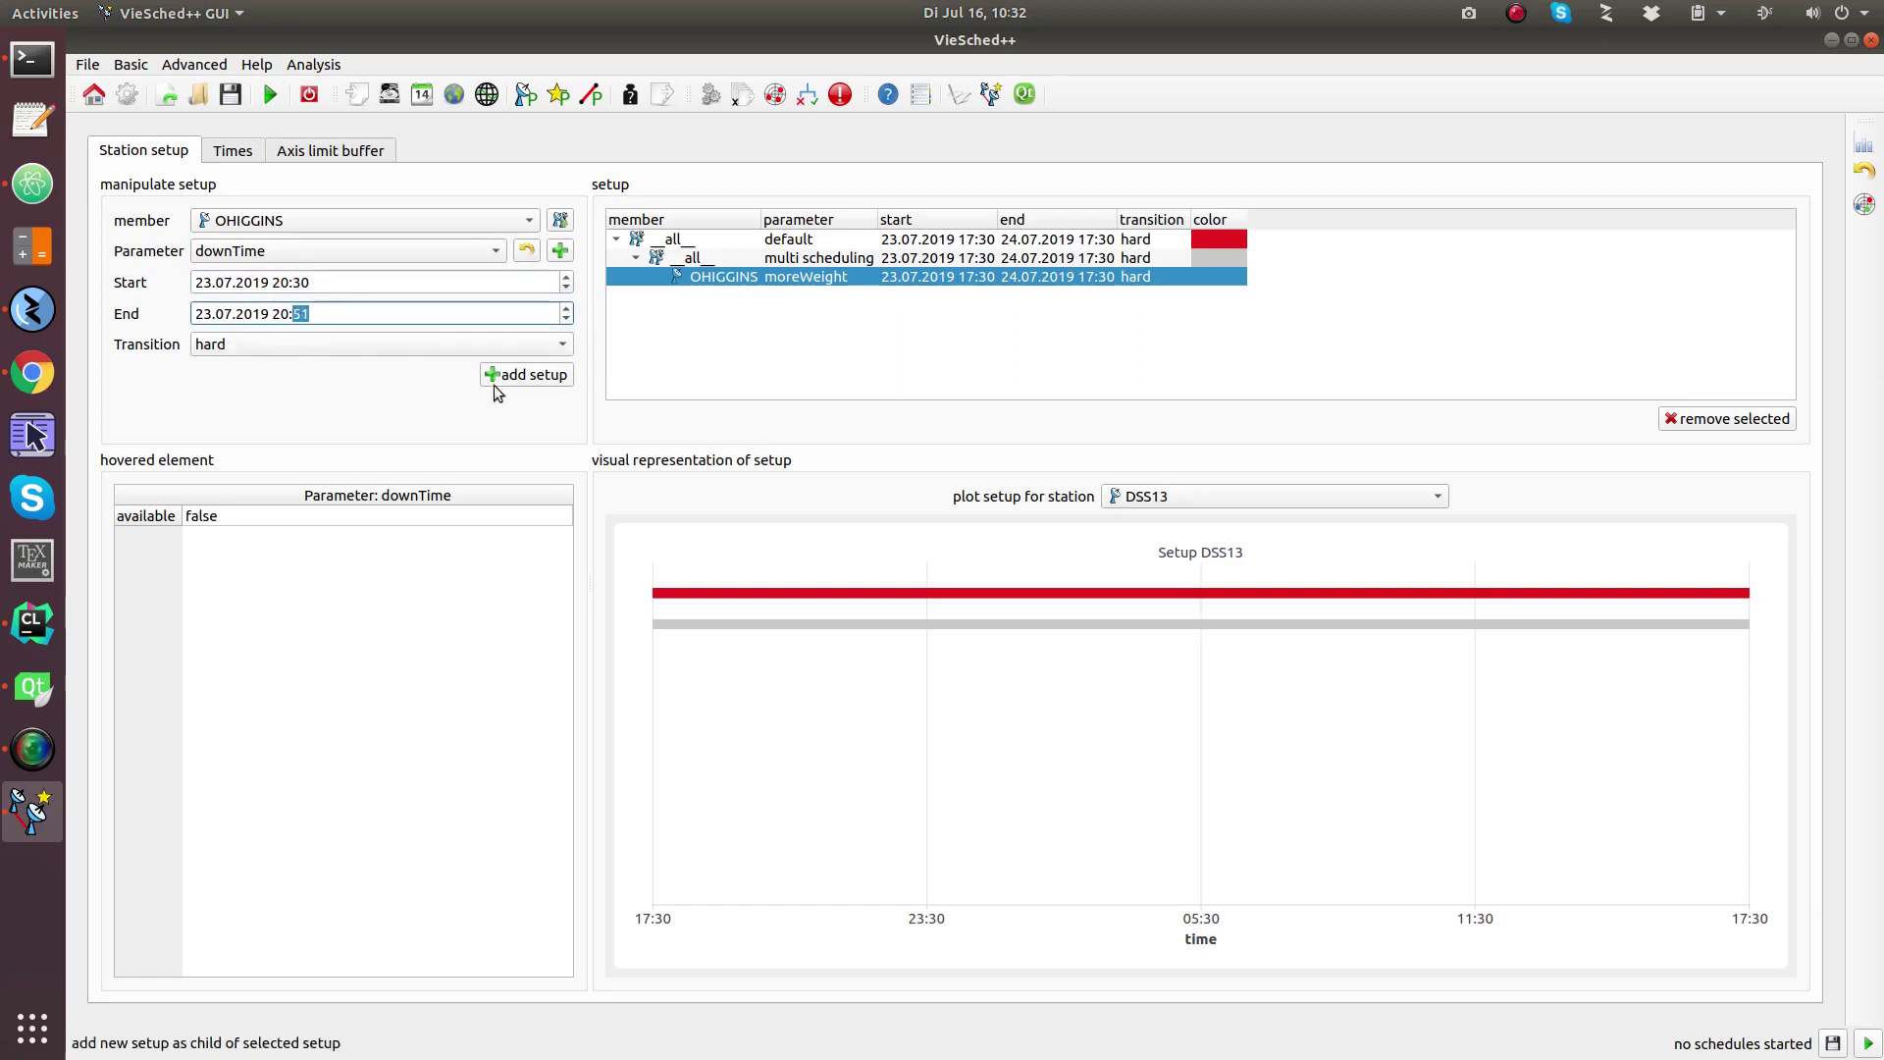
click(539, 376)
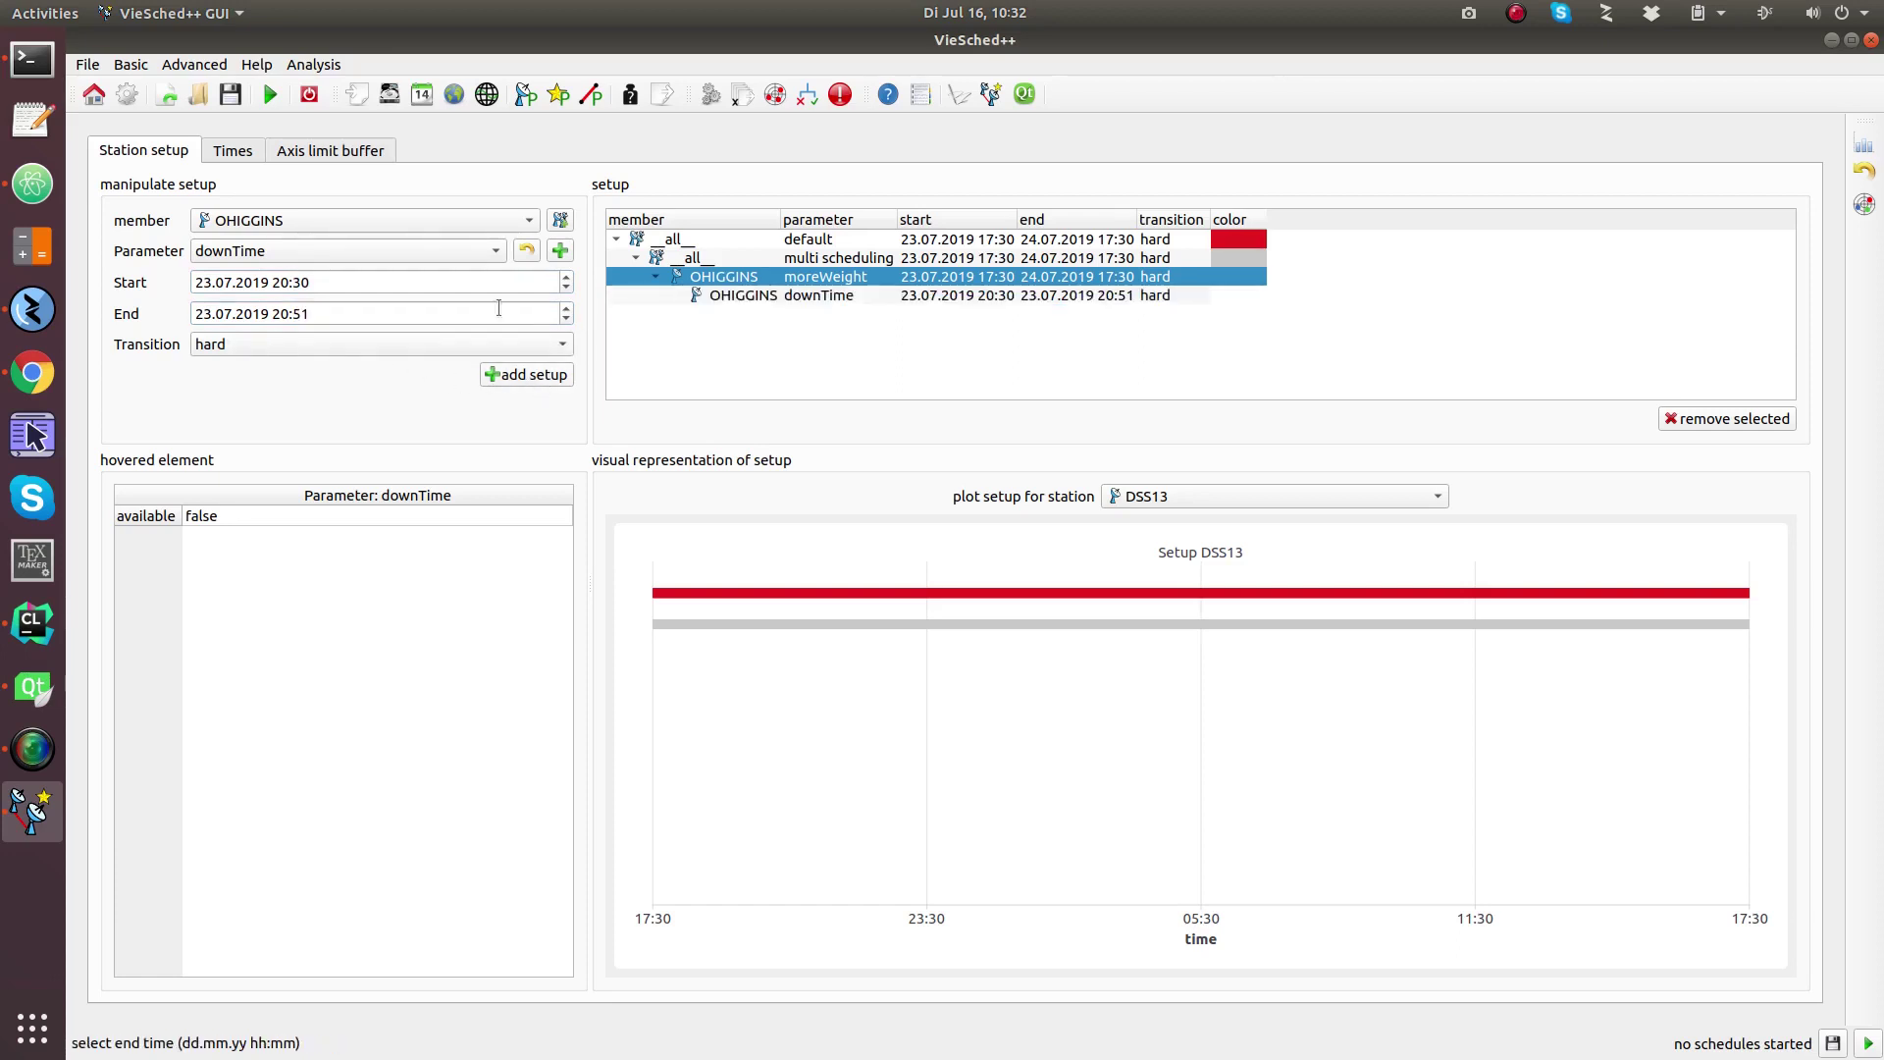
Add a second OHIGGINS downTime setup on 23.07.2019 from 22:03 to 22:28.
scroll(291, 281, up, 2)
click(346, 282)
scroll(350, 282, down, 4)
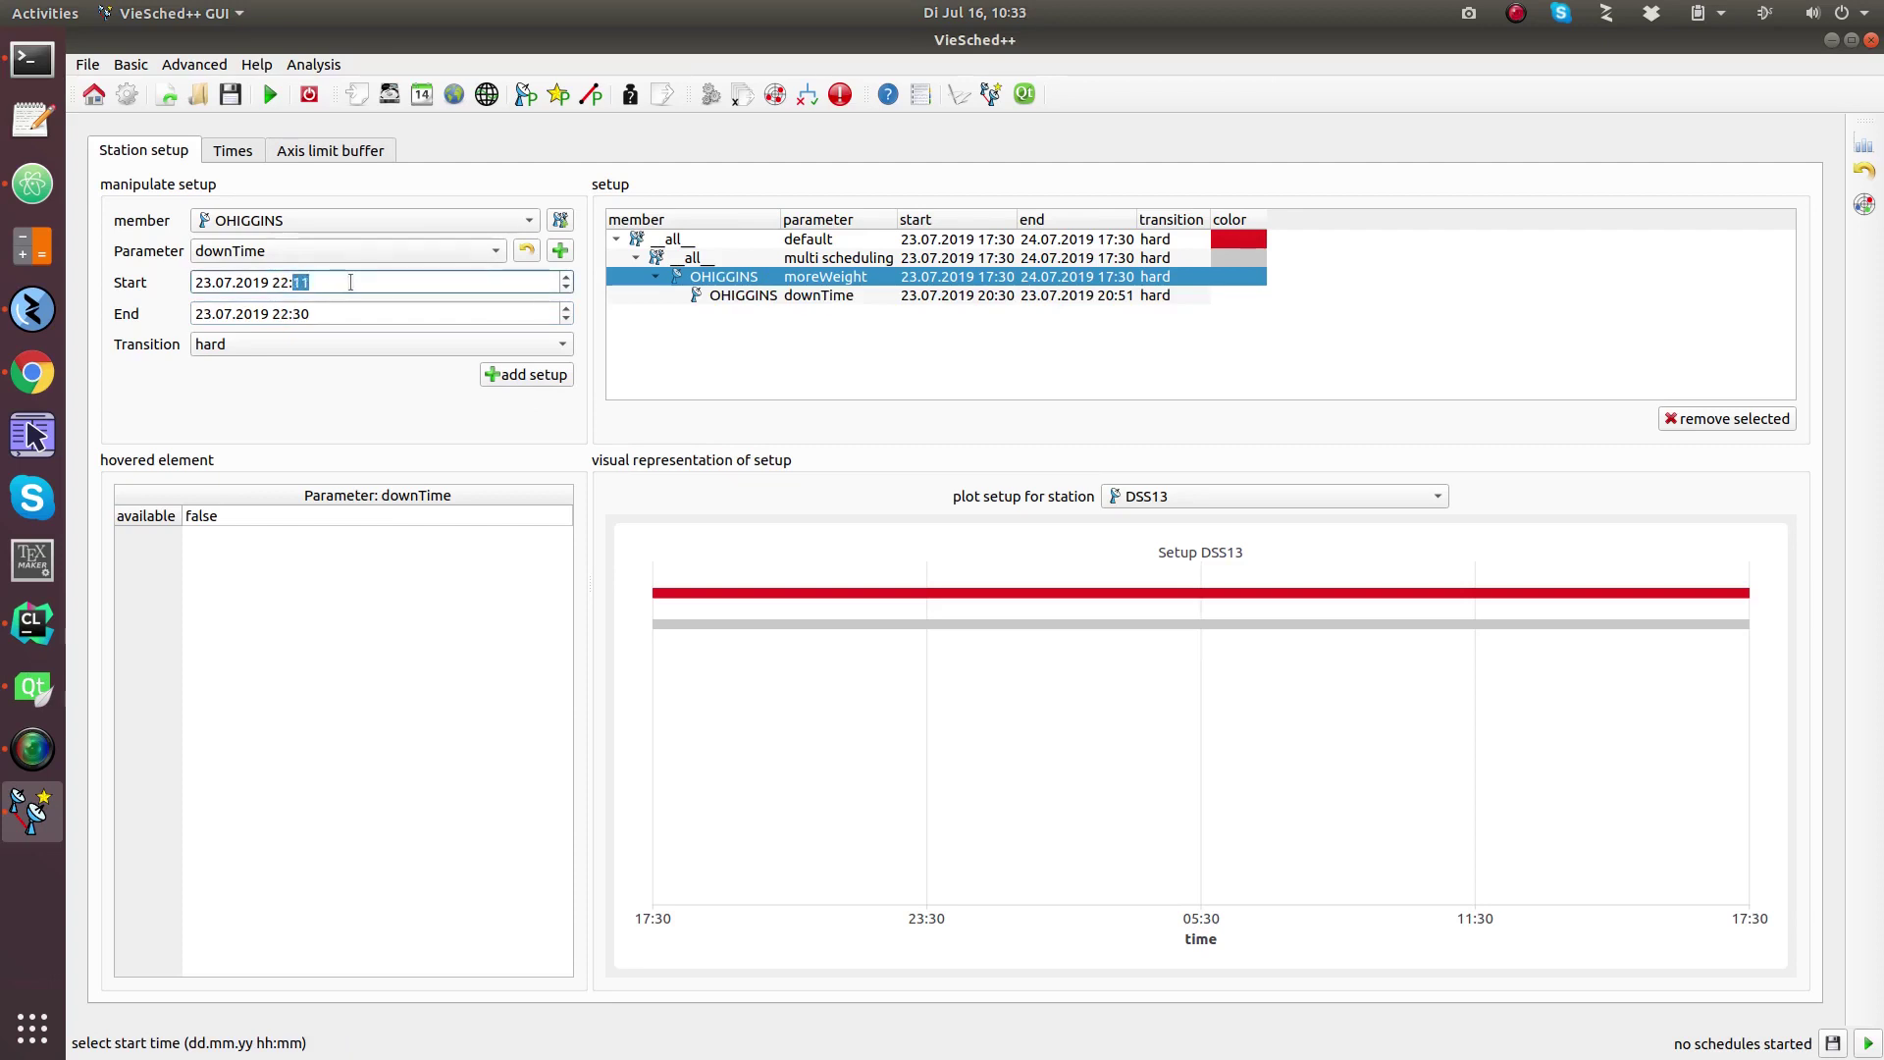
scroll(350, 282, up, 1)
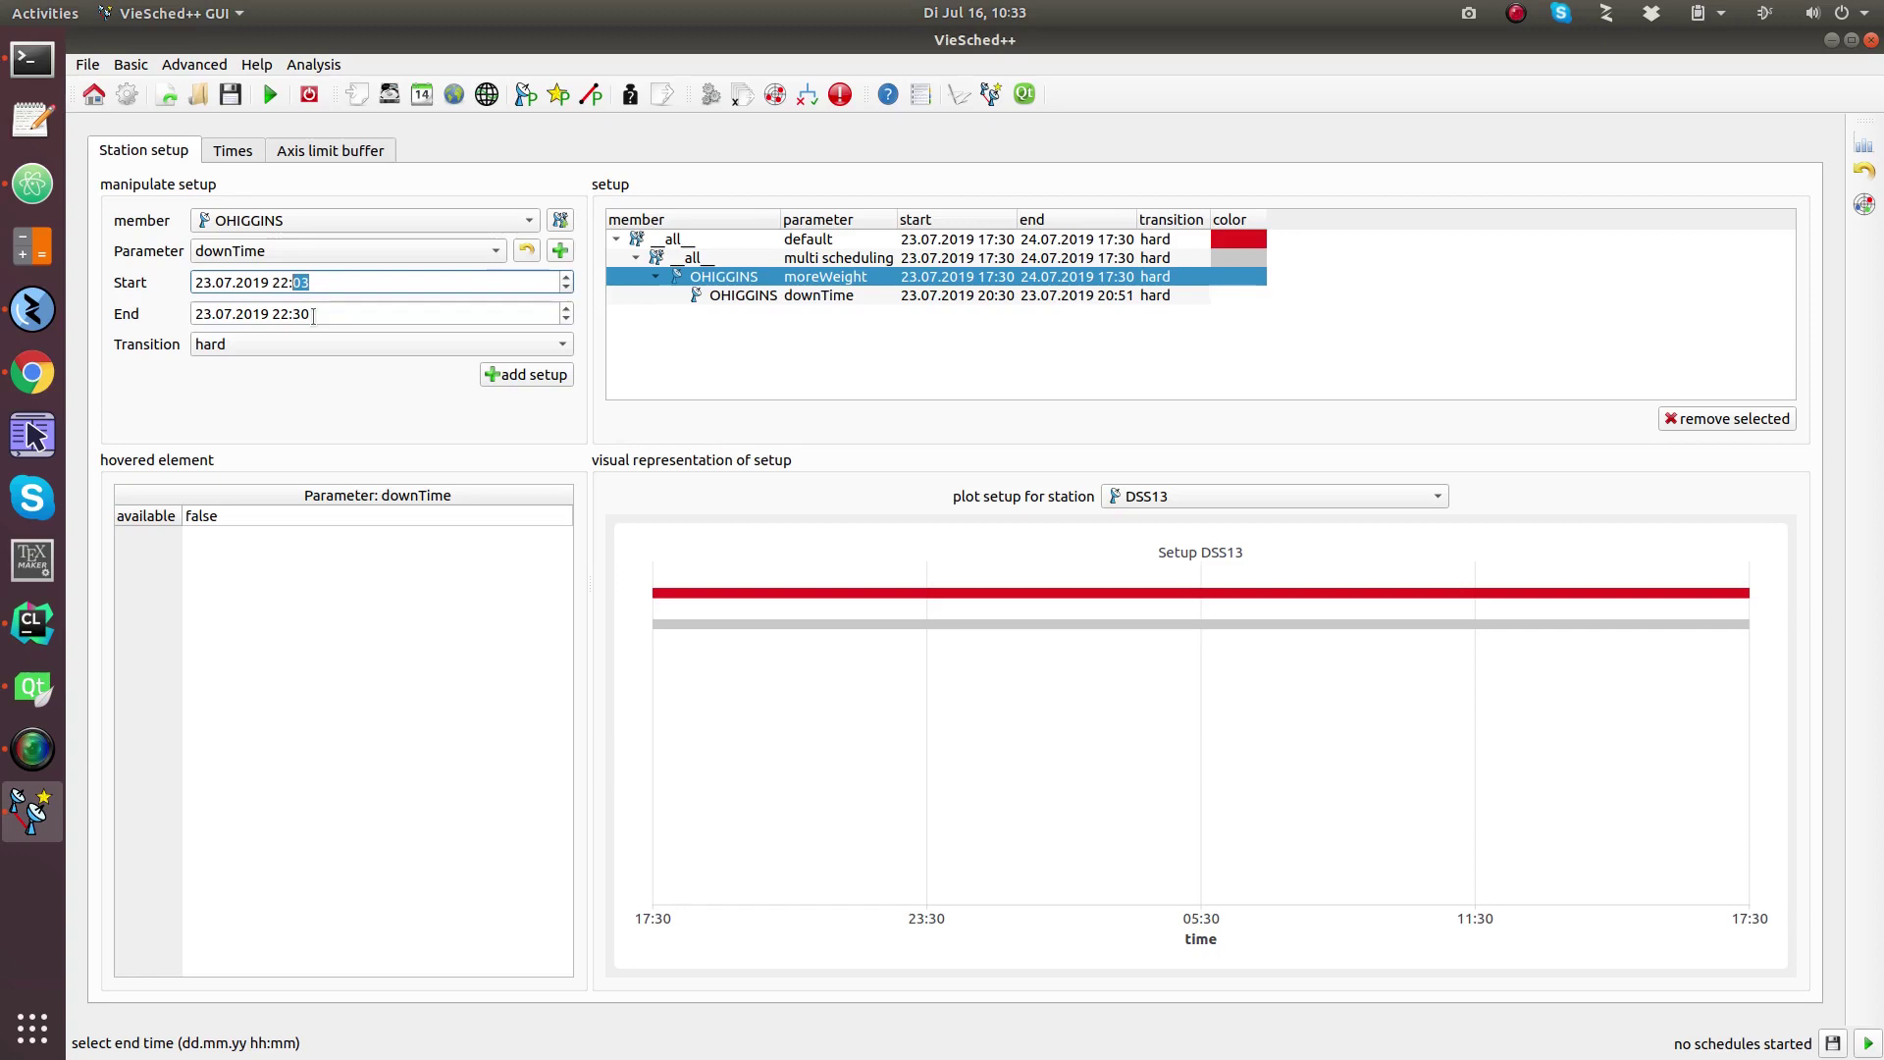
click(316, 314)
scroll(316, 314, down, 2)
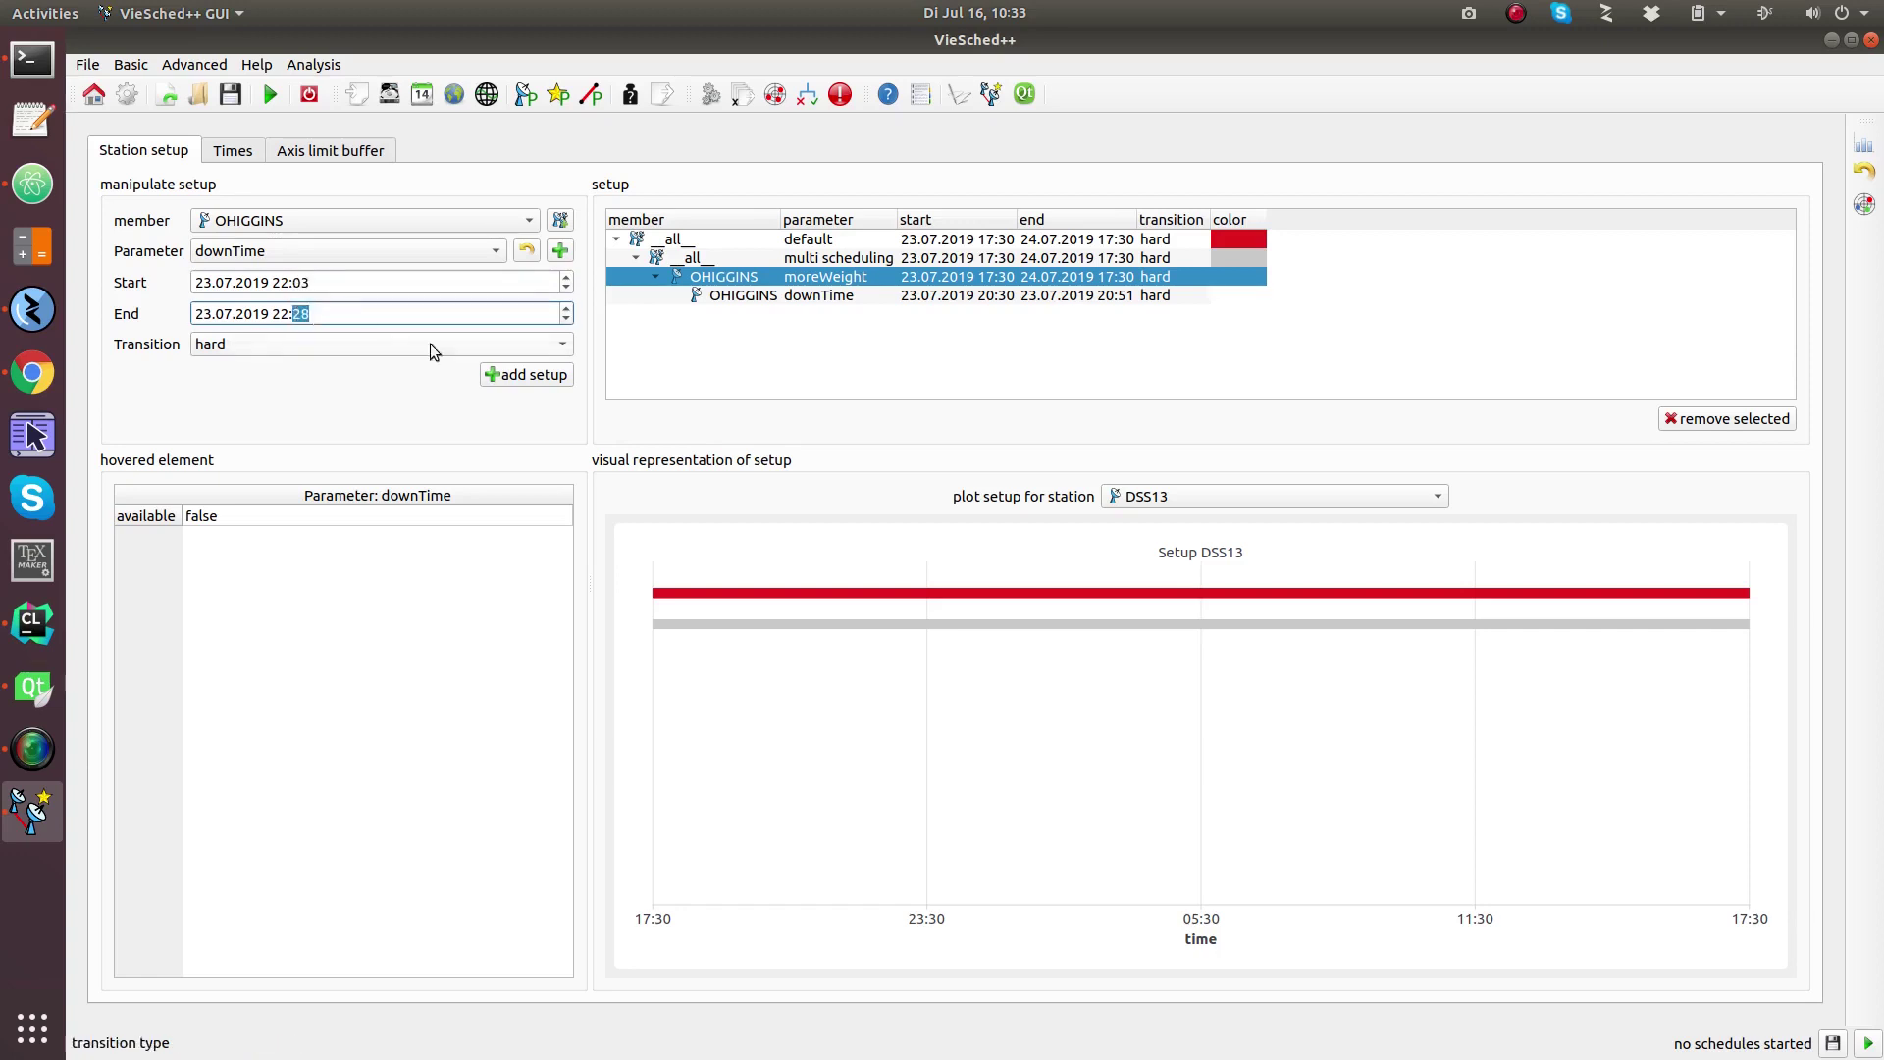
click(520, 375)
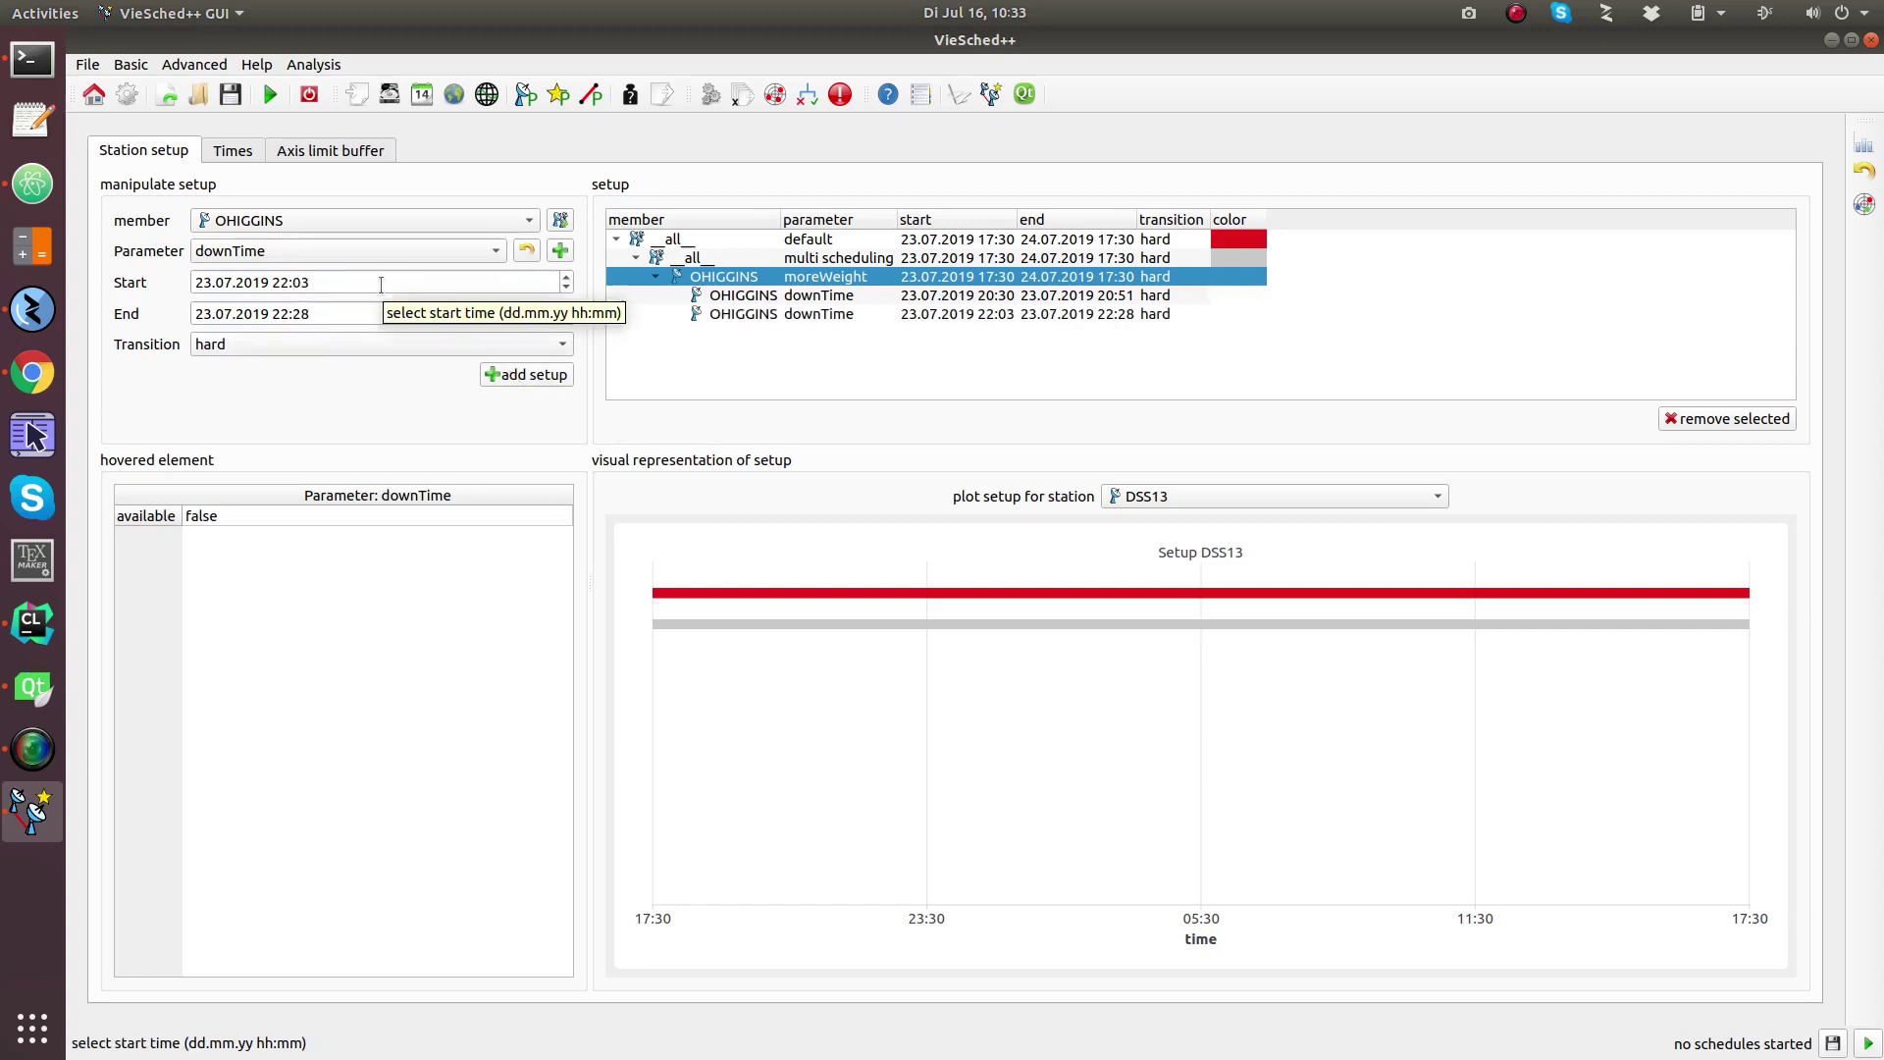
Set the third OHIGGINS downtime to run from 23.07.2019 23:38 to 24.07.2019 00:02.
scroll(283, 278, up, 1)
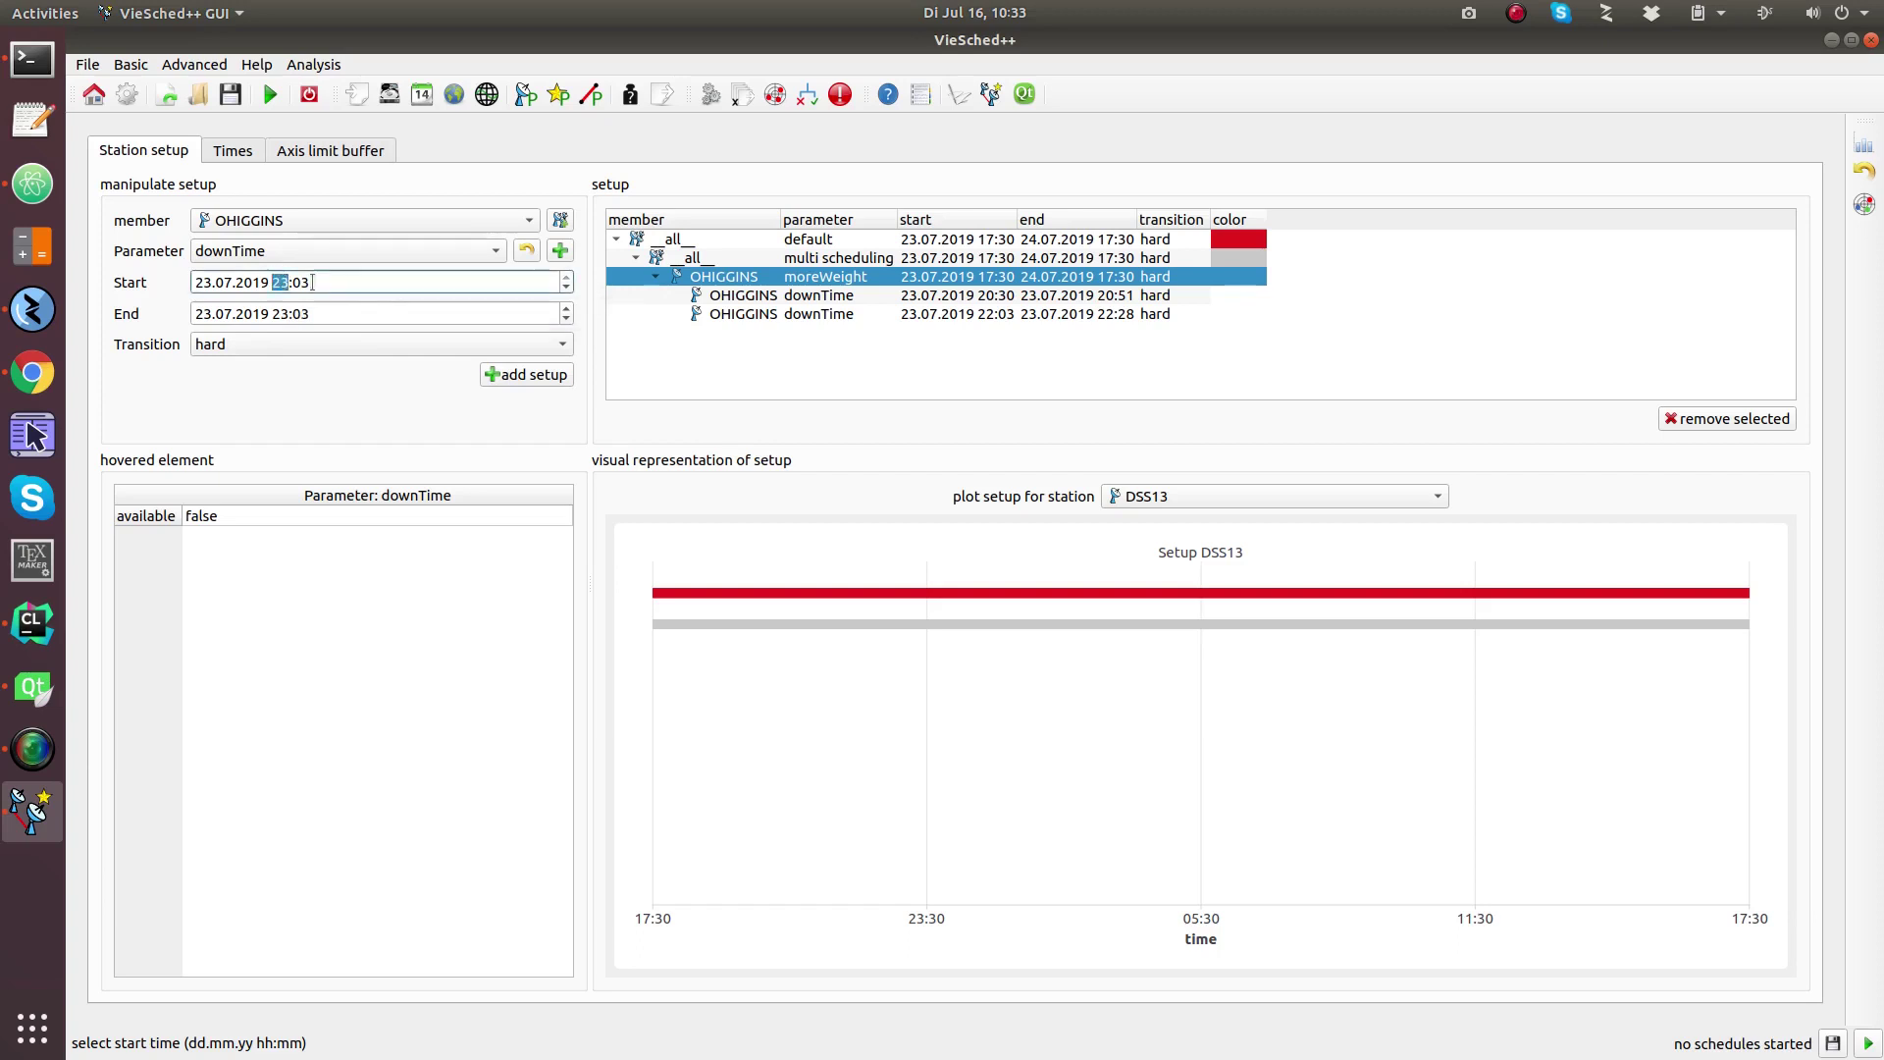
scroll(326, 281, up, 7)
scroll(326, 280, up, 12)
click(277, 314)
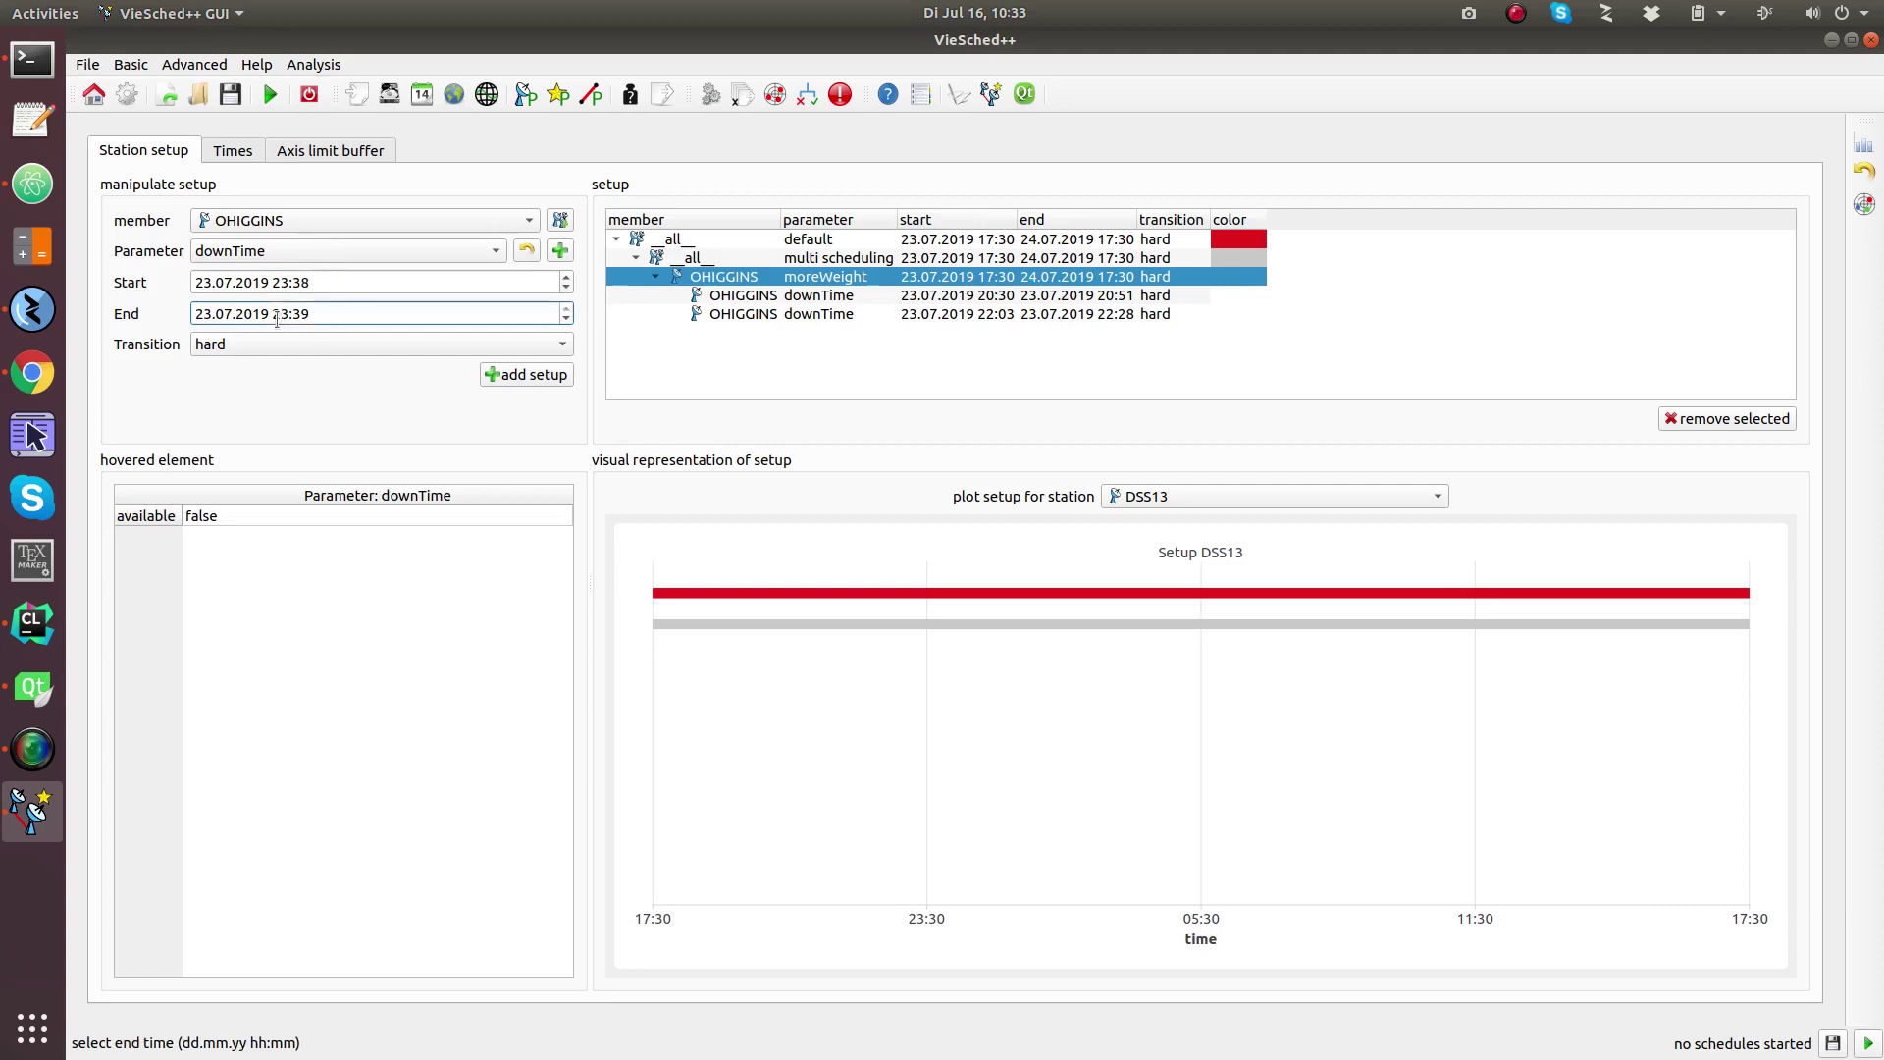
scroll(250, 322, up, 1)
click(325, 313)
scroll(324, 313, down, 12)
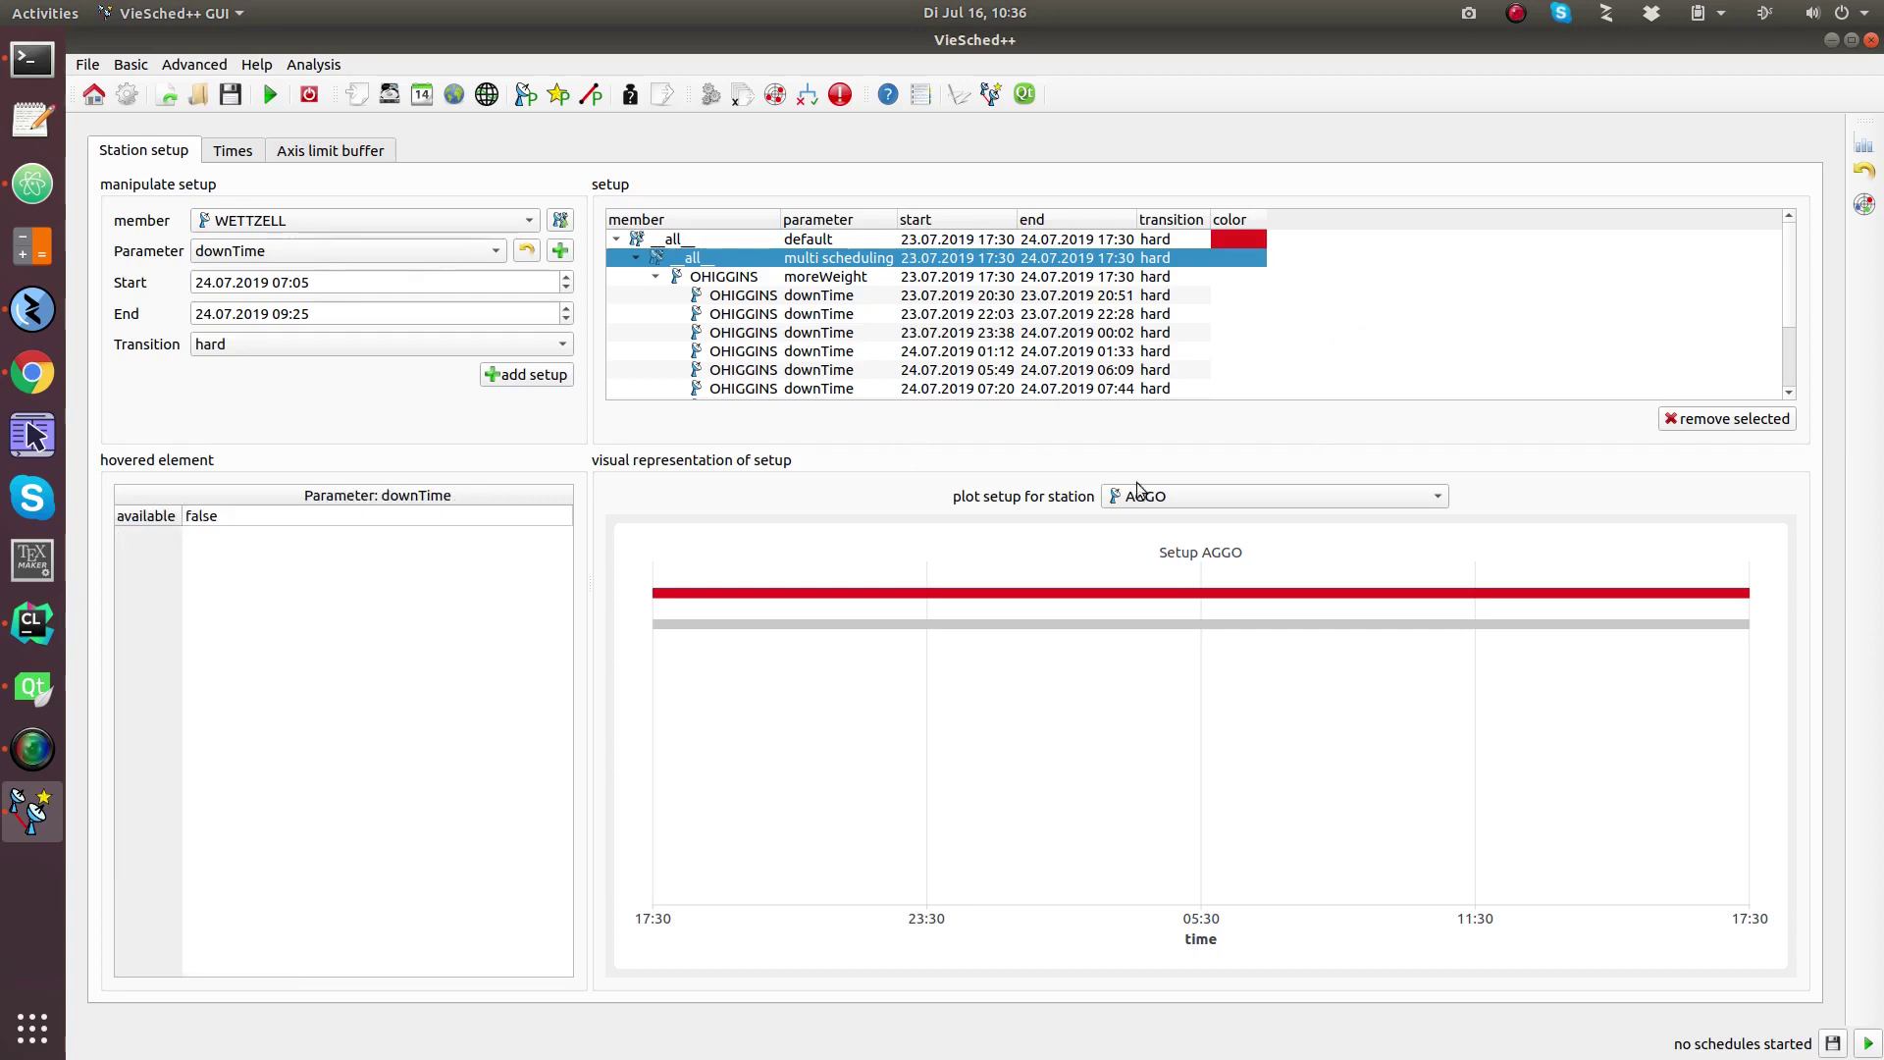
Plot the setups of OHIGGINS, WETTZELL and ISHIOKA one after another and check their downtime periods against the setup list.
click(1216, 497)
click(1221, 546)
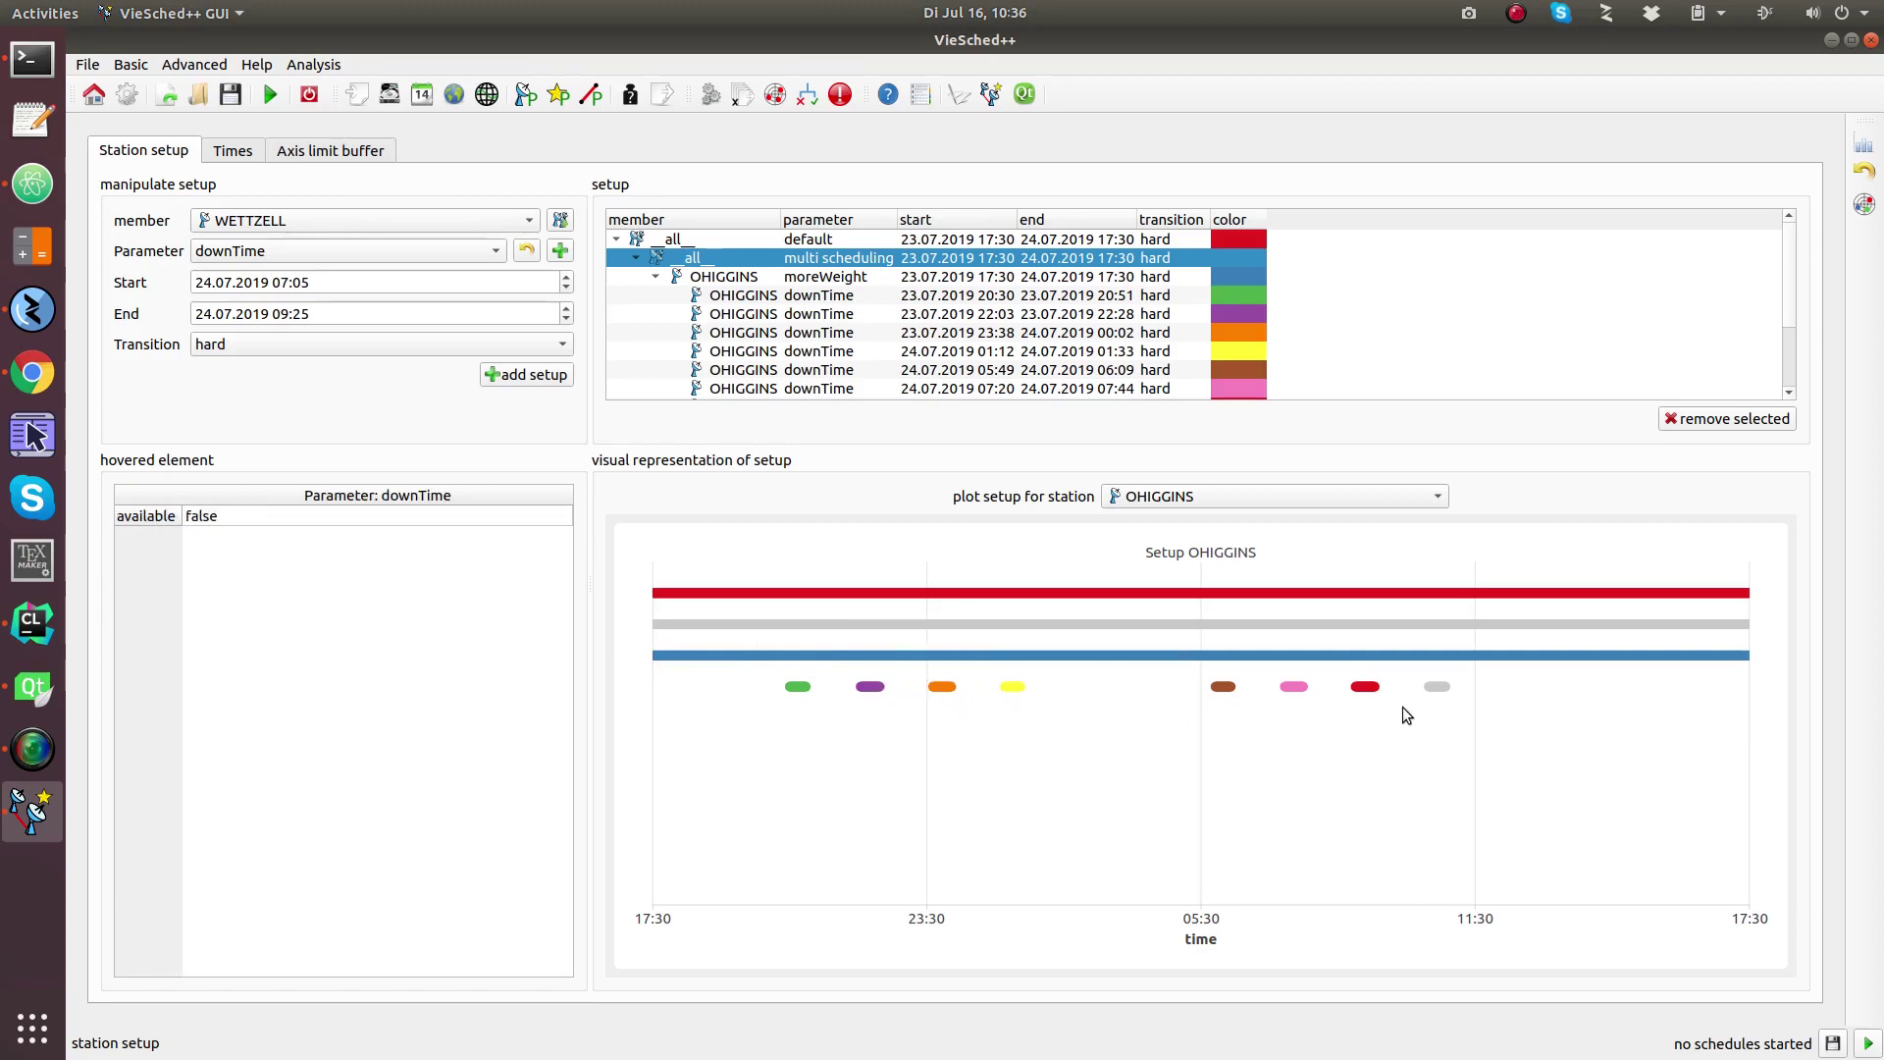
scroll(857, 287, down, 2)
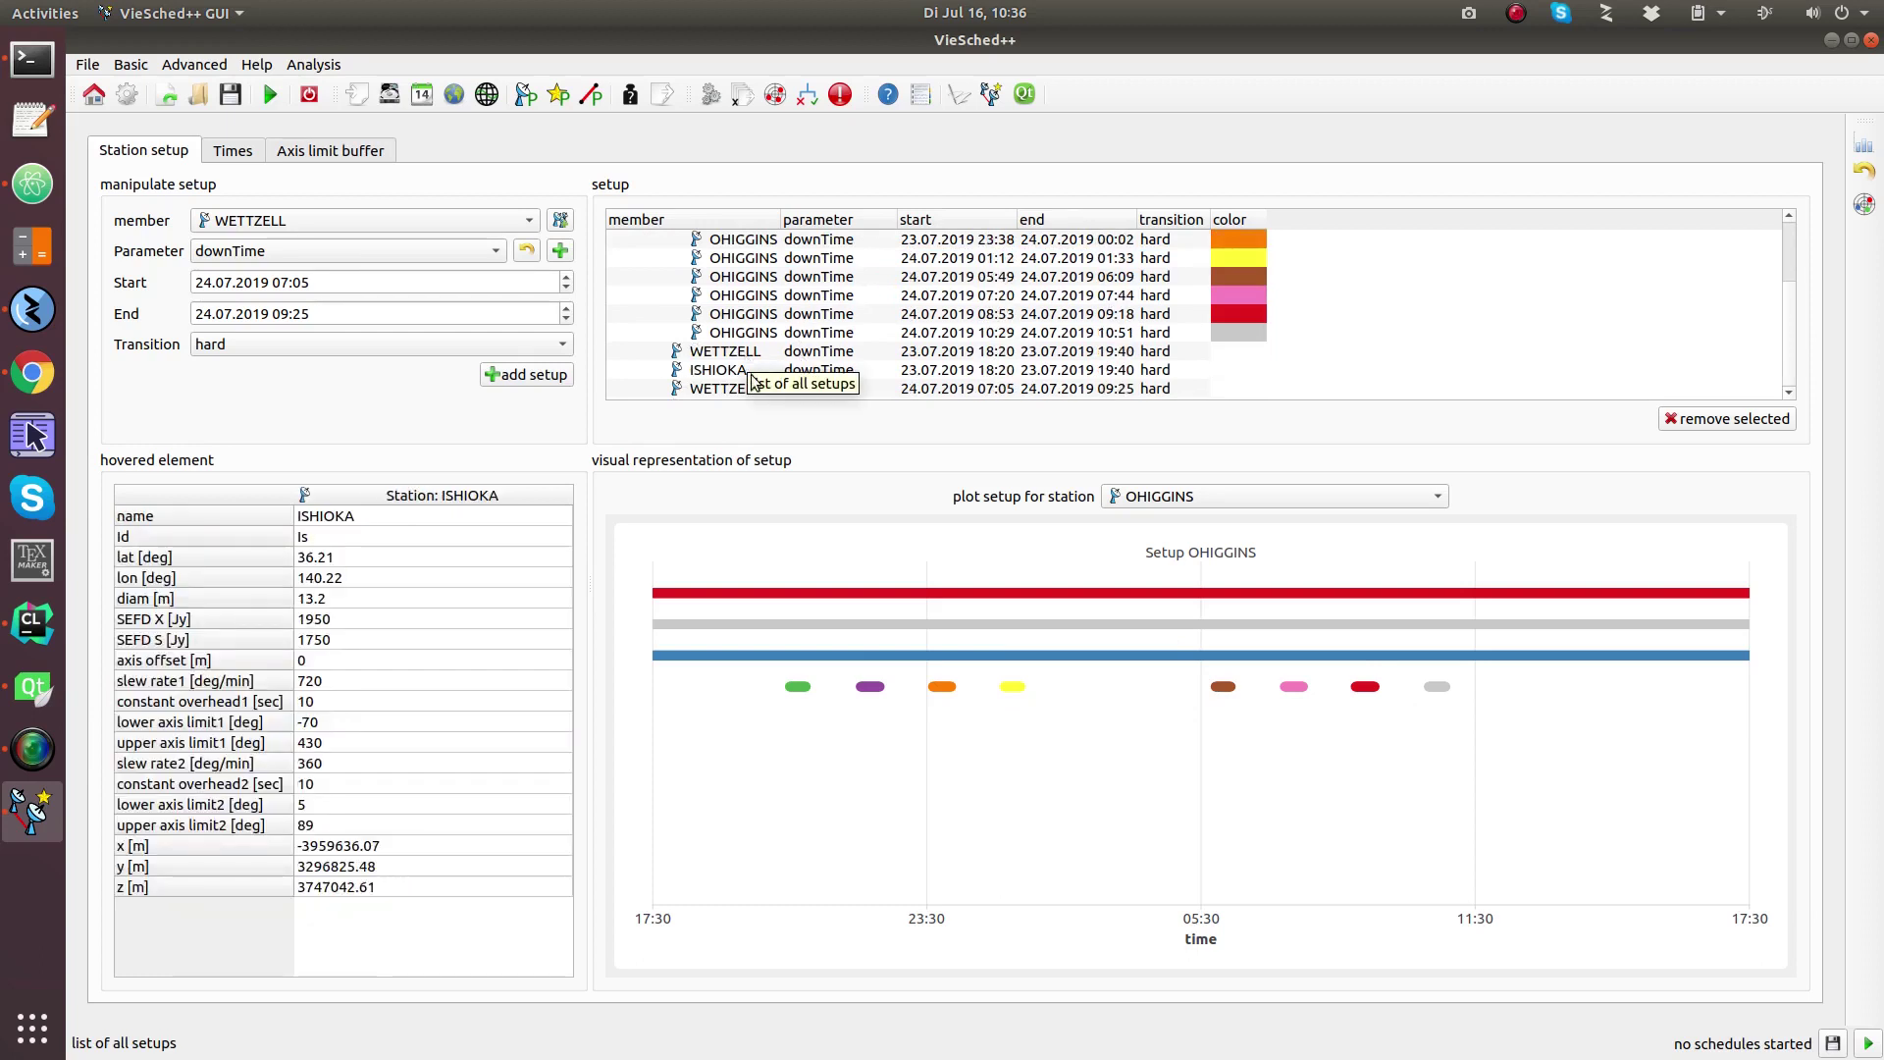
click(1192, 497)
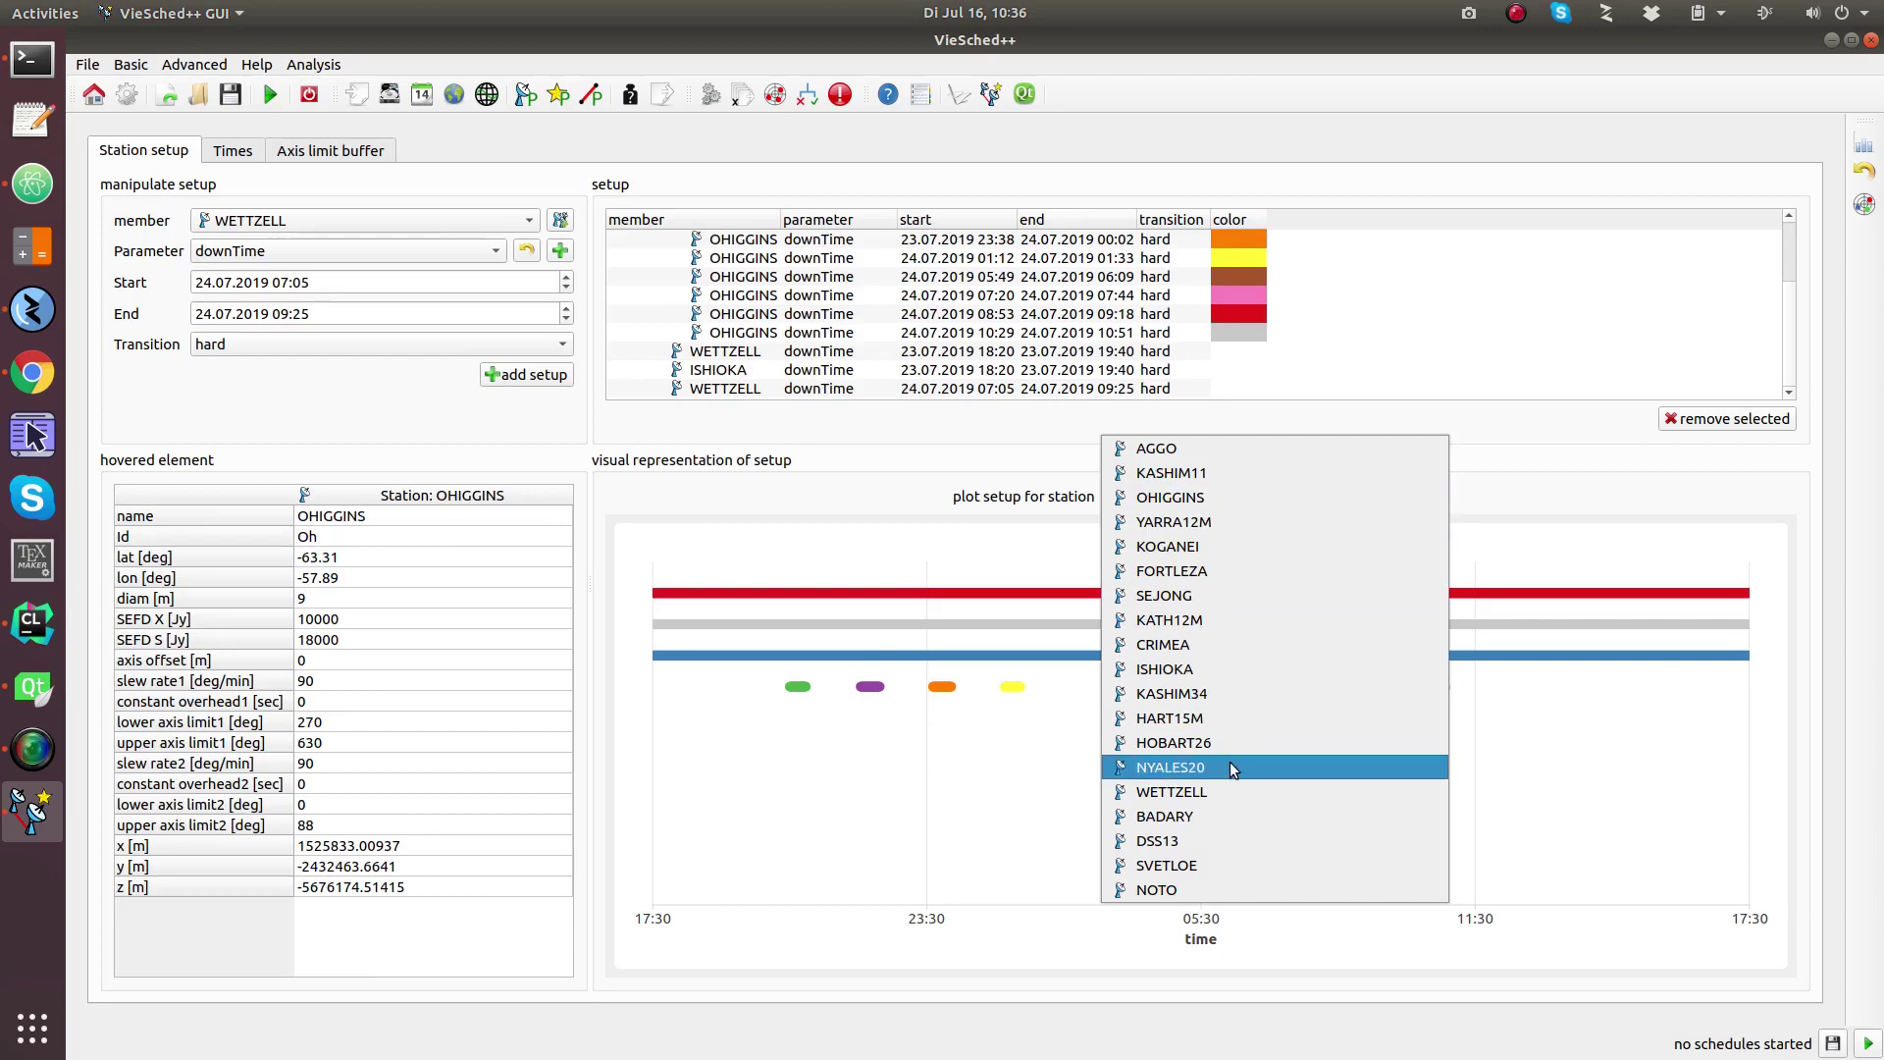
click(1207, 791)
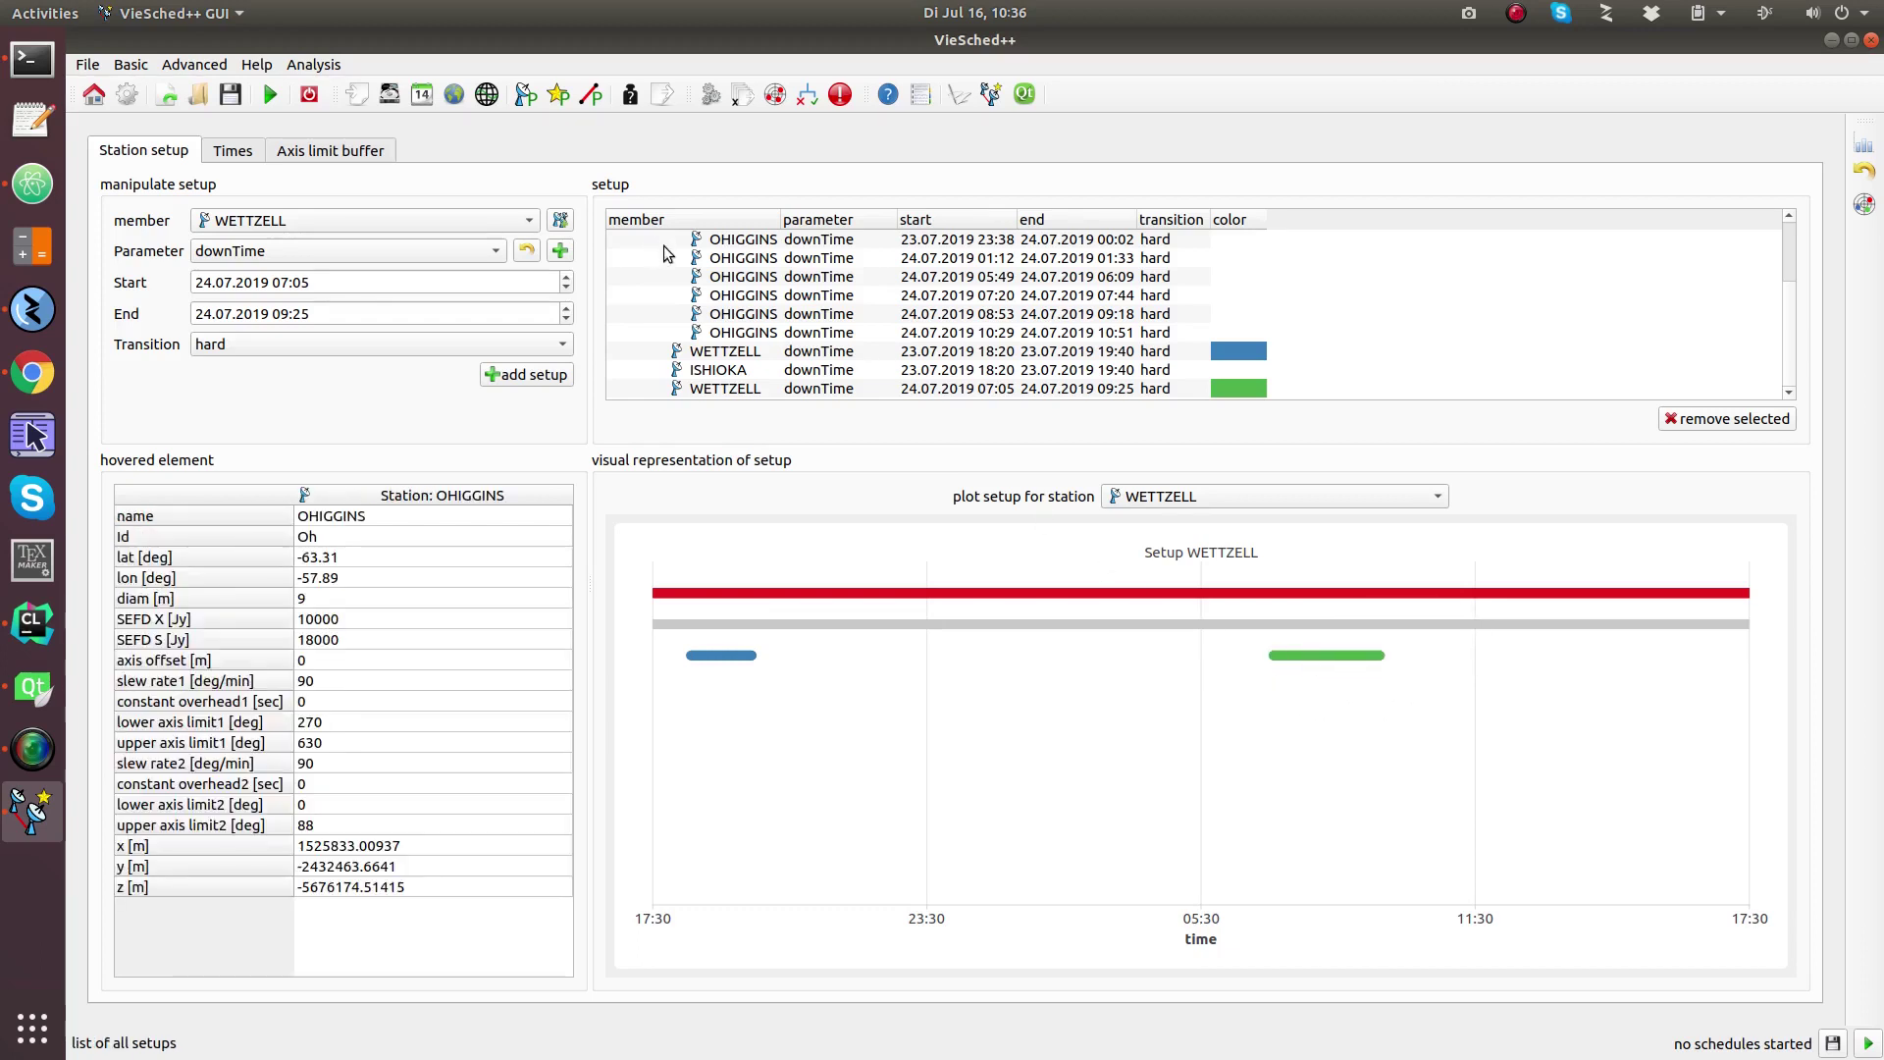
click(1209, 503)
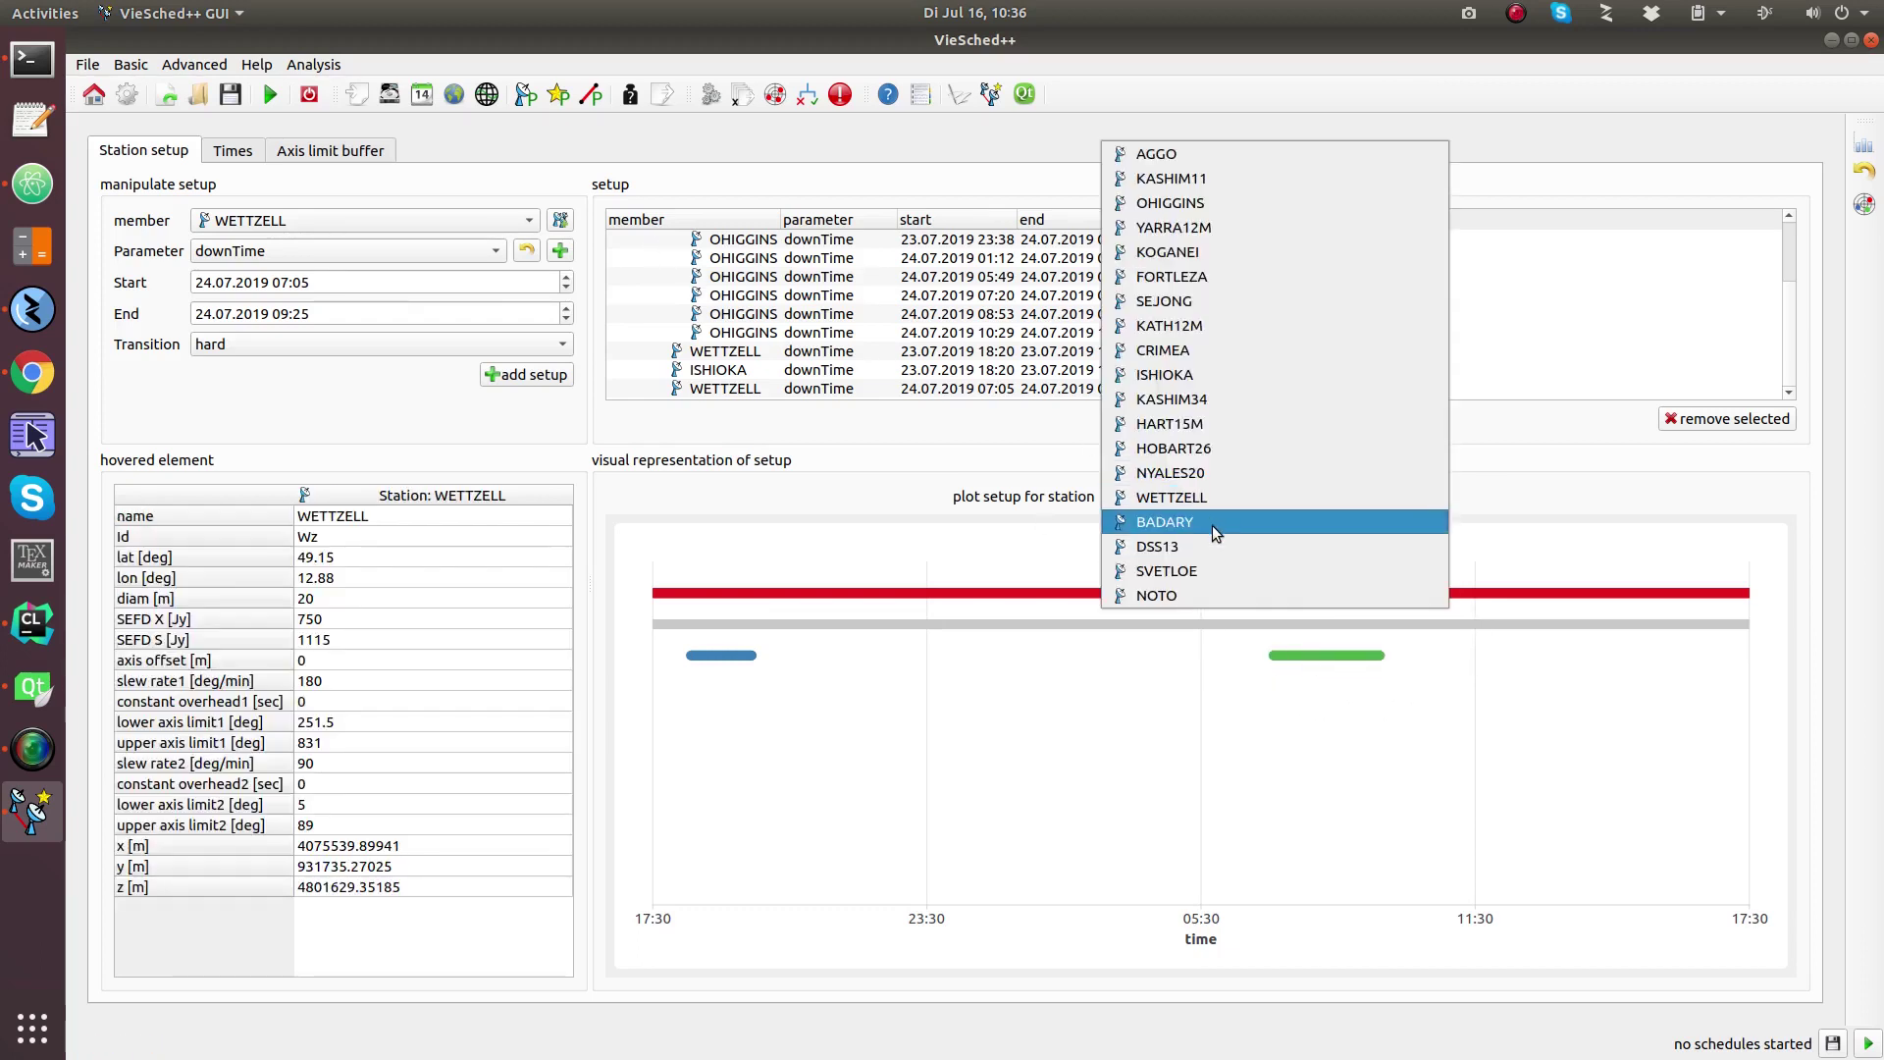
click(1231, 377)
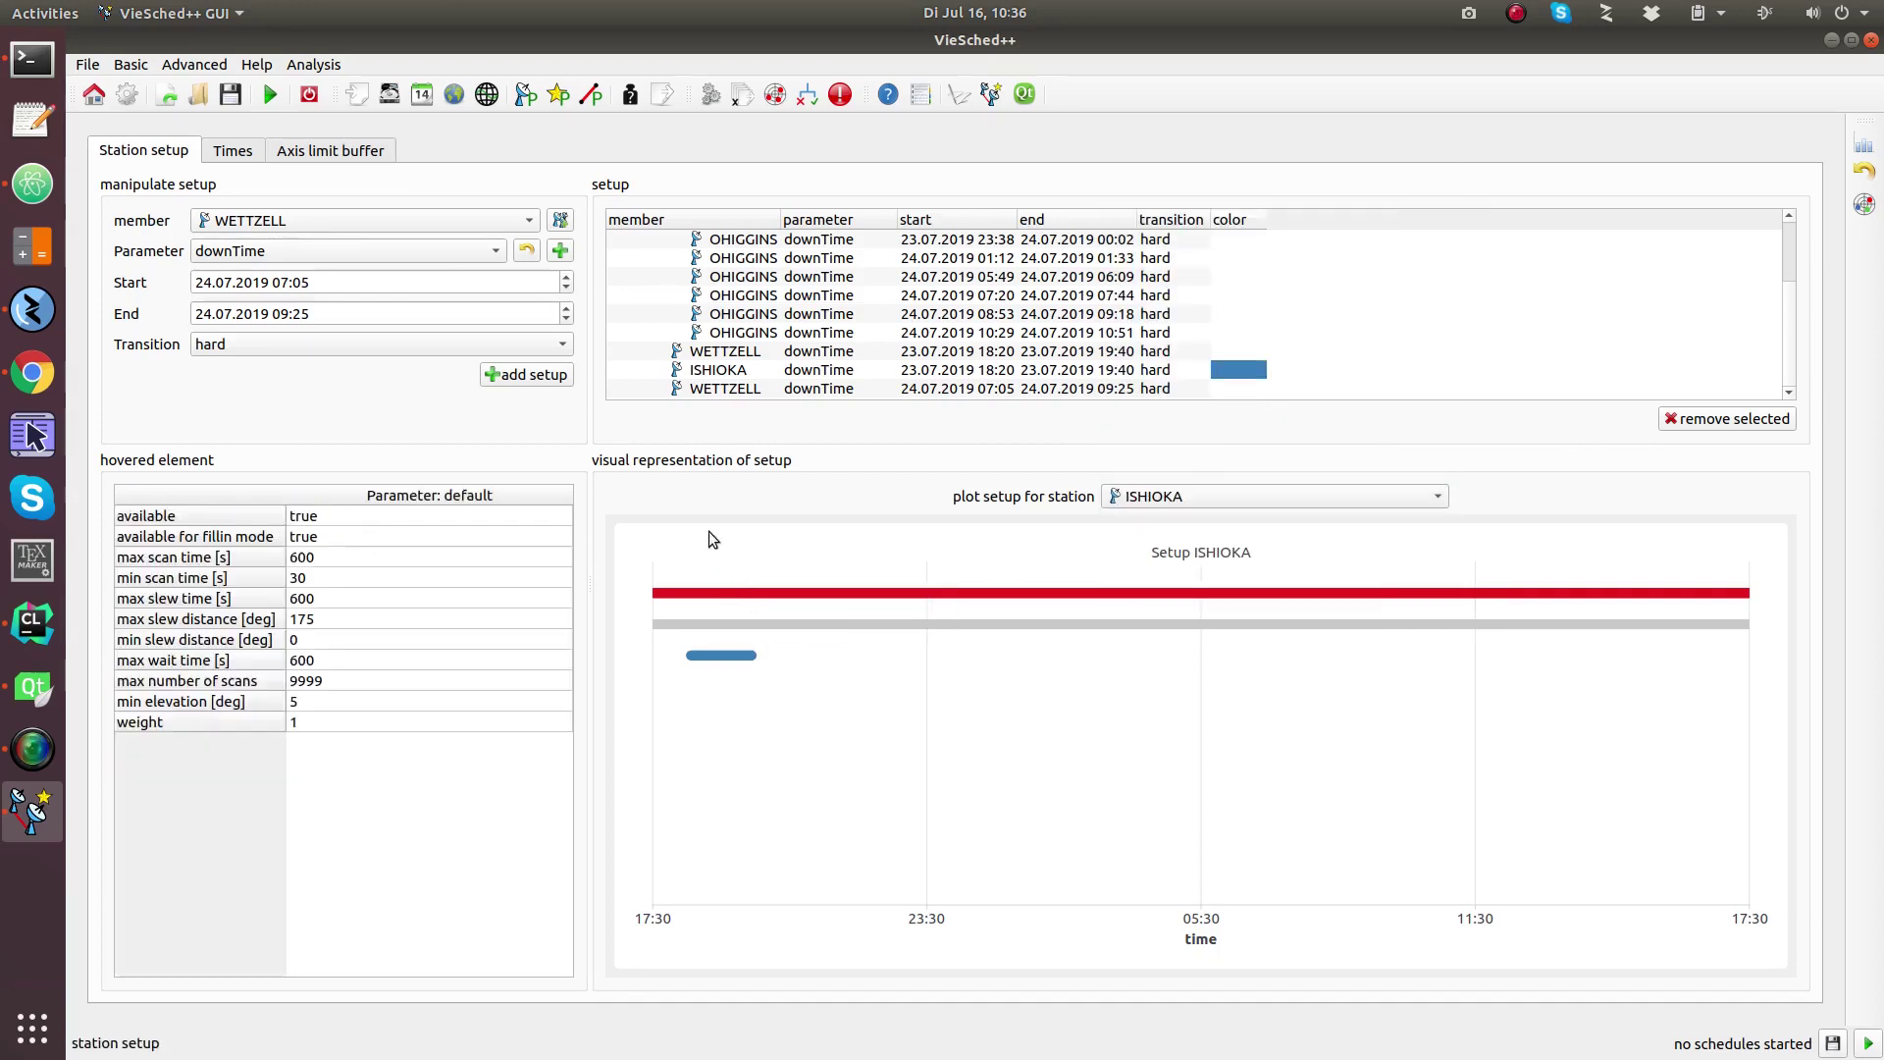
Review the default station parameters, including weight, slew, wait and scan time limits, without changing them.
click(440, 247)
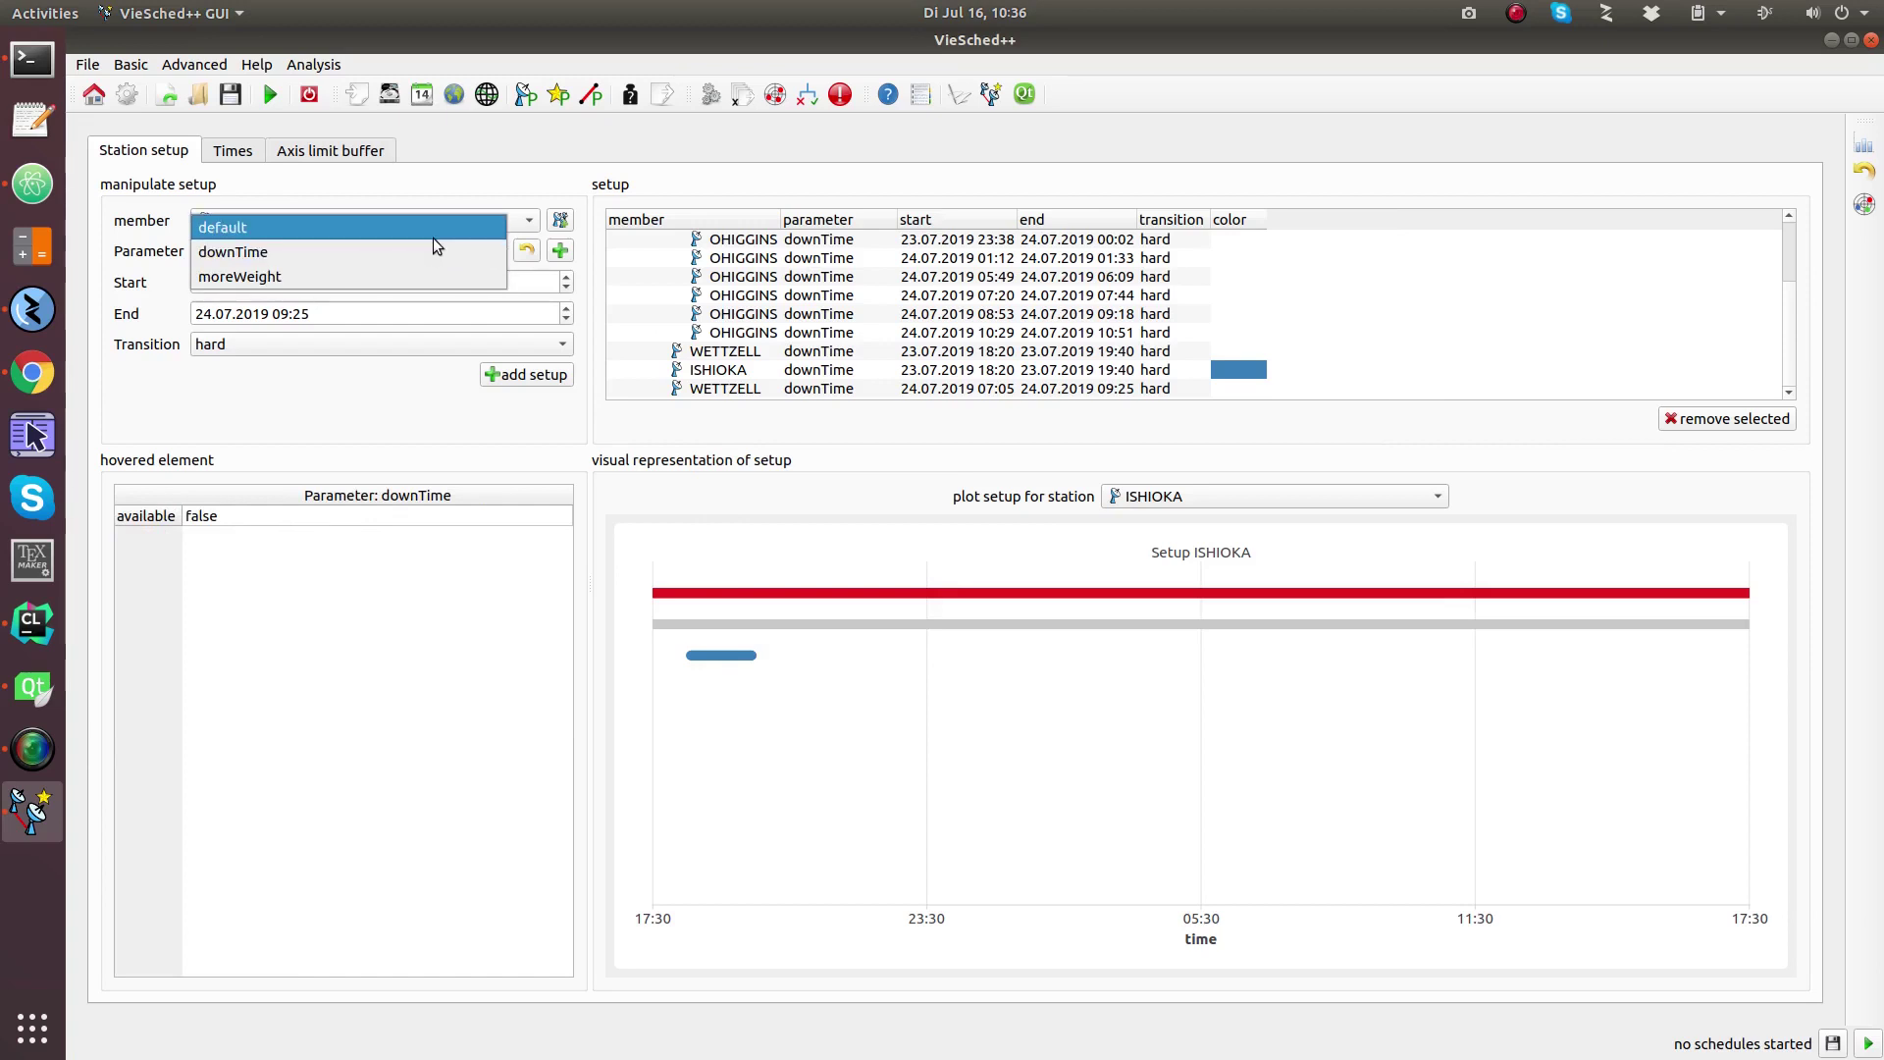
click(432, 238)
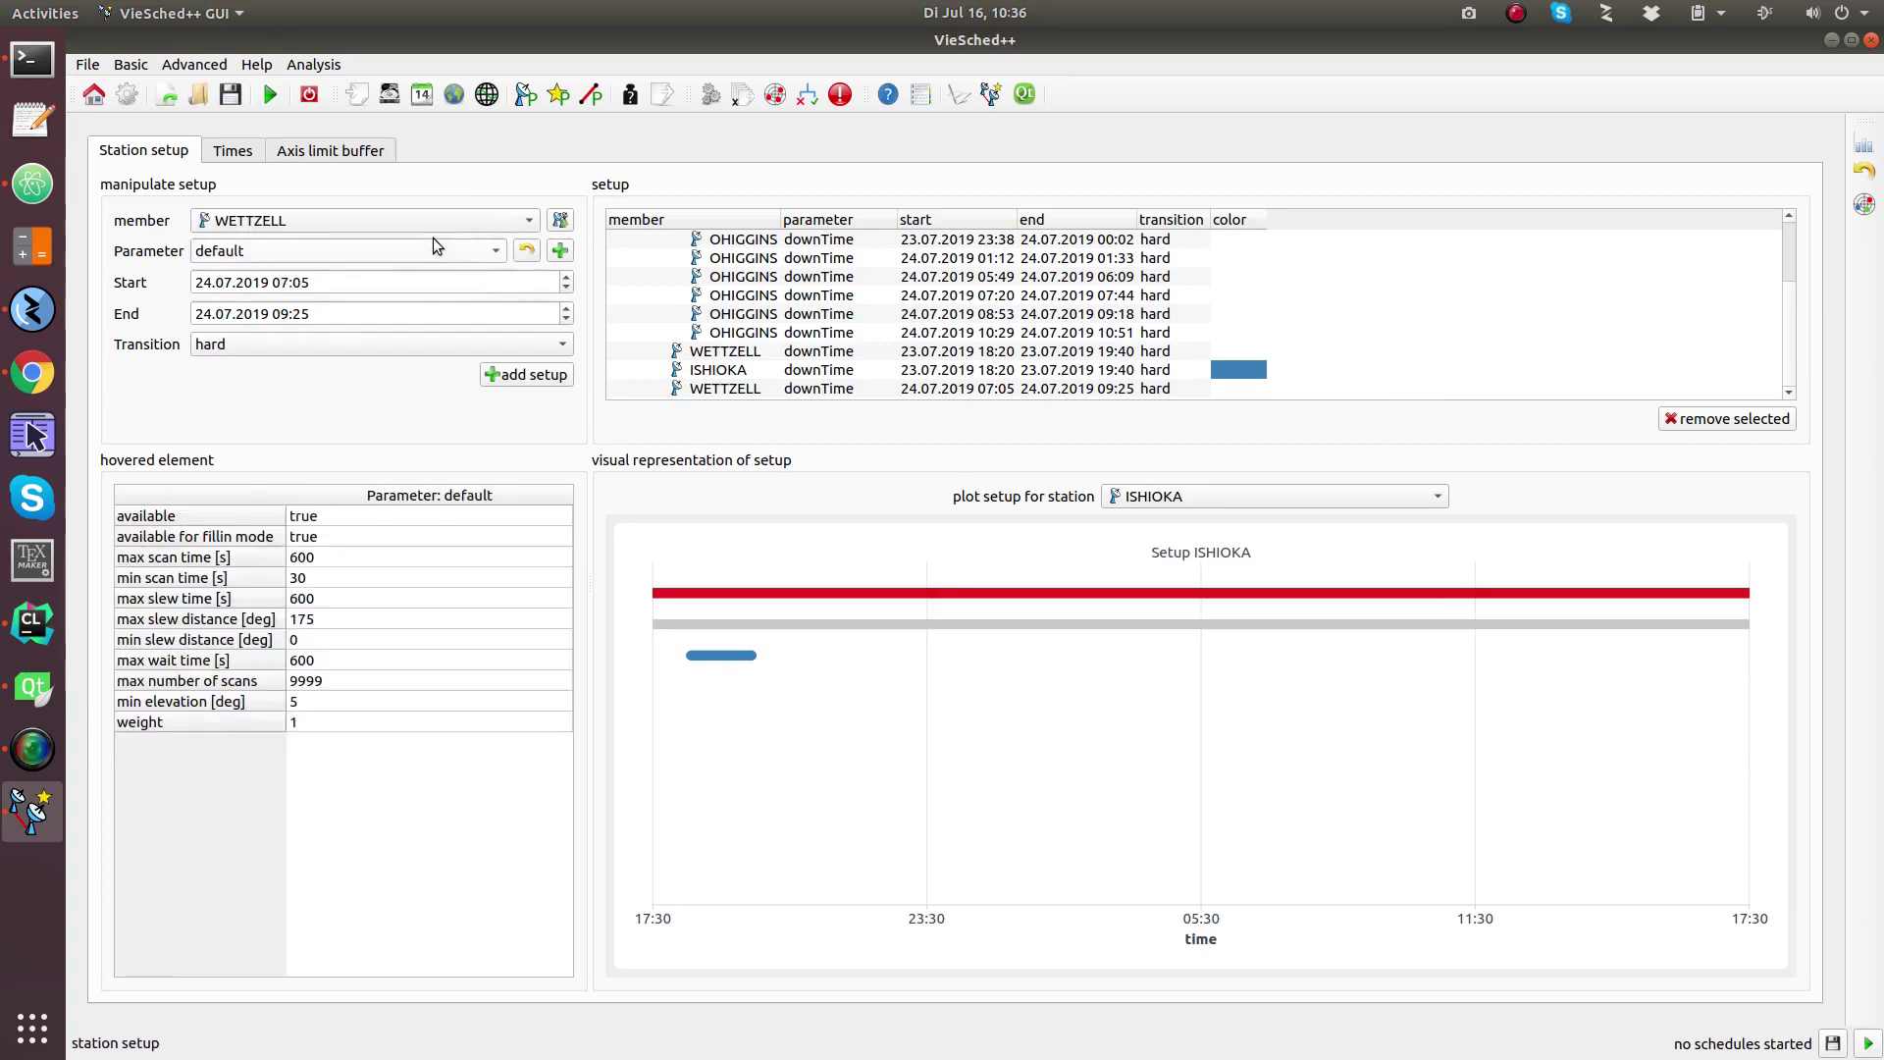
click(527, 252)
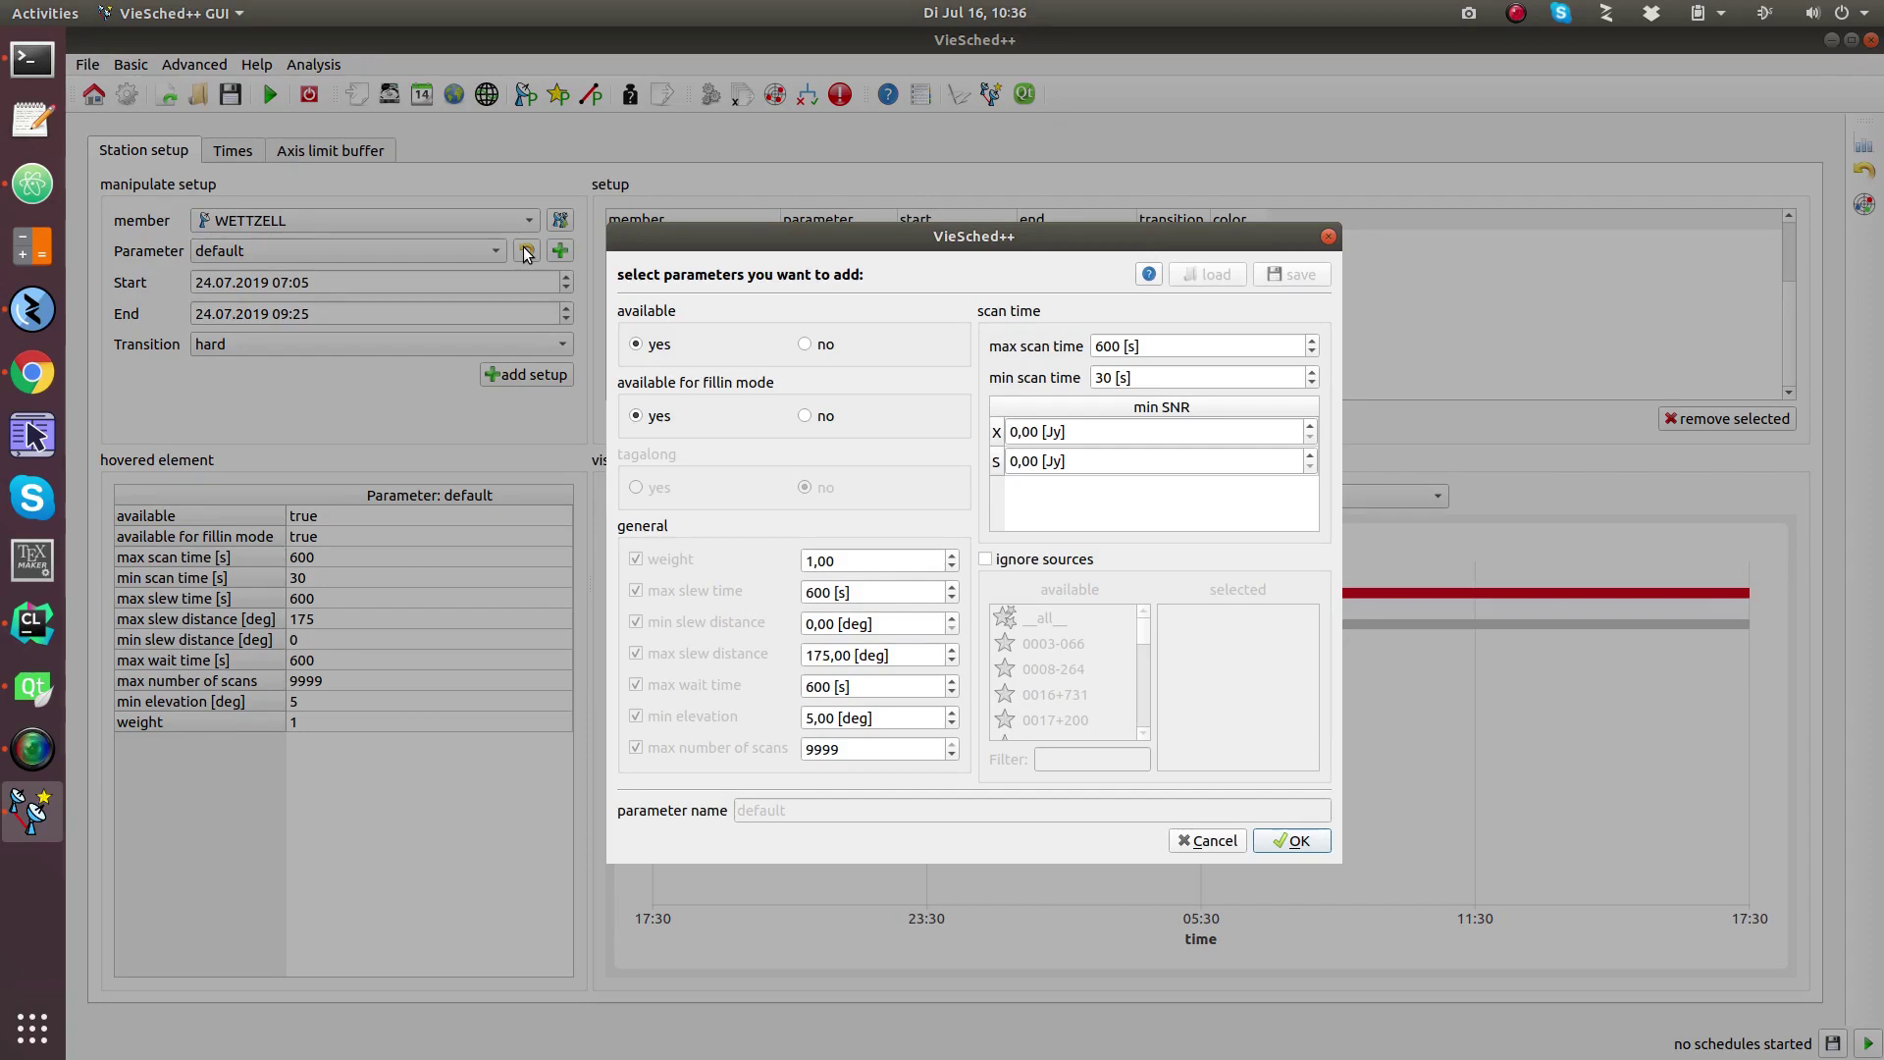
click(1314, 842)
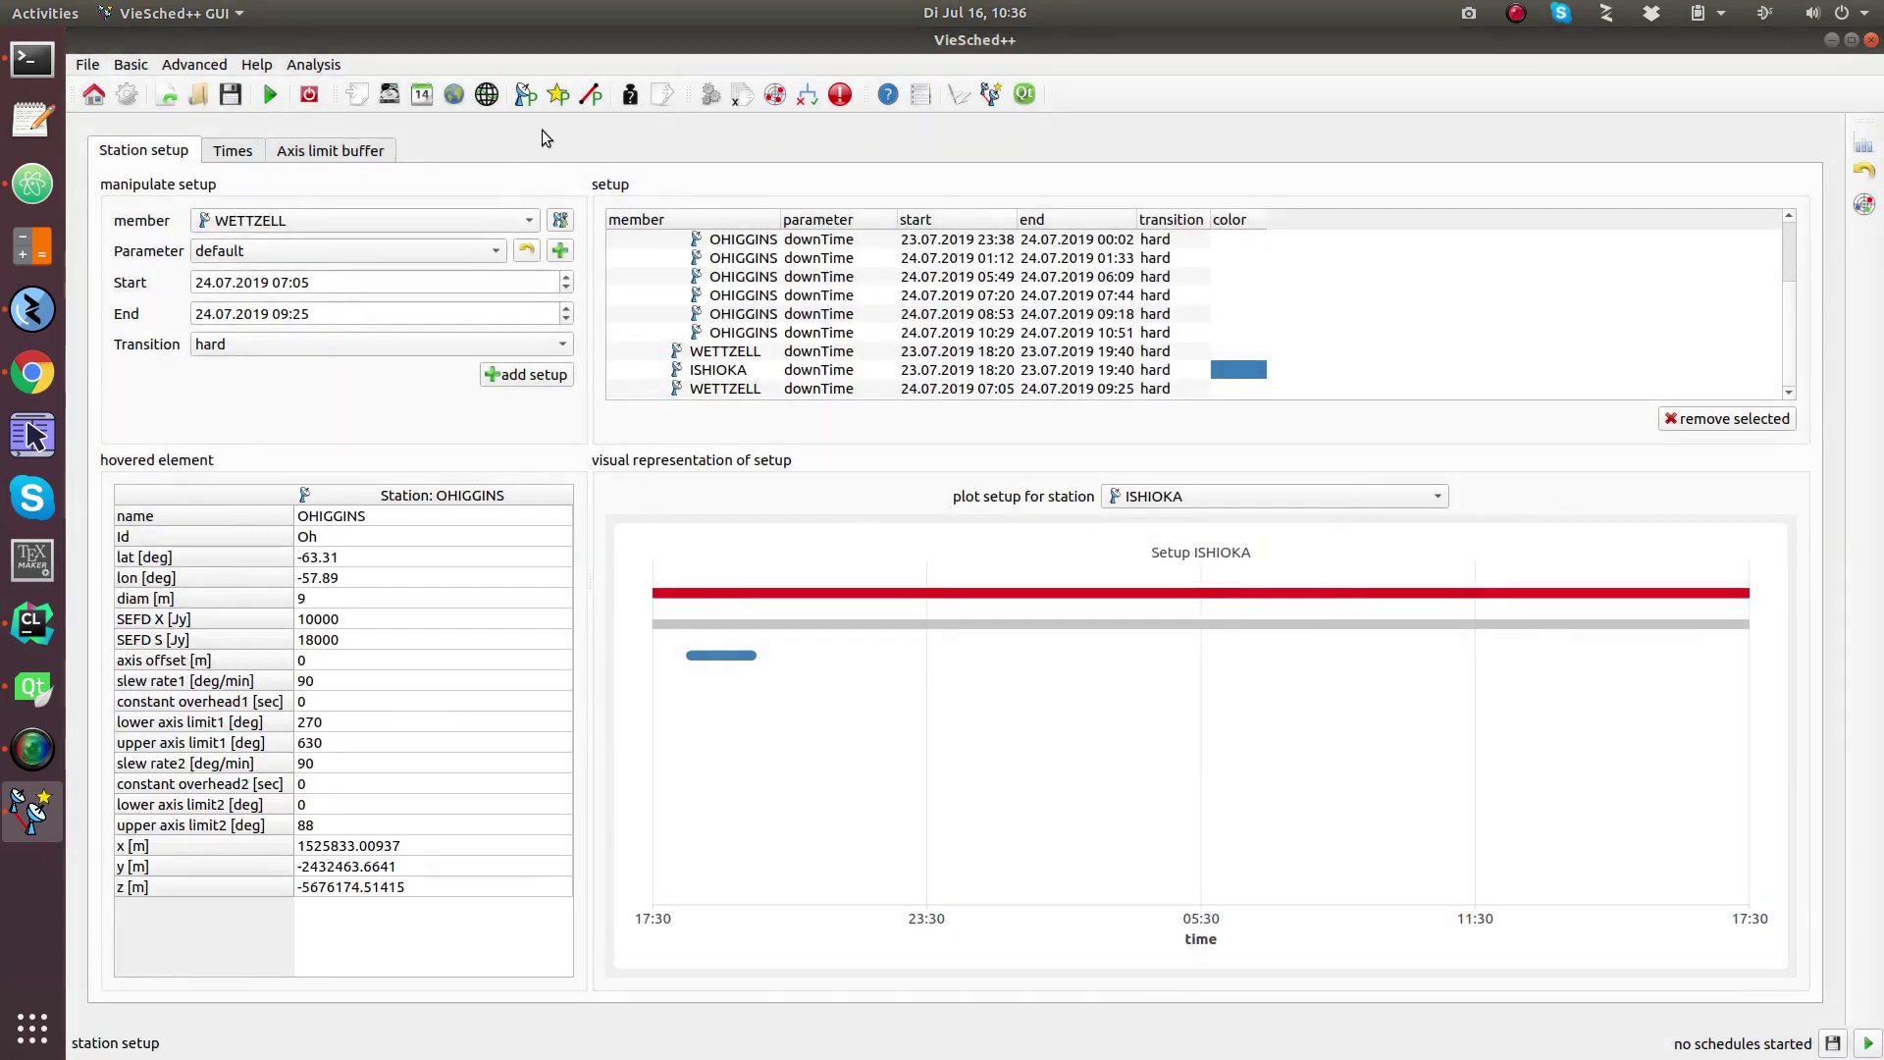
In the source setup, set the default parameters to at least 3 stations and a 0.25 Jy minimum flux, and review the remaining settings.
click(555, 98)
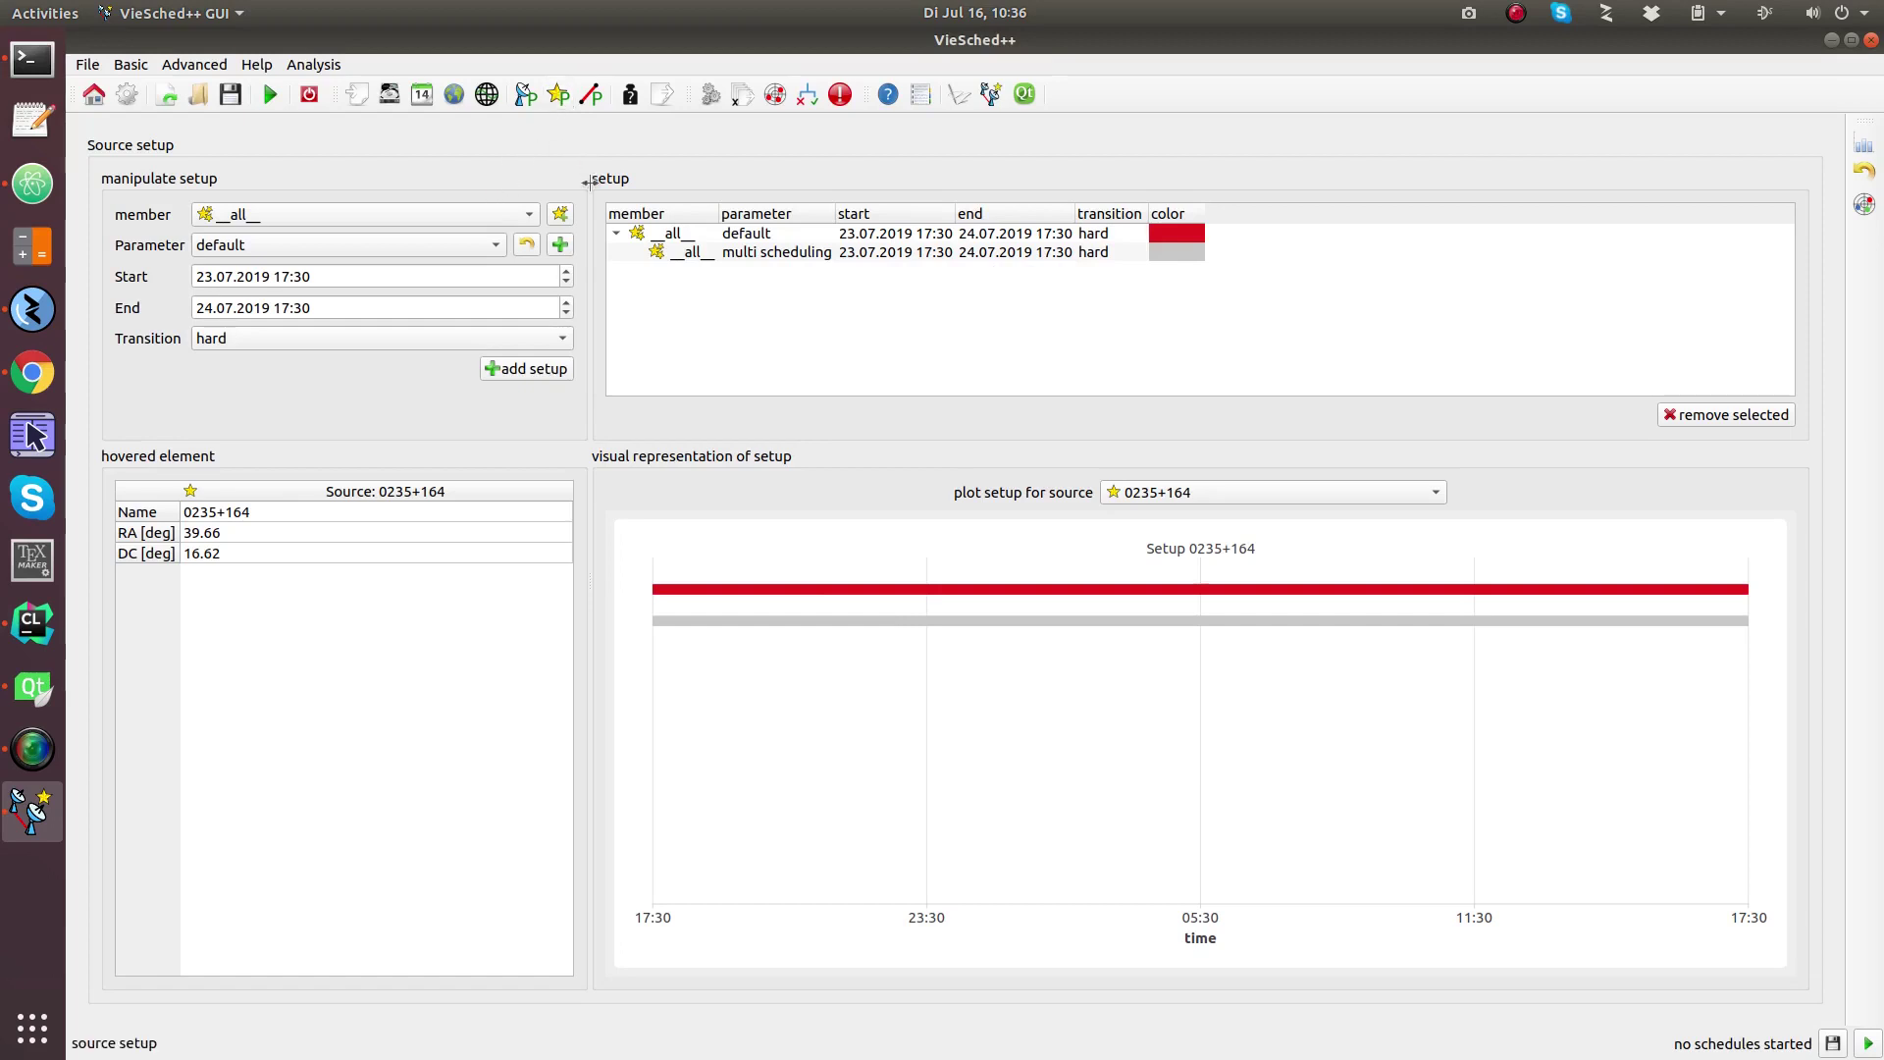
click(527, 251)
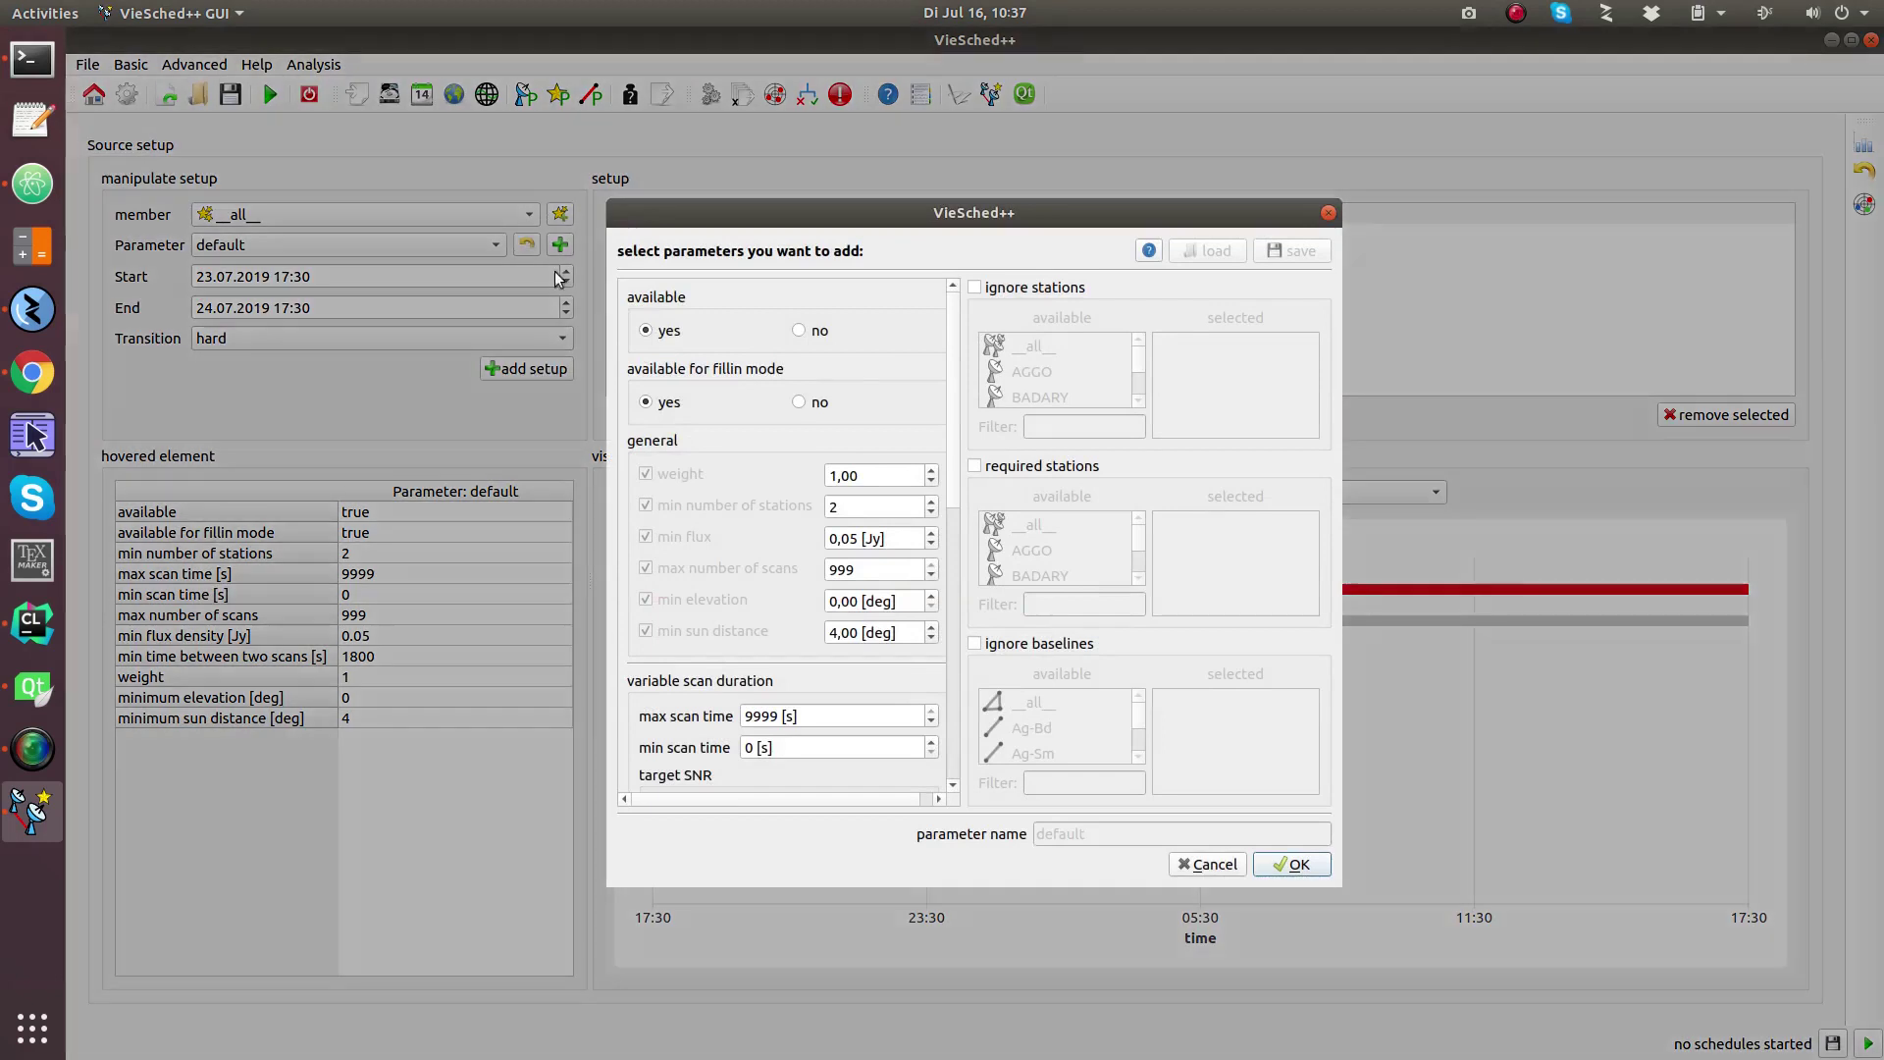
click(858, 507)
key(Up)
scroll(907, 539, up, 1)
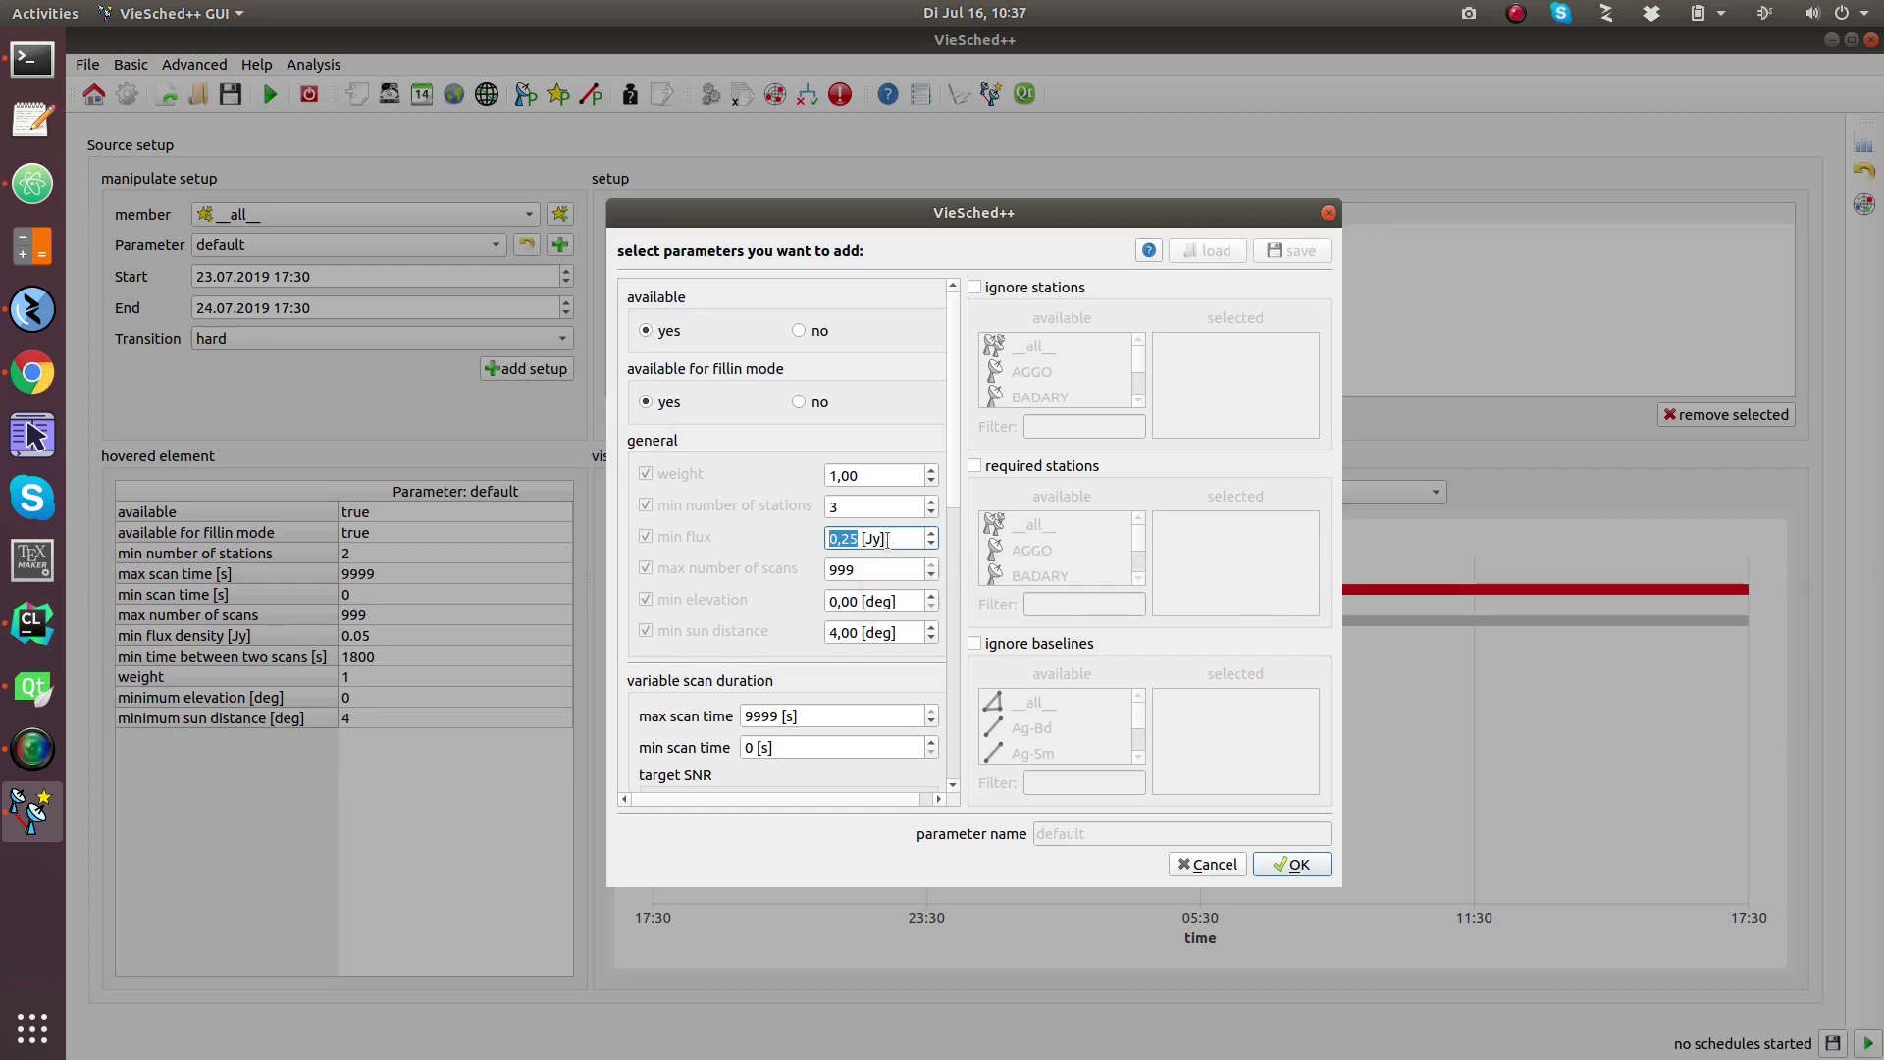
click(1291, 865)
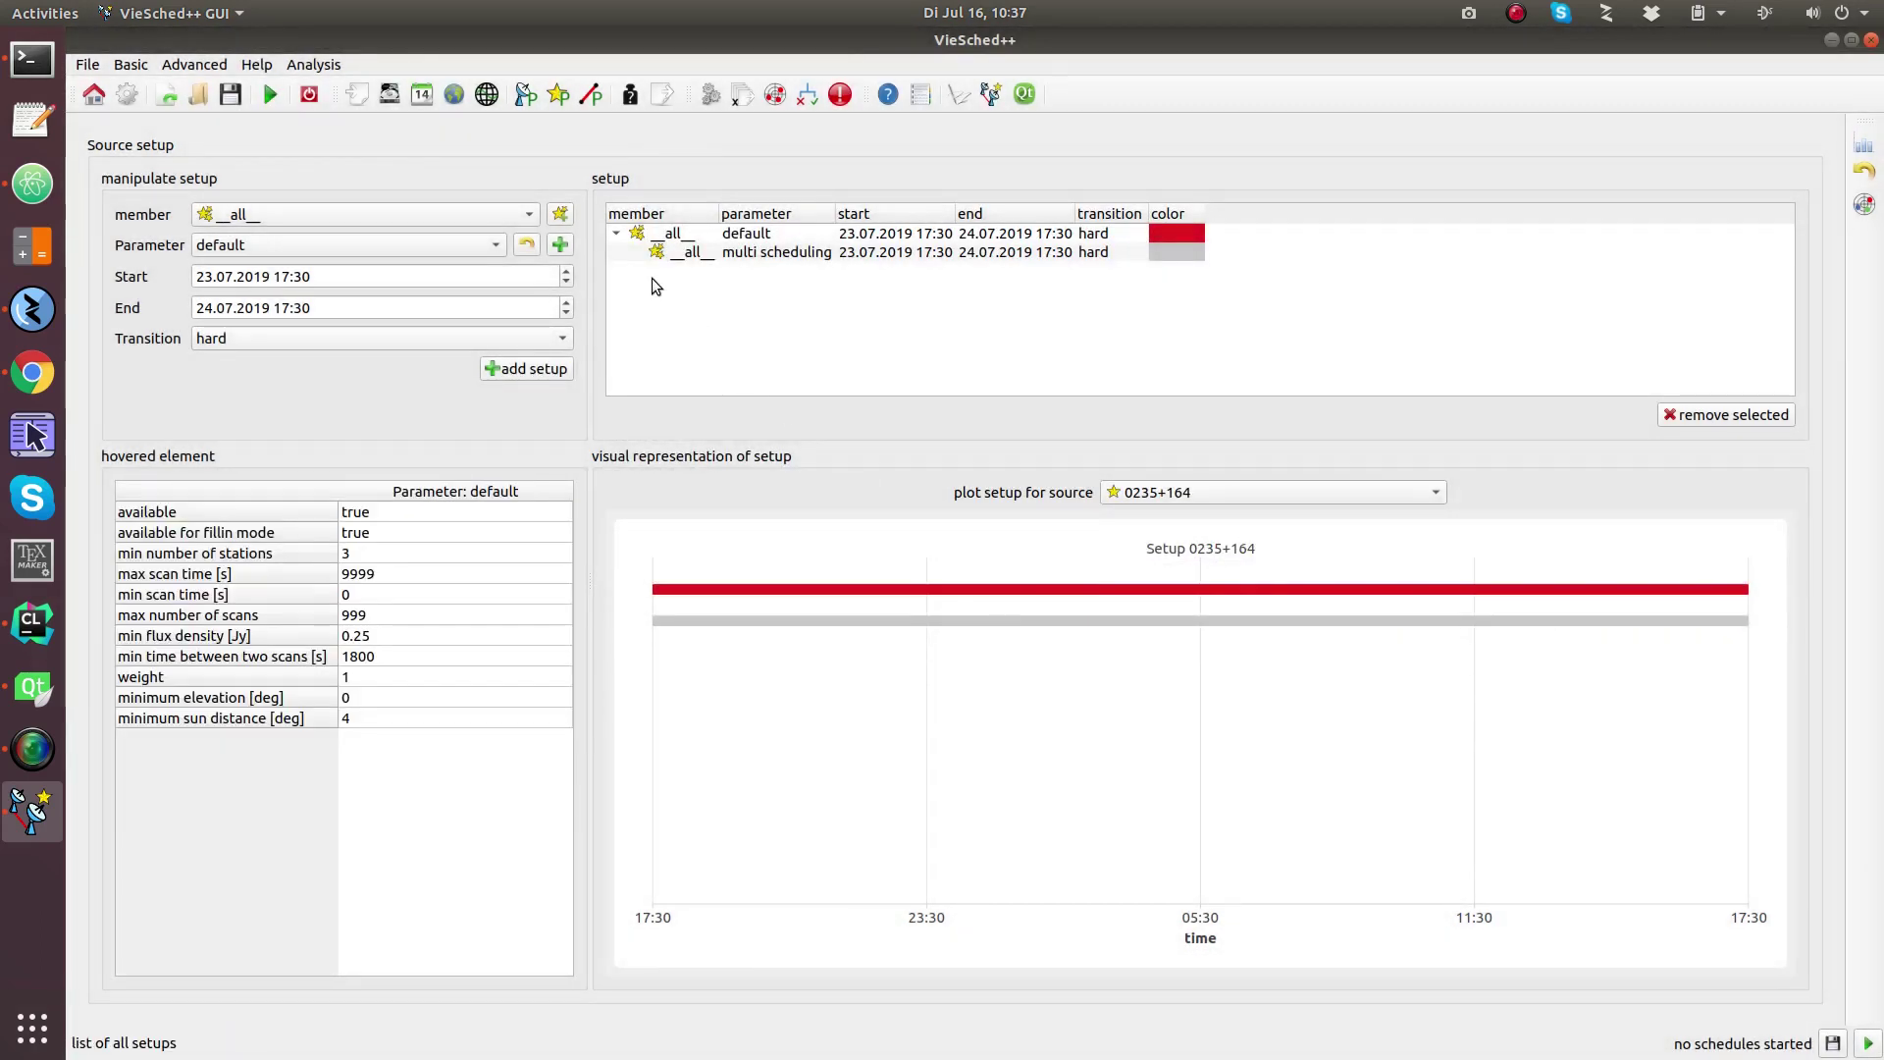
click(530, 246)
scroll(950, 480, down, 9)
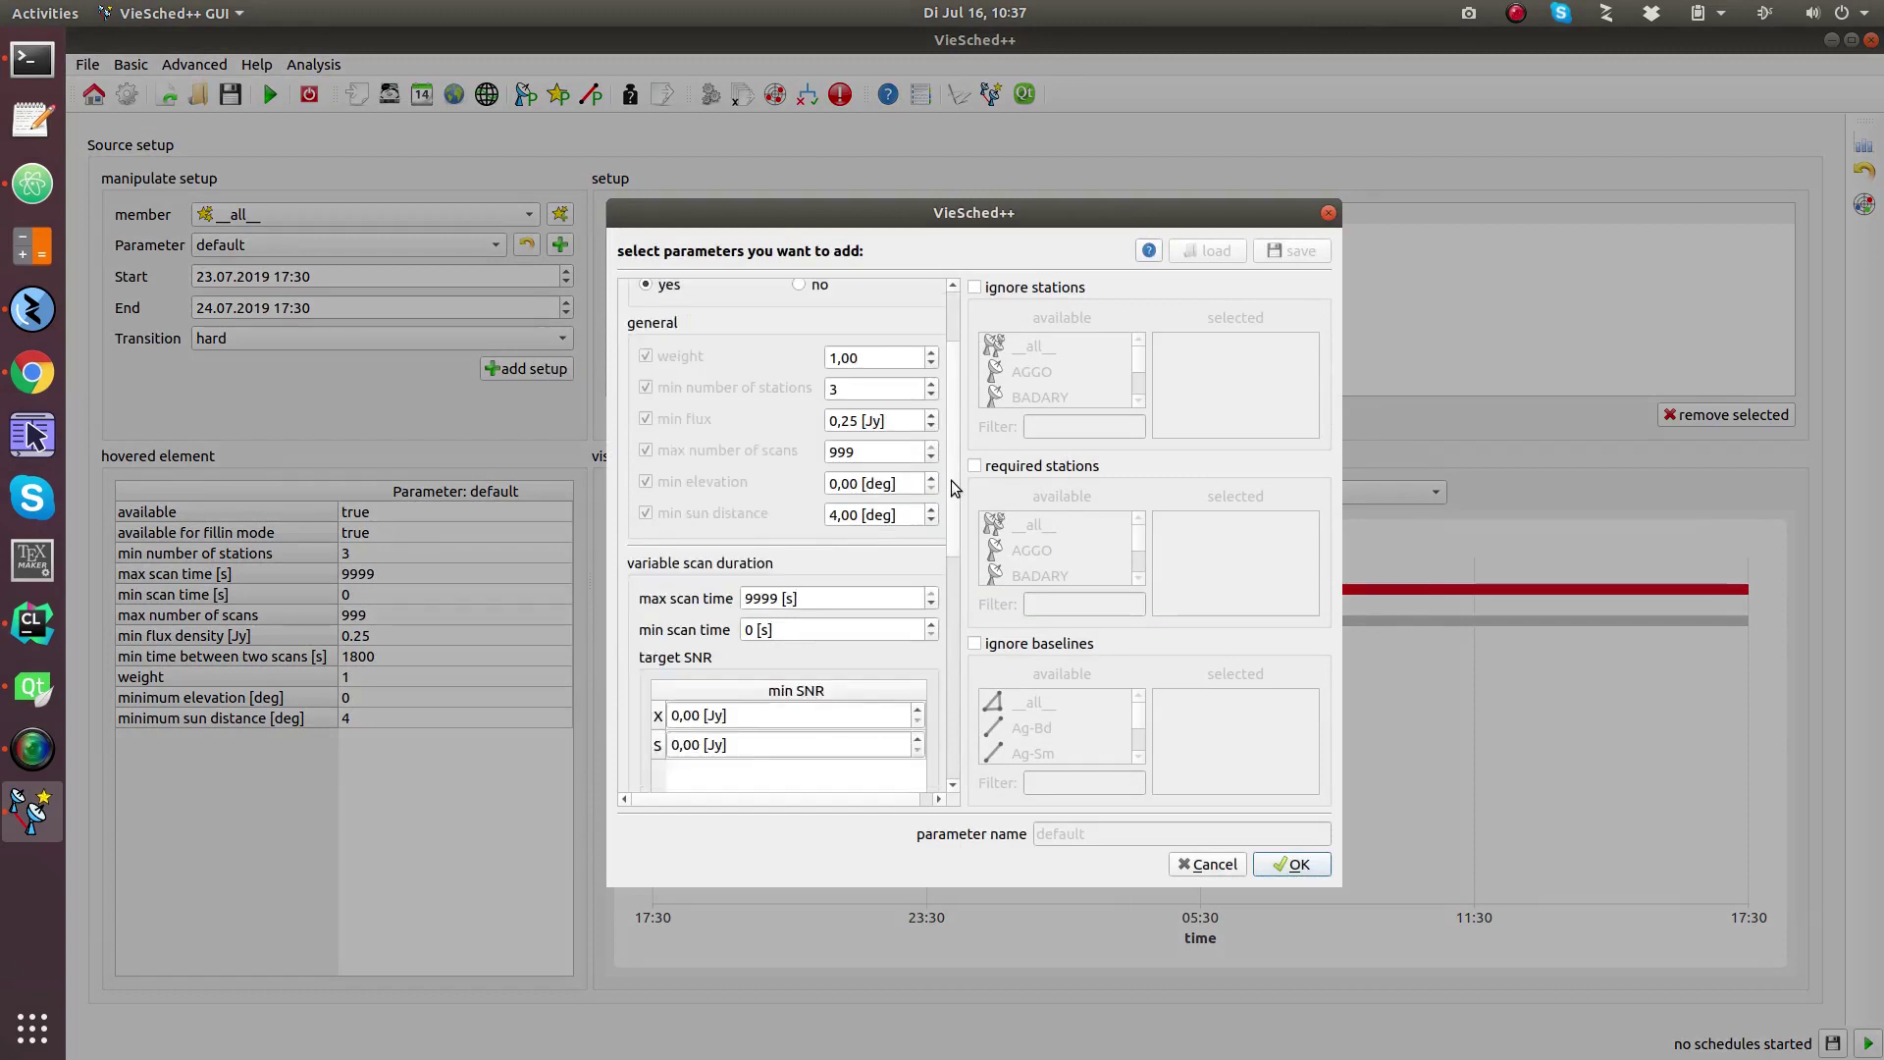
scroll(951, 479, up, 9)
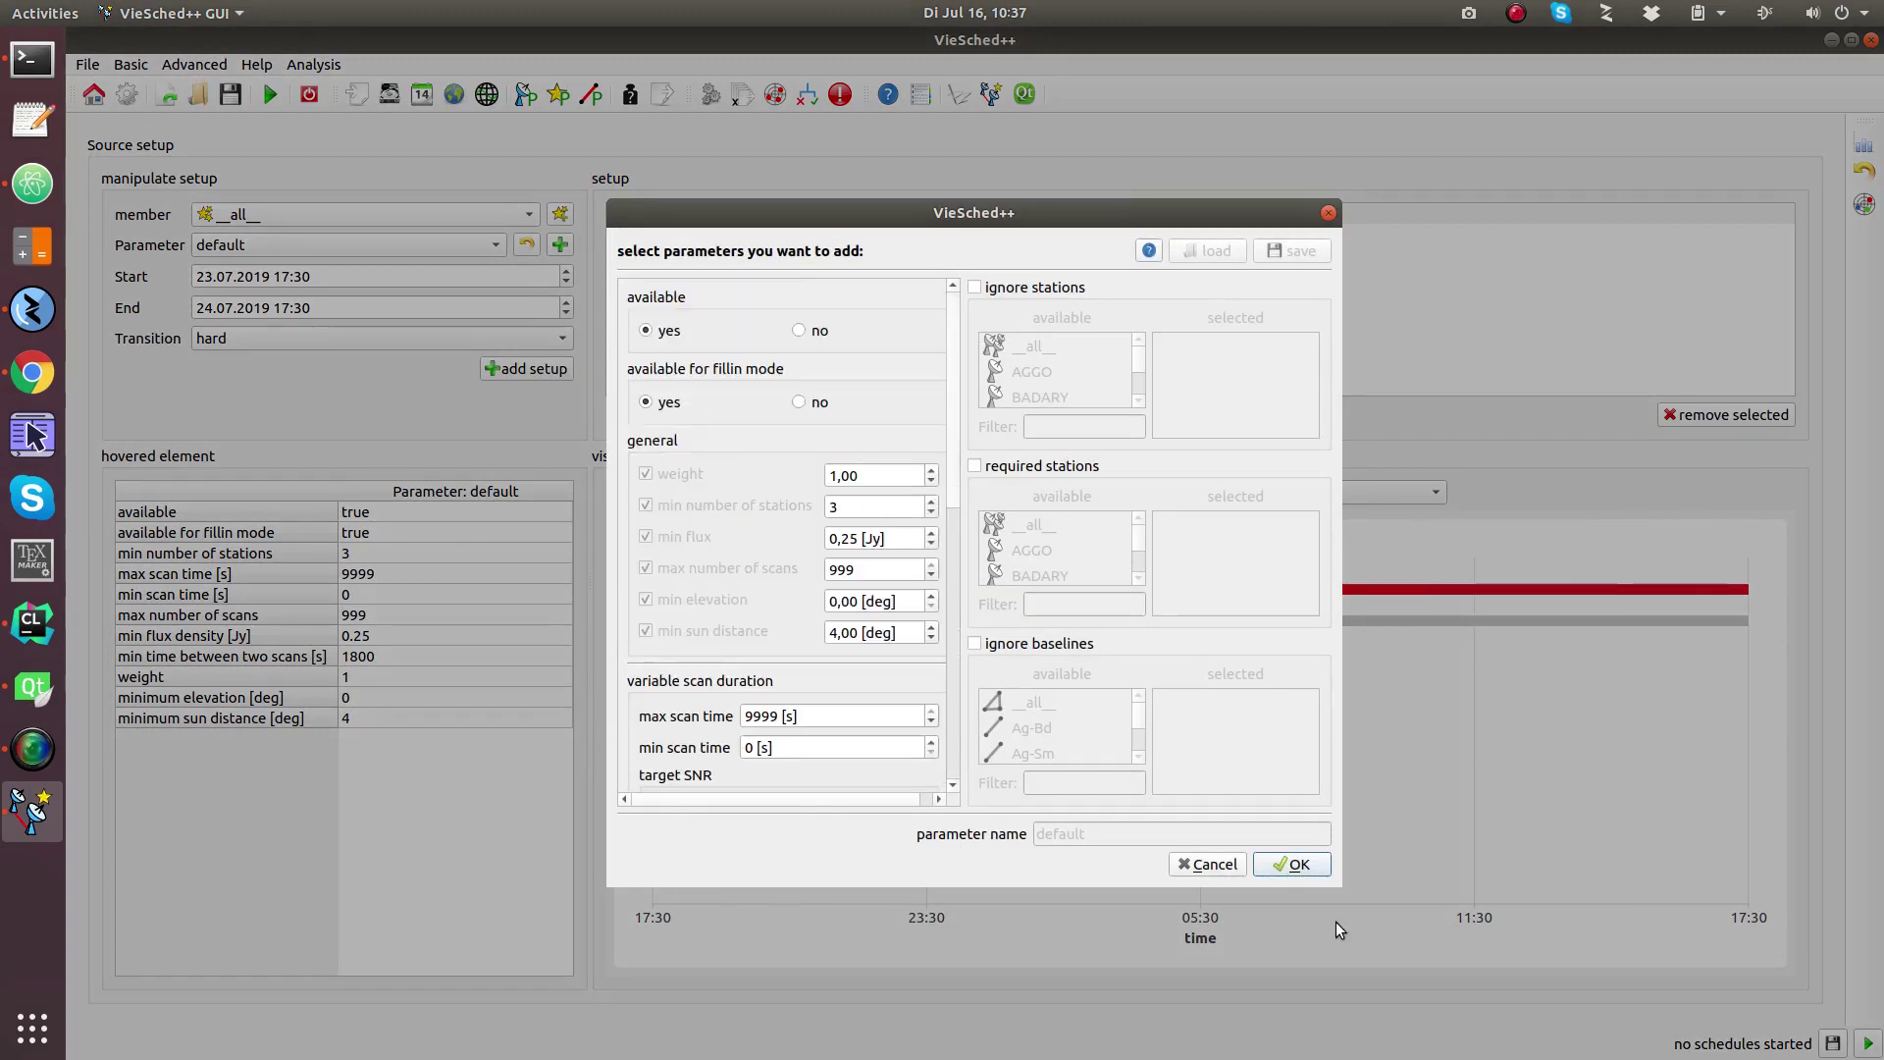
click(1295, 866)
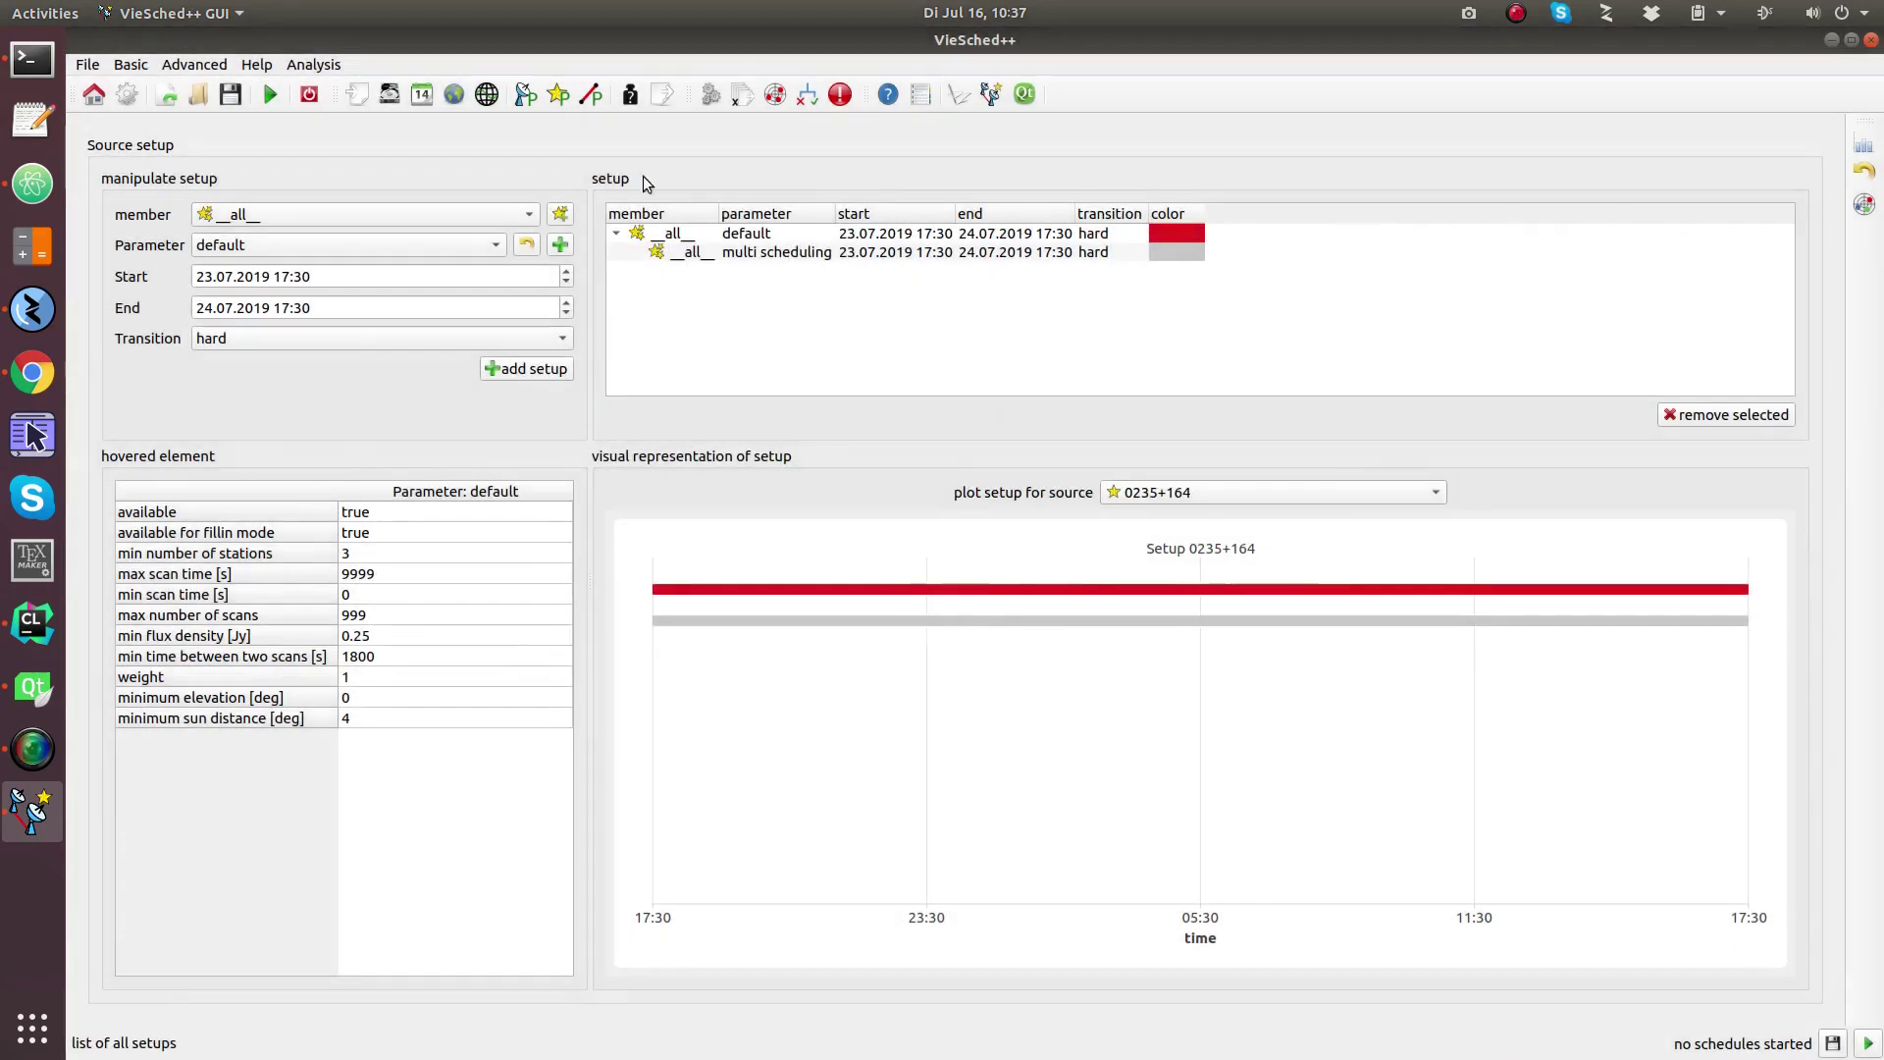
Go through the baseline setup and source list to the station network and examine the selected stations' SEFD values.
click(594, 95)
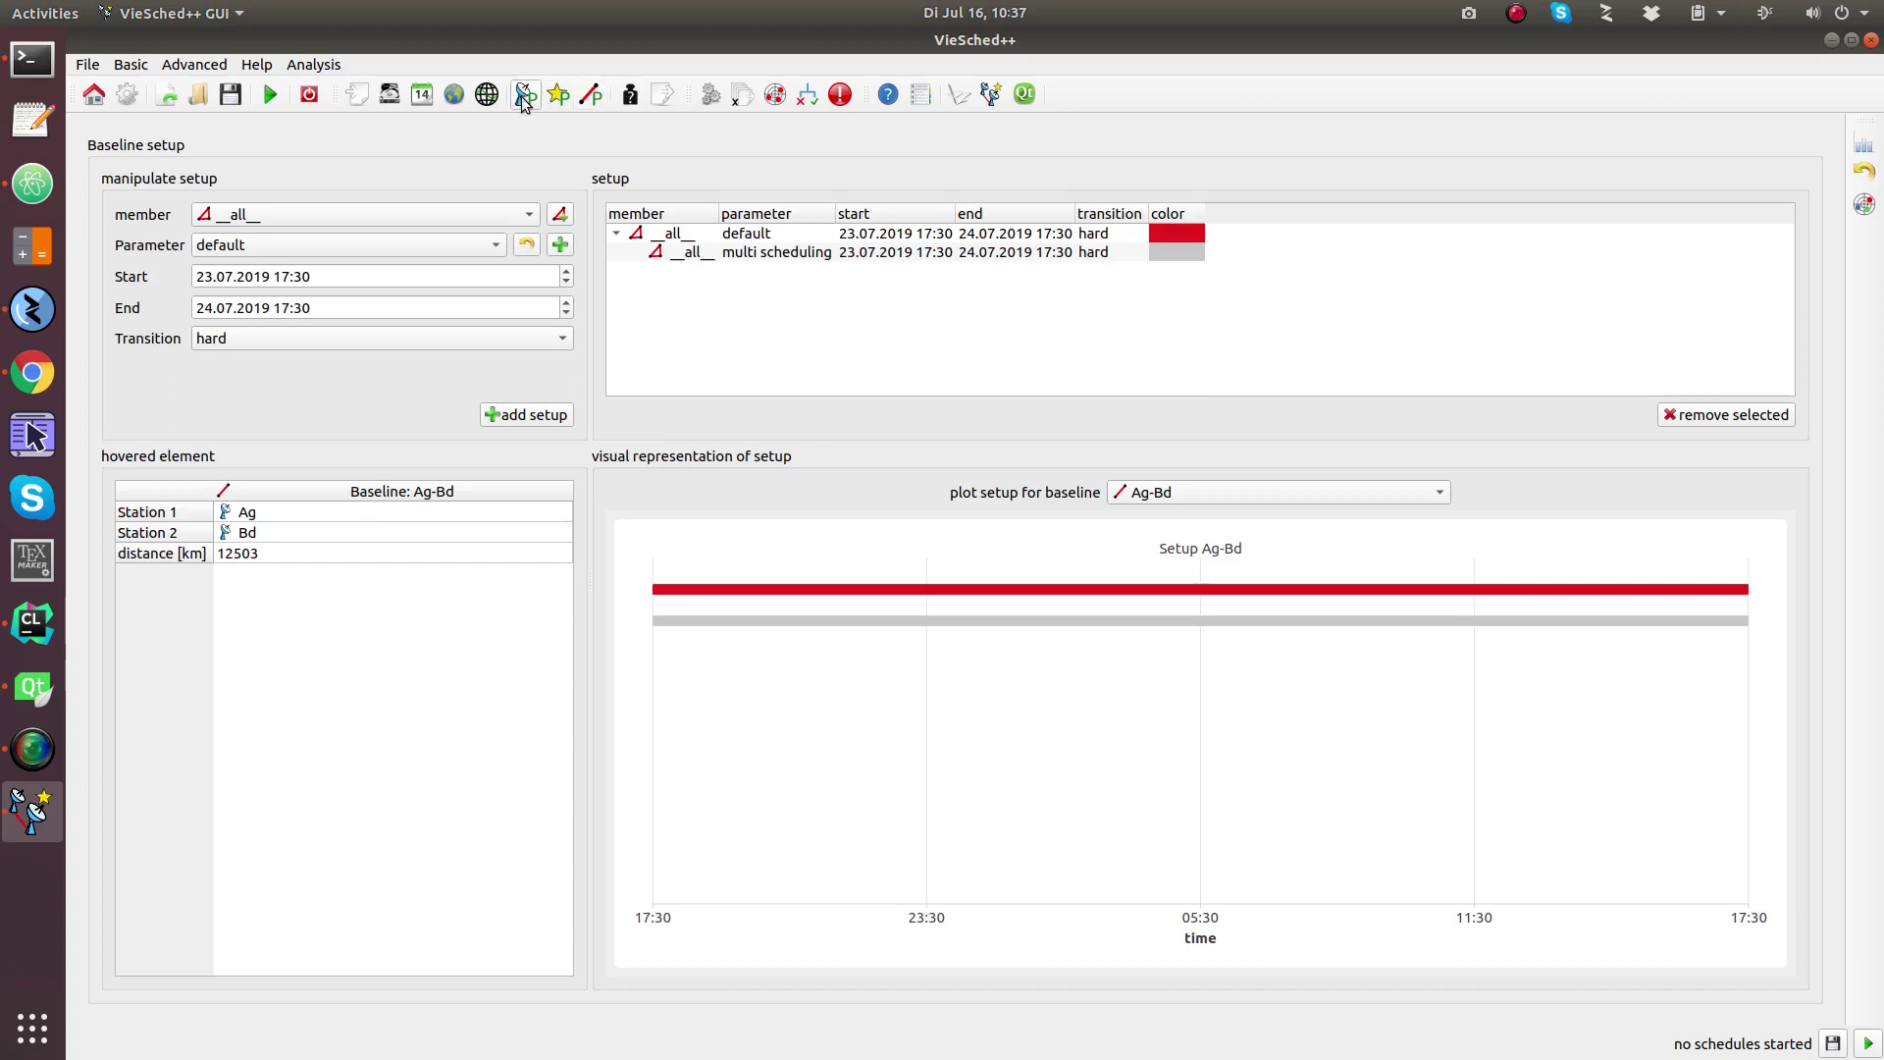
click(486, 94)
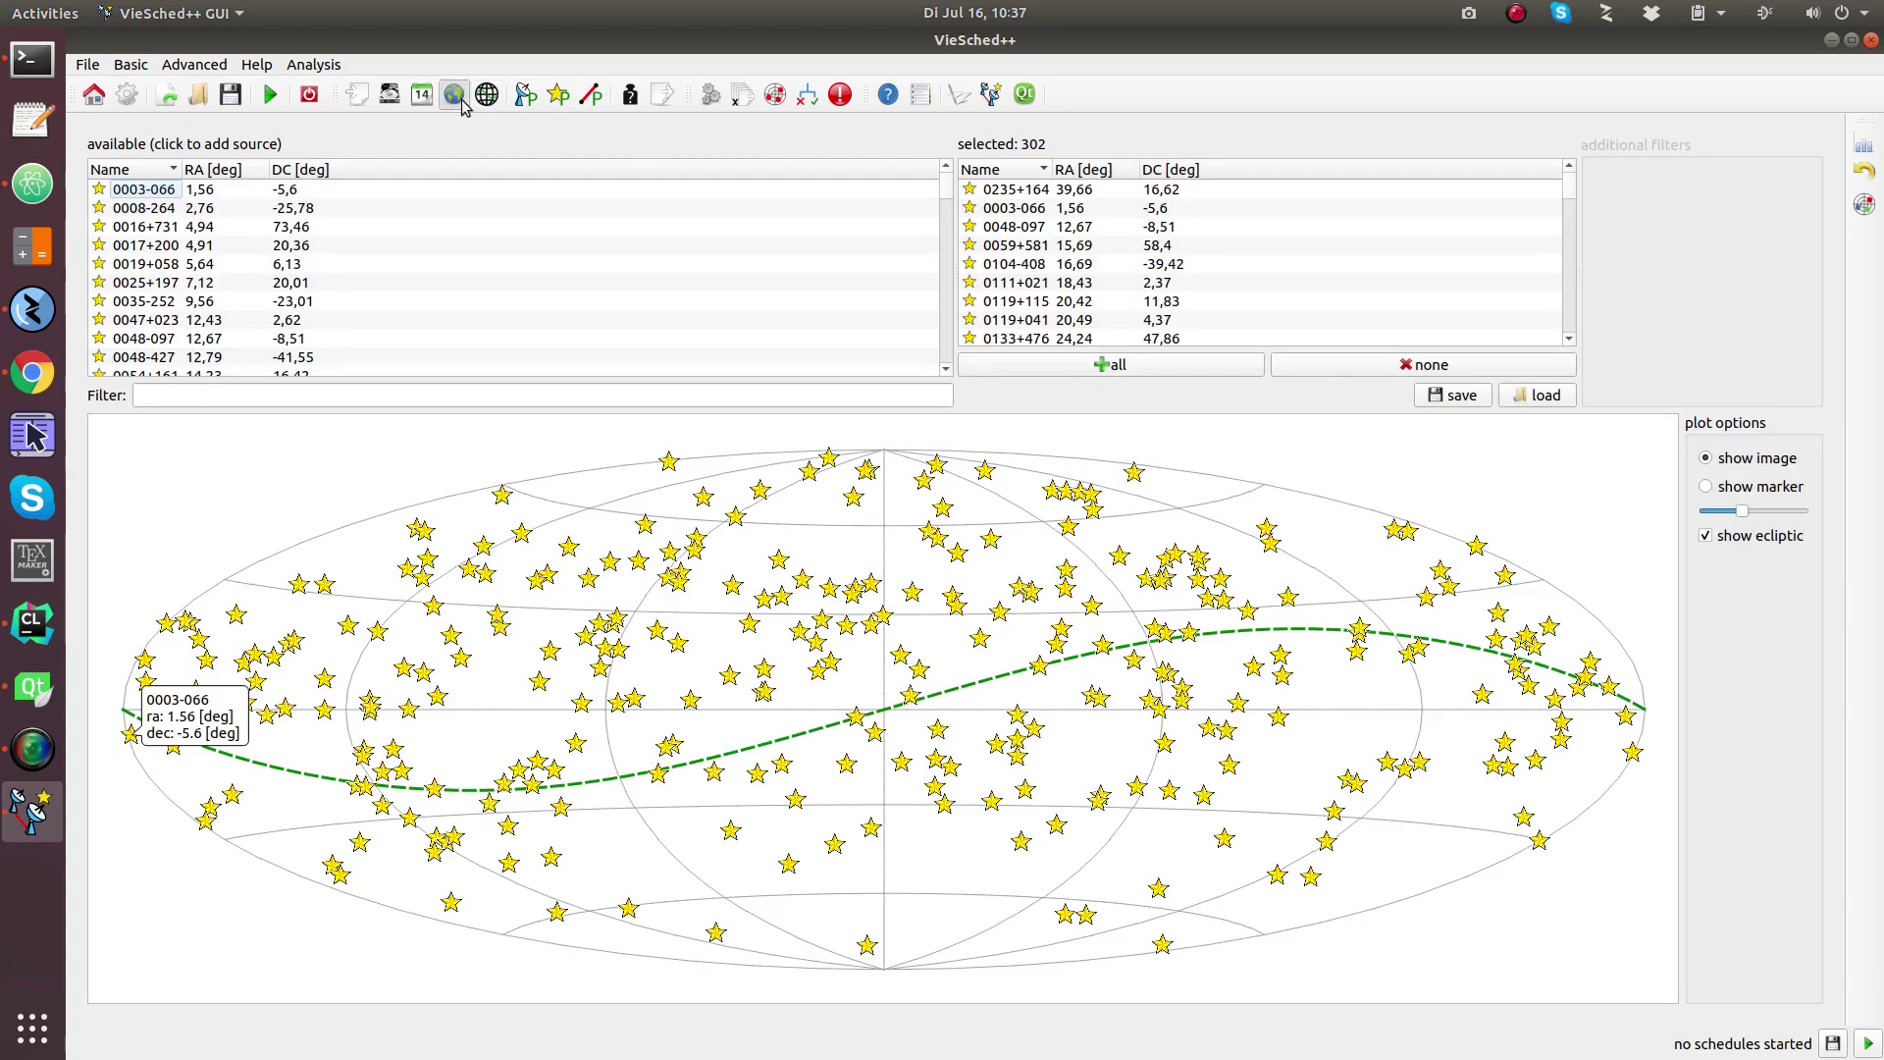
click(454, 95)
scroll(934, 196, up, 1)
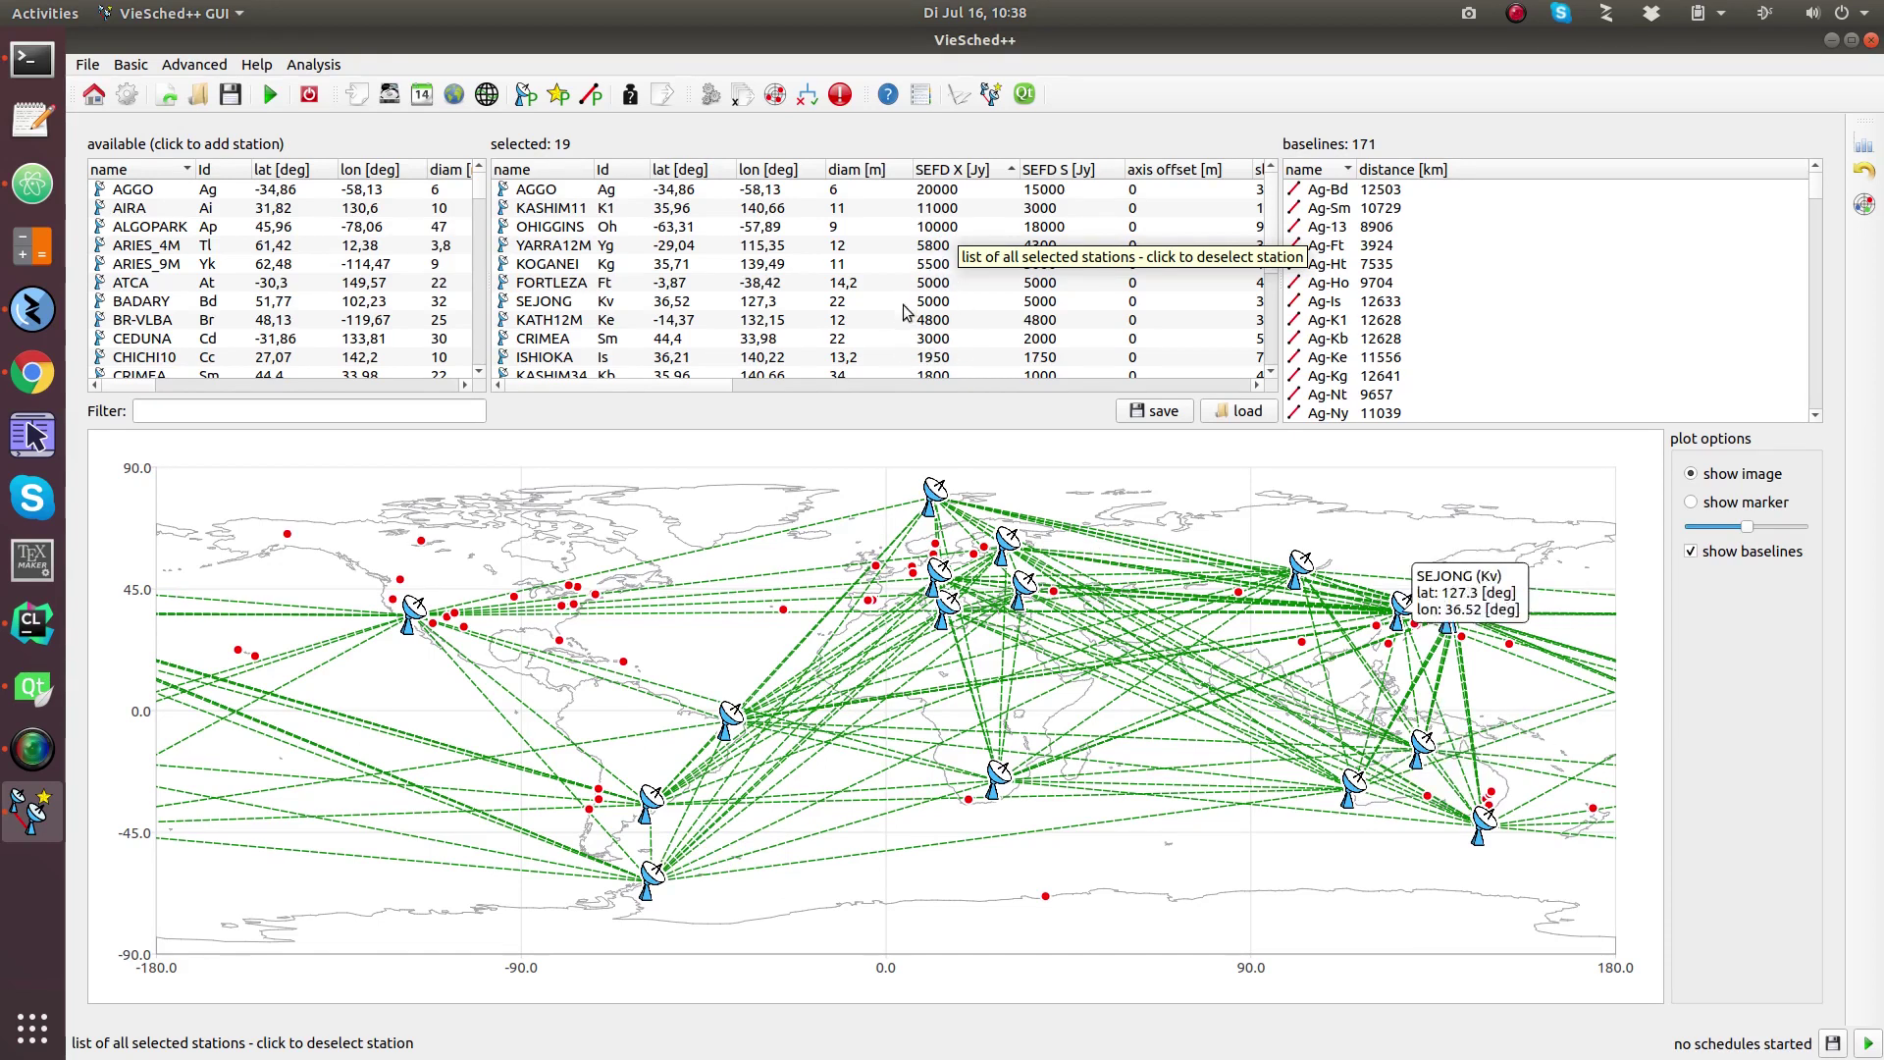
Start a new baseline parameter set named highSNR in the baseline setup with scan time settings enabled.
click(583, 102)
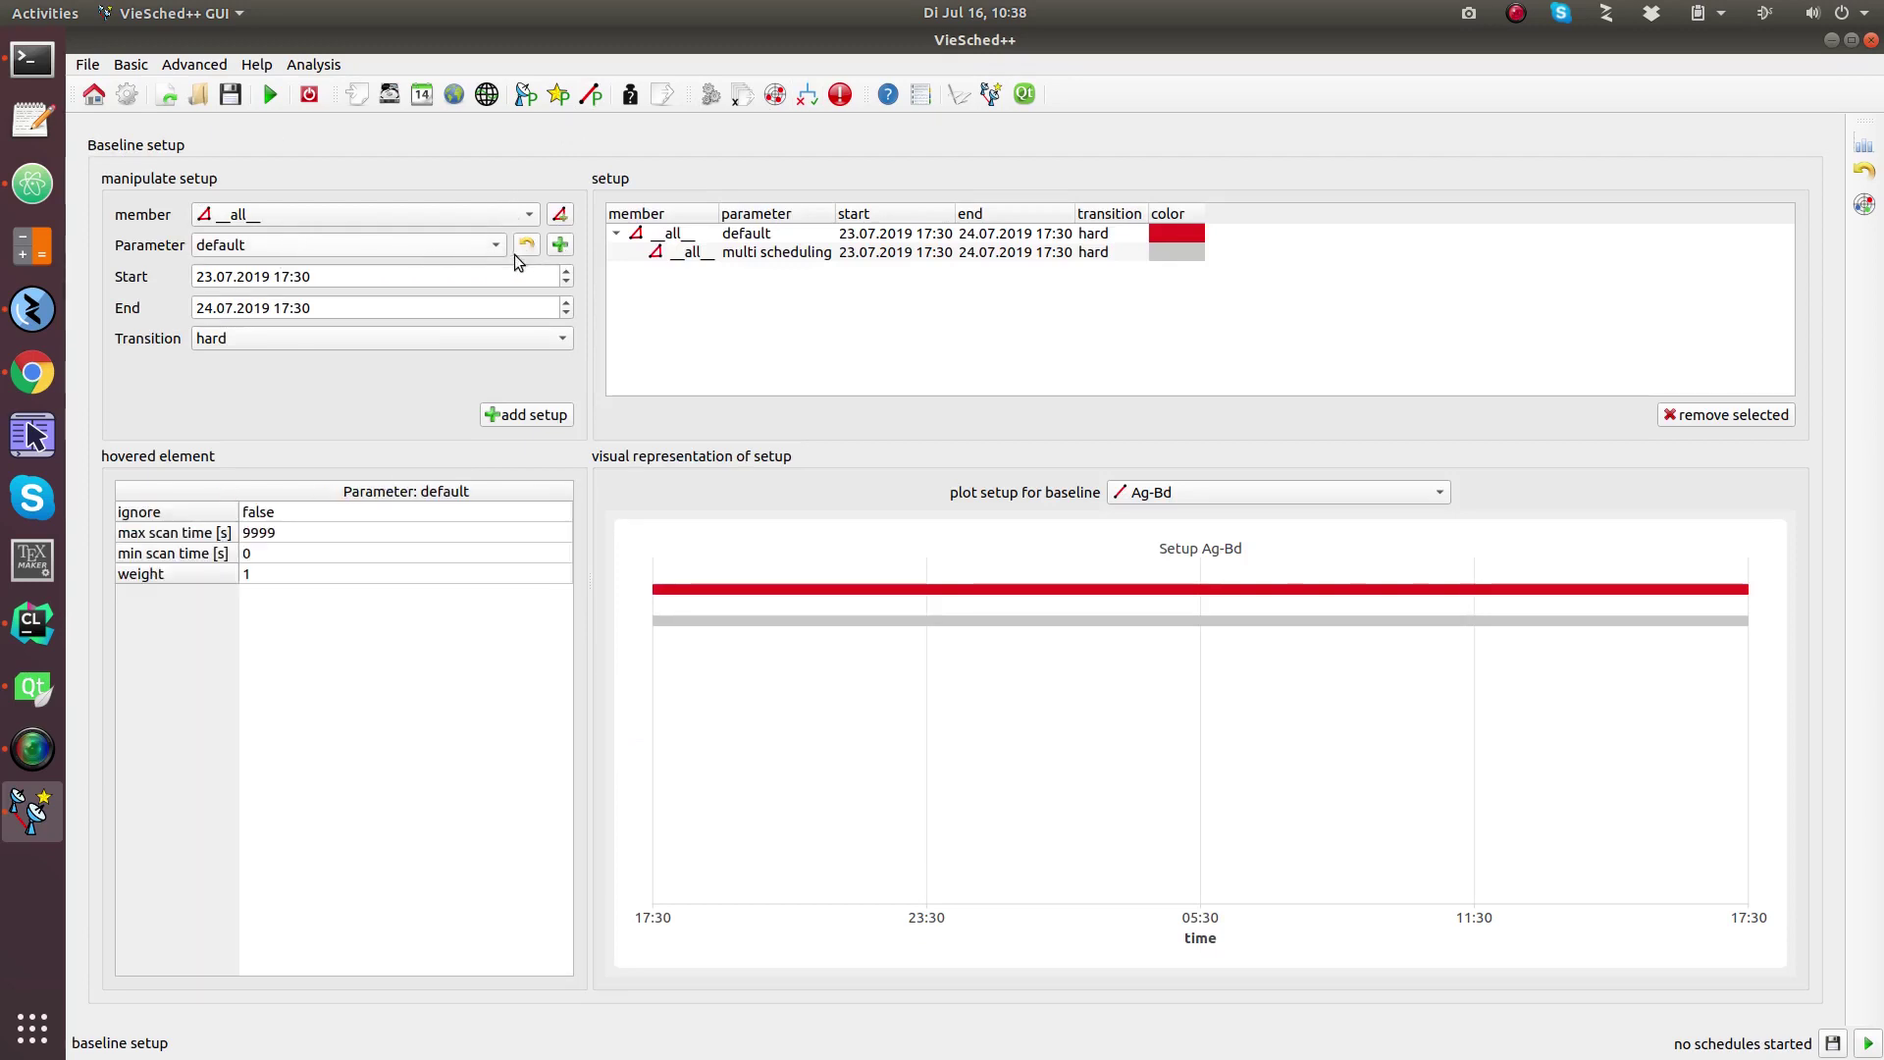
click(559, 245)
click(904, 753)
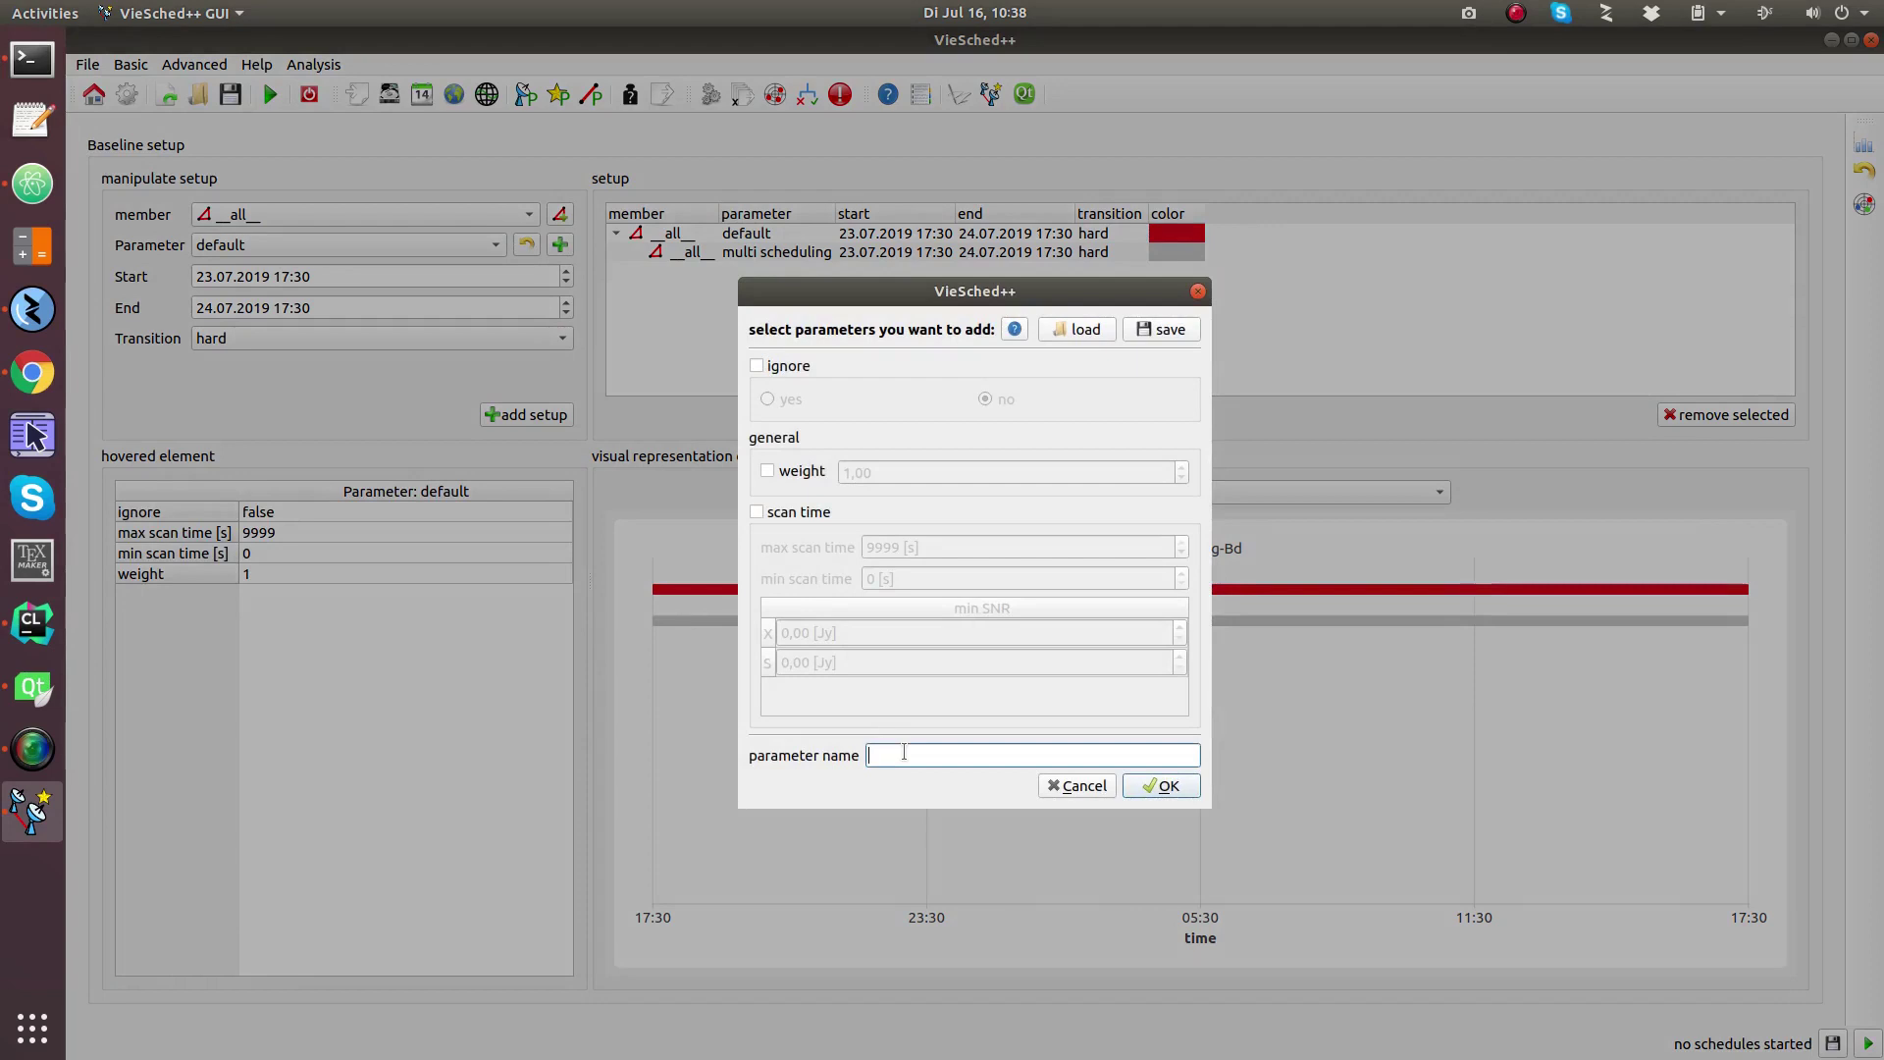
text(highSNR)
click(806, 522)
Set highSNR's minimum SNR to 25 for X band and 22 for S band and save the parameter set.
click(811, 632)
key(Tab)
text(8)
click(812, 632)
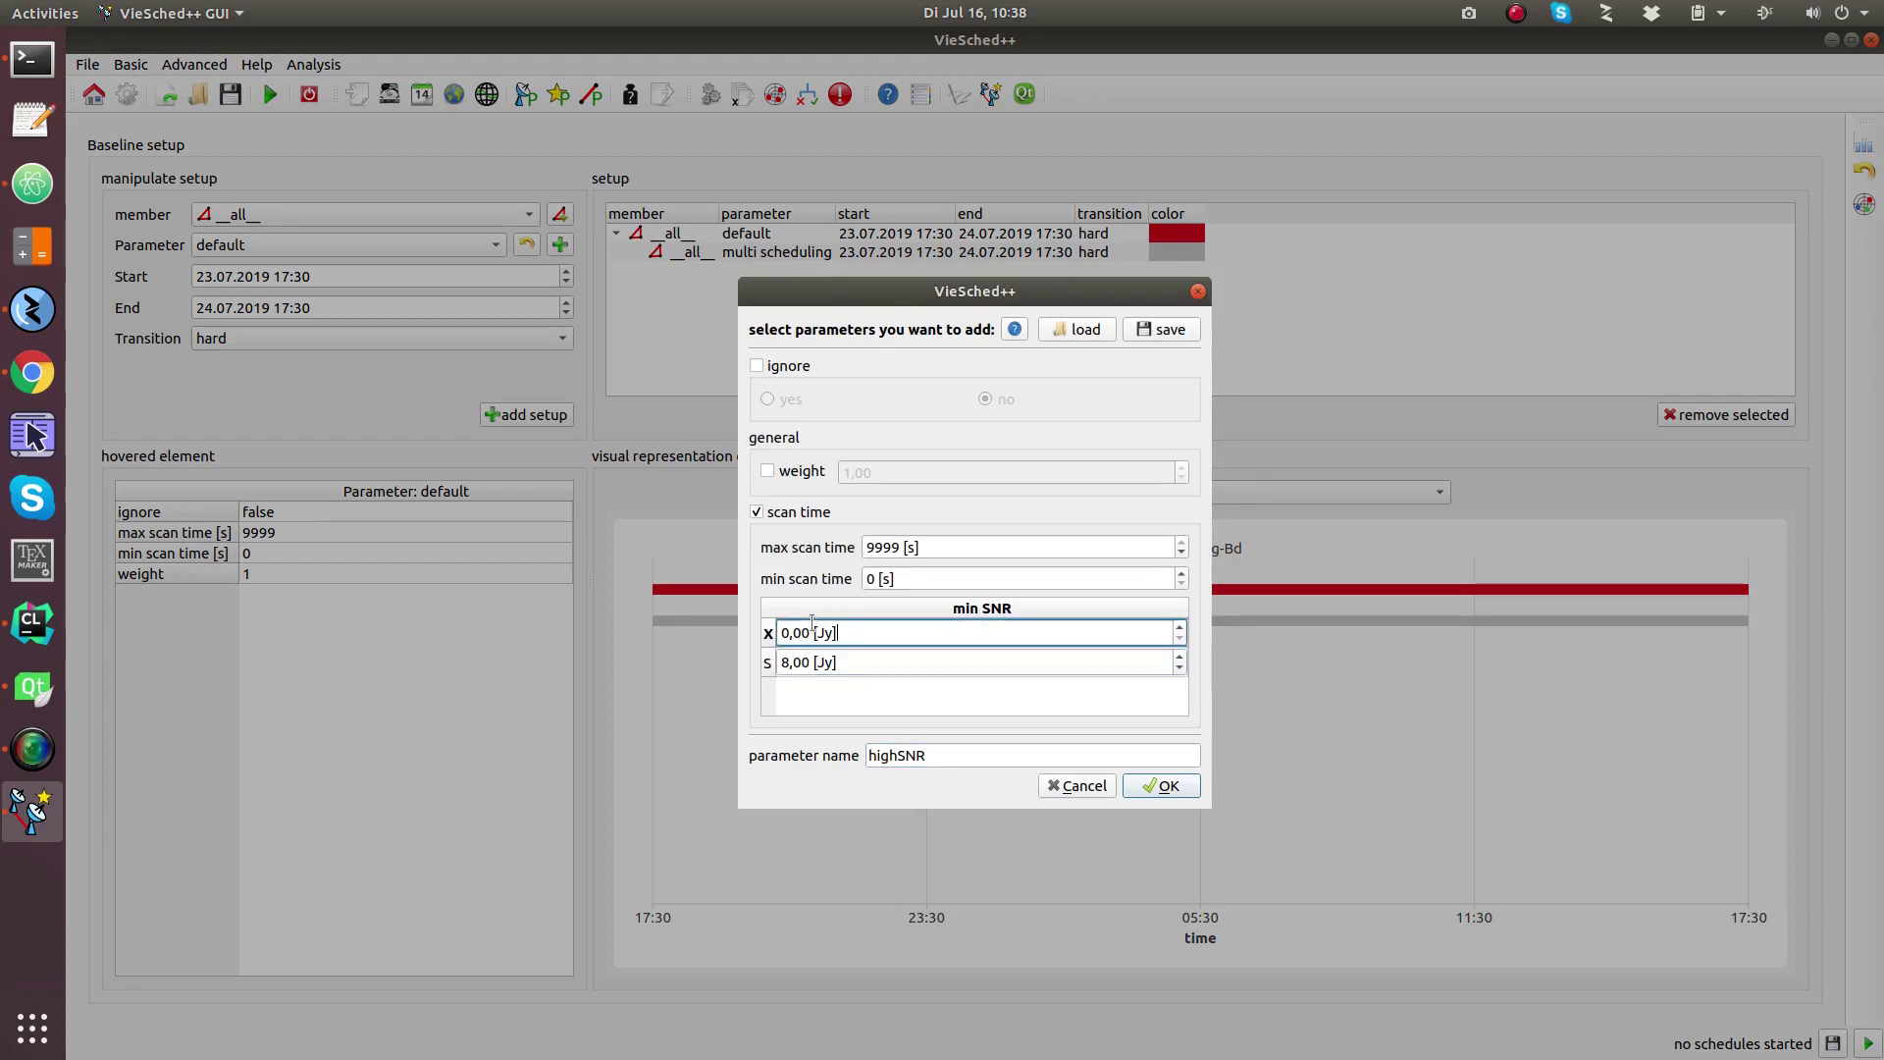
scroll(830, 631, up, 20)
scroll(830, 631, up, 1)
click(836, 662)
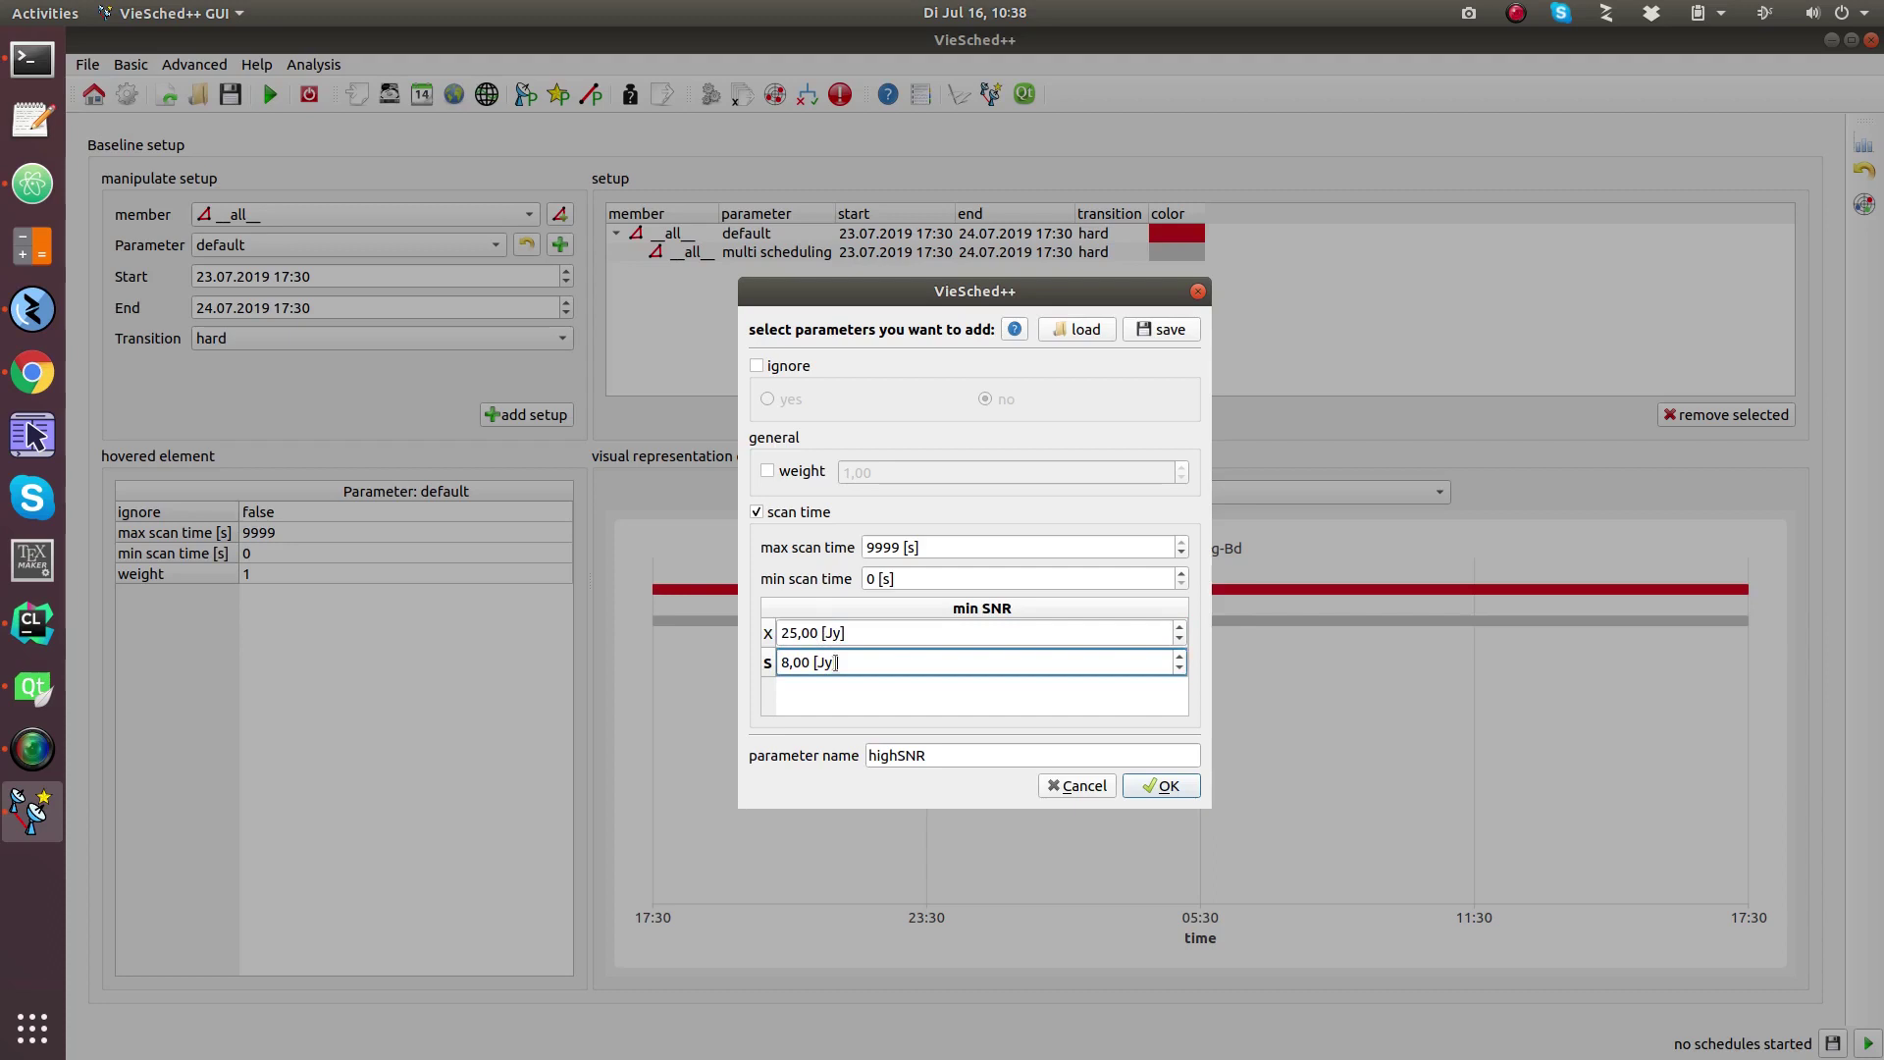
scroll(835, 663, up, 13)
scroll(835, 663, down, 1)
click(1158, 787)
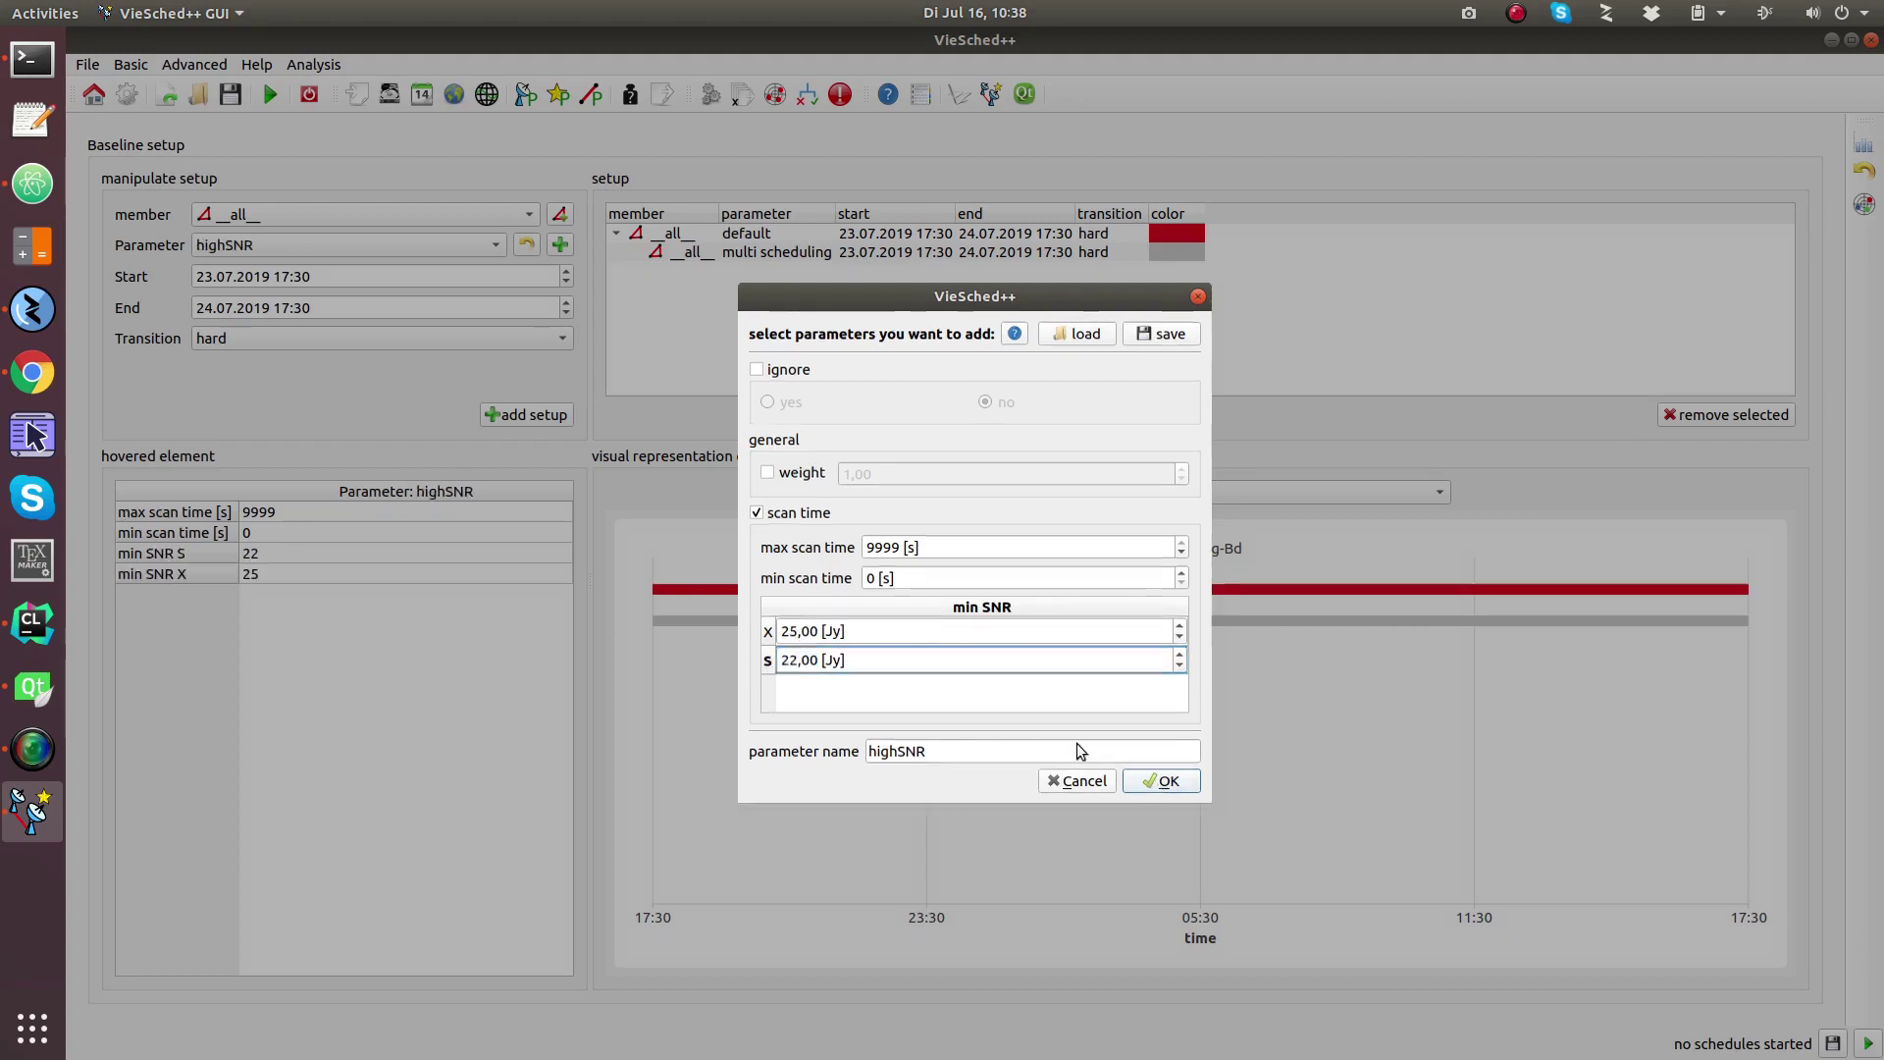
Add a baseline parameter set midSNR with scan time enabled, setting the minimum SNR to 23 for X and raising it for S.
click(562, 247)
click(945, 749)
text(midSNR)
click(822, 511)
click(837, 632)
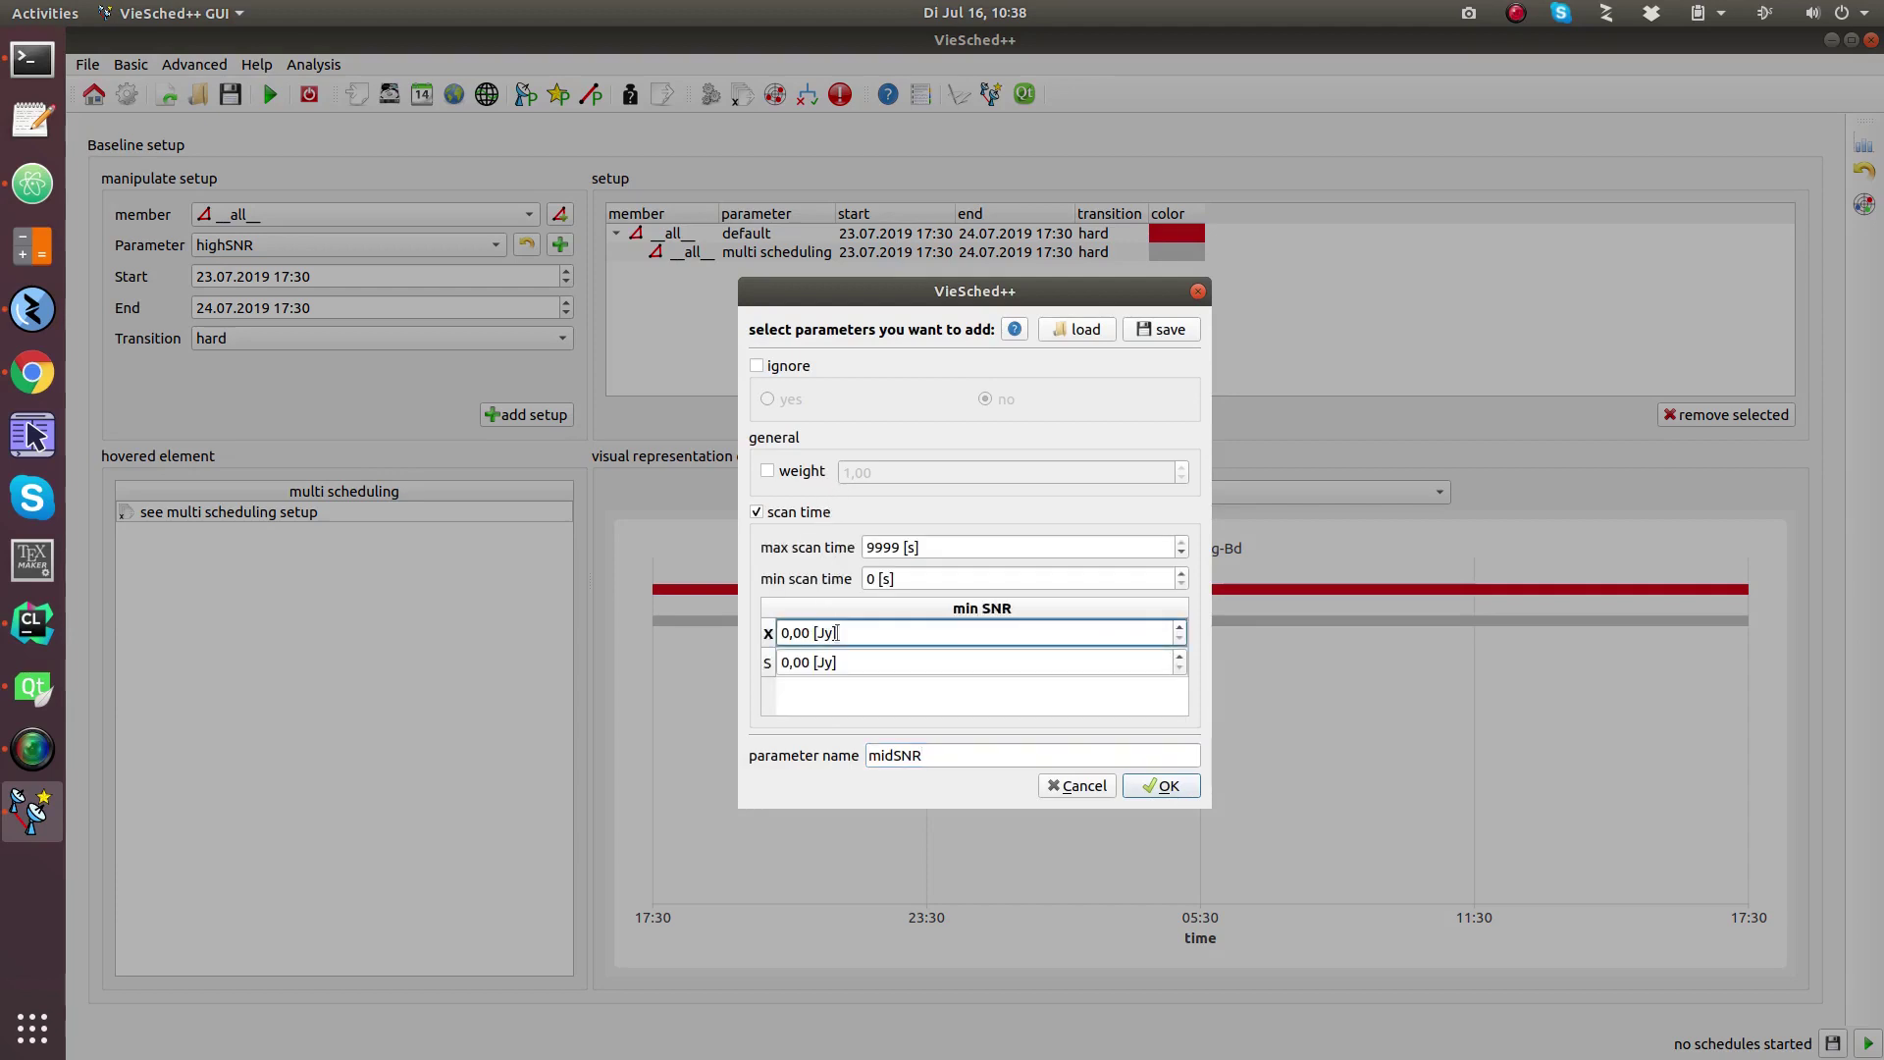
scroll(837, 633, up, 1)
scroll(837, 632, up, 13)
click(855, 663)
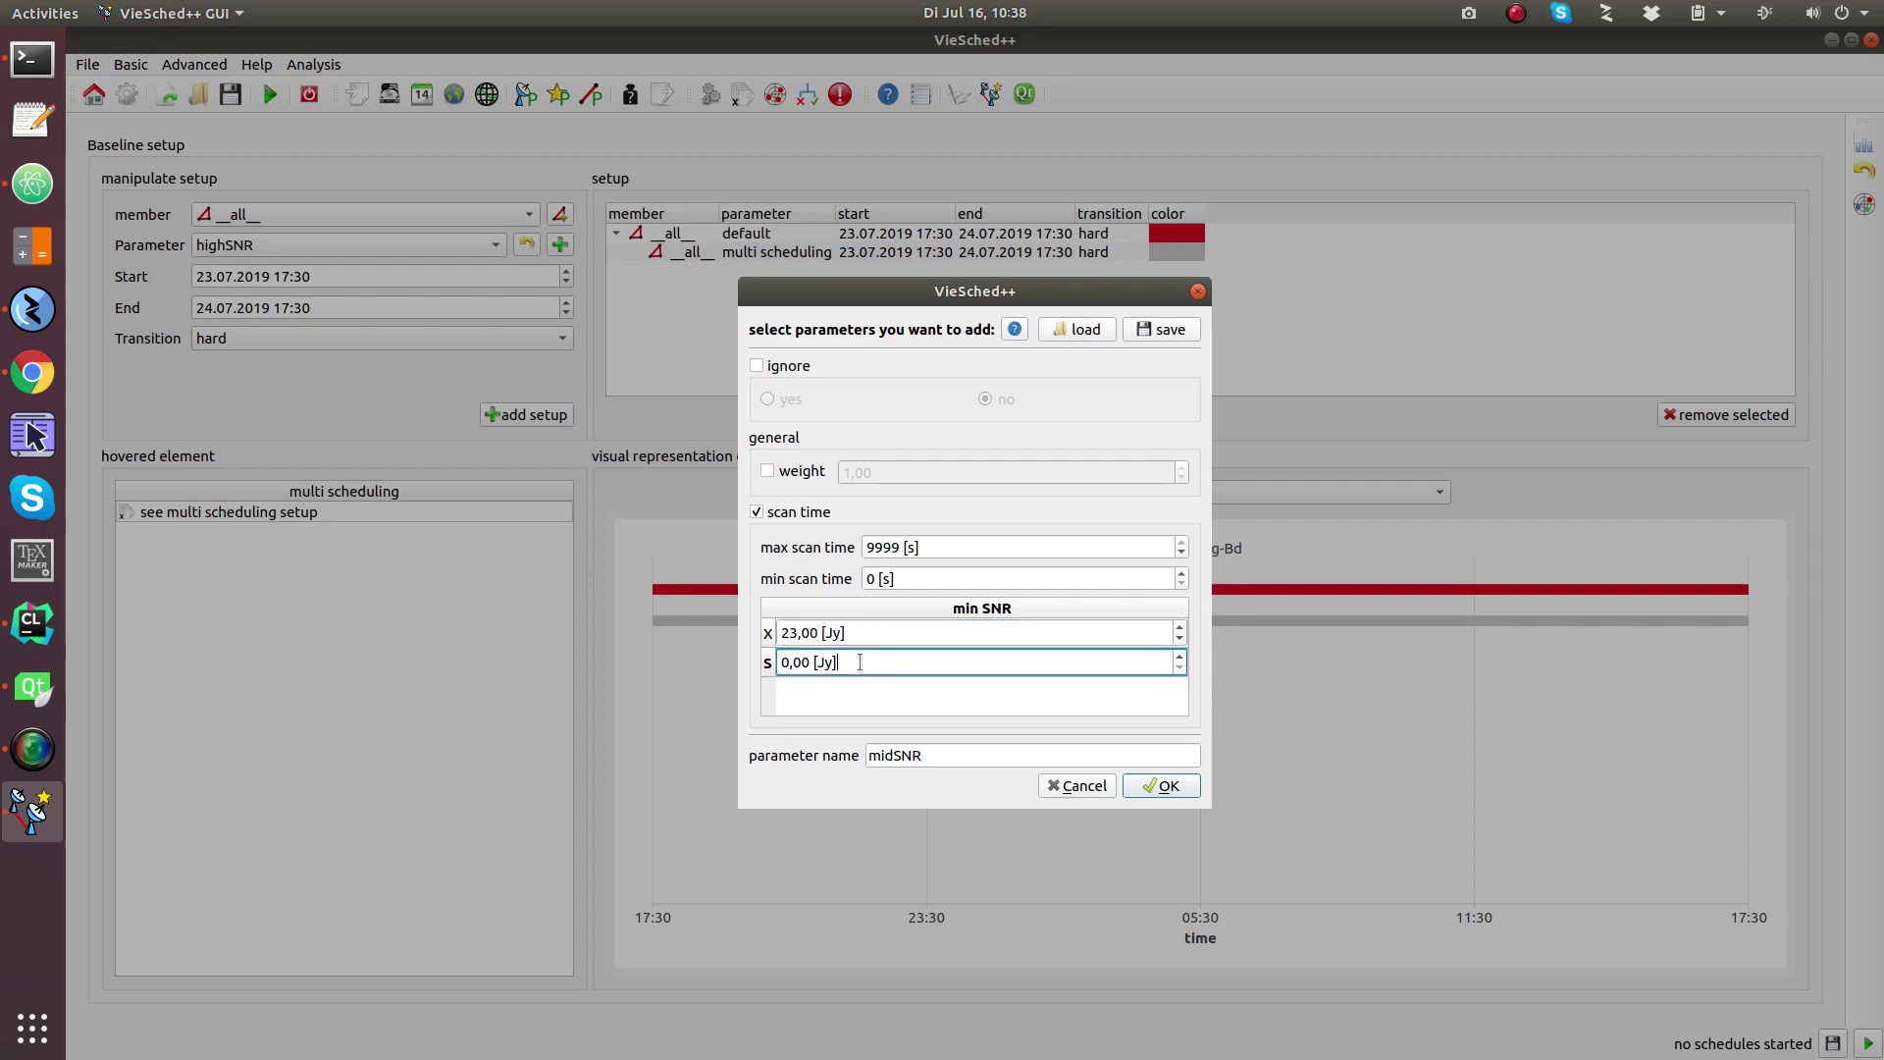
scroll(866, 661, up, 20)
click(1144, 789)
Add a baseline parameter set lowSNR with scan time enabled and minimum SNR of 20 for X and 16 for S.
click(560, 244)
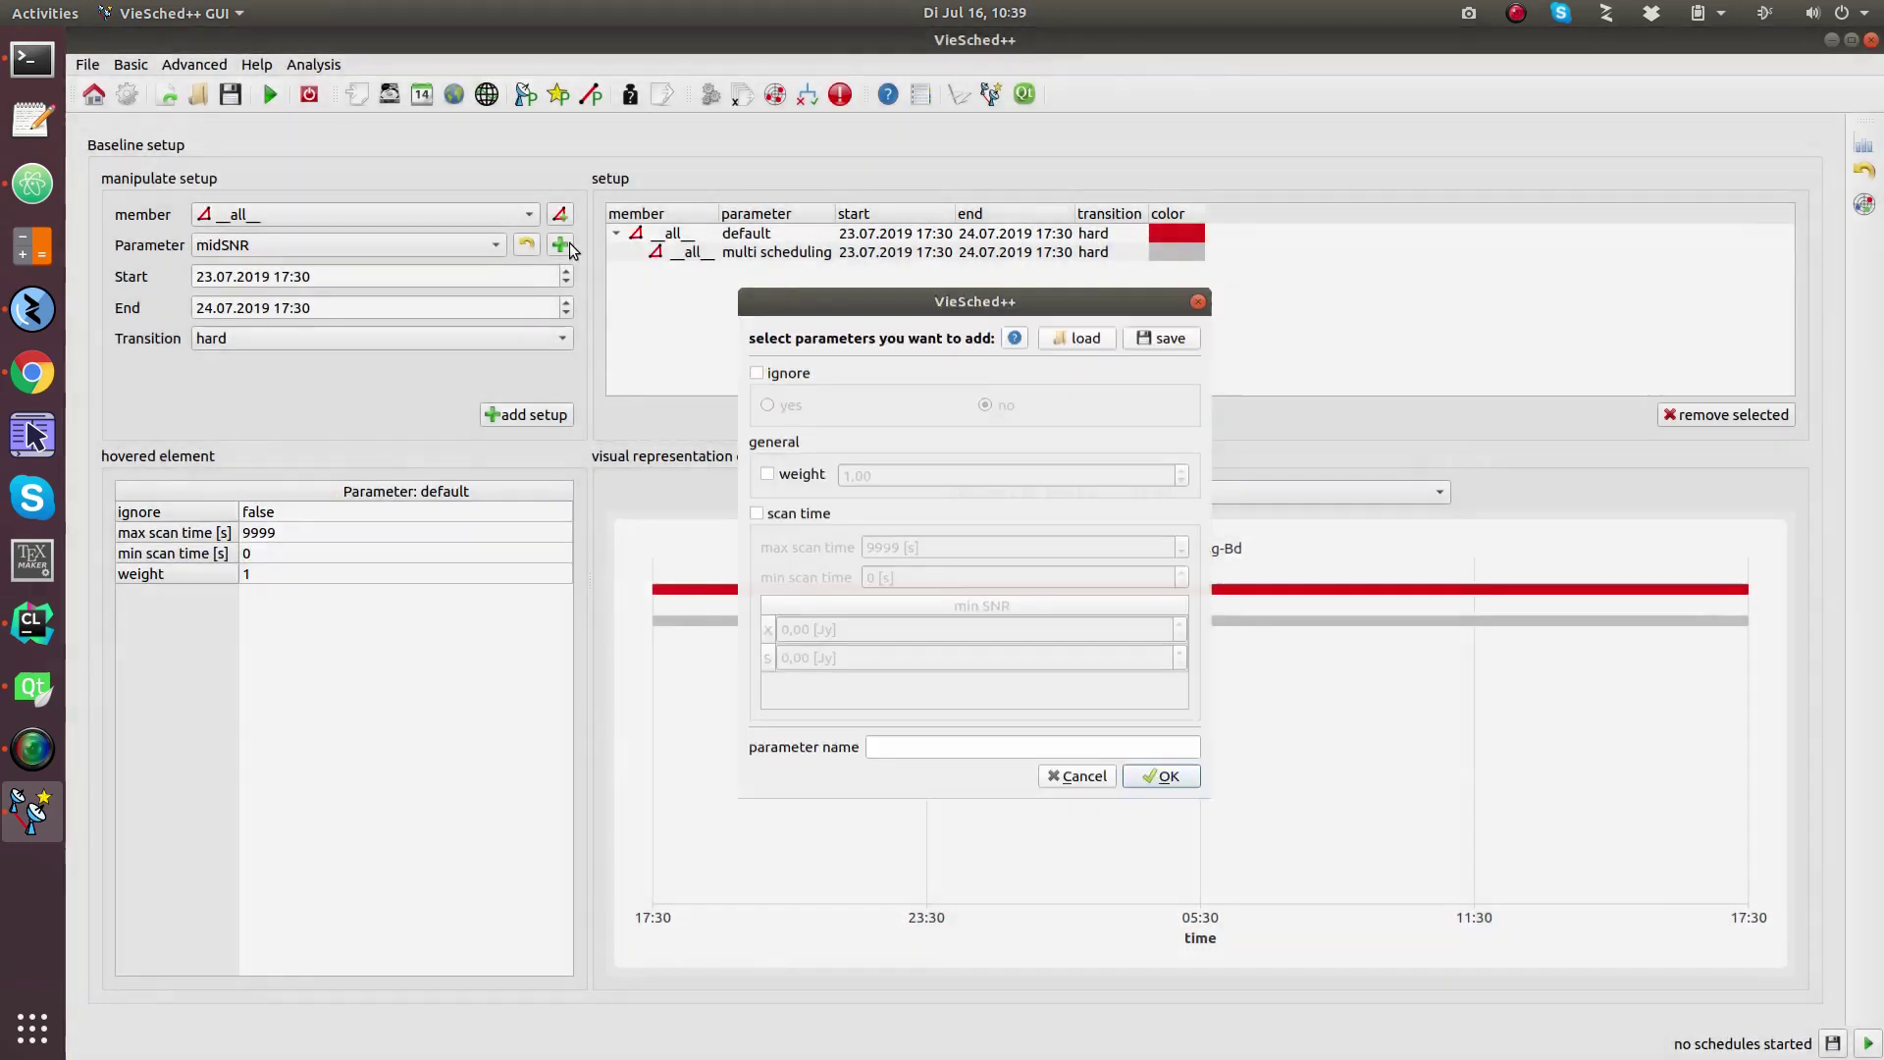
click(806, 512)
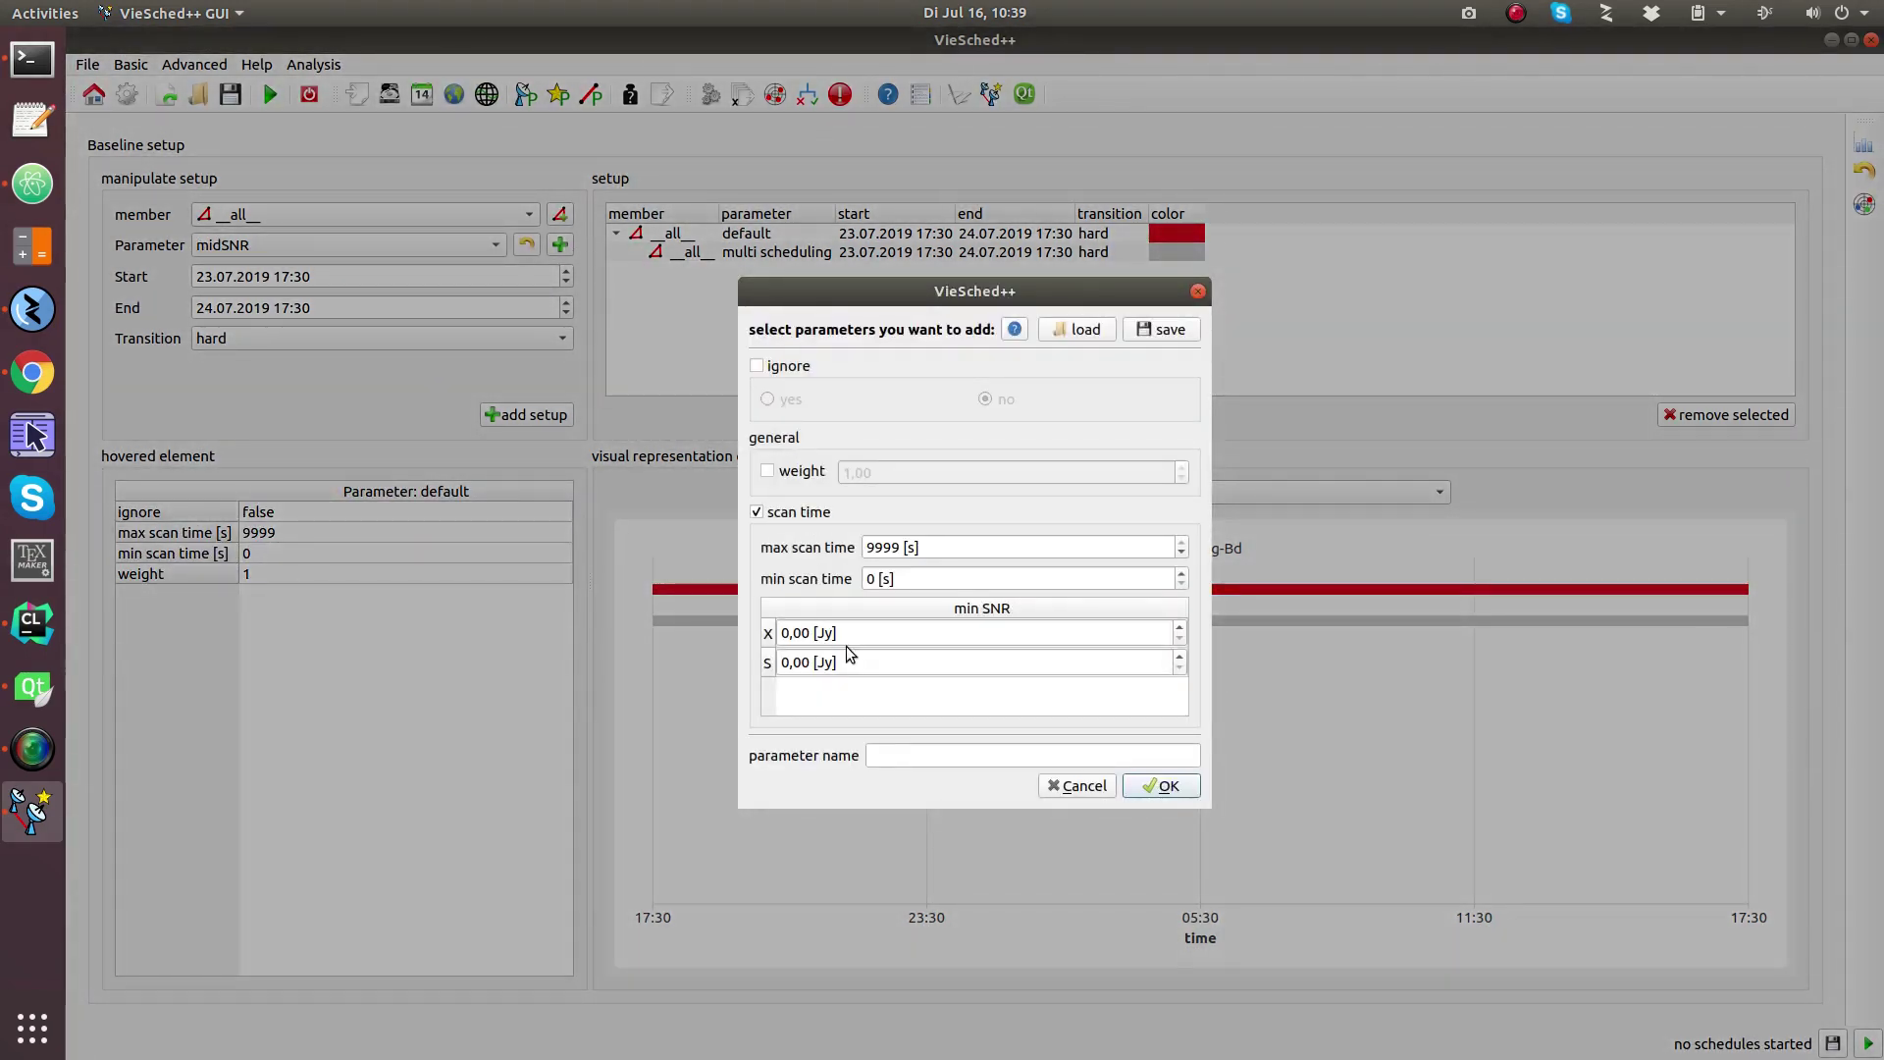
scroll(869, 633, up, 11)
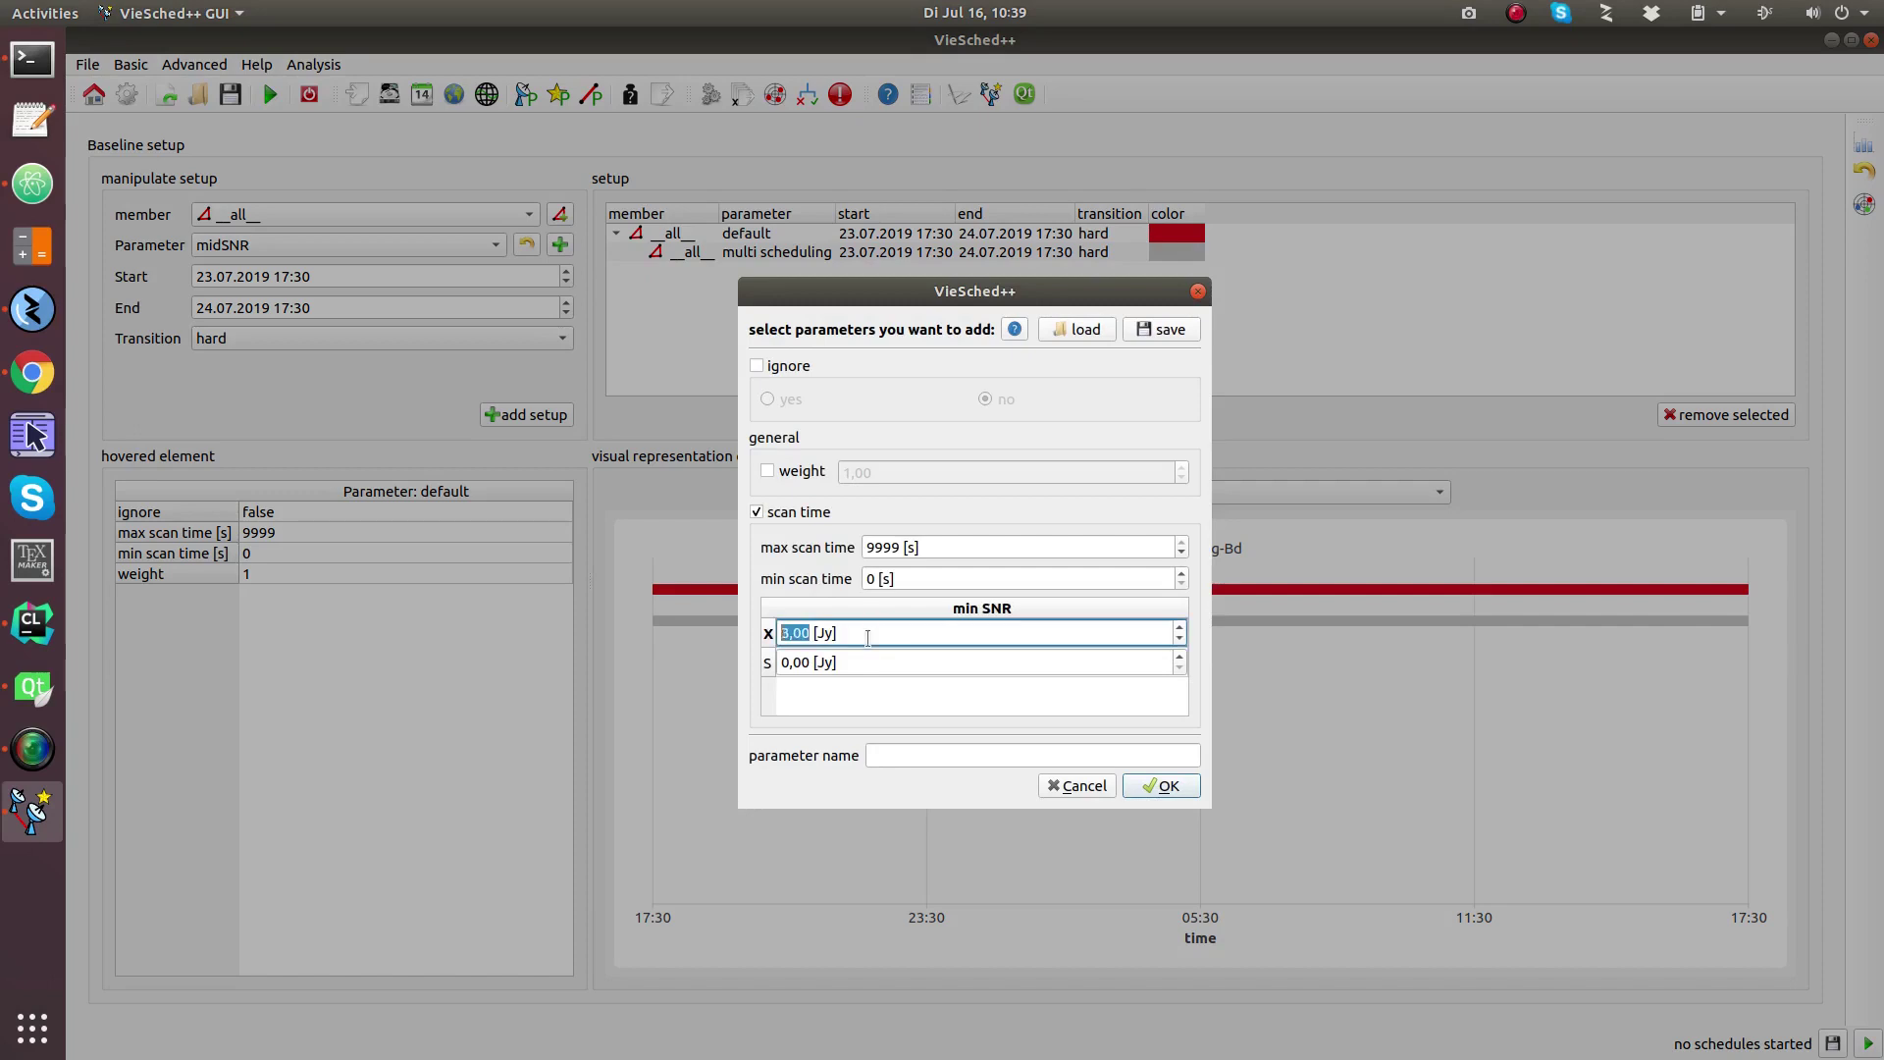
scroll(867, 638, up, 1)
scroll(877, 665, up, 12)
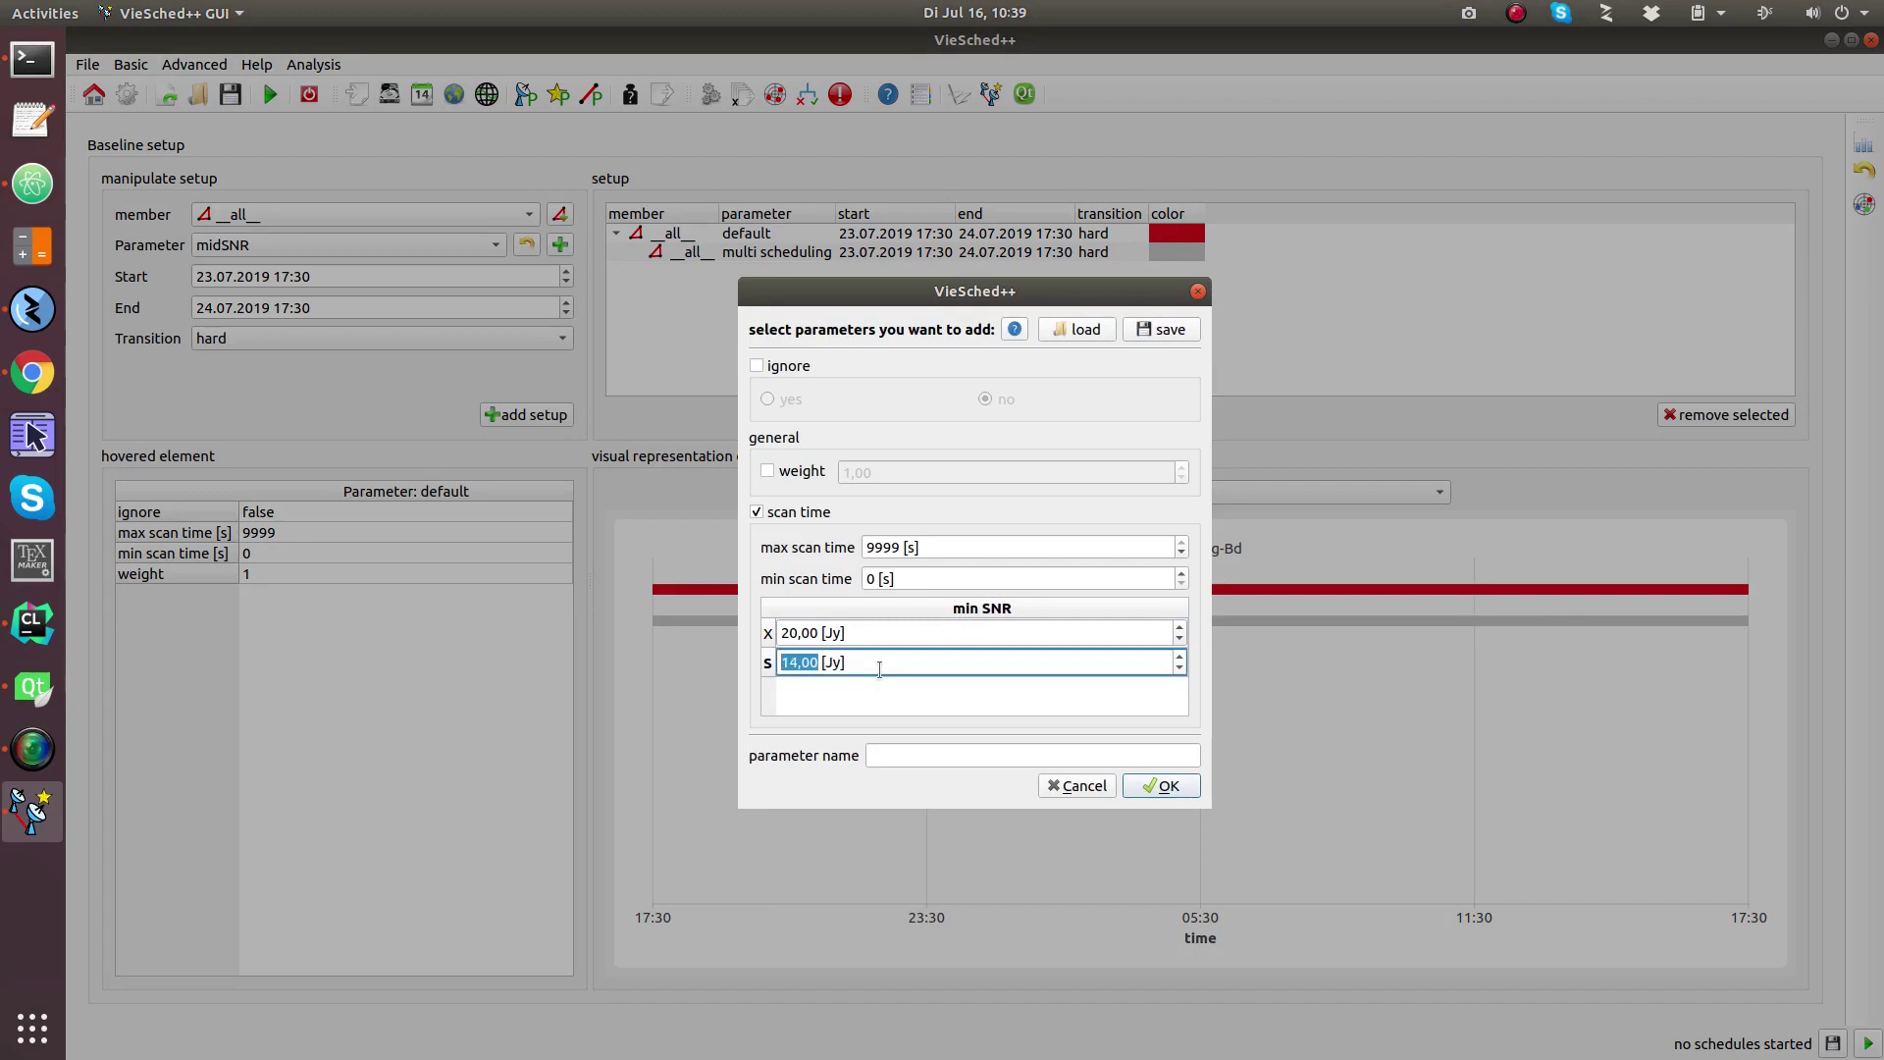
scroll(879, 670, up, 1)
click(912, 757)
text(lowSNR)
key(Return)
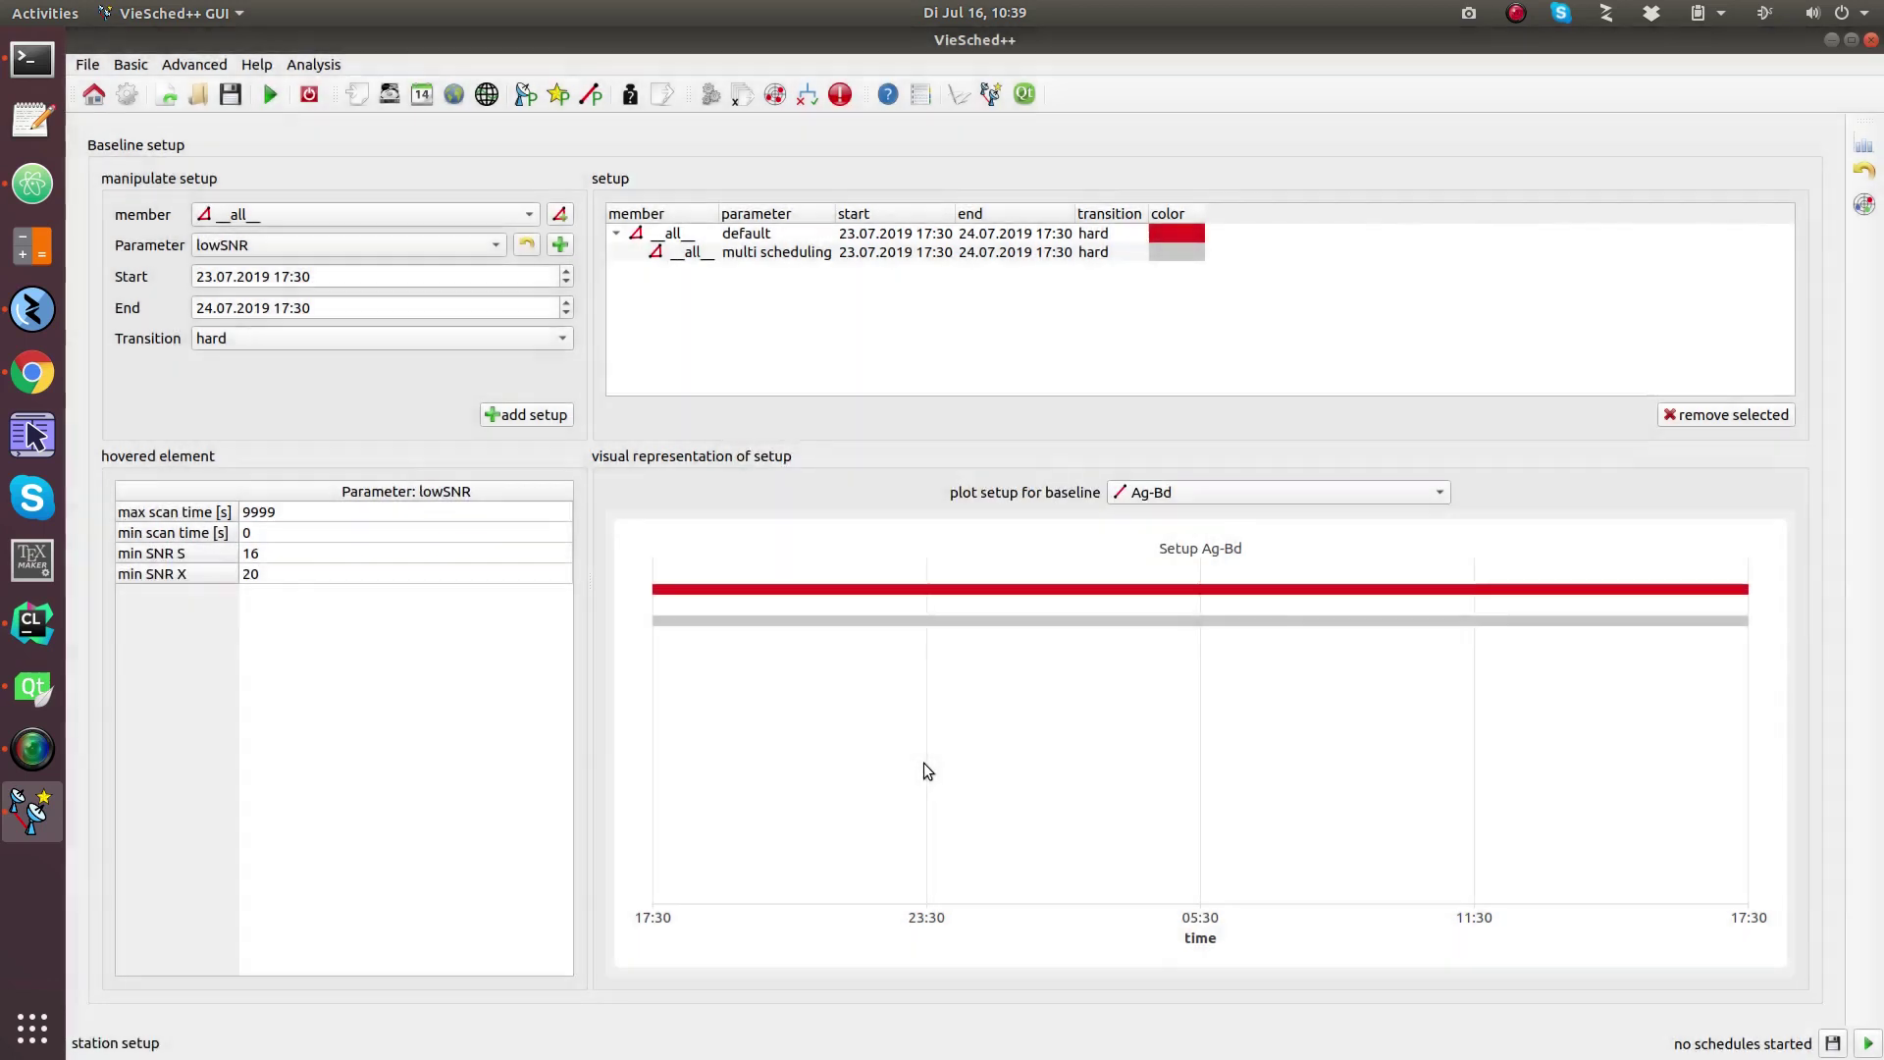
Create a baseline group named lowSNR and add all baselines containing station Ag to it.
click(559, 214)
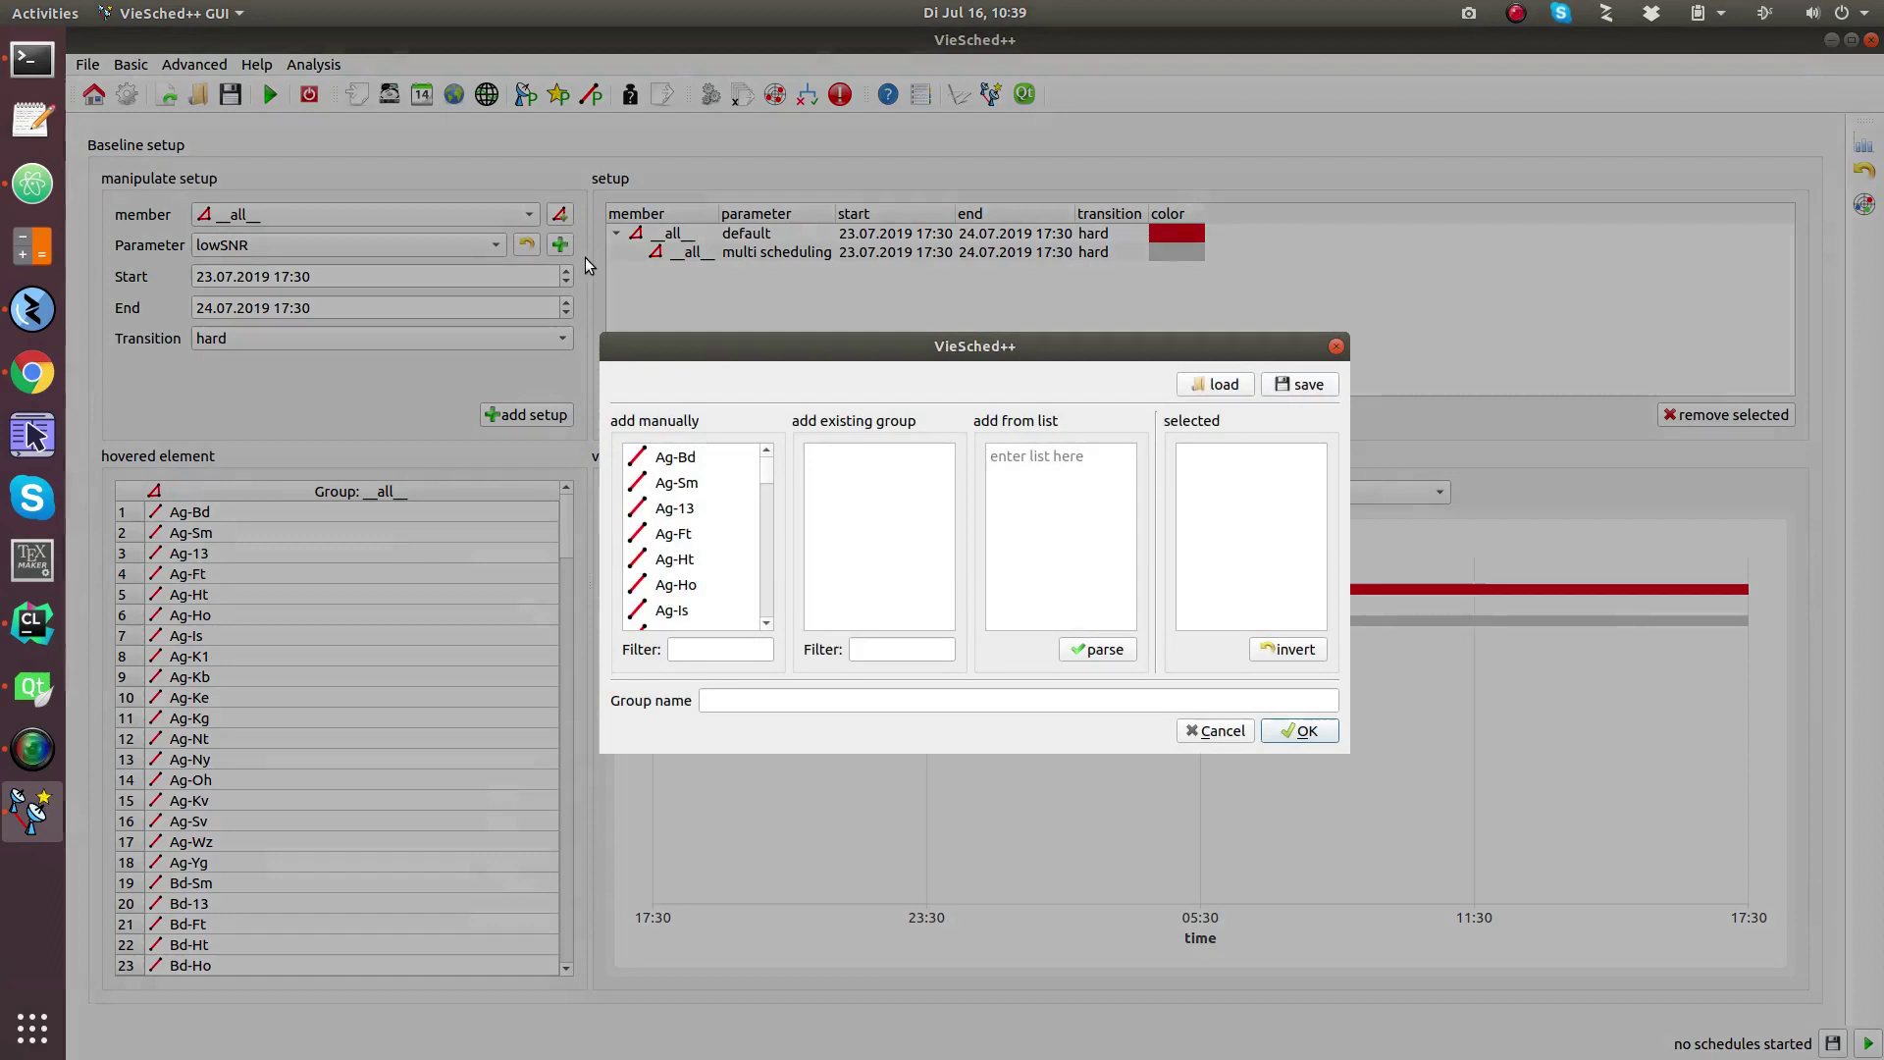
click(718, 647)
click(734, 700)
text(lowSNR)
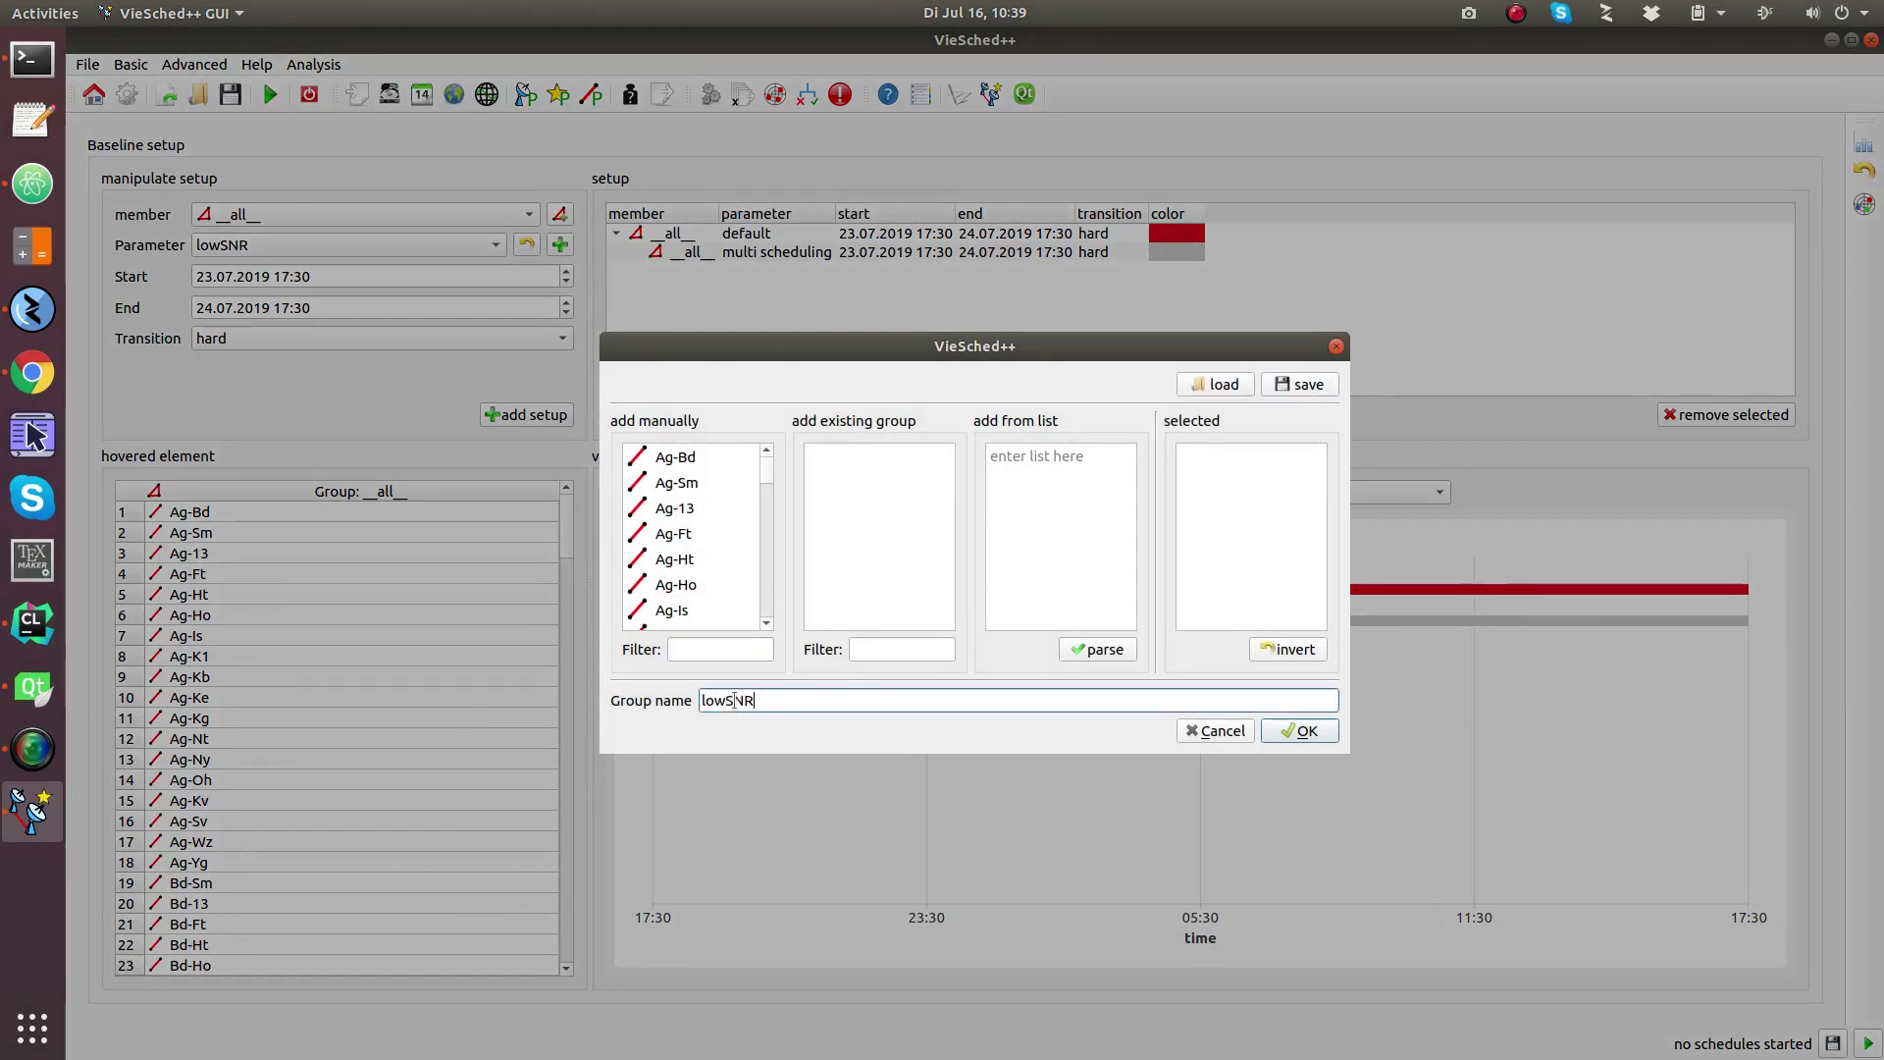
click(746, 650)
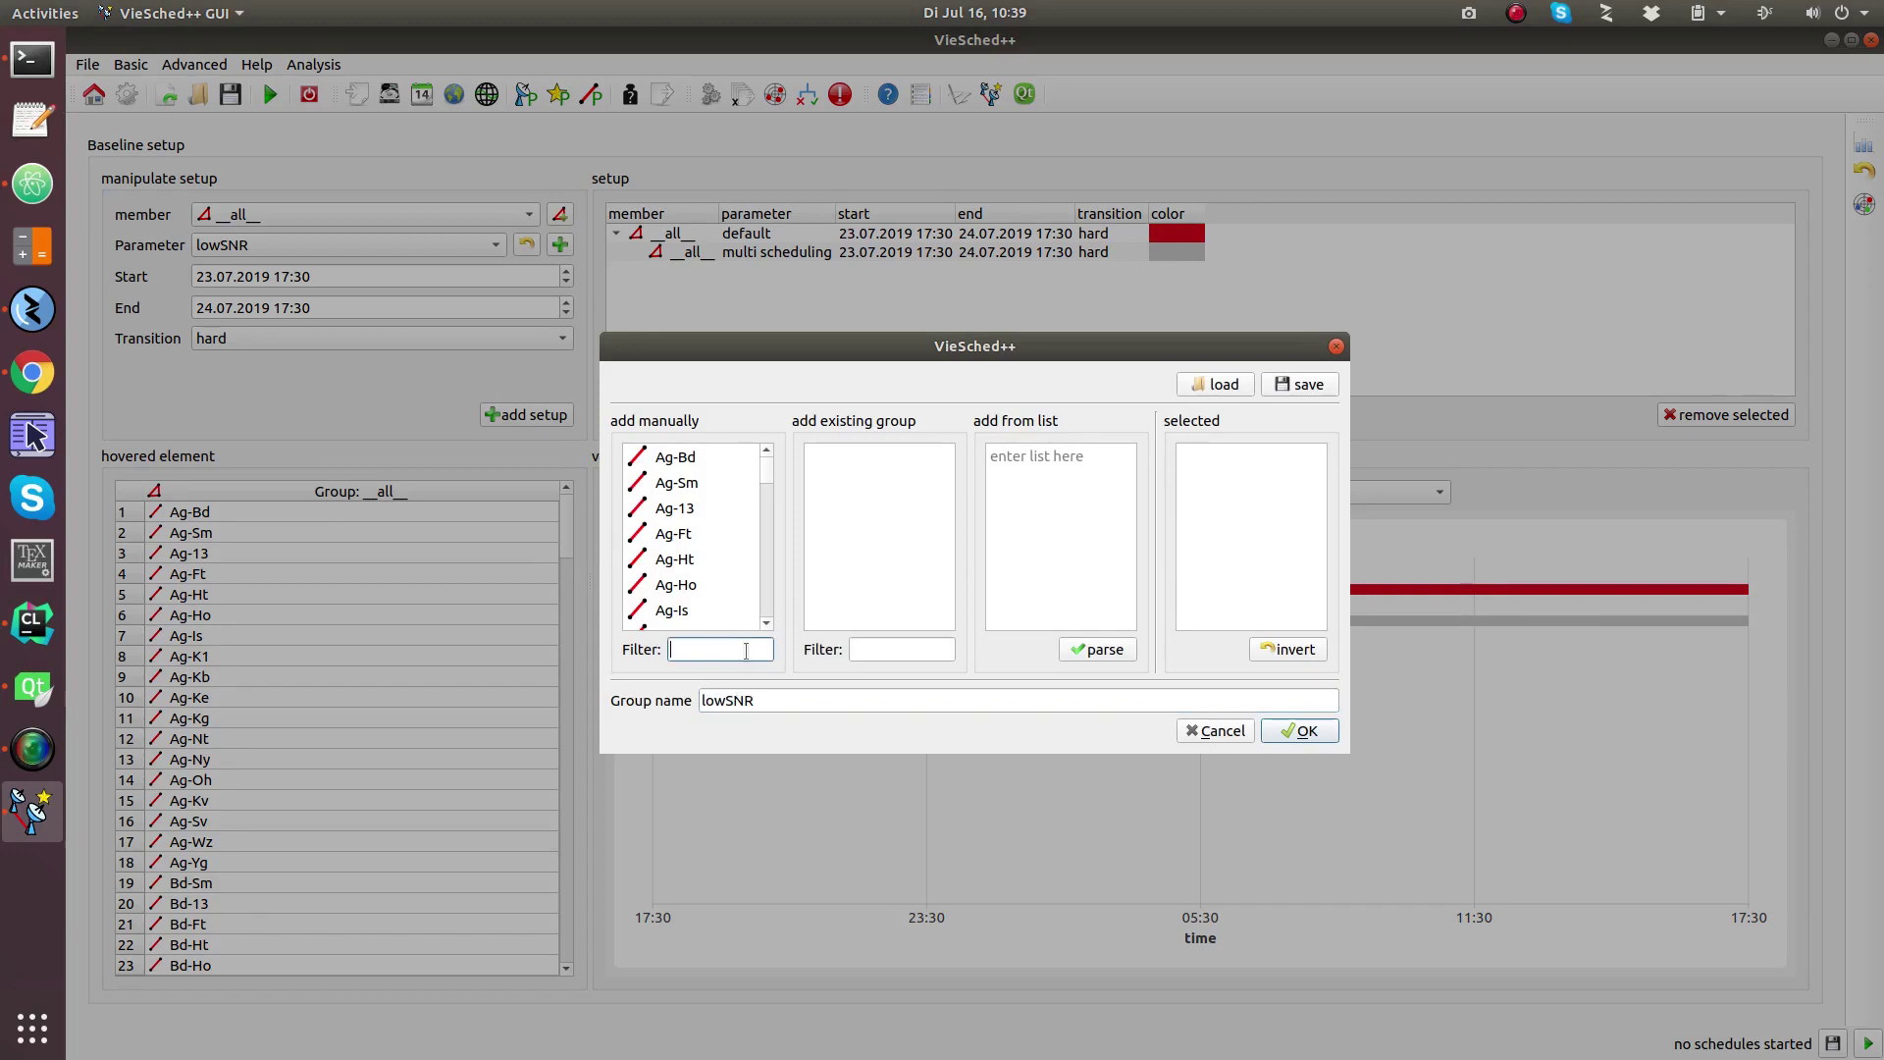
text(ag)
click(702, 458)
scroll(704, 485, down, 4)
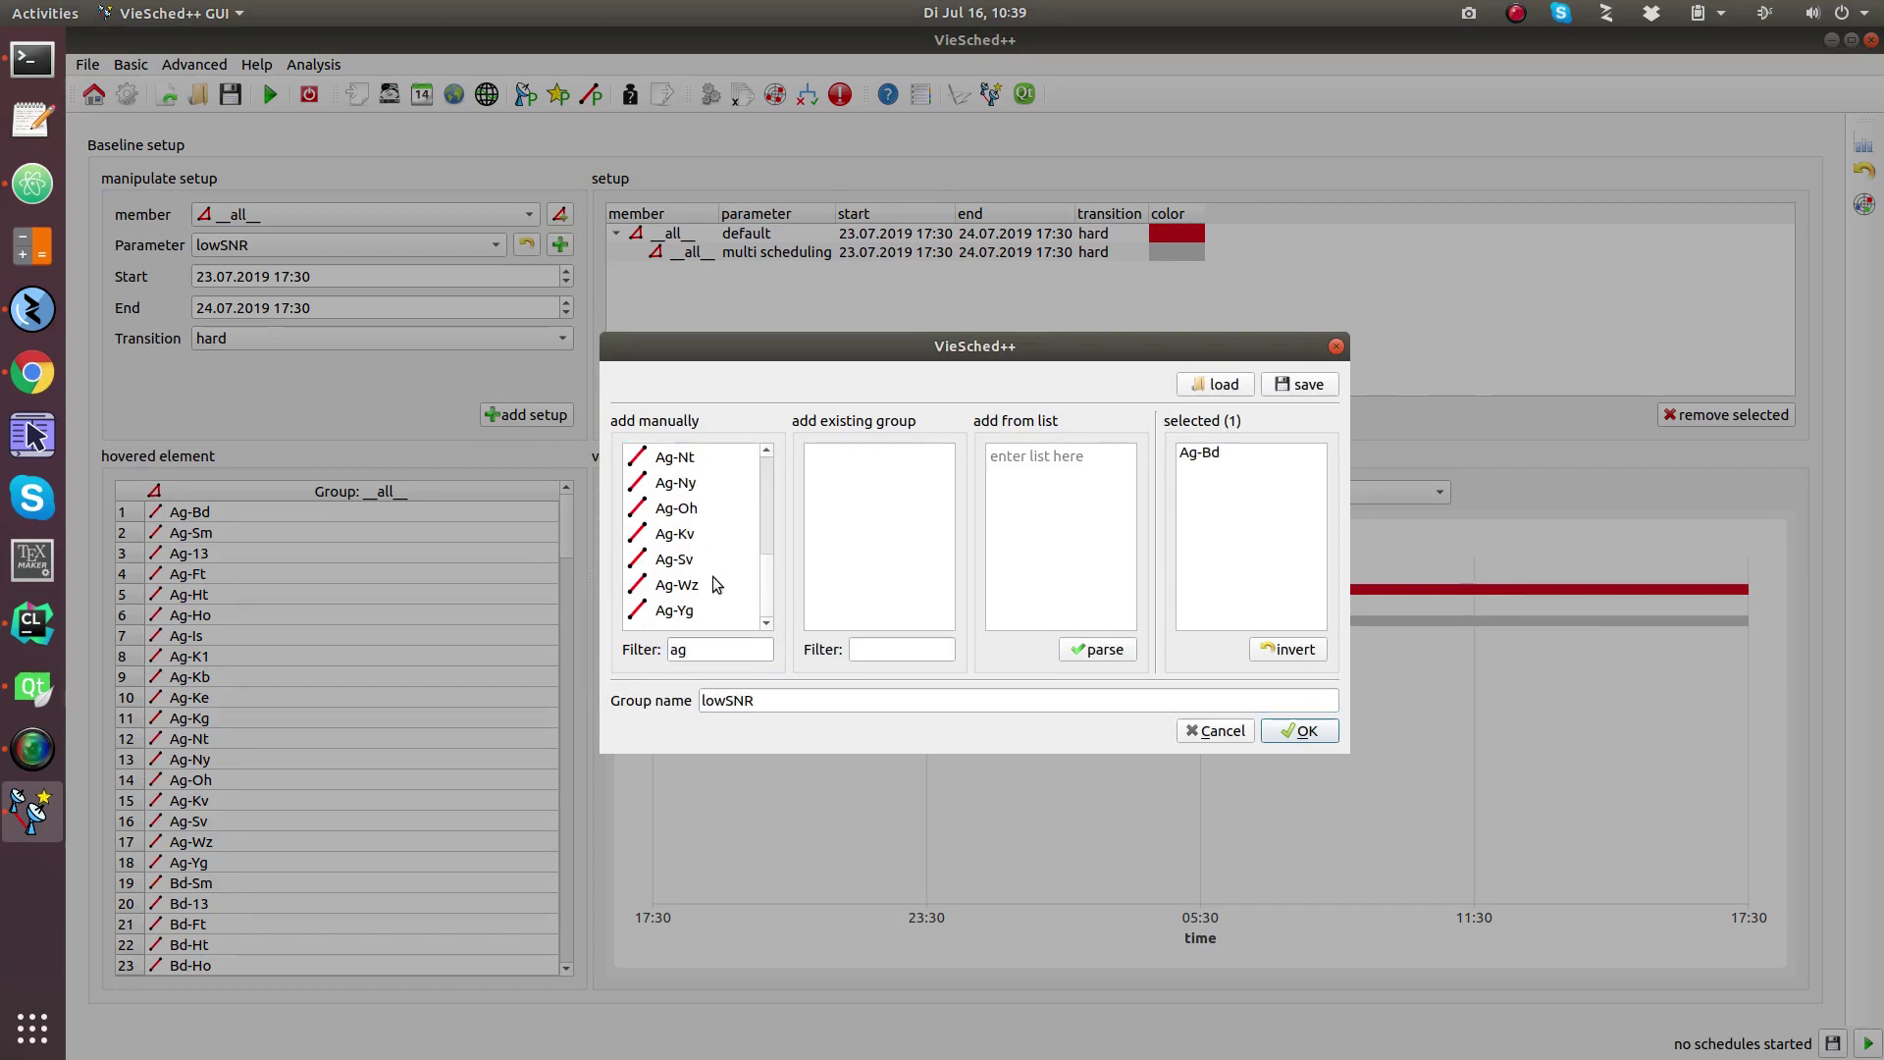
shift+click(700, 610)
Add all baselines containing station Oh to the lowSNR group.
double_click(734, 656)
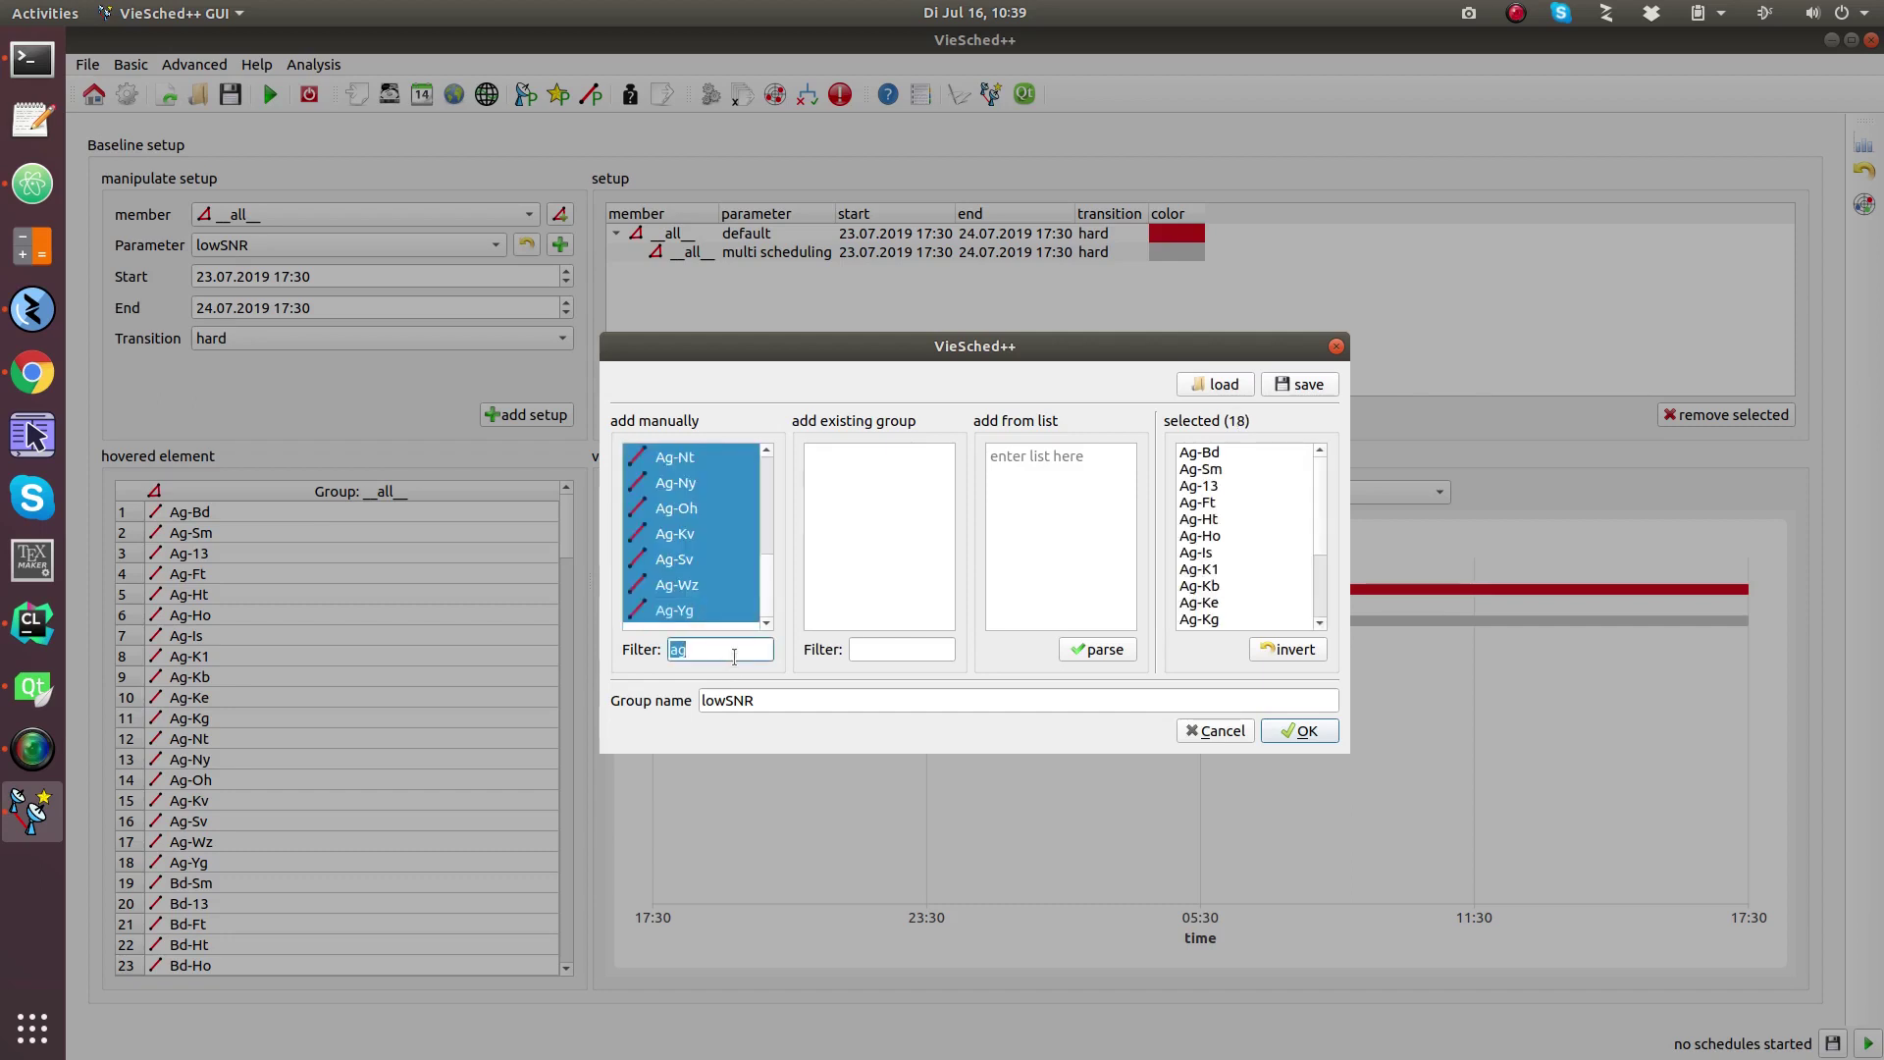
text(oh)
click(687, 458)
scroll(702, 510, down, 4)
shift+click(702, 610)
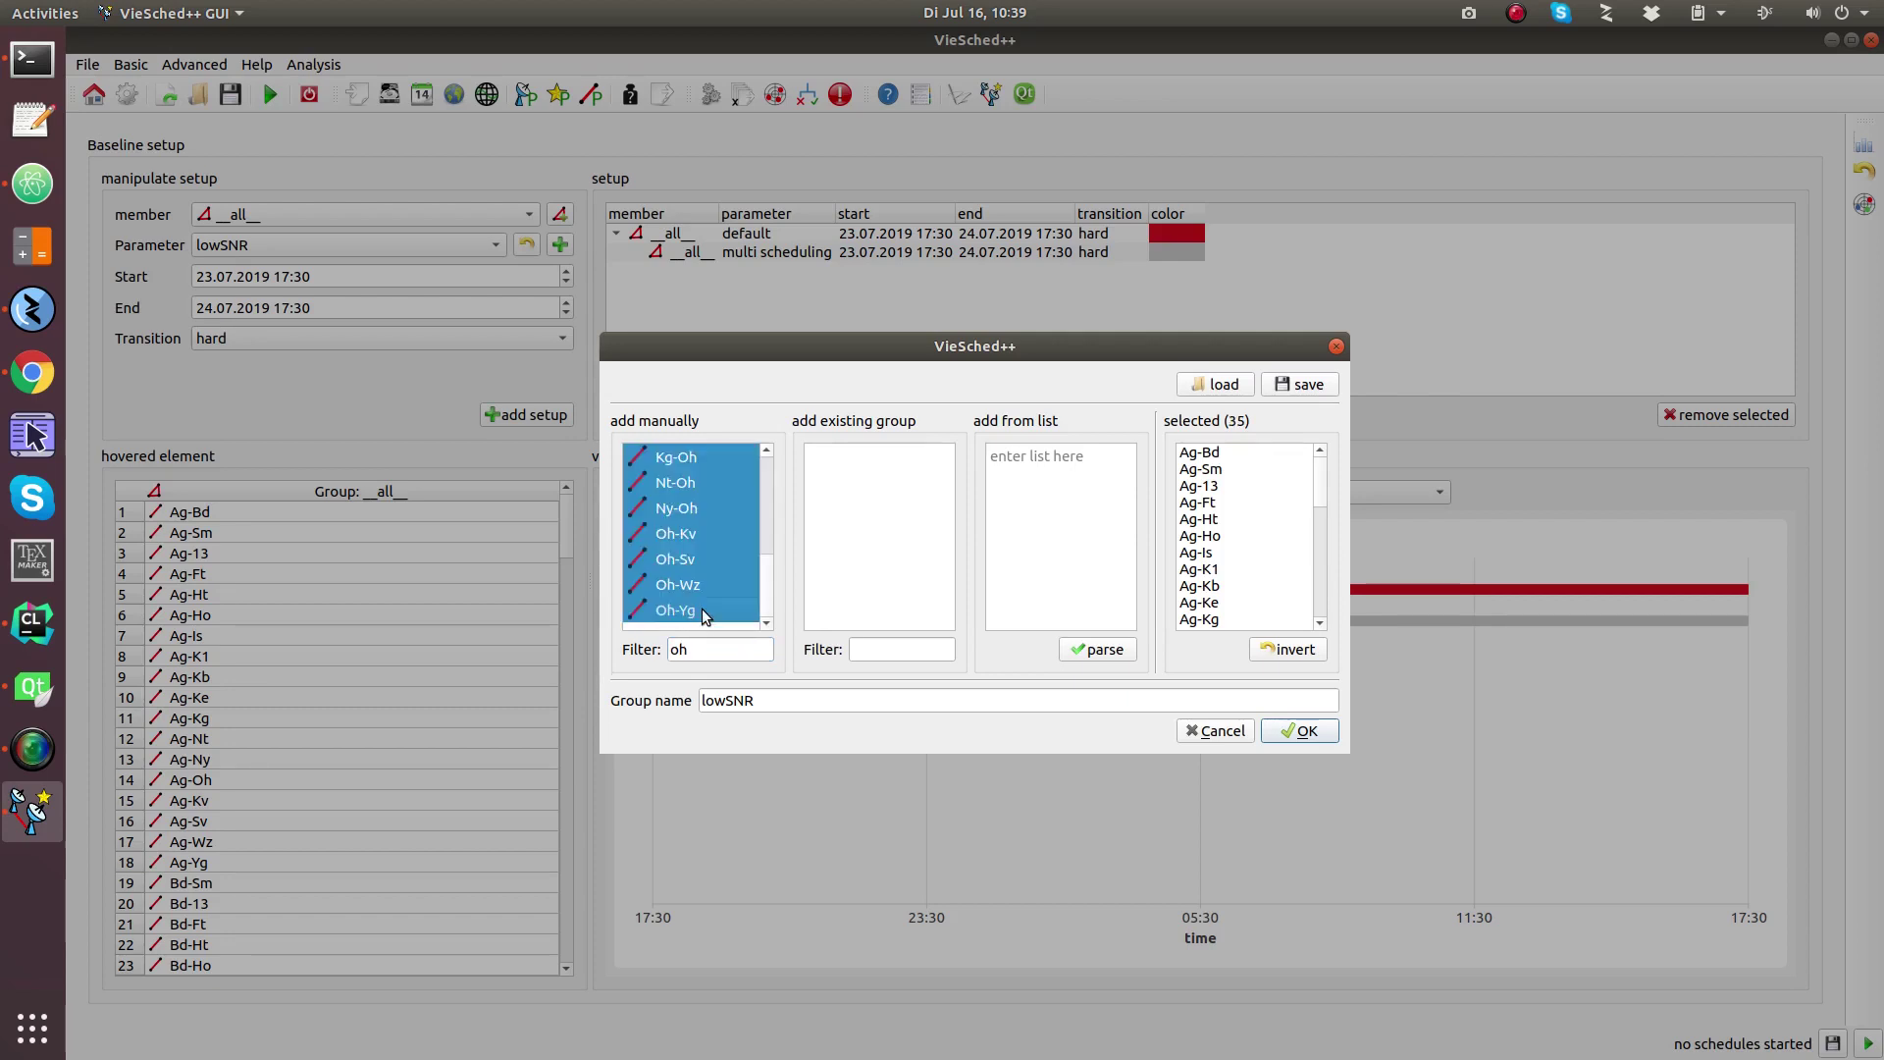
Add all baselines containing station K1 to the lowSNR group.
double_click(720, 652)
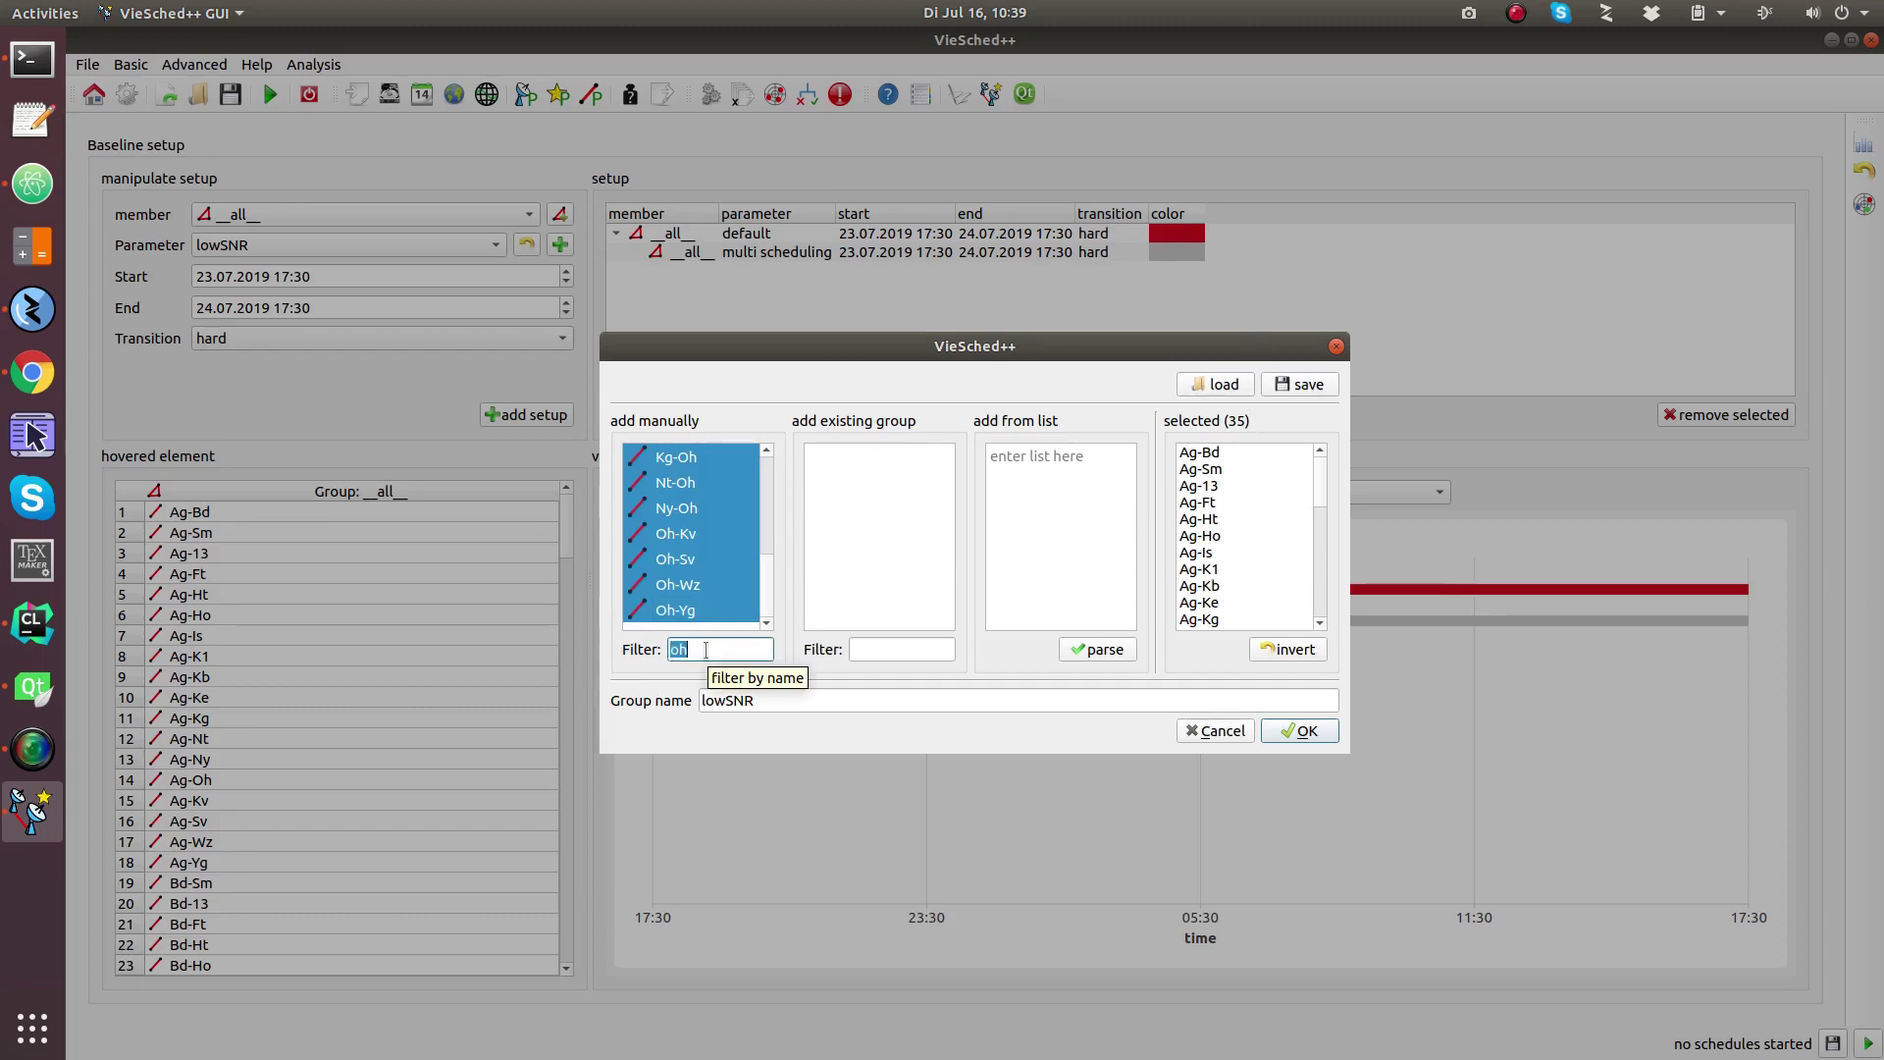
text(k1)
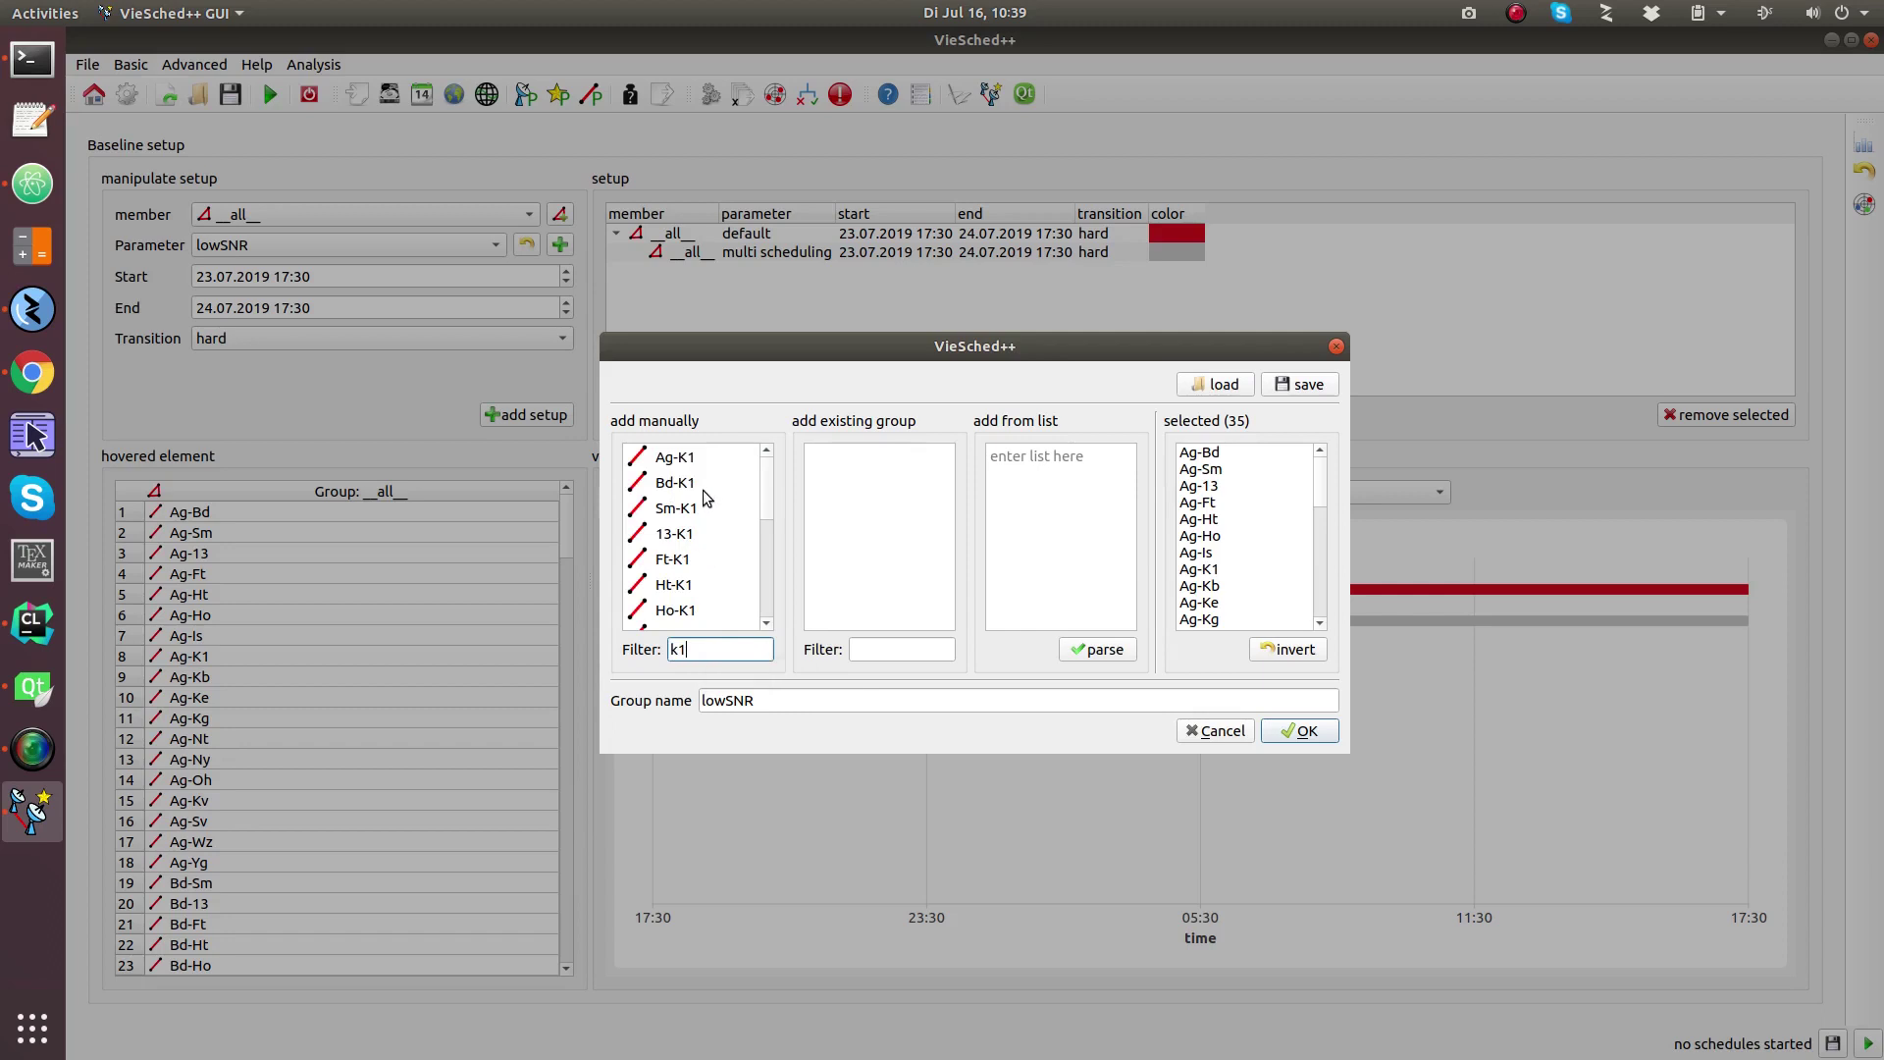
click(704, 459)
scroll(703, 486, down, 4)
shift+click(704, 609)
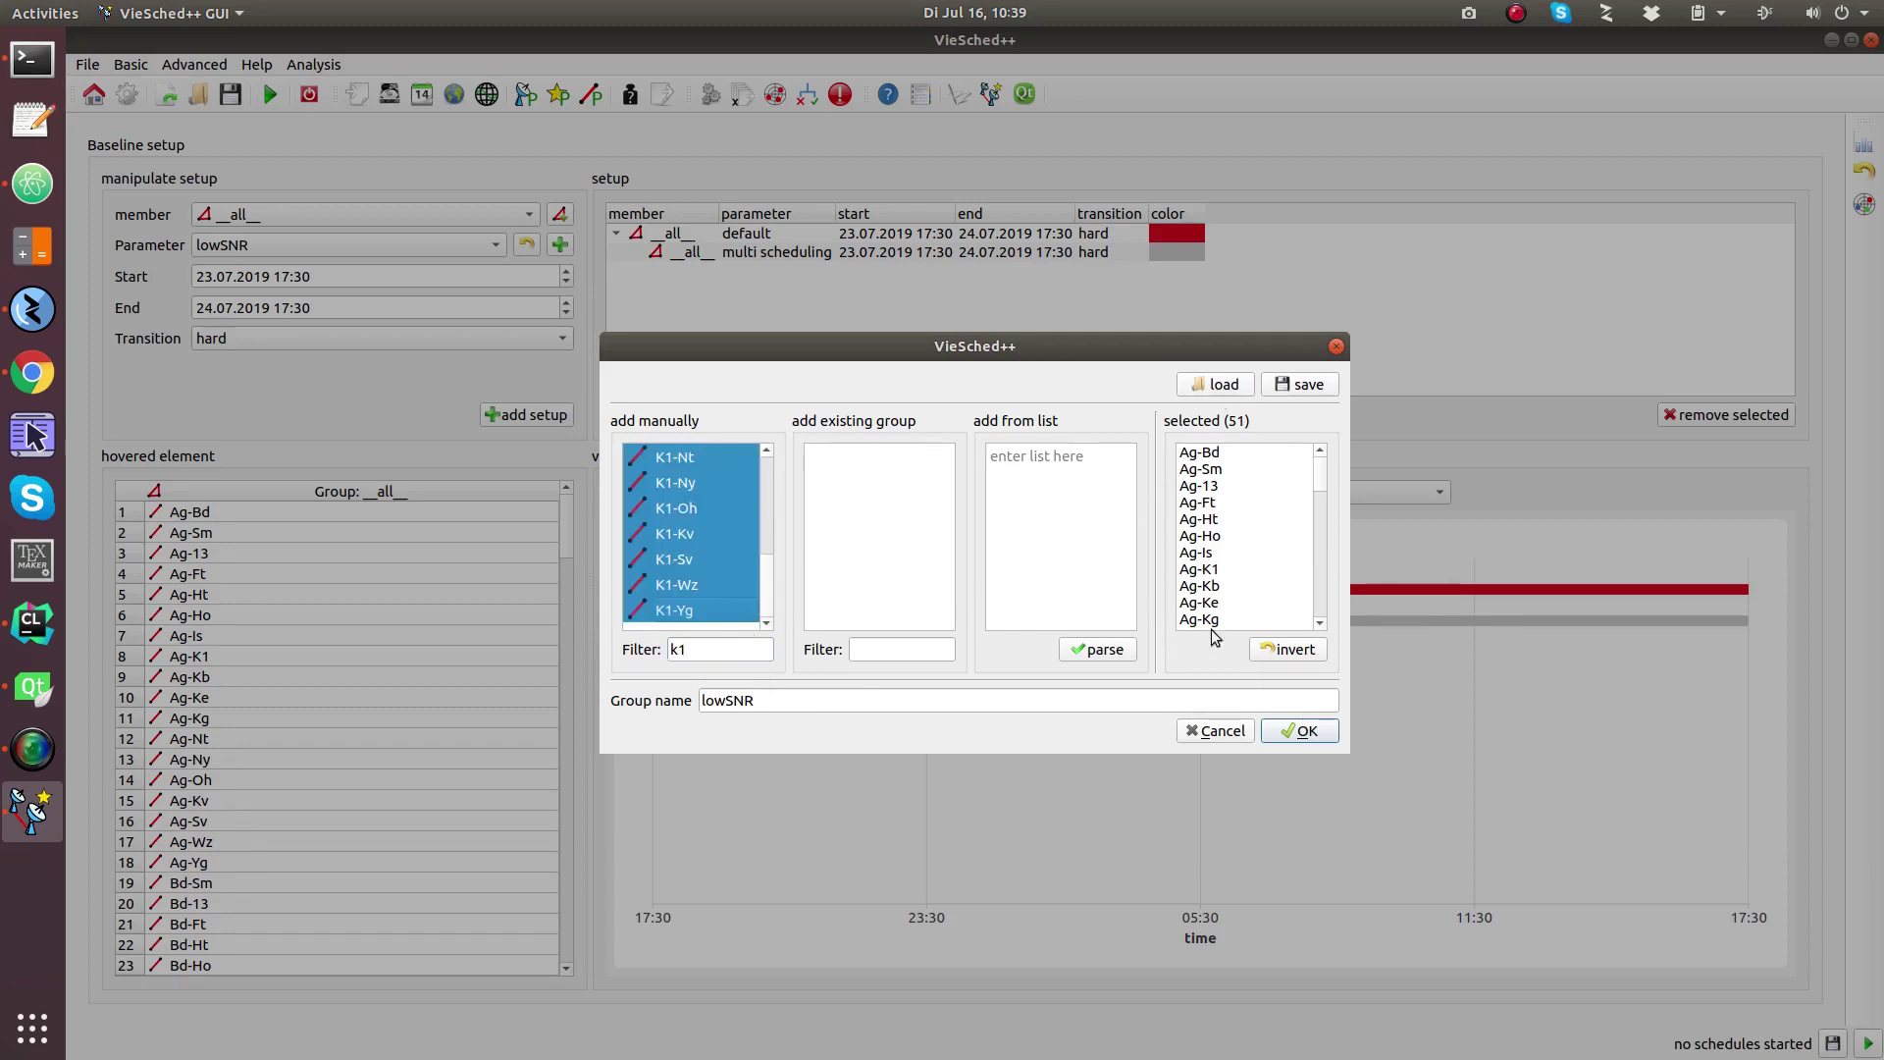
Confirm the lowSNR baseline group and add a setup assigning it the lowSNR parameters beneath the multi scheduling entry.
scroll(1214, 511, down, 11)
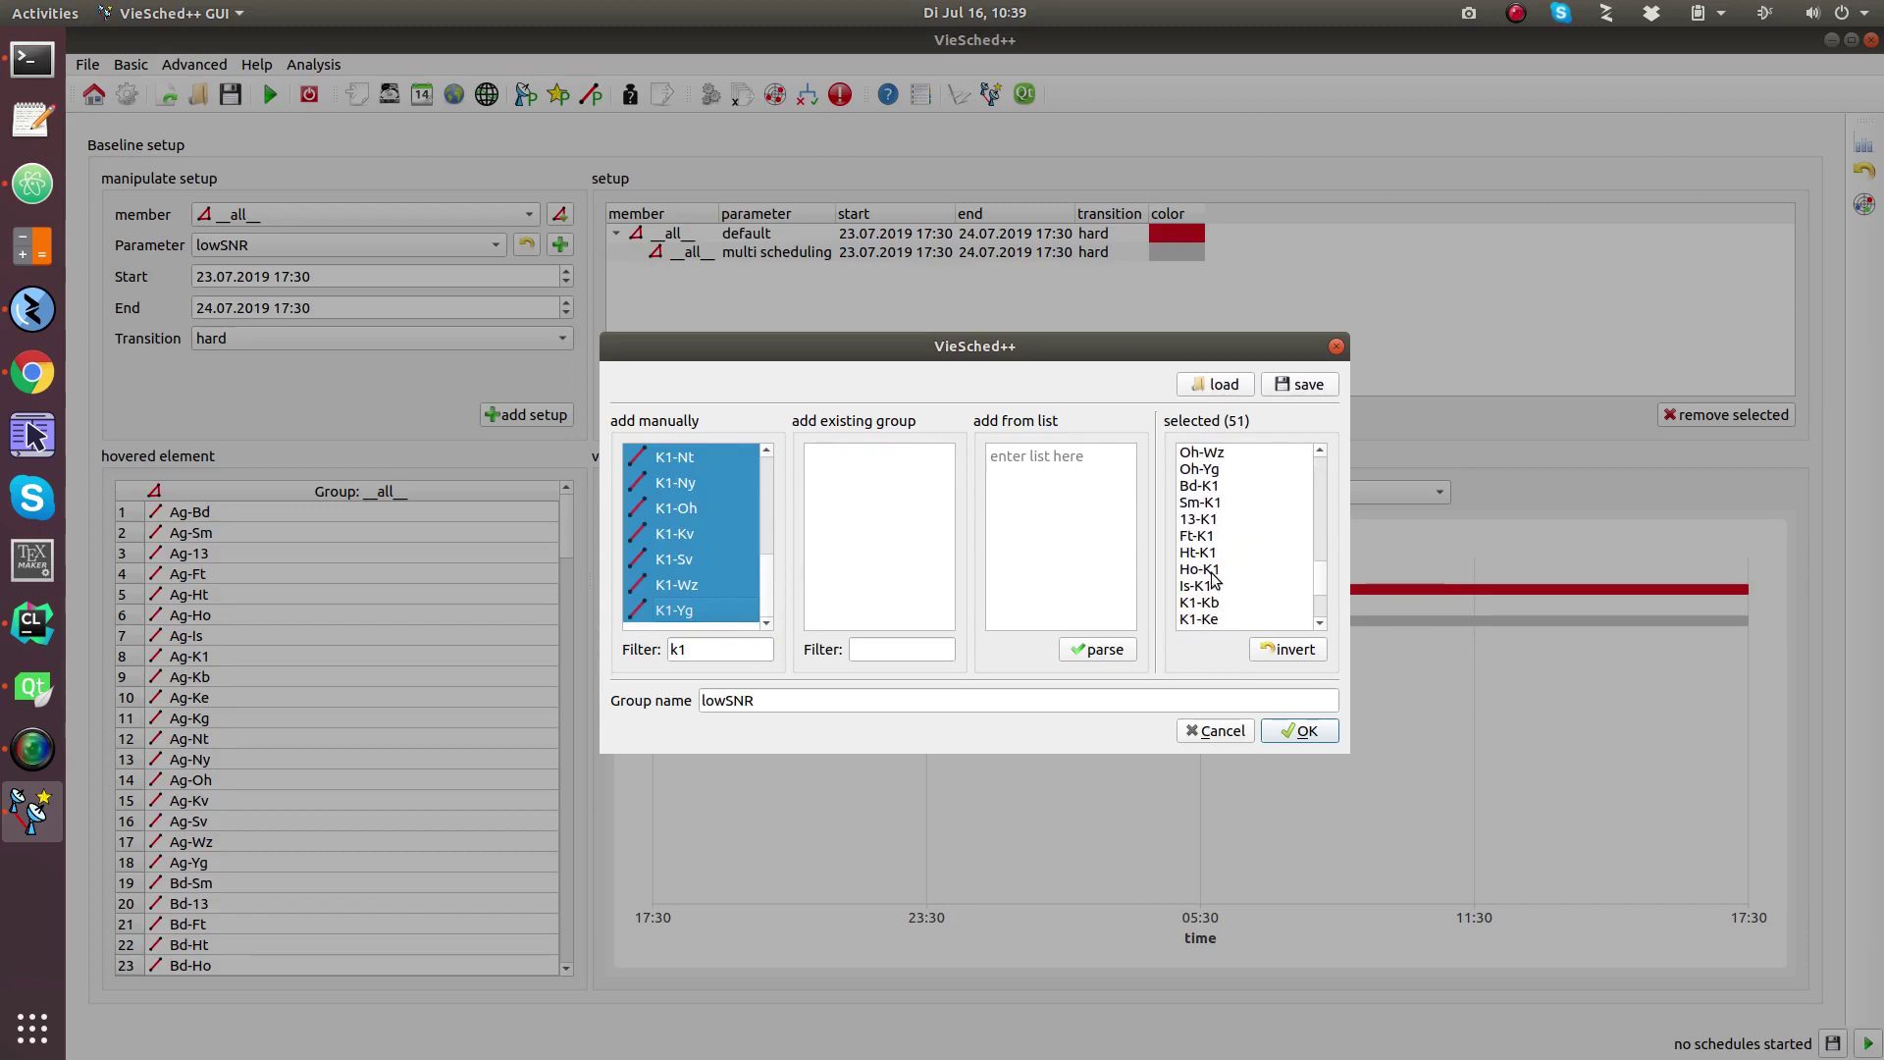
scroll(1221, 565, down, 3)
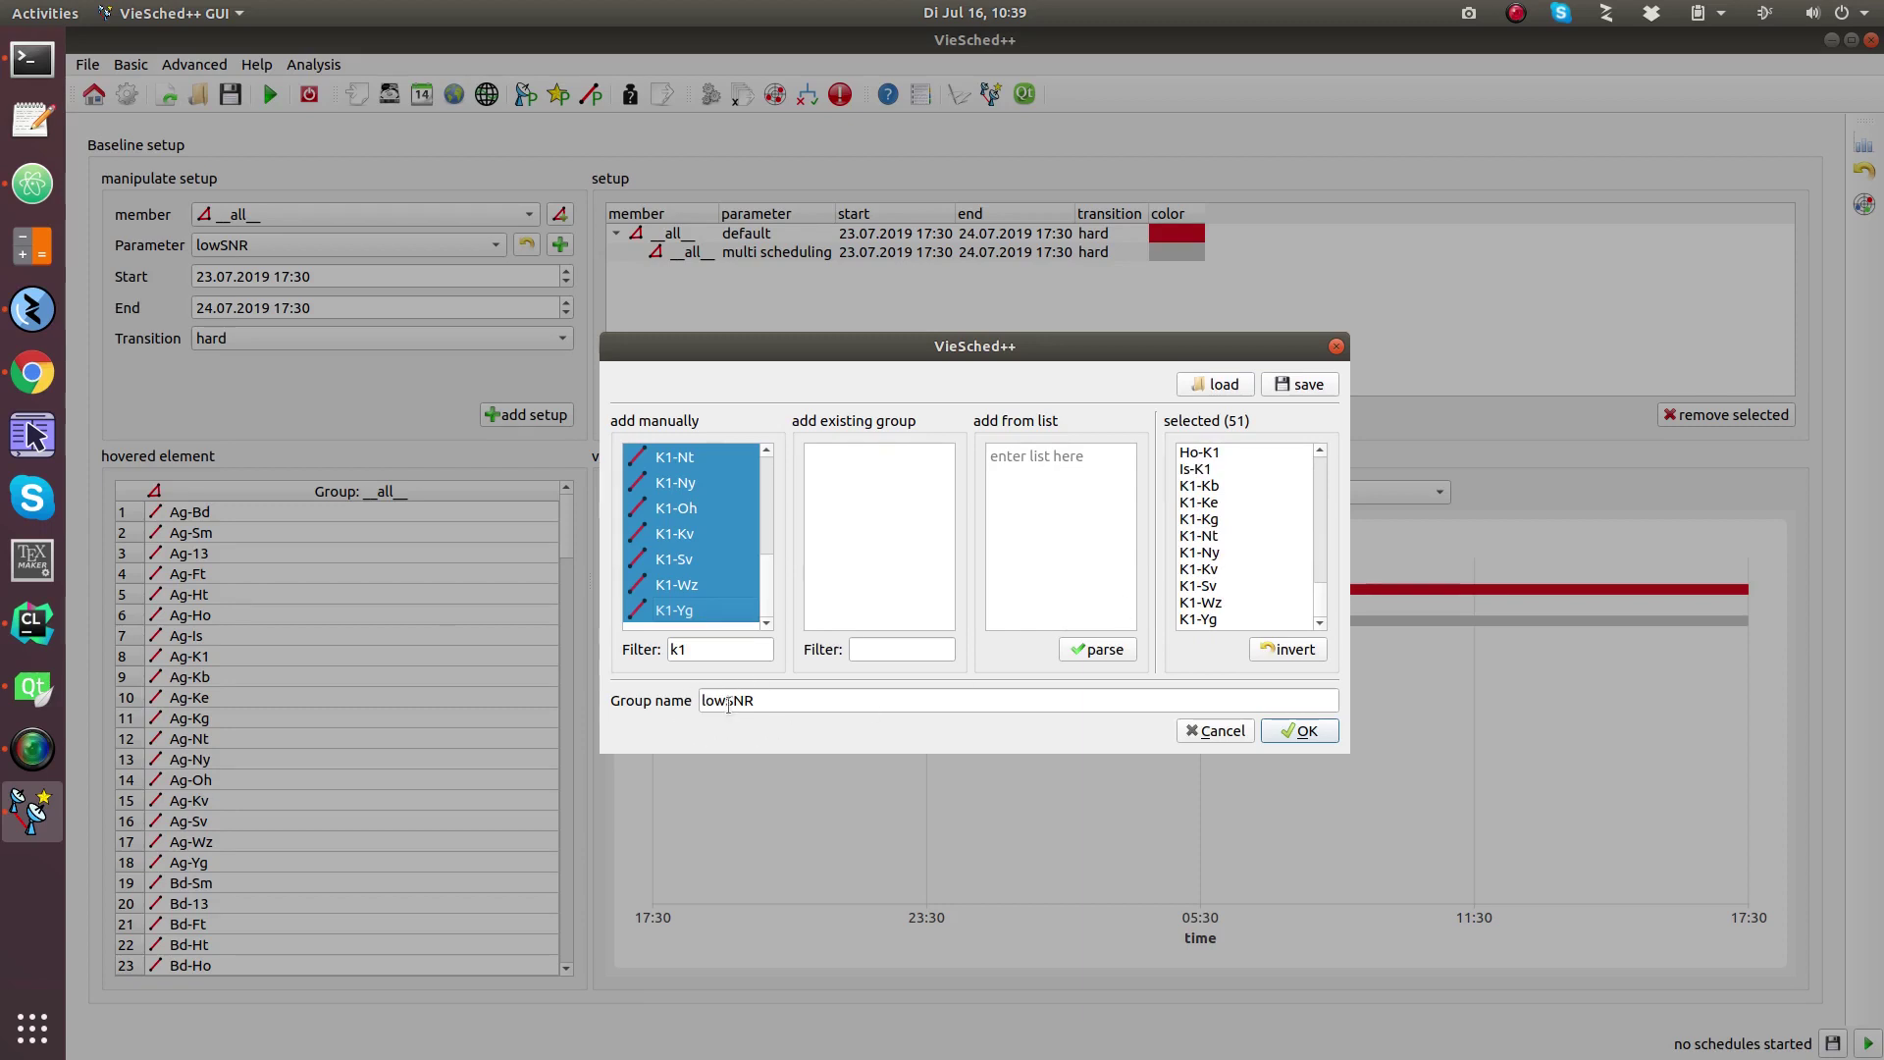
click(1295, 732)
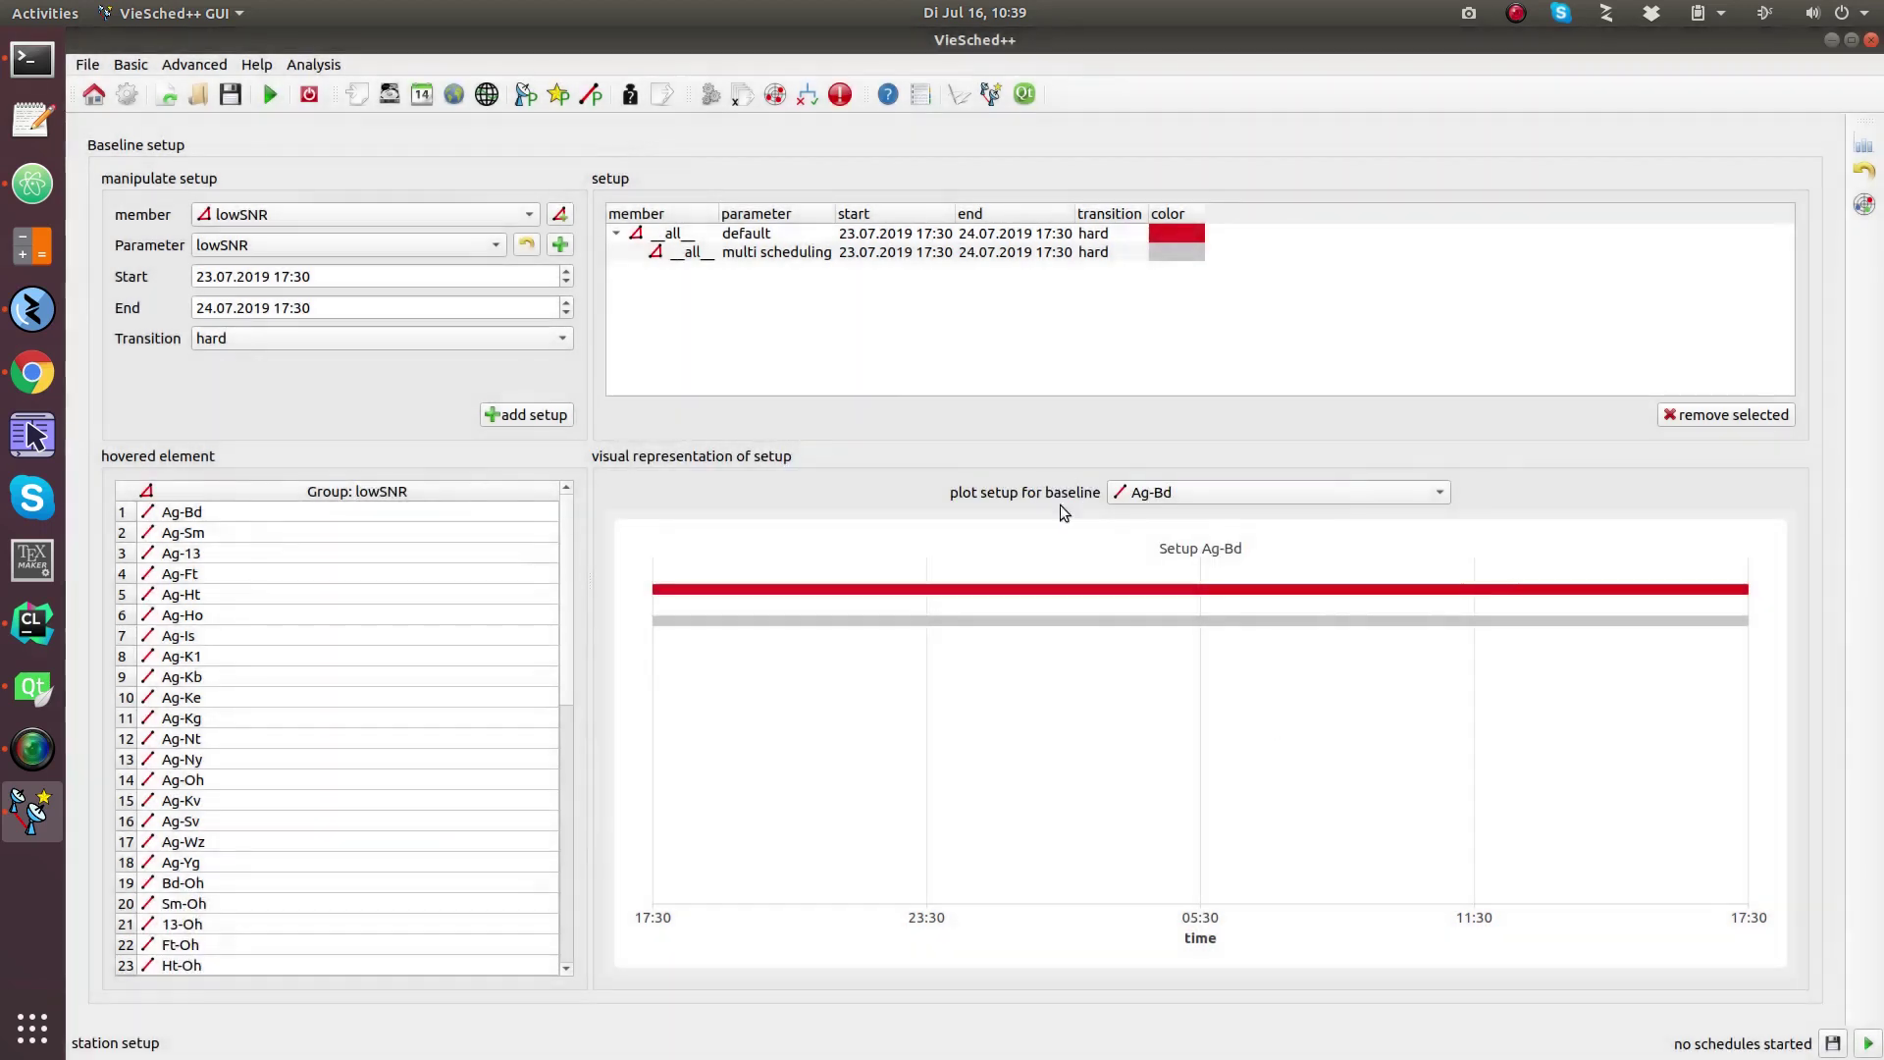
click(775, 251)
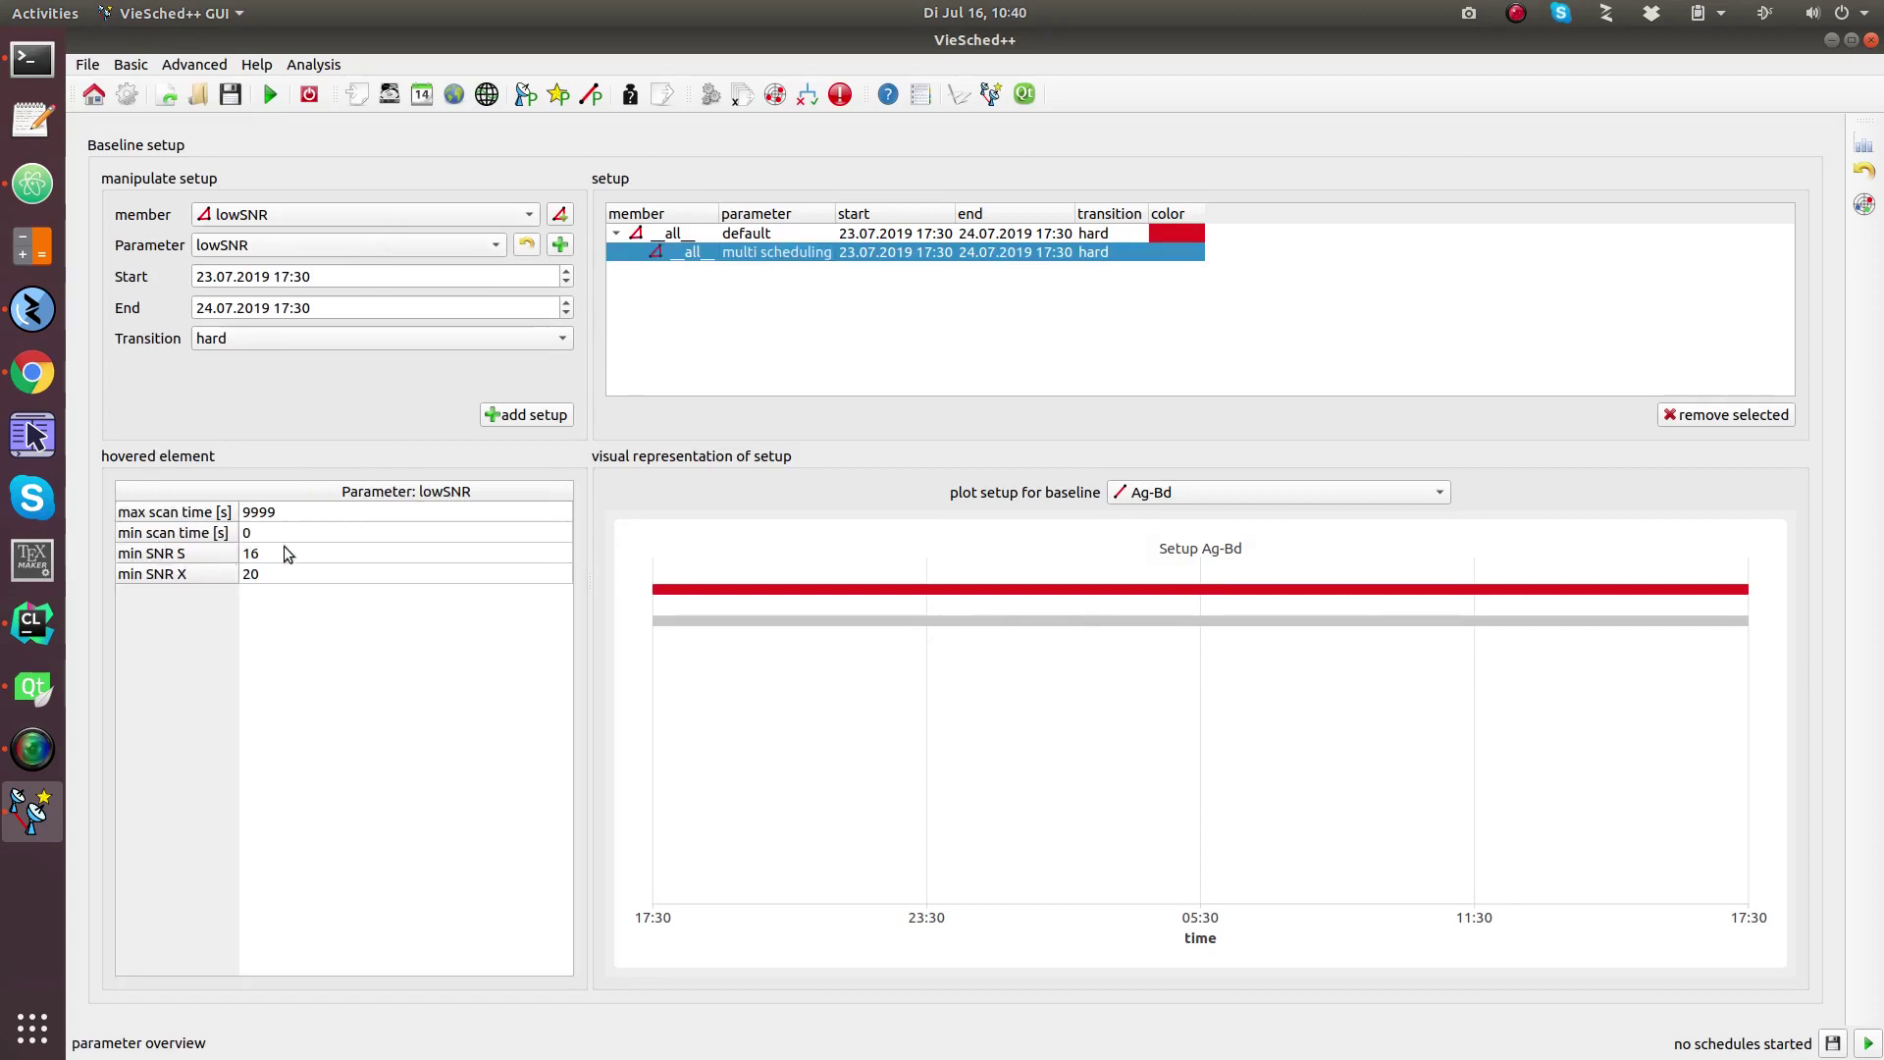
click(539, 416)
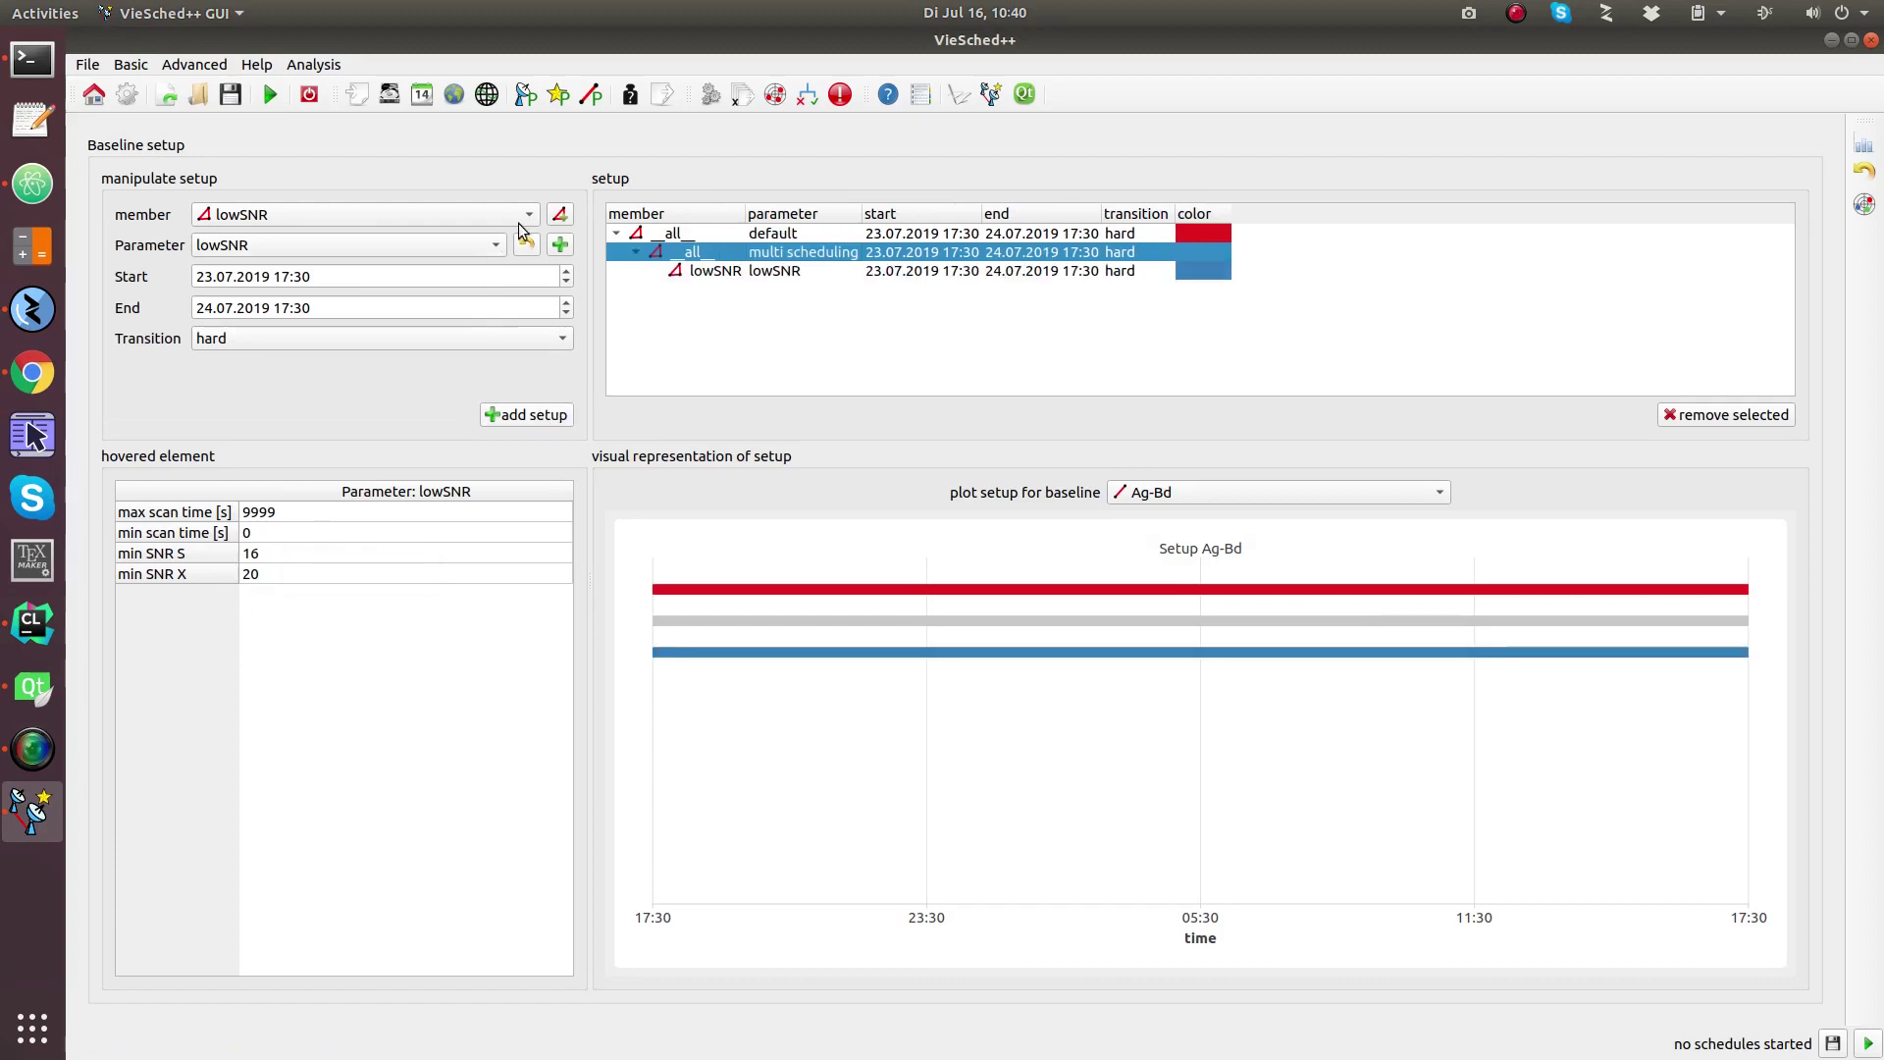
click(559, 214)
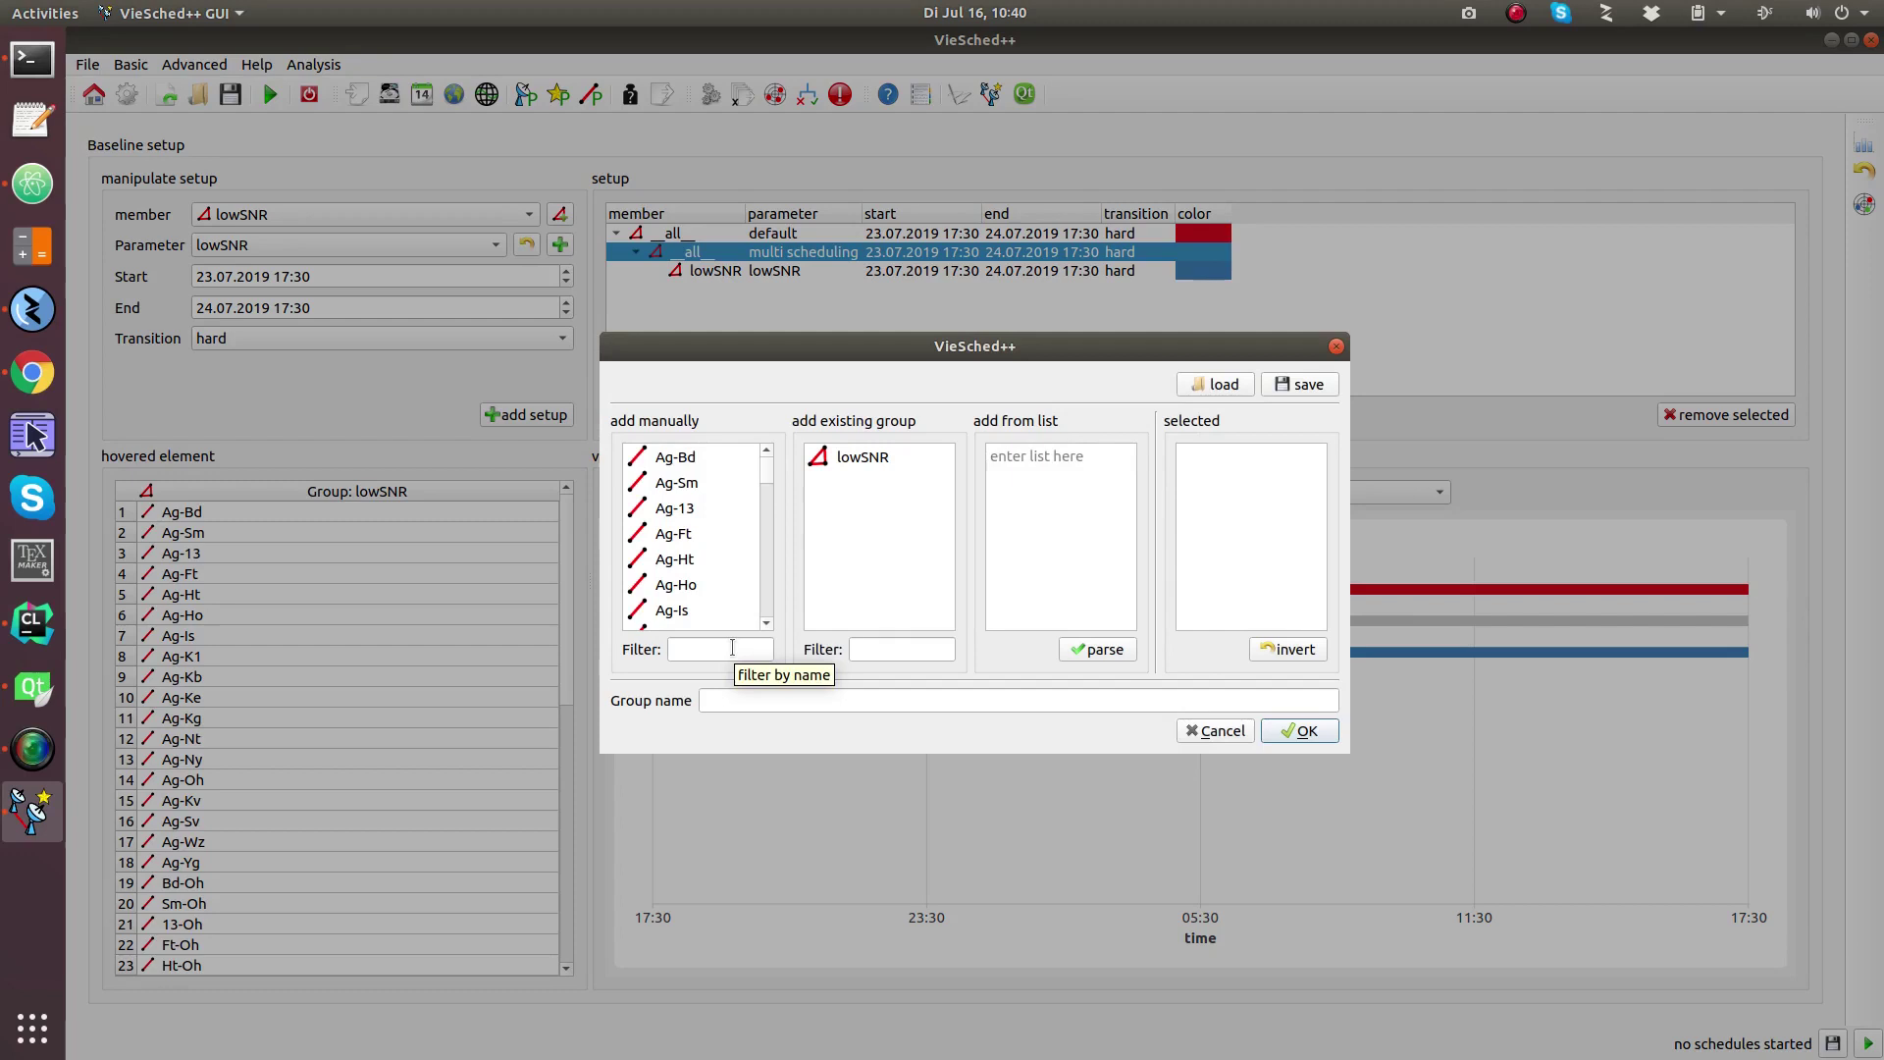
click(751, 697)
text(midSNR)
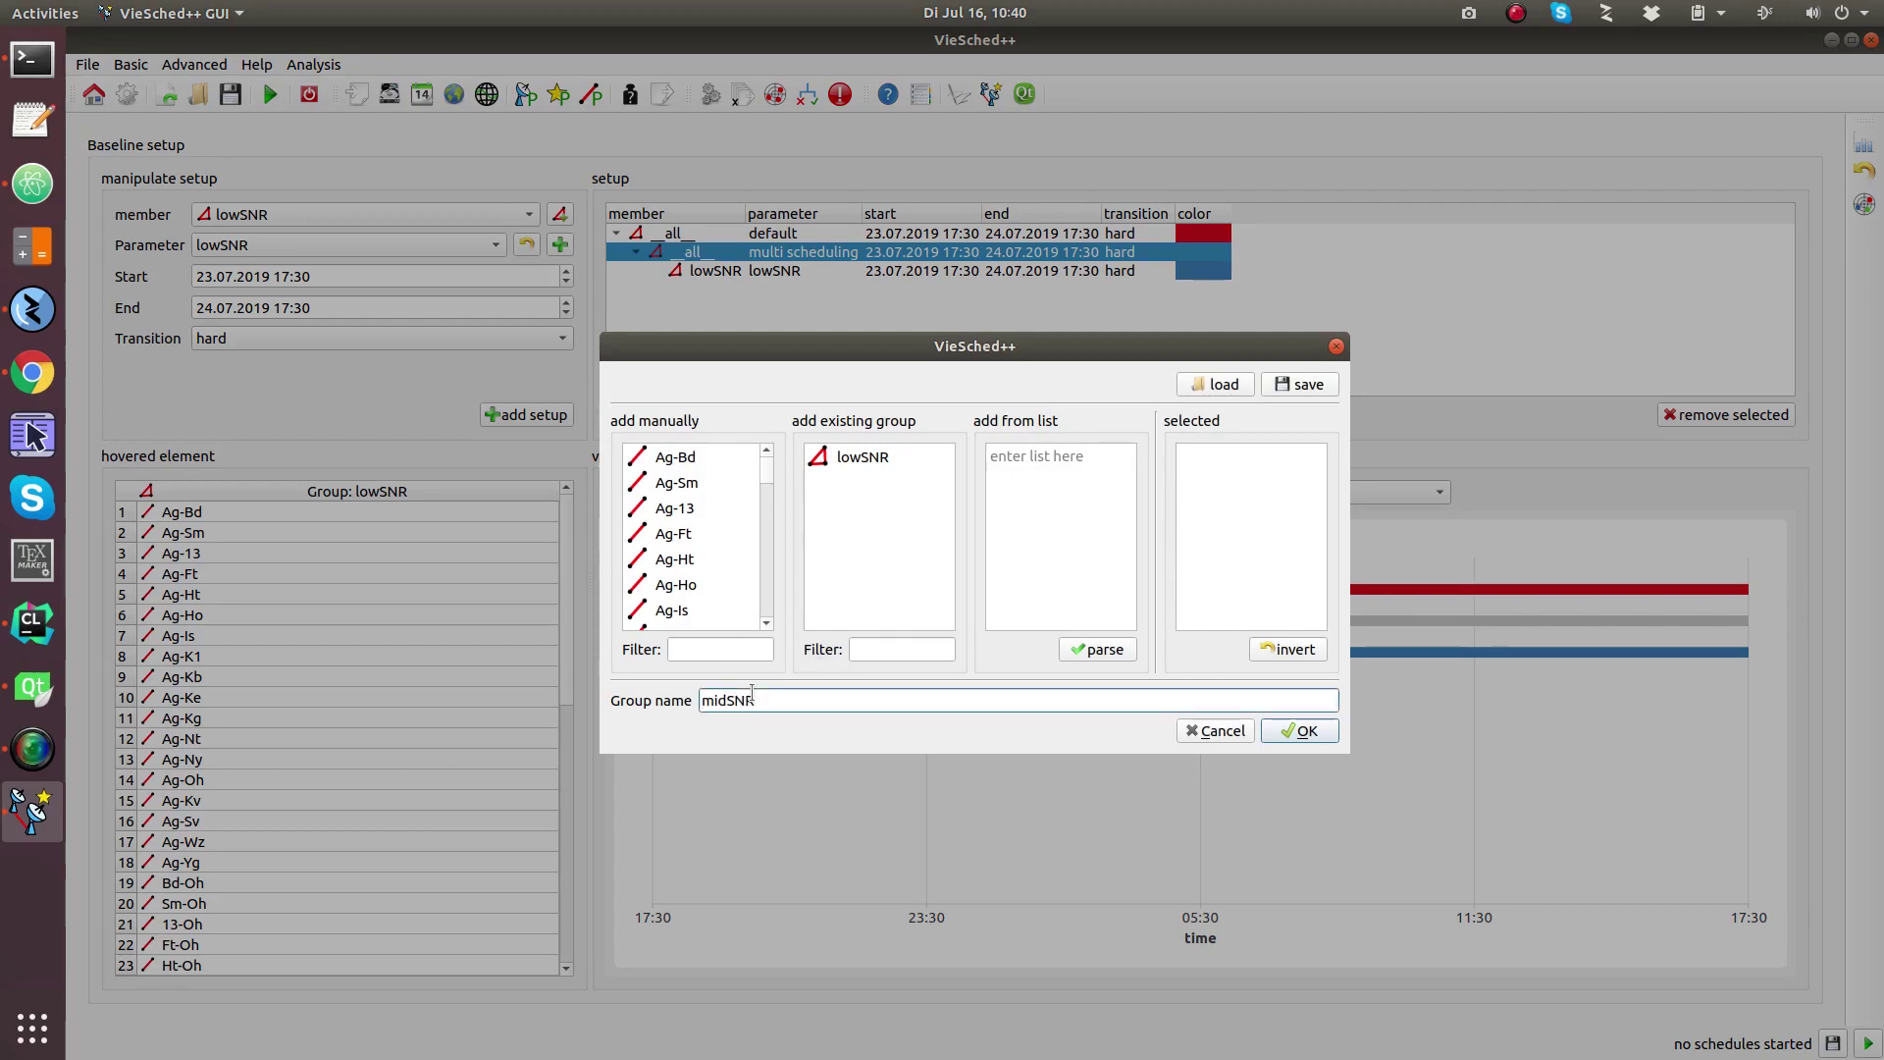
click(737, 645)
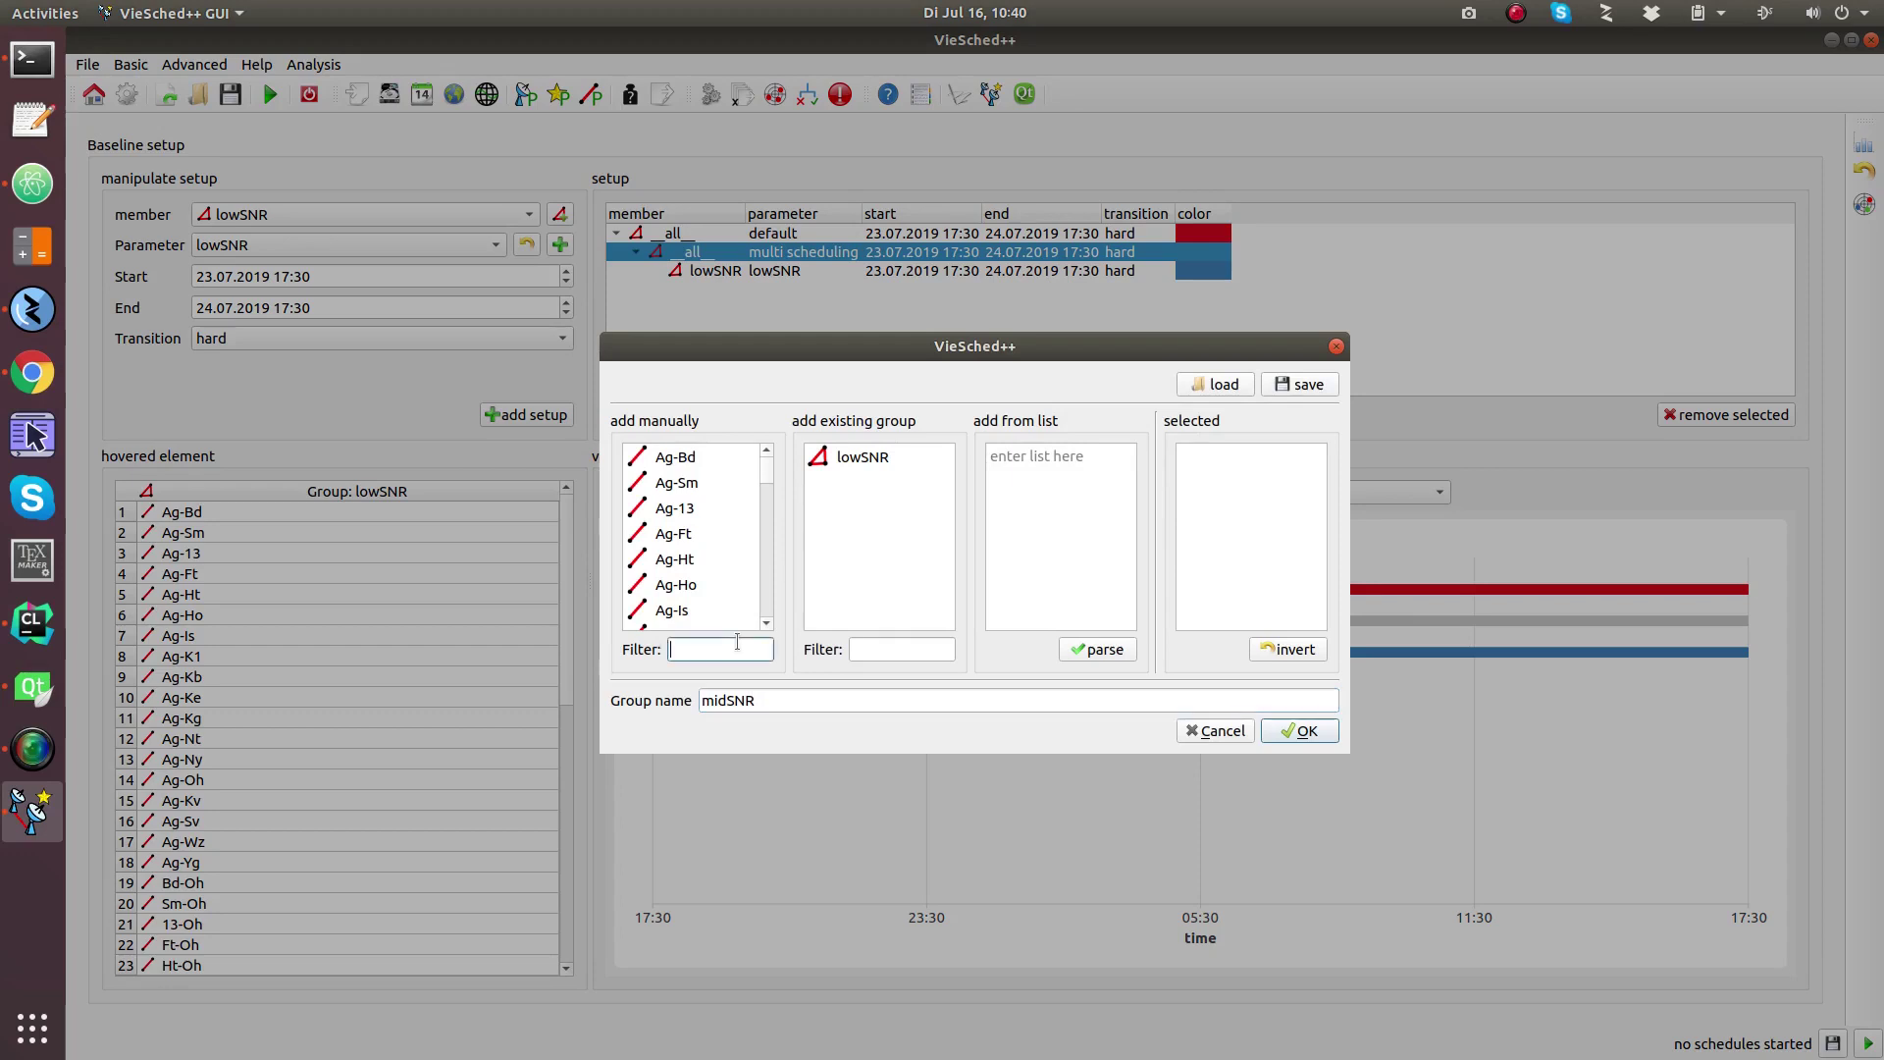
text(Ke)
click(1295, 730)
Check the X-band SEFD values of the selected stations in the network overview.
click(454, 94)
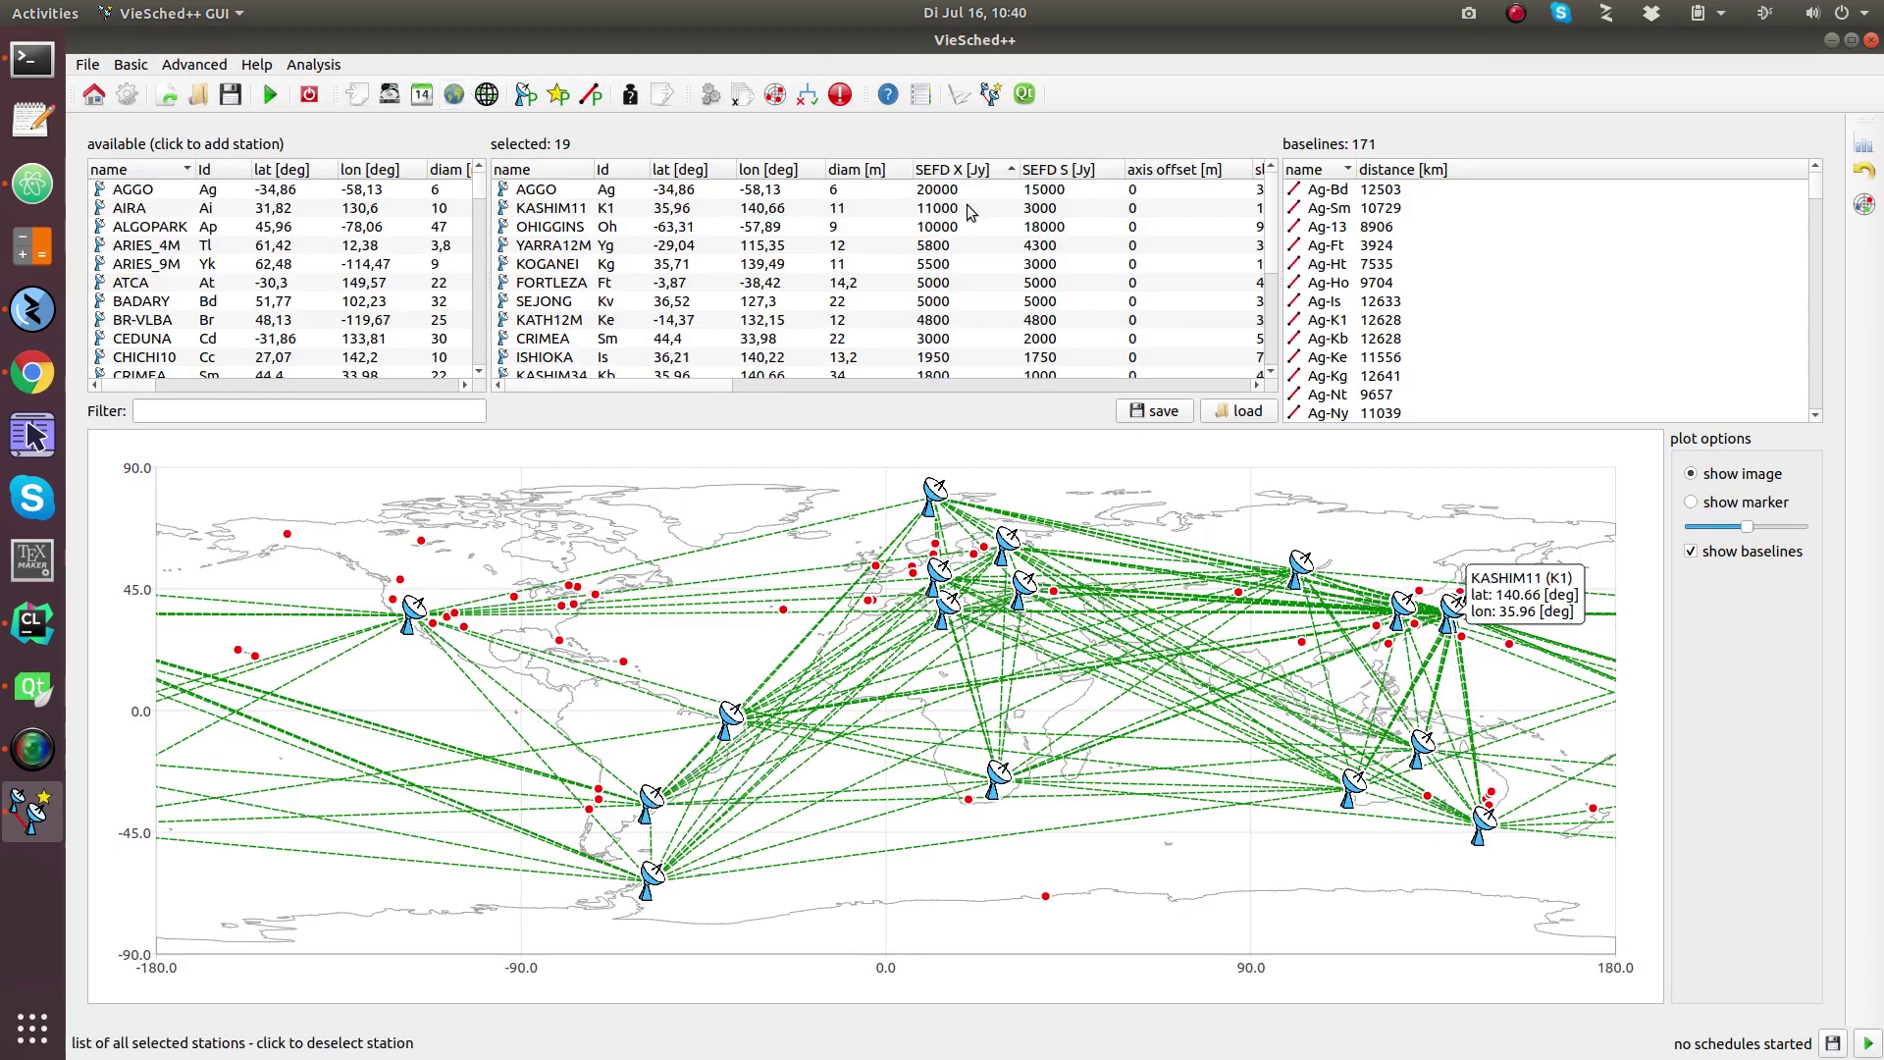
scroll(947, 223, down, 1)
scroll(942, 231, up, 1)
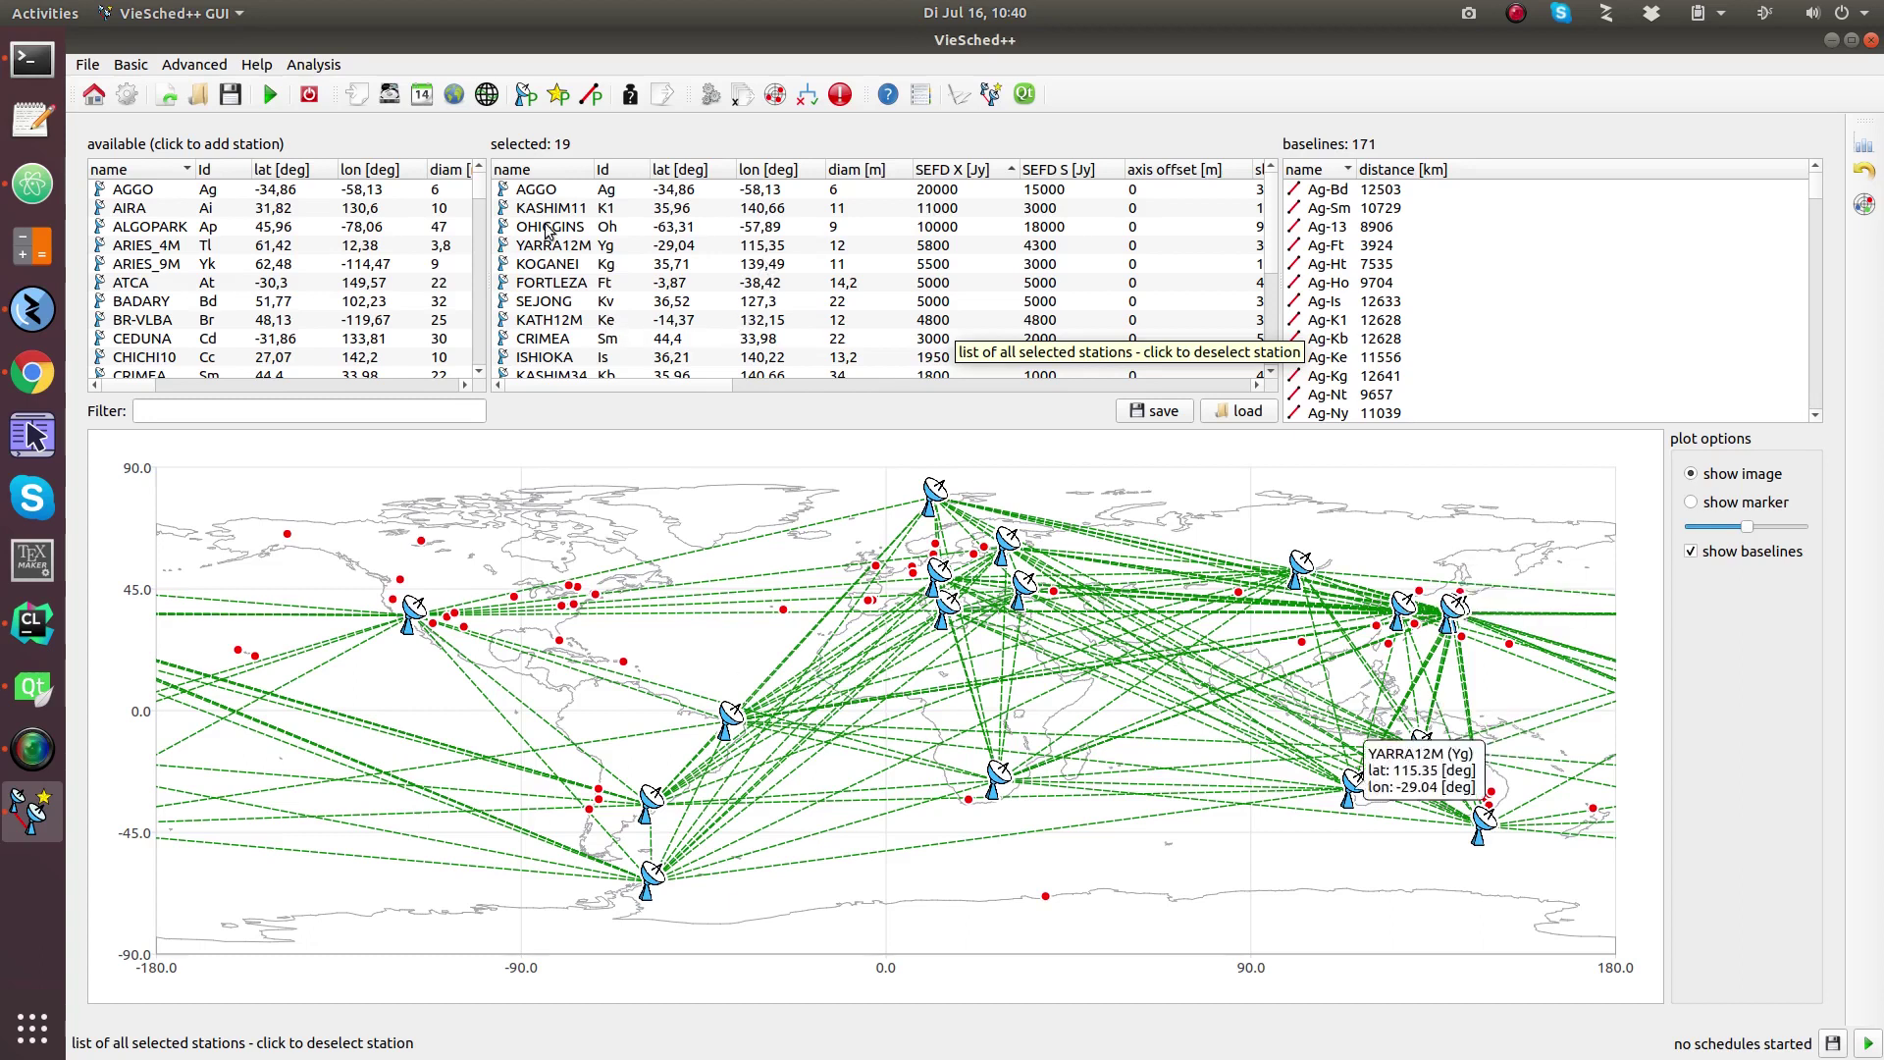
Start a new group in the baseline setup and add all baselines containing station Ke to it.
click(590, 95)
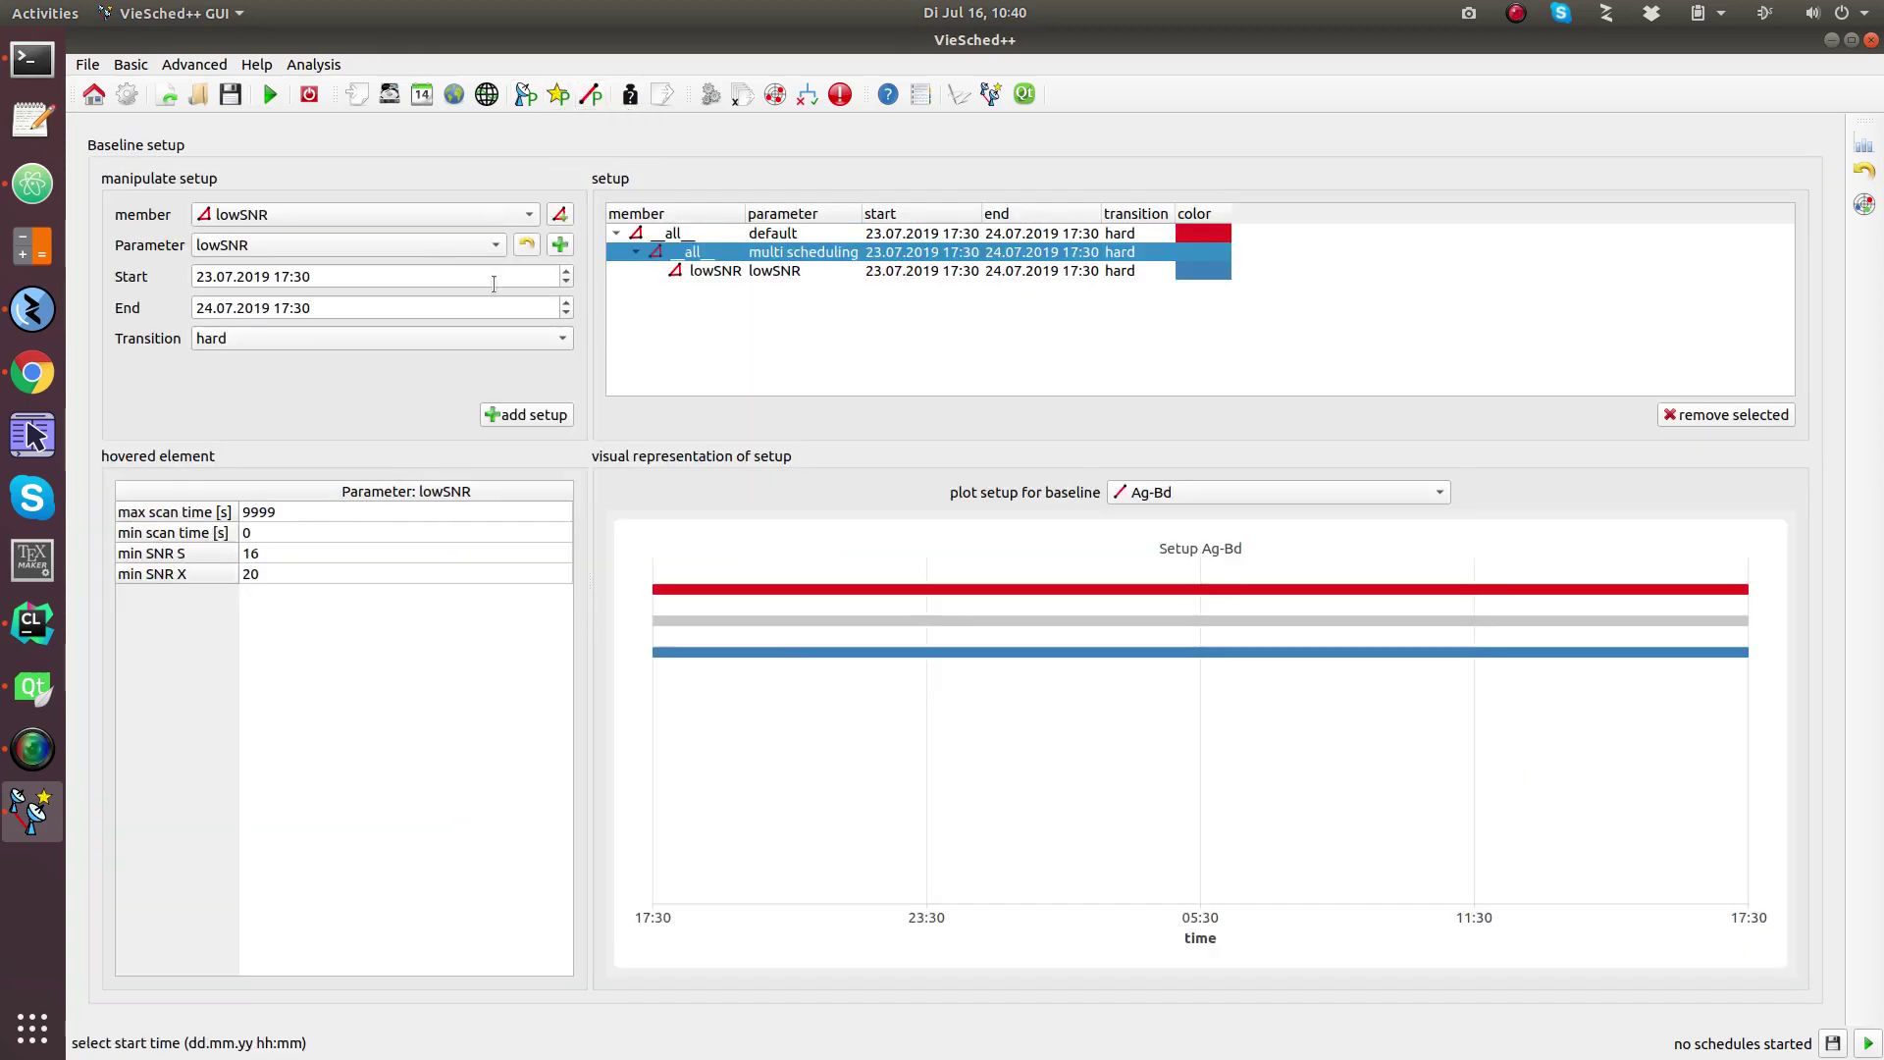
click(559, 213)
click(708, 650)
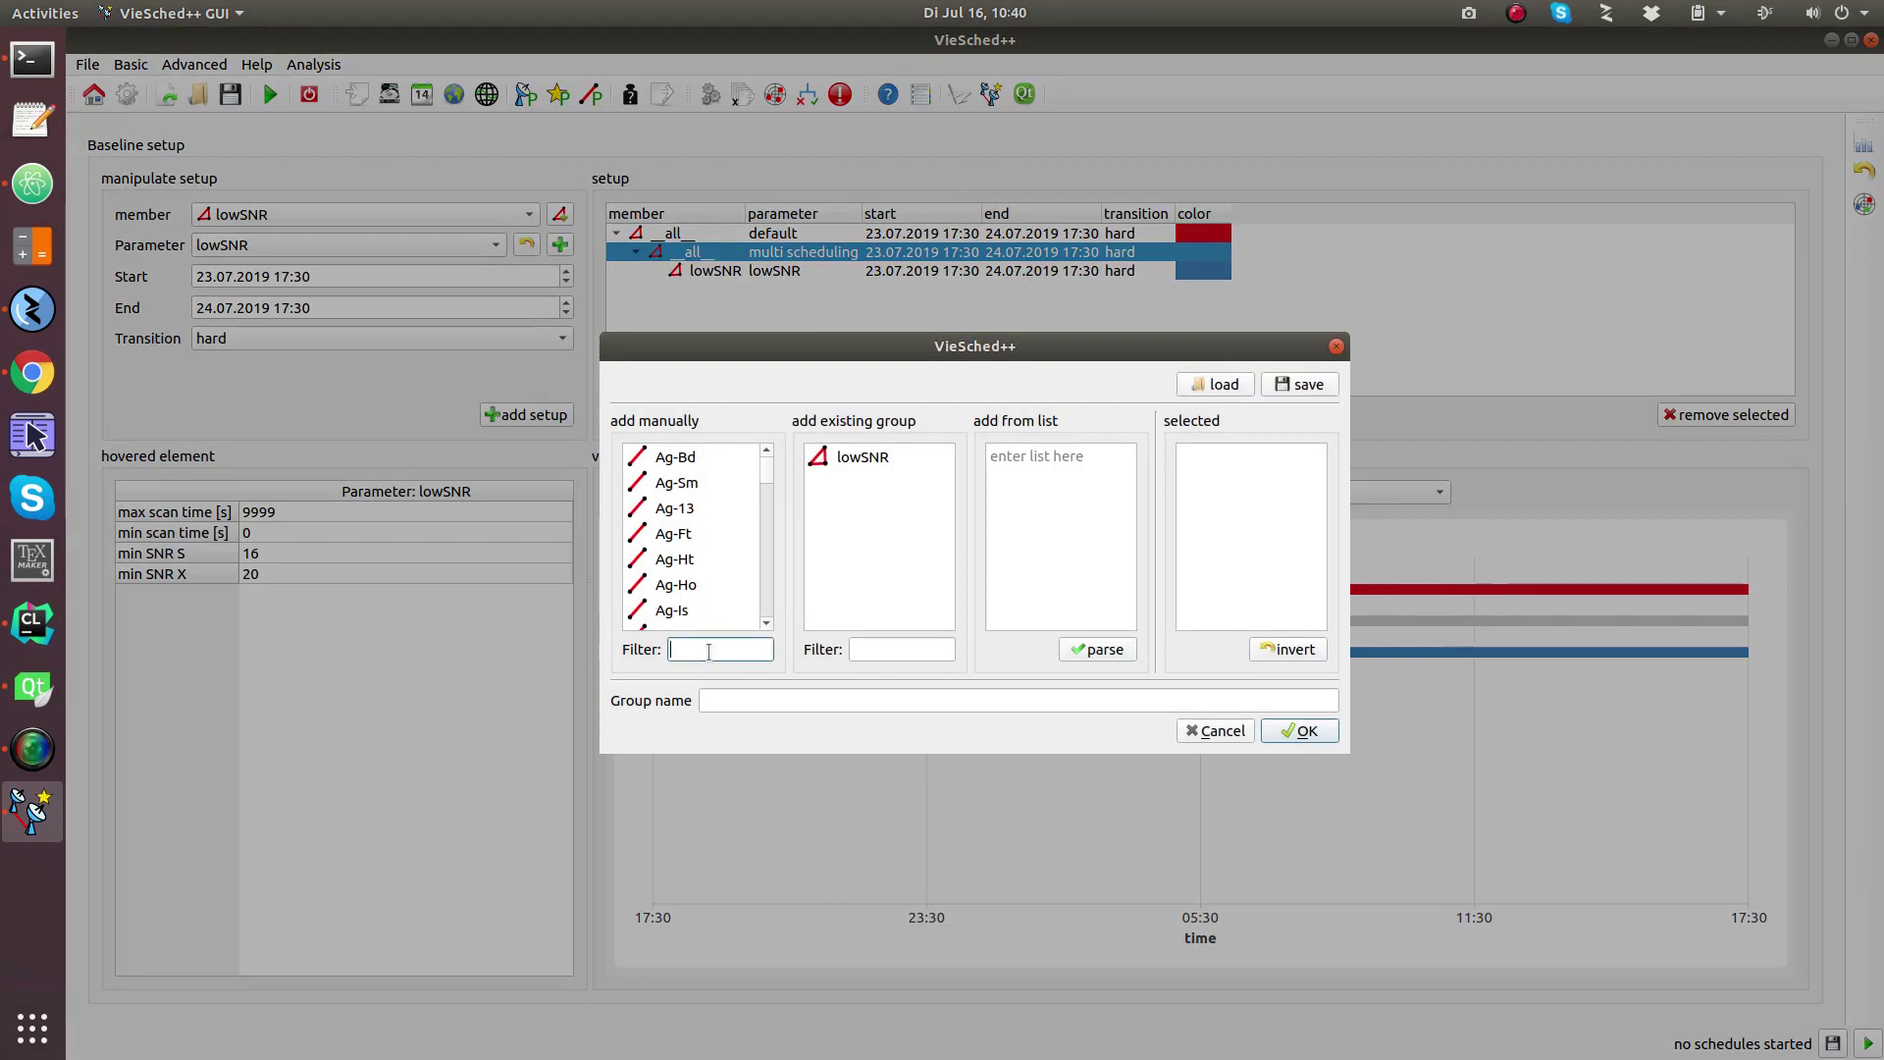
text(Ke)
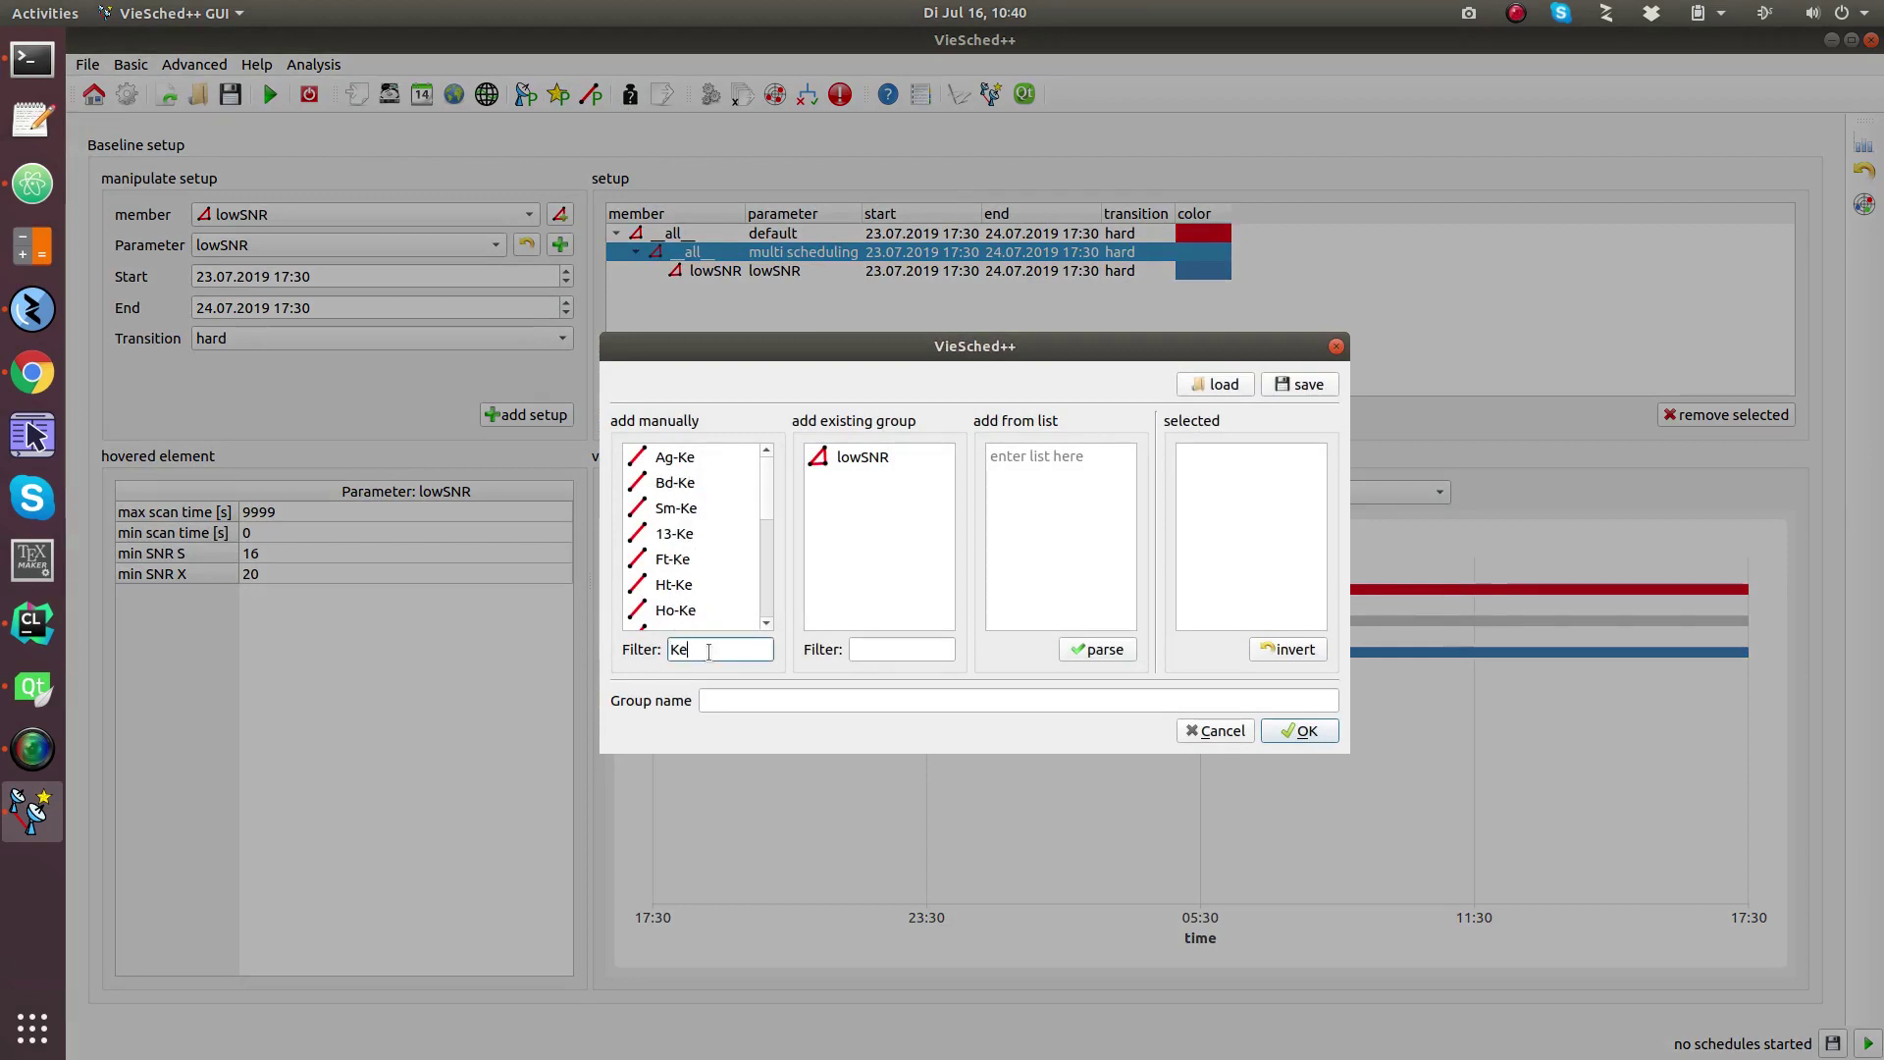
click(708, 457)
scroll(727, 540, down, 4)
shift+click(691, 612)
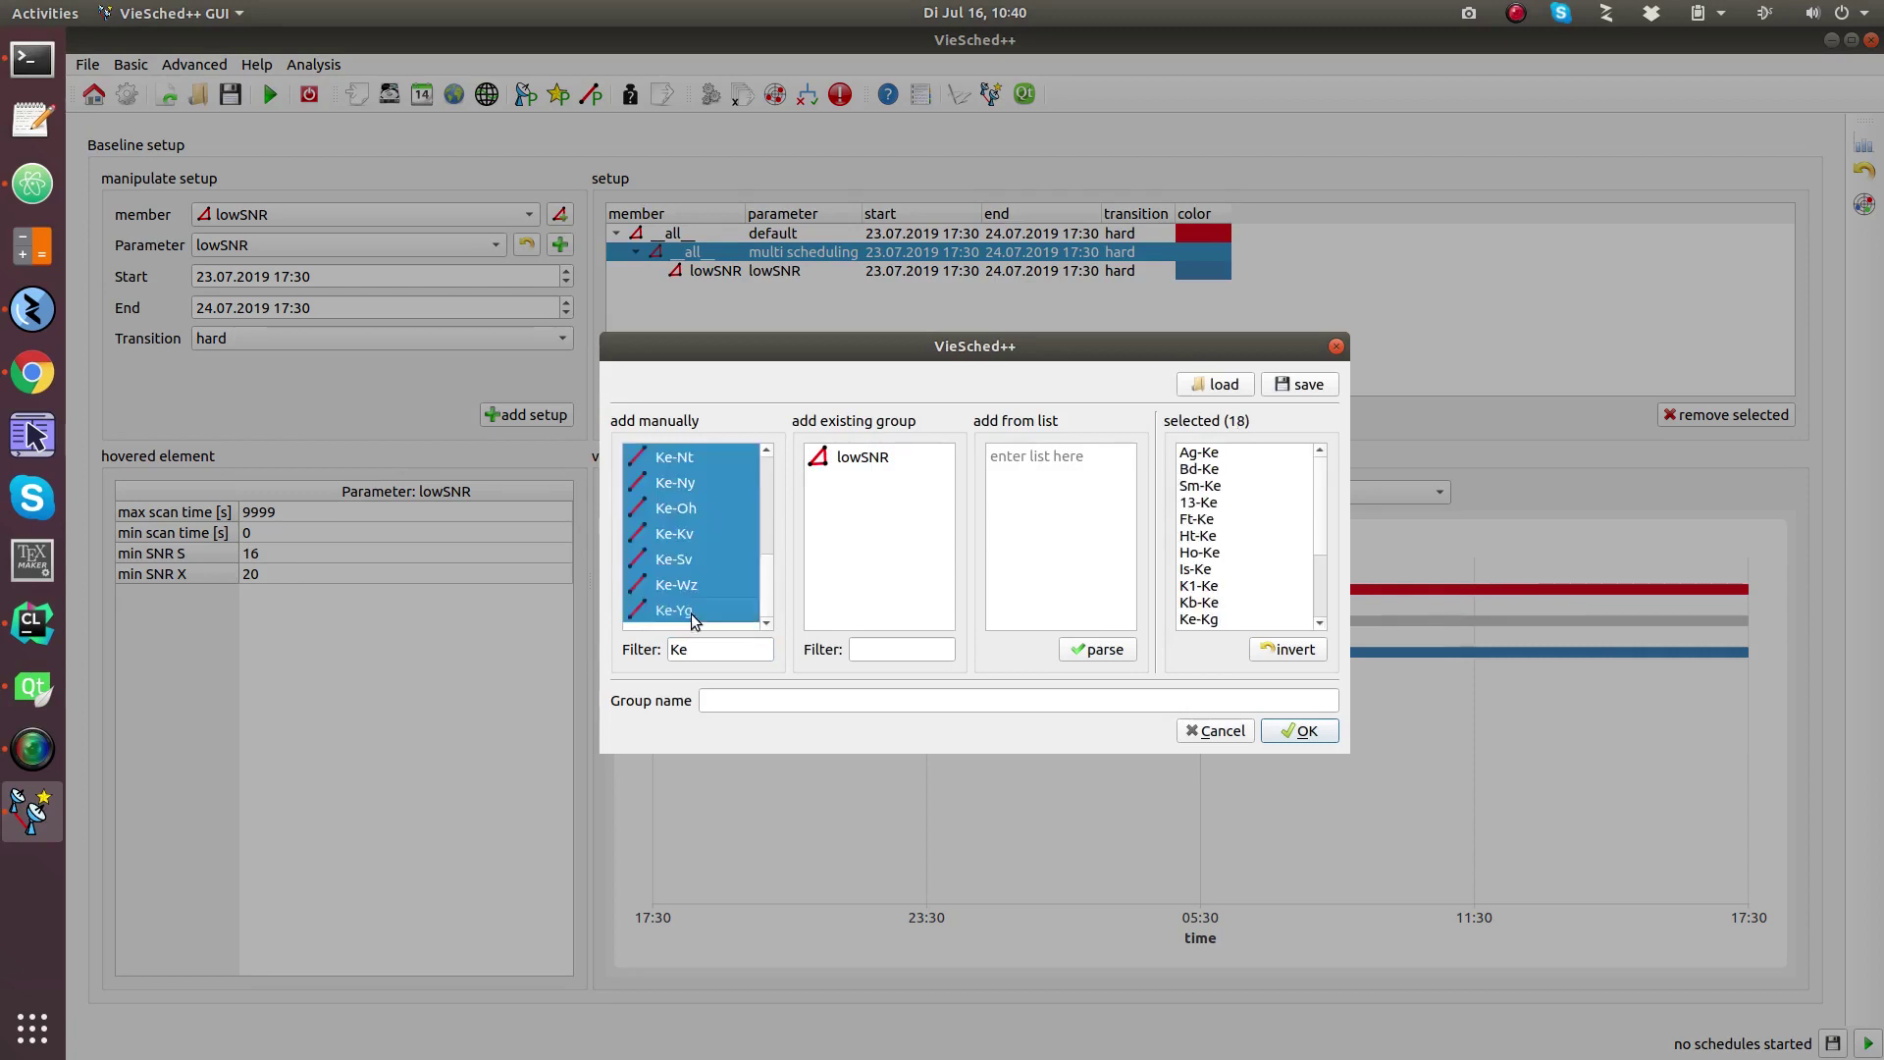
Add all baselines containing station Kv to the new baseline group.
double_click(698, 650)
text(Kv)
click(687, 457)
scroll(703, 543, down, 4)
shift+click(687, 610)
Add all baselines containing station Ft to the new baseline group.
double_click(698, 657)
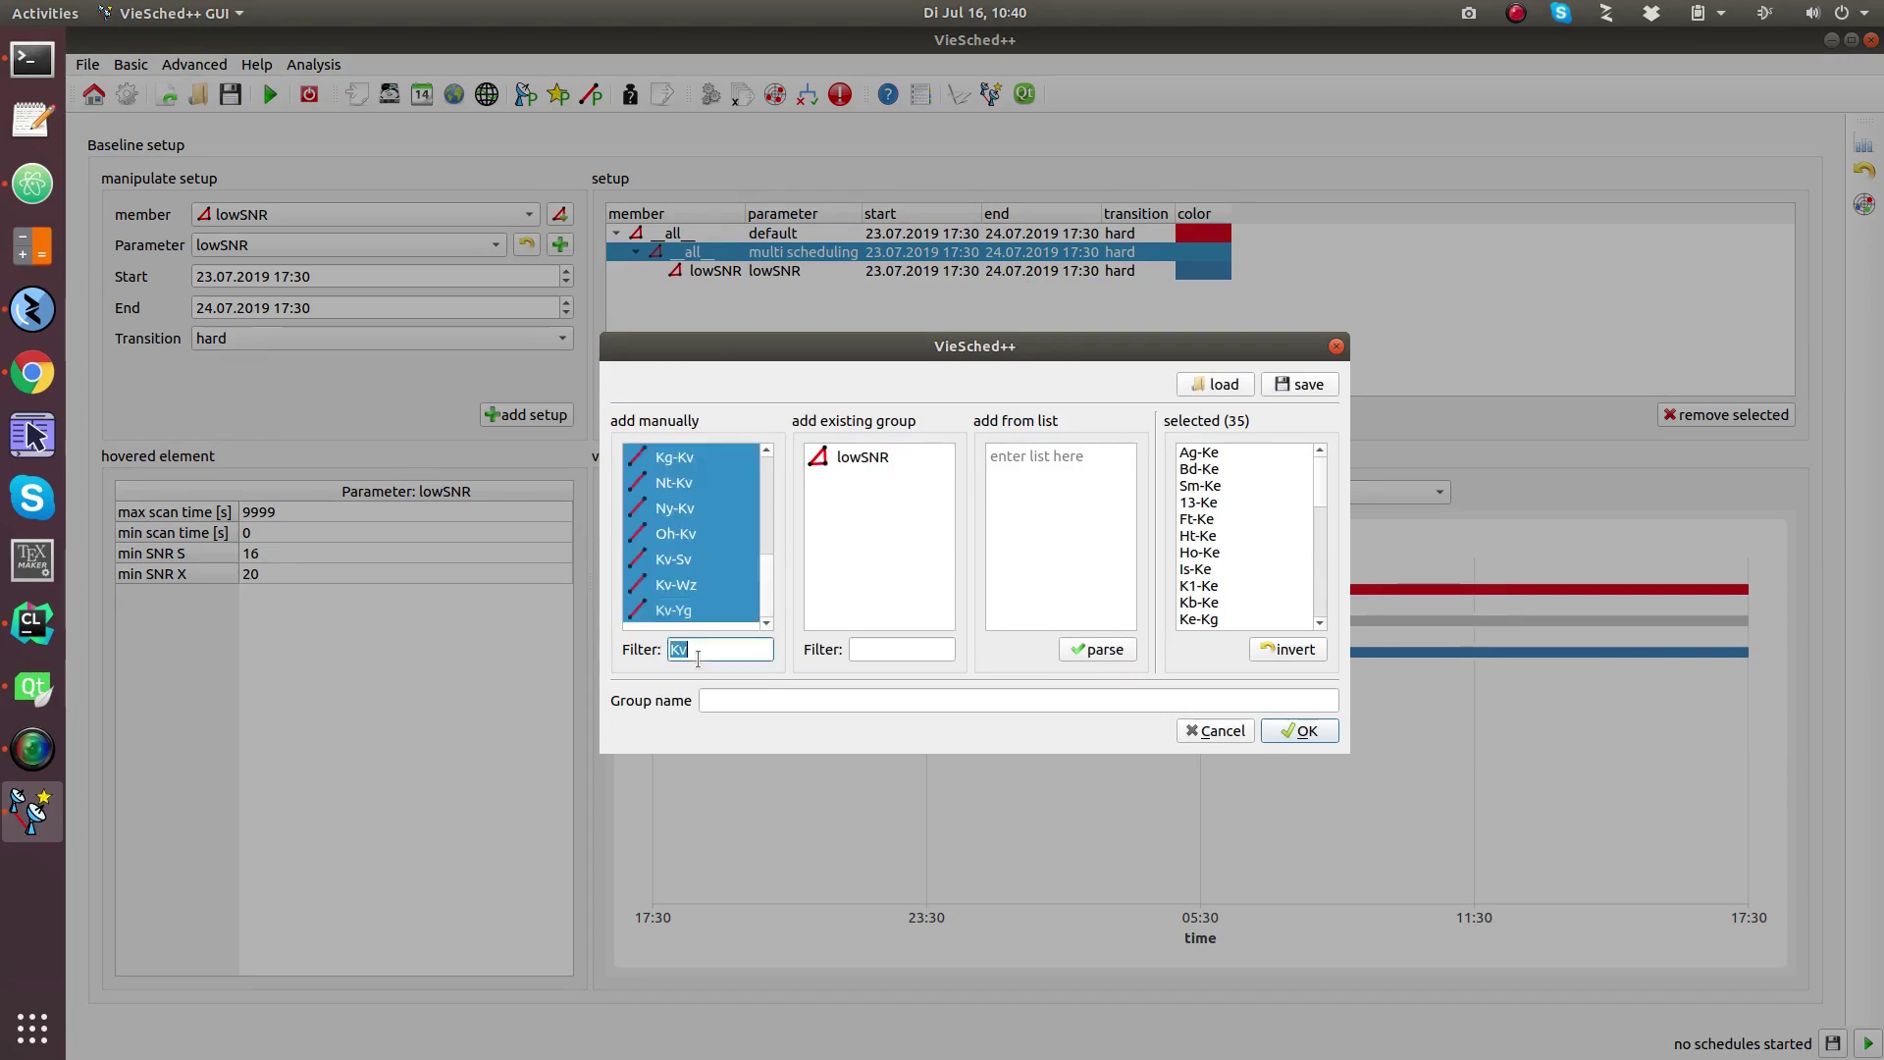
text(Ft)
click(703, 472)
scroll(699, 589, down, 3)
shift+click(698, 611)
Add all baselines containing station Kg to the new baseline group.
double_click(699, 645)
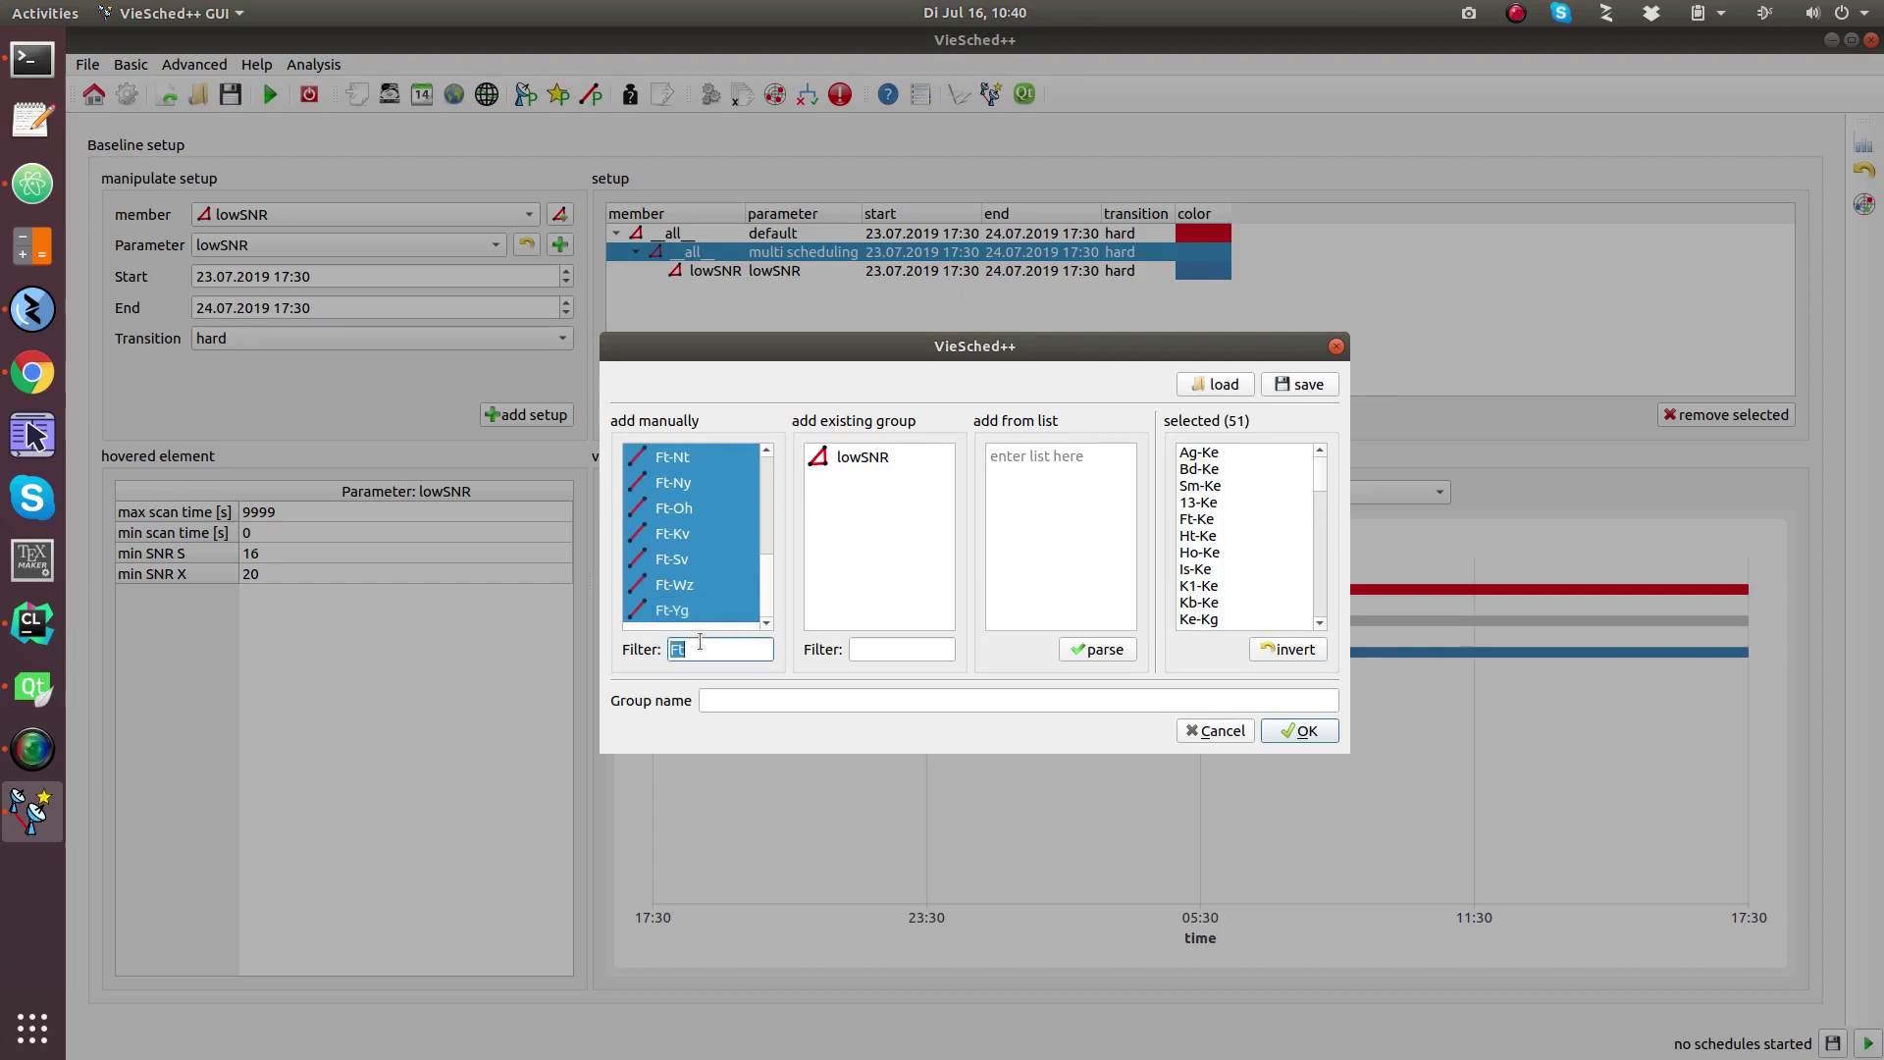
text(Kg)
click(712, 453)
scroll(712, 456, down, 4)
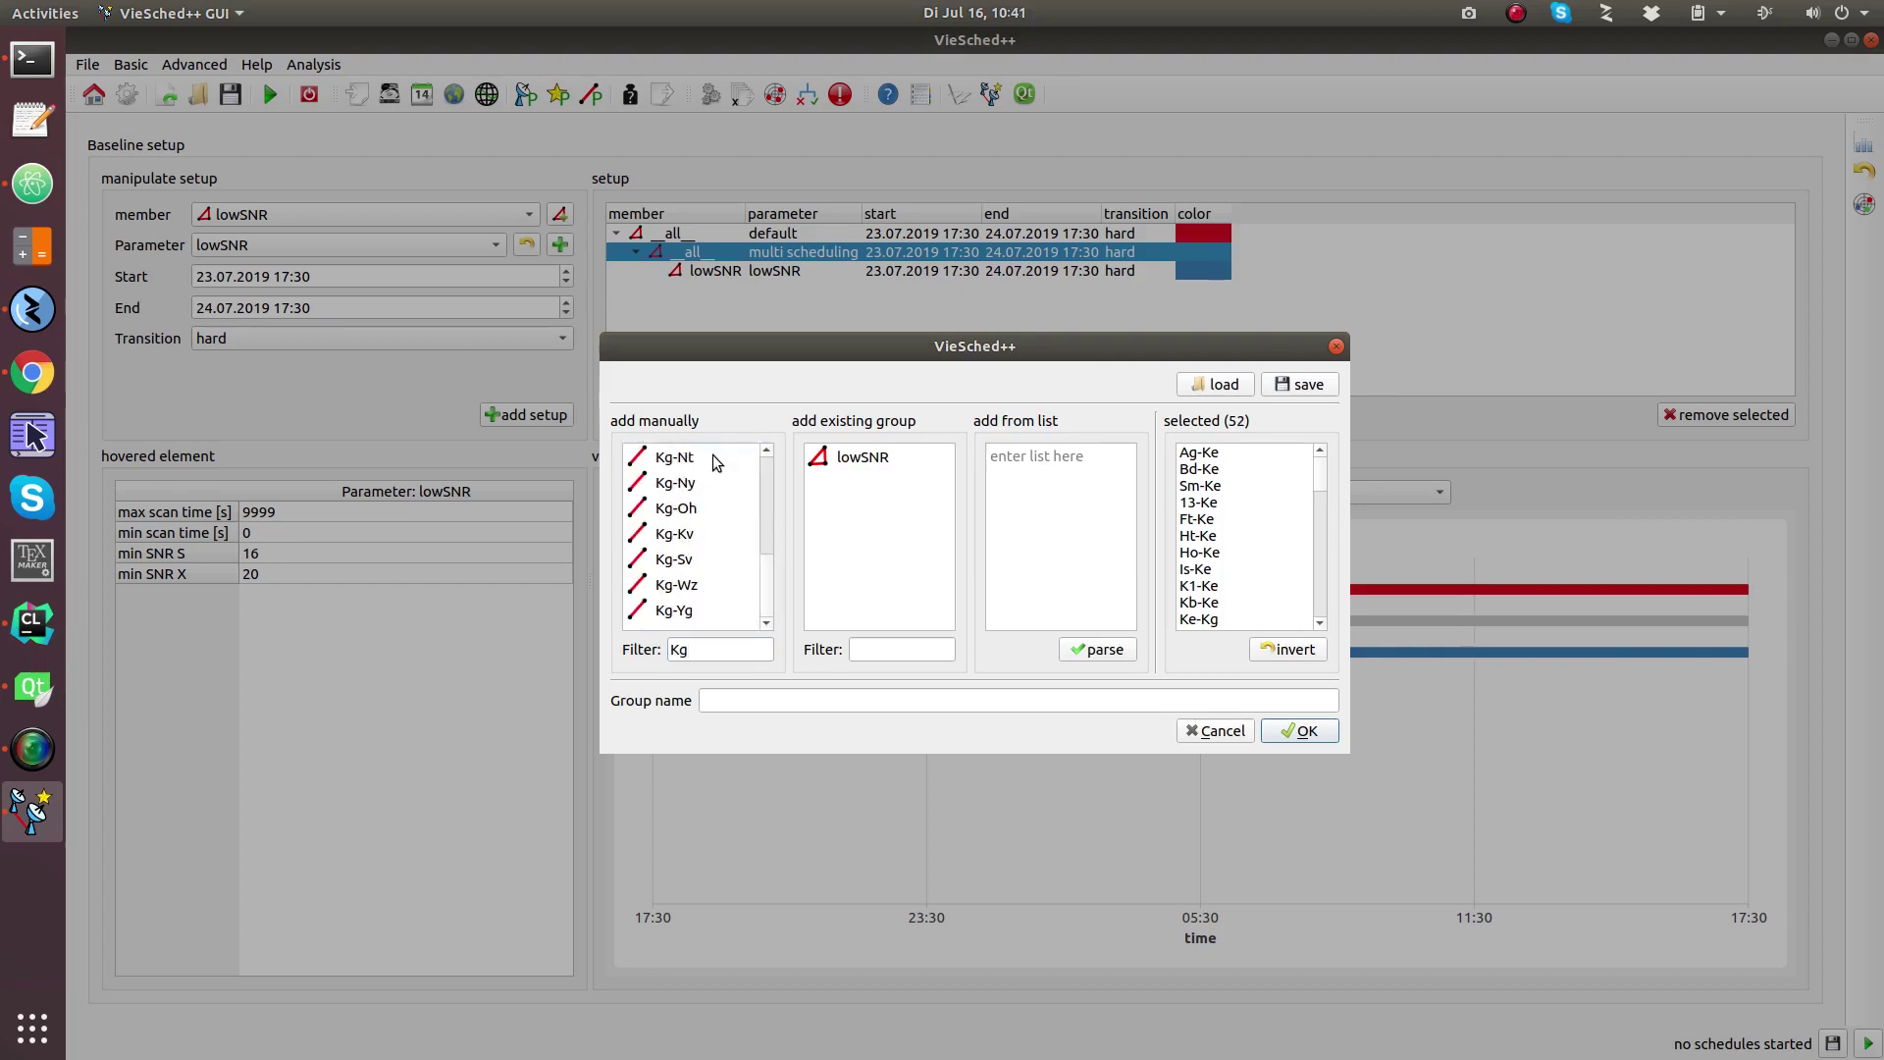
shift+click(711, 607)
Add all baselines containing station Yg to the new baseline group.
double_click(717, 650)
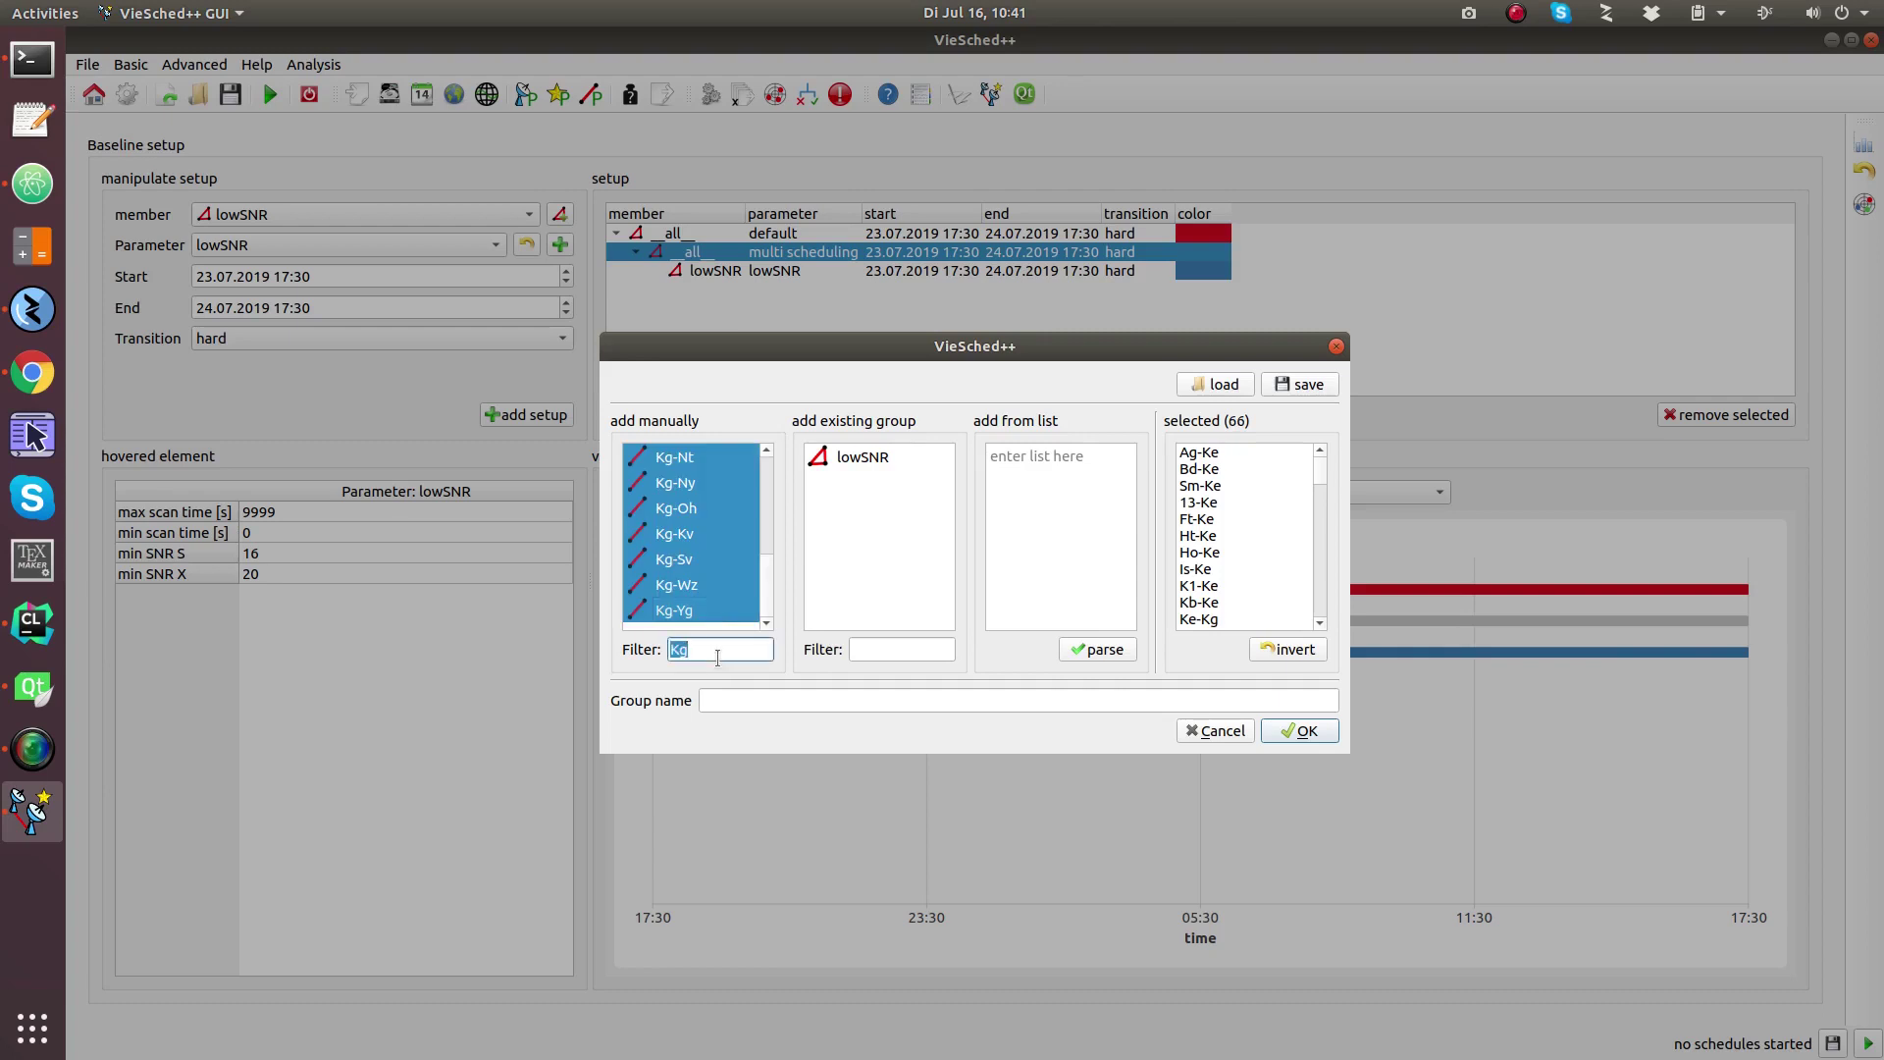
text(Yg)
click(691, 460)
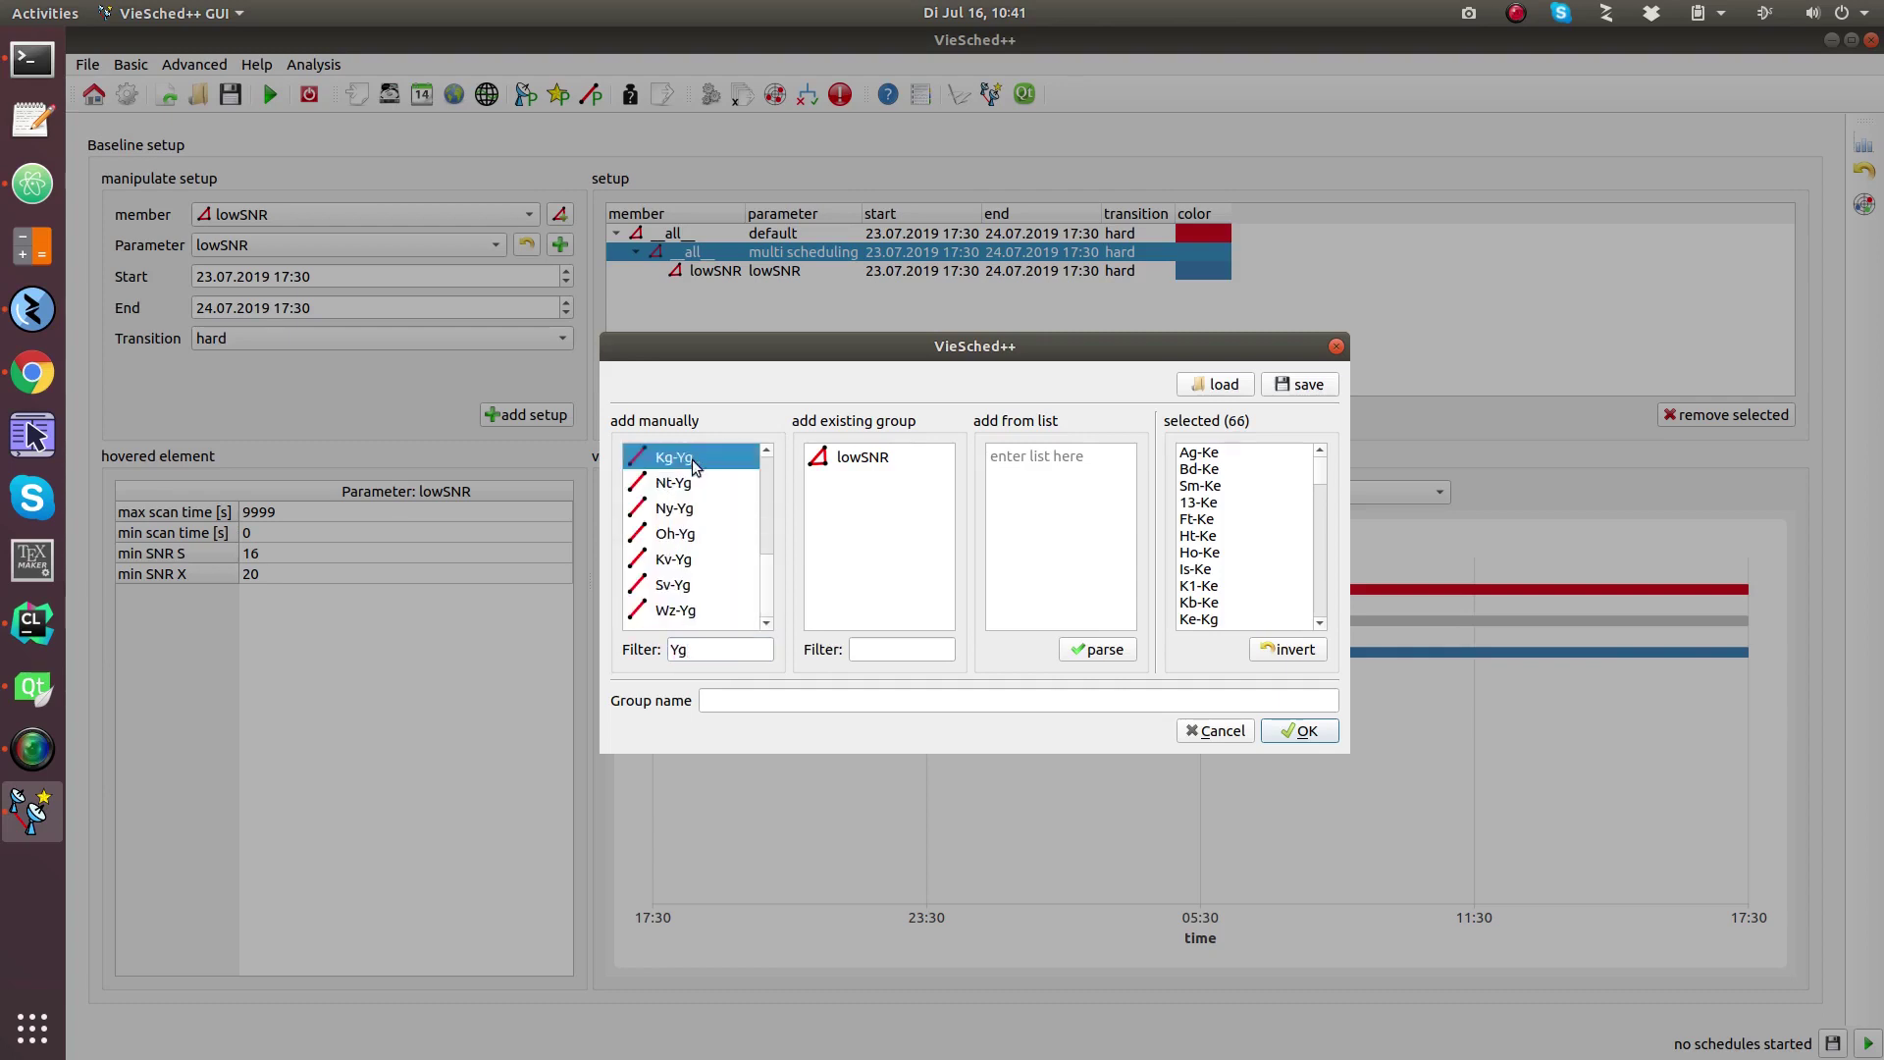
shift+click(705, 610)
scroll(699, 579, down, 5)
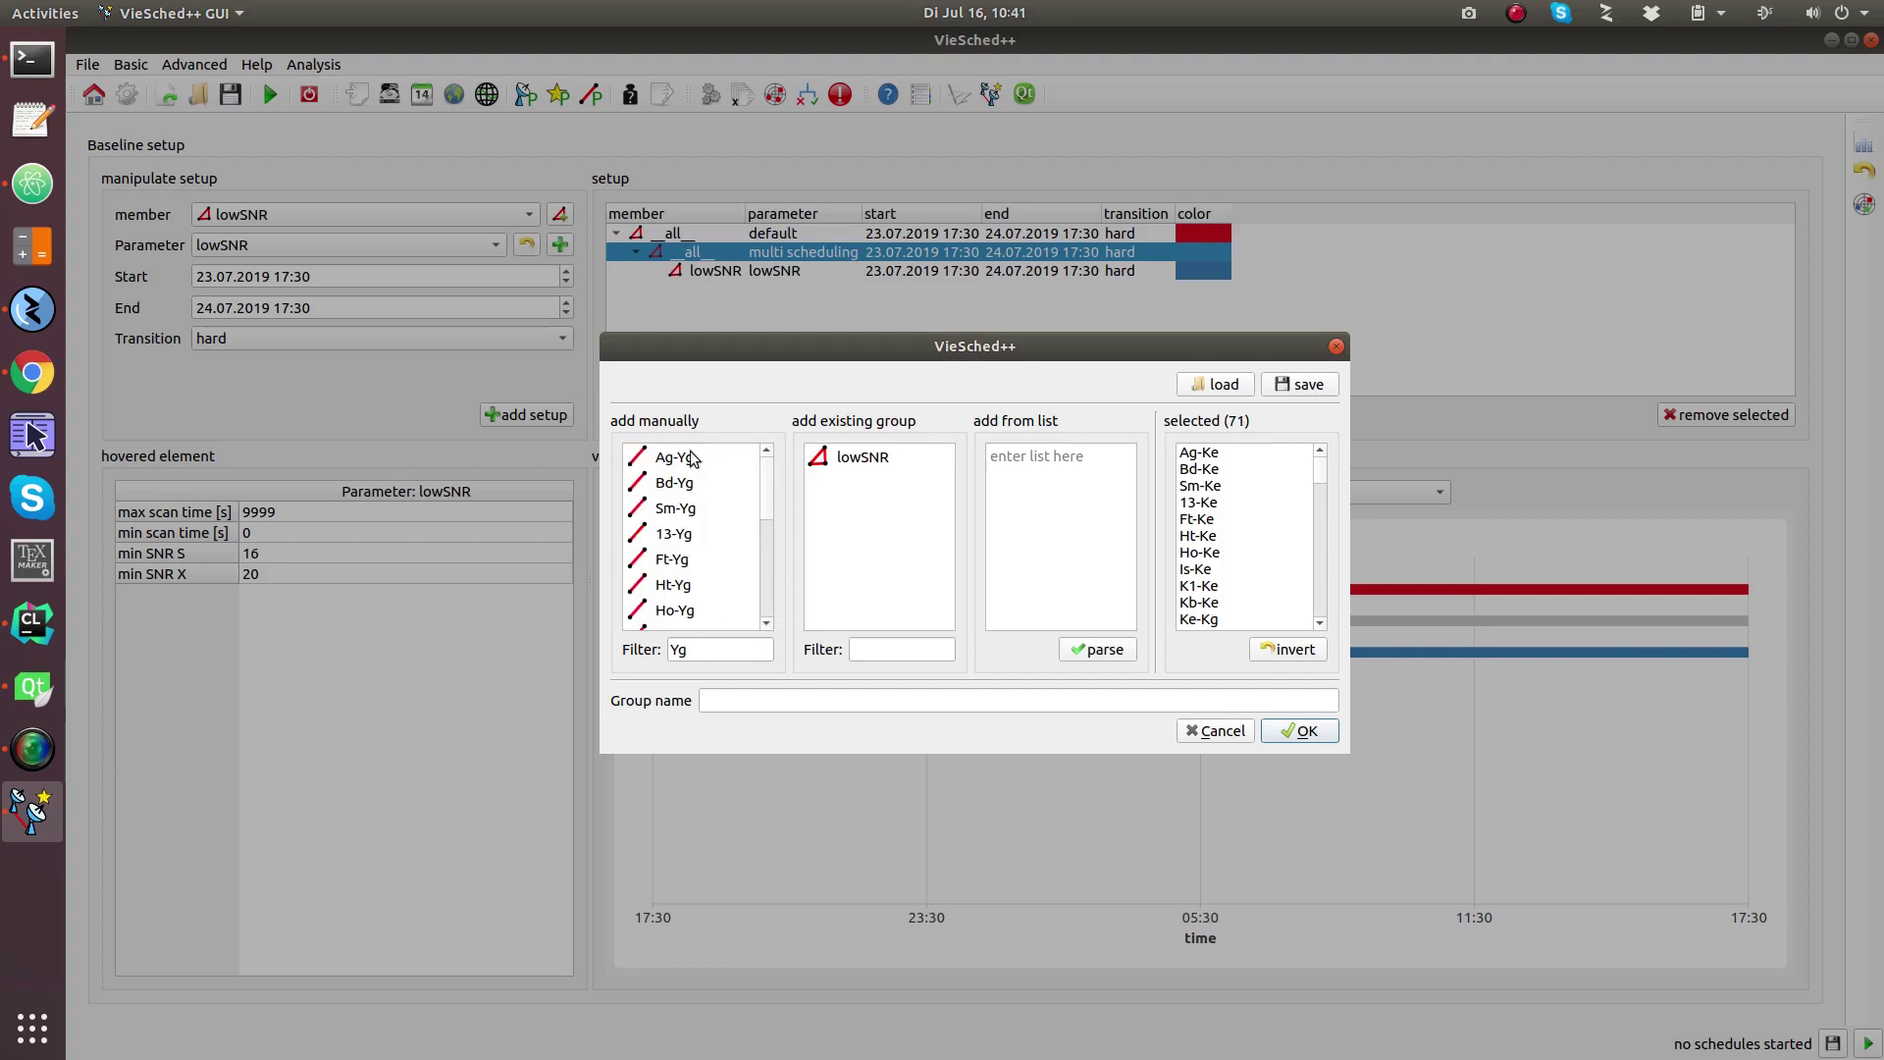
shift+click(680, 621)
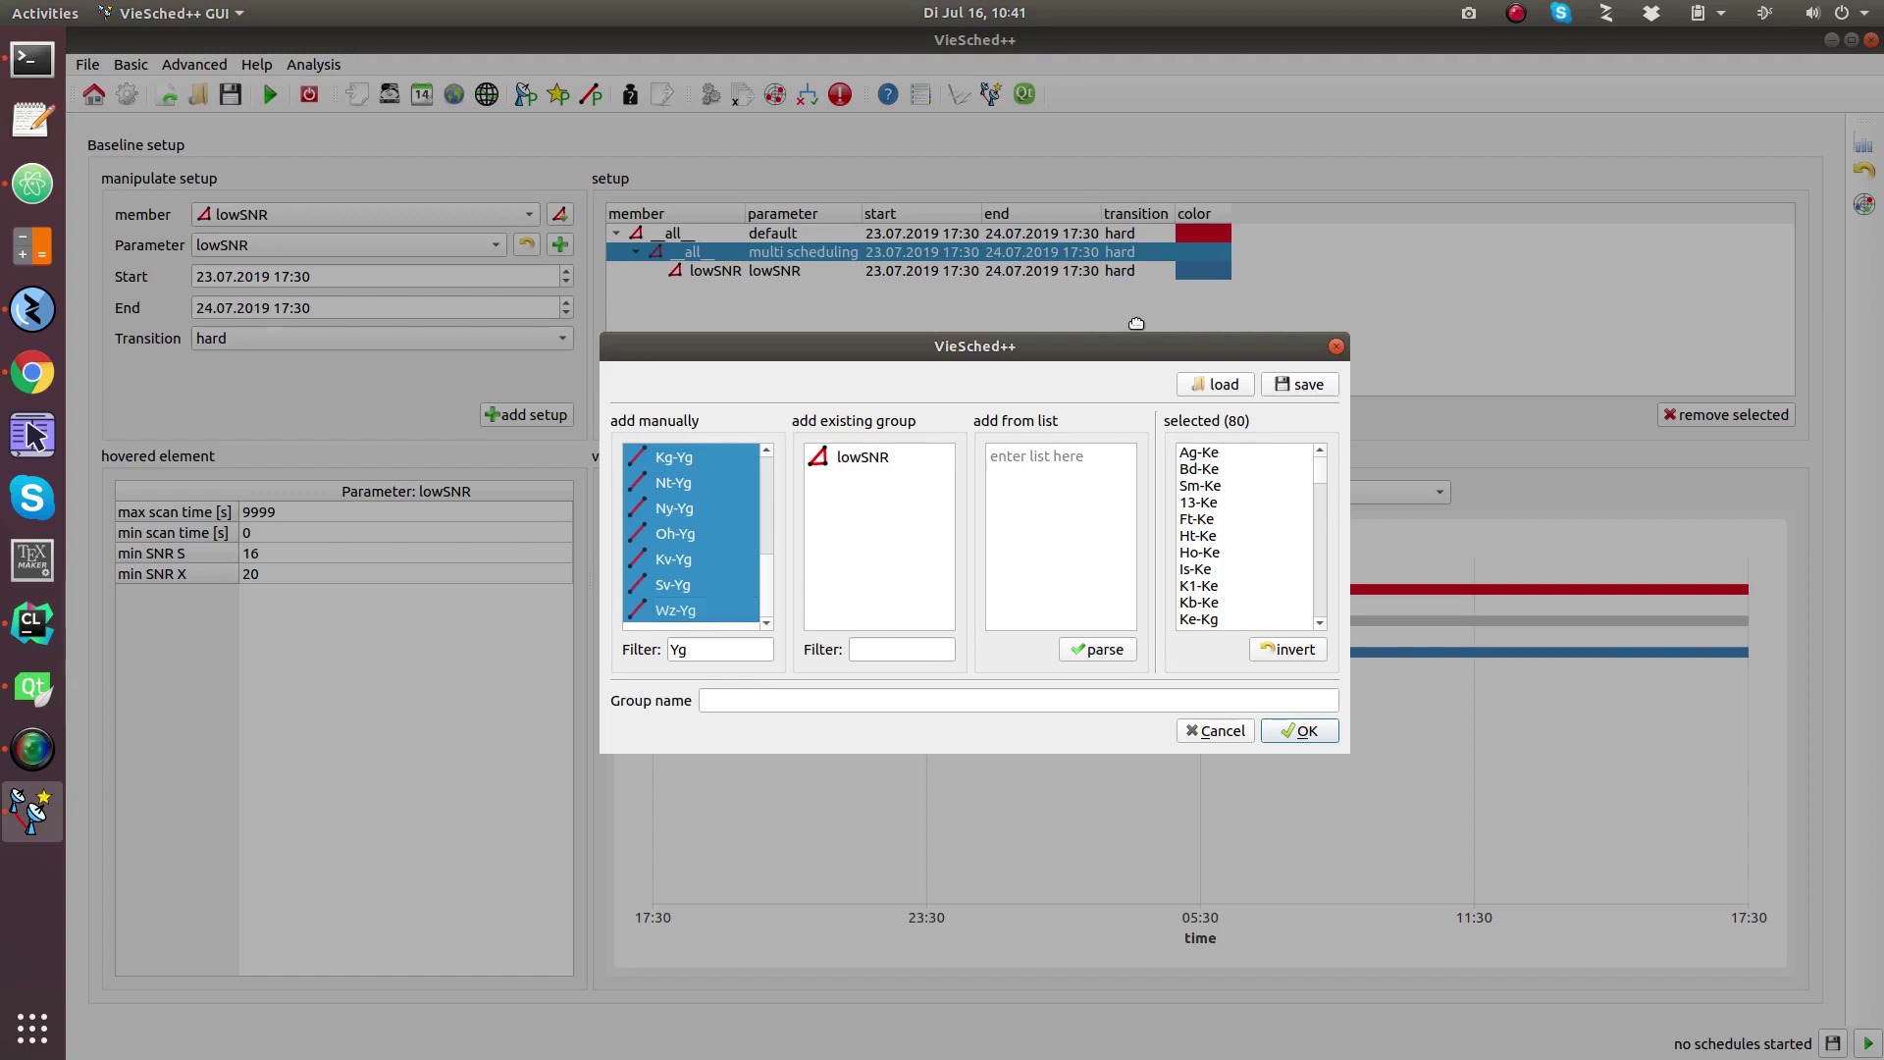
Enlarge the group dialog and remove Ag-Ke, K1-Ke and Ke-Oh from the selected baselines.
drag(1147, 342, 1091, 233)
double_click(1038, 50)
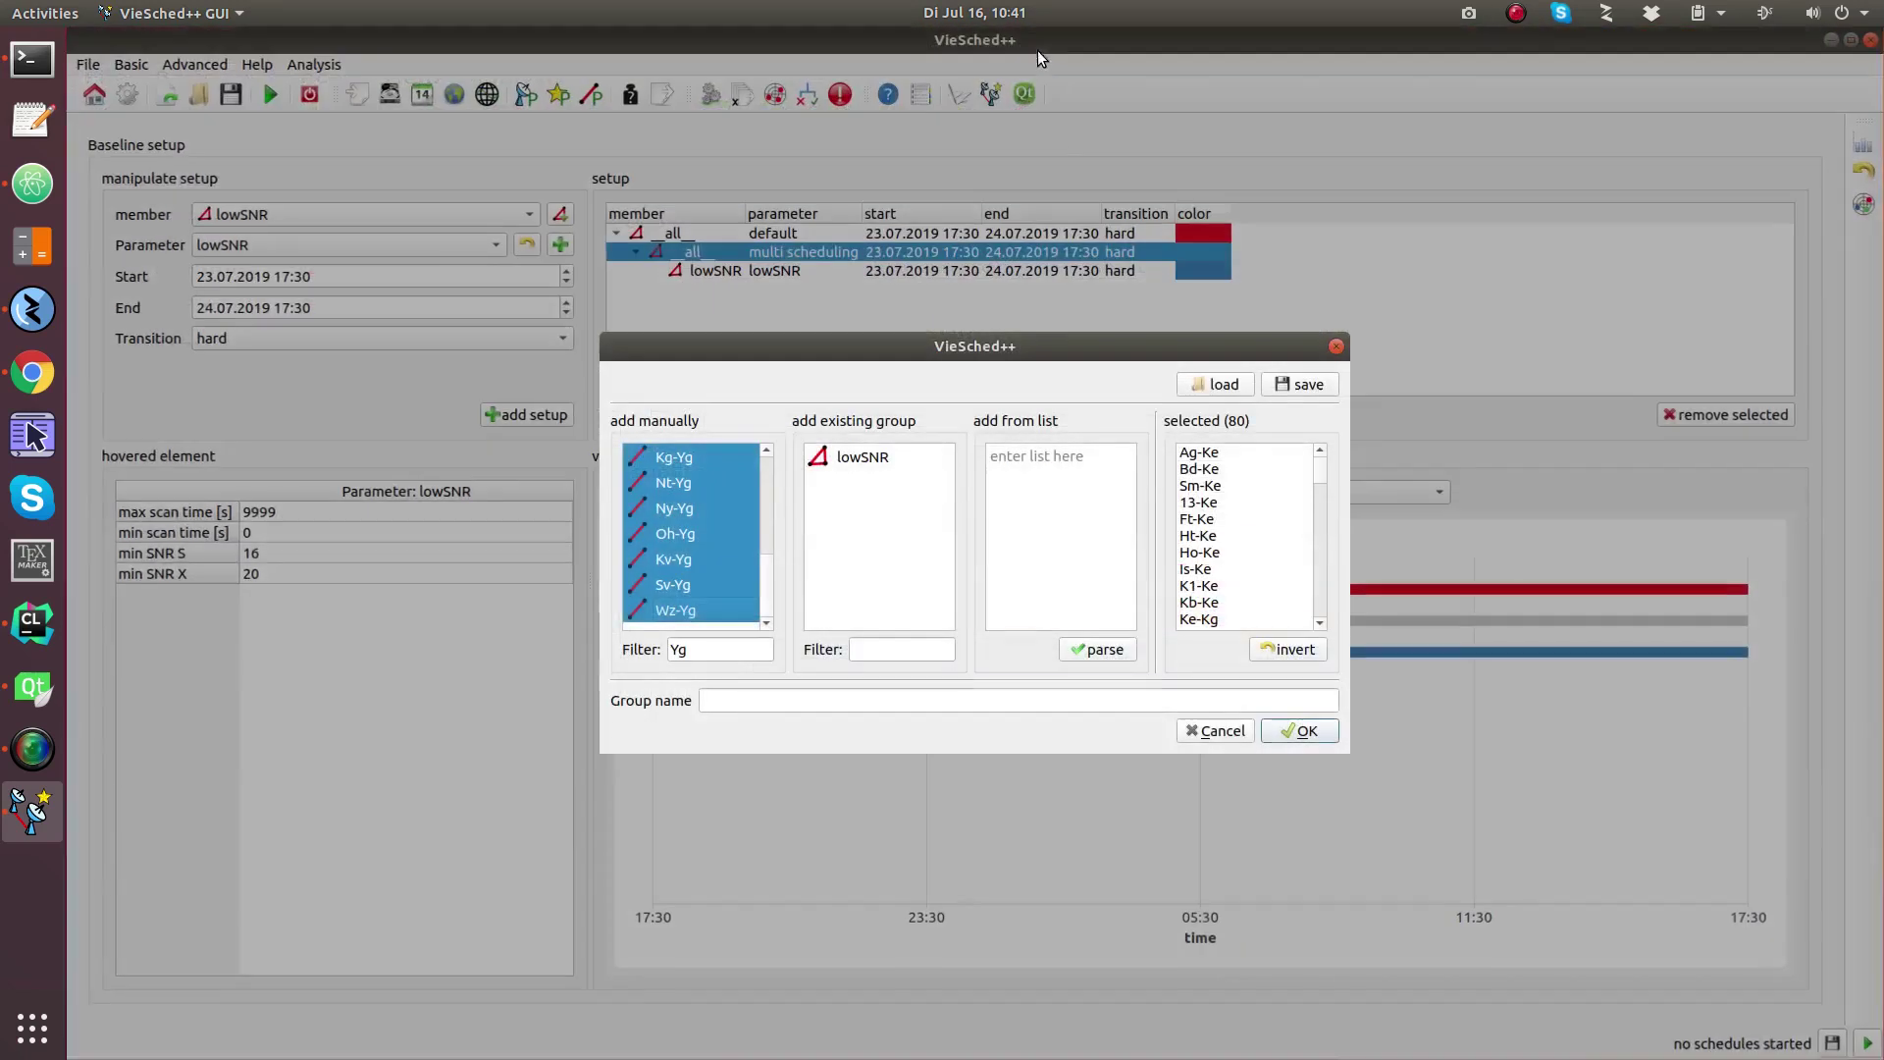
drag(1098, 752, 1114, 985)
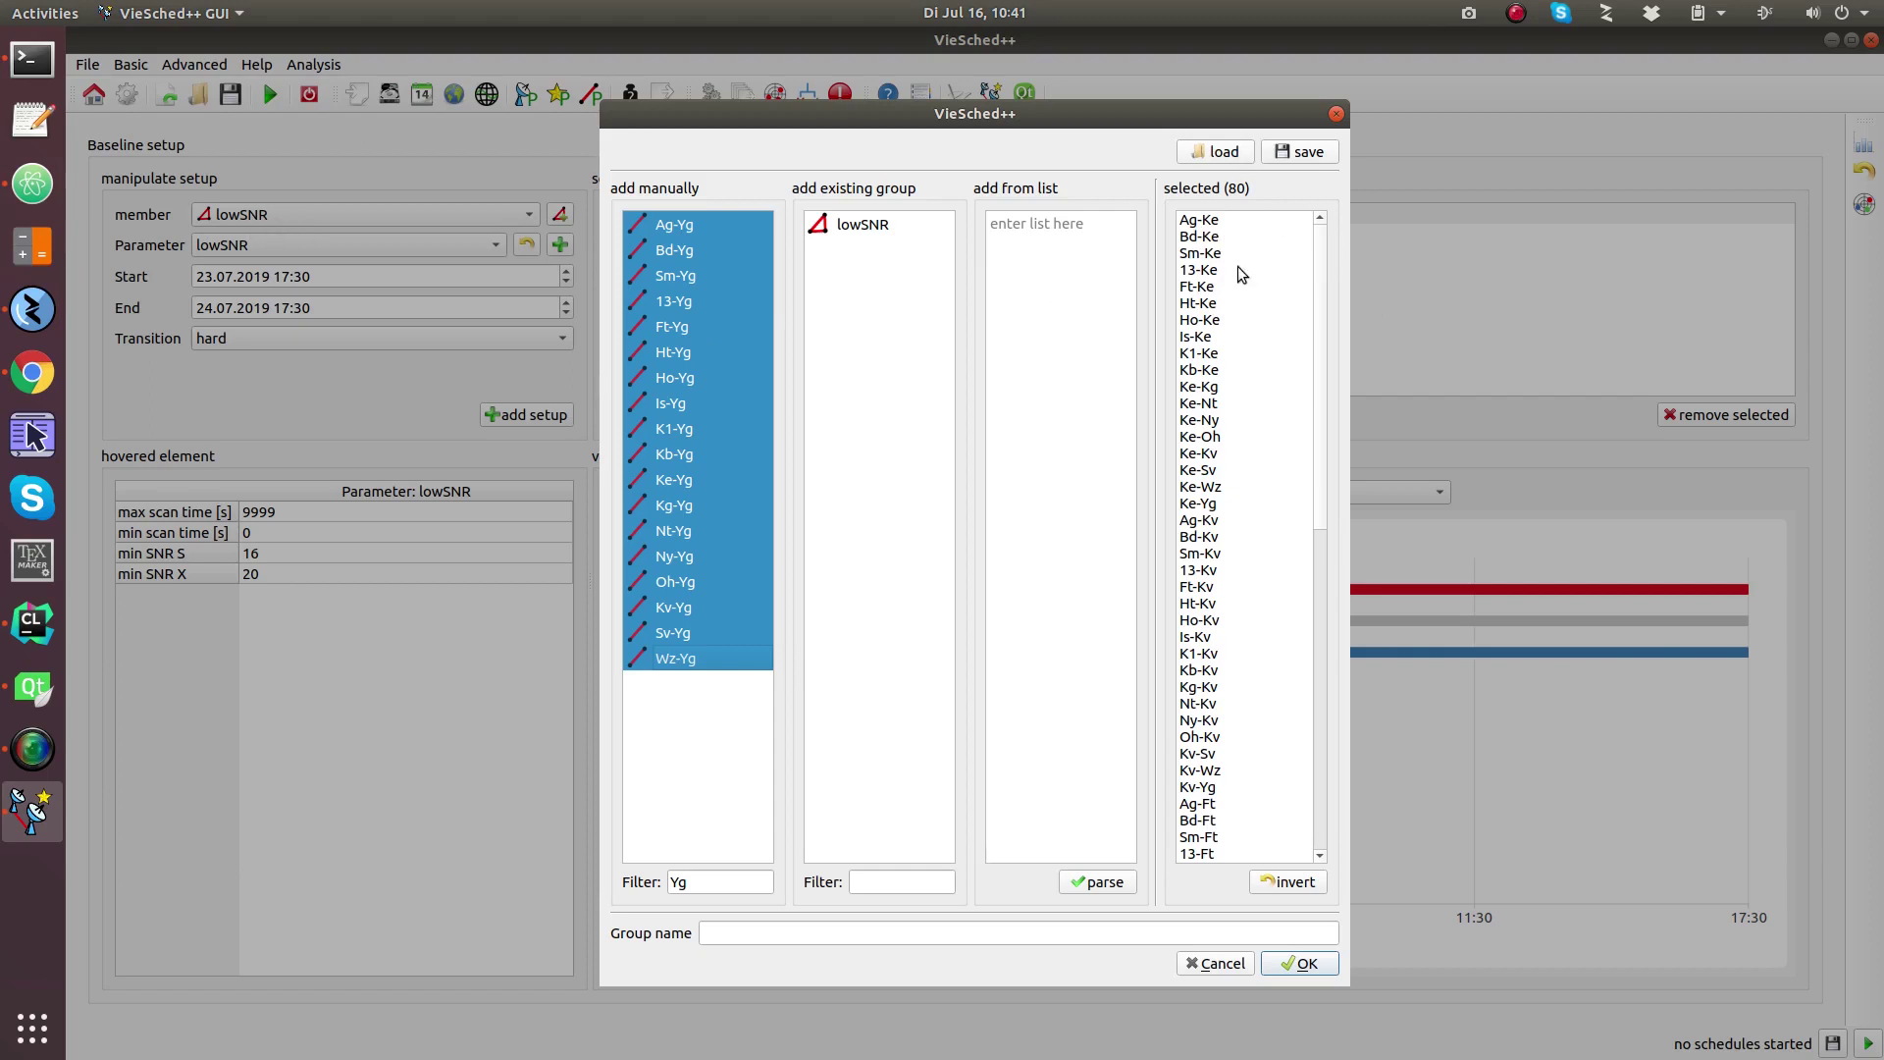
double_click(1212, 221)
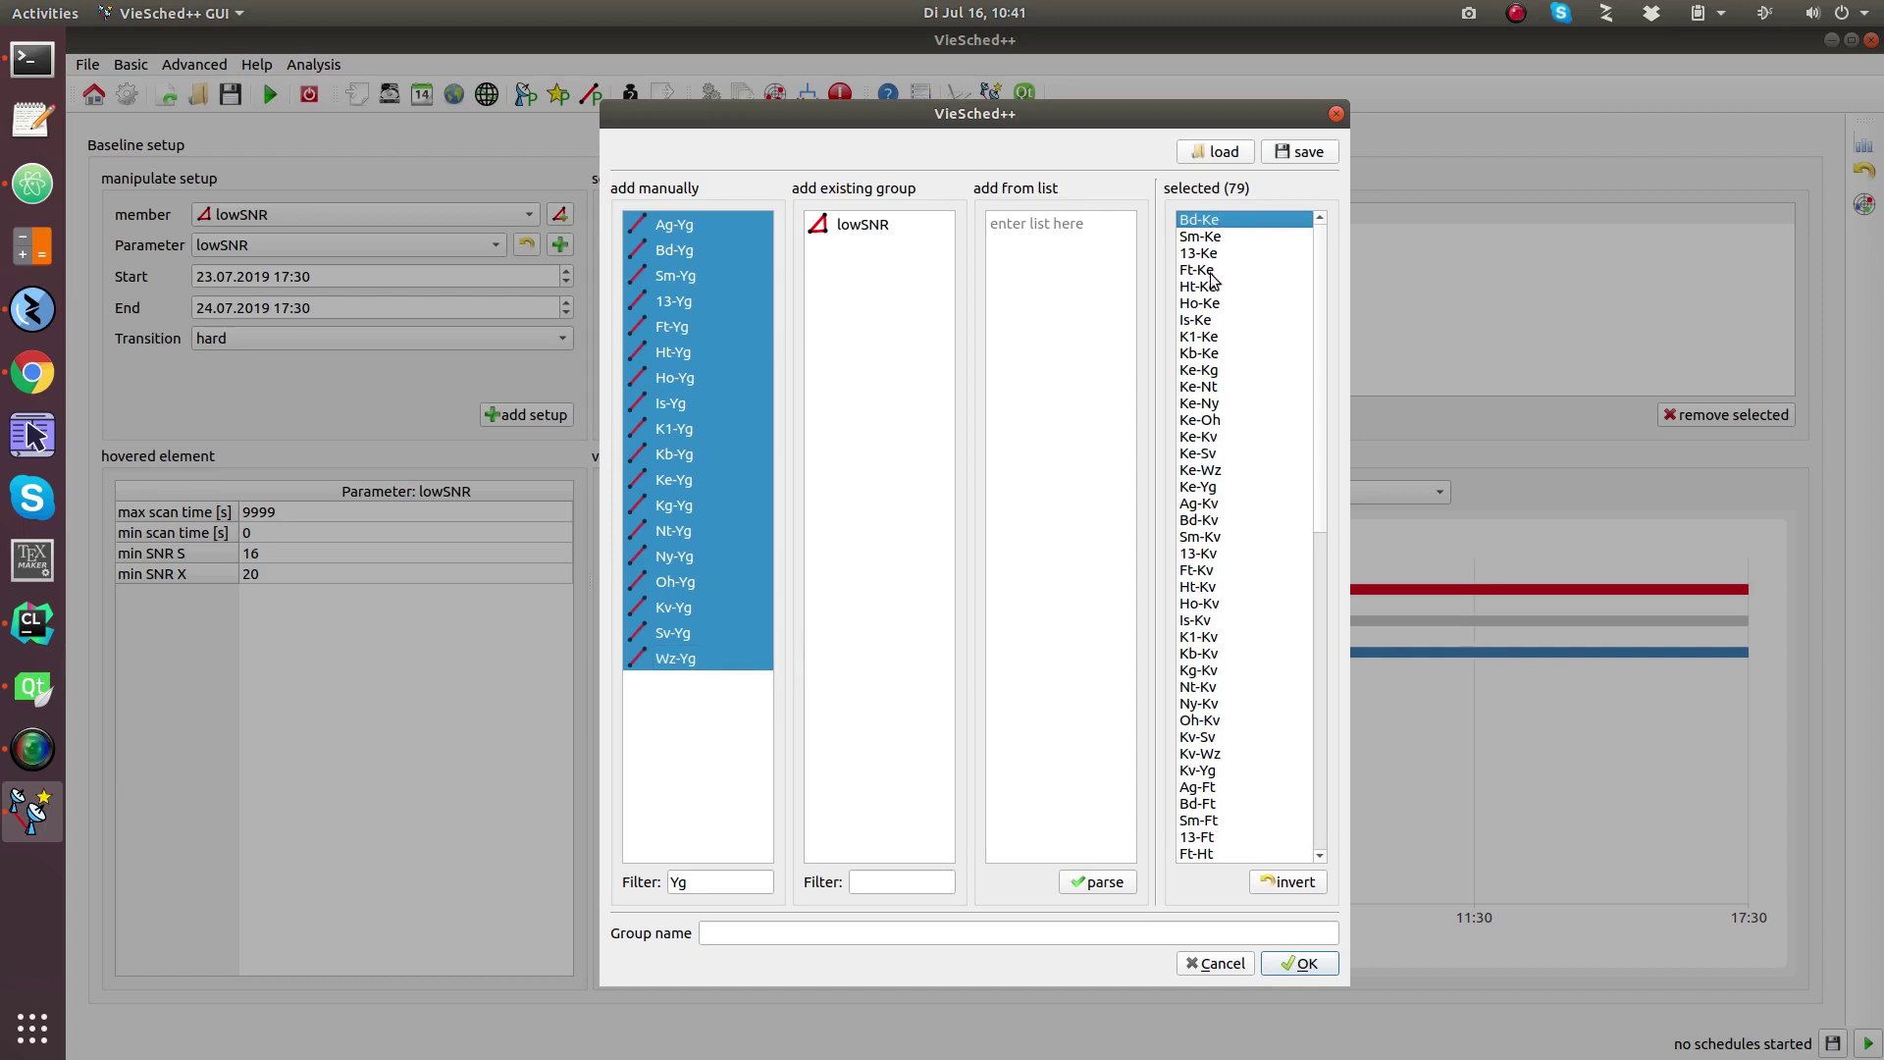
double_click(1195, 338)
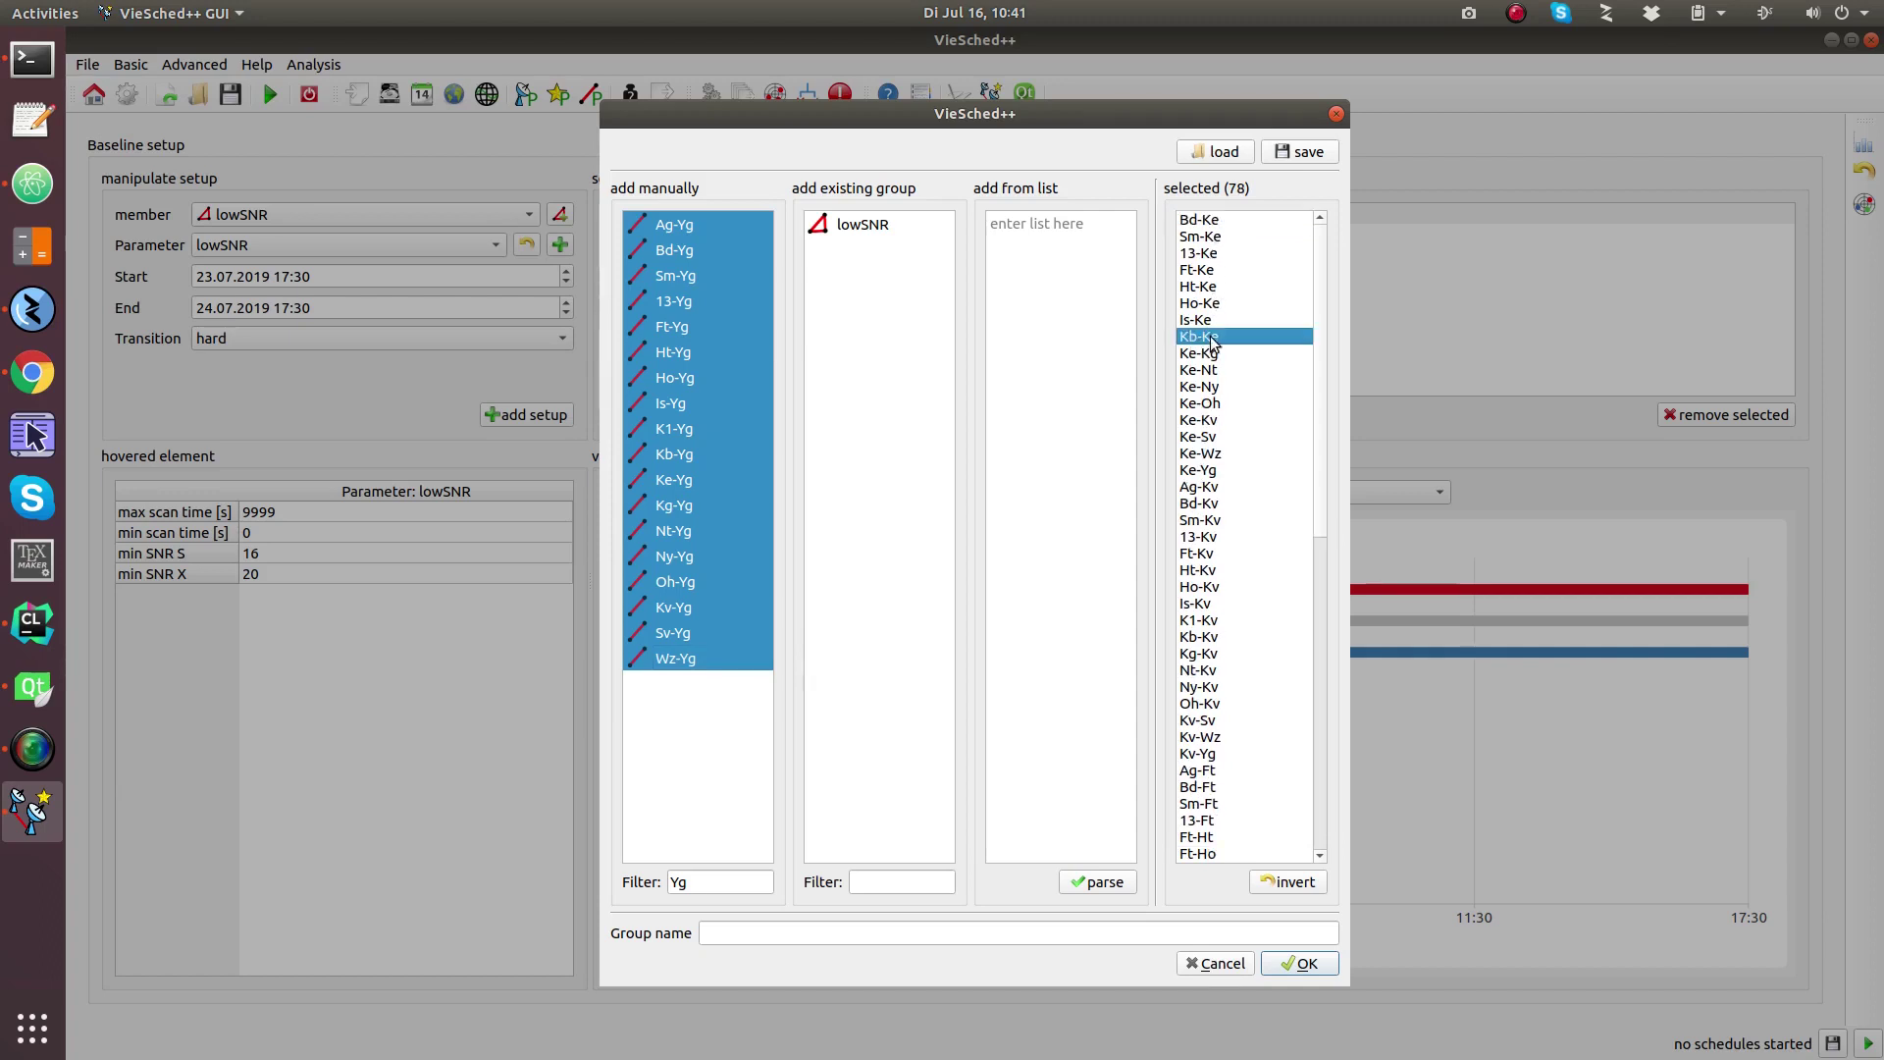
double_click(1219, 405)
Remove the Kv baselines Ag-Kv, K1-Kv and Oh-Kv from the selected baselines.
double_click(1216, 471)
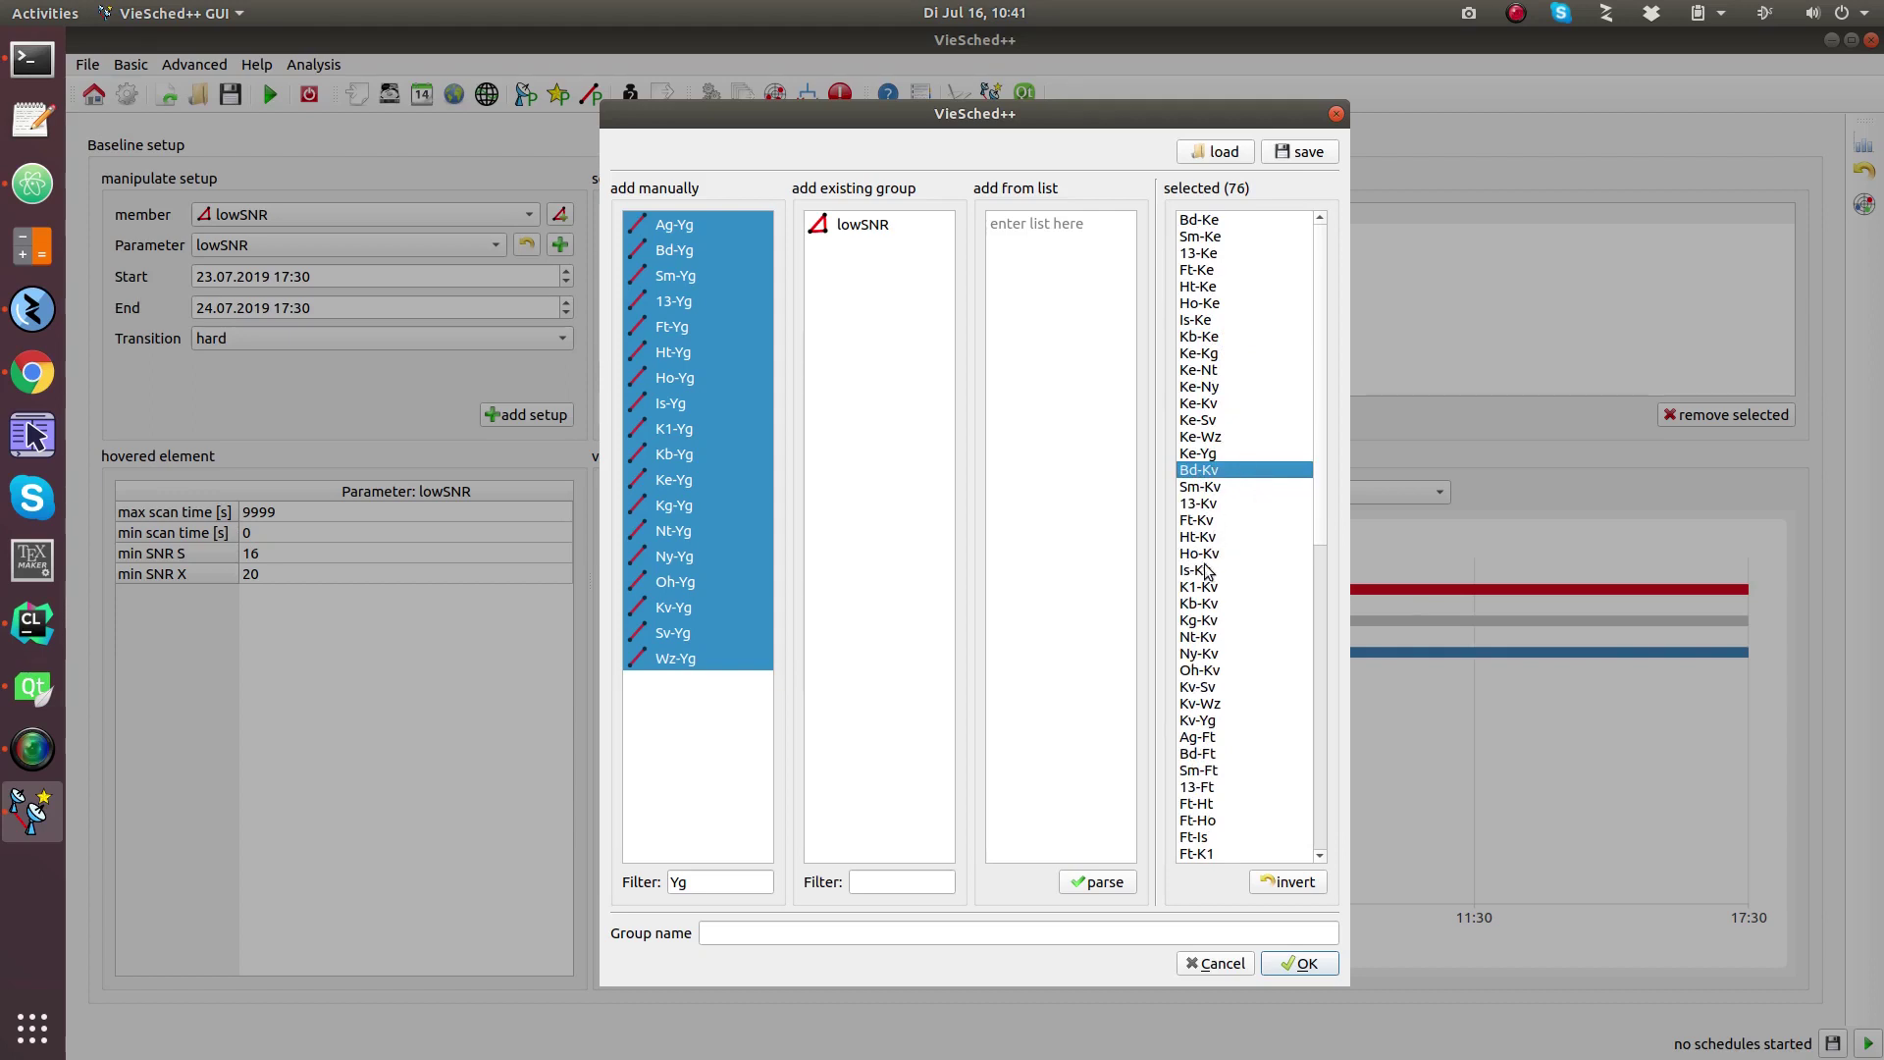
double_click(1213, 590)
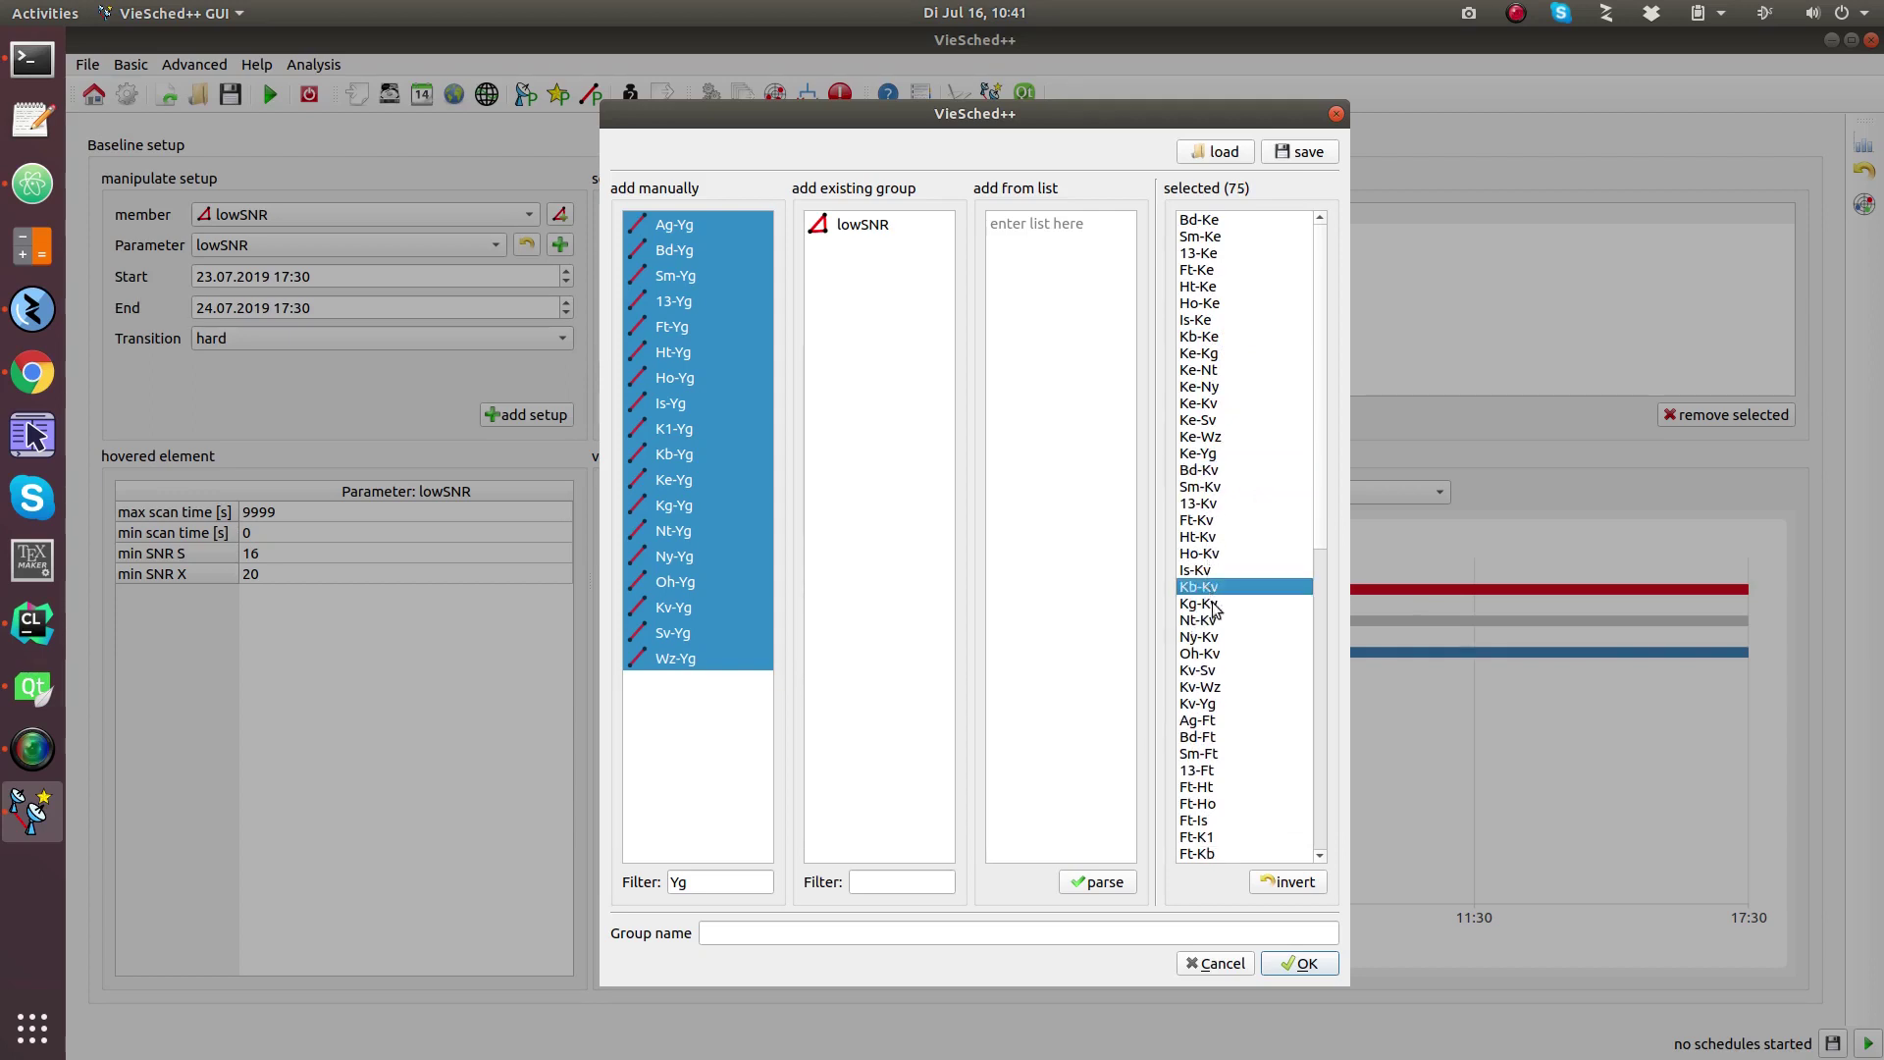
double_click(1213, 658)
Remove the Ft baselines Ag-Ft, Ft-K1 and Ft-Oh from the selected baselines.
double_click(1215, 705)
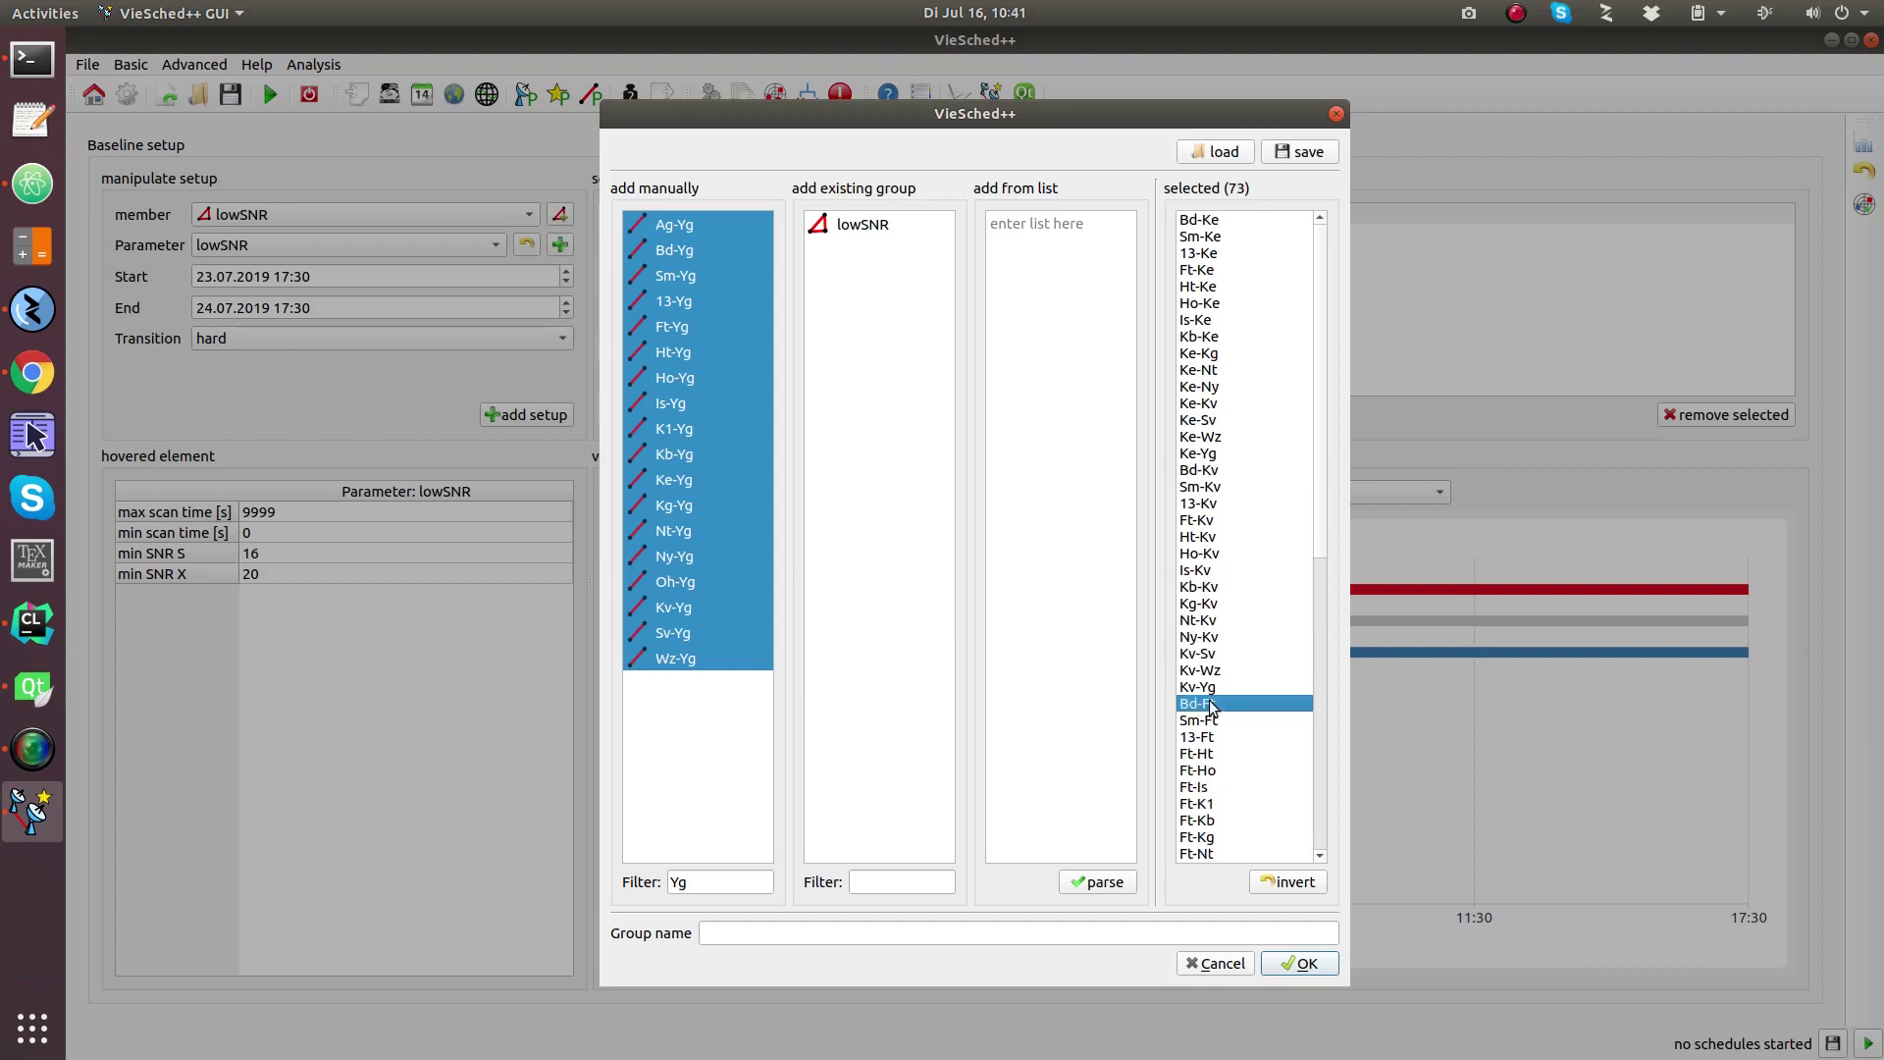
double_click(1209, 802)
scroll(1209, 746, down, 4)
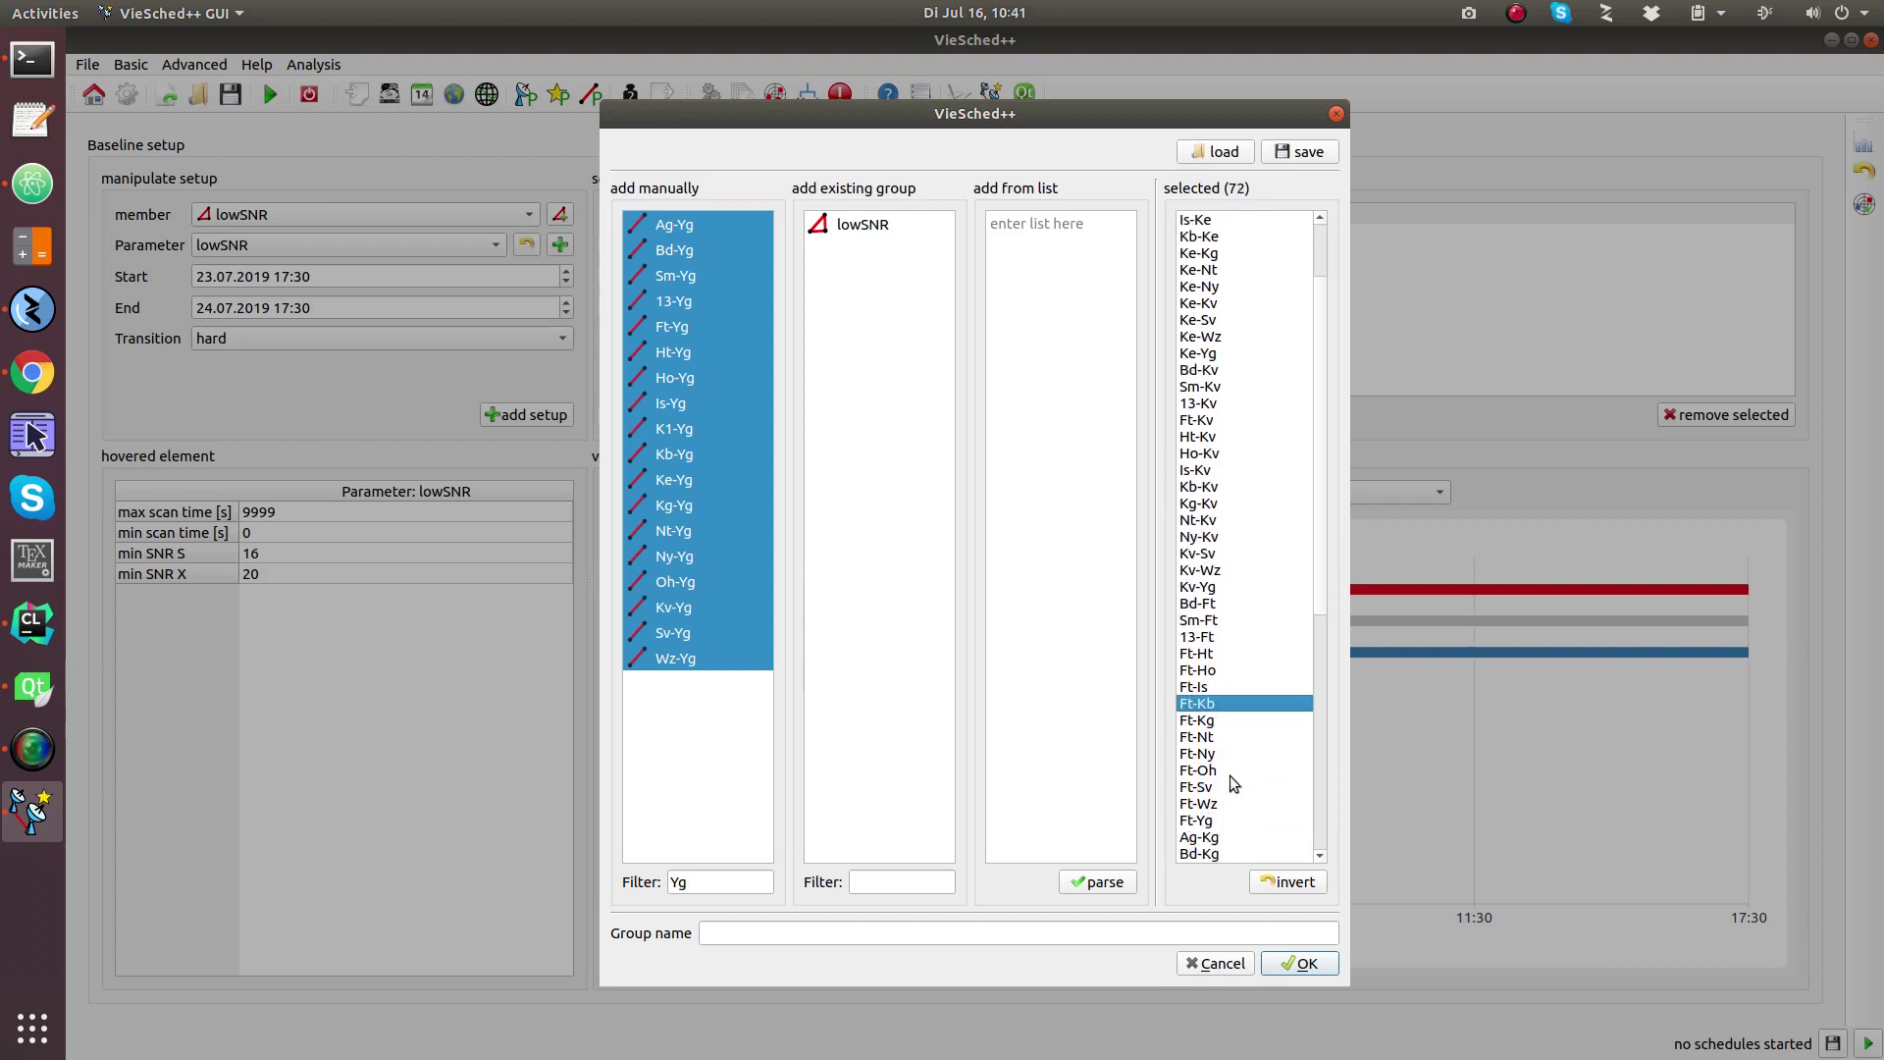
double_click(1208, 672)
Remove the Kg baselines Ag-Kg, K1-Kg and Kg-Oh from the selected baselines.
scroll(1212, 589, down, 7)
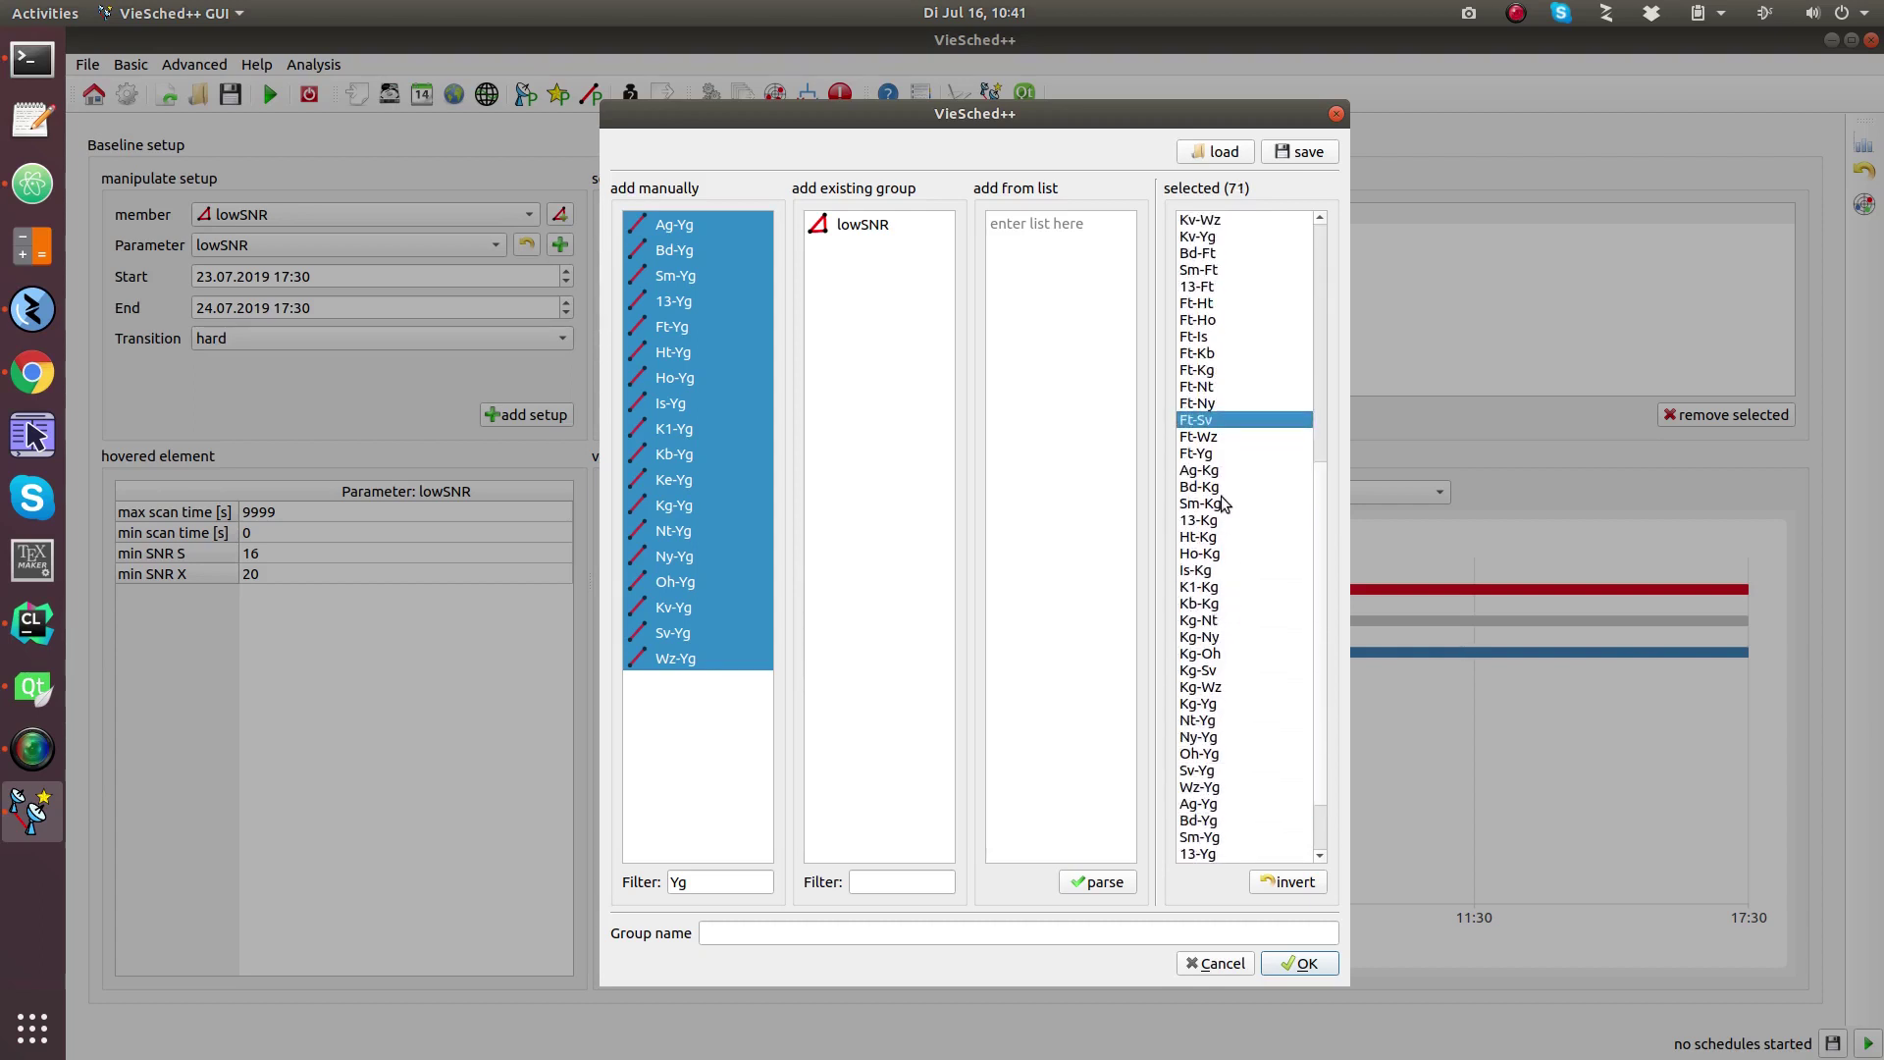
double_click(1218, 387)
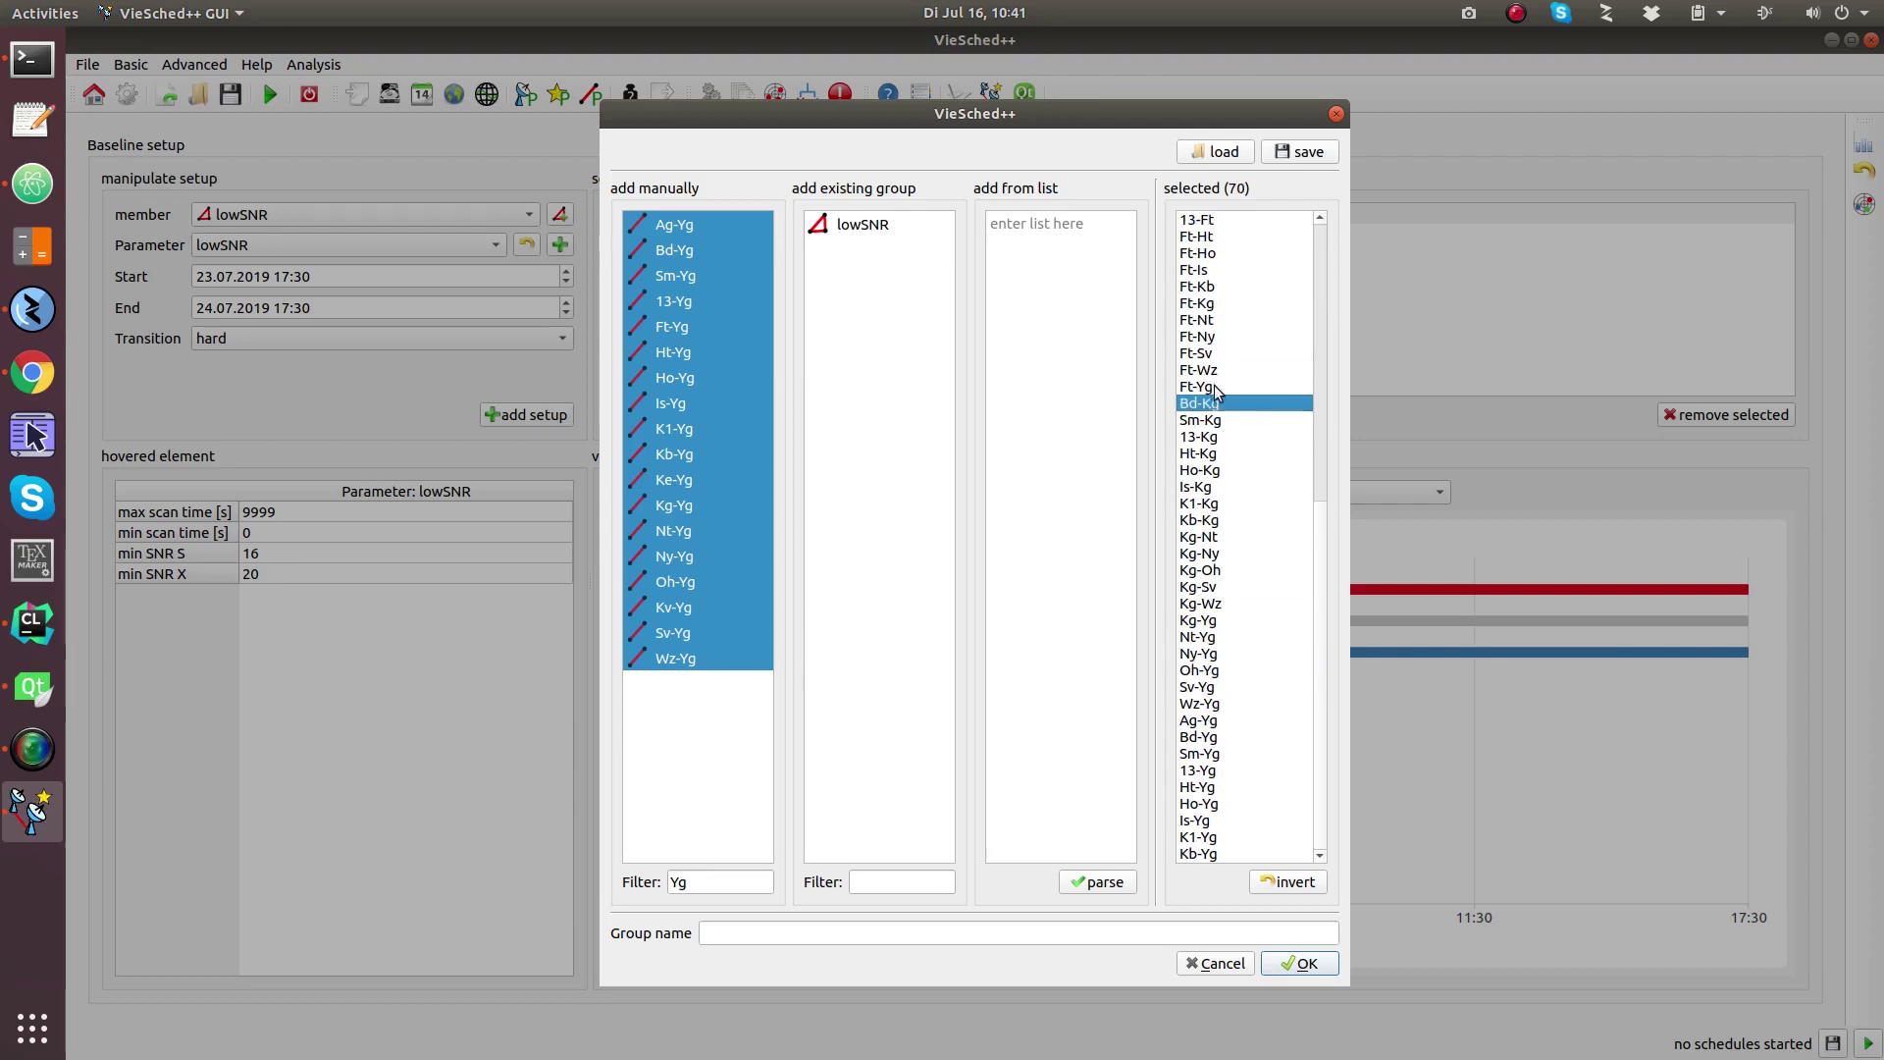
double_click(1211, 506)
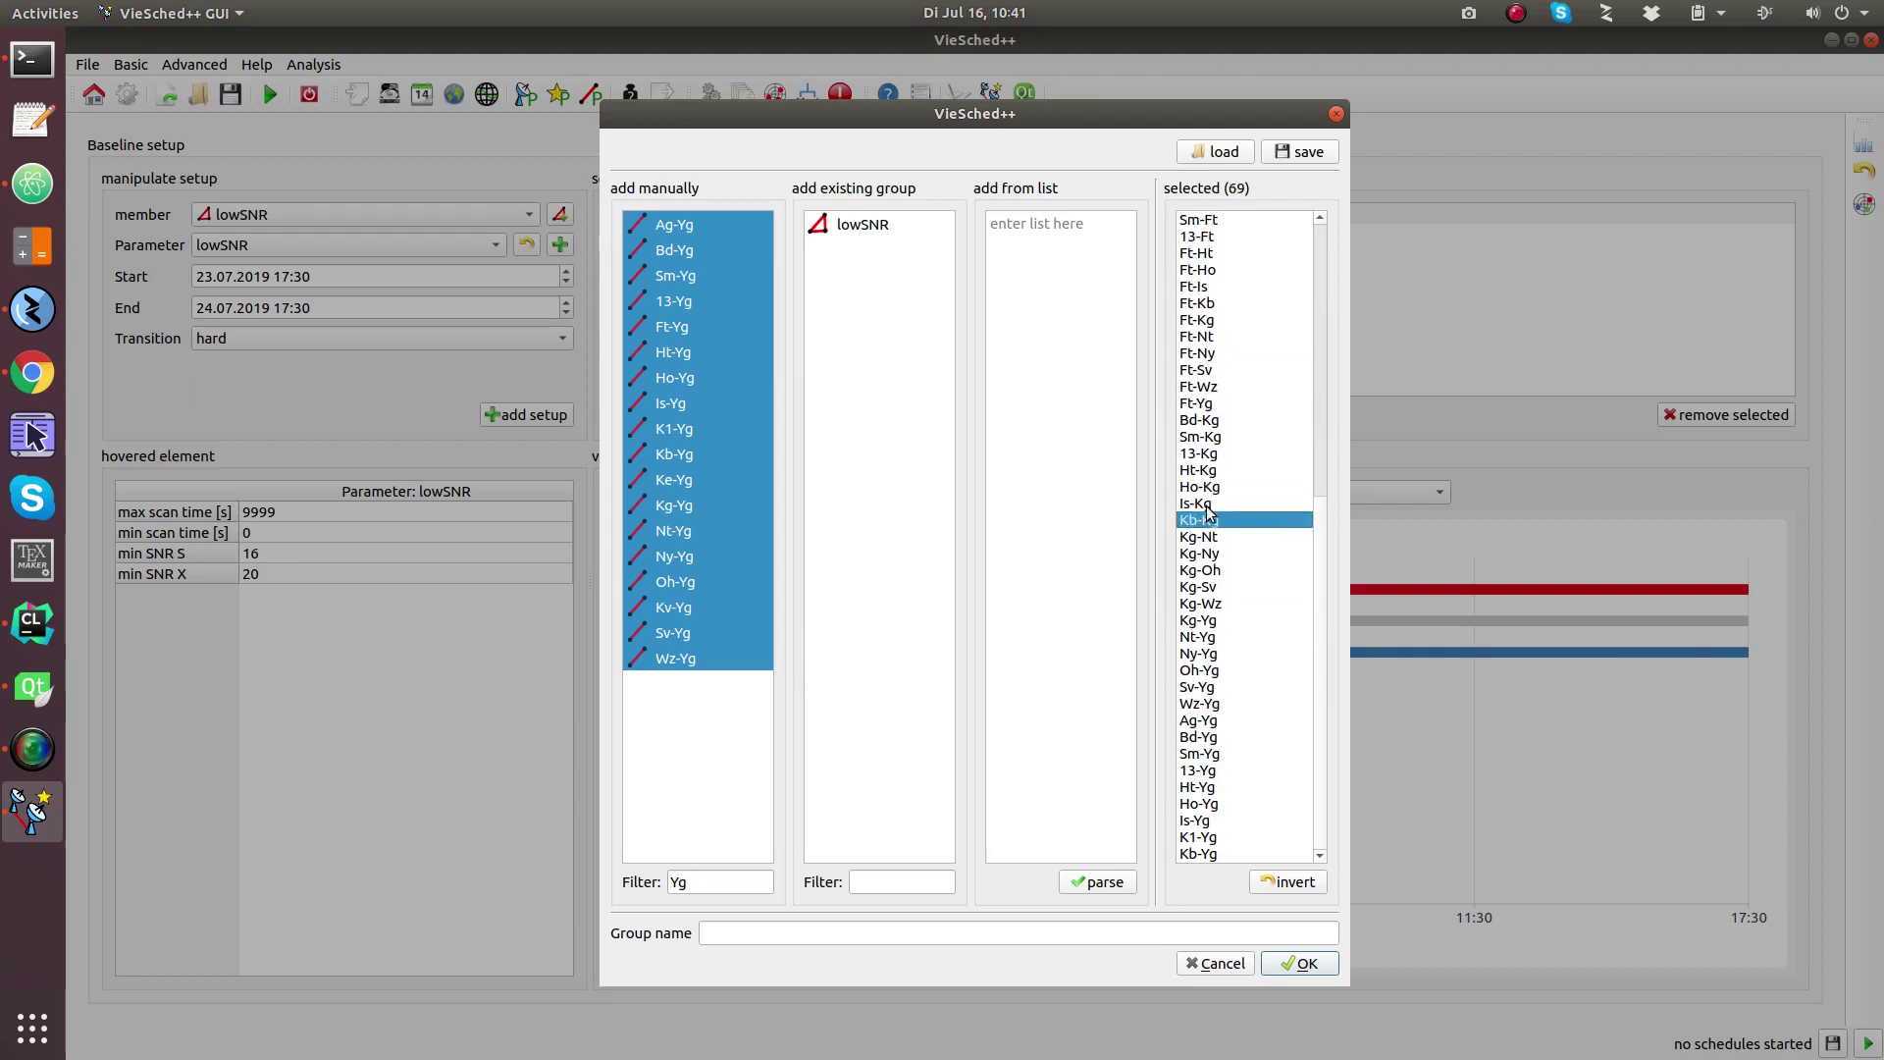
double_click(1214, 572)
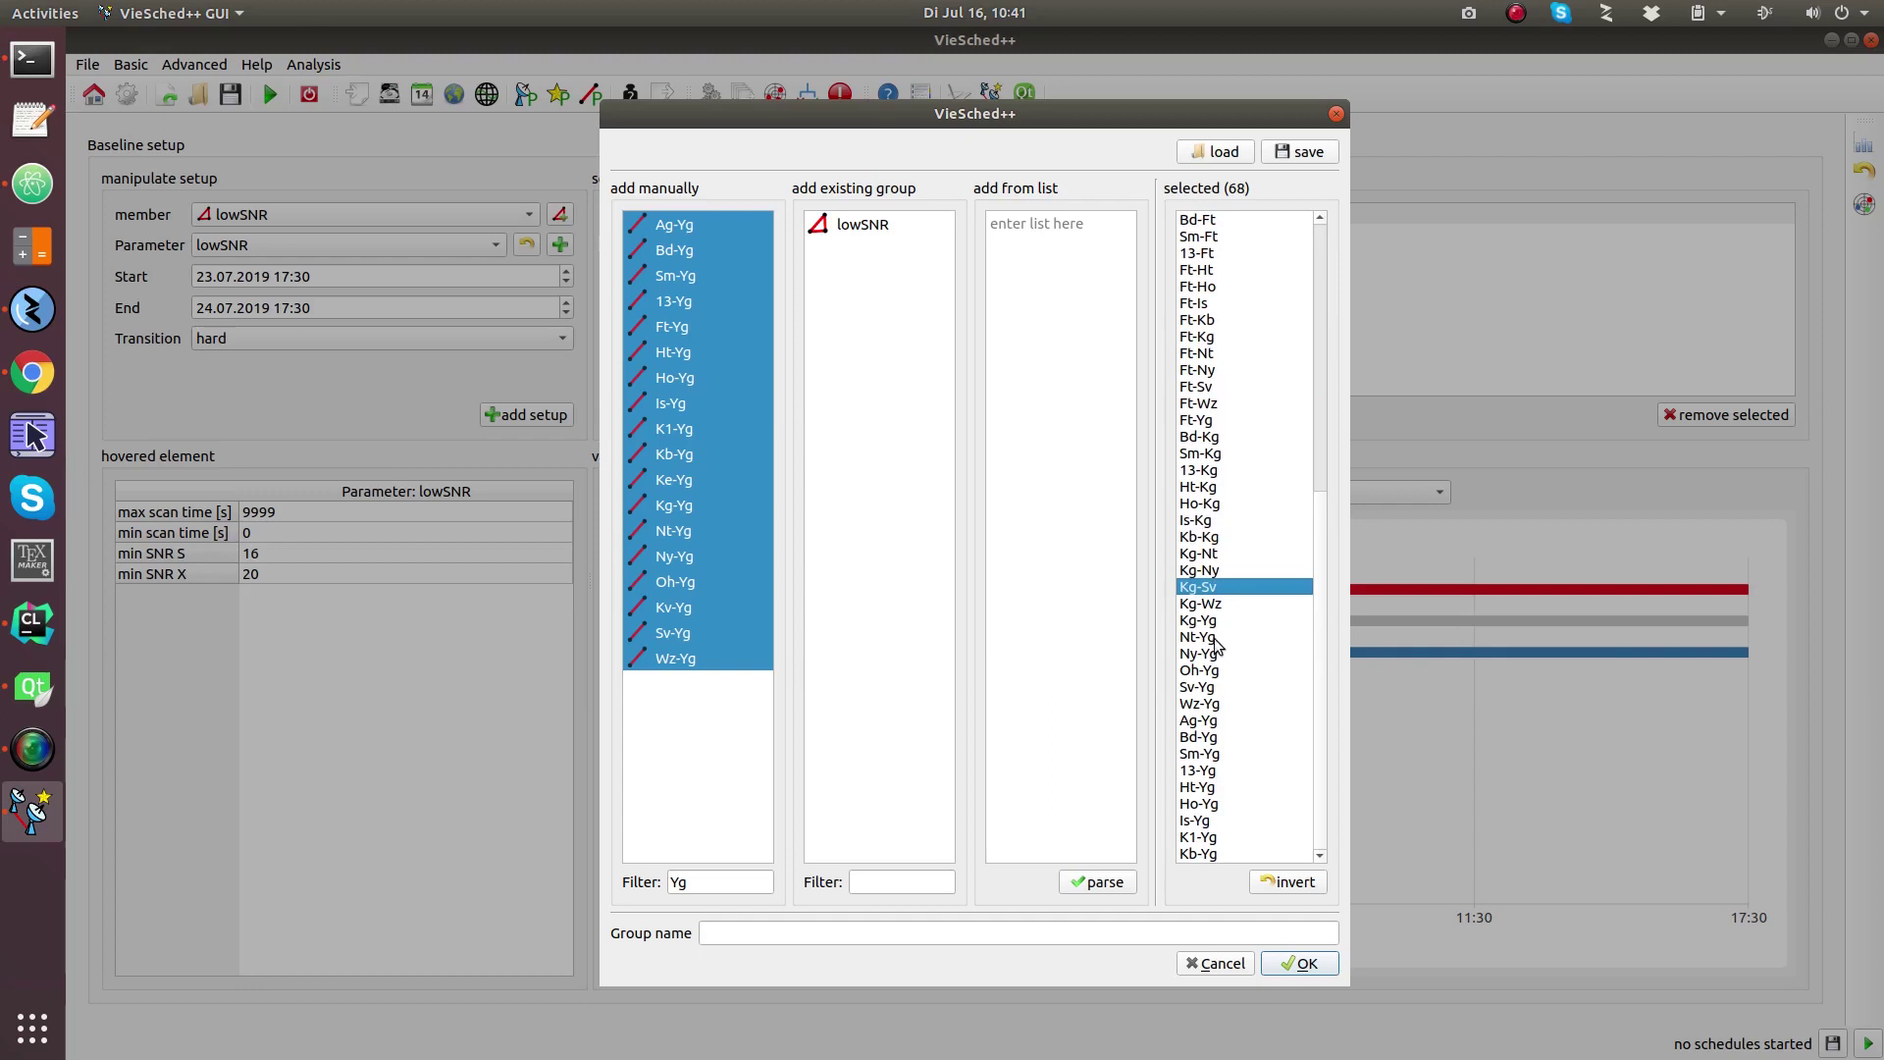
Remove Oh-Yg, Ag-Yg and K1-Yg from the selected baselines and name the group midSNR.
double_click(1213, 675)
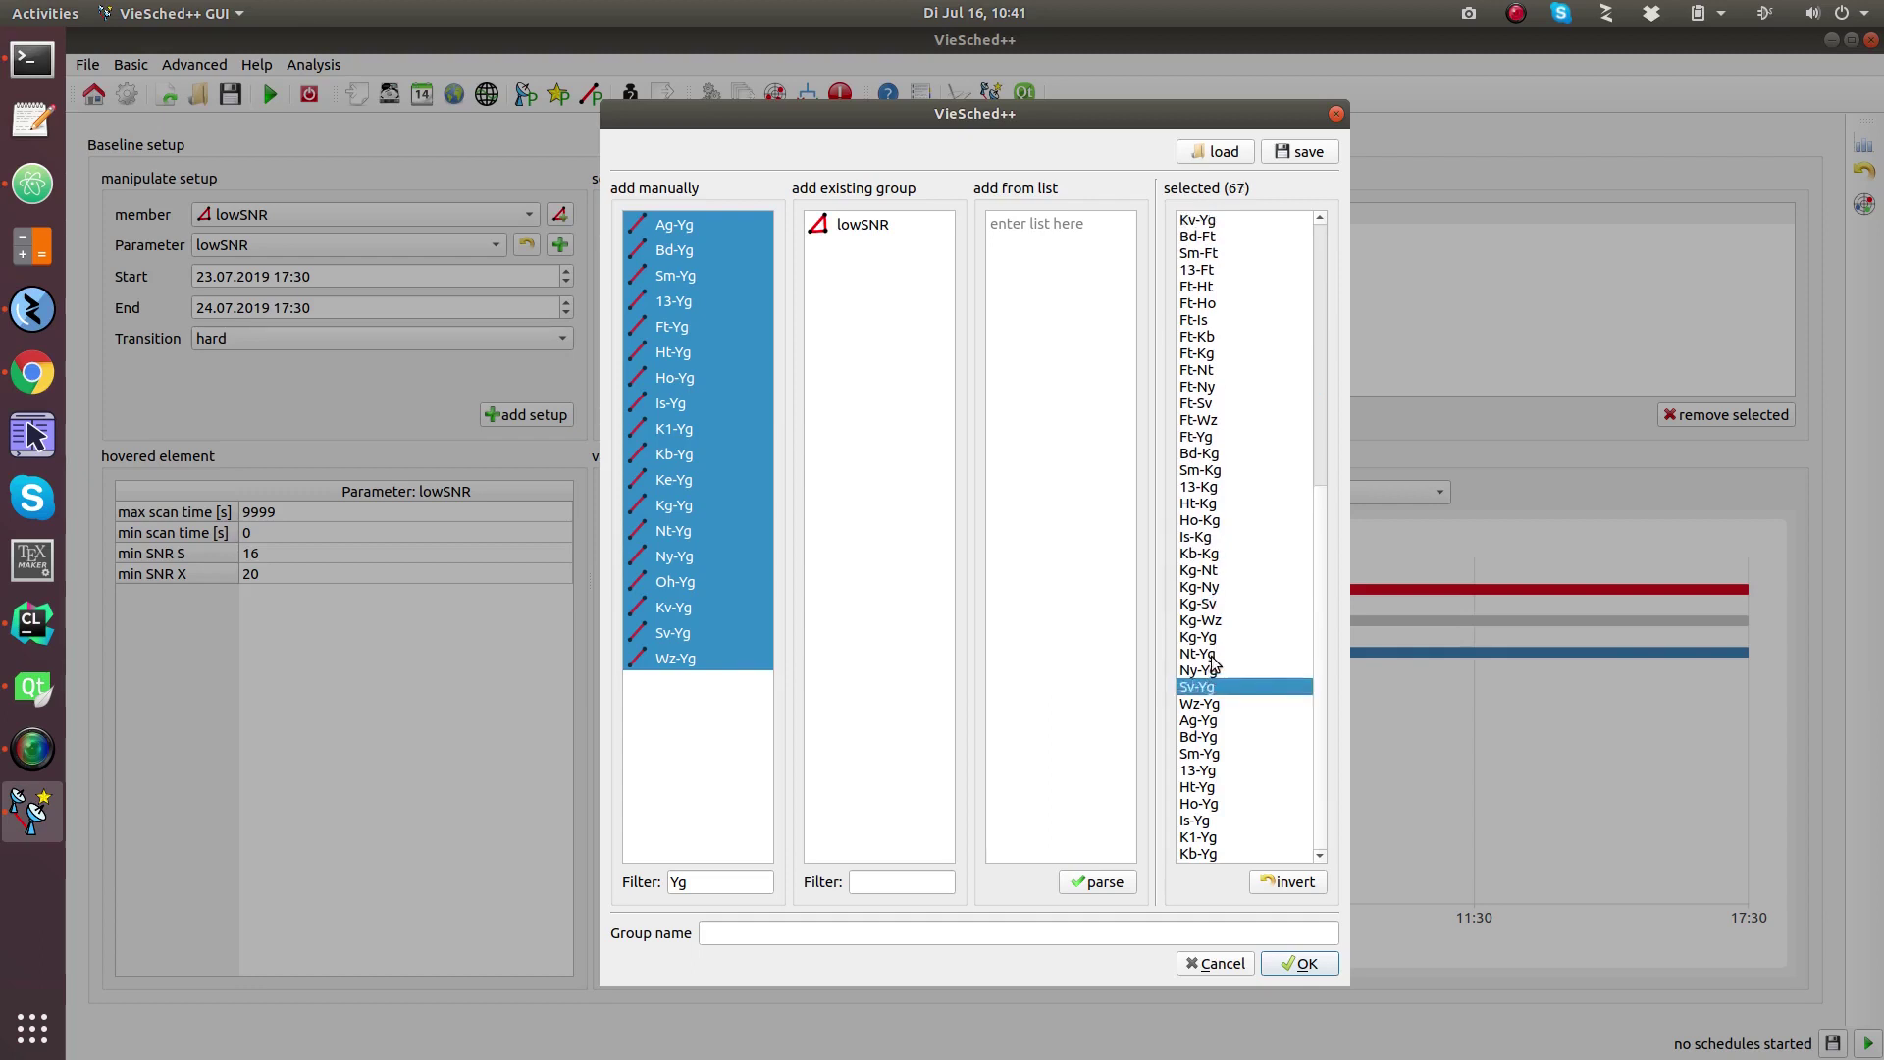
click(1054, 933)
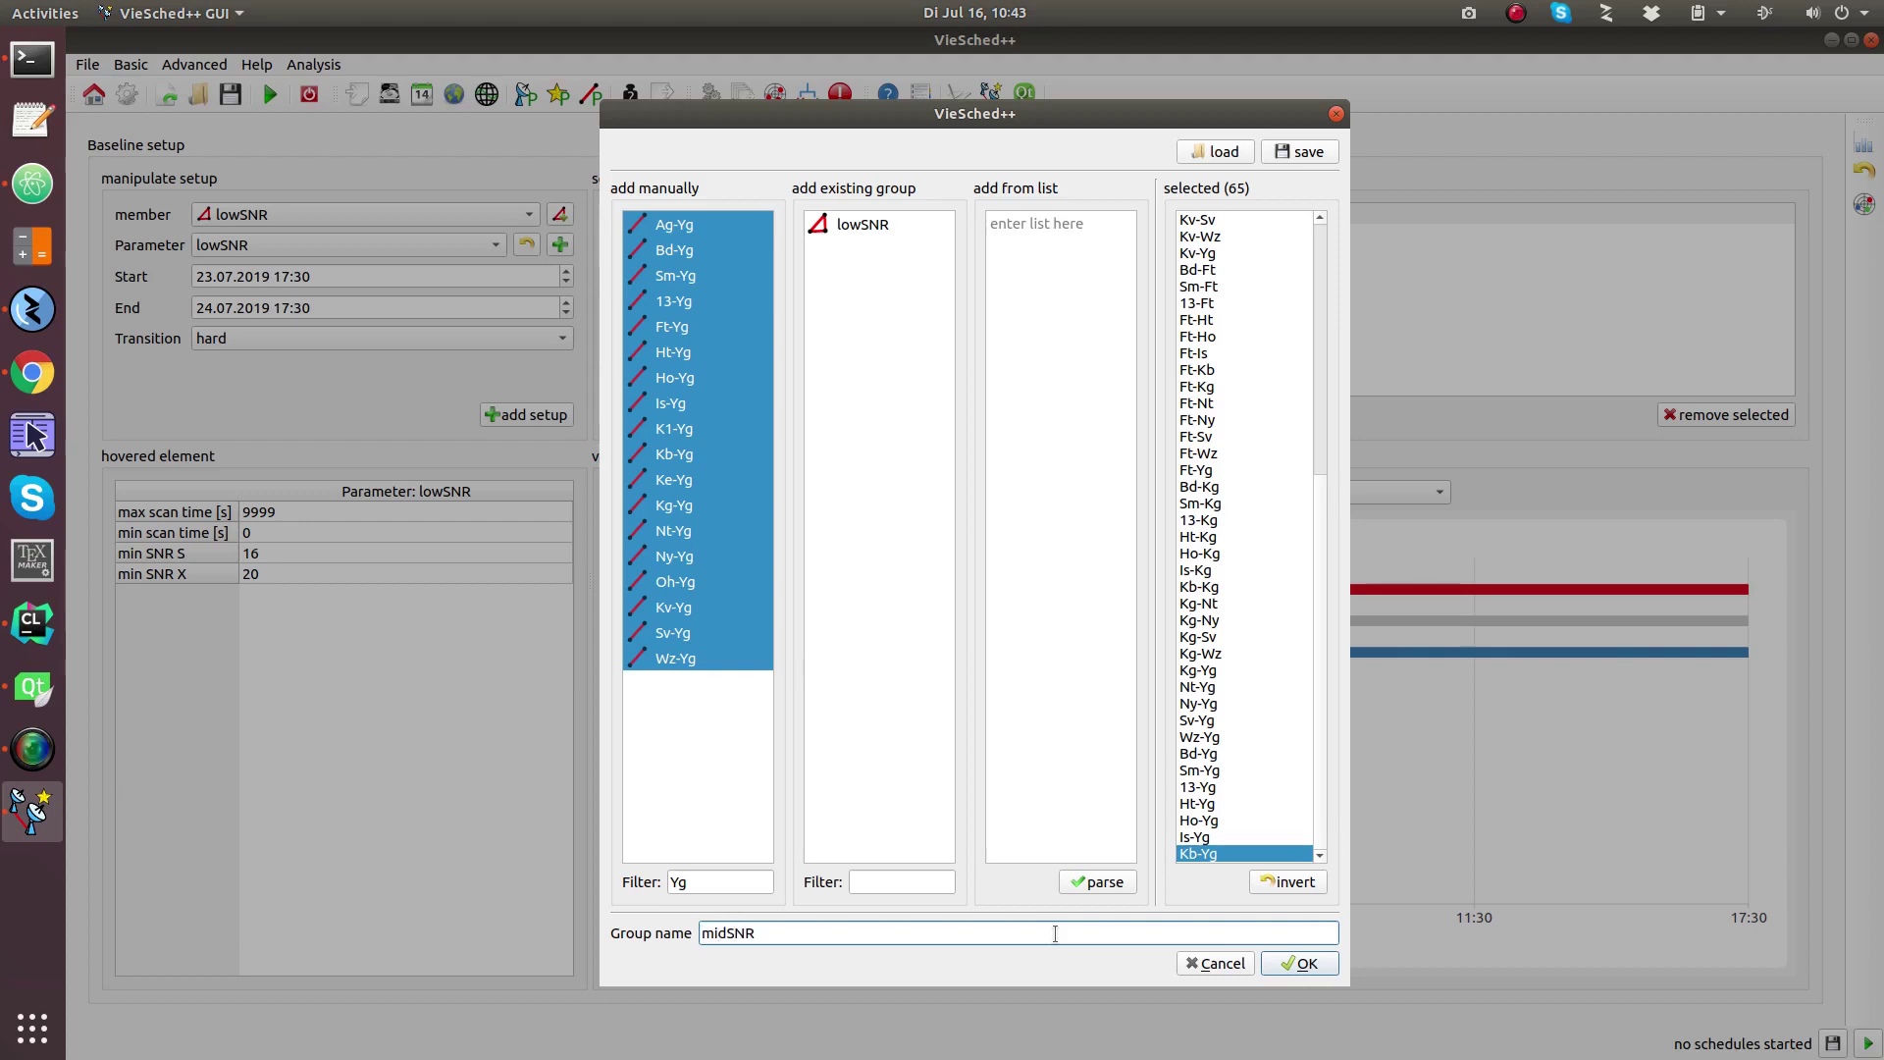
Confirm the midSNR baseline group and add a setup for it with the midSNR parameter.
click(1301, 962)
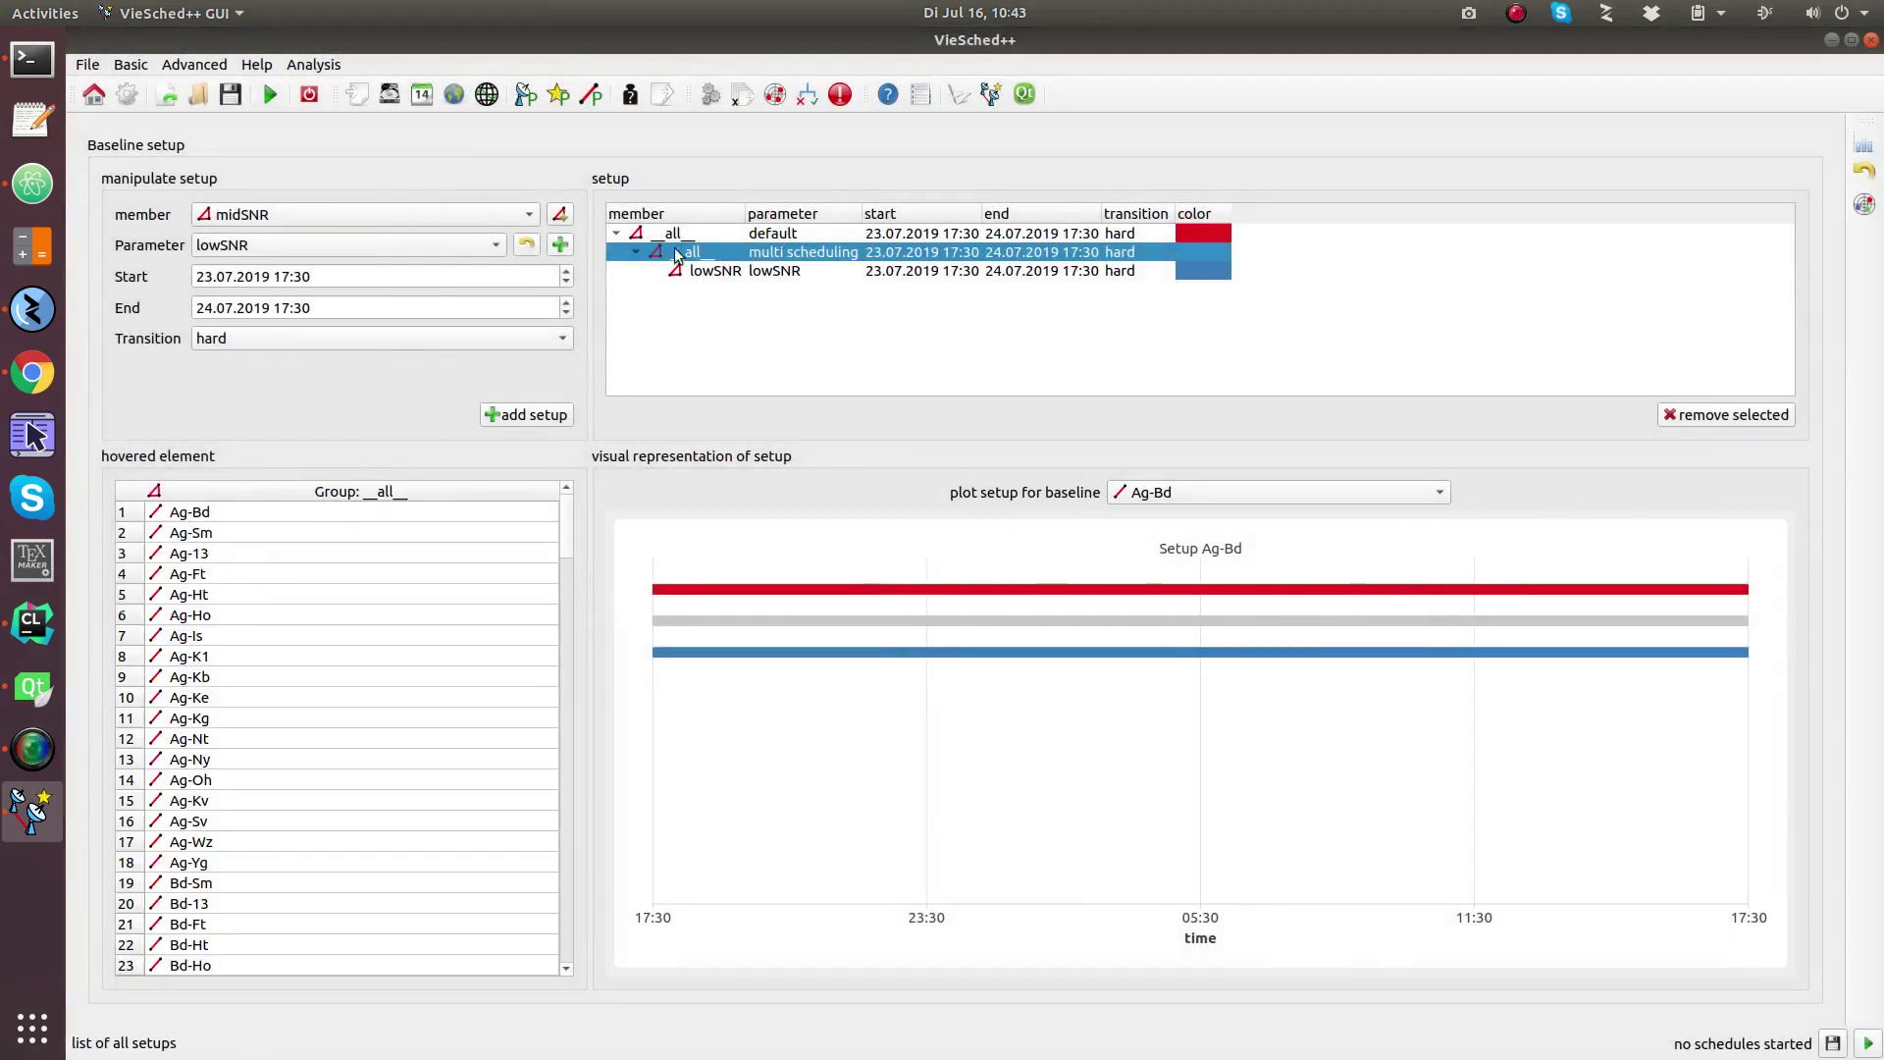
scroll(333, 243, down, 1)
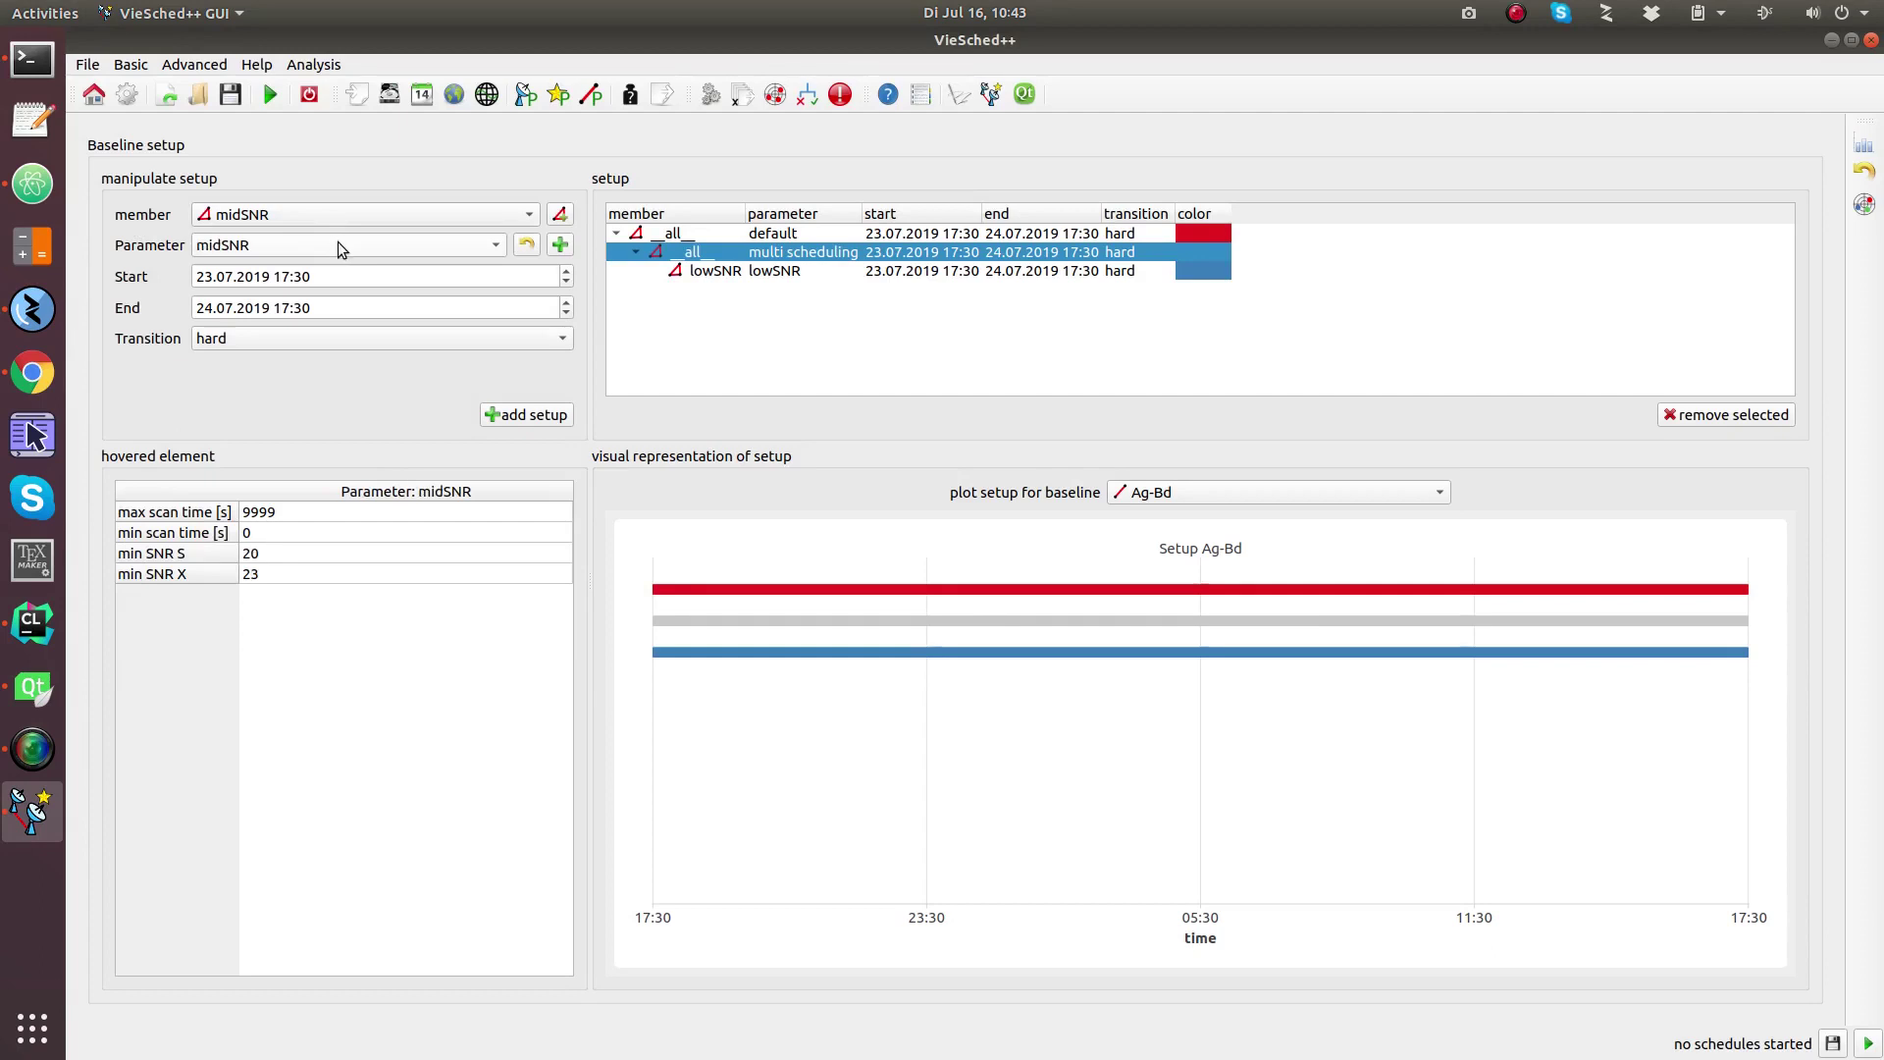
click(535, 414)
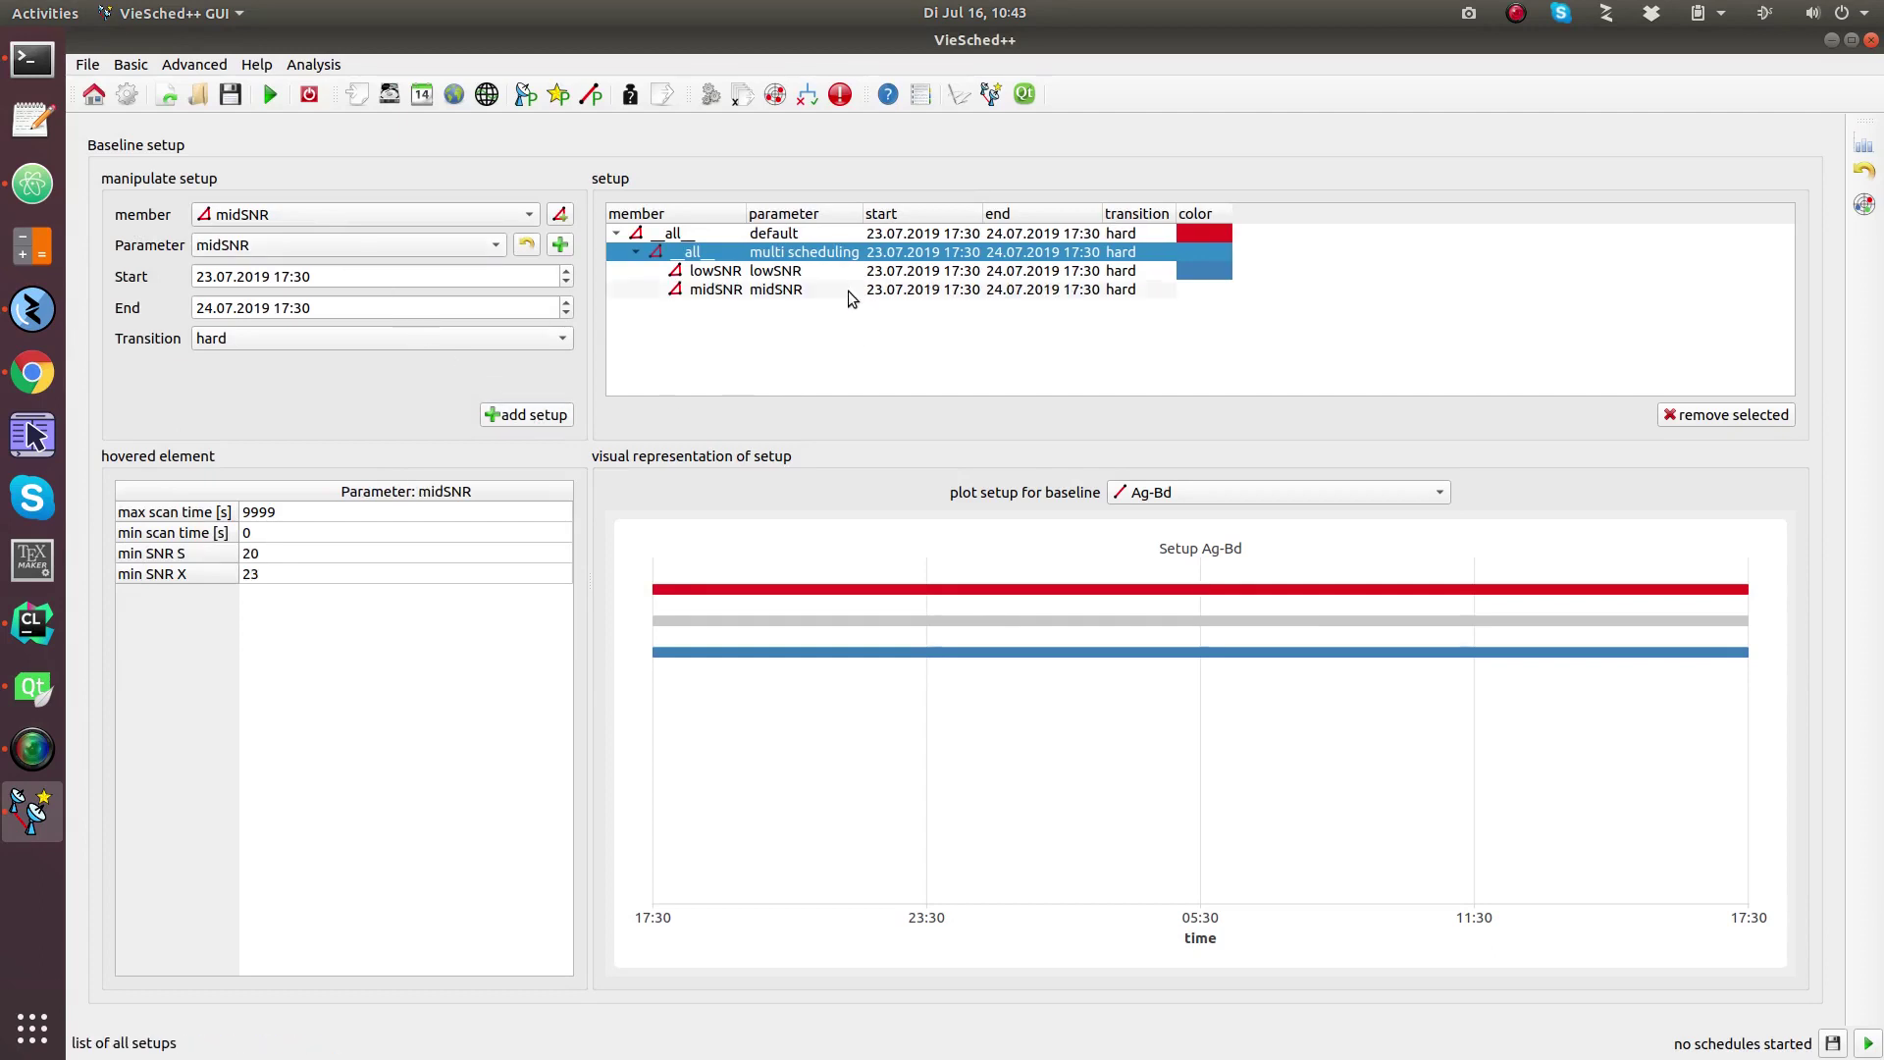
mouse_move(716, 278)
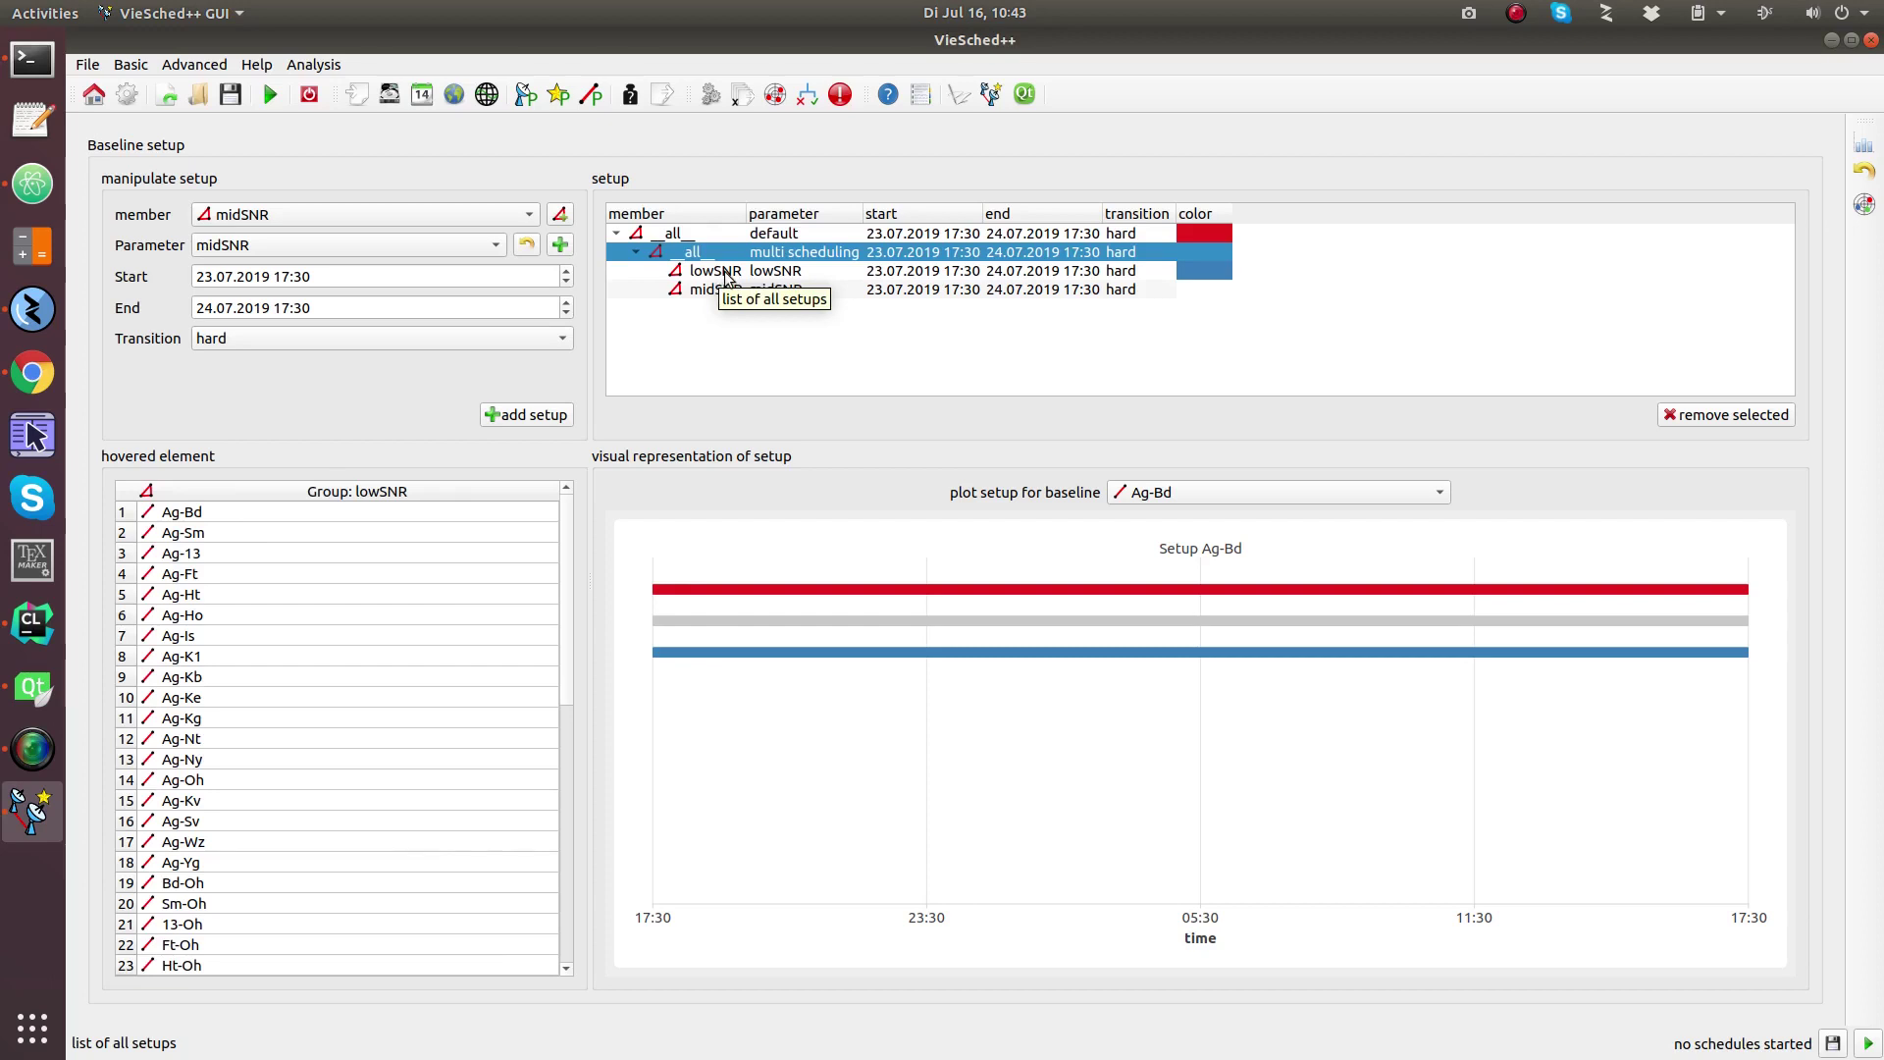
mouse_move(775, 278)
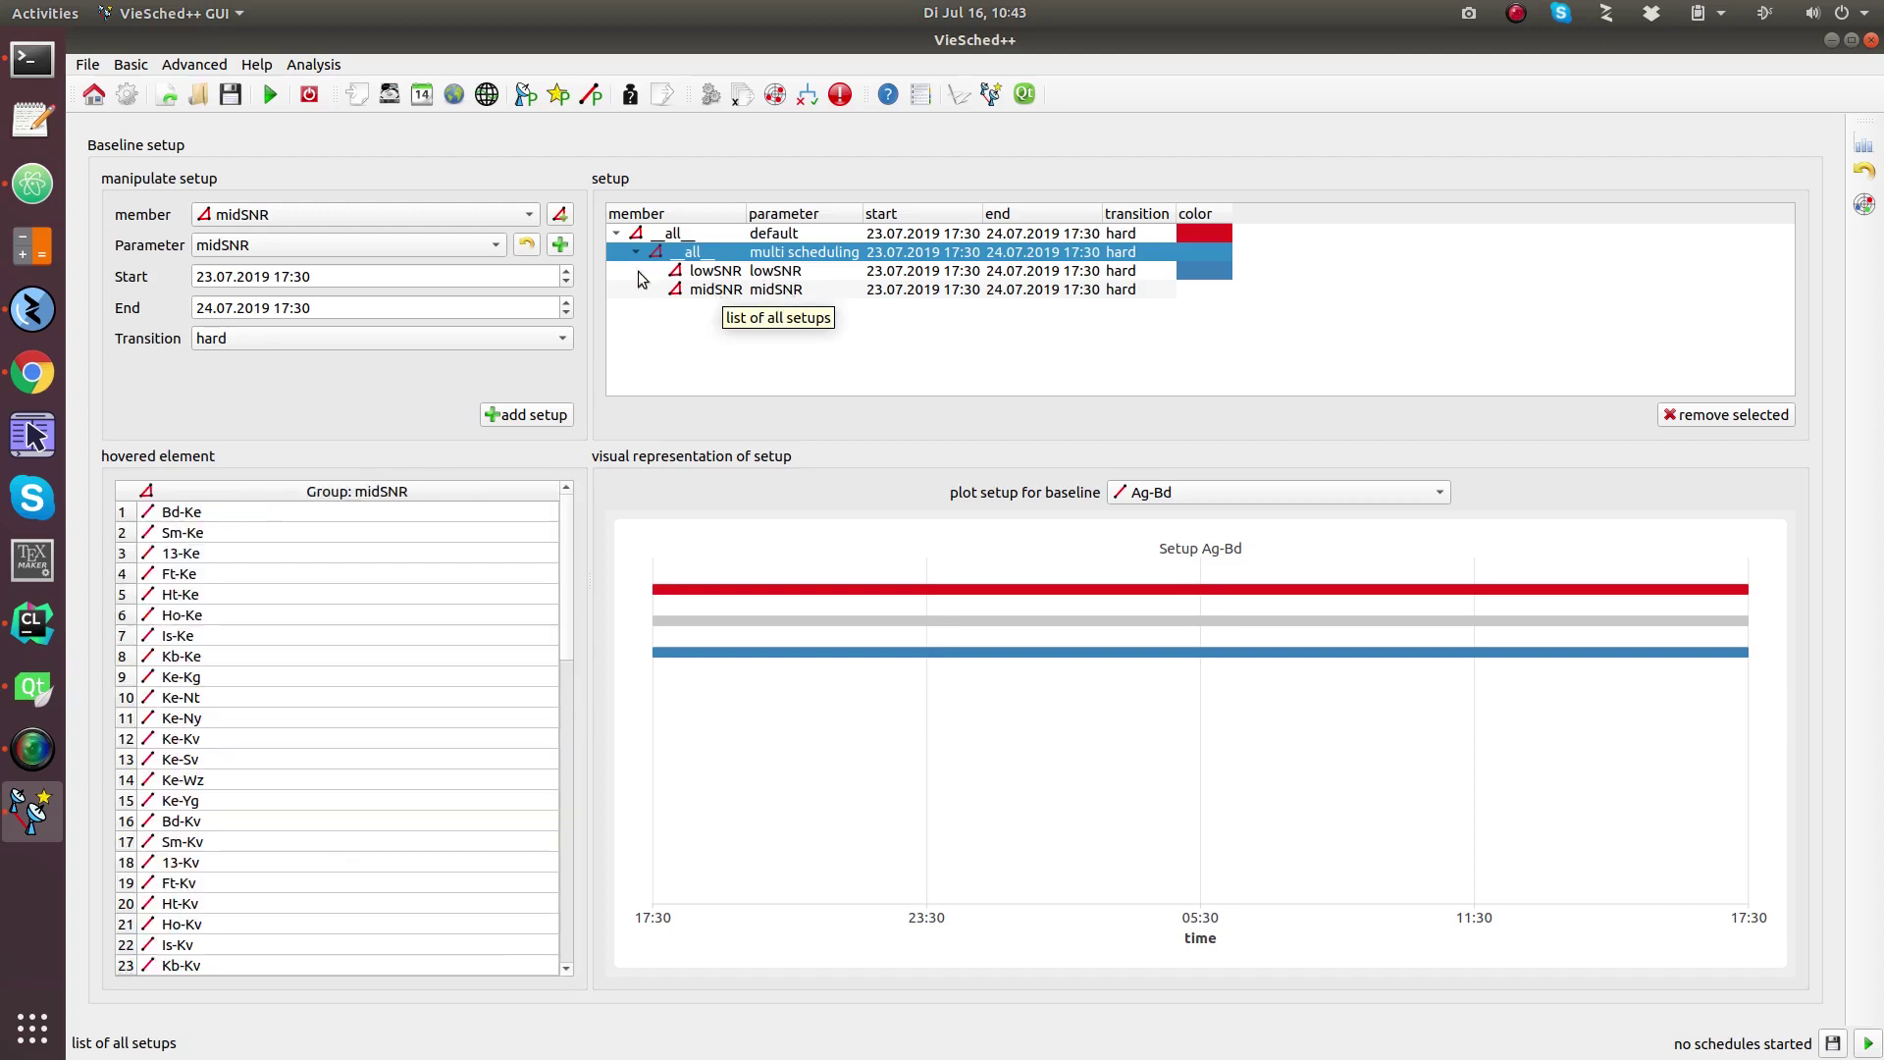
Create a baseline group named highSNR from all baselines not in lowSNR or midSNR by inverting their combined selection.
click(559, 215)
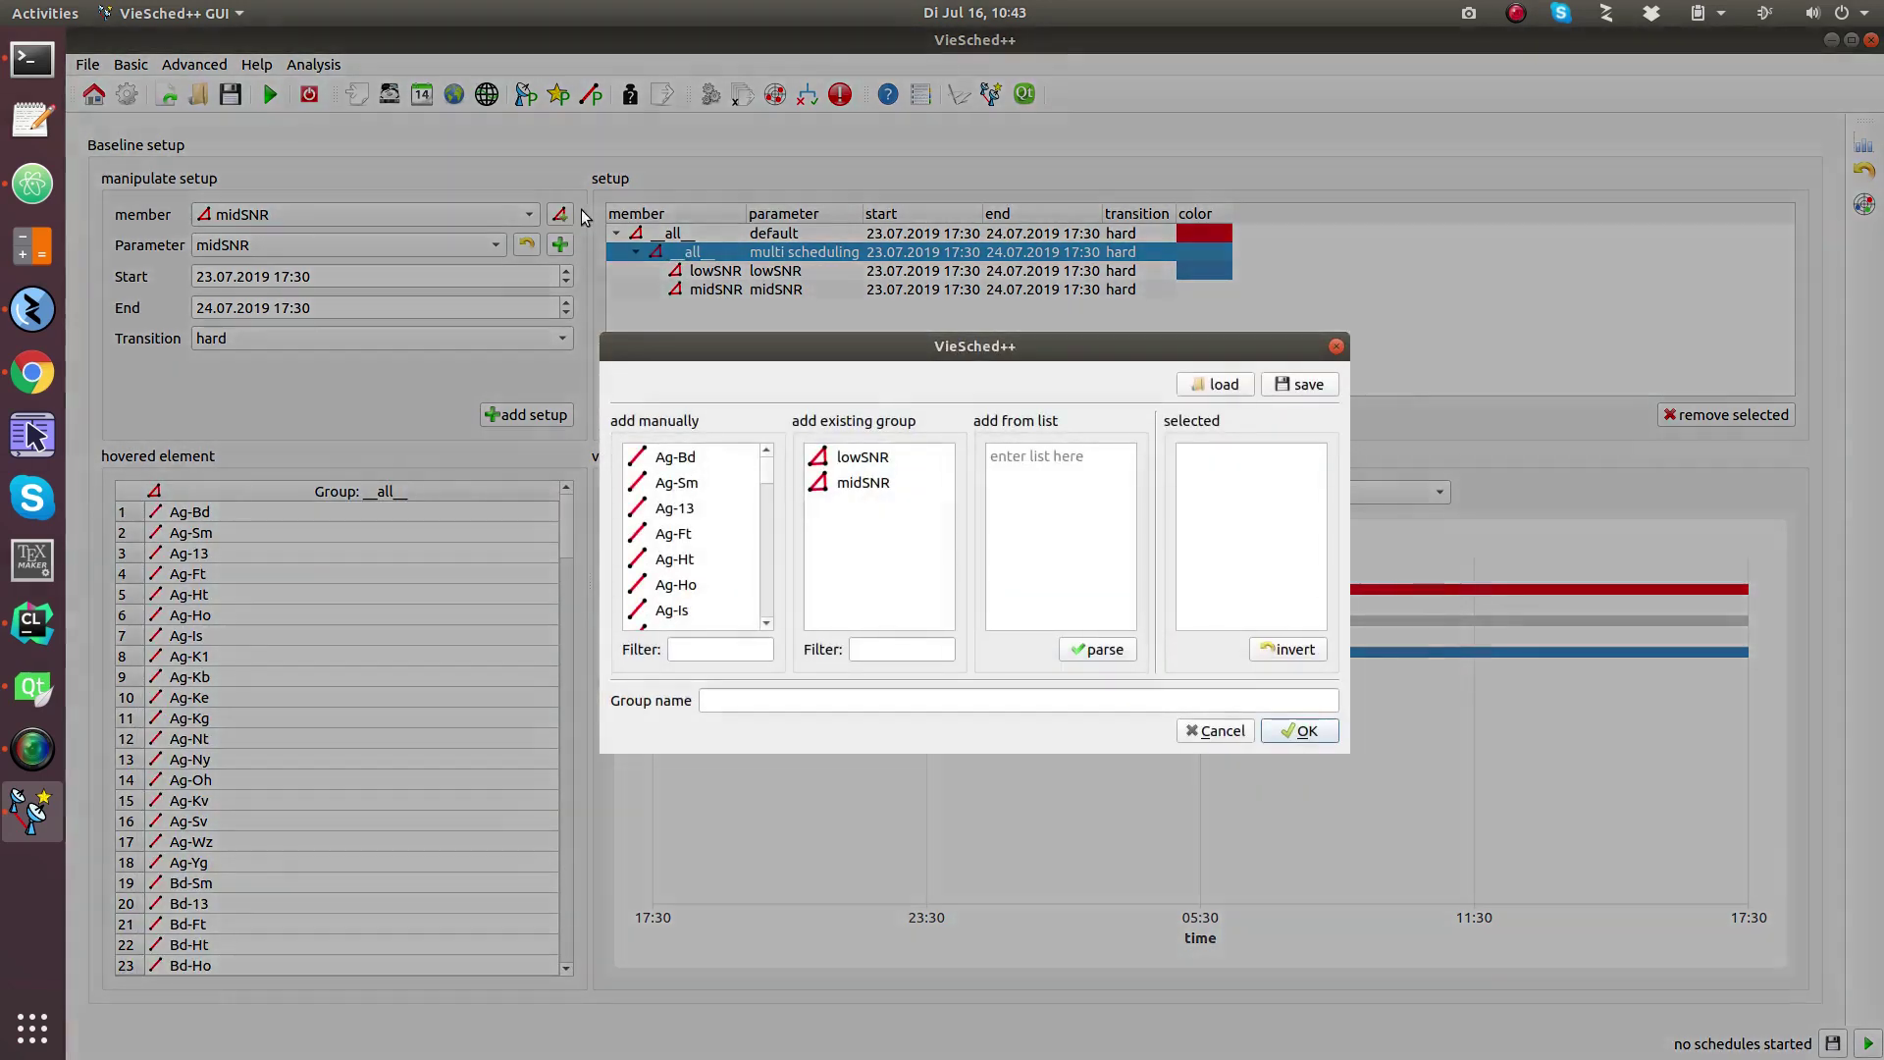
click(878, 465)
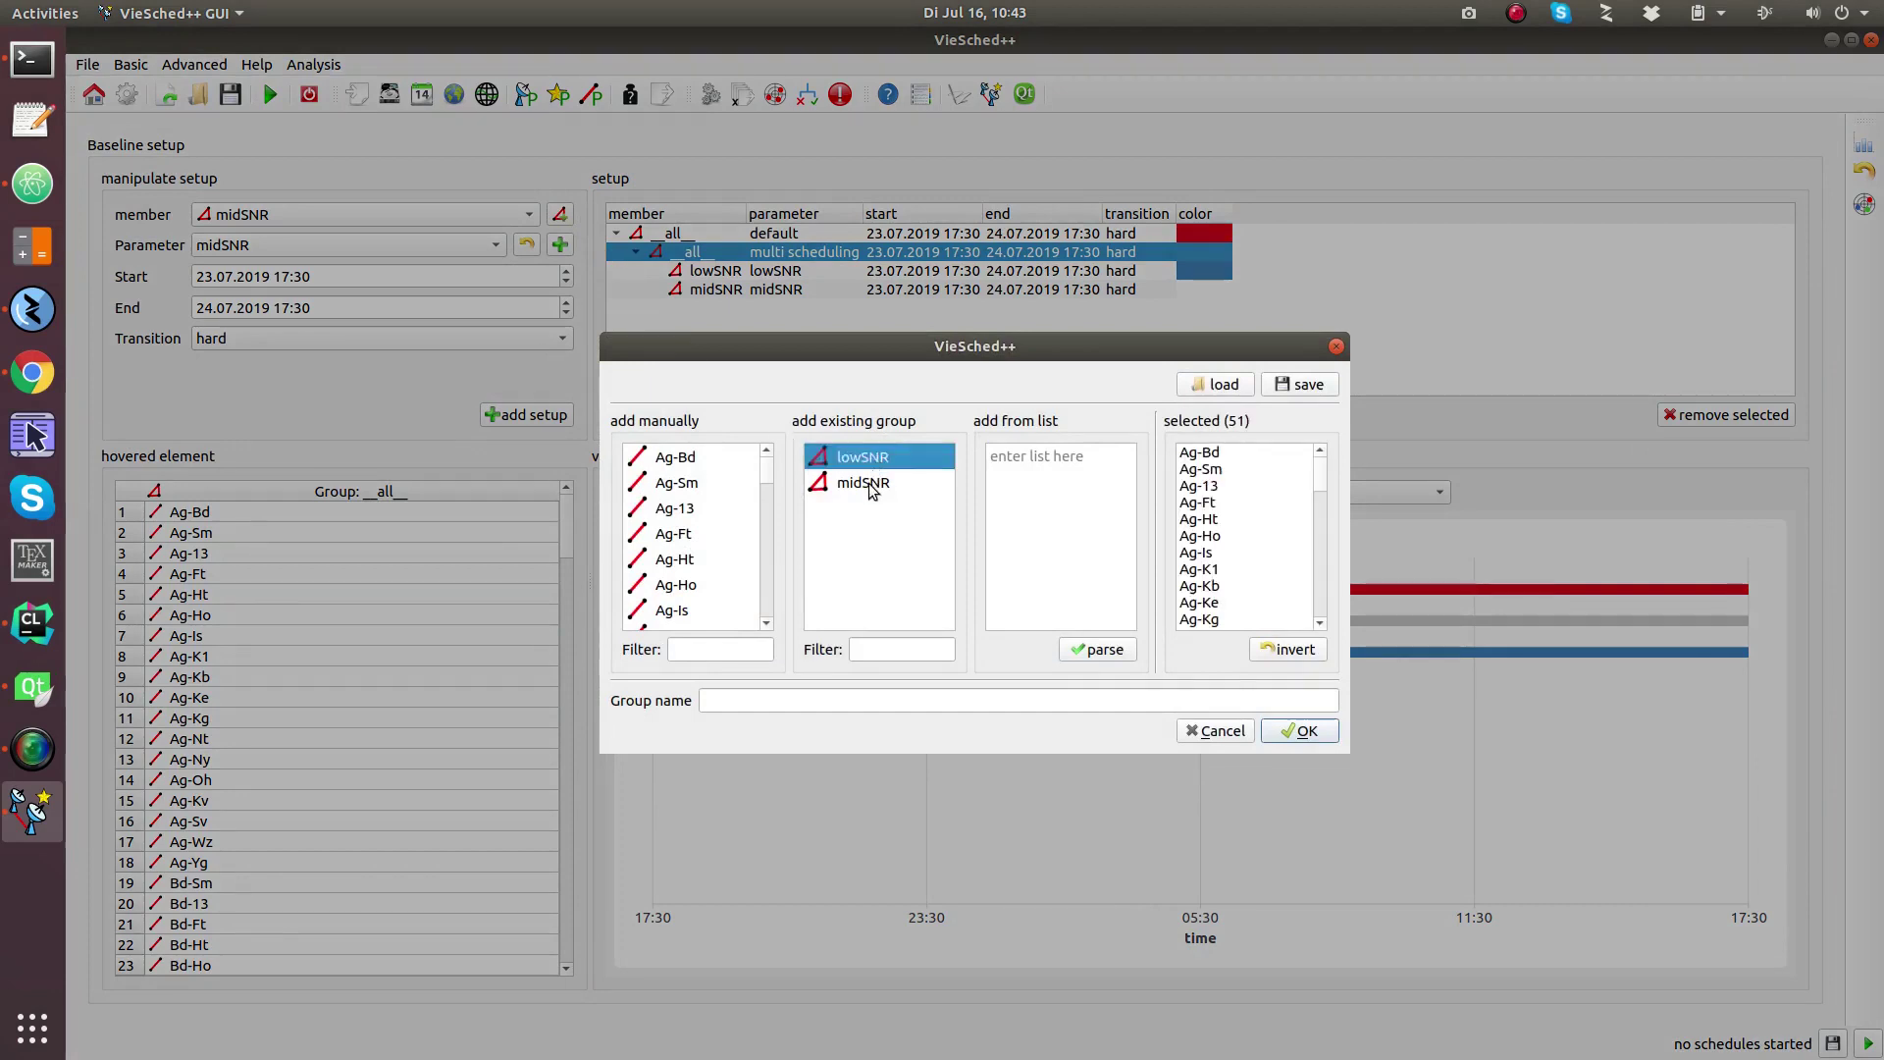
click(869, 484)
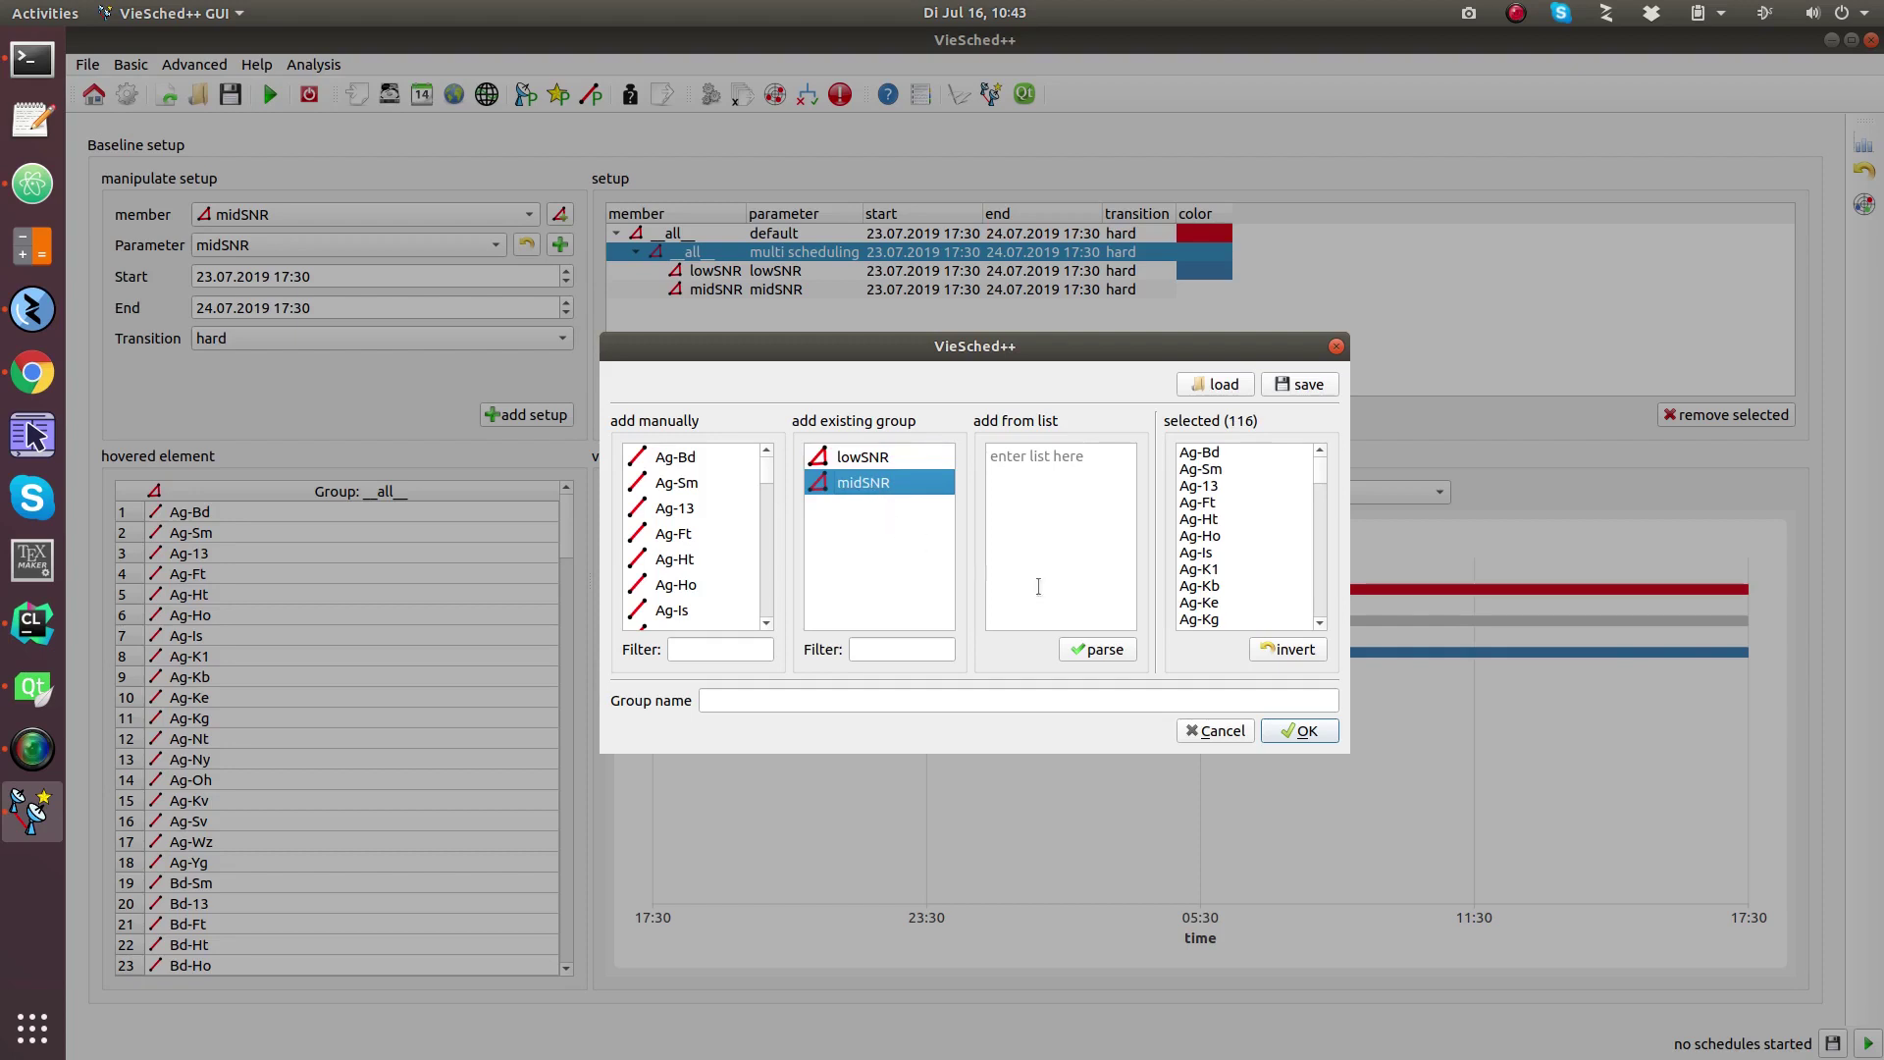
click(1293, 651)
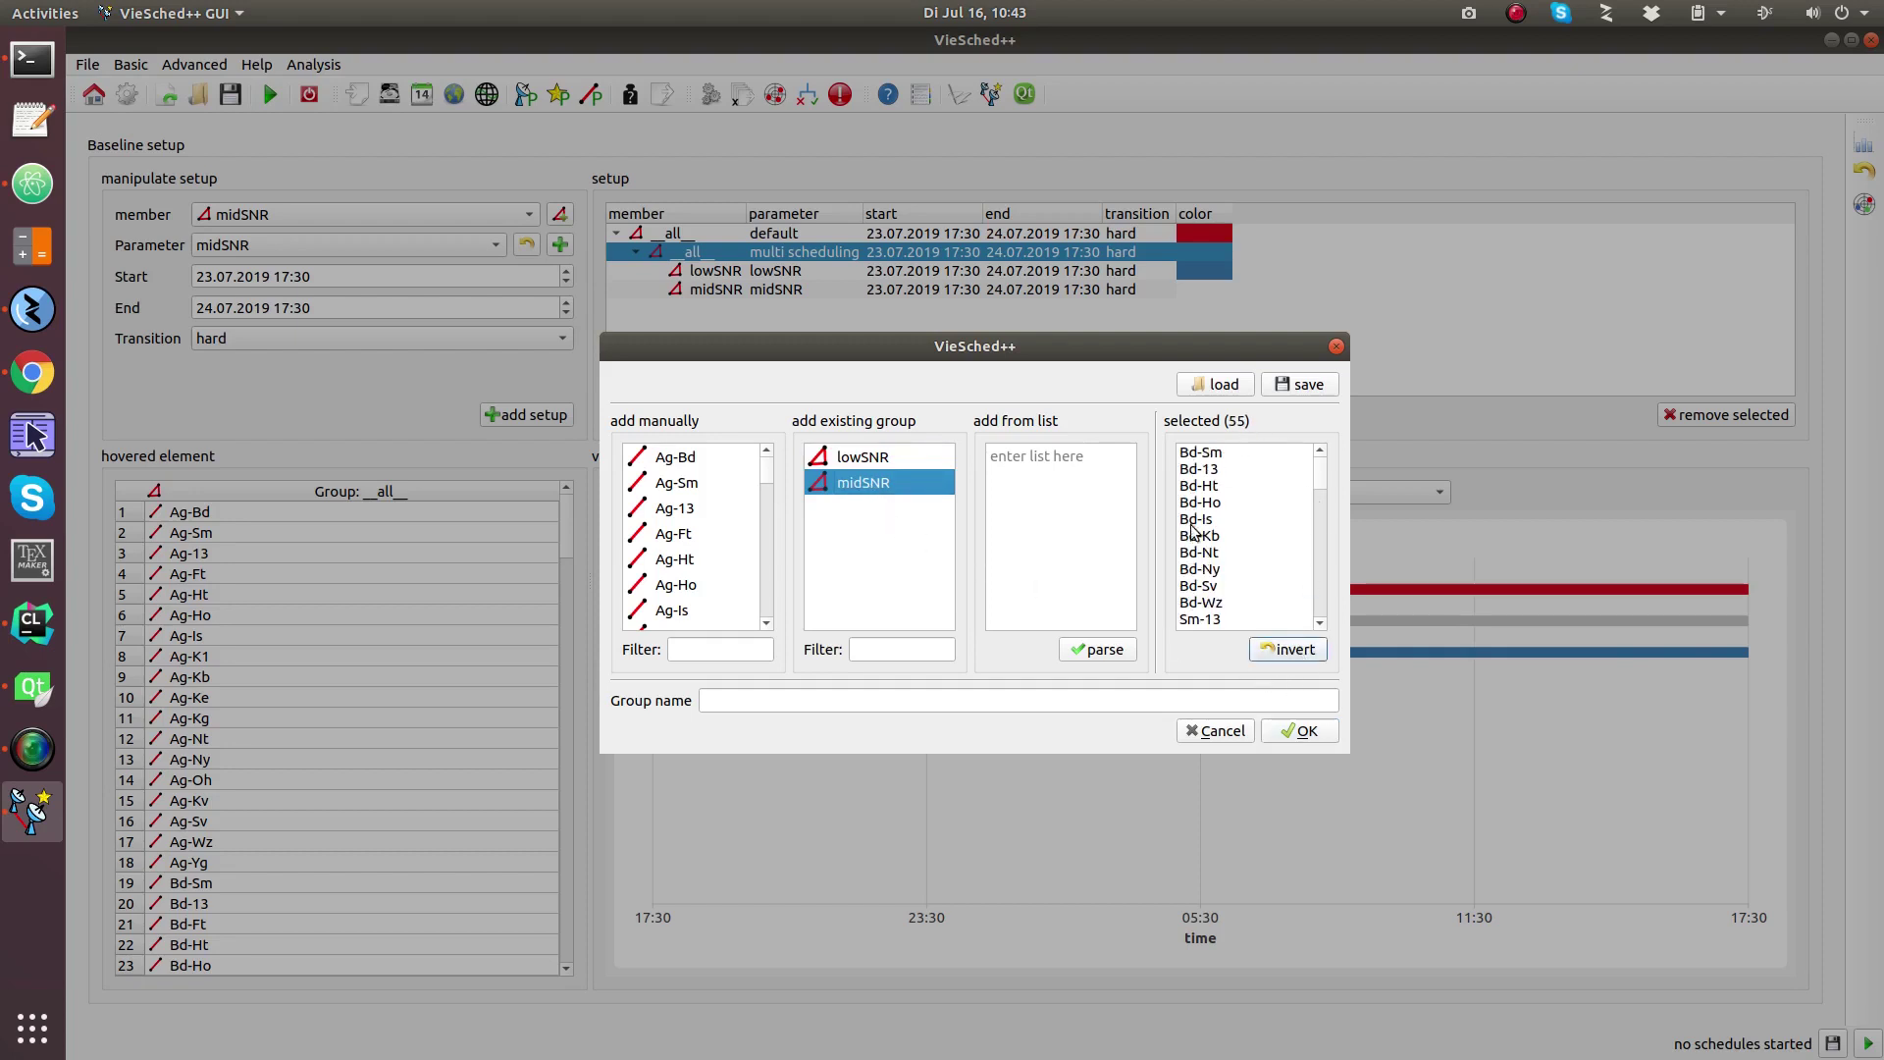
scroll(1207, 502, down, 12)
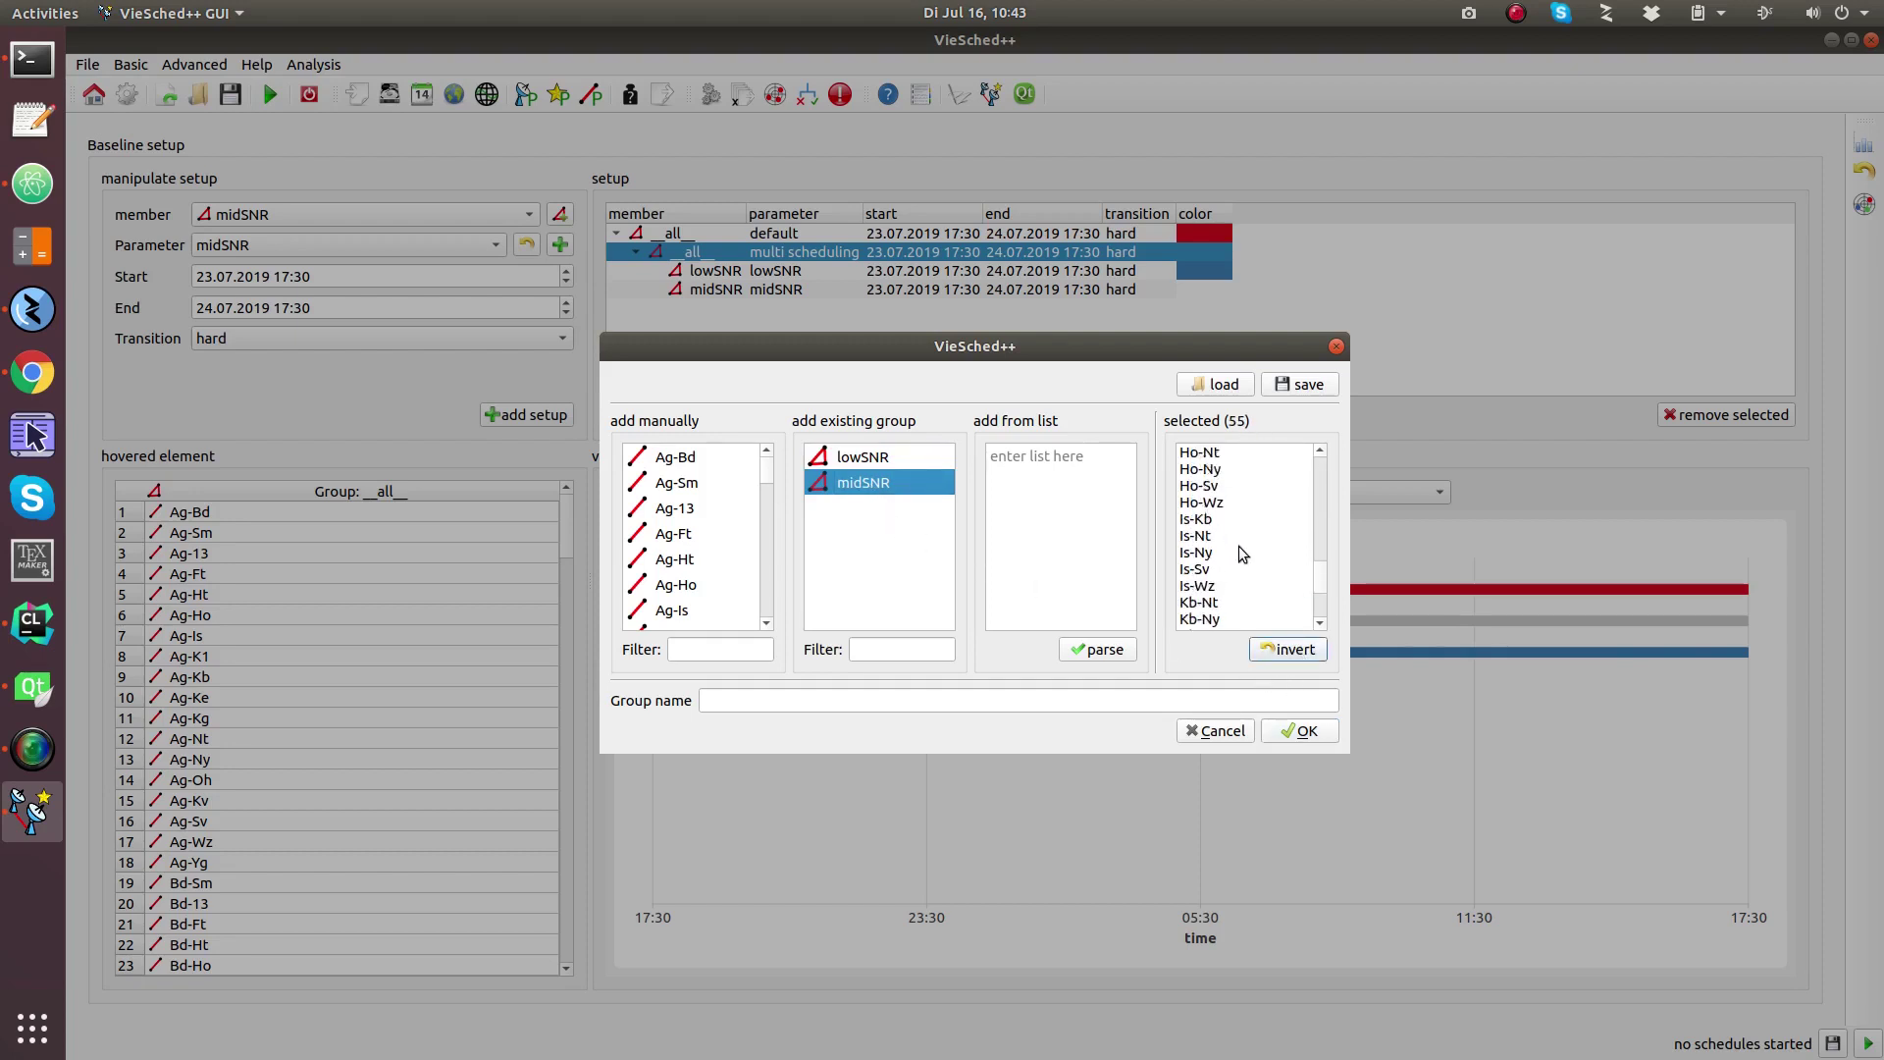
click(901, 698)
text(highSNR)
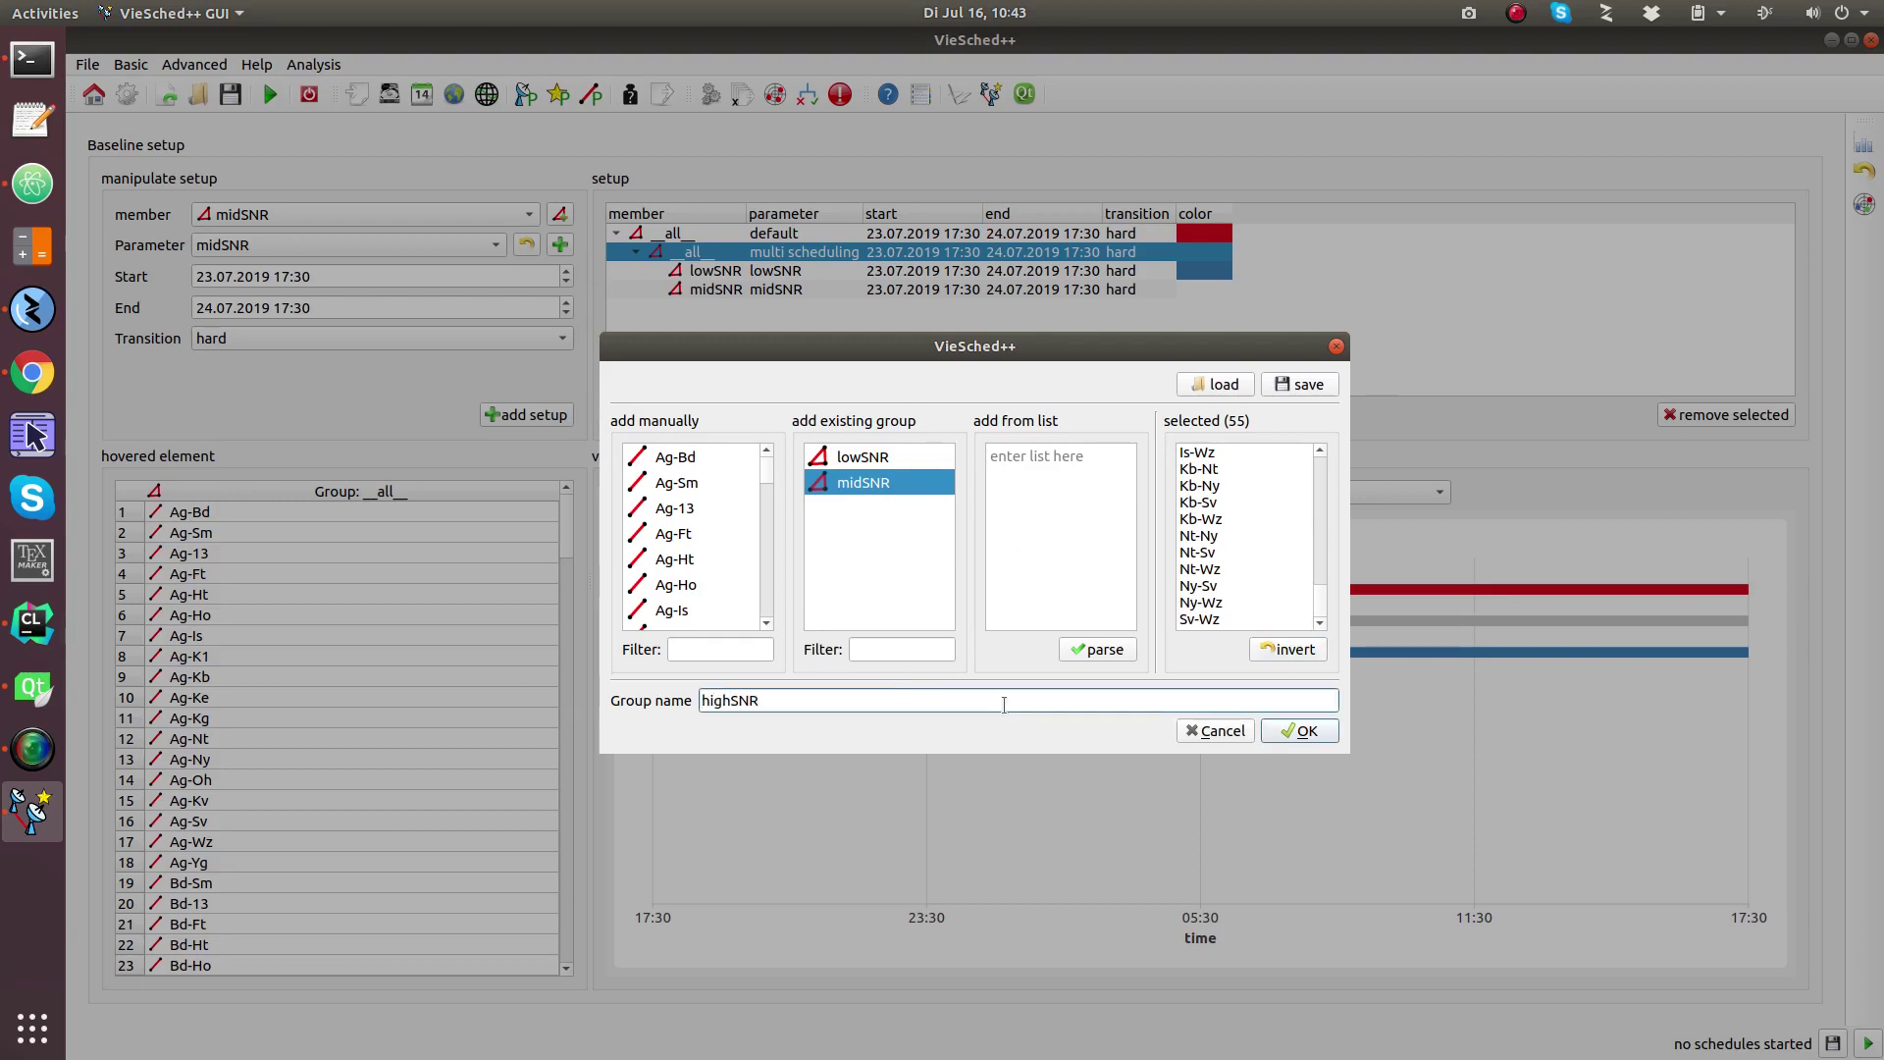
click(1299, 731)
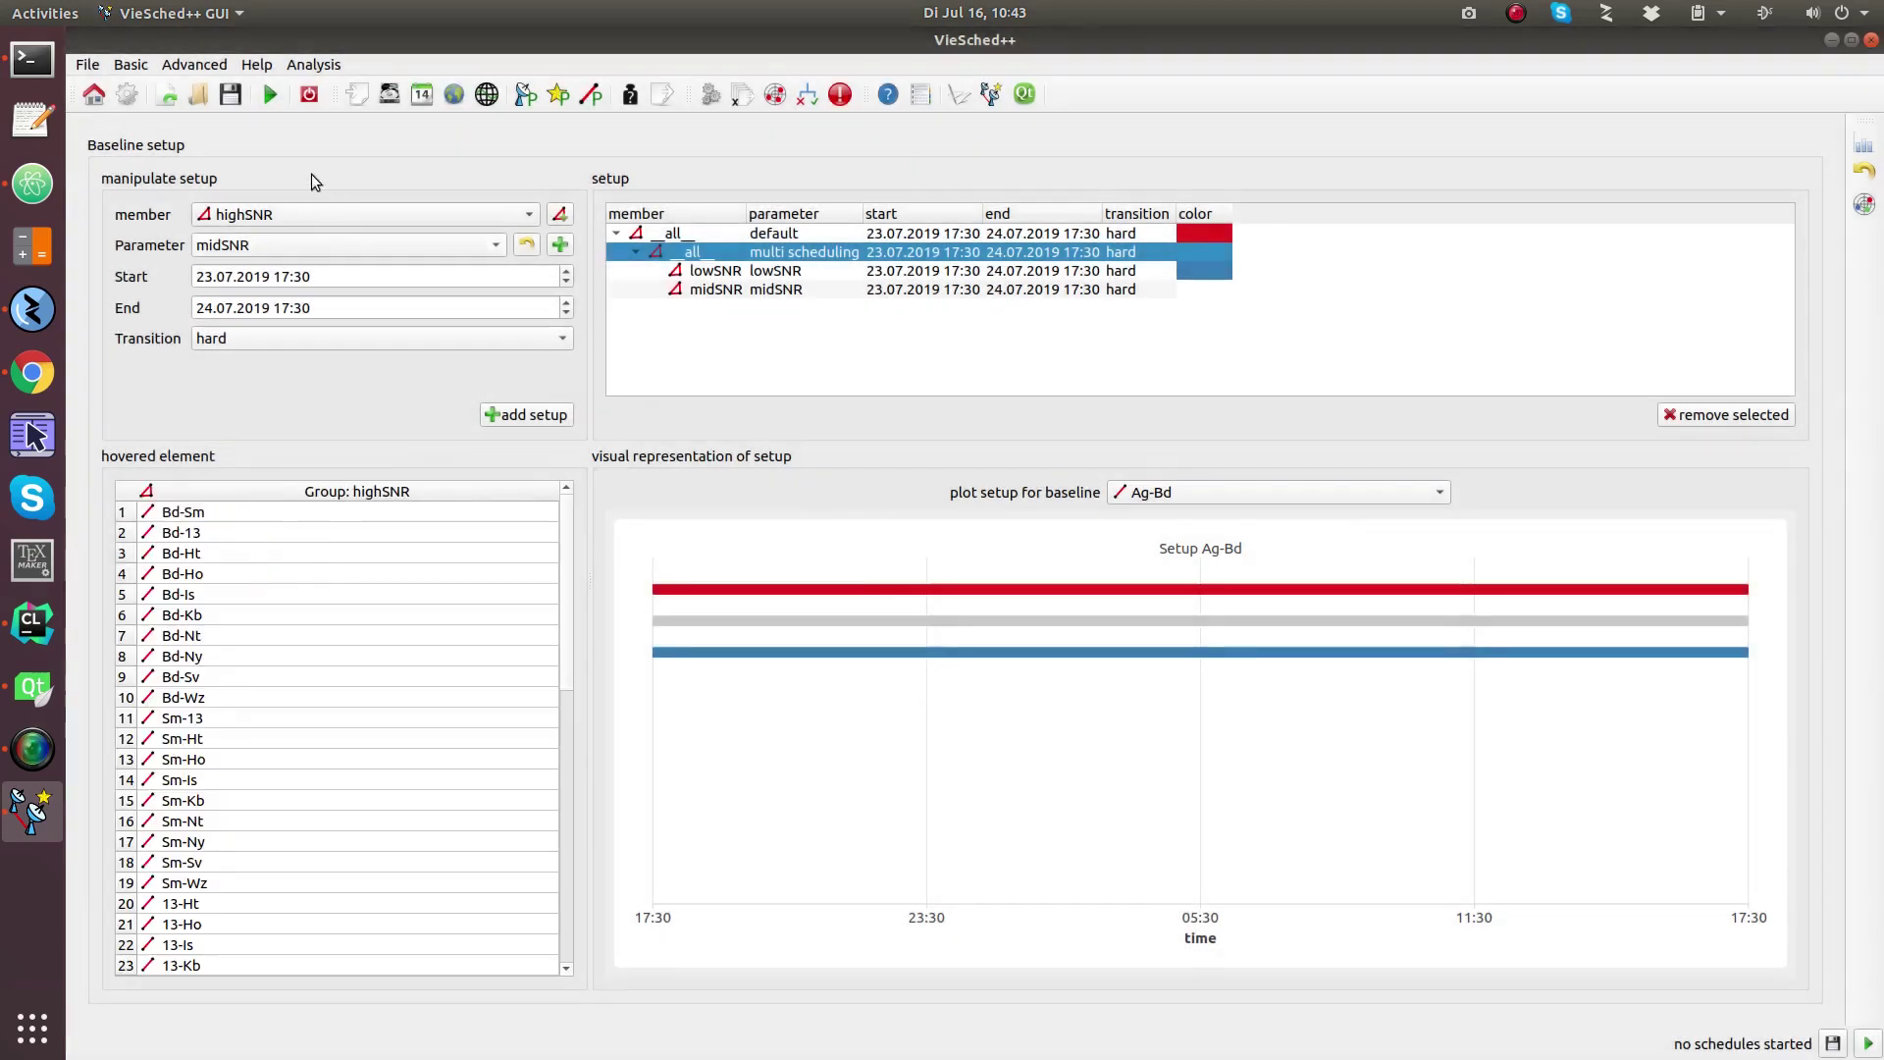
Add a baseline setup for the highSNR group with the highSNR parameter.
scroll(330, 236, up, 1)
scroll(334, 243, up, 1)
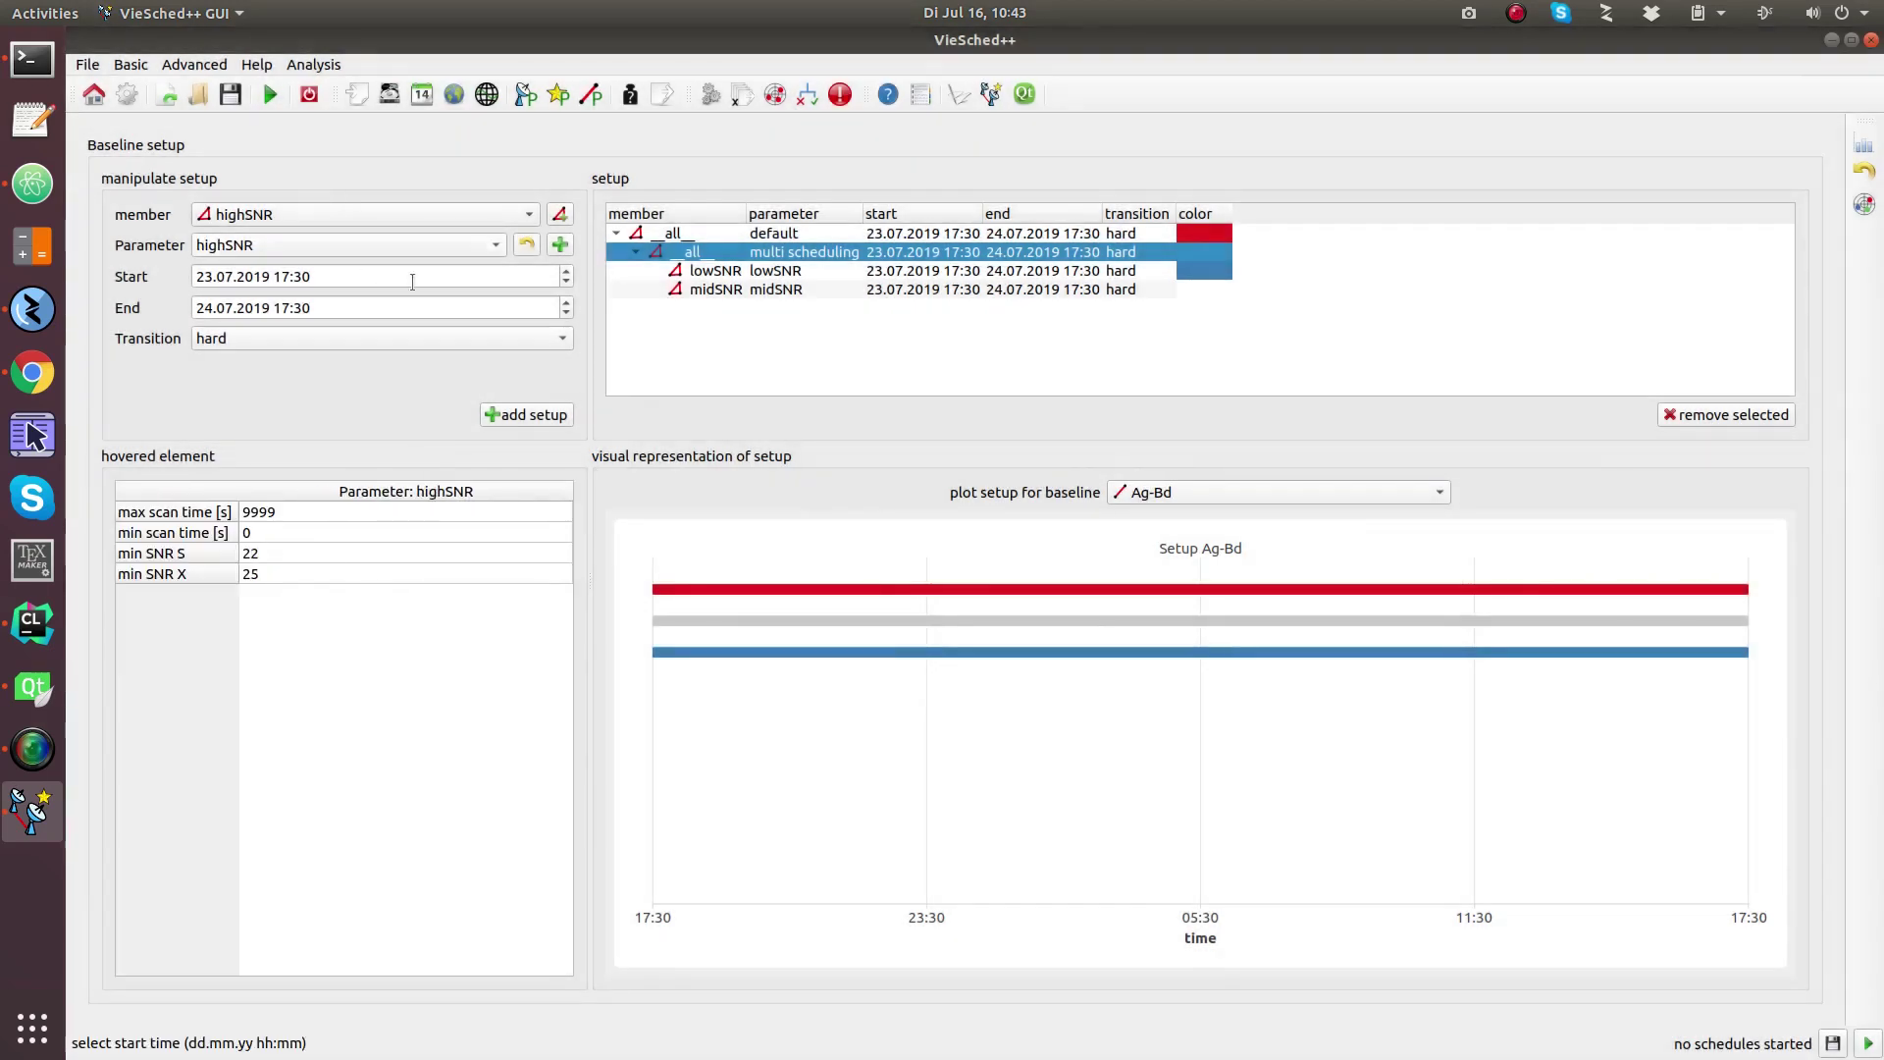
click(538, 420)
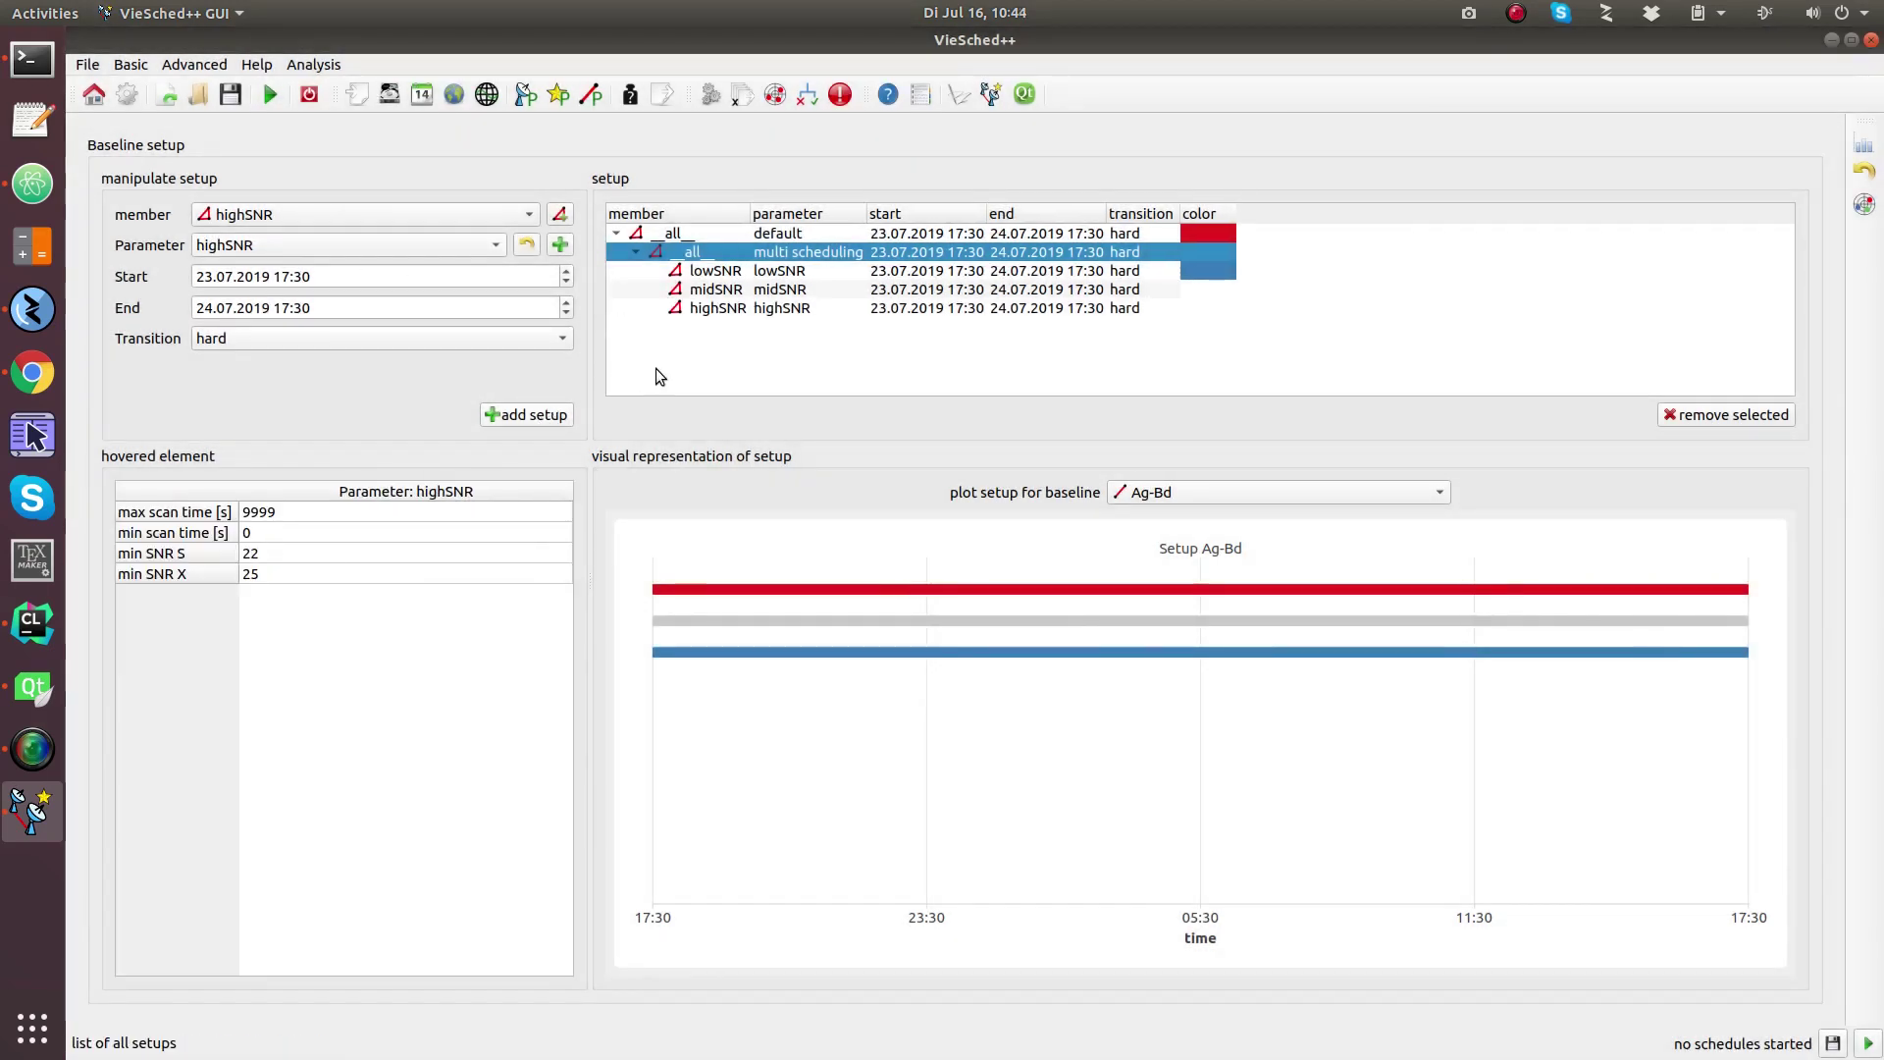
Check the plotted setup for individual baselines such as Bd-Ho and Sm-Ho.
scroll(1344, 491, down, 3)
scroll(1344, 489, down, 5)
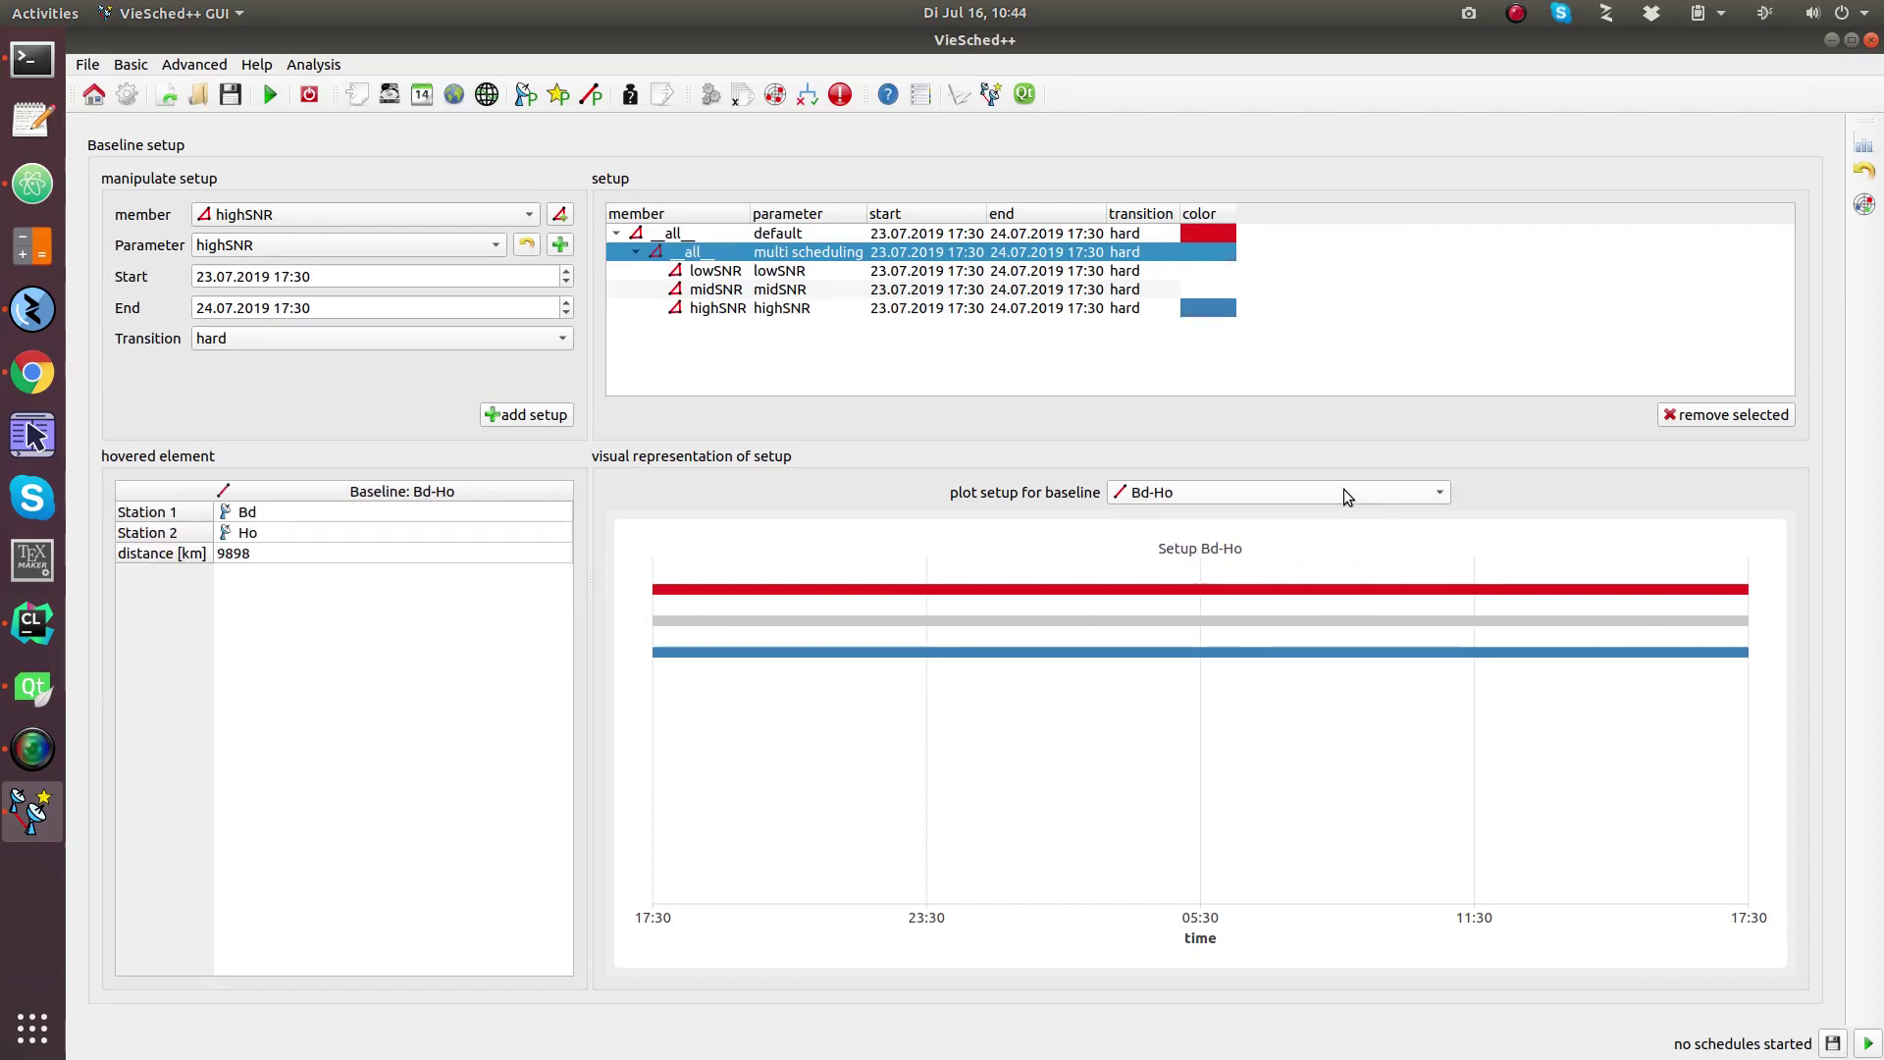
scroll(1344, 491, down, 4)
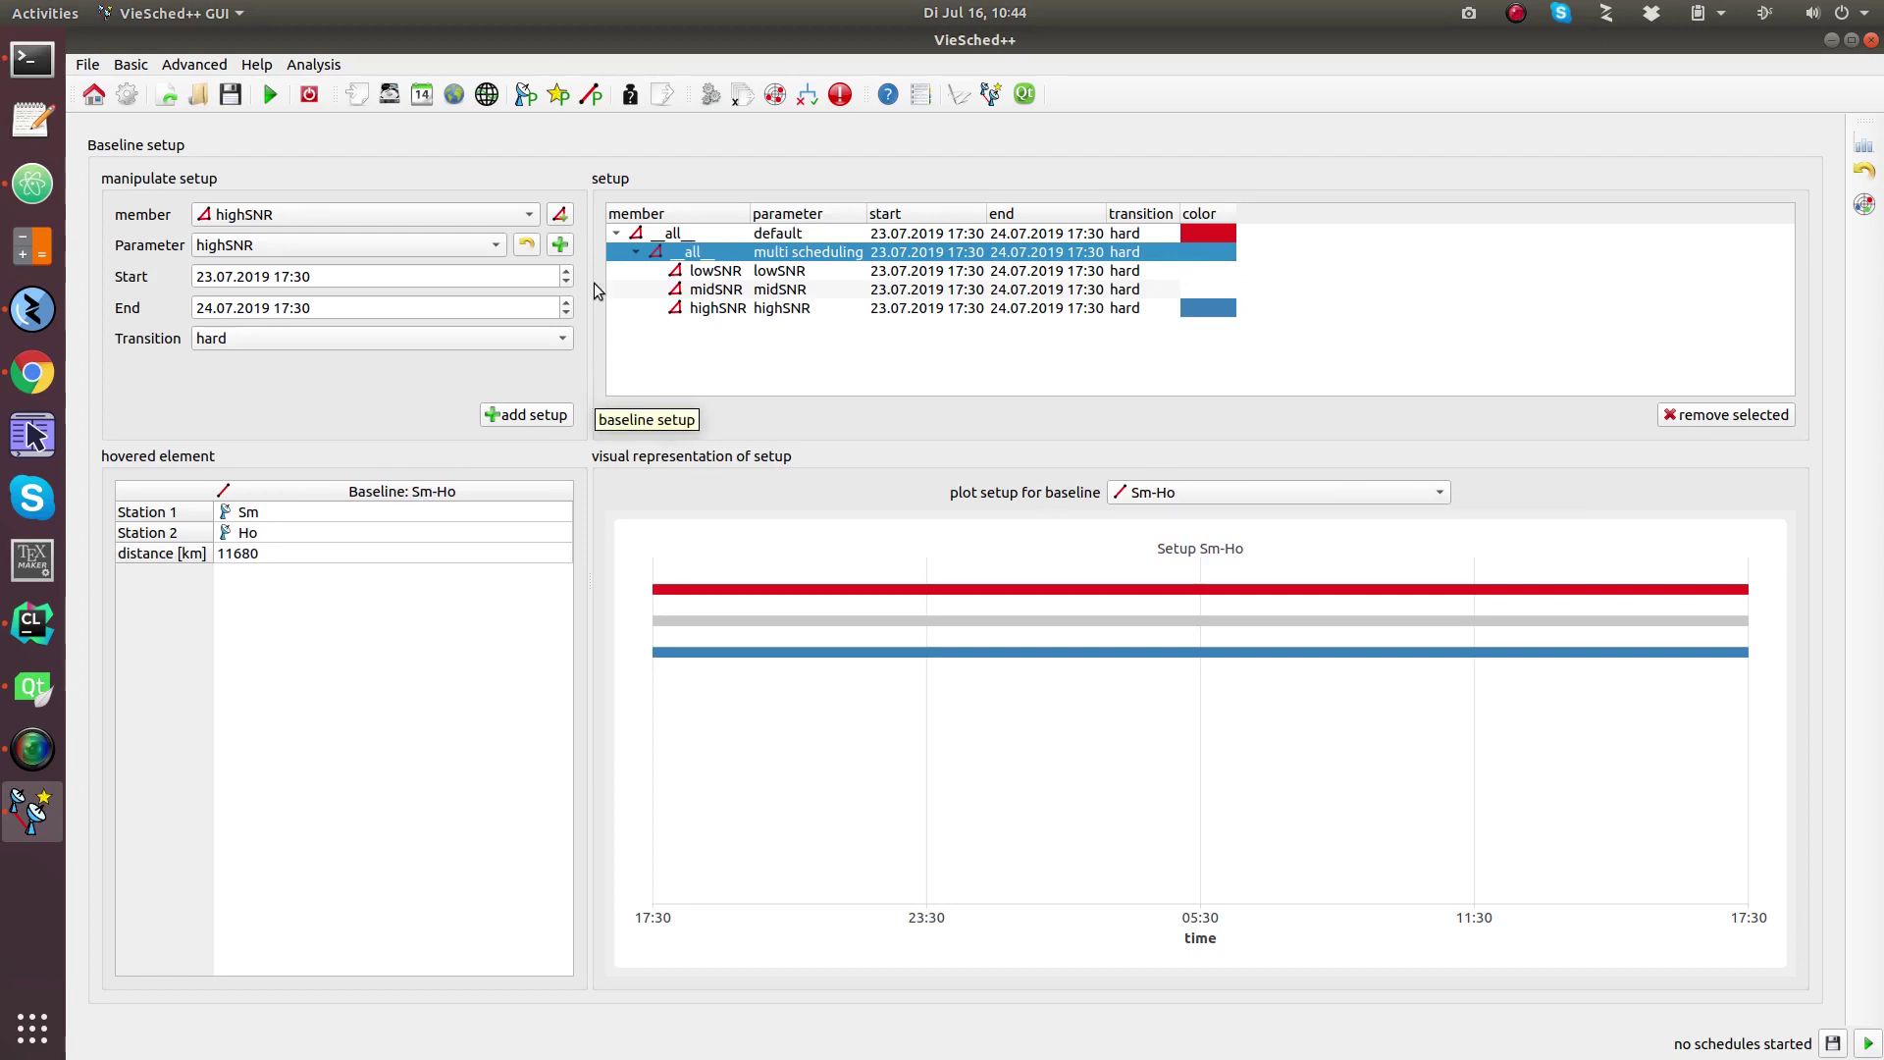
Enable the average baselines weight factor and set it to 0.50.
click(630, 95)
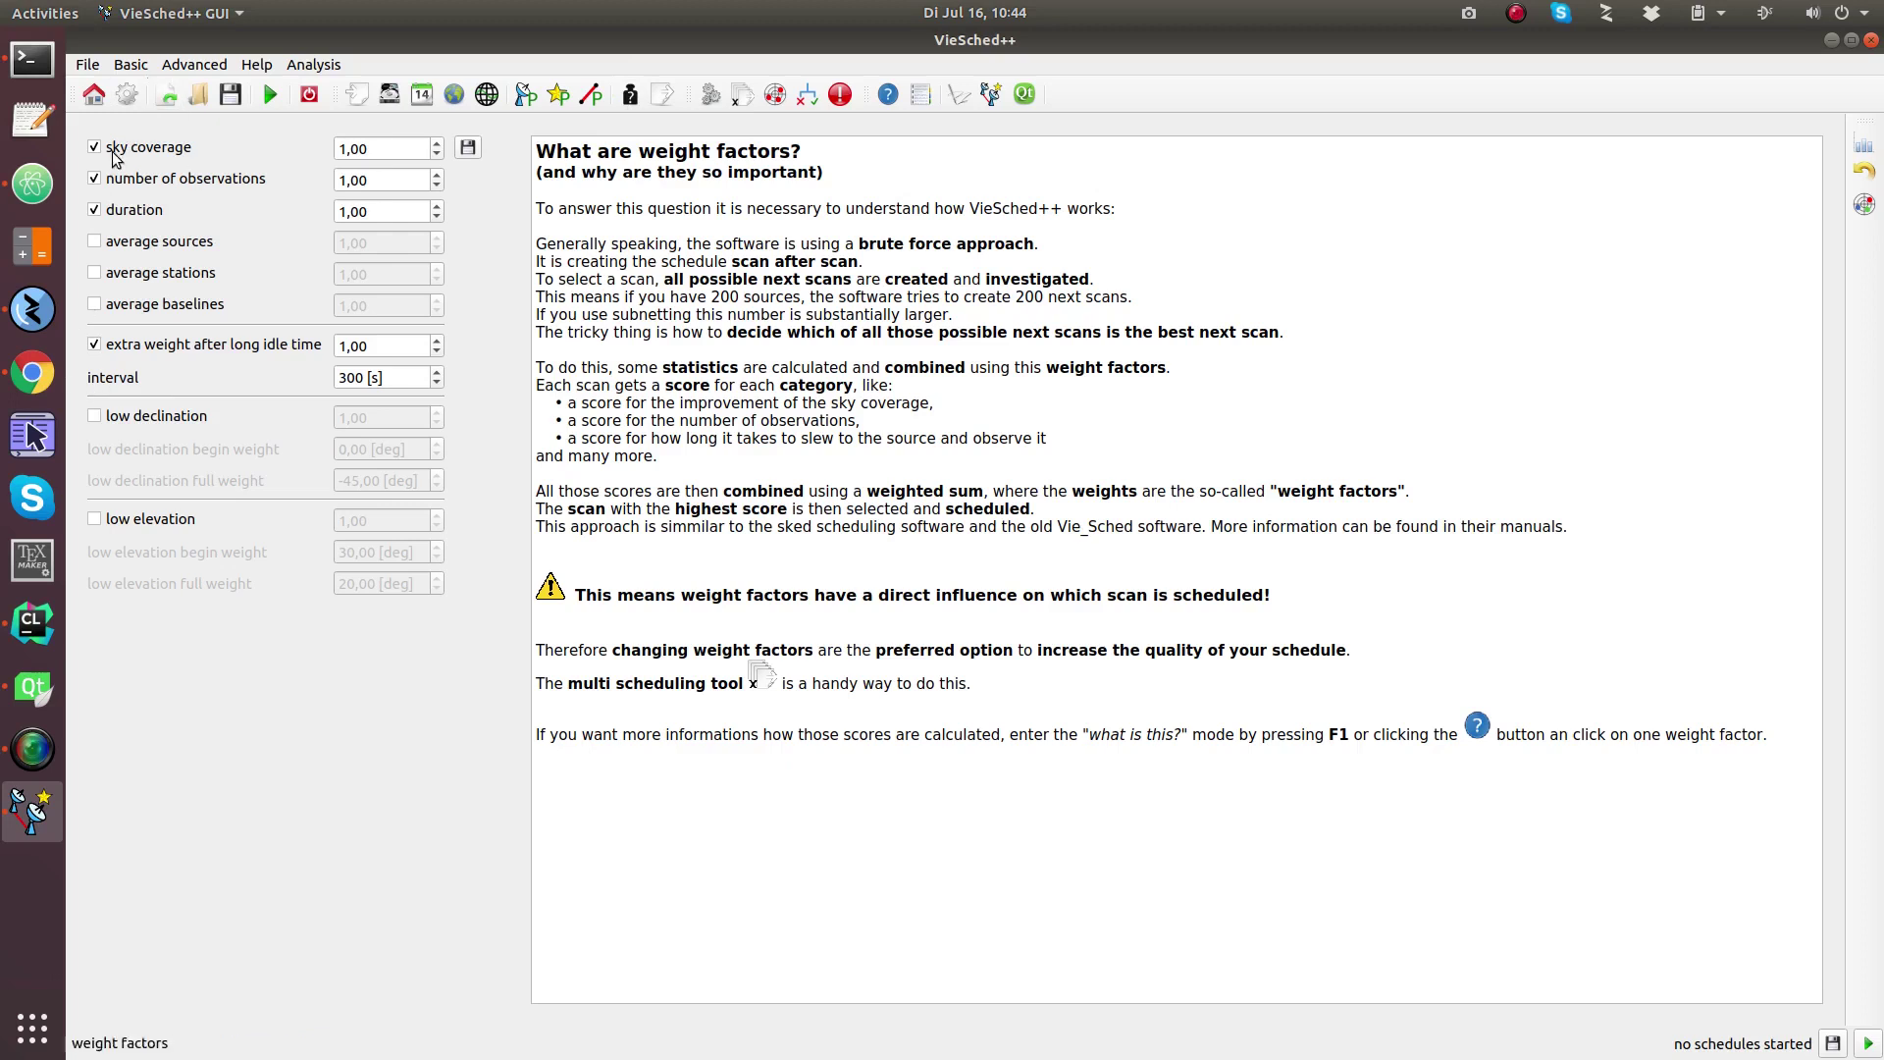
click(177, 305)
scroll(381, 306, down, 3)
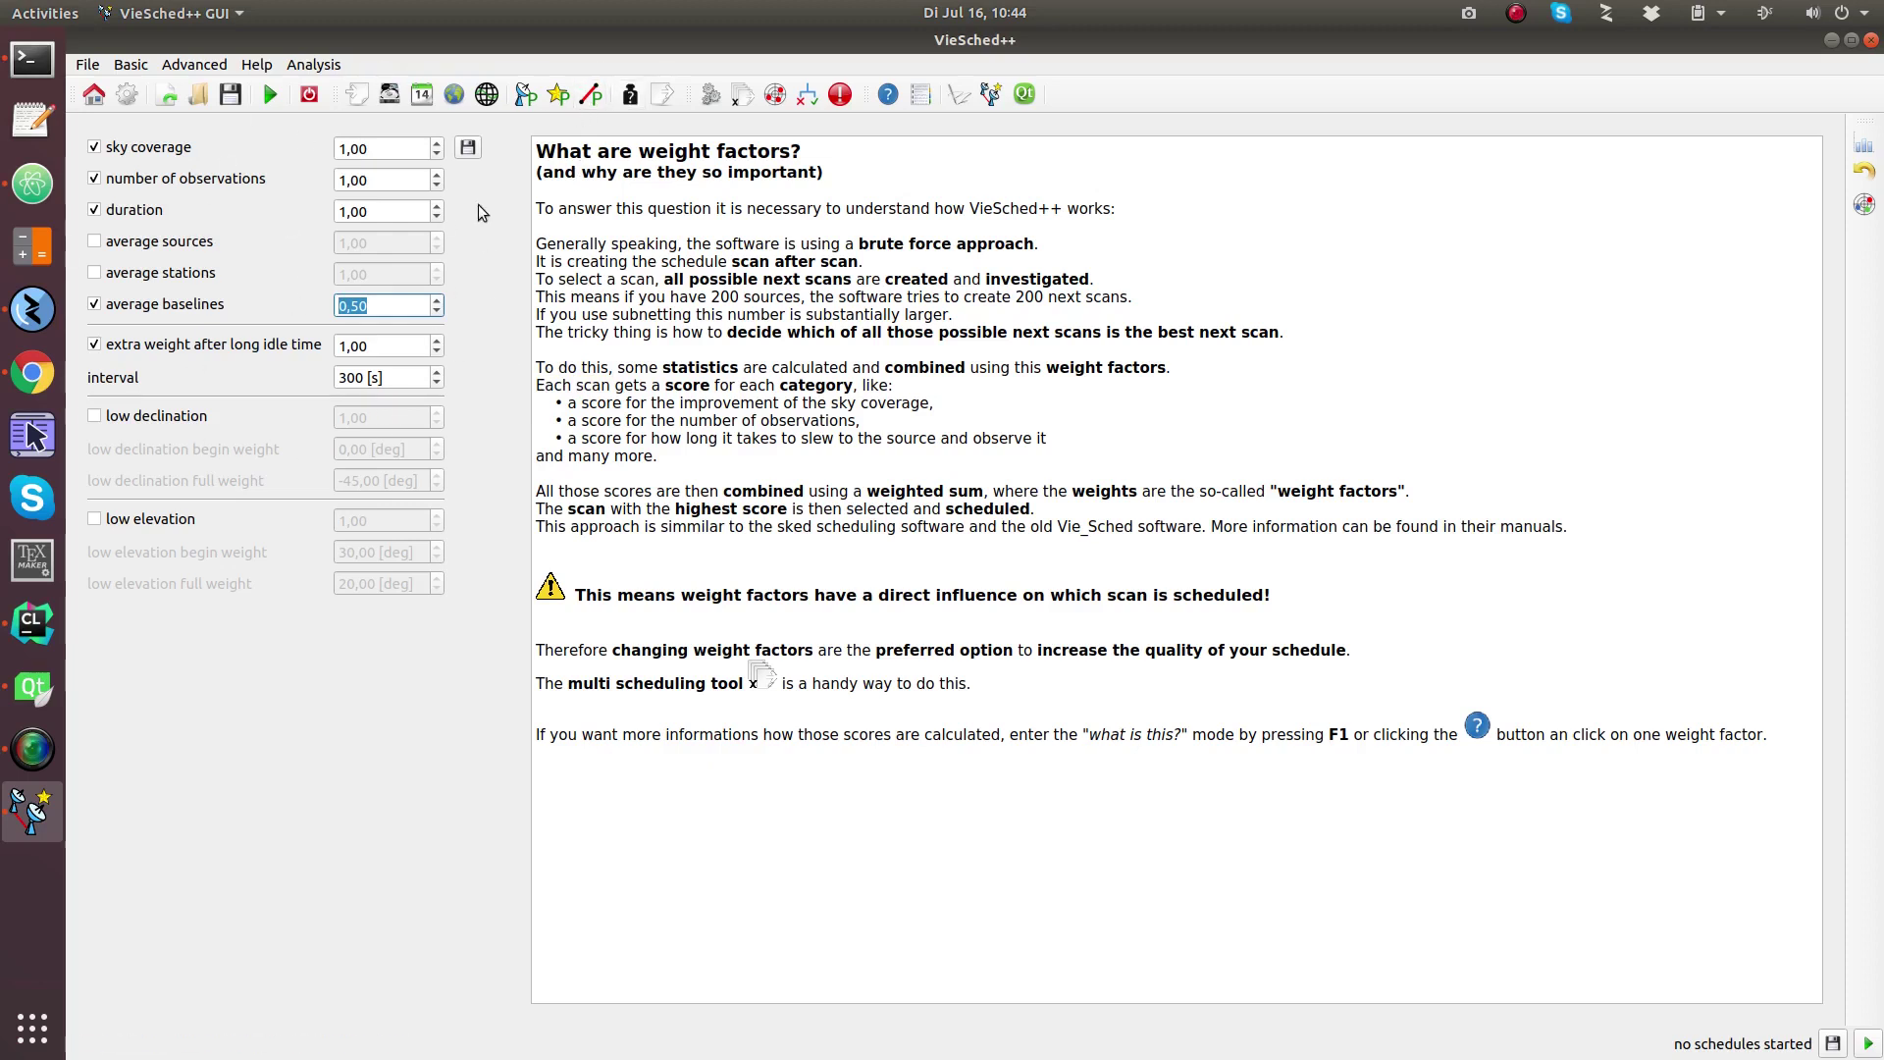
Copy the prepared session description from Atom and paste it into the notes of the schedule's optional output.
click(665, 93)
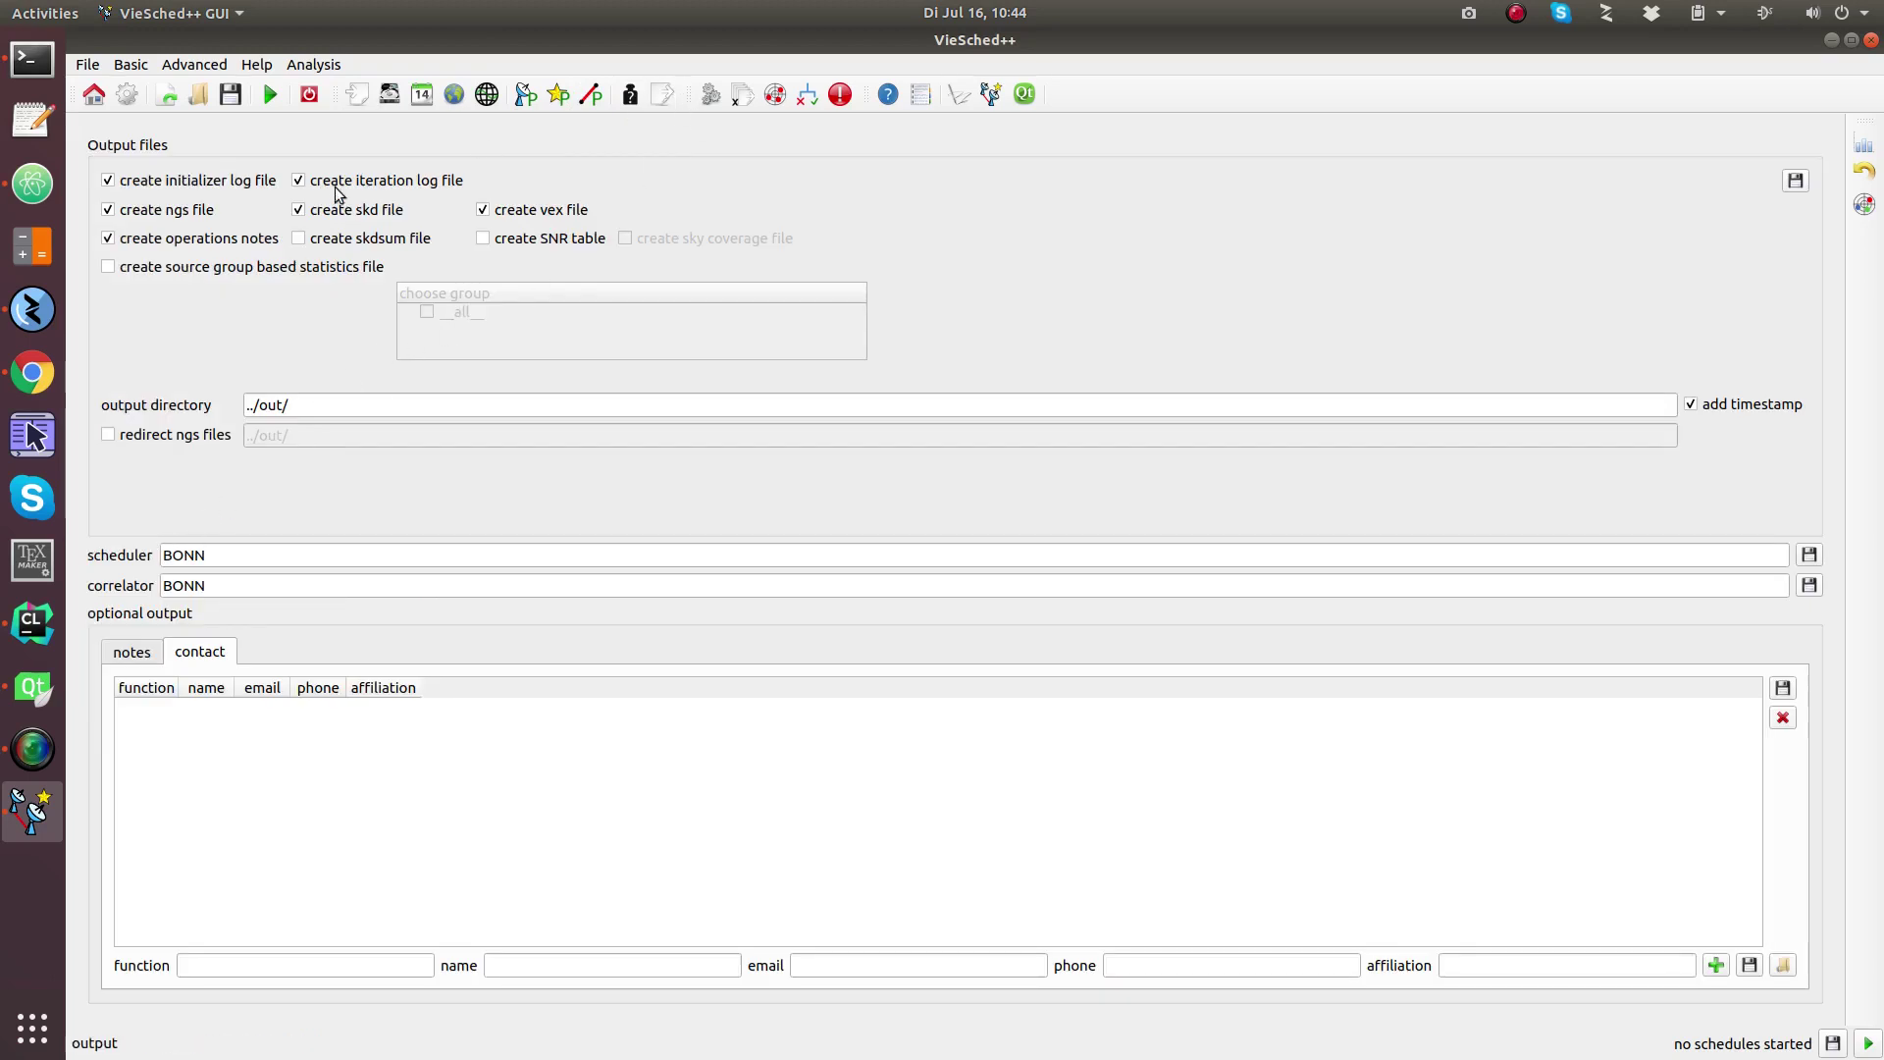
click(132, 652)
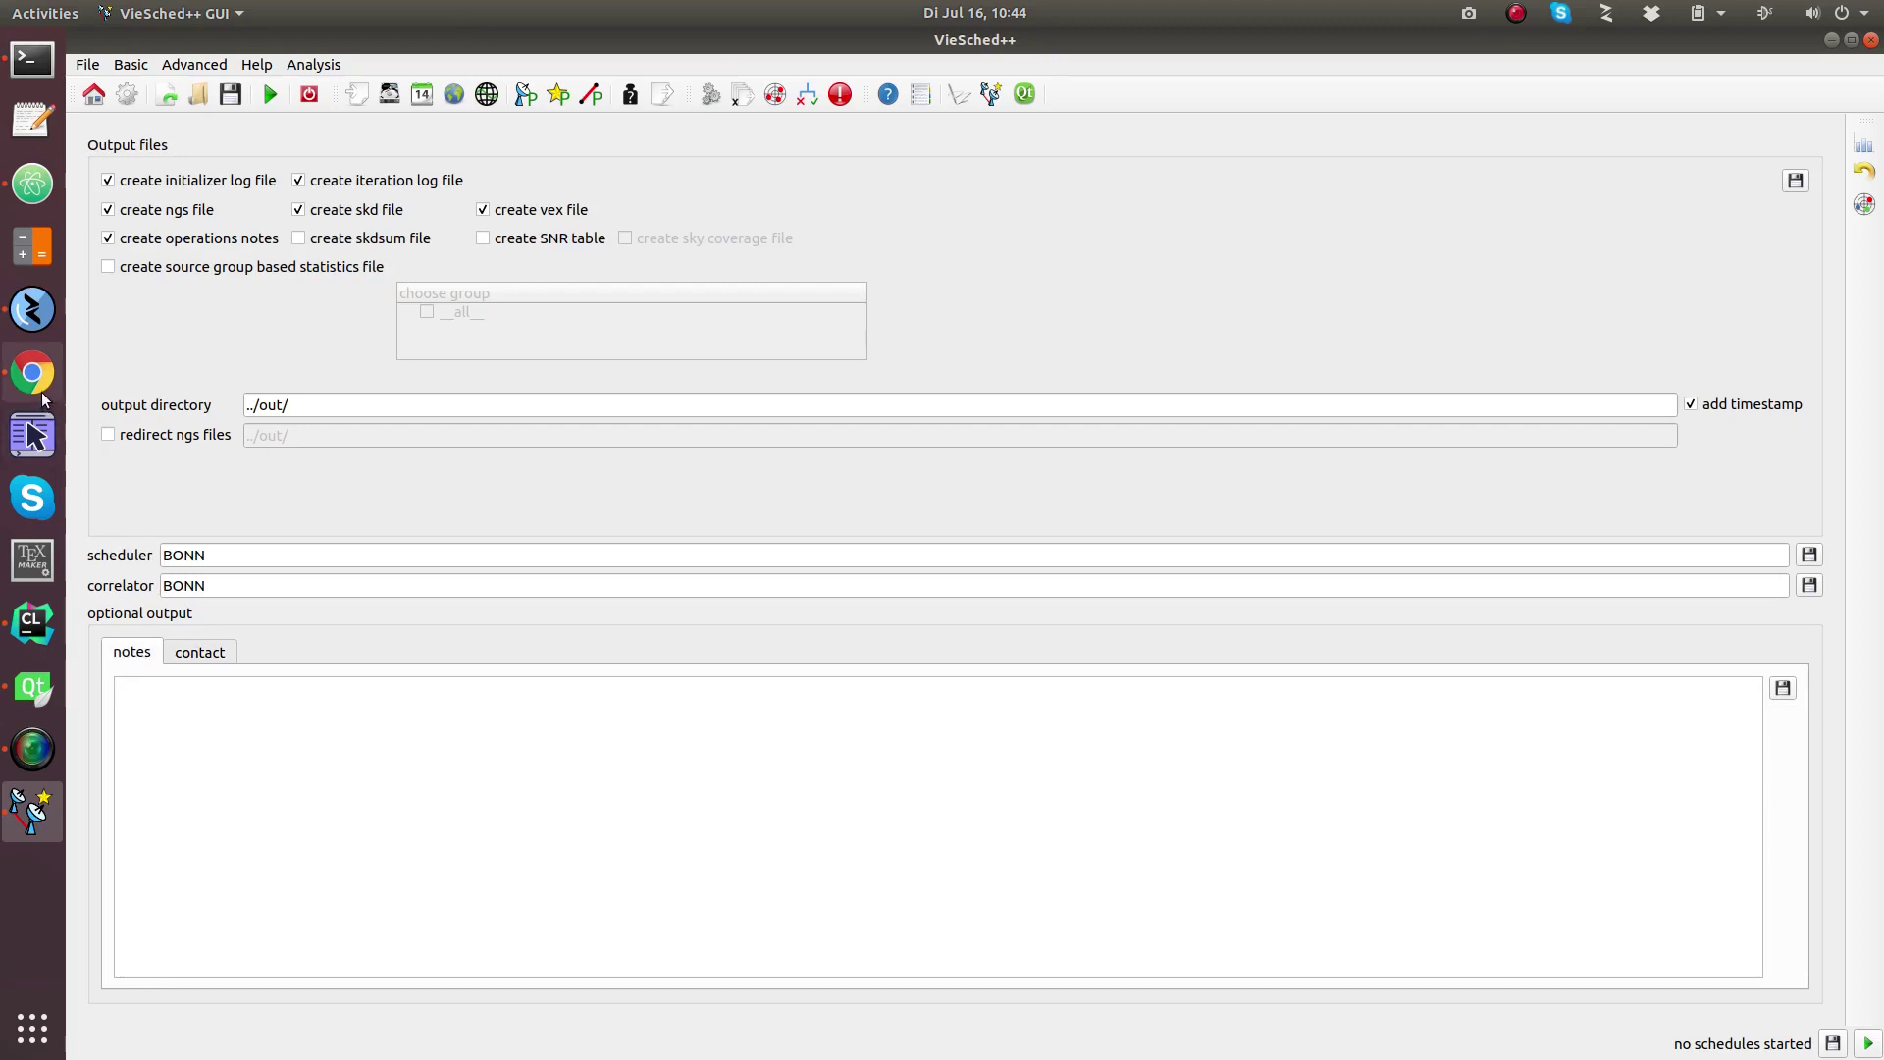
click(341, 762)
click(30, 392)
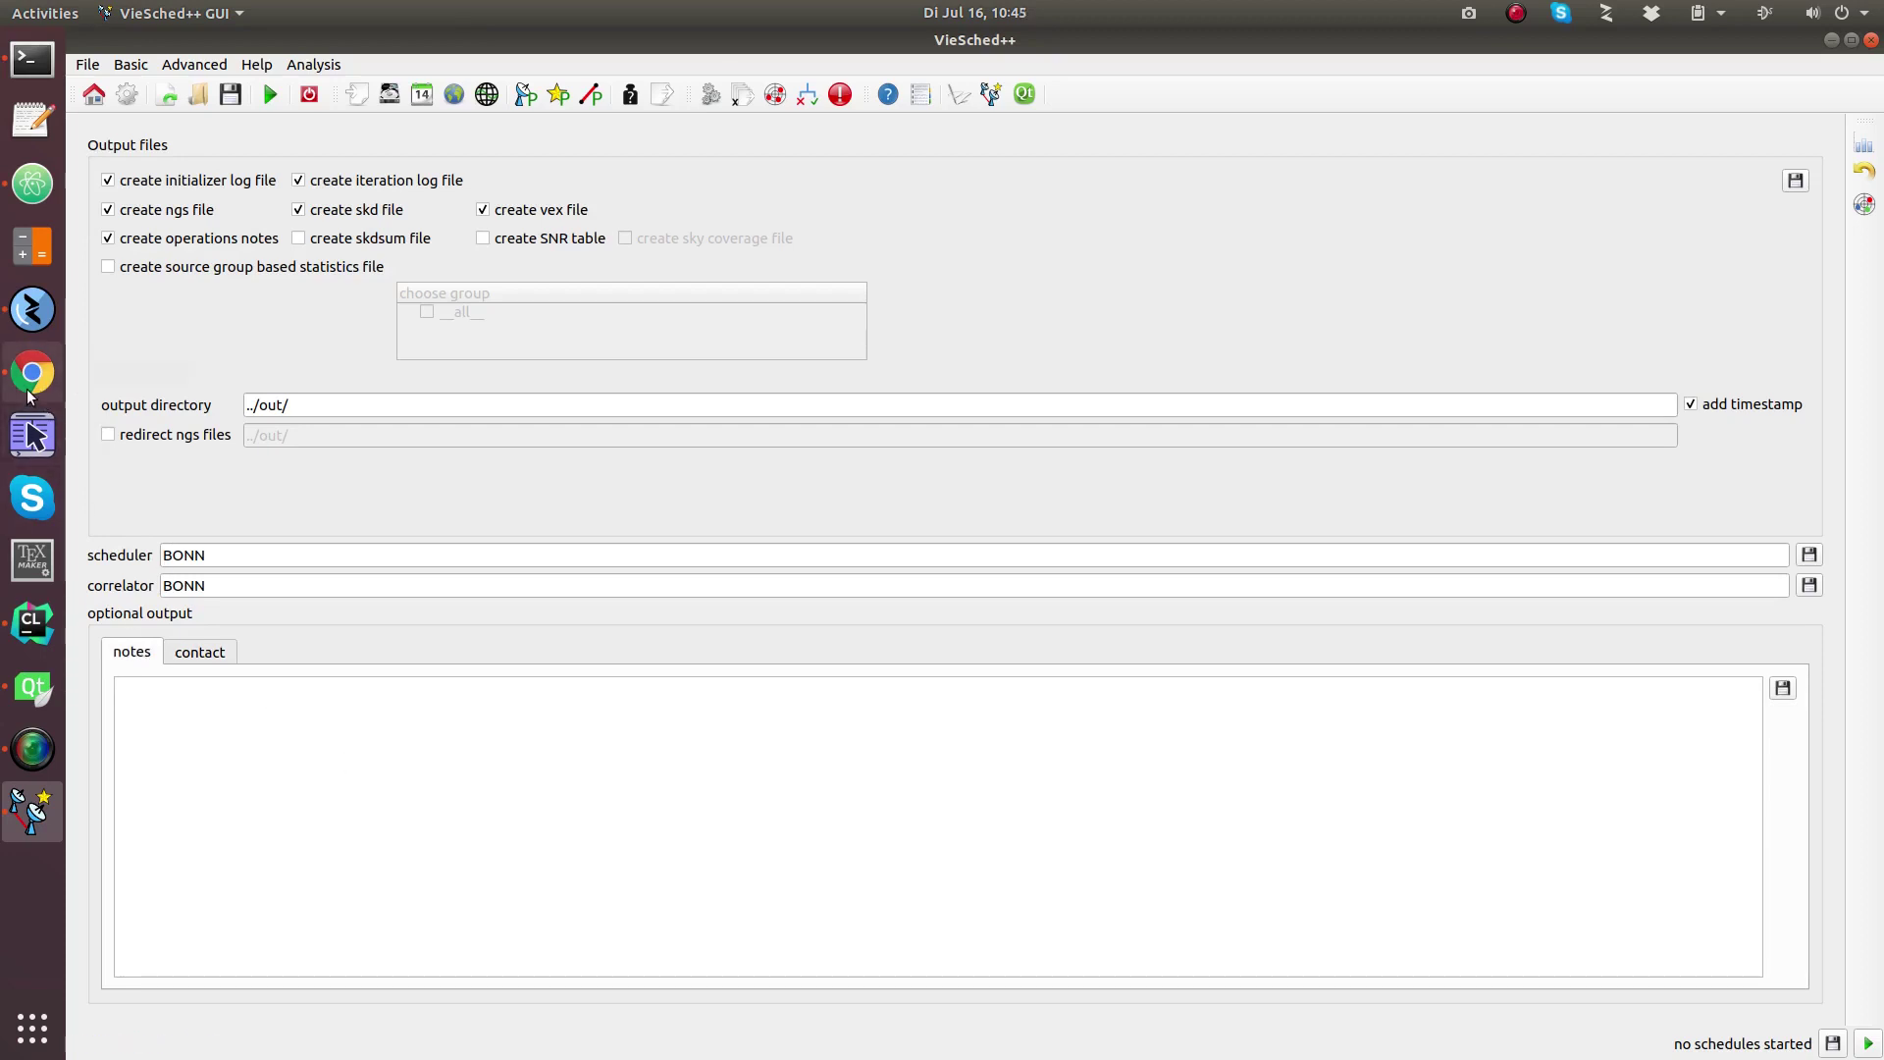
click(31, 186)
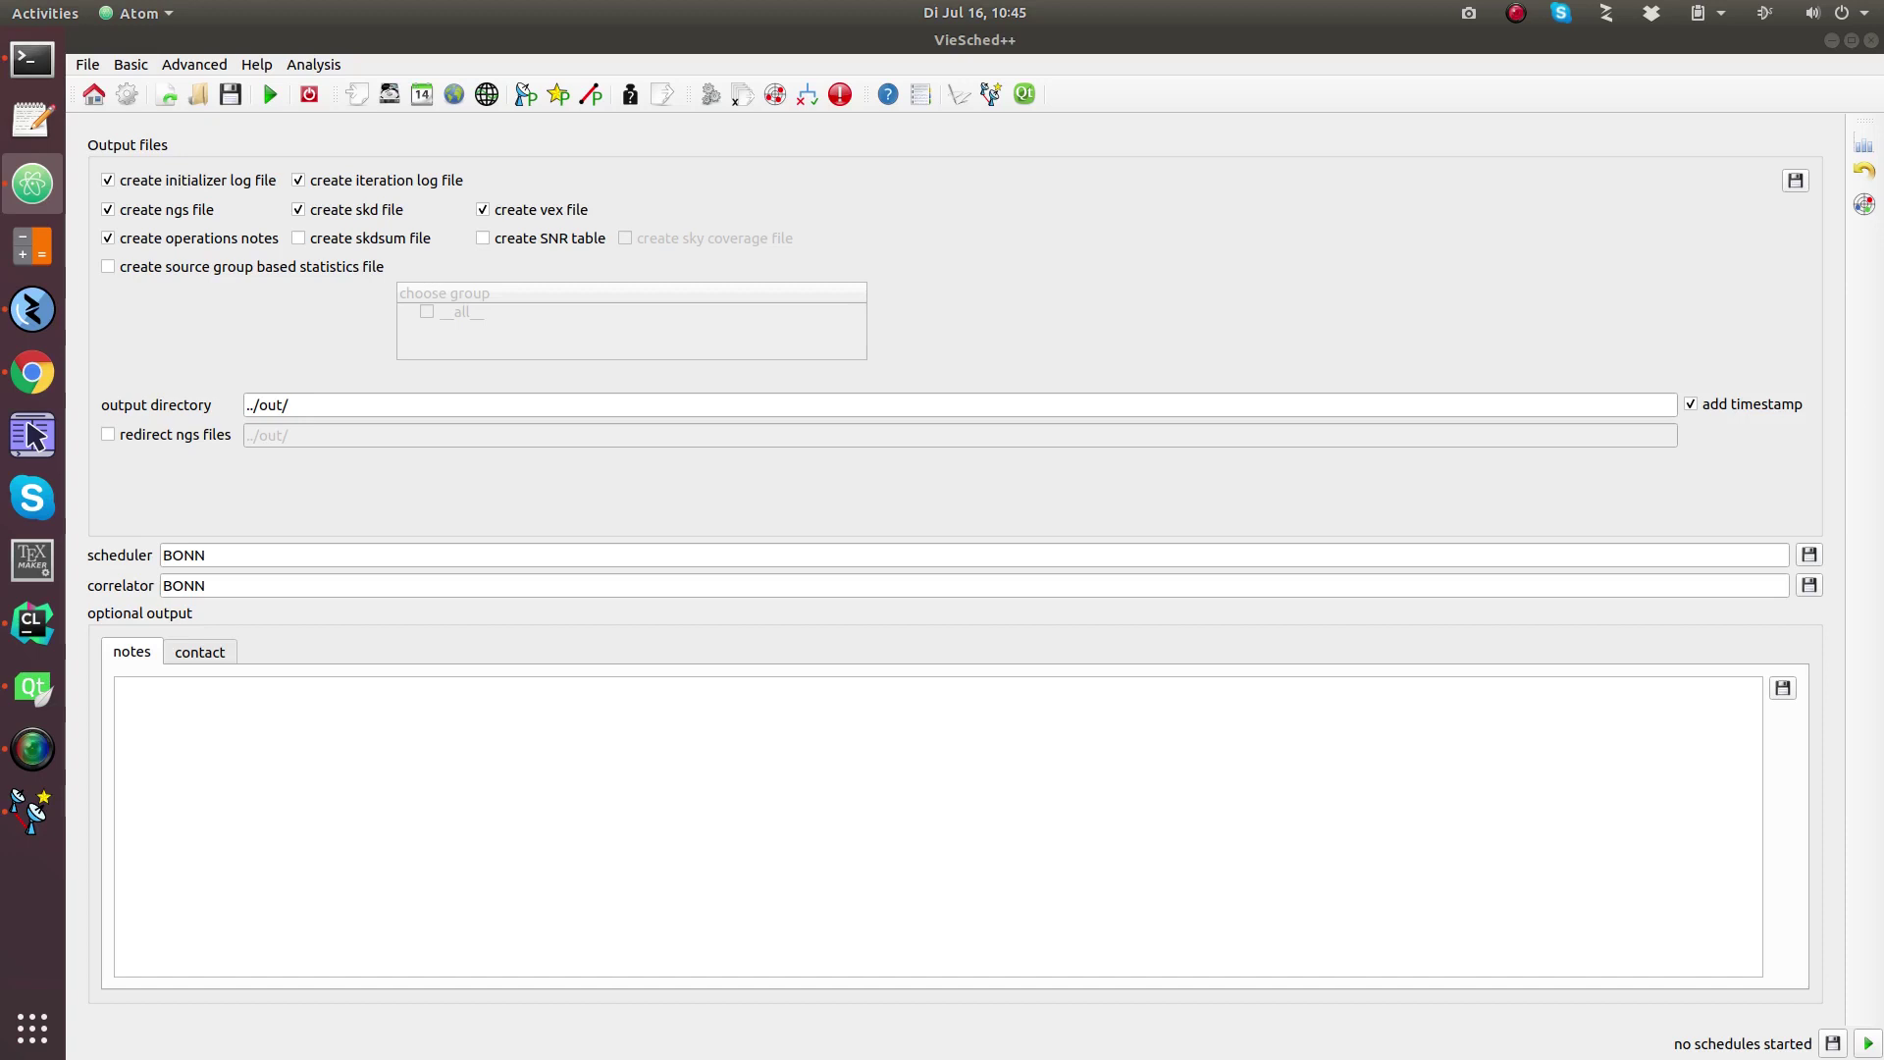
click(834, 703)
key(ctrl+v)
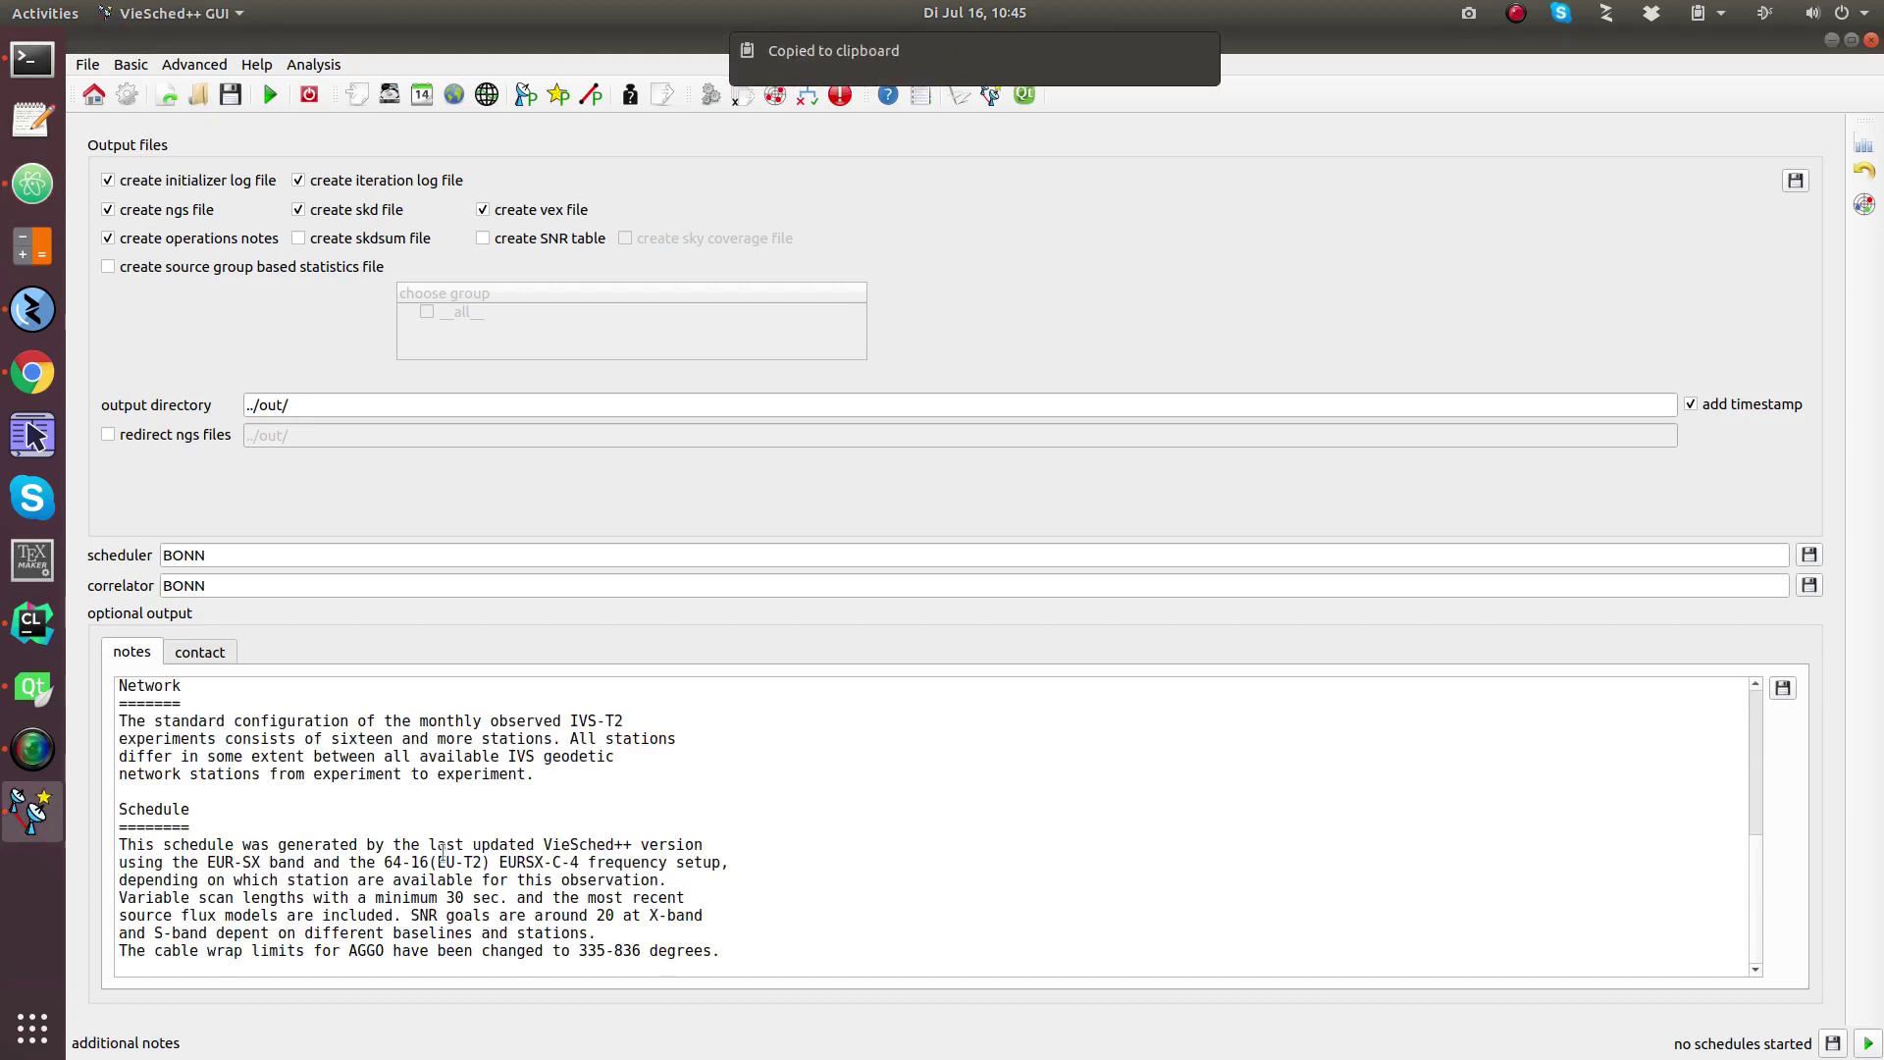
scroll(443, 852, up, 7)
scroll(443, 852, down, 2)
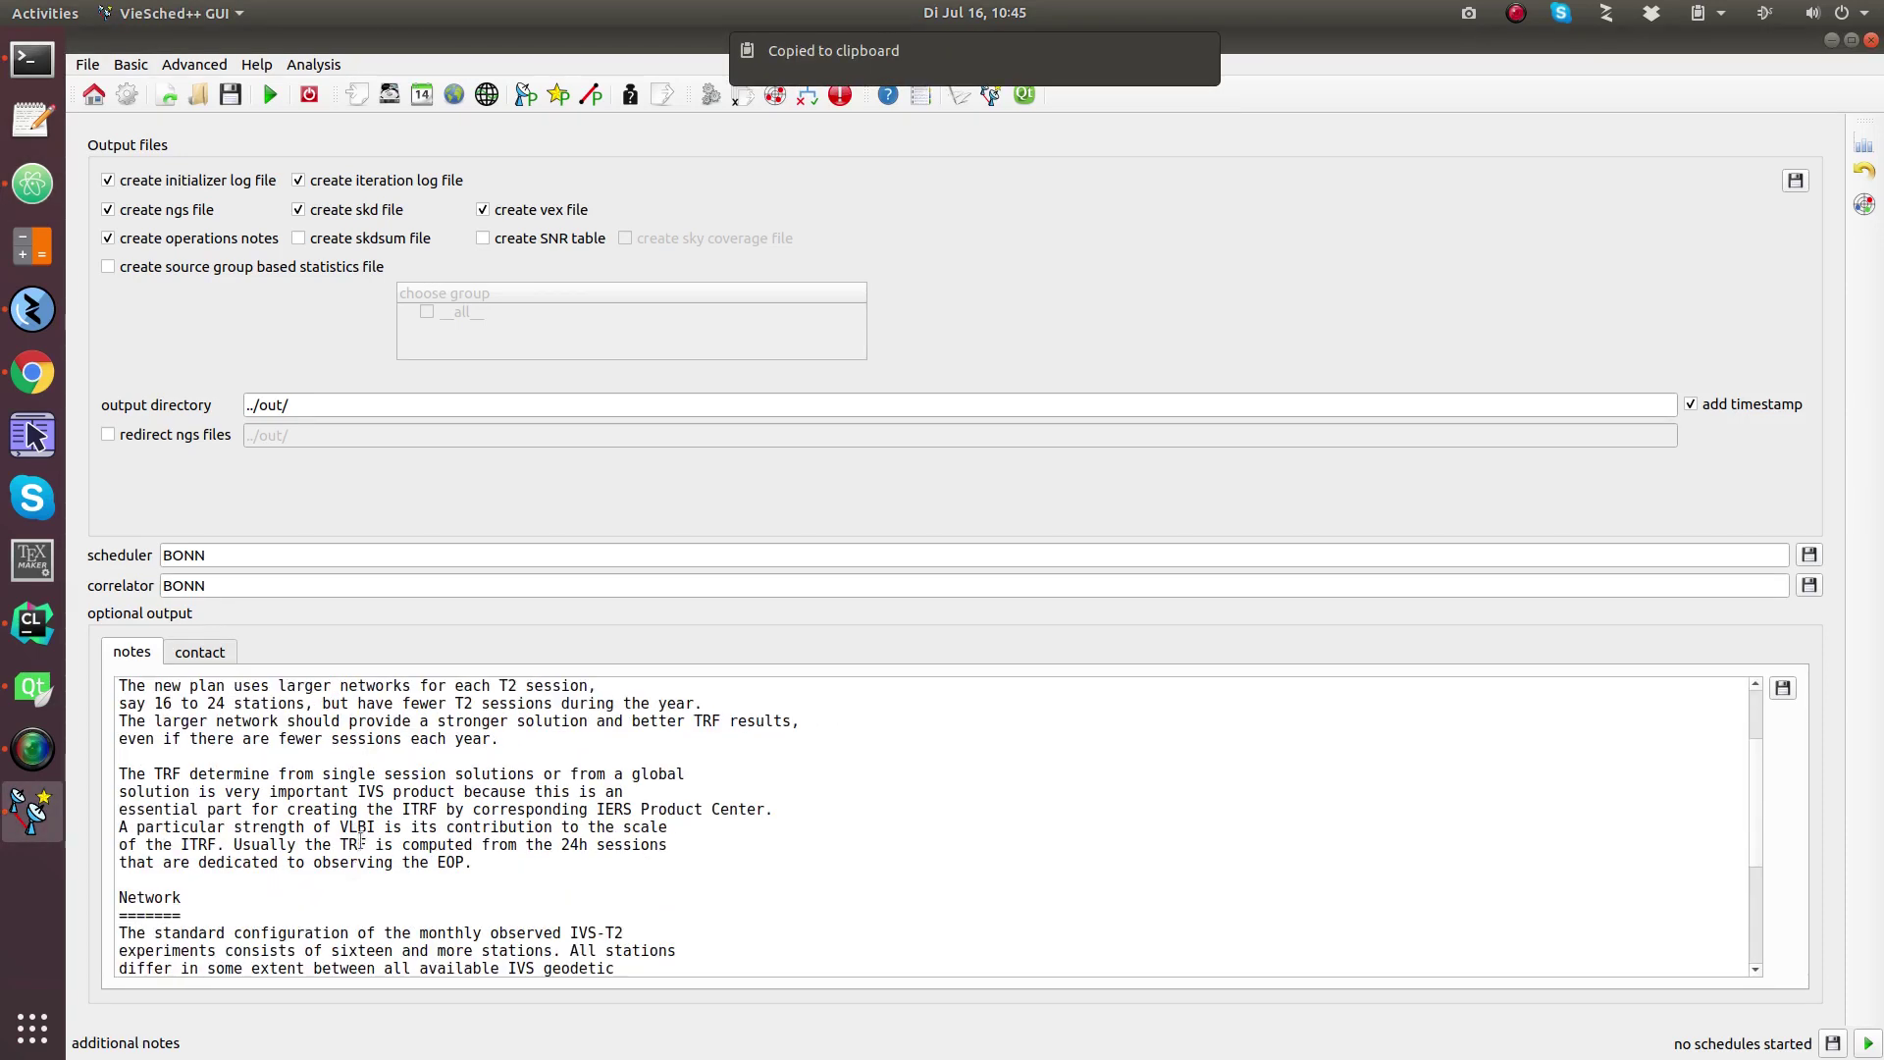
scroll(367, 854, down, 4)
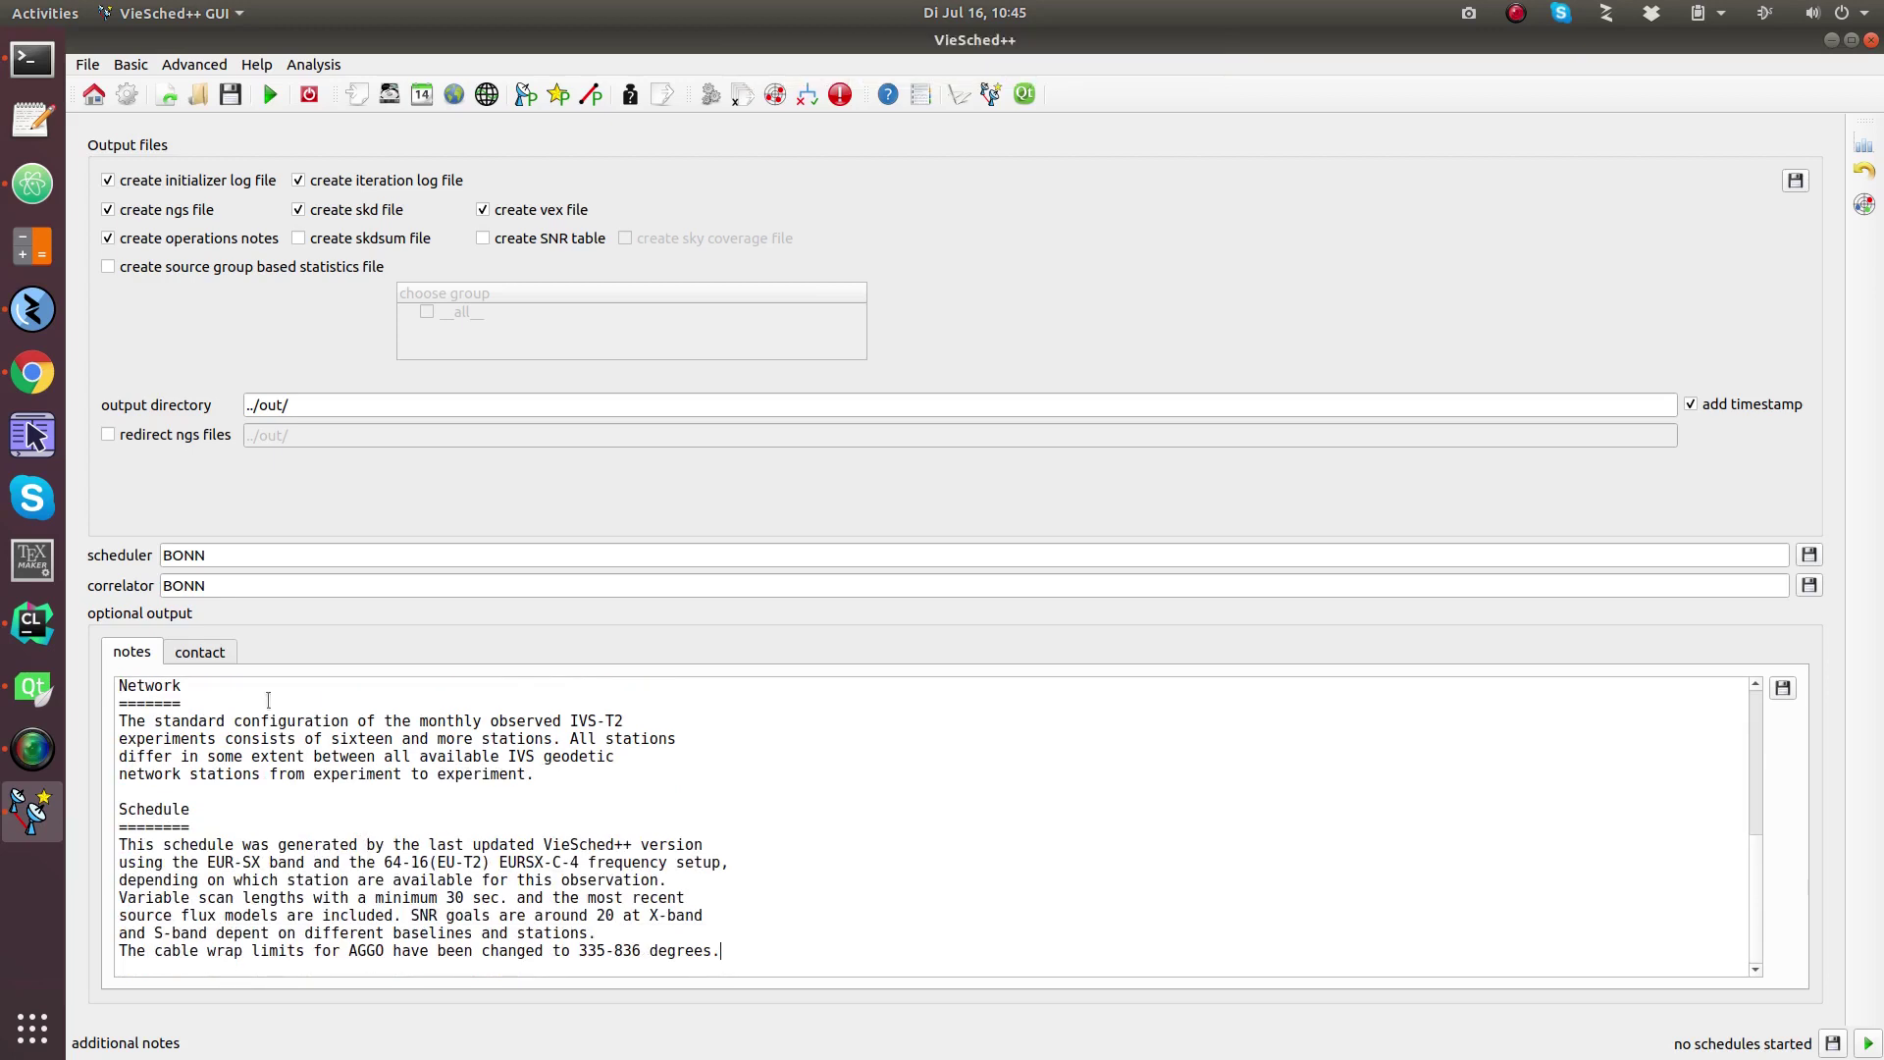
Load the saved contact from Technische Universitaet Wien, clear its function, and add it to the output contacts.
click(214, 661)
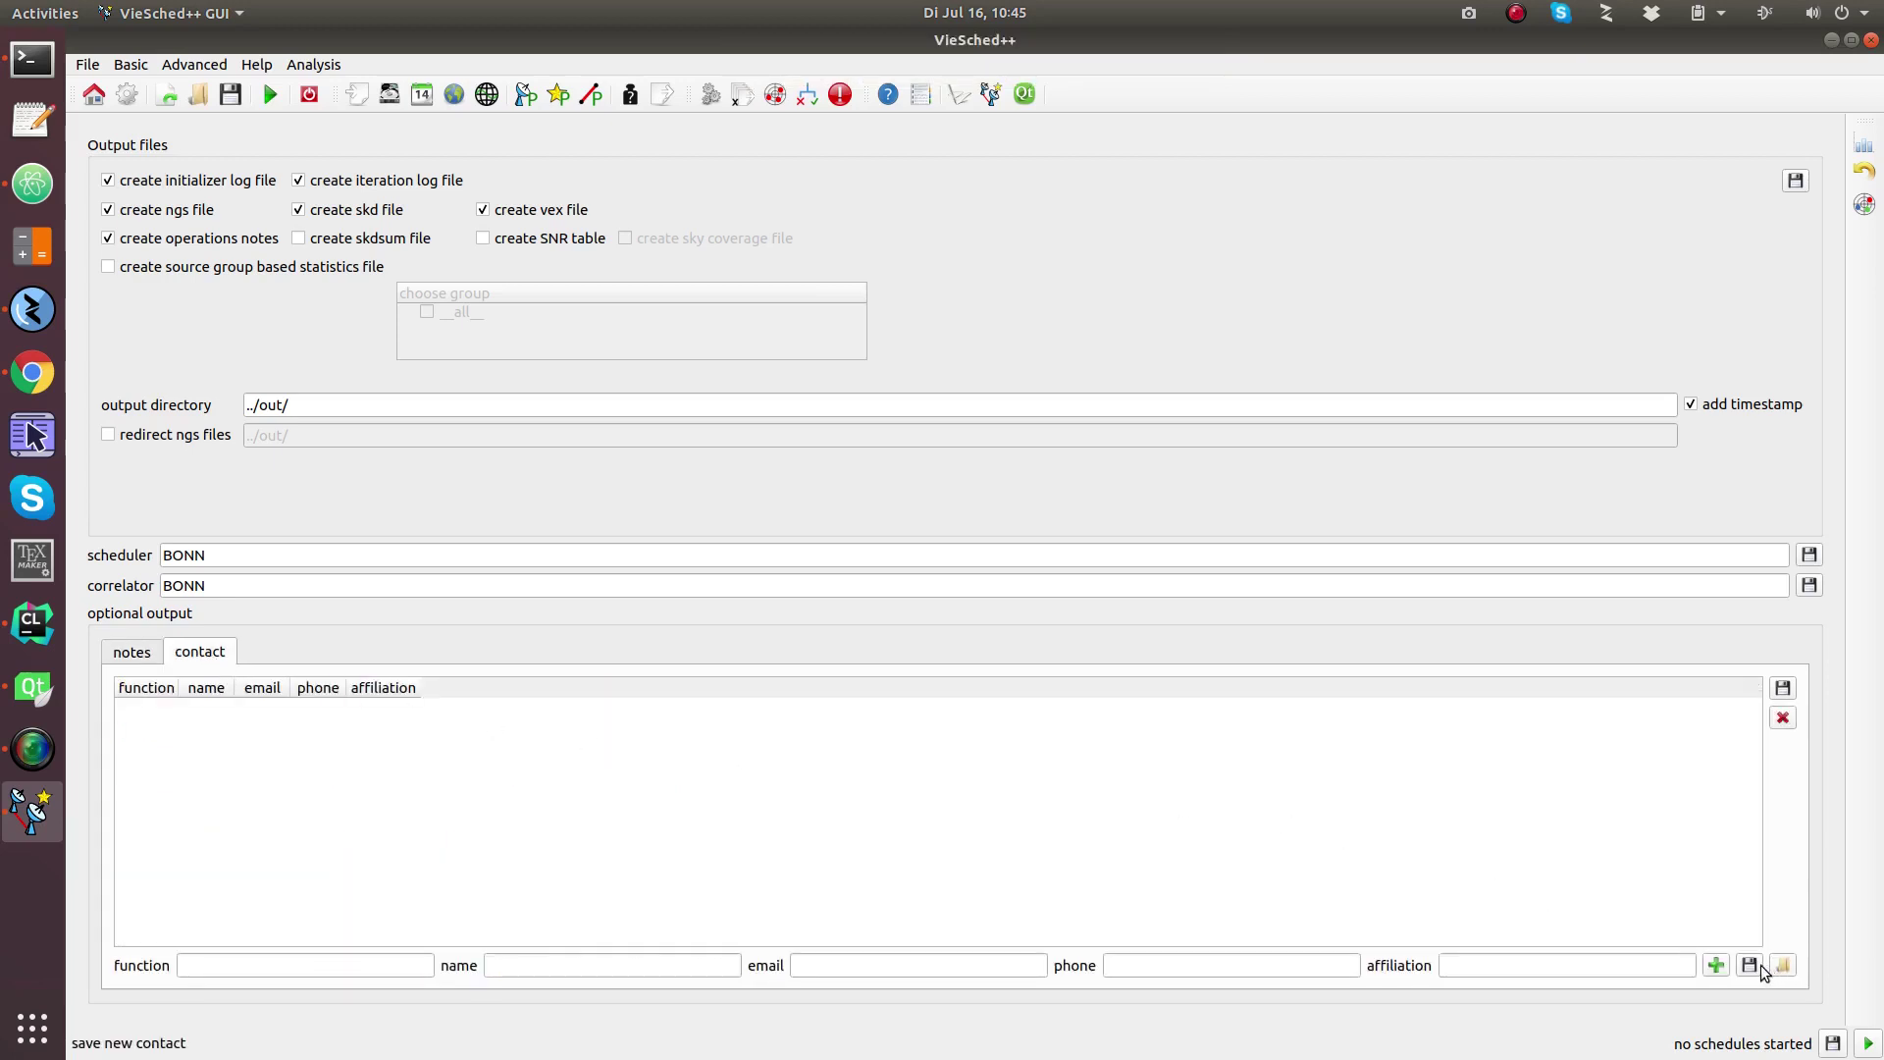
click(1797, 973)
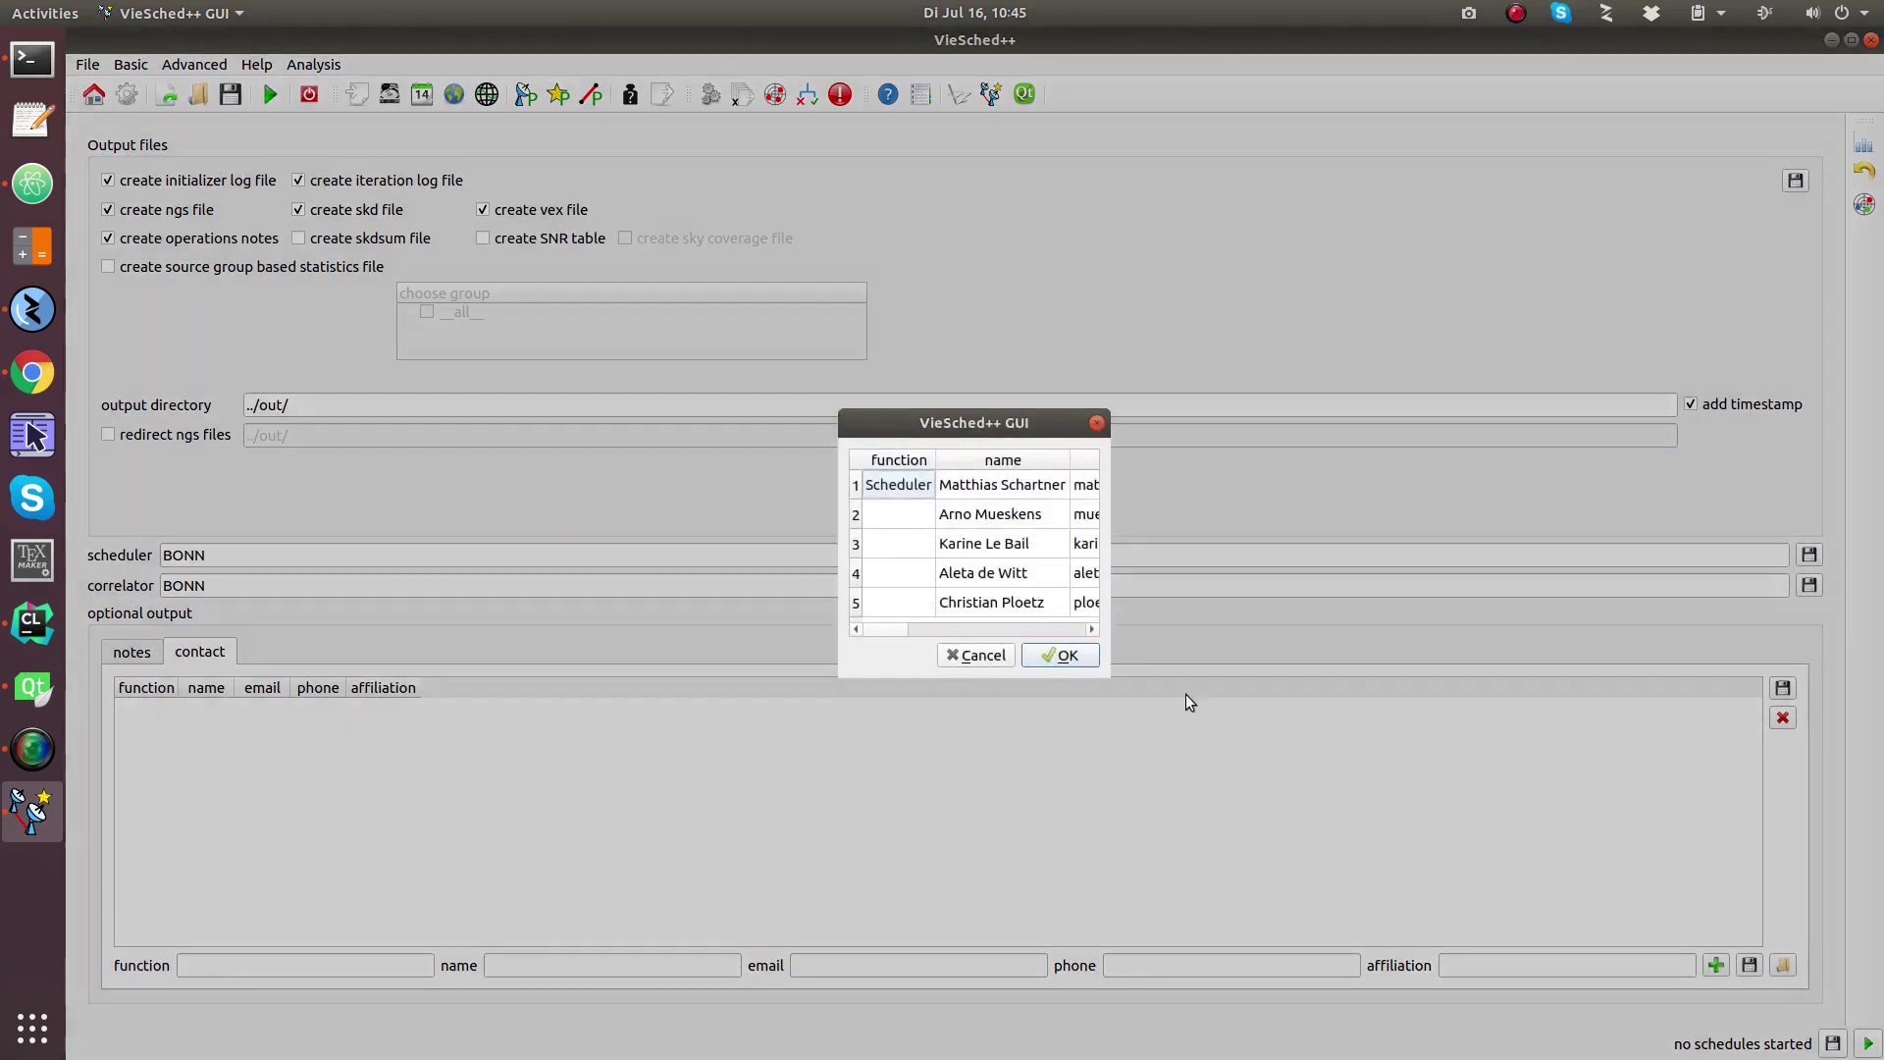
click(1030, 496)
click(1059, 655)
click(320, 964)
key(ctrl+a)
key(BackSpace)
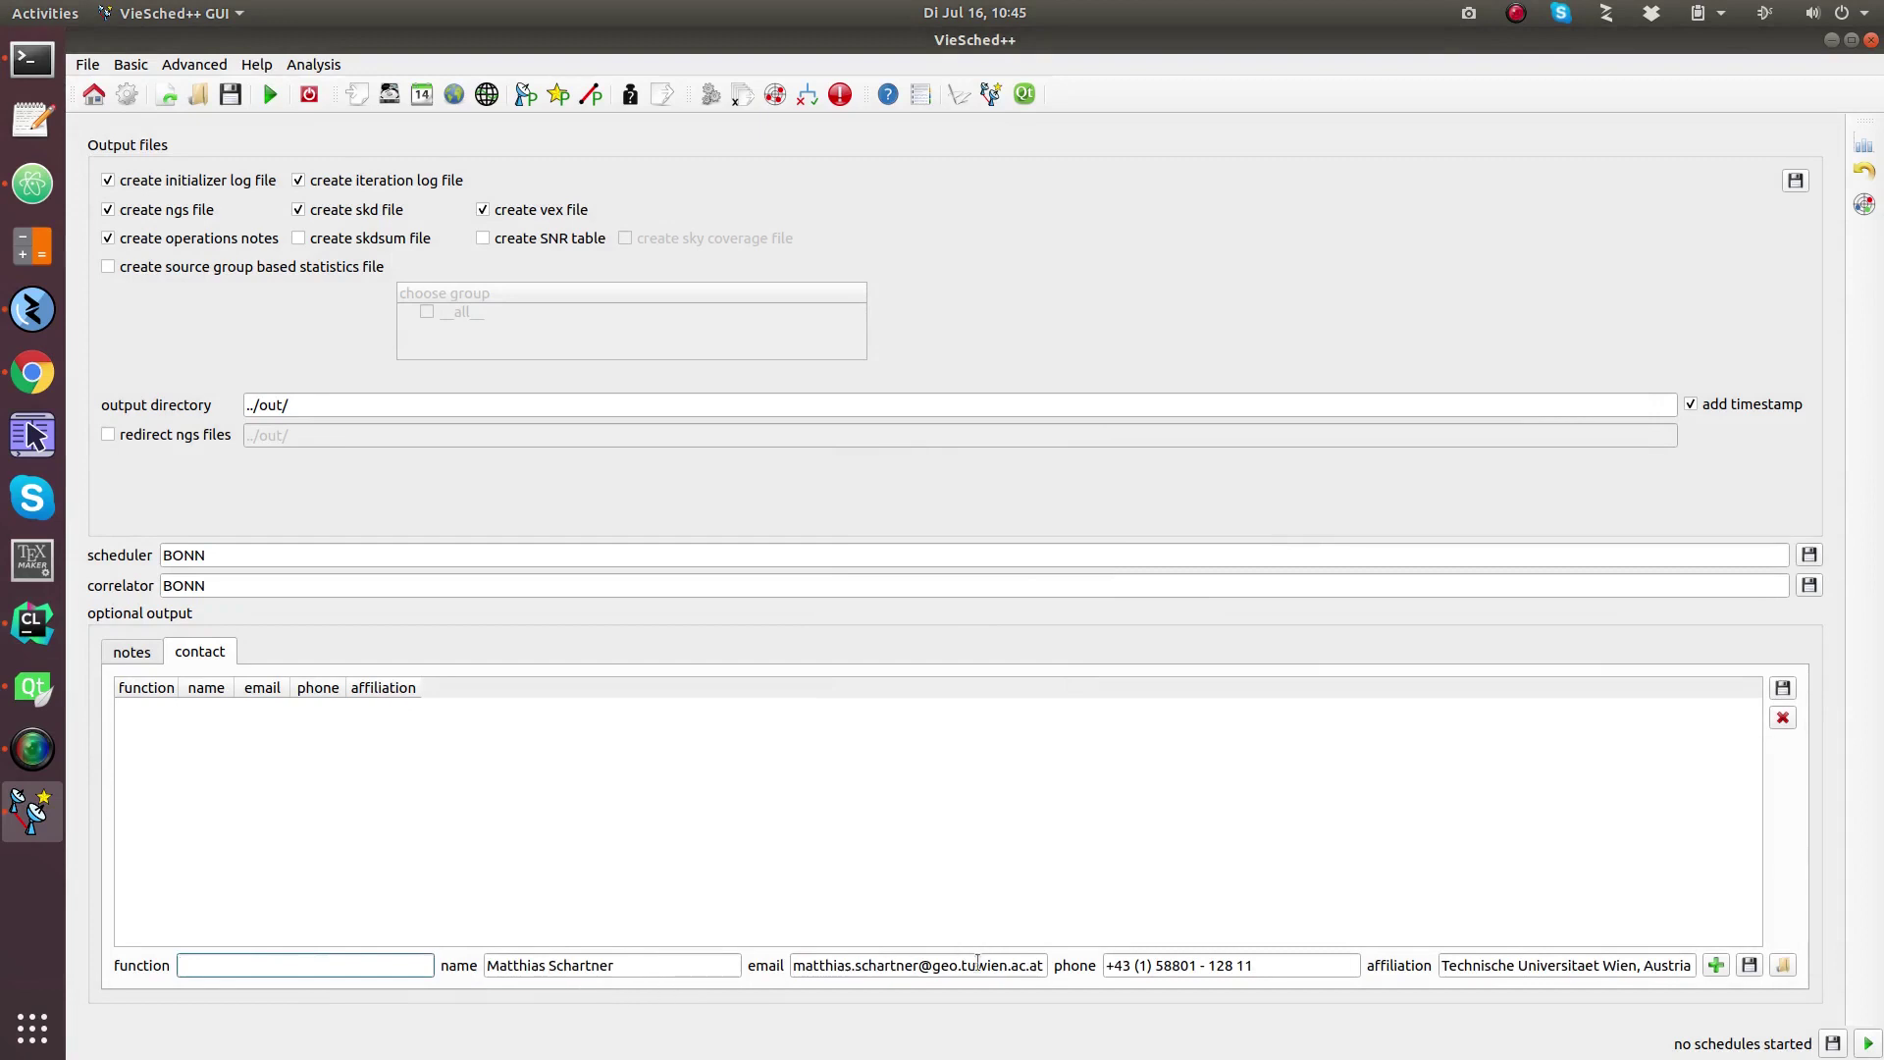
click(1715, 964)
Add the saved contacts from IGG University of Bonn and the fifth entry, from Geodatisches Observatorium Wettzell, to the output contacts.
click(1784, 966)
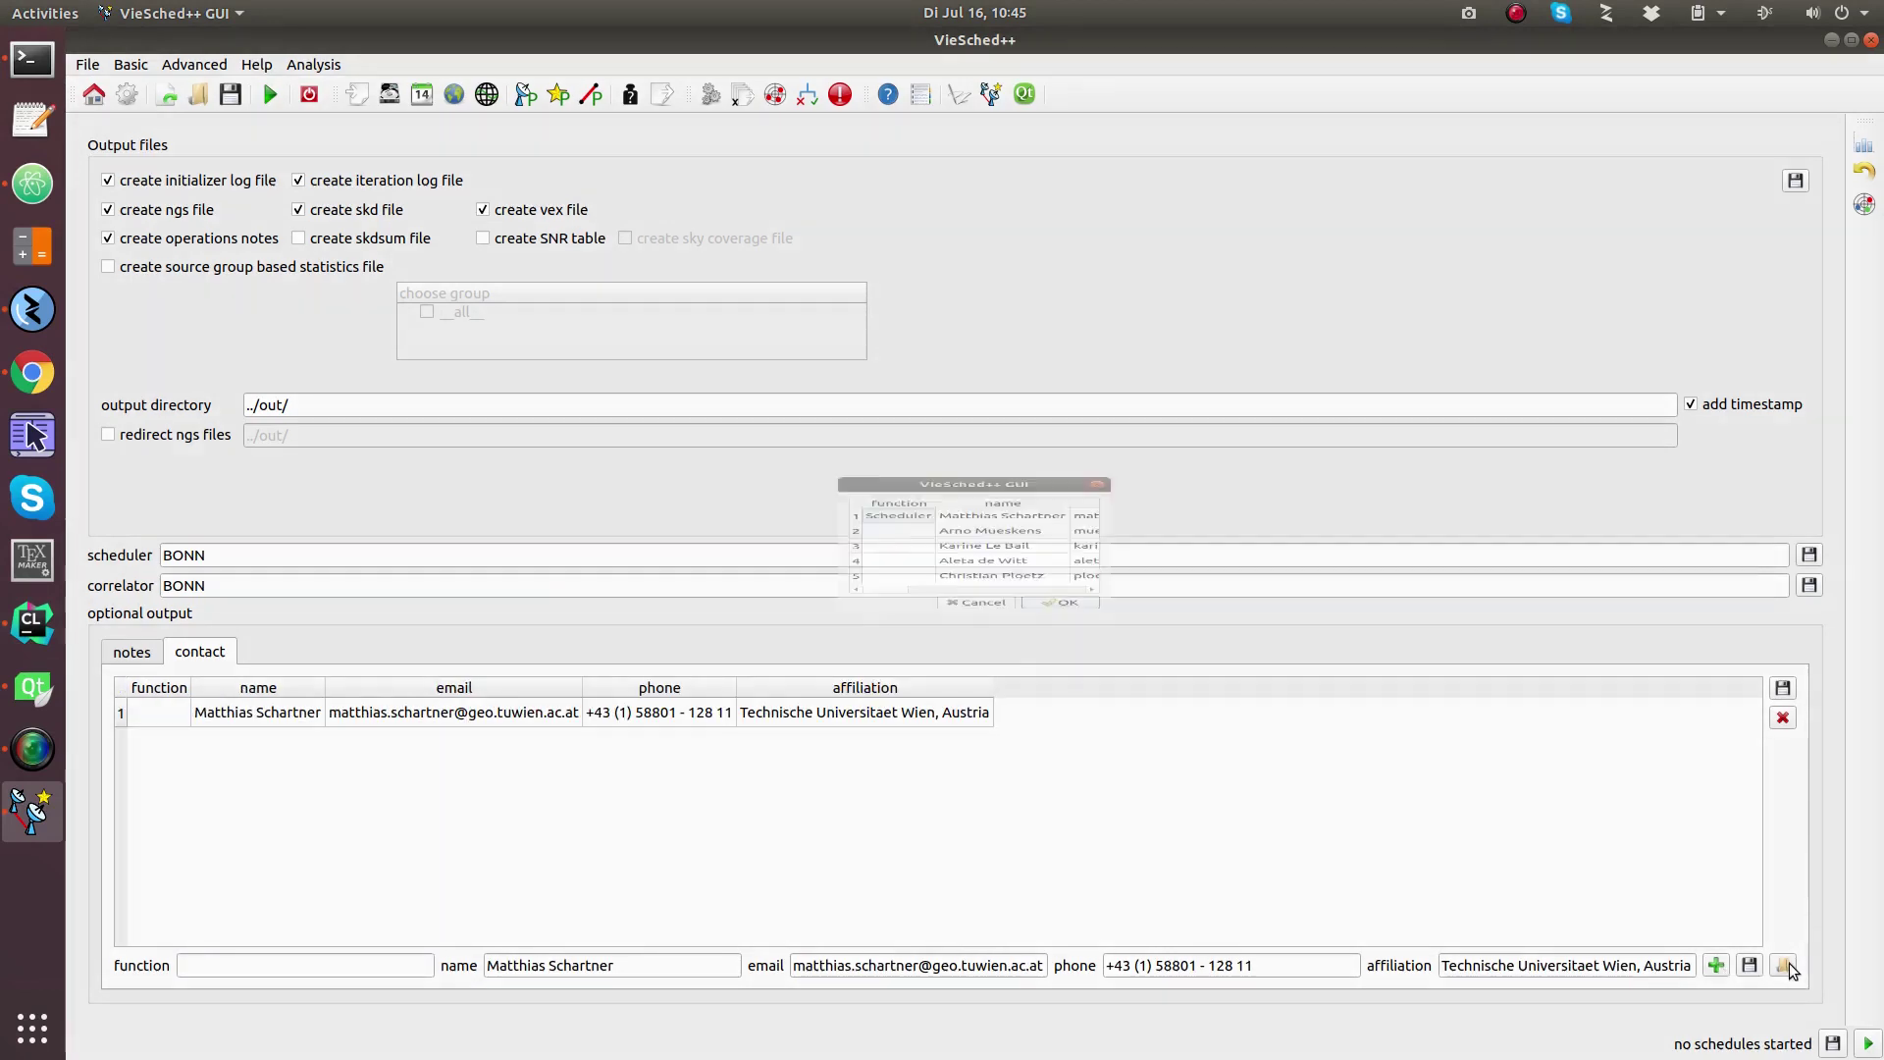
click(987, 523)
click(1059, 656)
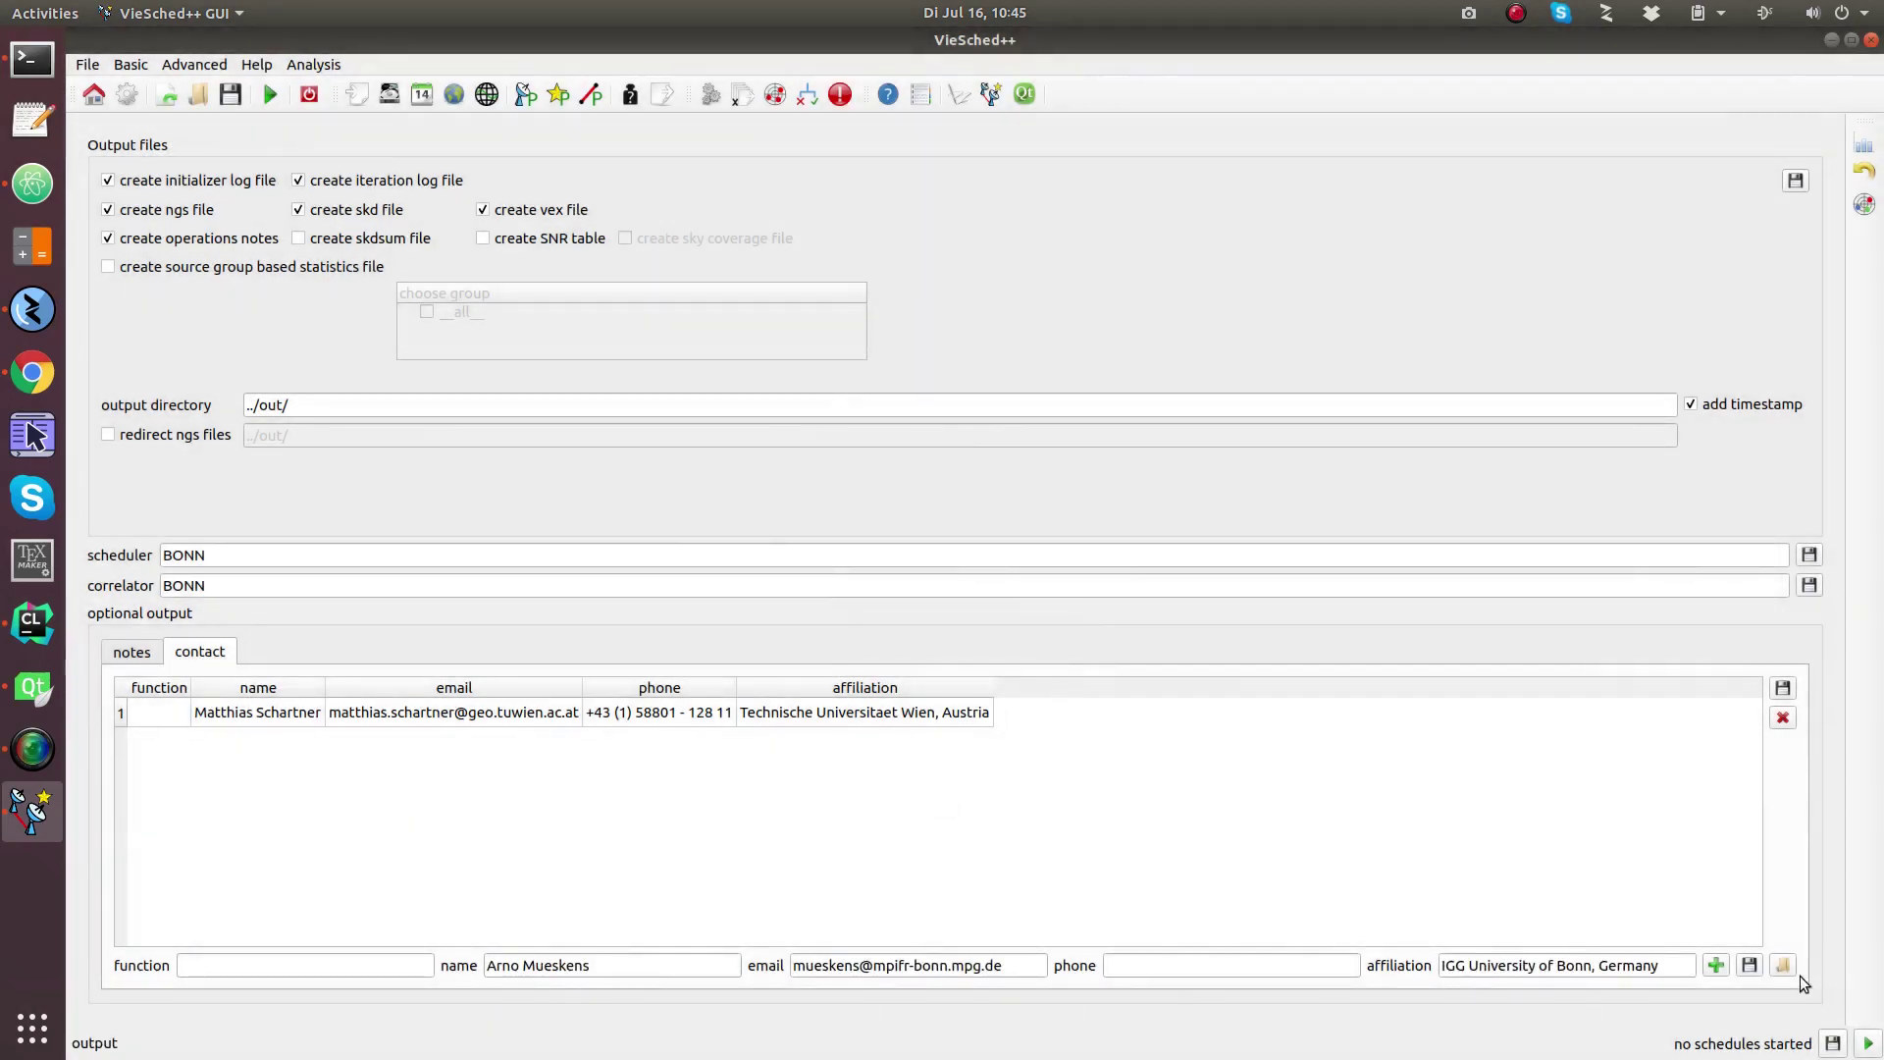
click(1715, 965)
click(1783, 965)
click(996, 608)
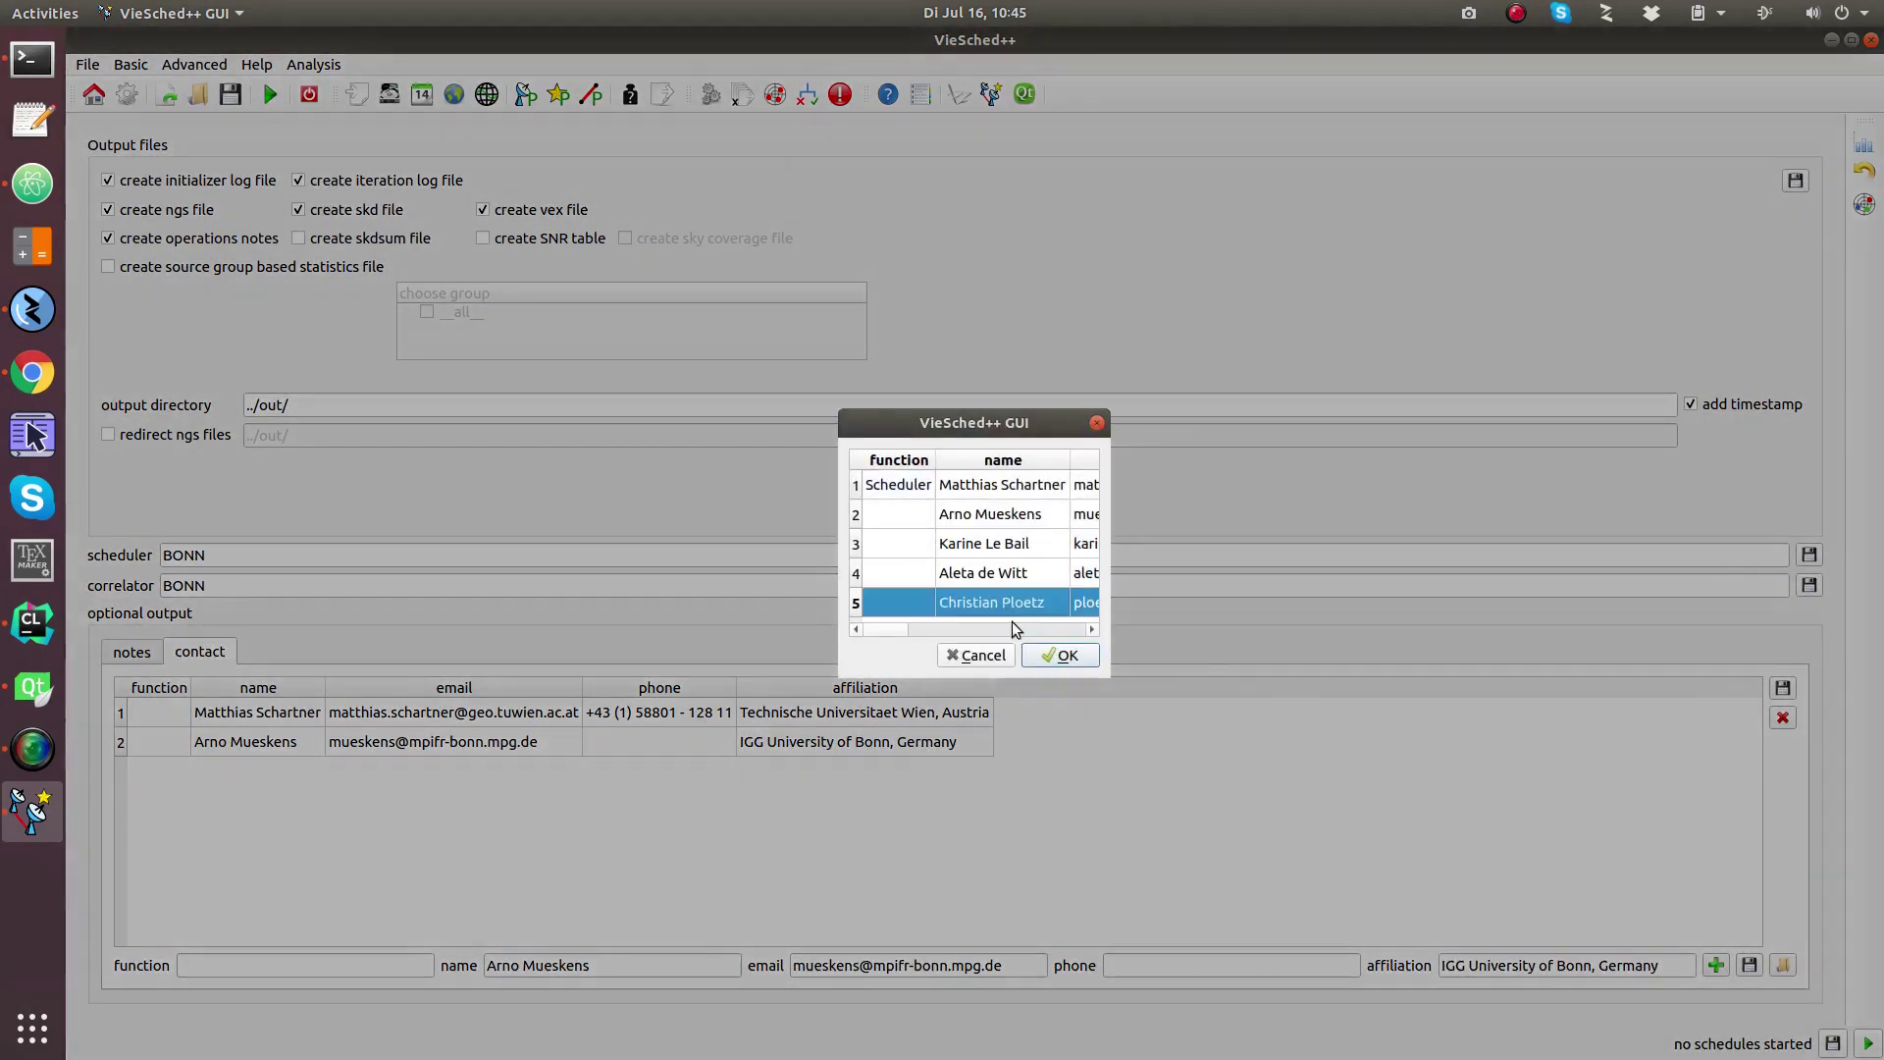
click(1062, 655)
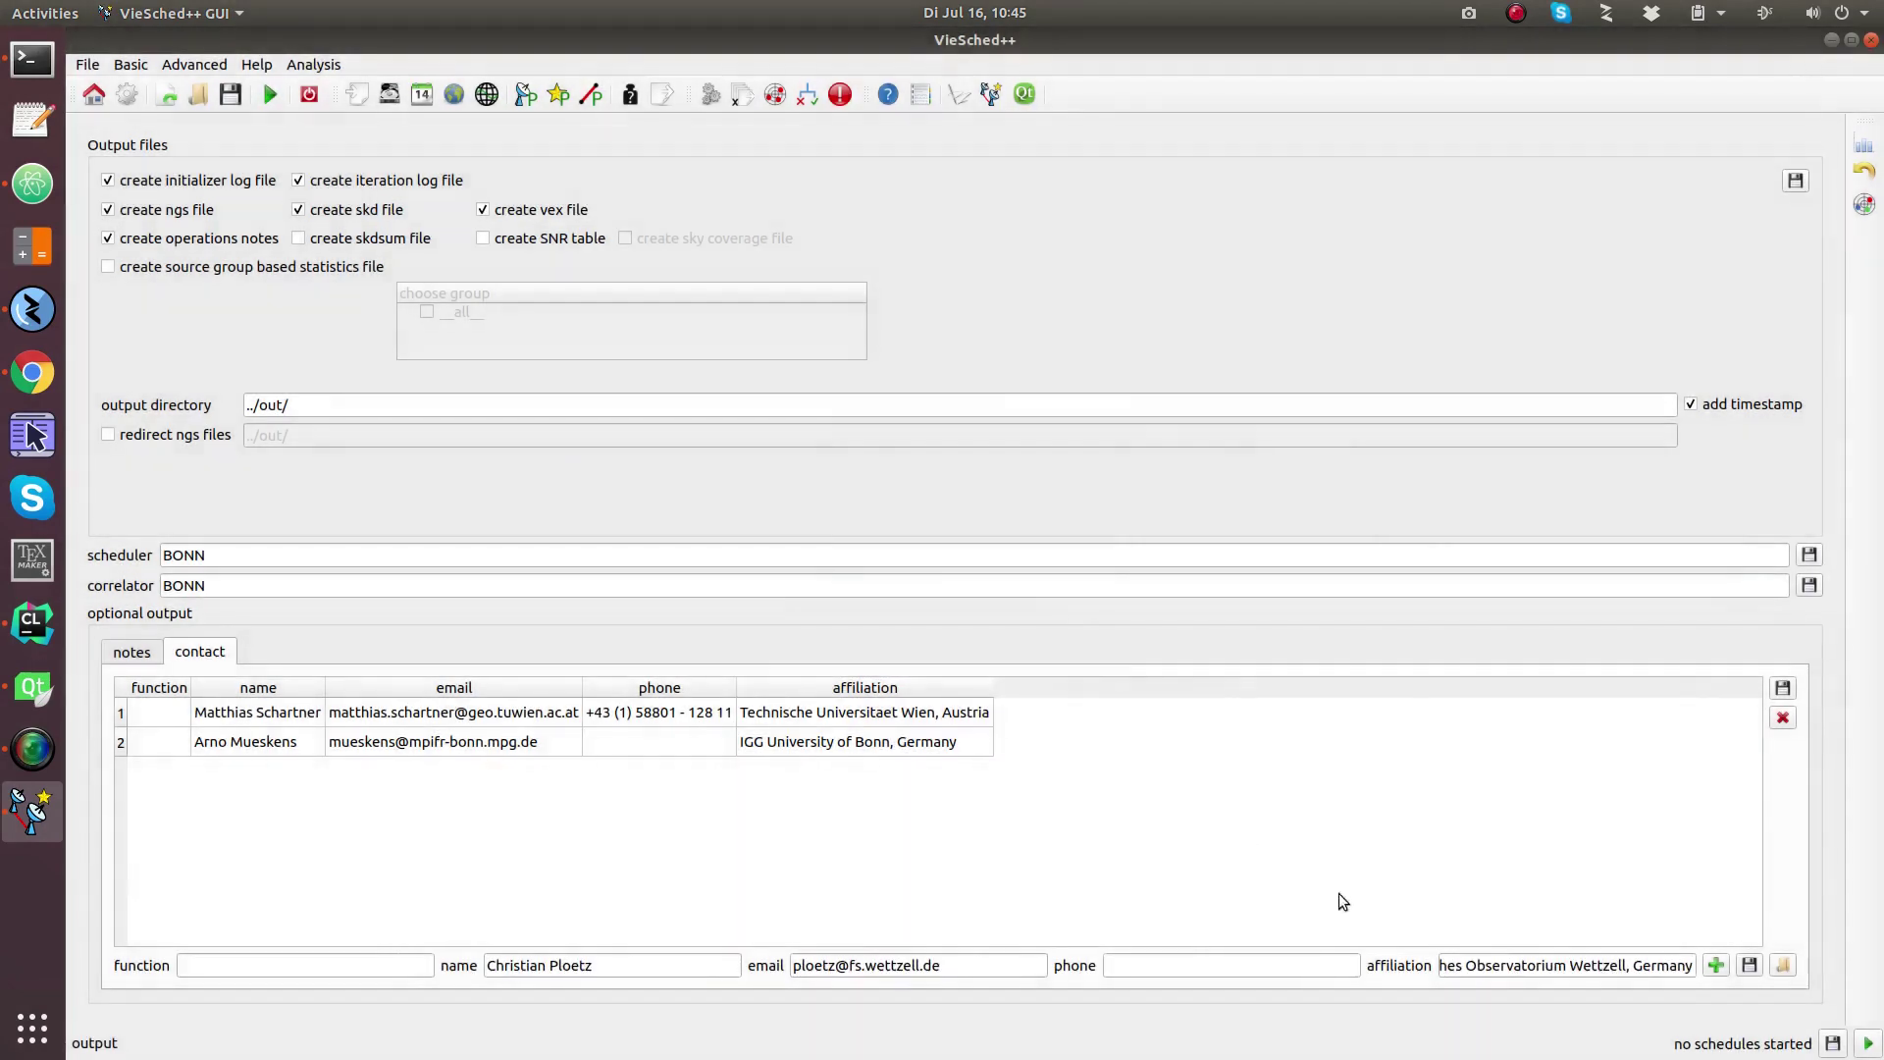
click(1715, 966)
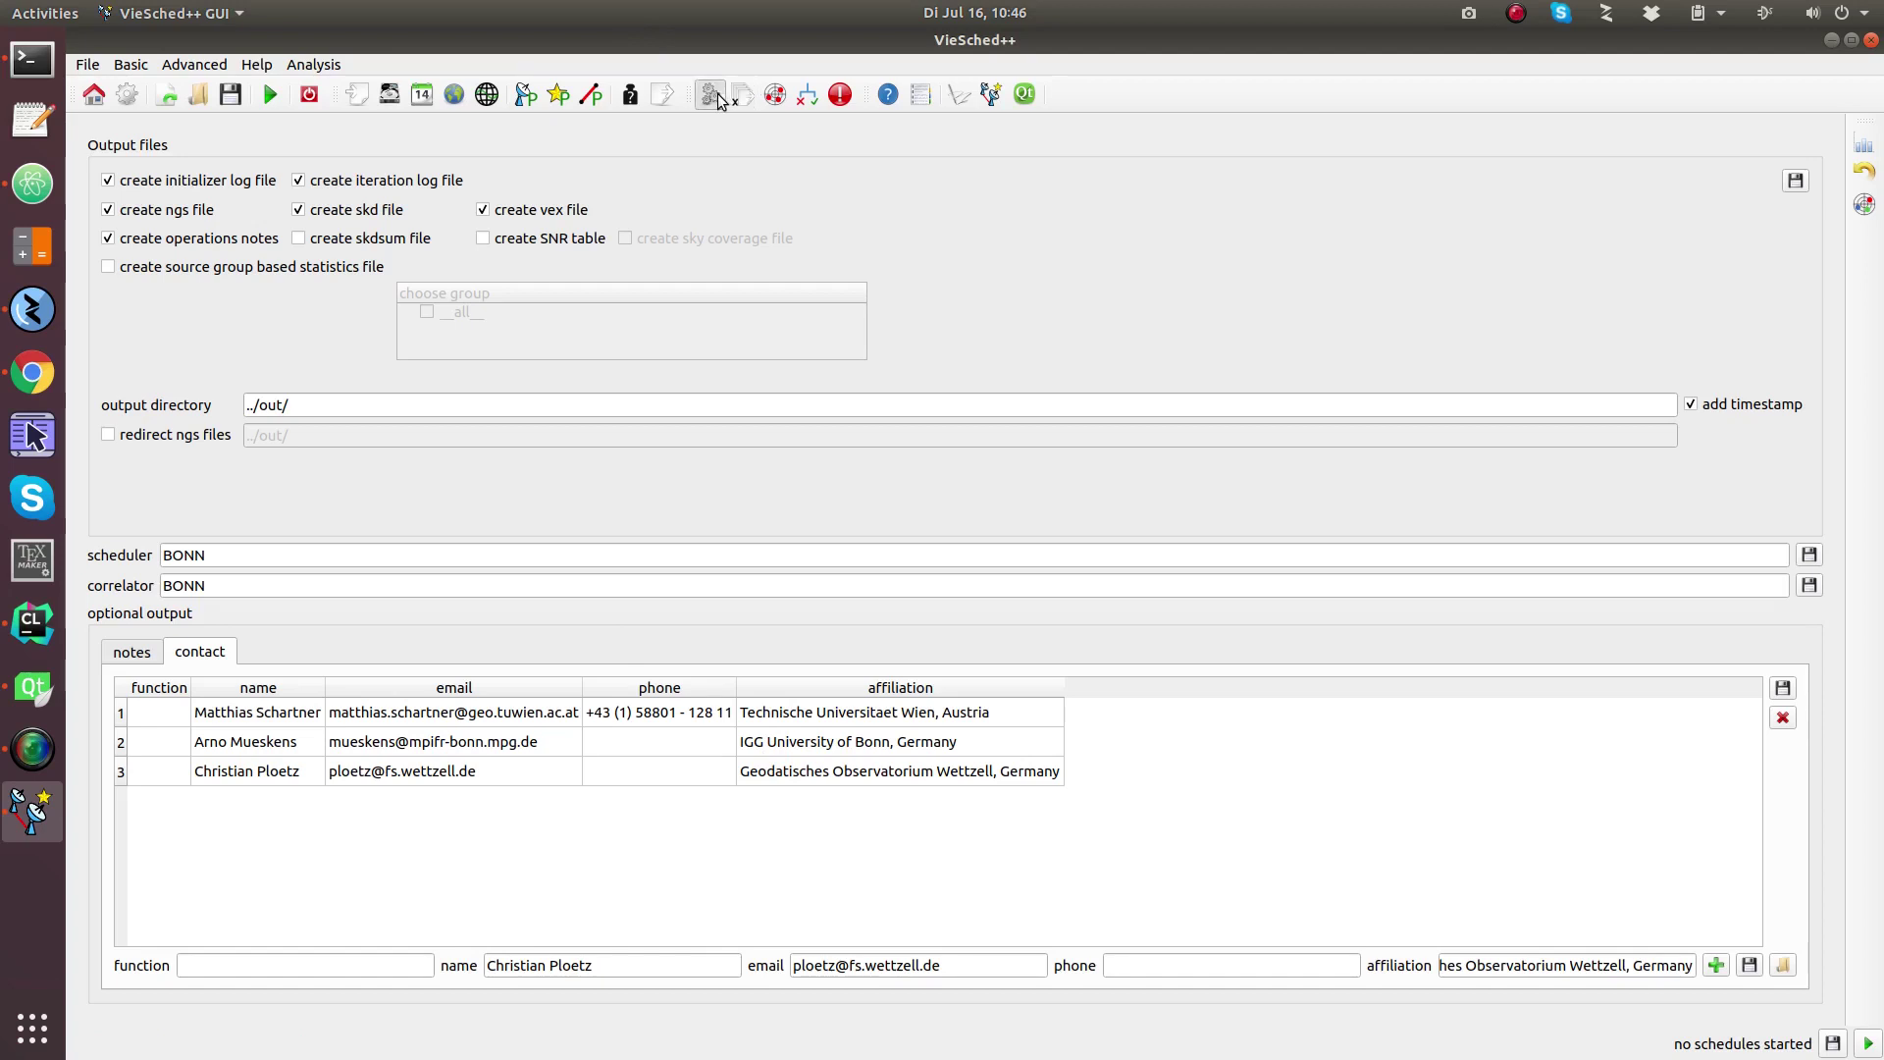
View the multi scheduling settings and the sky coverage parameters.
click(744, 96)
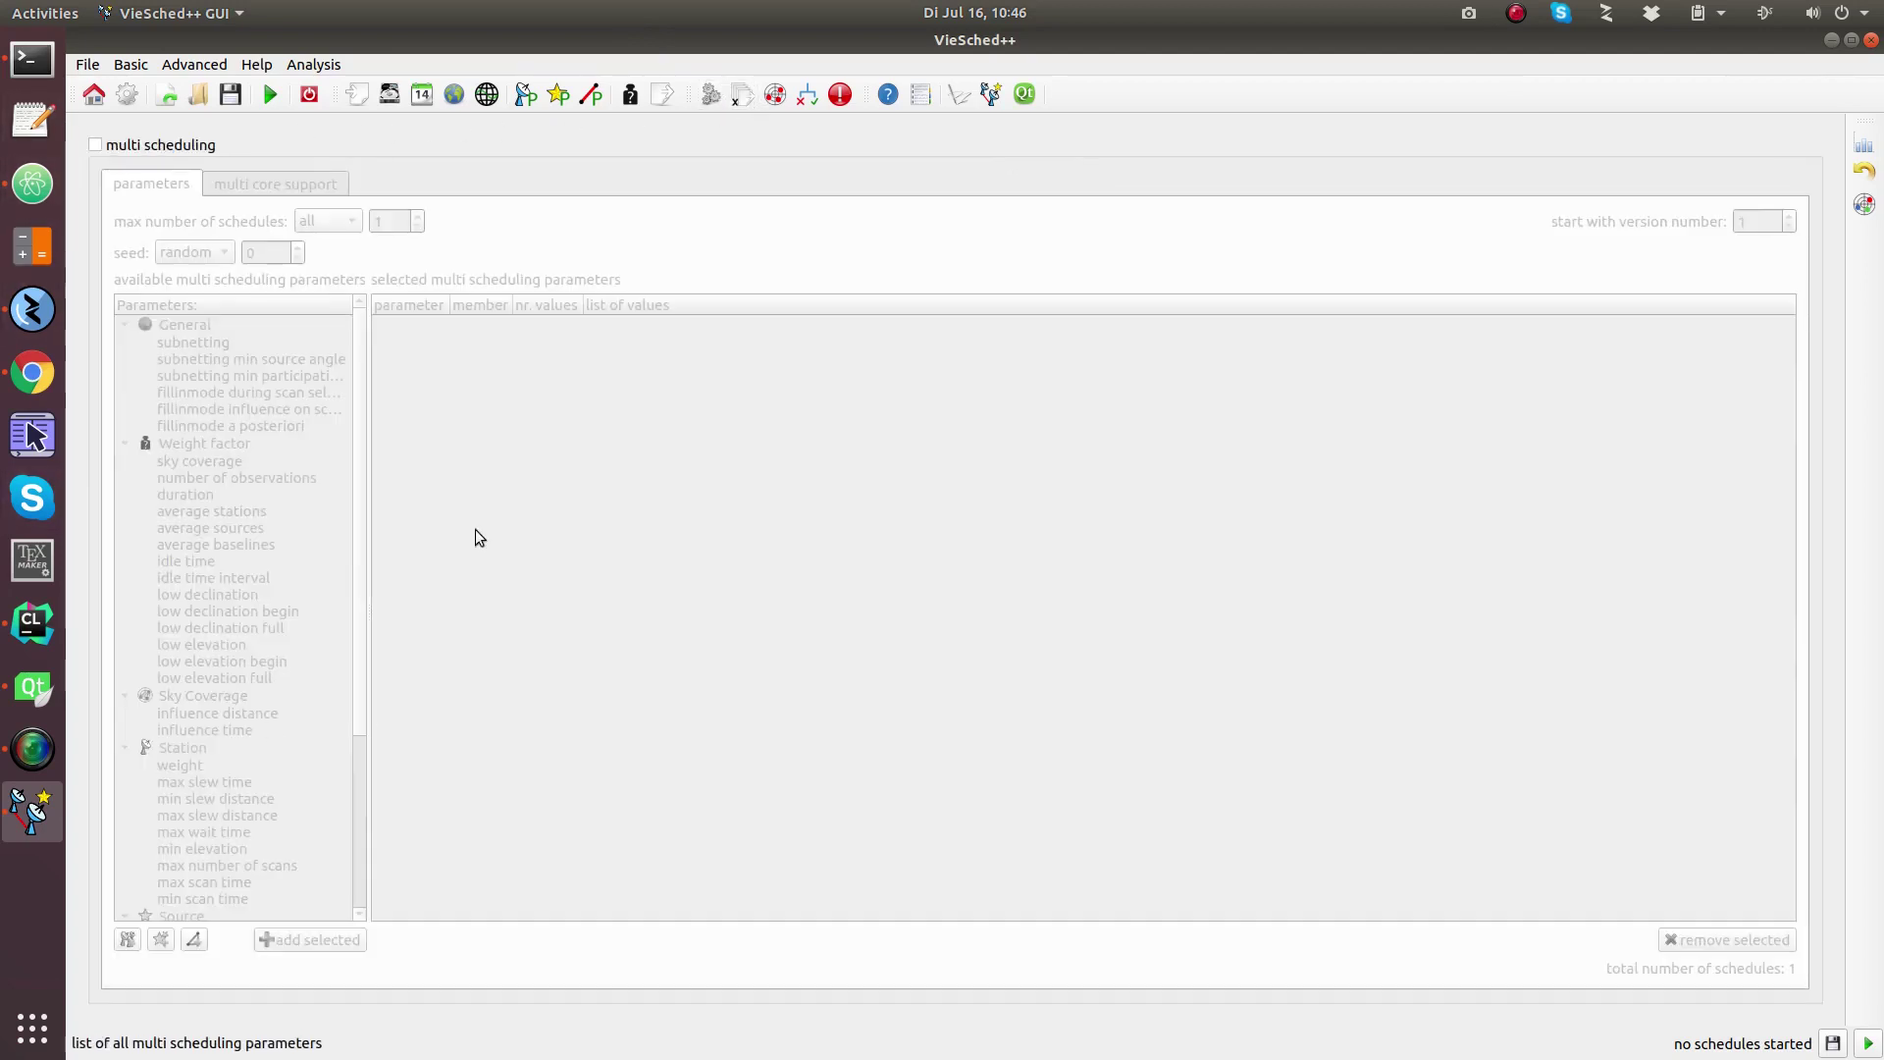
click(775, 95)
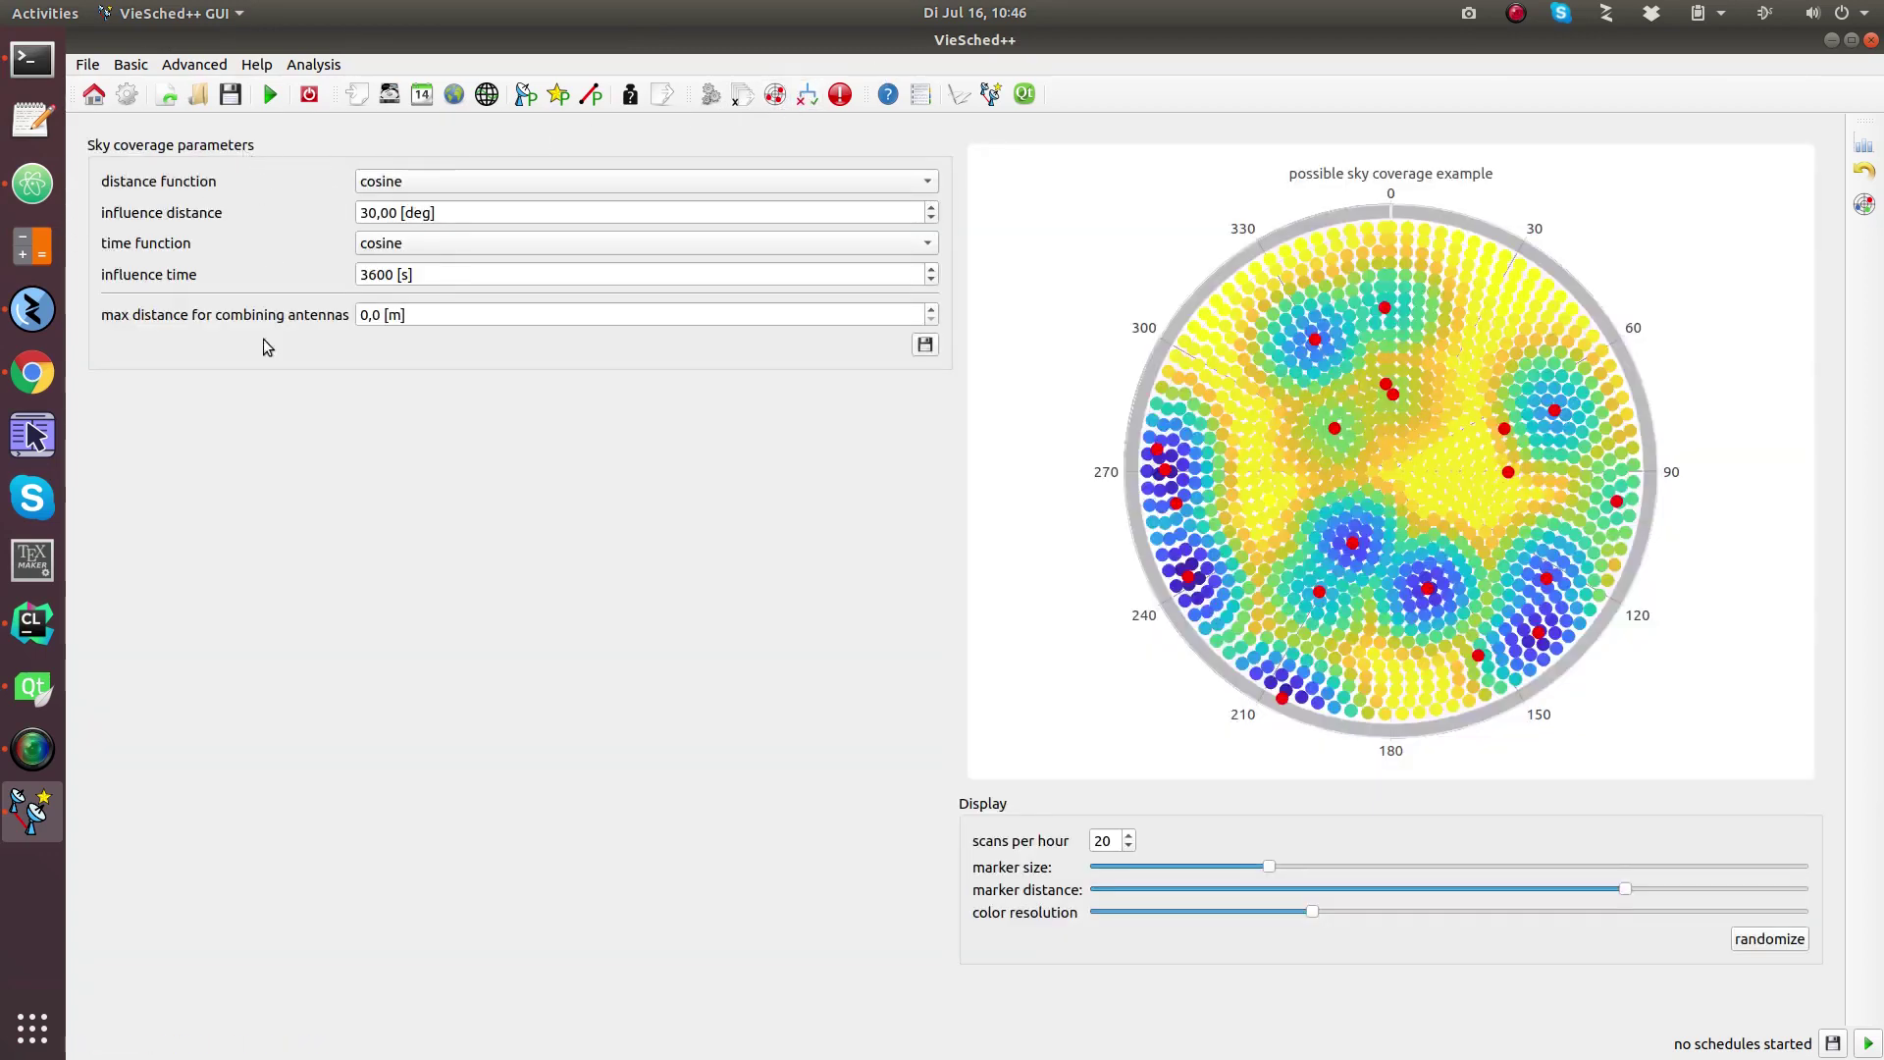
Add a condition of minimum 3 scans for all sources, with gentle reduction for 3 iterations and a stop below 3 reduced sources.
click(806, 96)
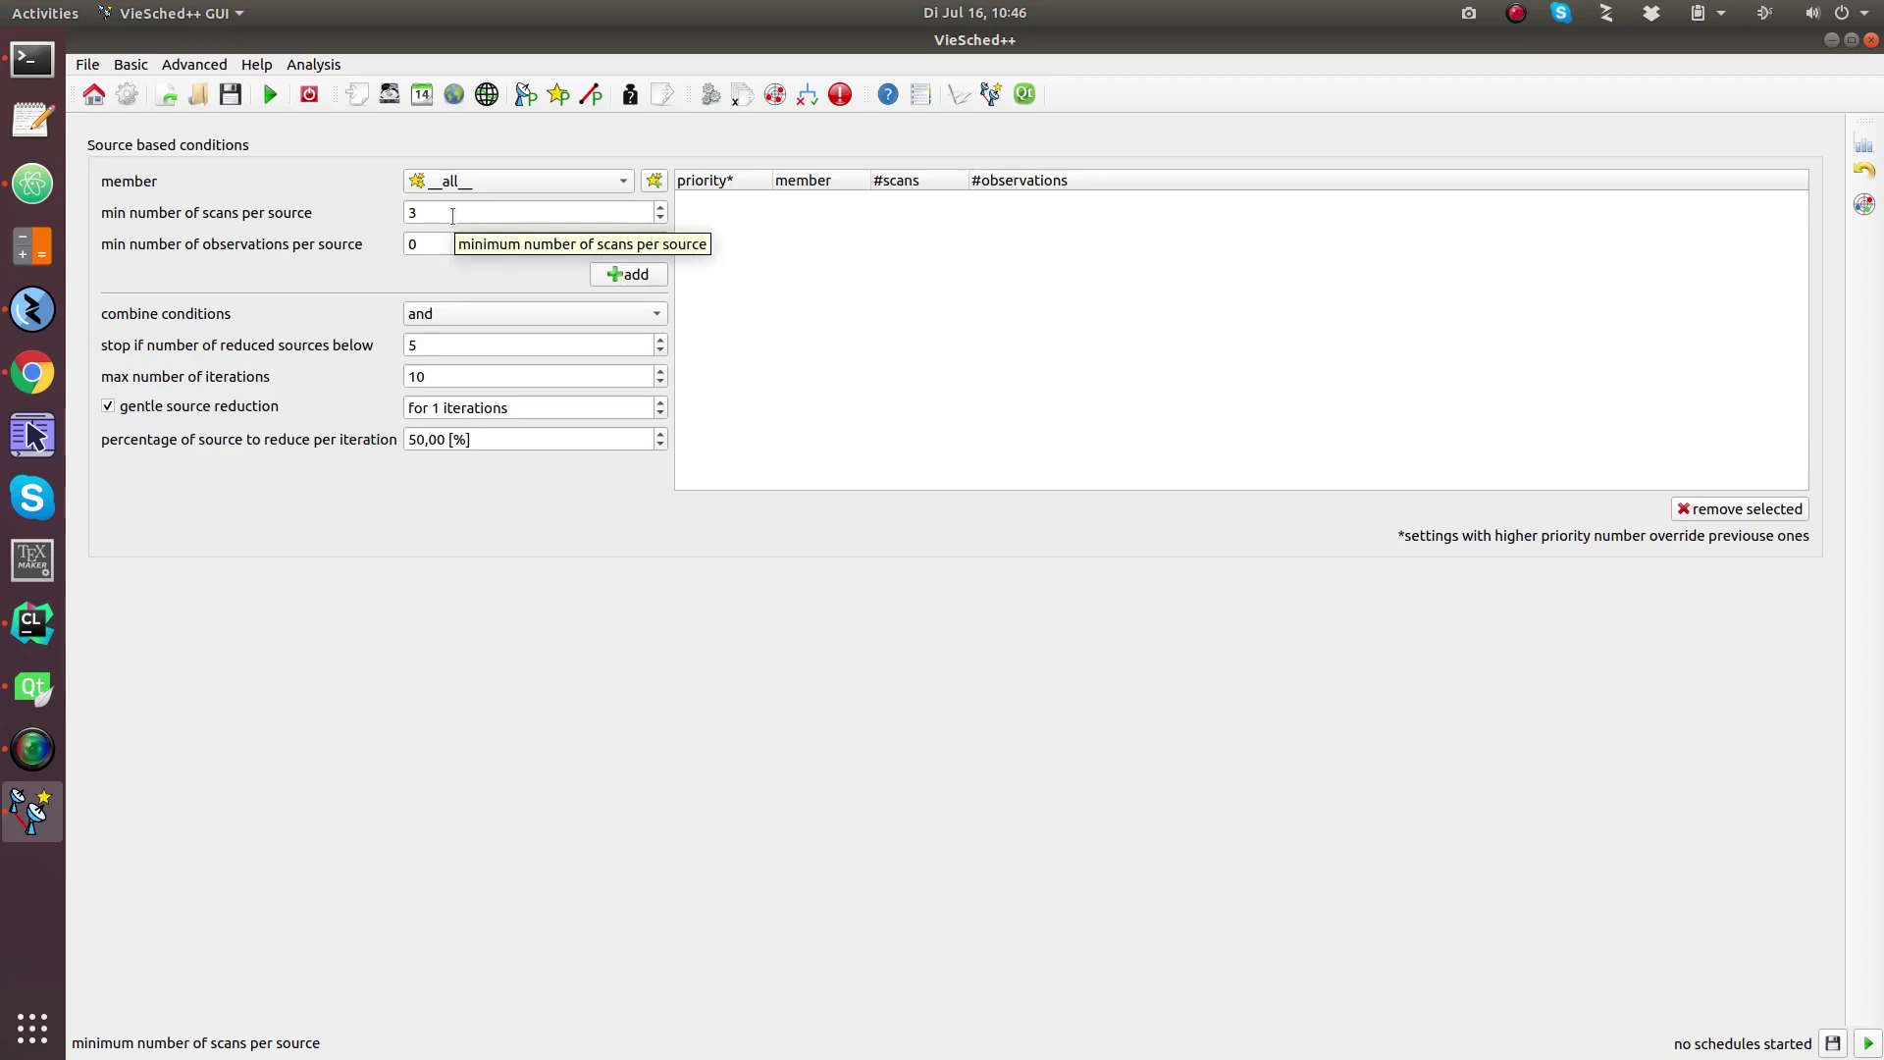
click(643, 278)
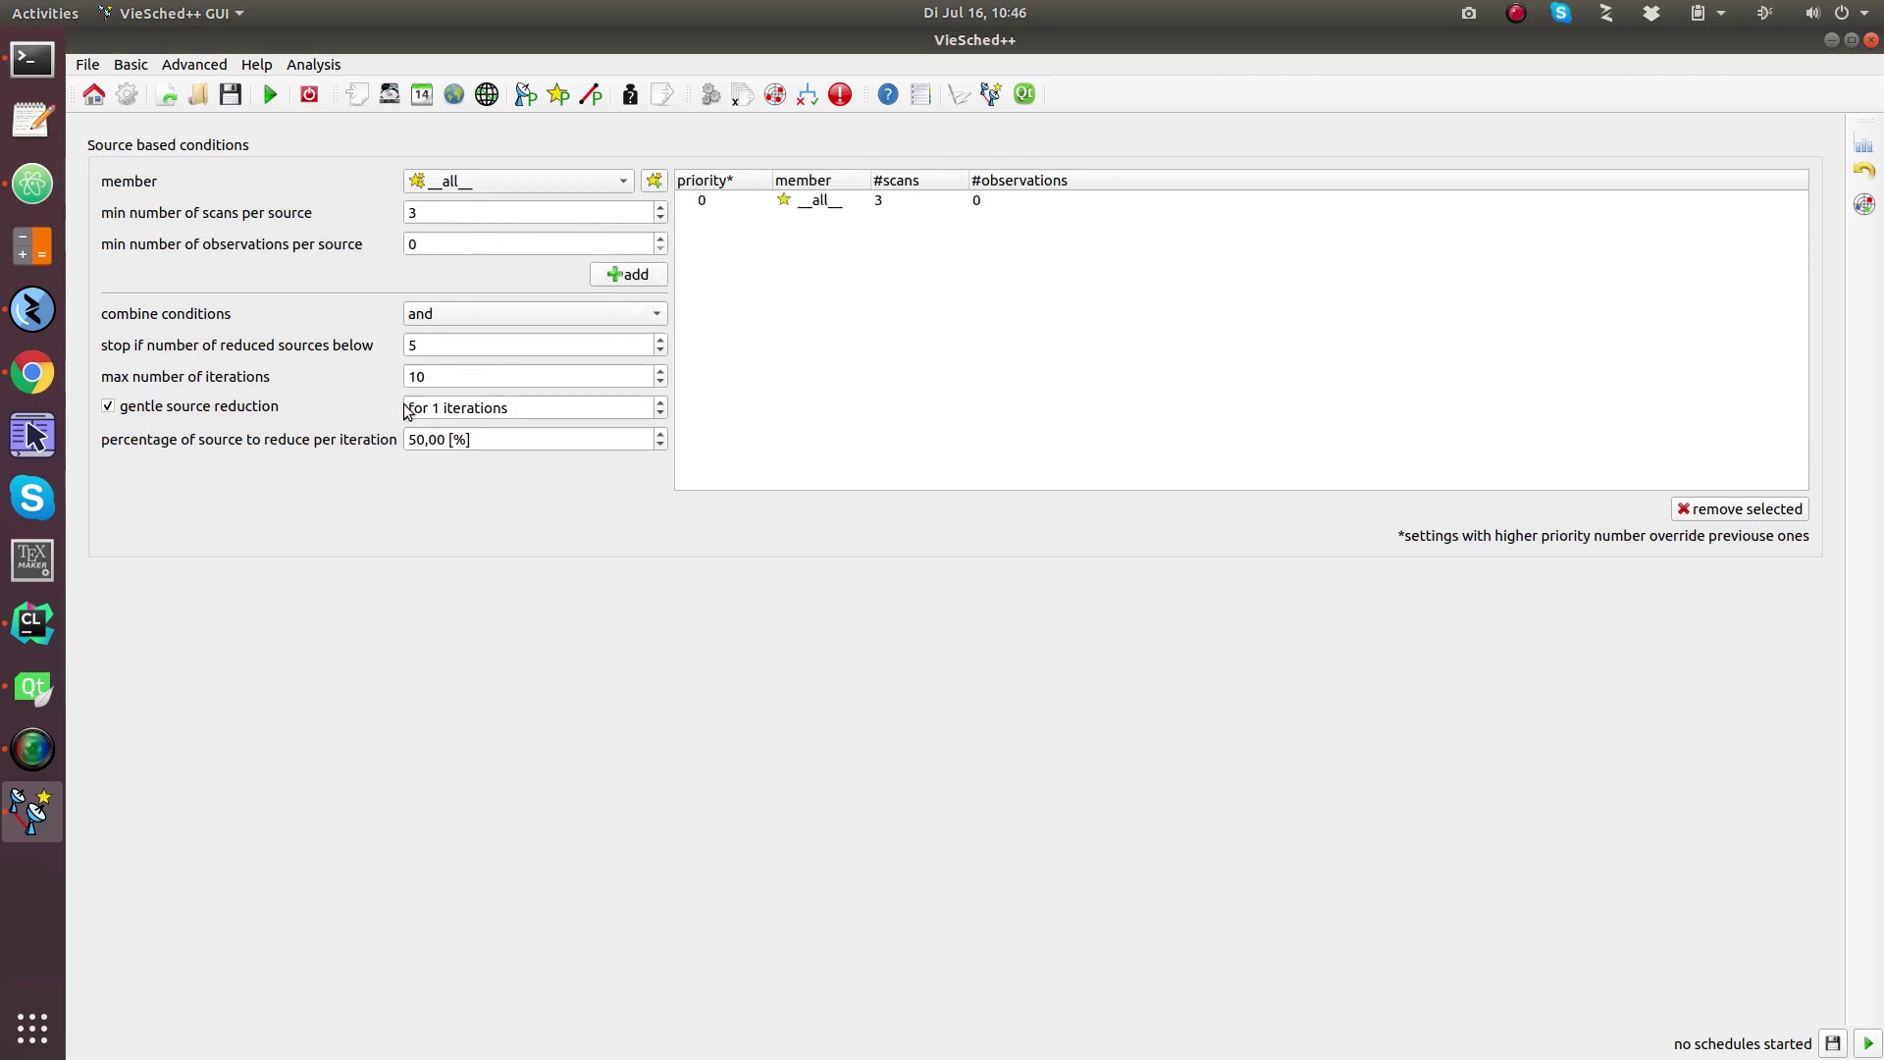
scroll(485, 408, up, 1)
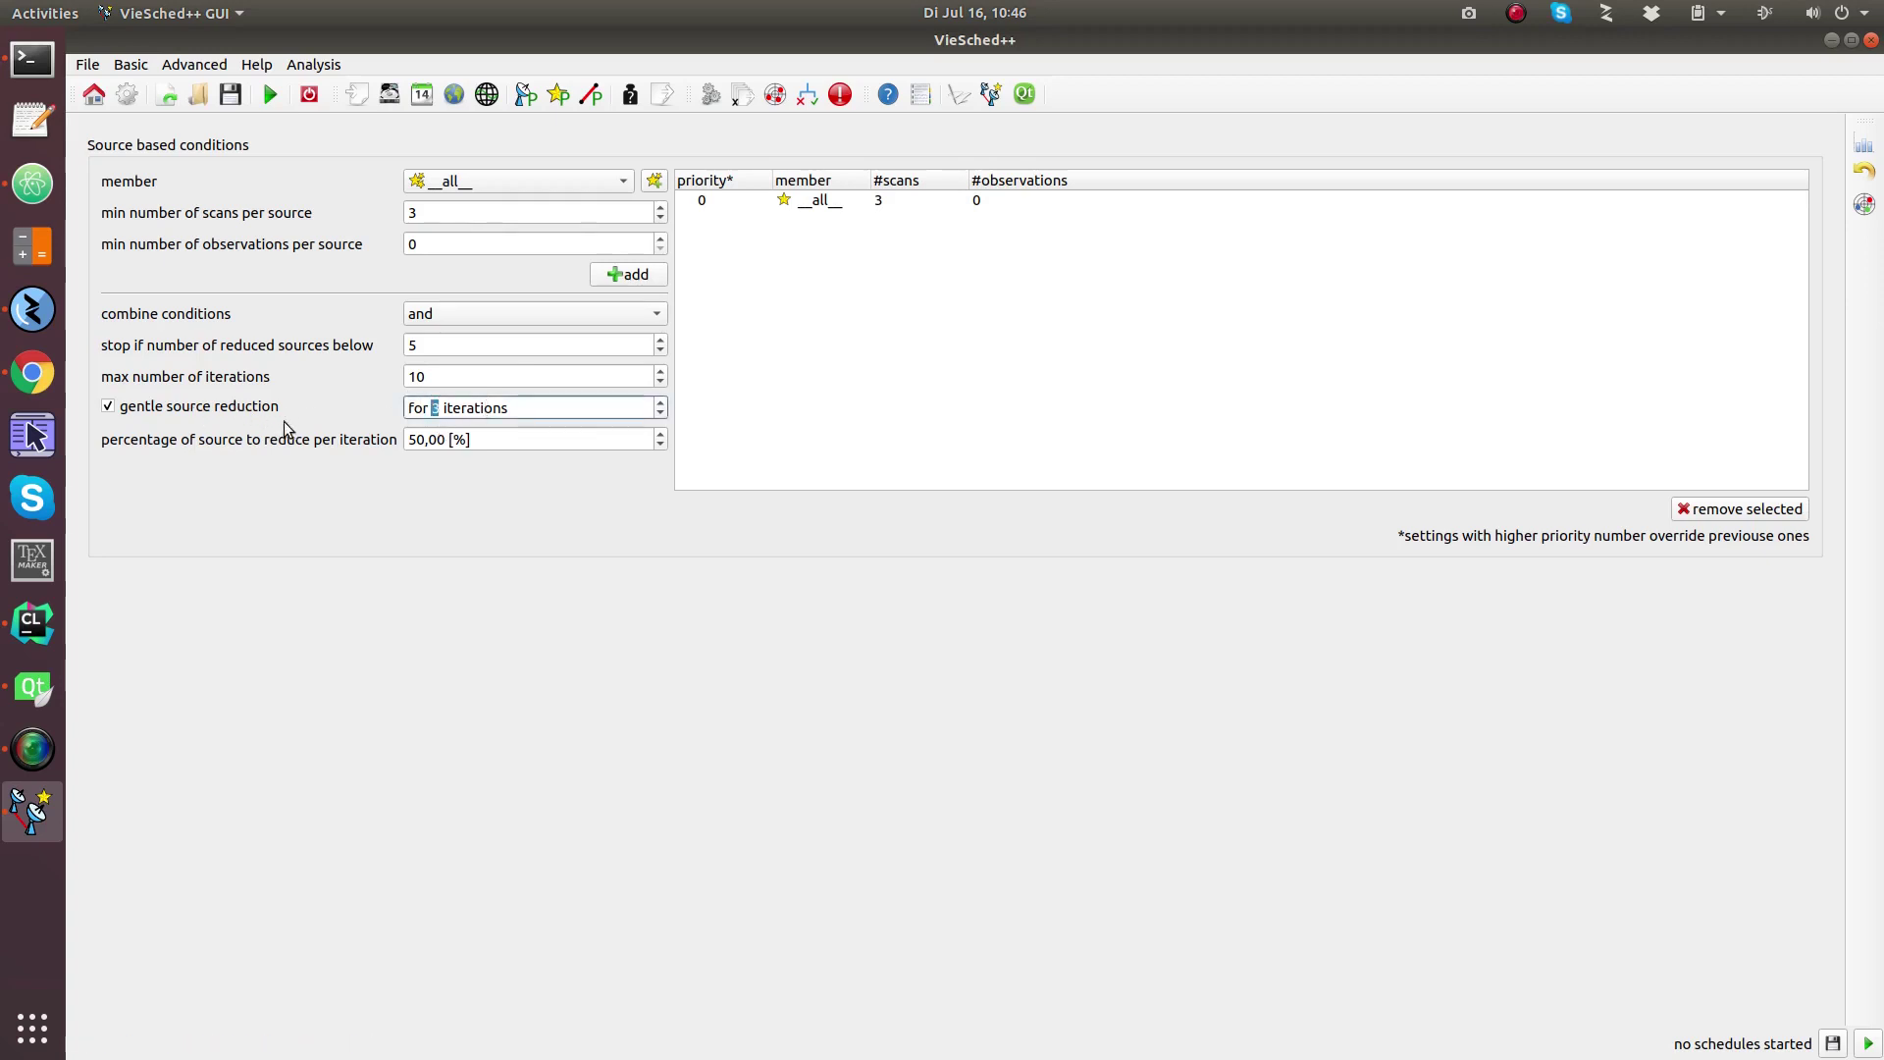
click(476, 344)
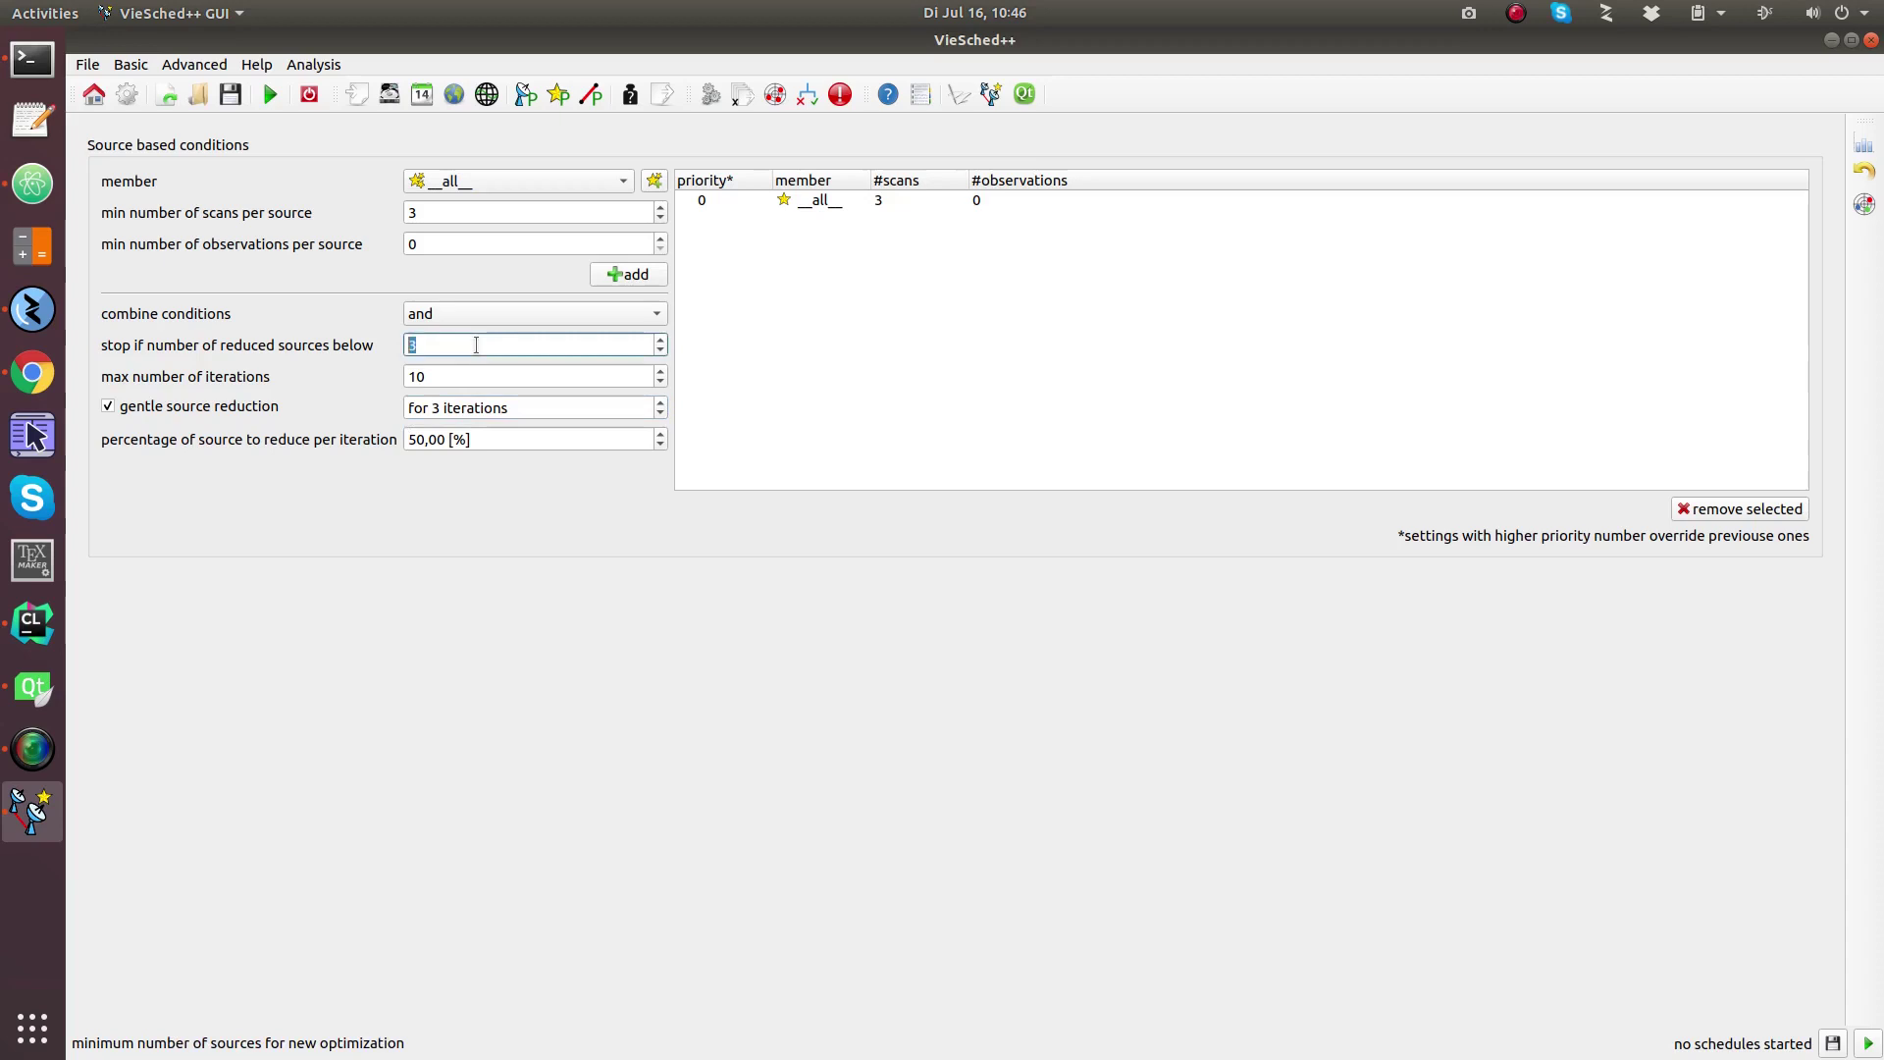
click(469, 352)
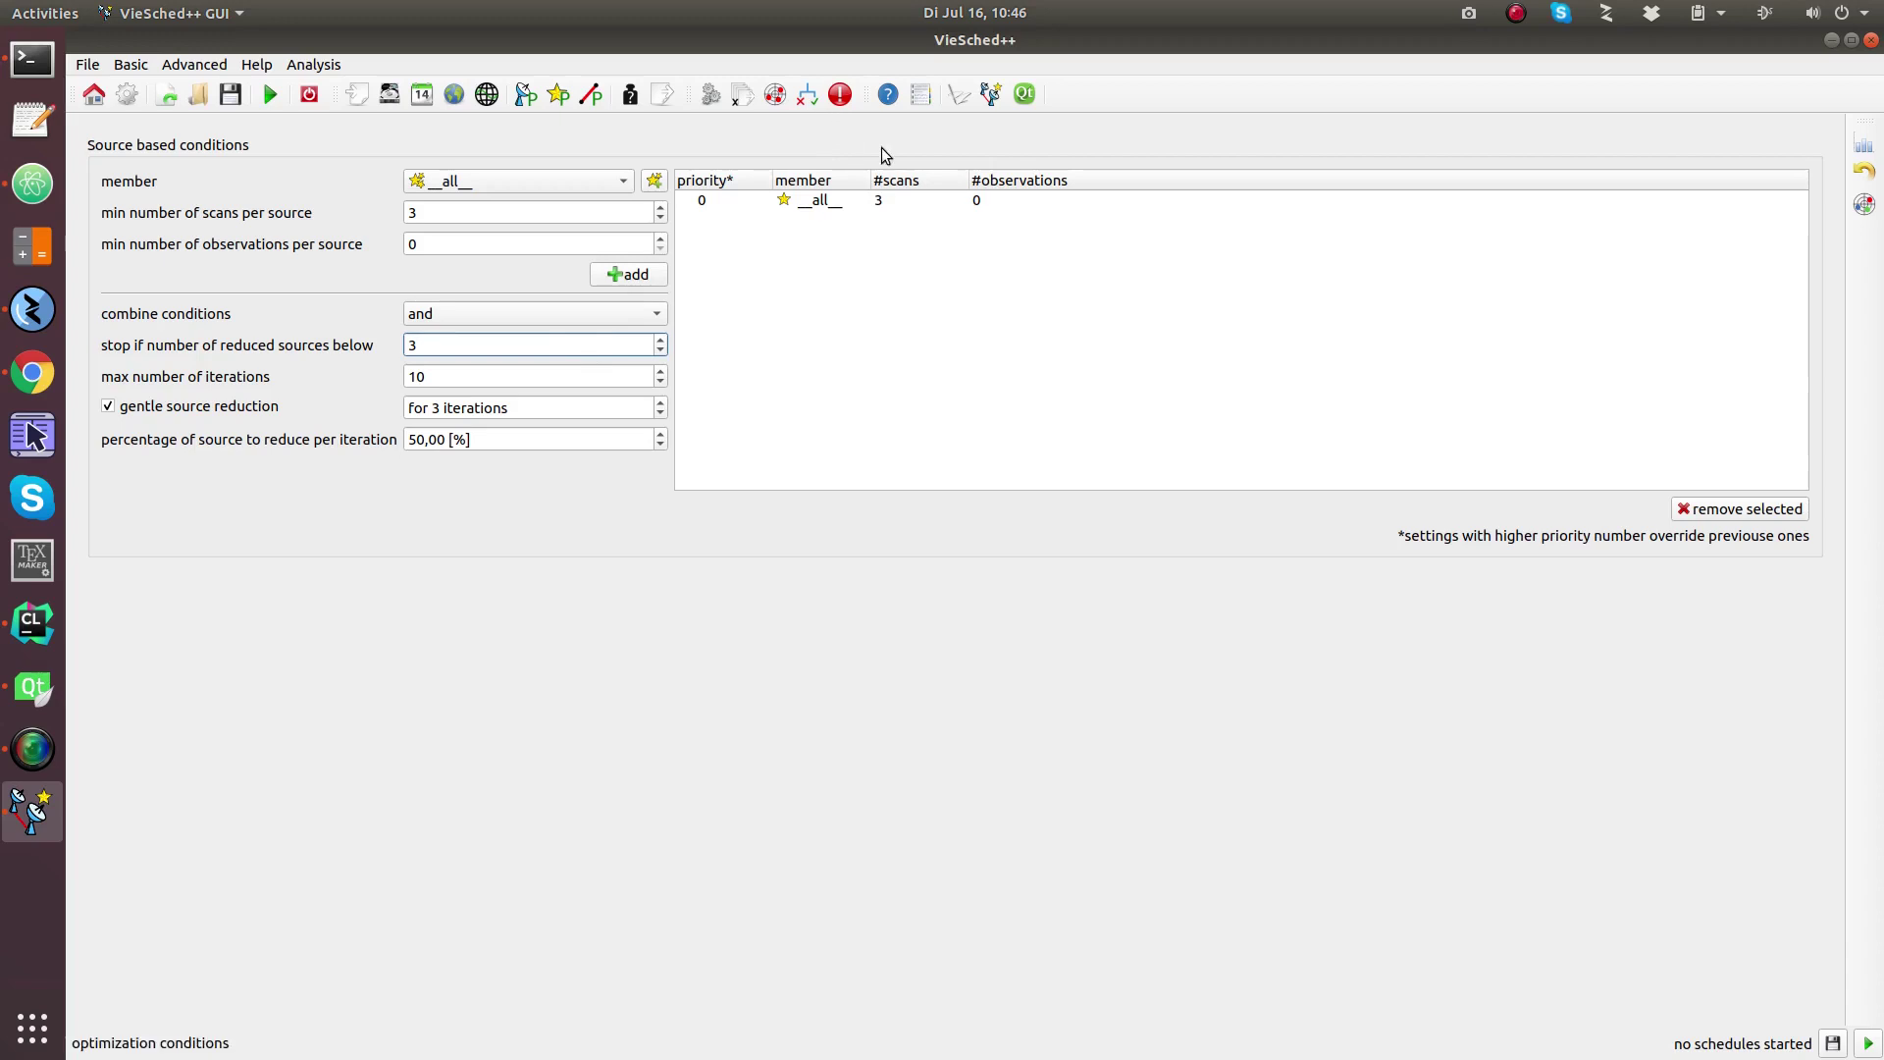
Run the scheduler for session T2133, saving the XML file, and open the resulting output folder.
click(1867, 1042)
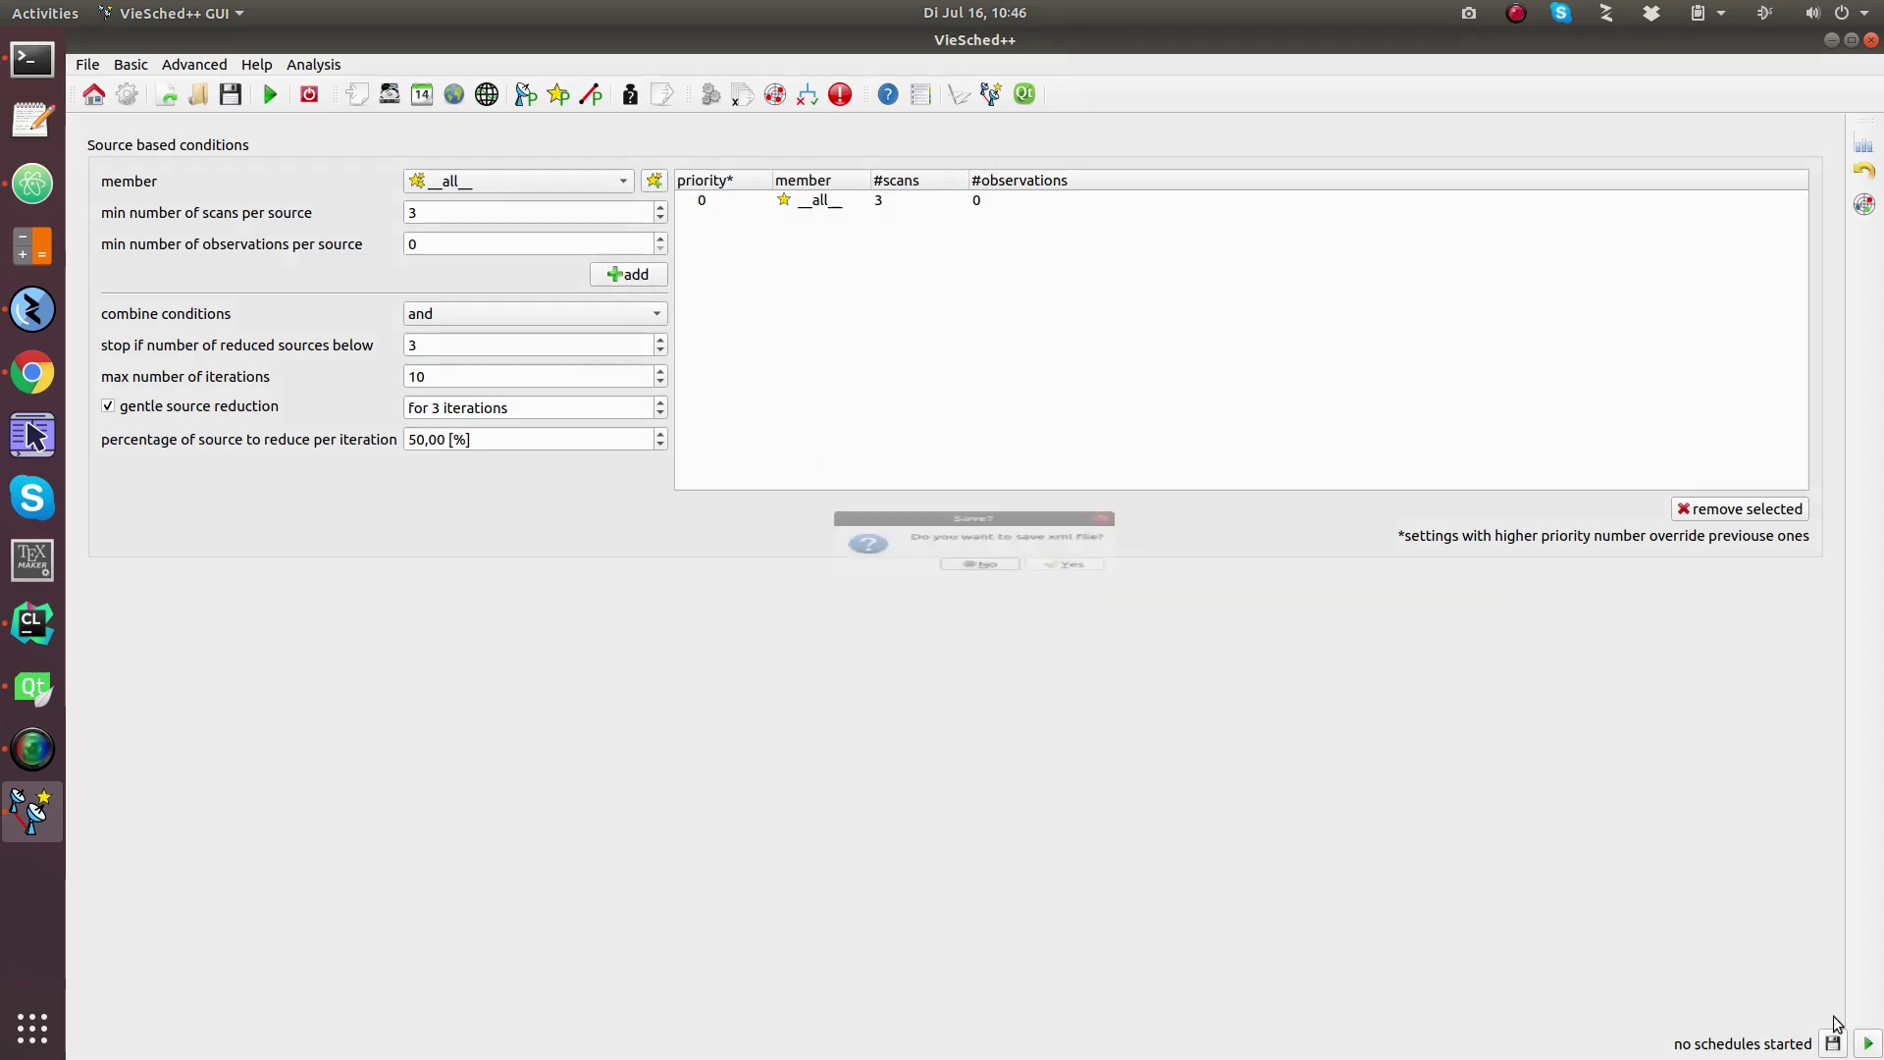
click(1072, 584)
click(1138, 579)
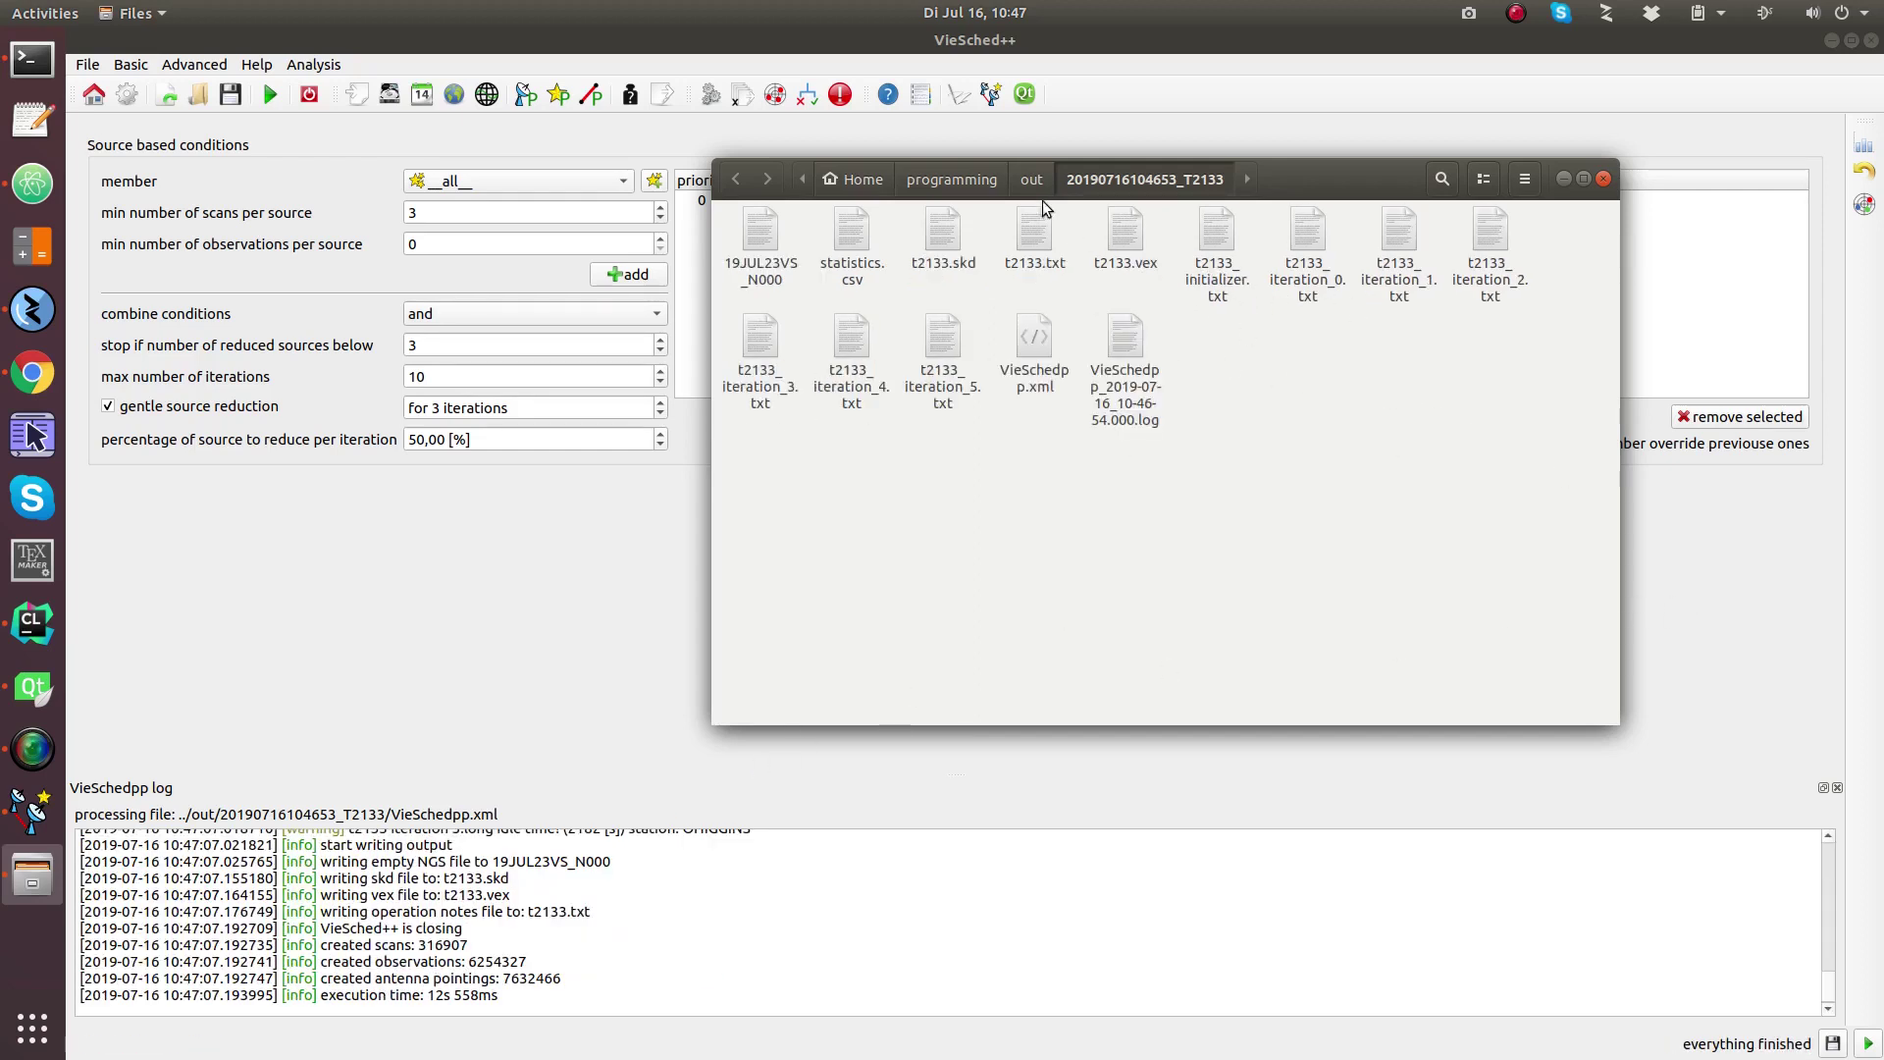
Open t2133.txt in Atom and review its participating stations, contacts, session notes, station statistics and observations by baseline.
click(1042, 233)
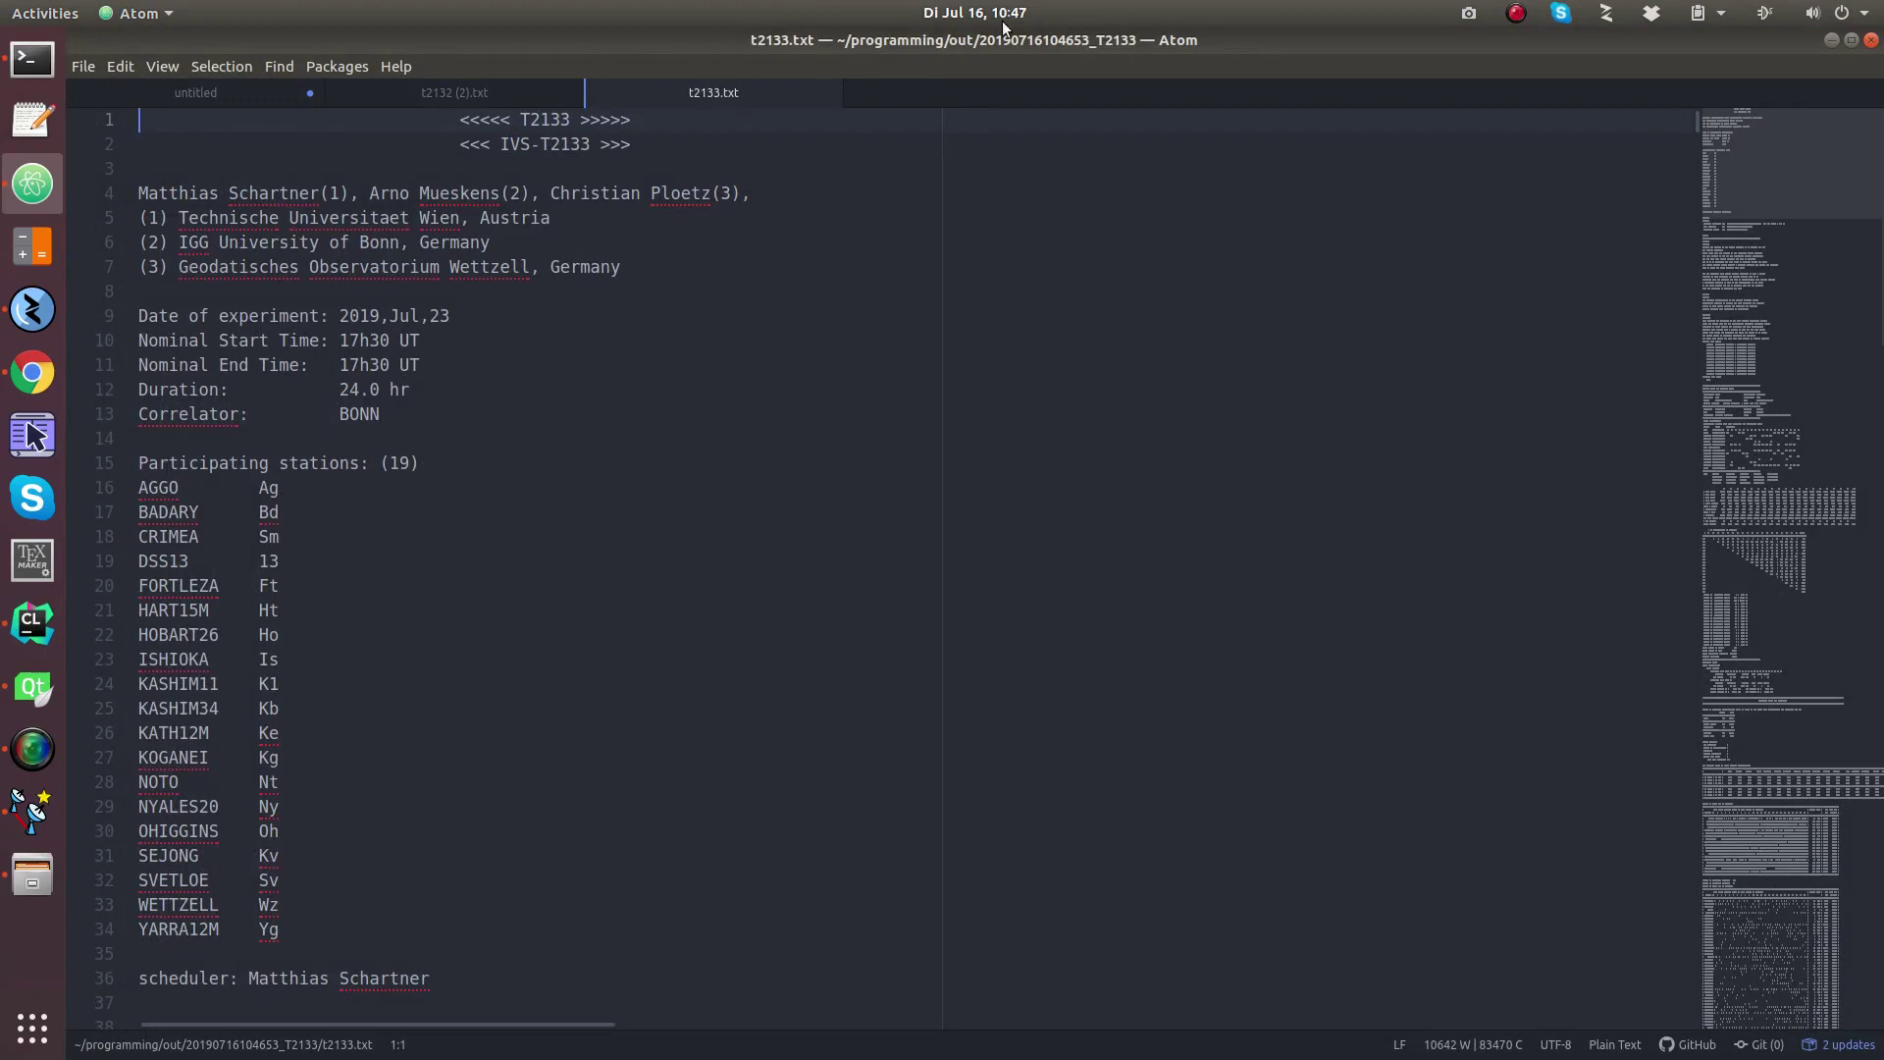
double_click(1003, 39)
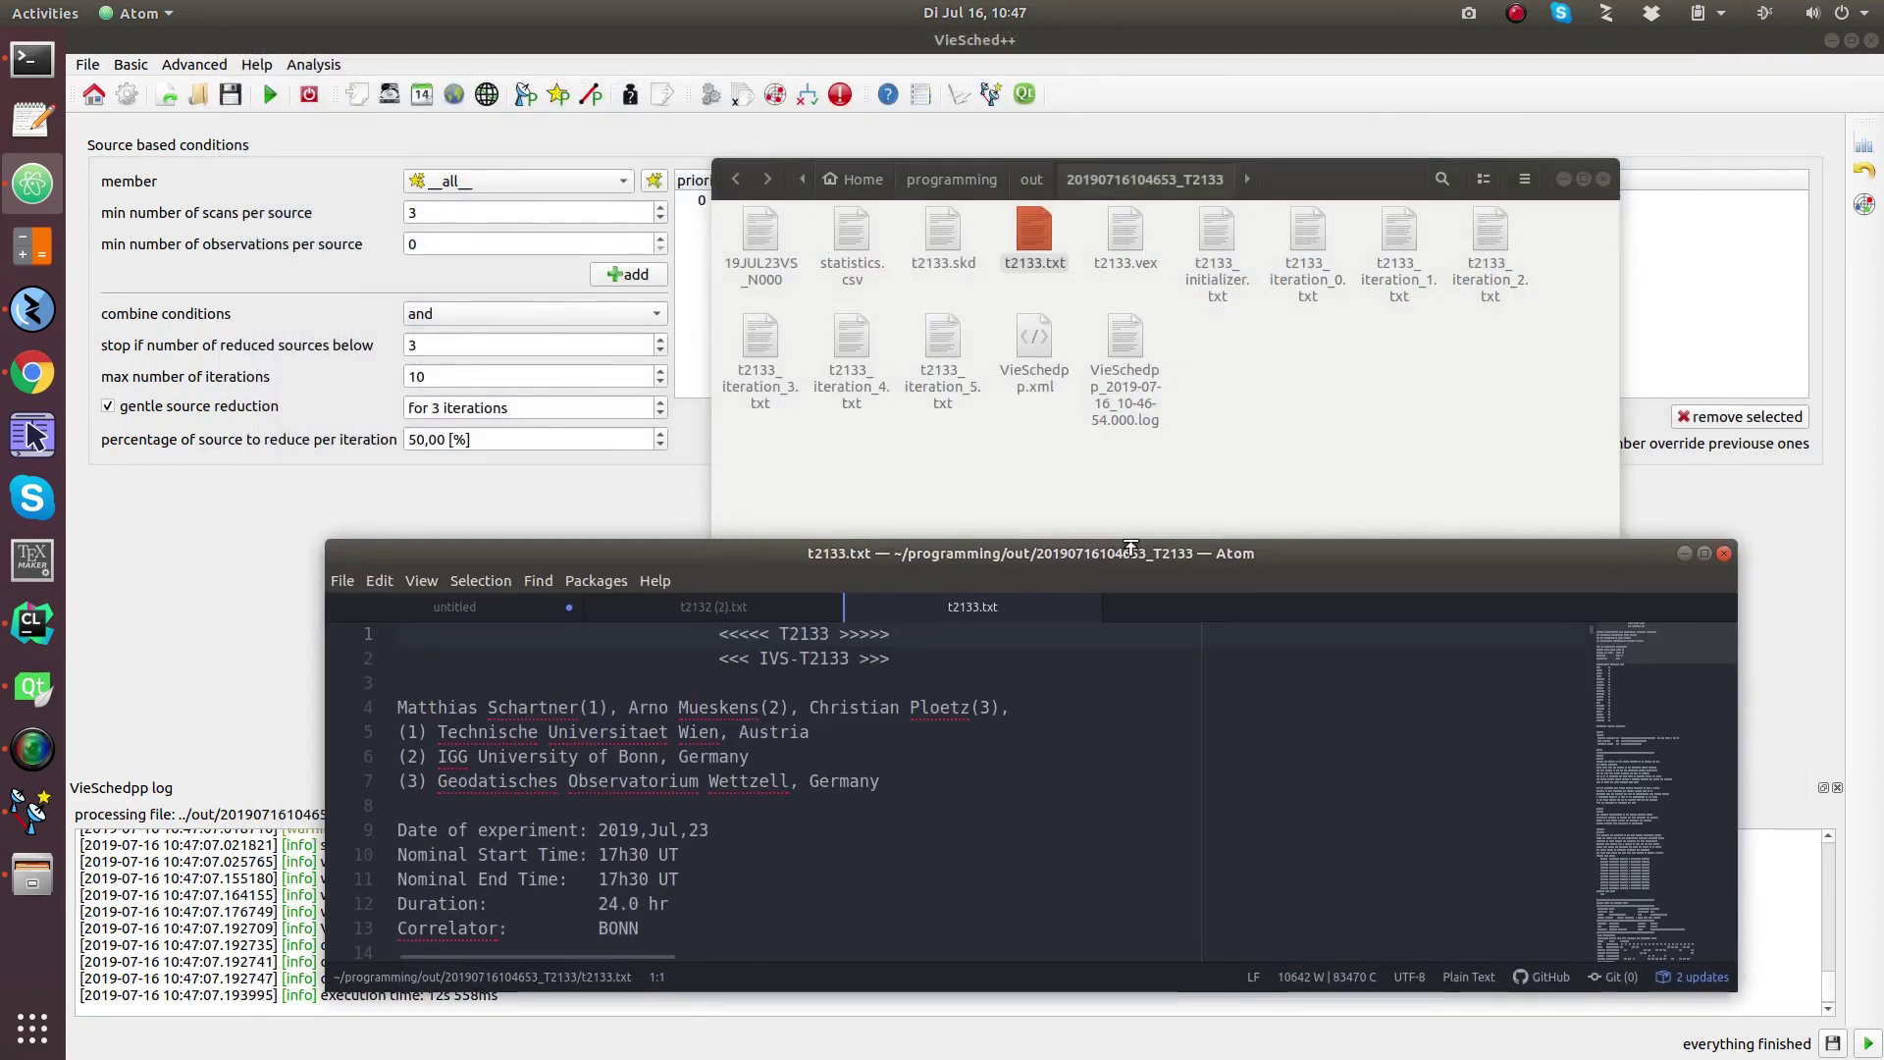
double_click(1130, 552)
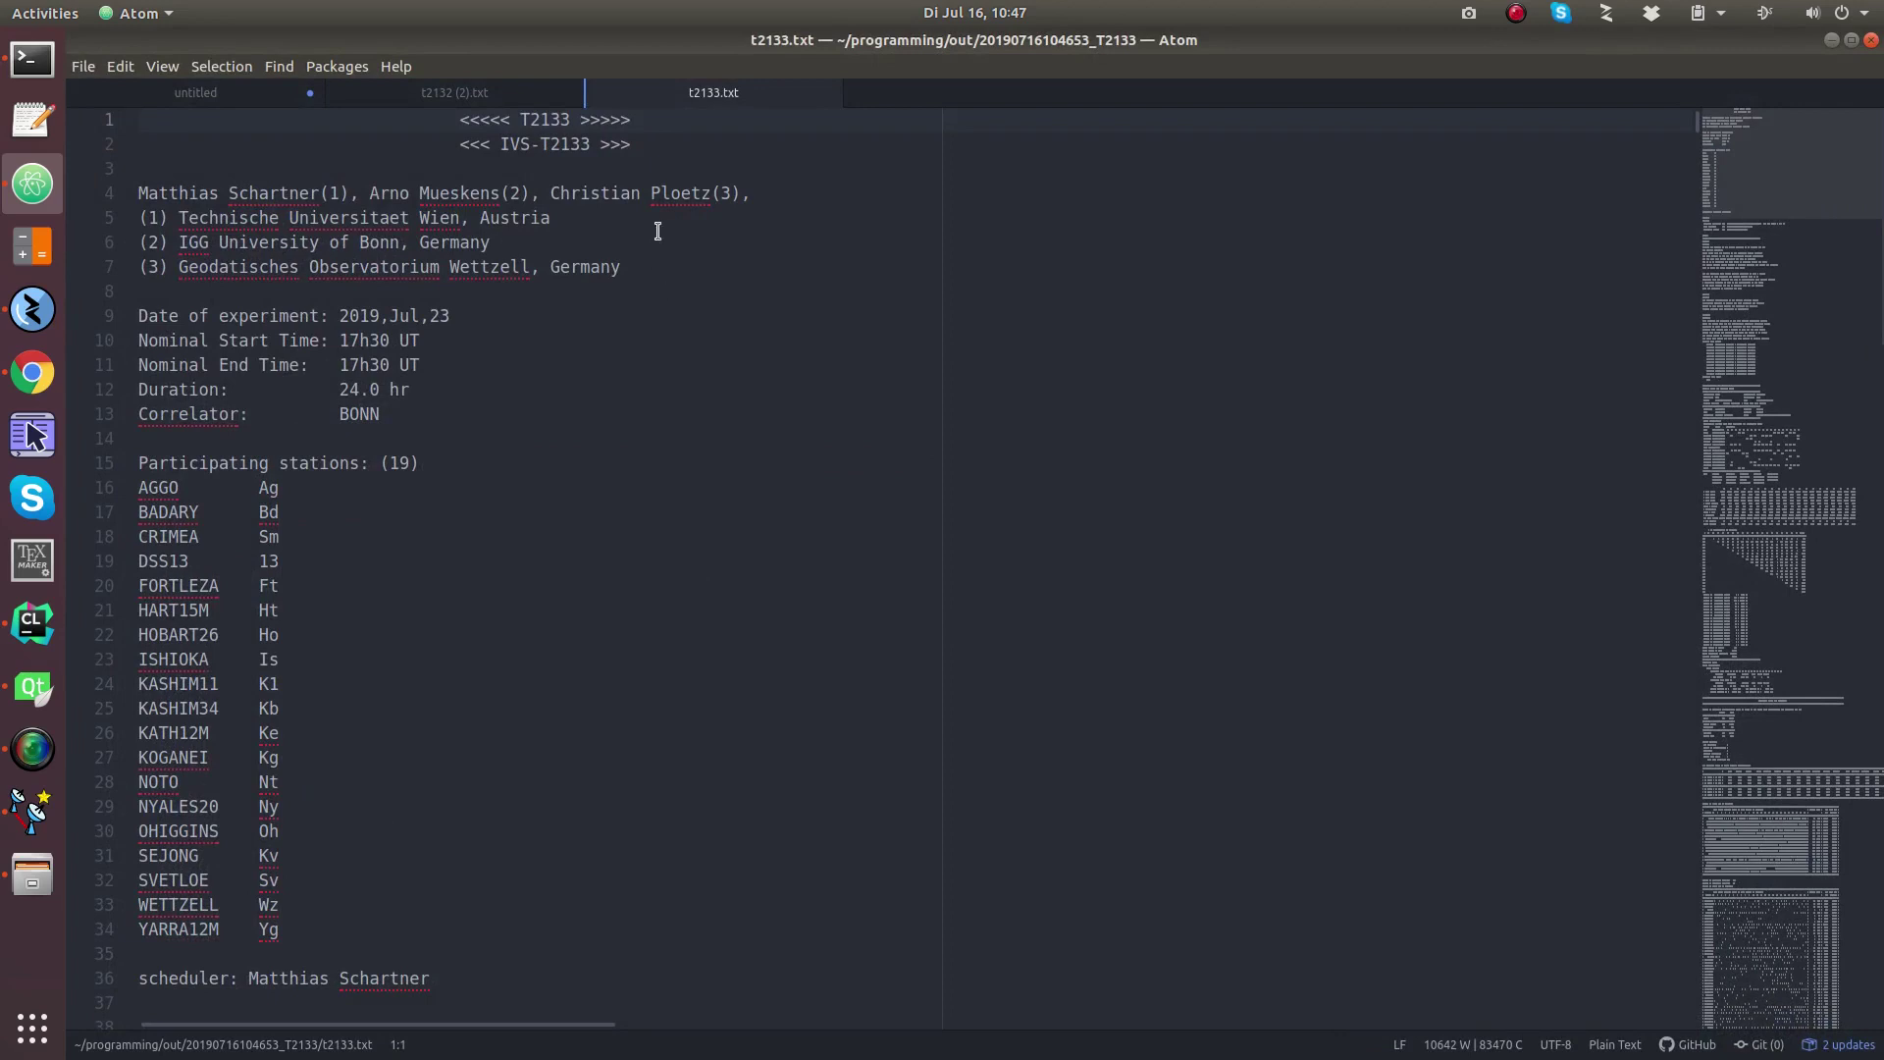
scroll(577, 231, down, 5)
scroll(392, 392, up, 5)
double_click(398, 465)
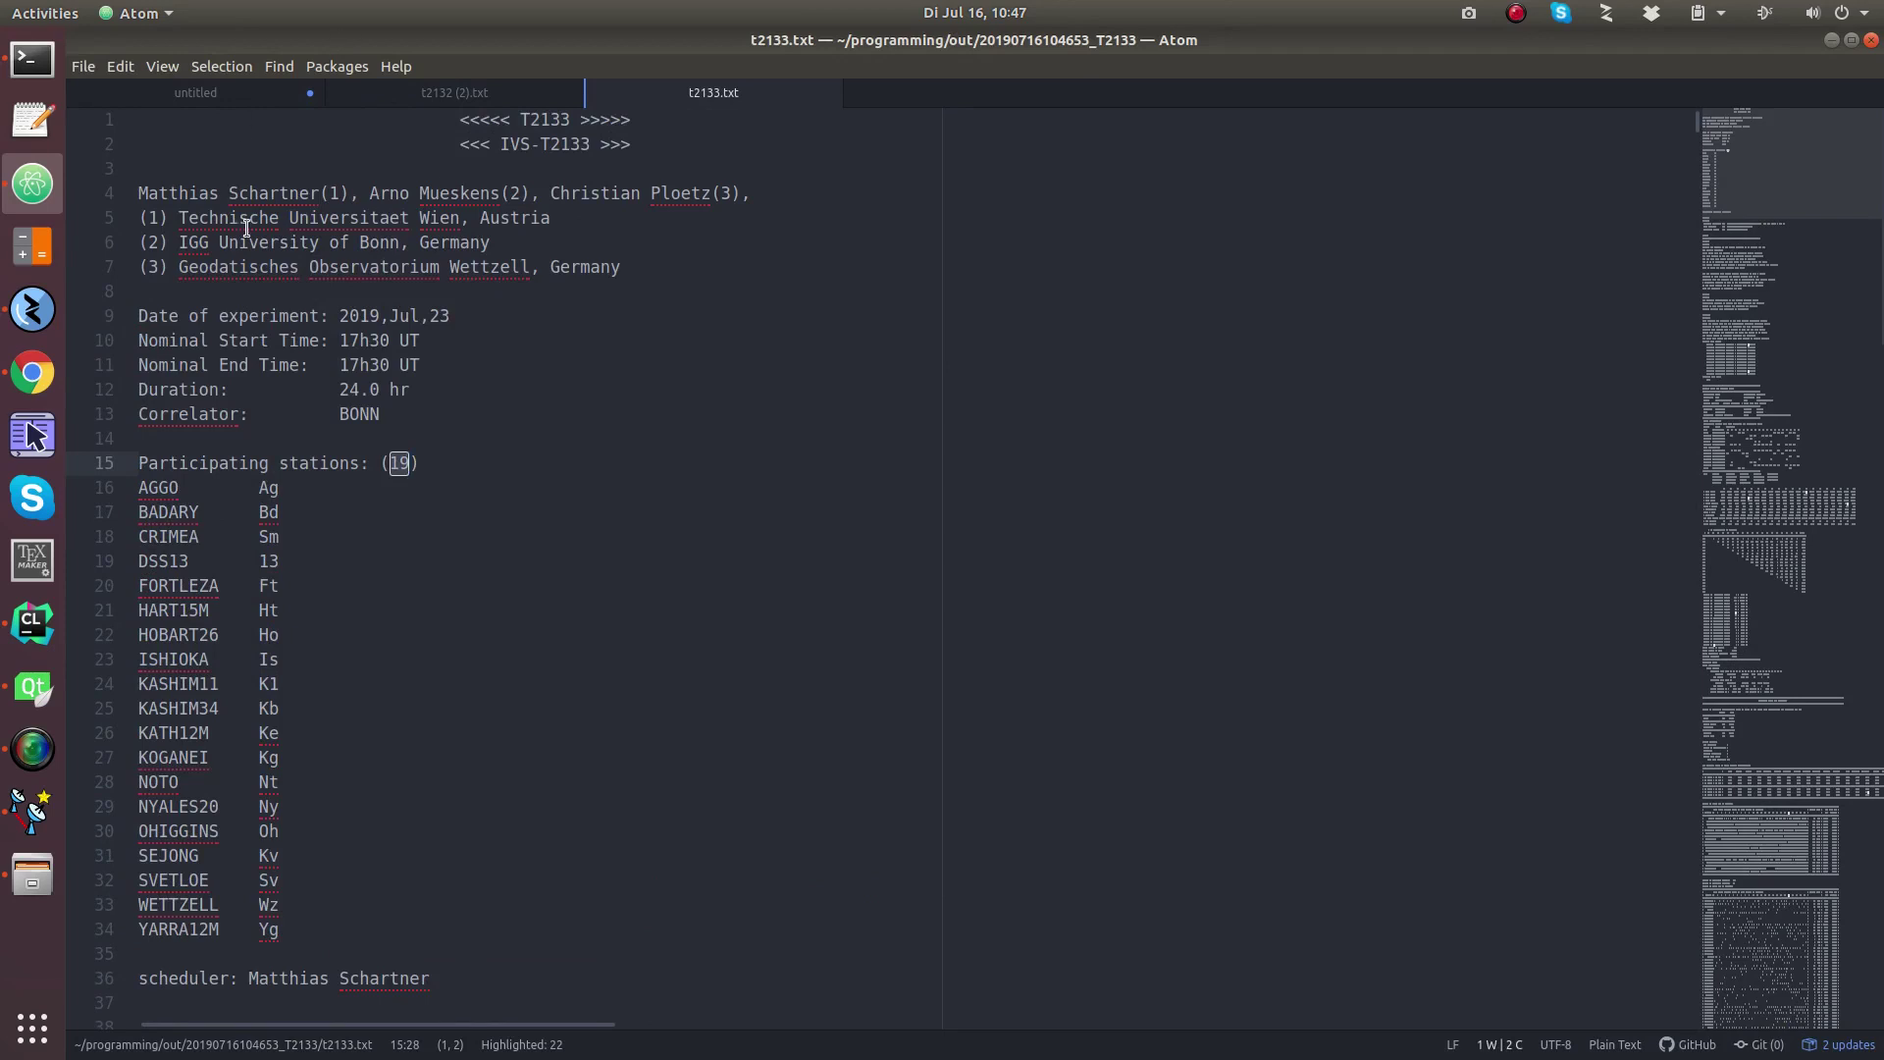
scroll(378, 241, down, 5)
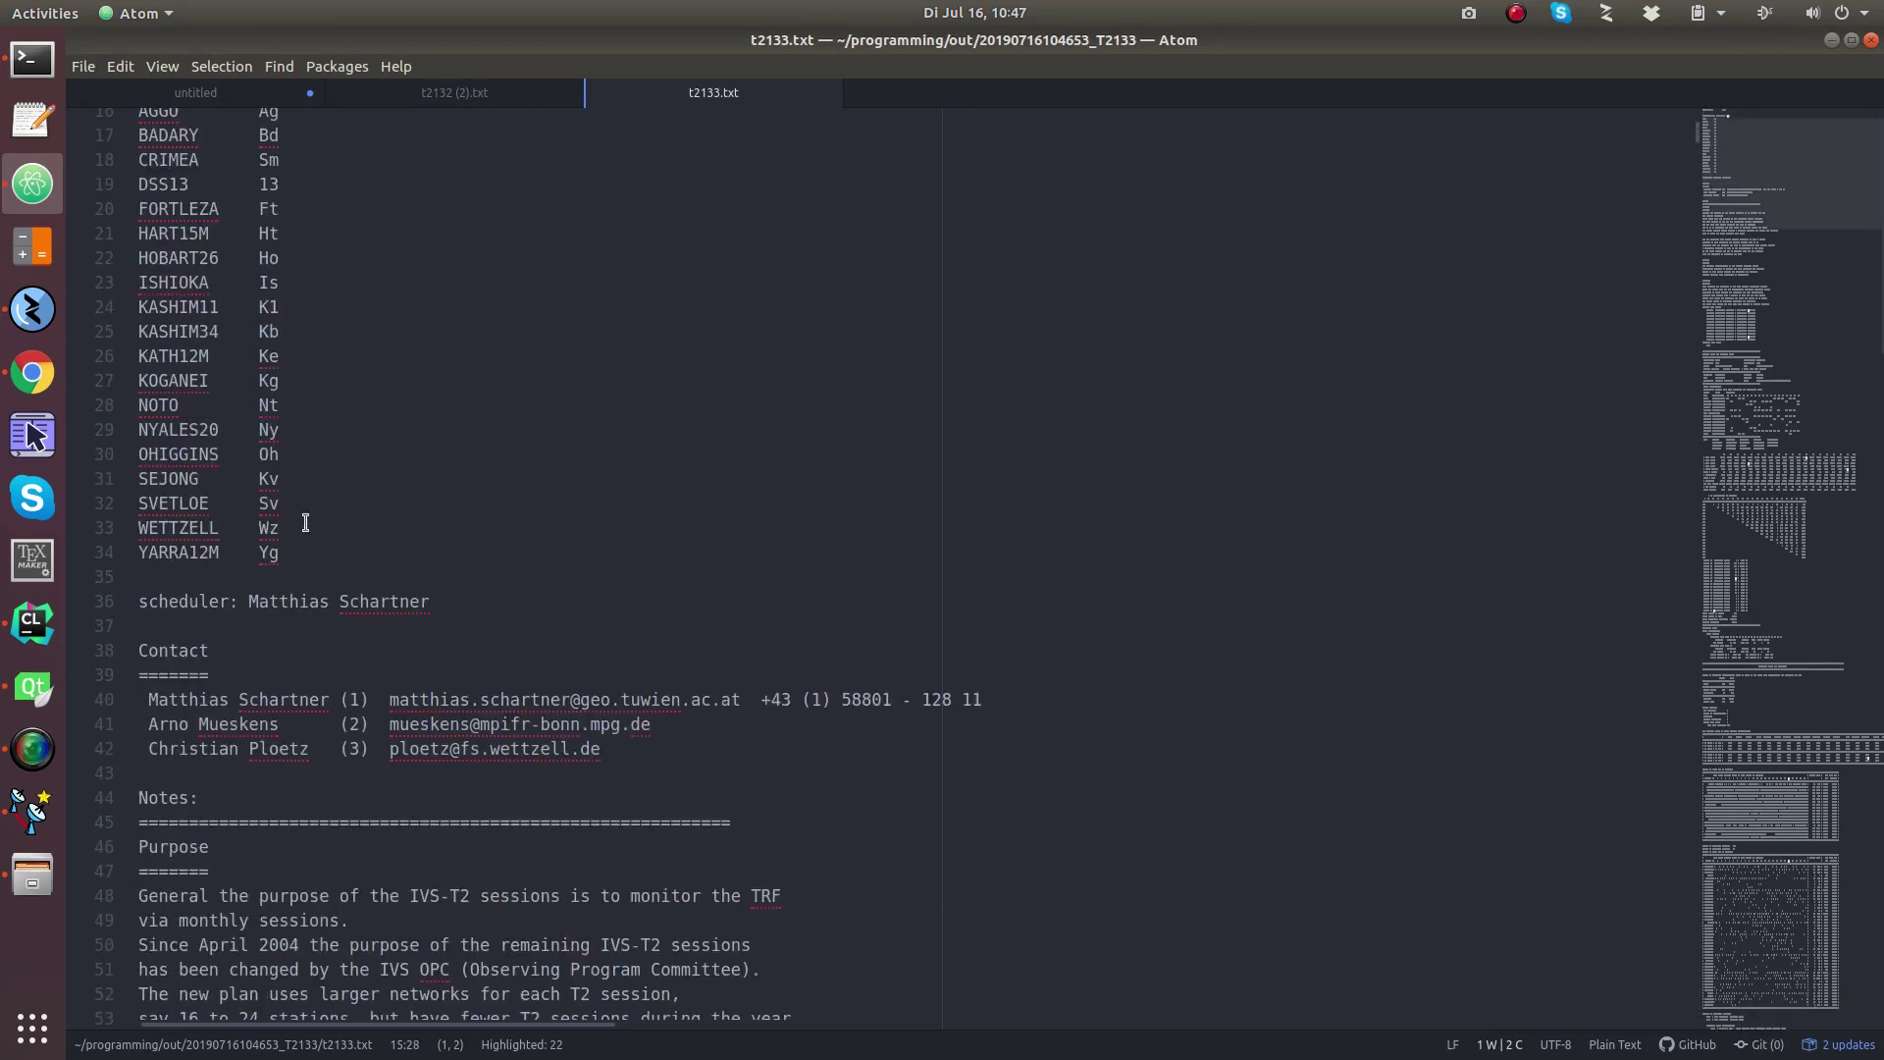
scroll(305, 522, down, 20)
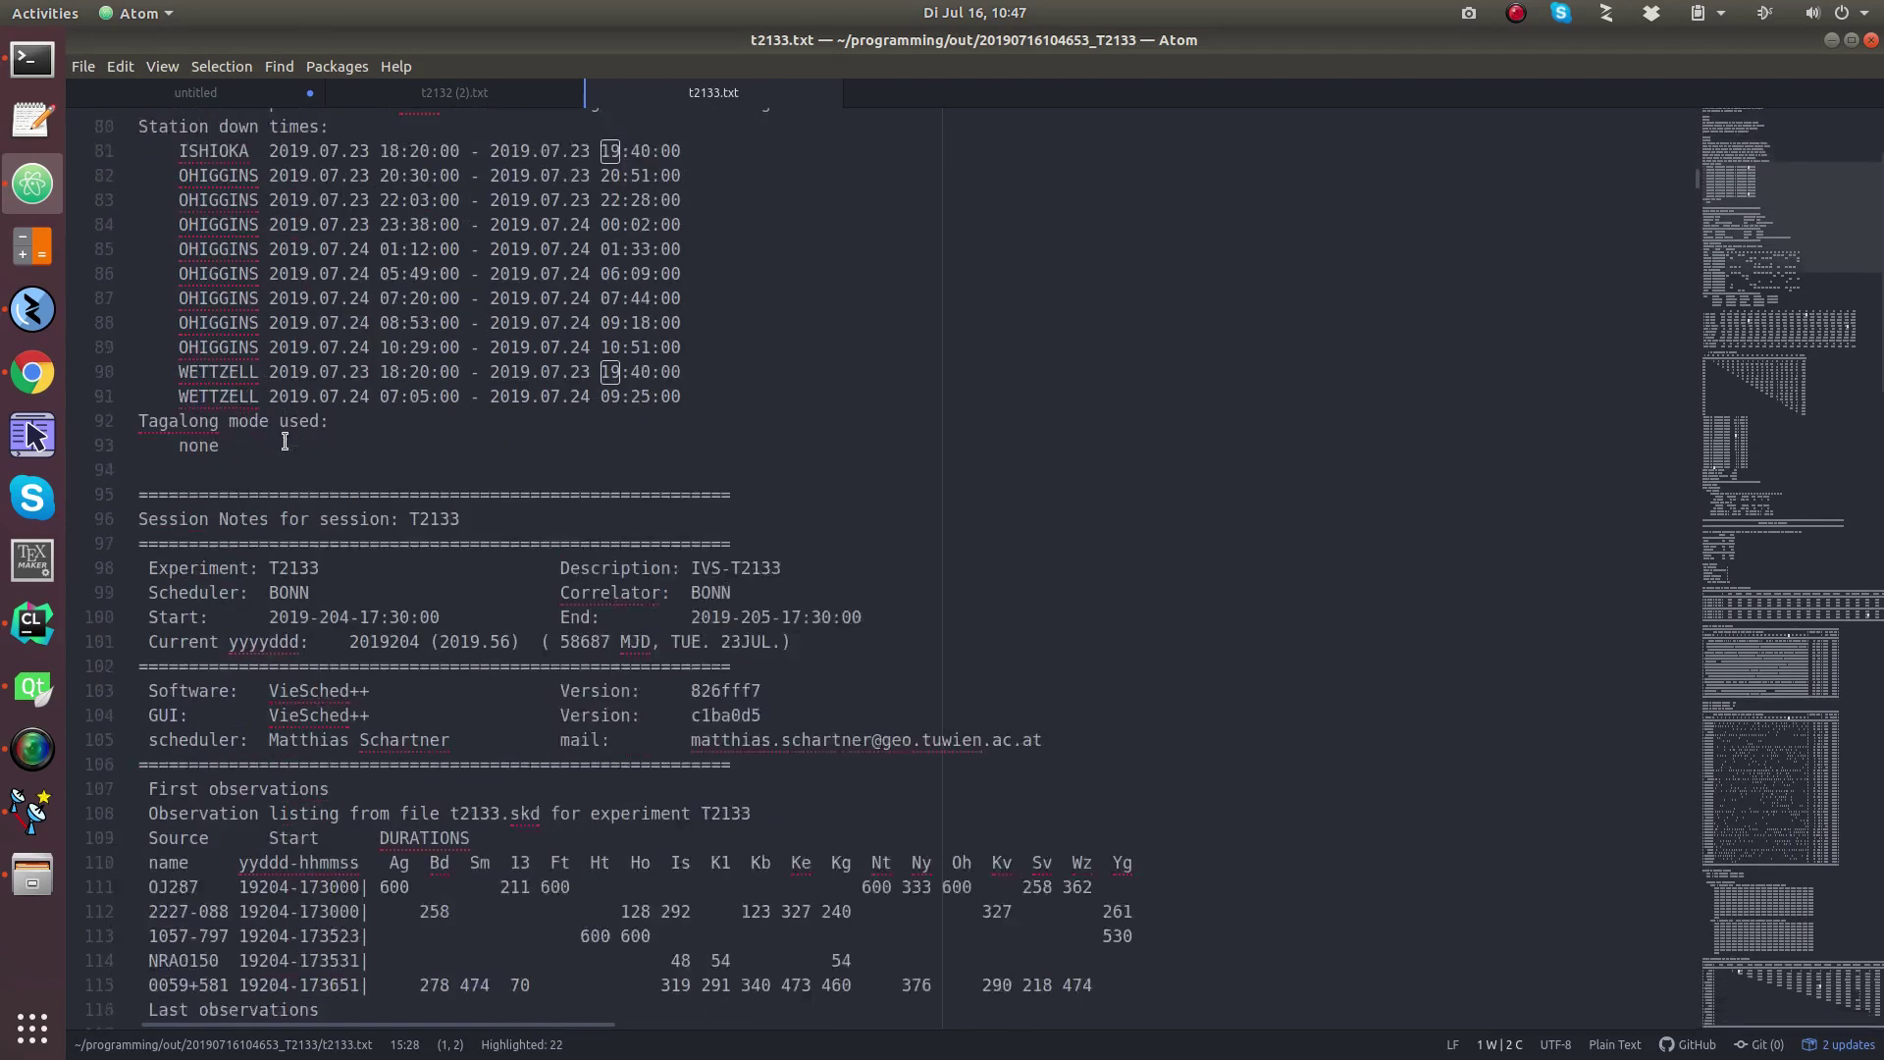
scroll(285, 441, down, 14)
click(784, 599)
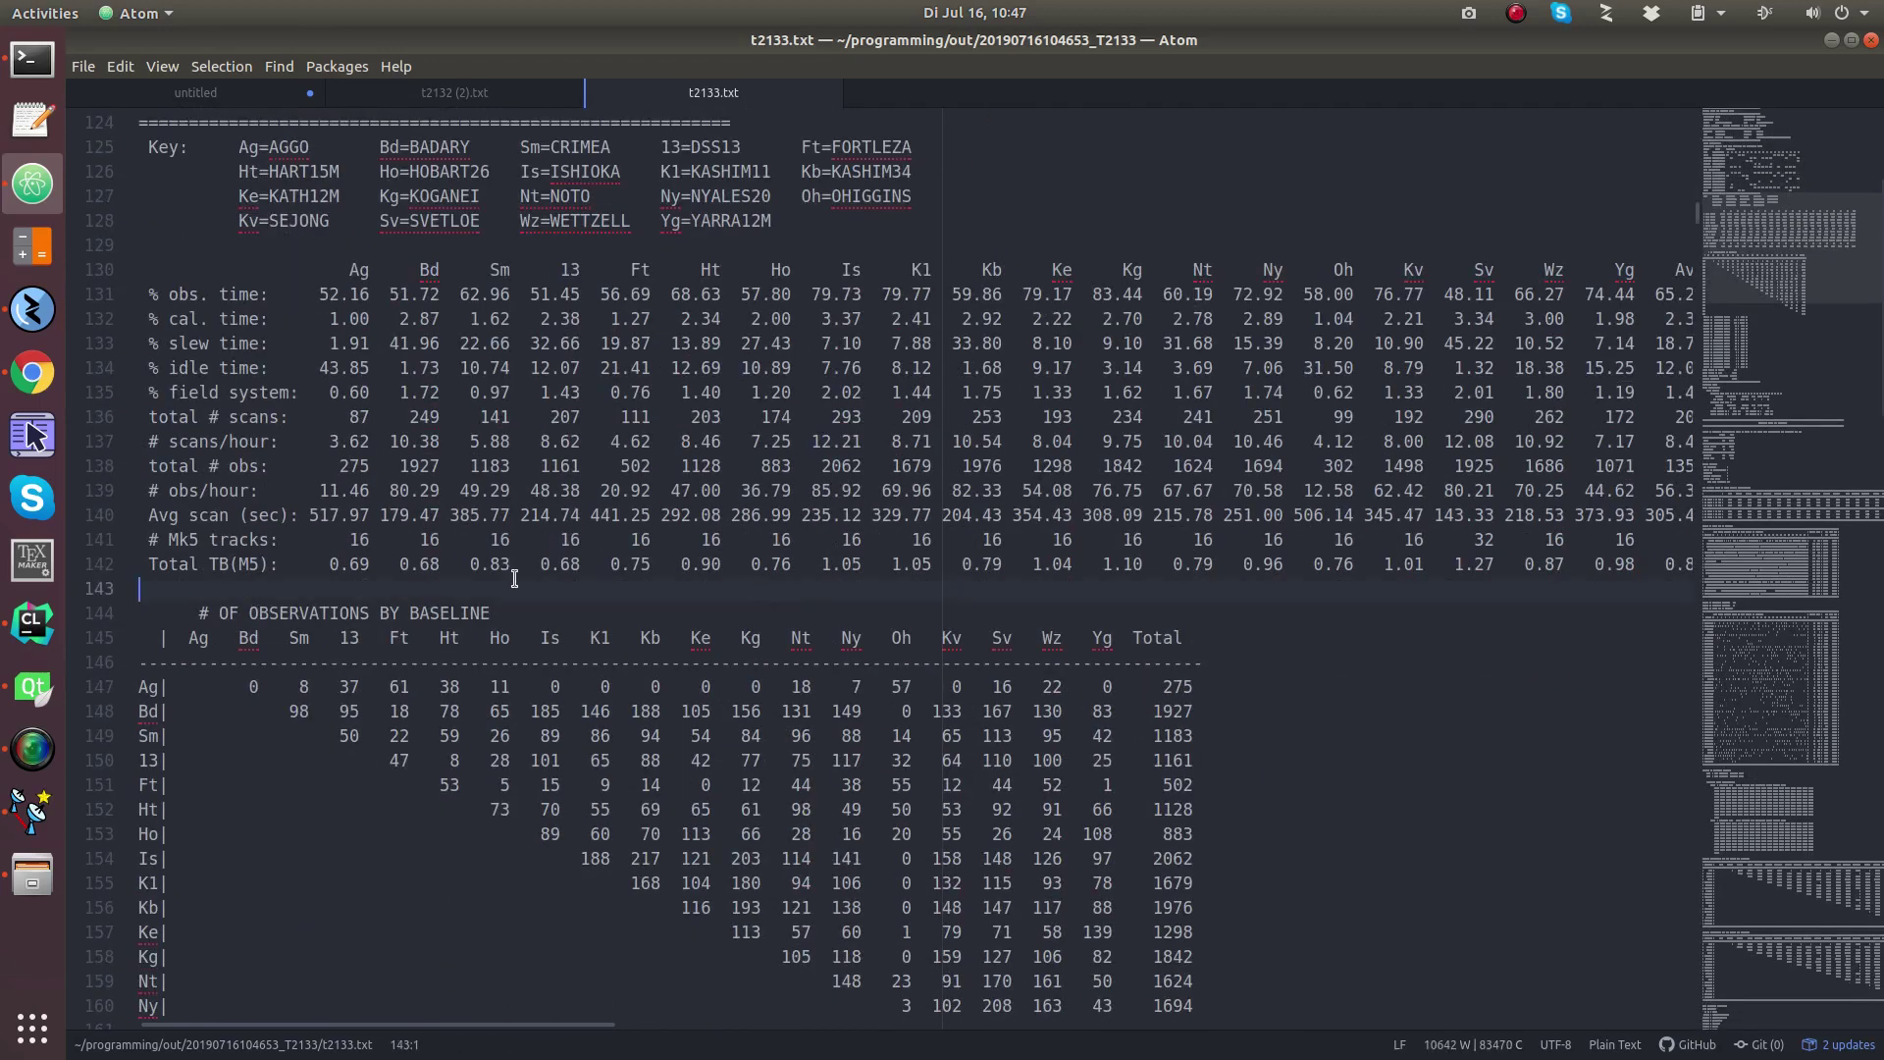
scroll(514, 579, down, 20)
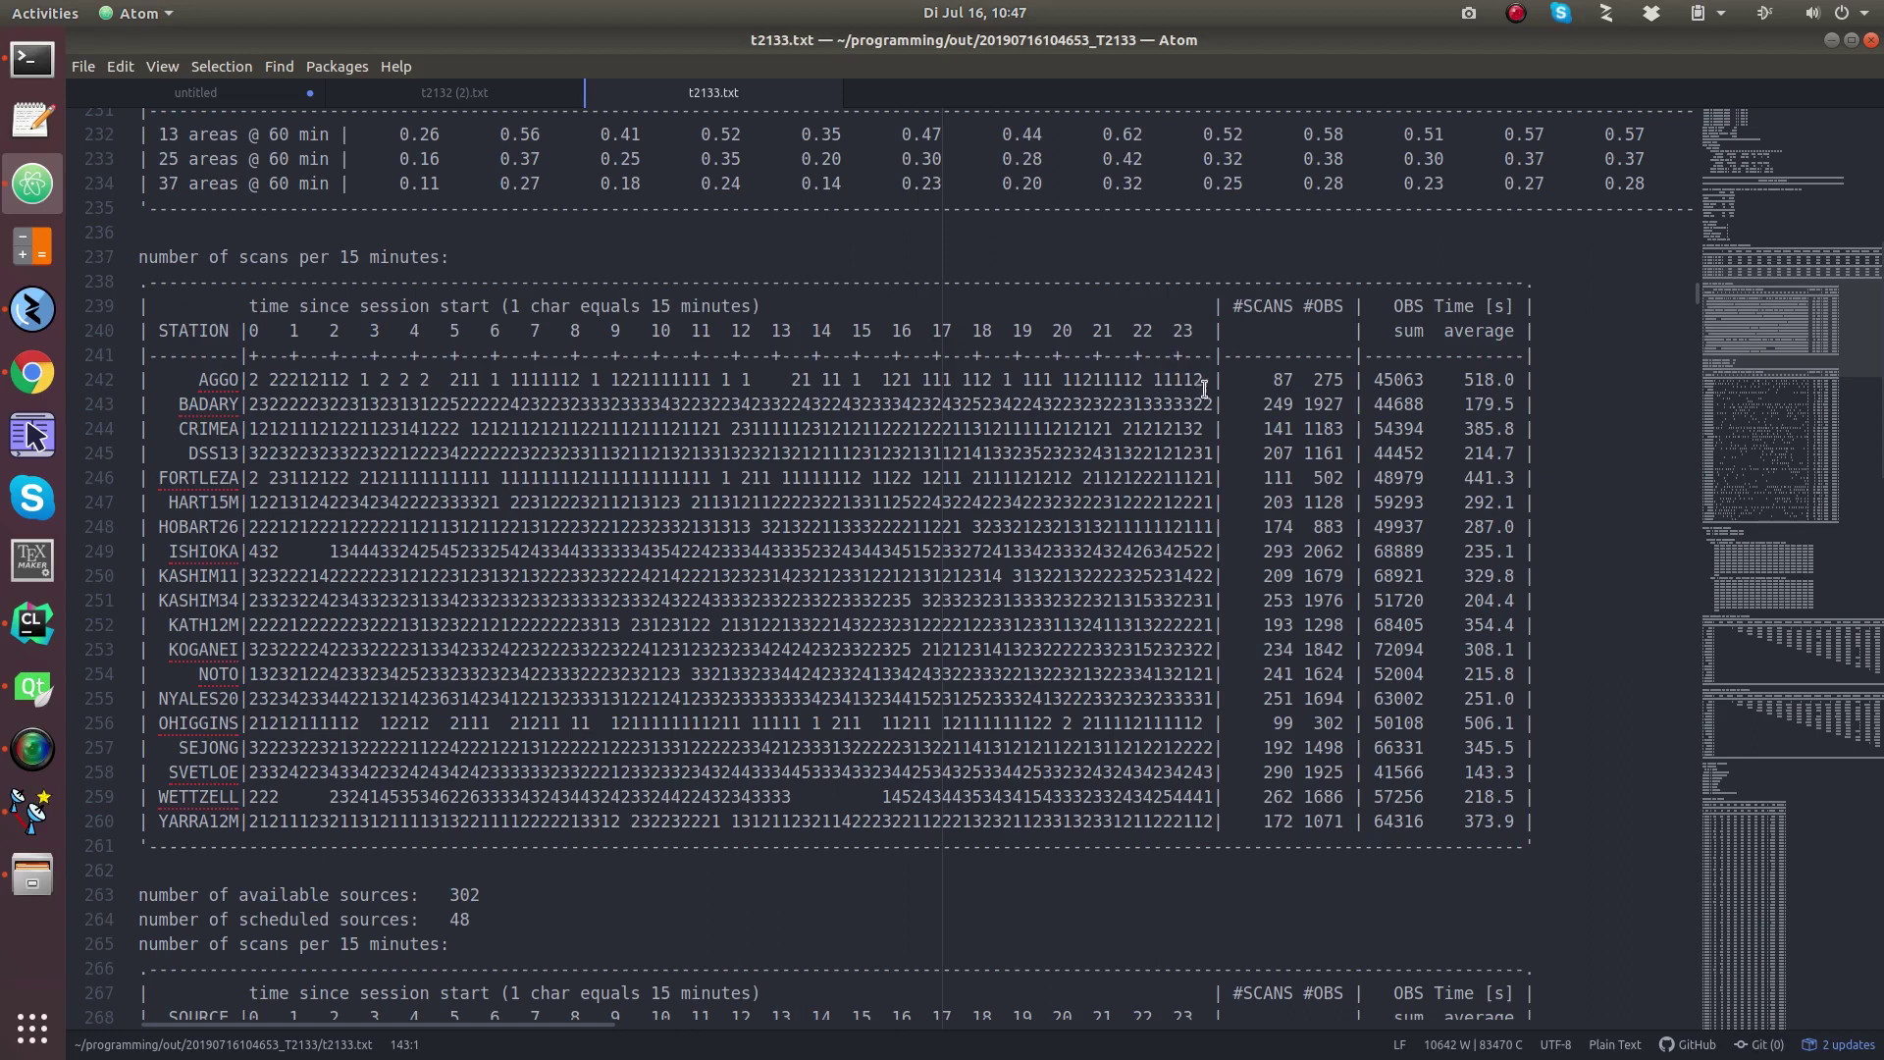
Examine the scans per 15 minutes of AGGO, ISHIOKA, WETTZELL and OHIGGINS, including the gaps from station down times.
triple_click(1254, 378)
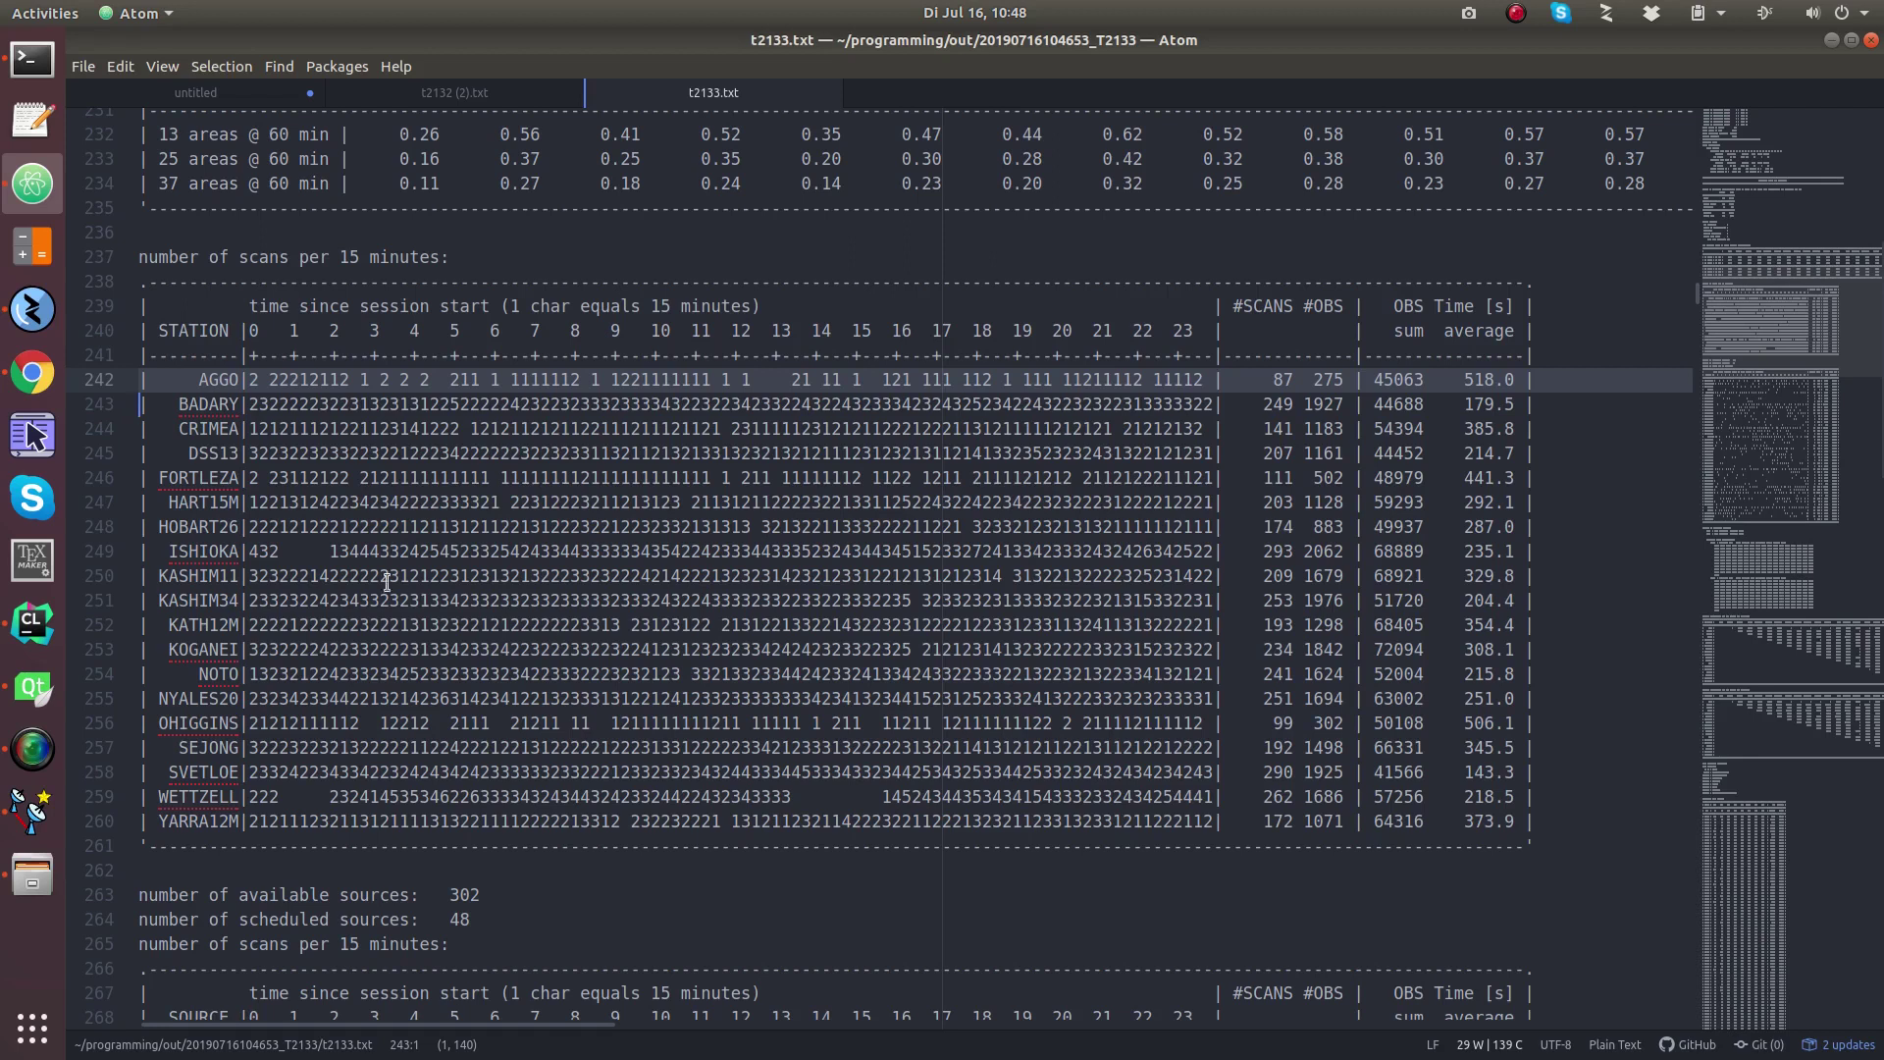
drag(282, 550, 330, 550)
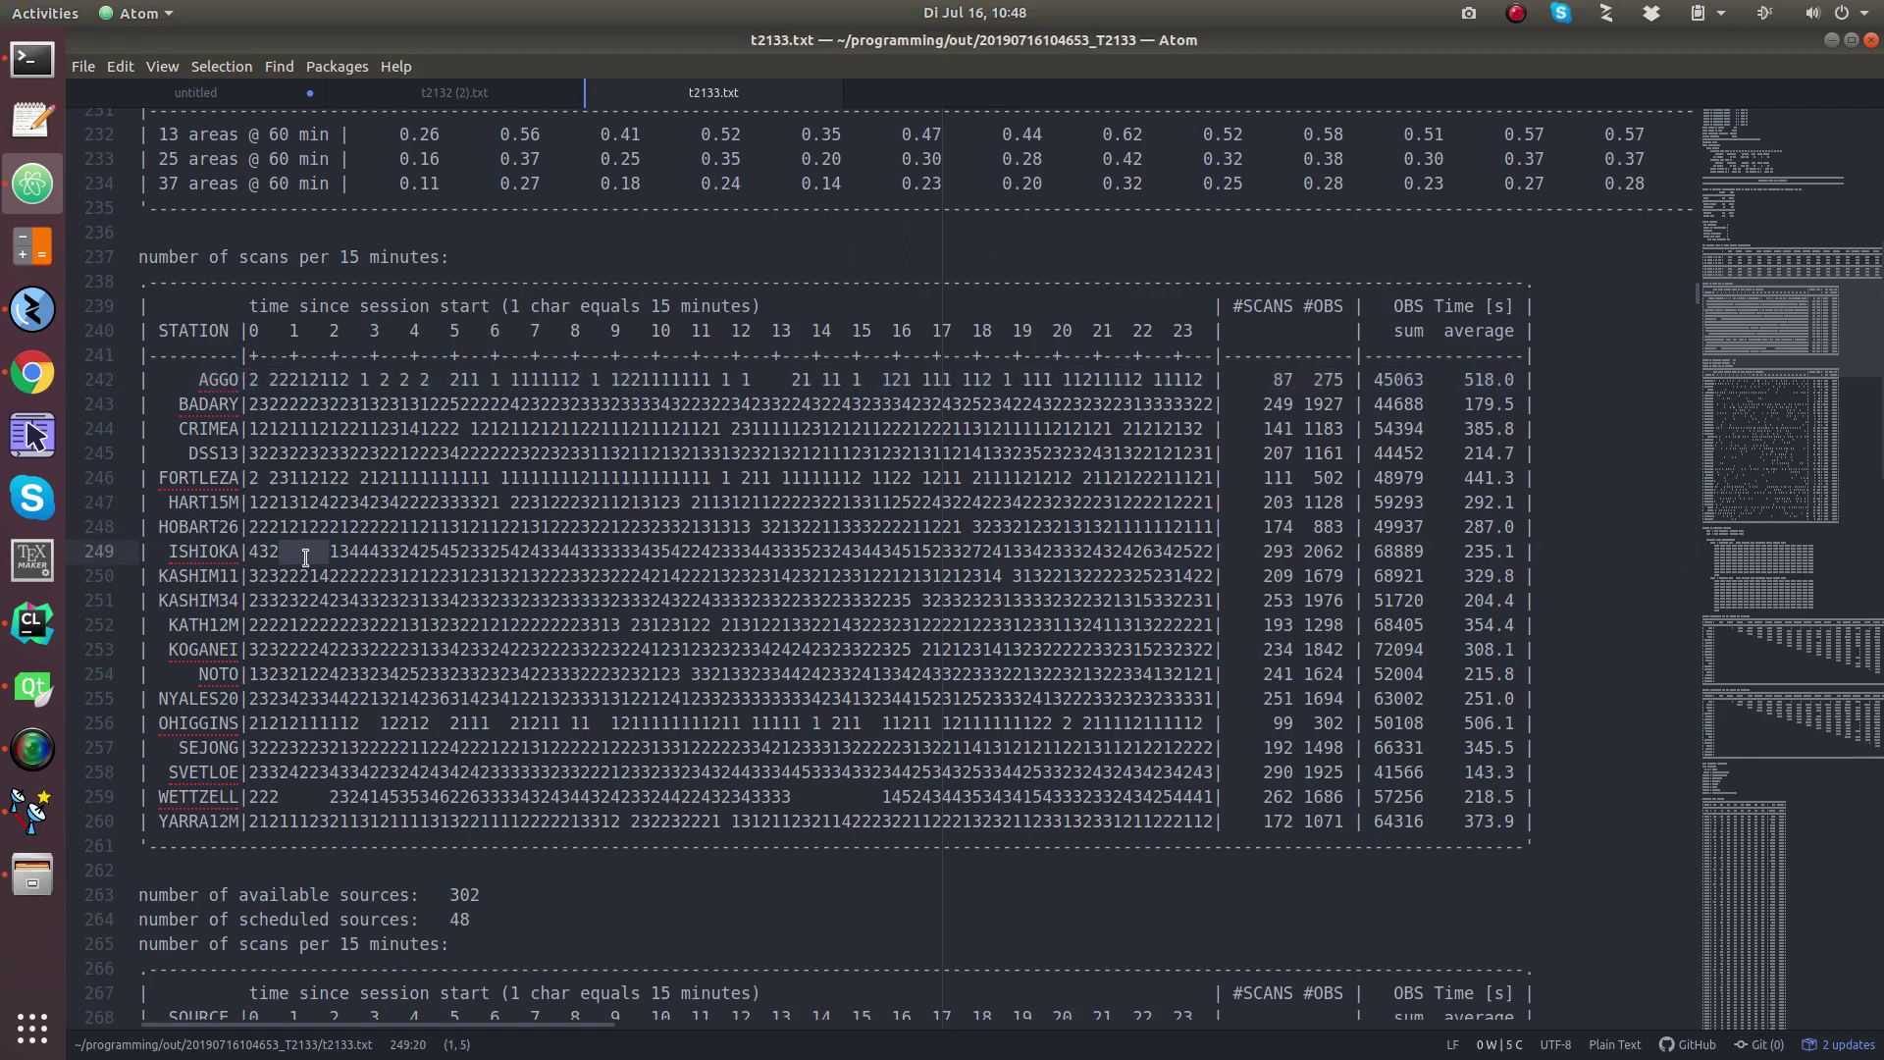
drag(281, 800, 330, 801)
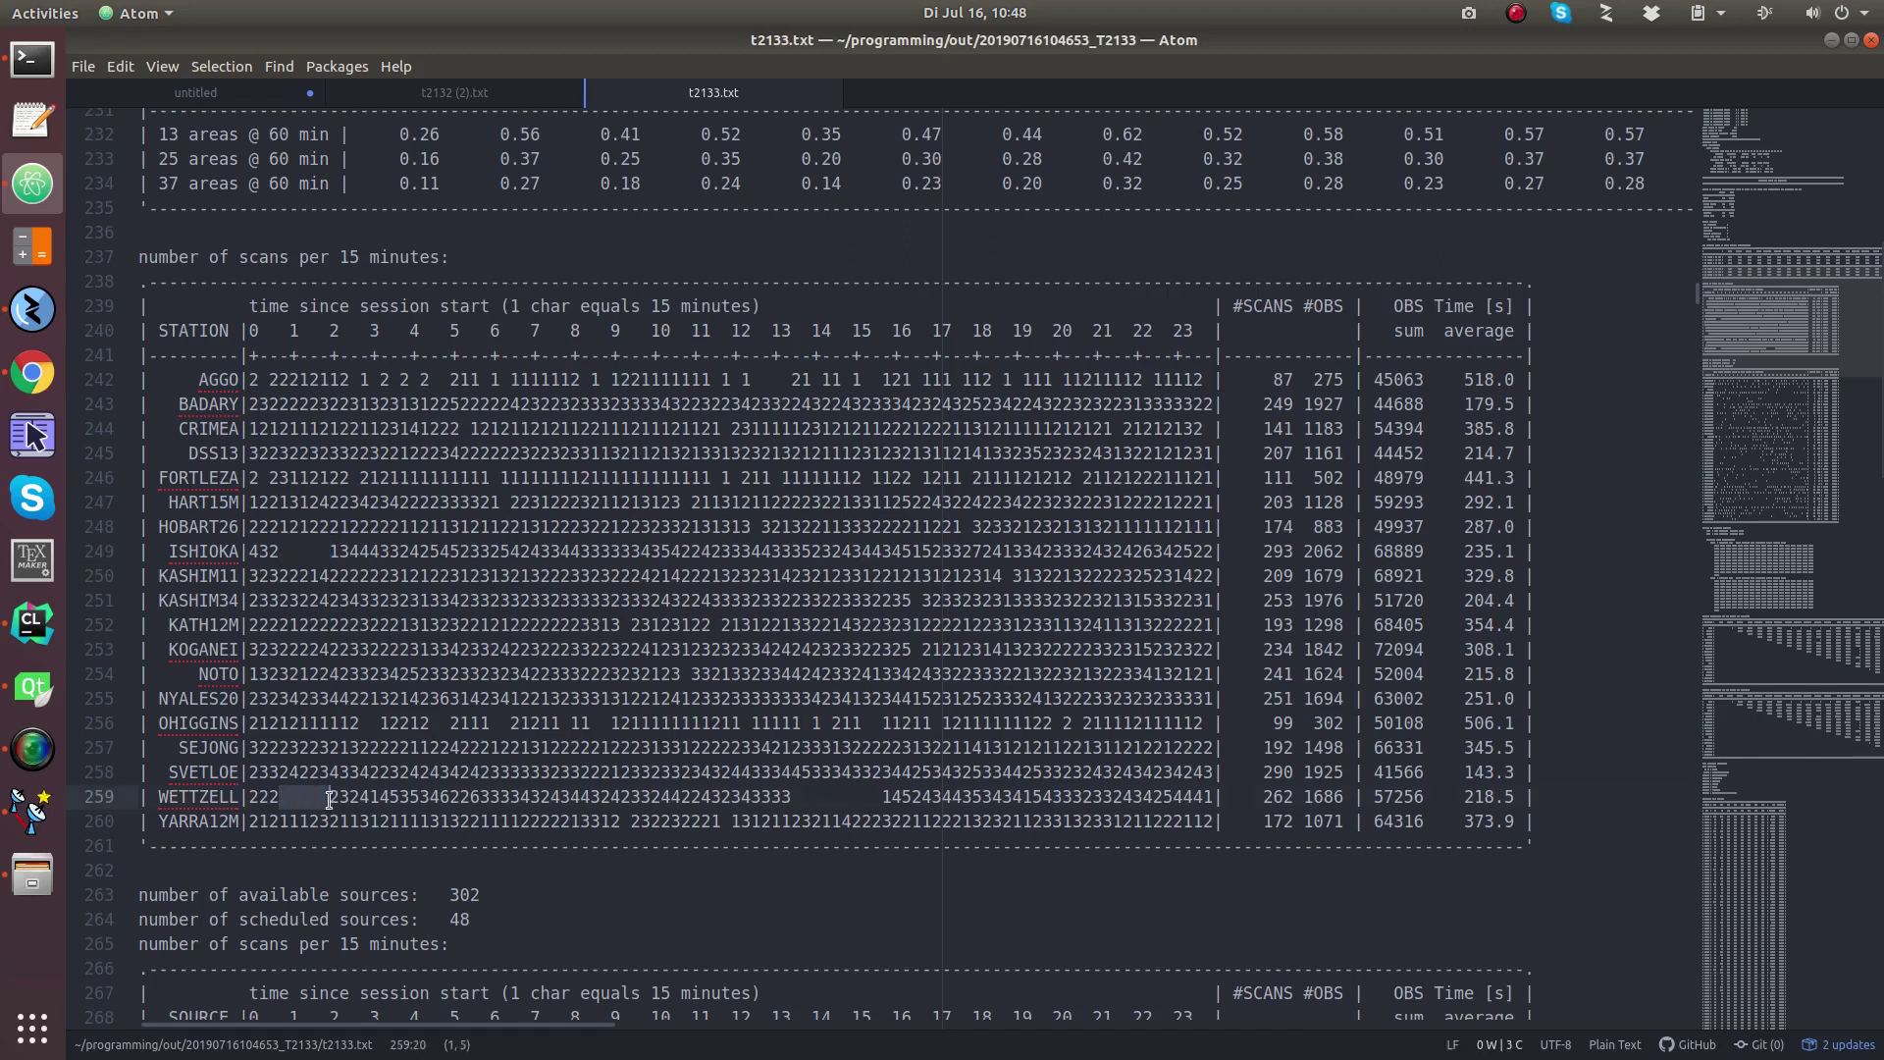
drag(791, 797, 886, 793)
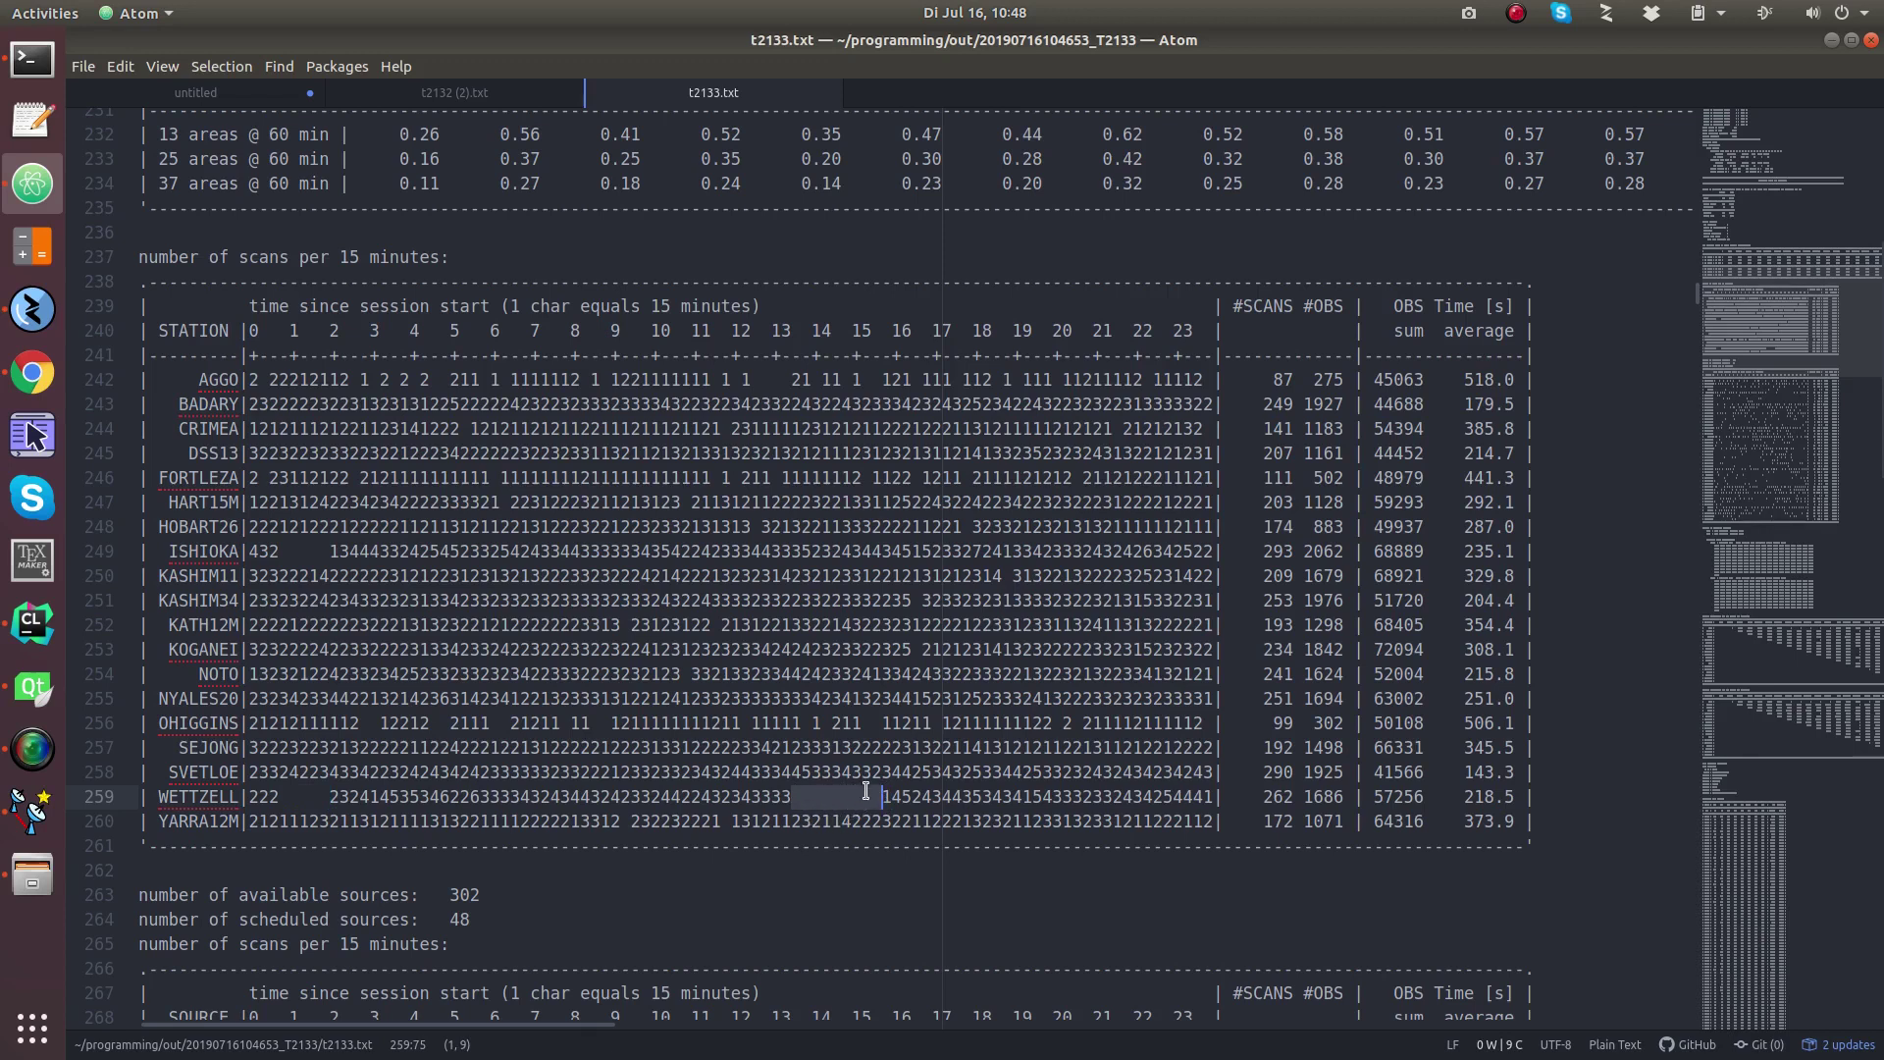
click(872, 771)
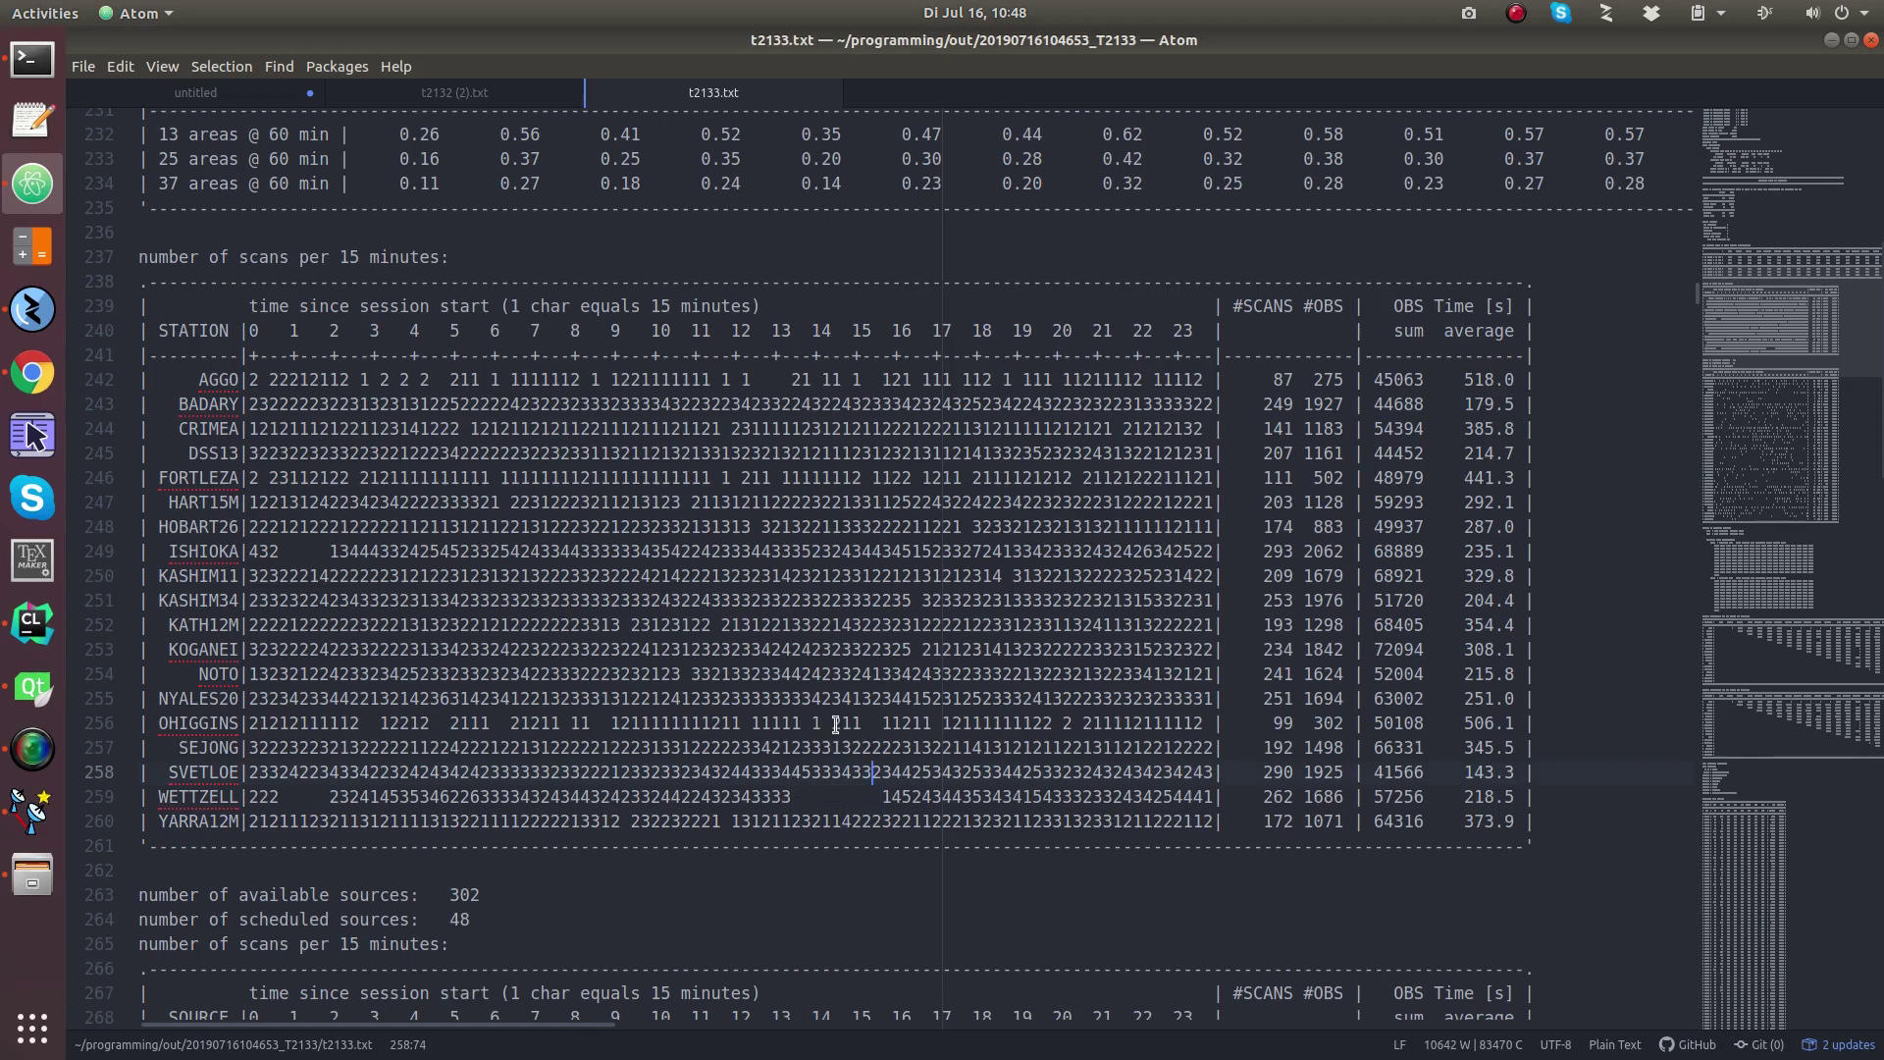
triple_click(362, 723)
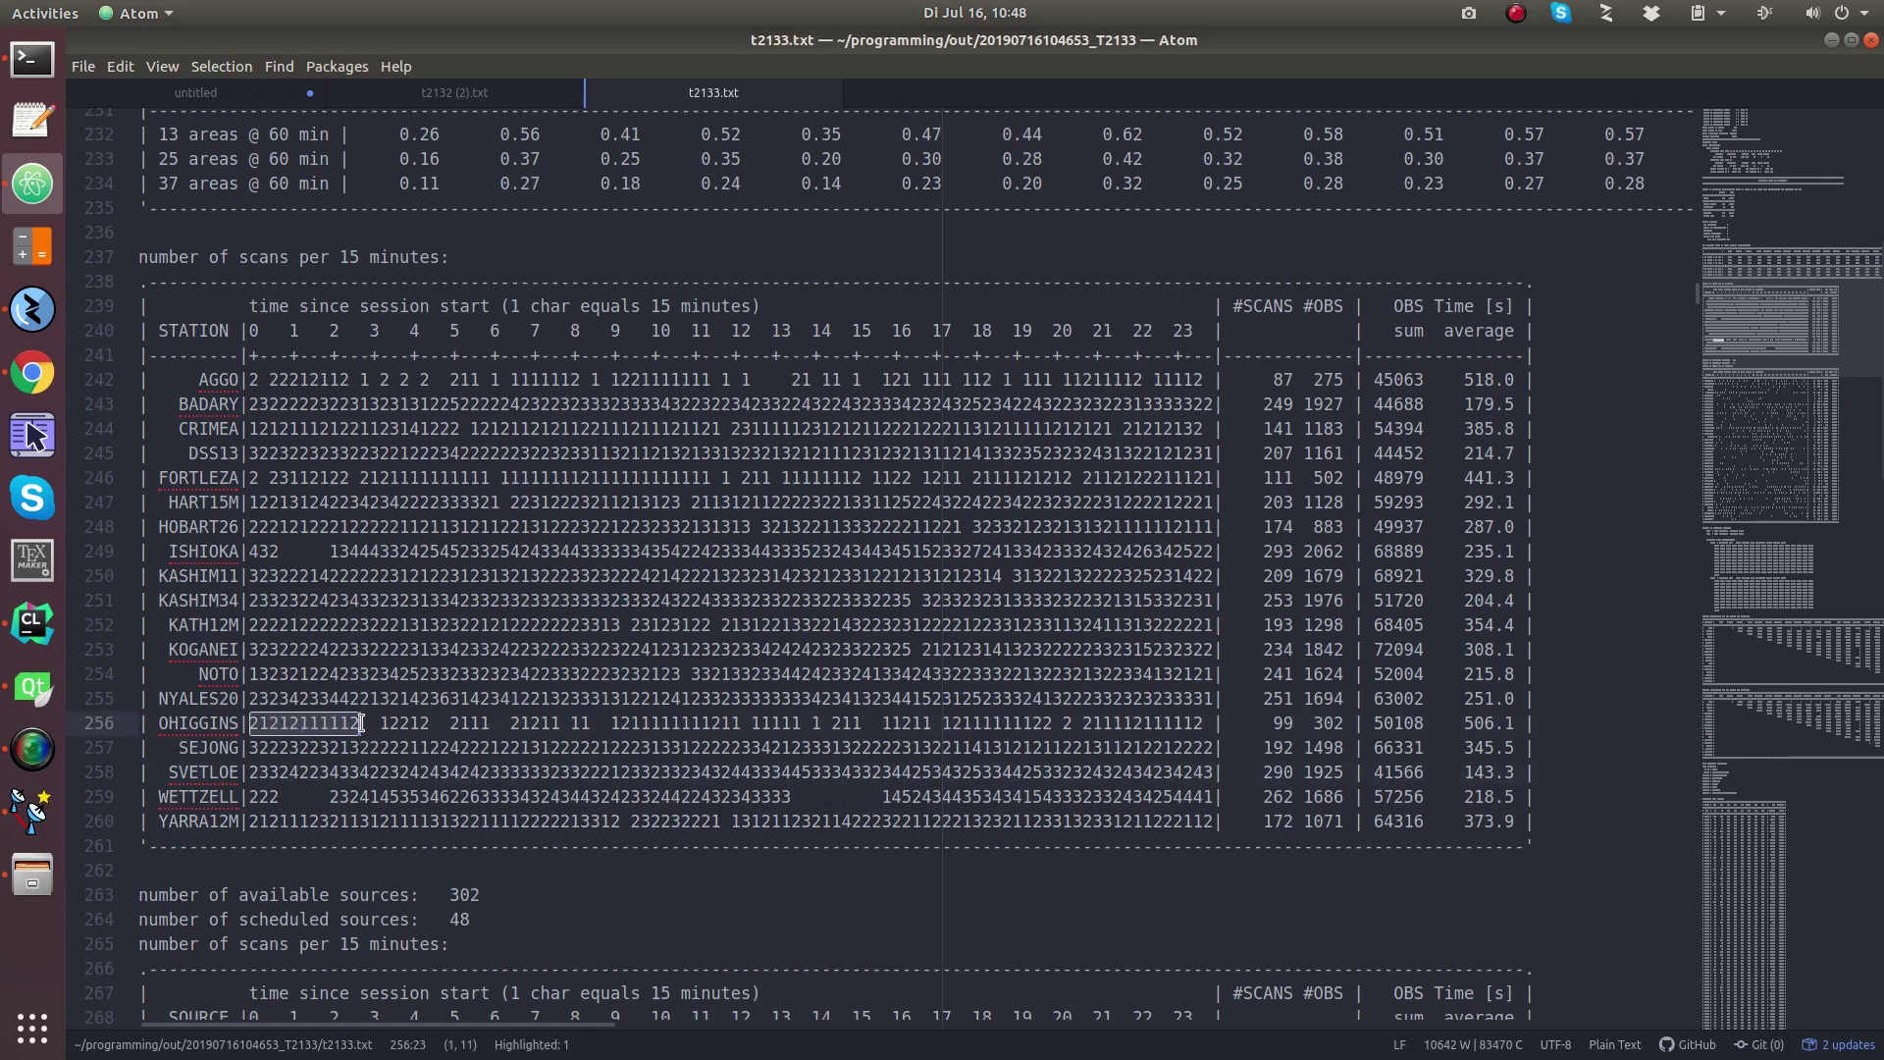
Back in VieSched++, add a moreWeight station setup for AGGO from 23.07.2019 17:30 to 24.07.2019 17:30 with hard transition.
key(alt+Tab)
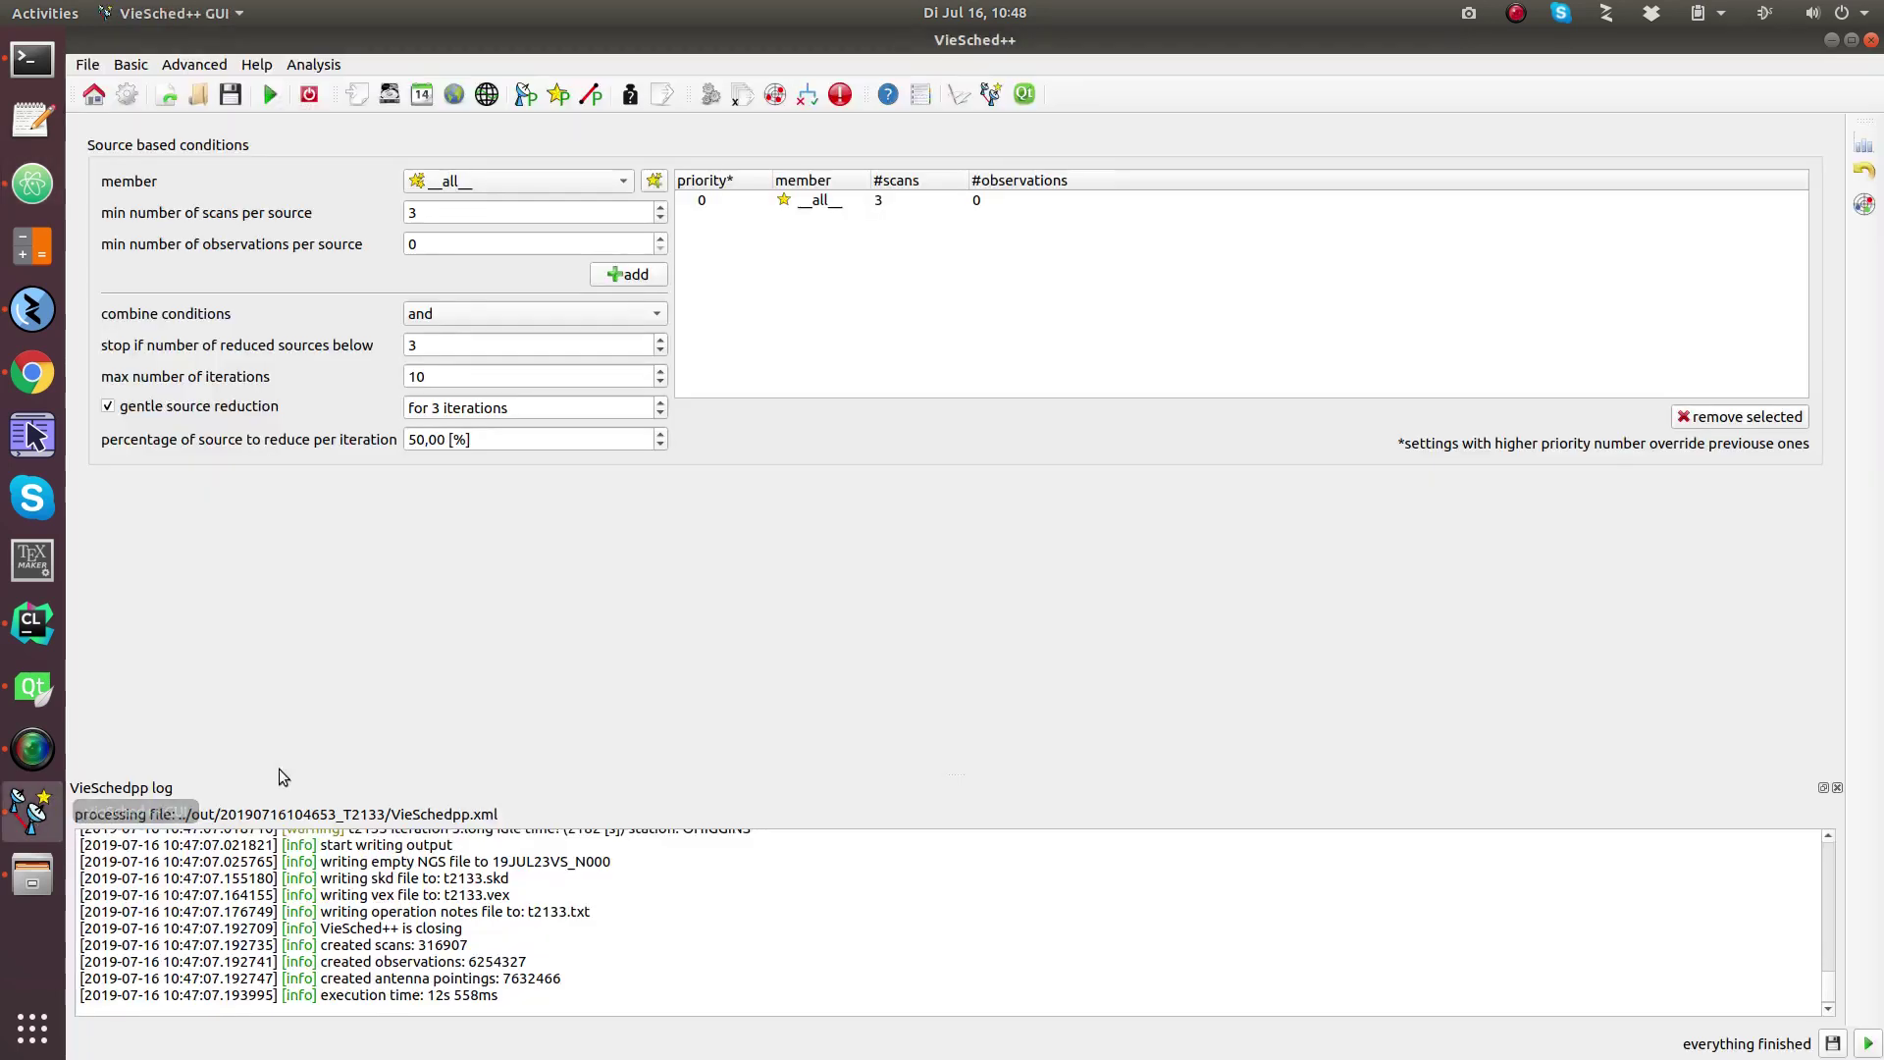
click(525, 95)
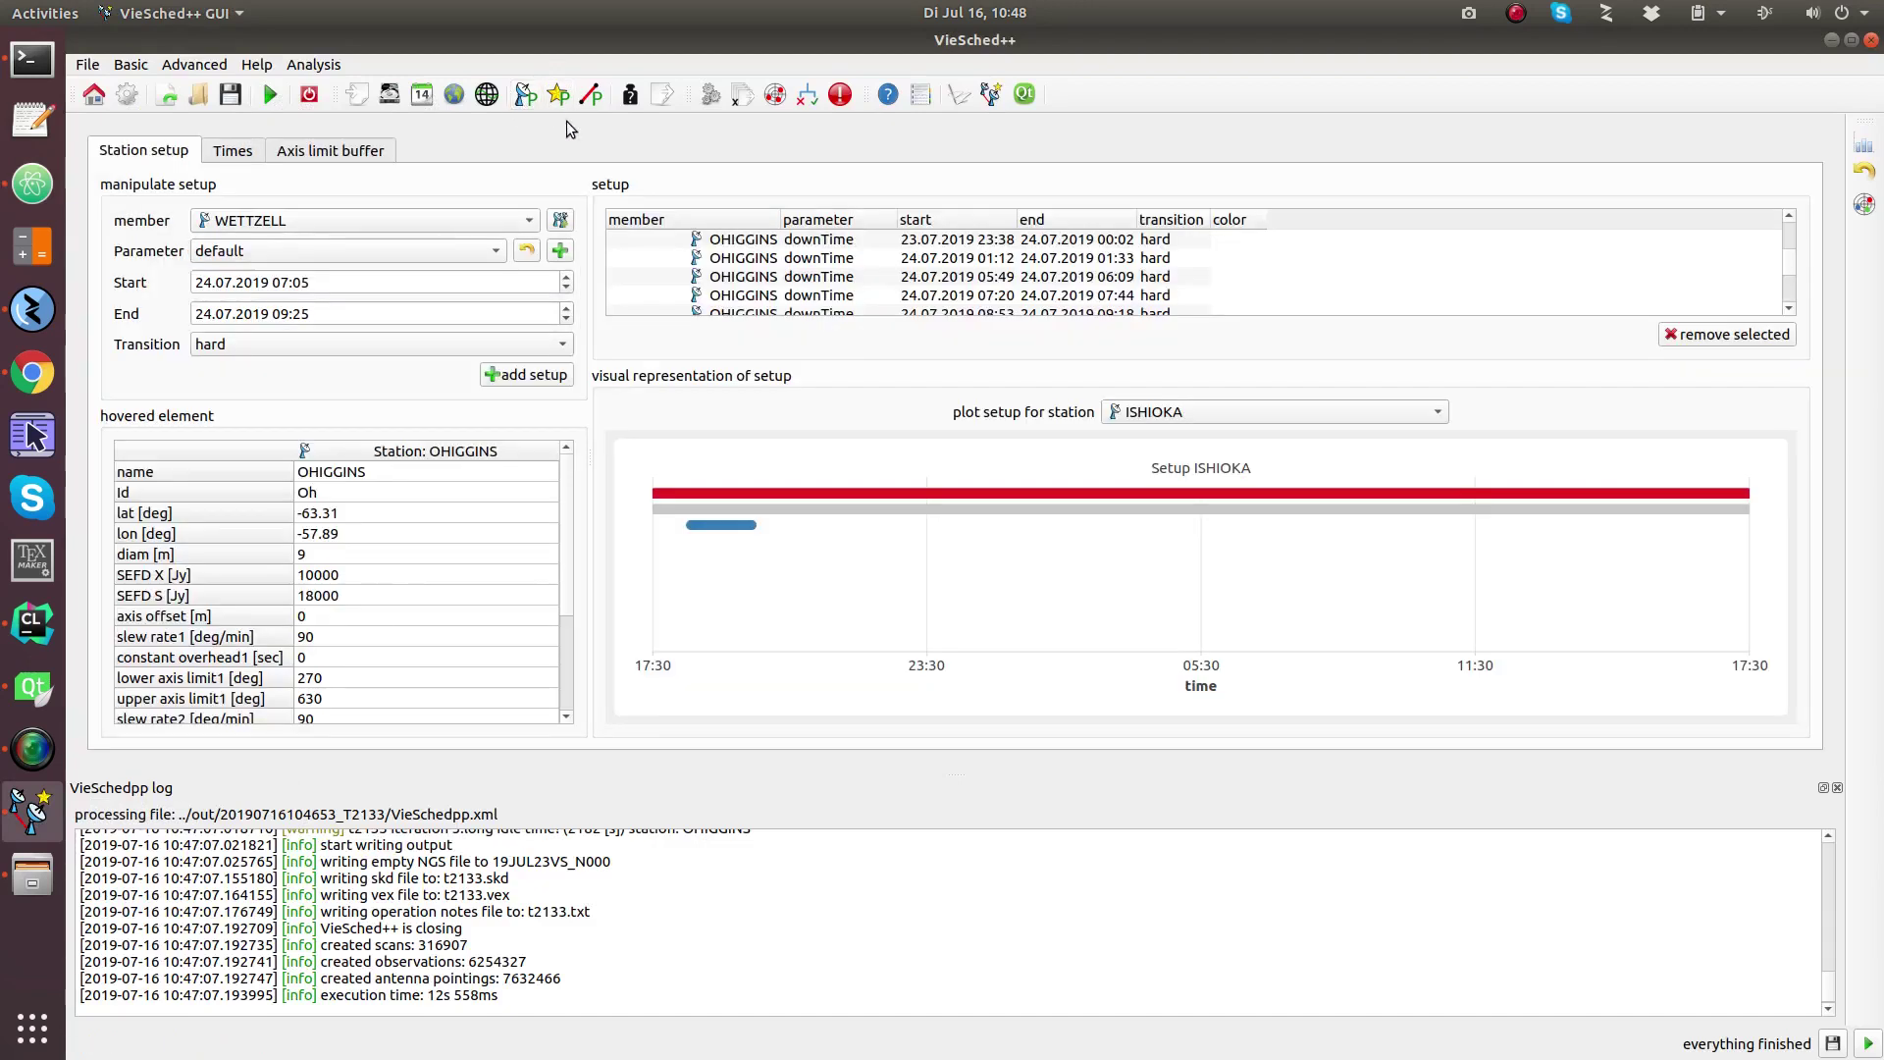
click(369, 221)
click(397, 39)
scroll(485, 255, down, 1)
scroll(484, 255, up, 1)
scroll(485, 255, down, 2)
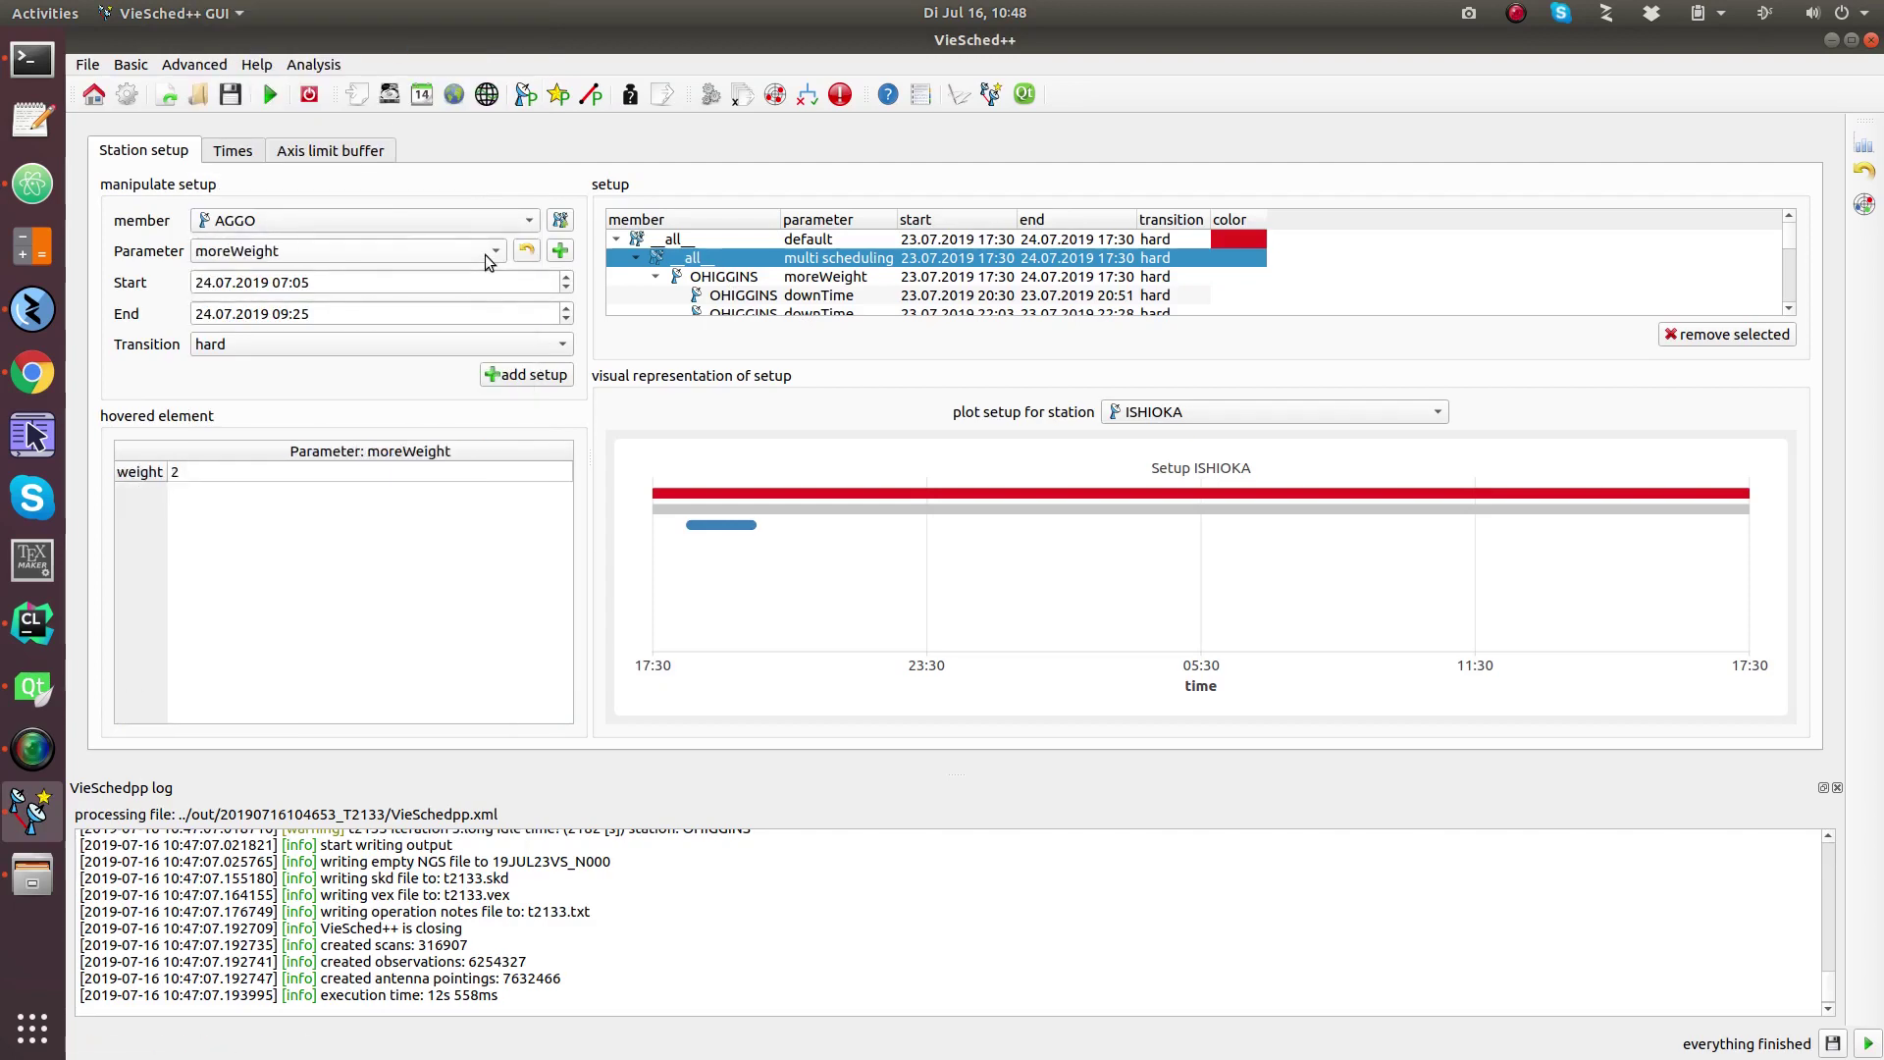
click(203, 282)
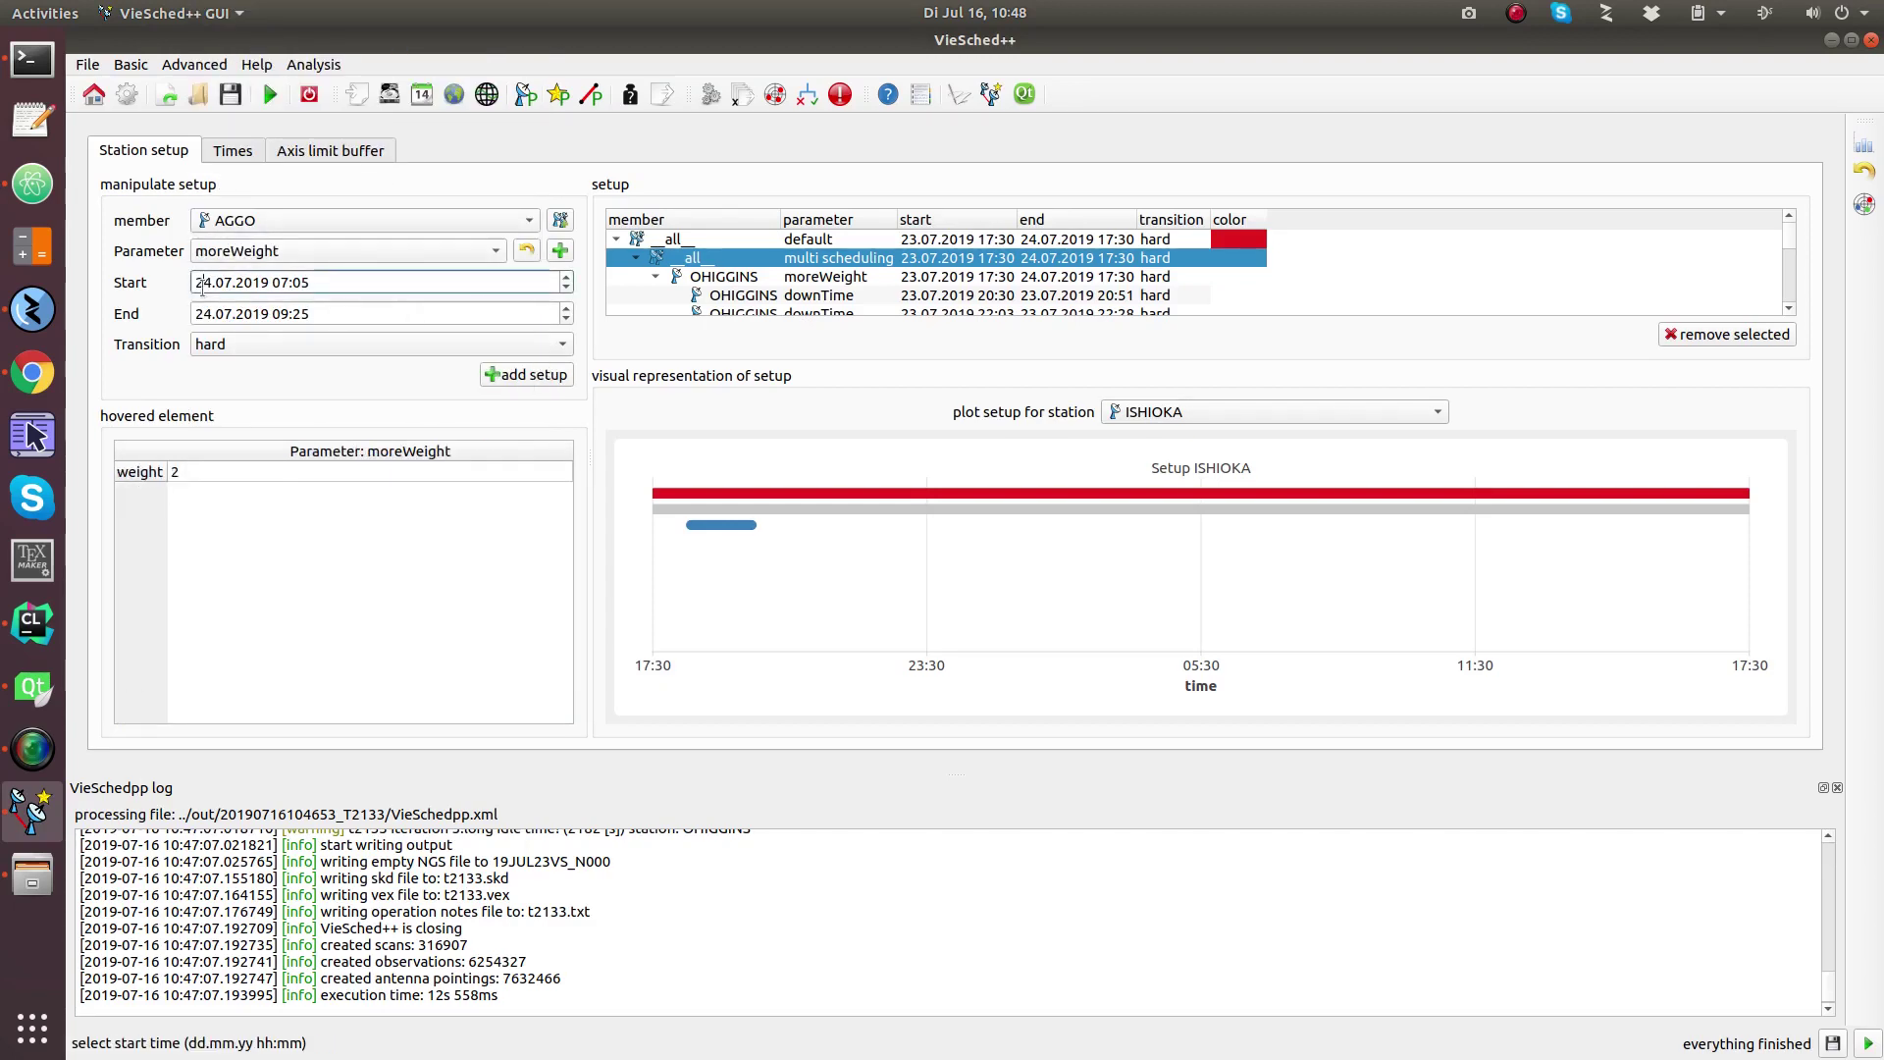
click(203, 314)
click(545, 376)
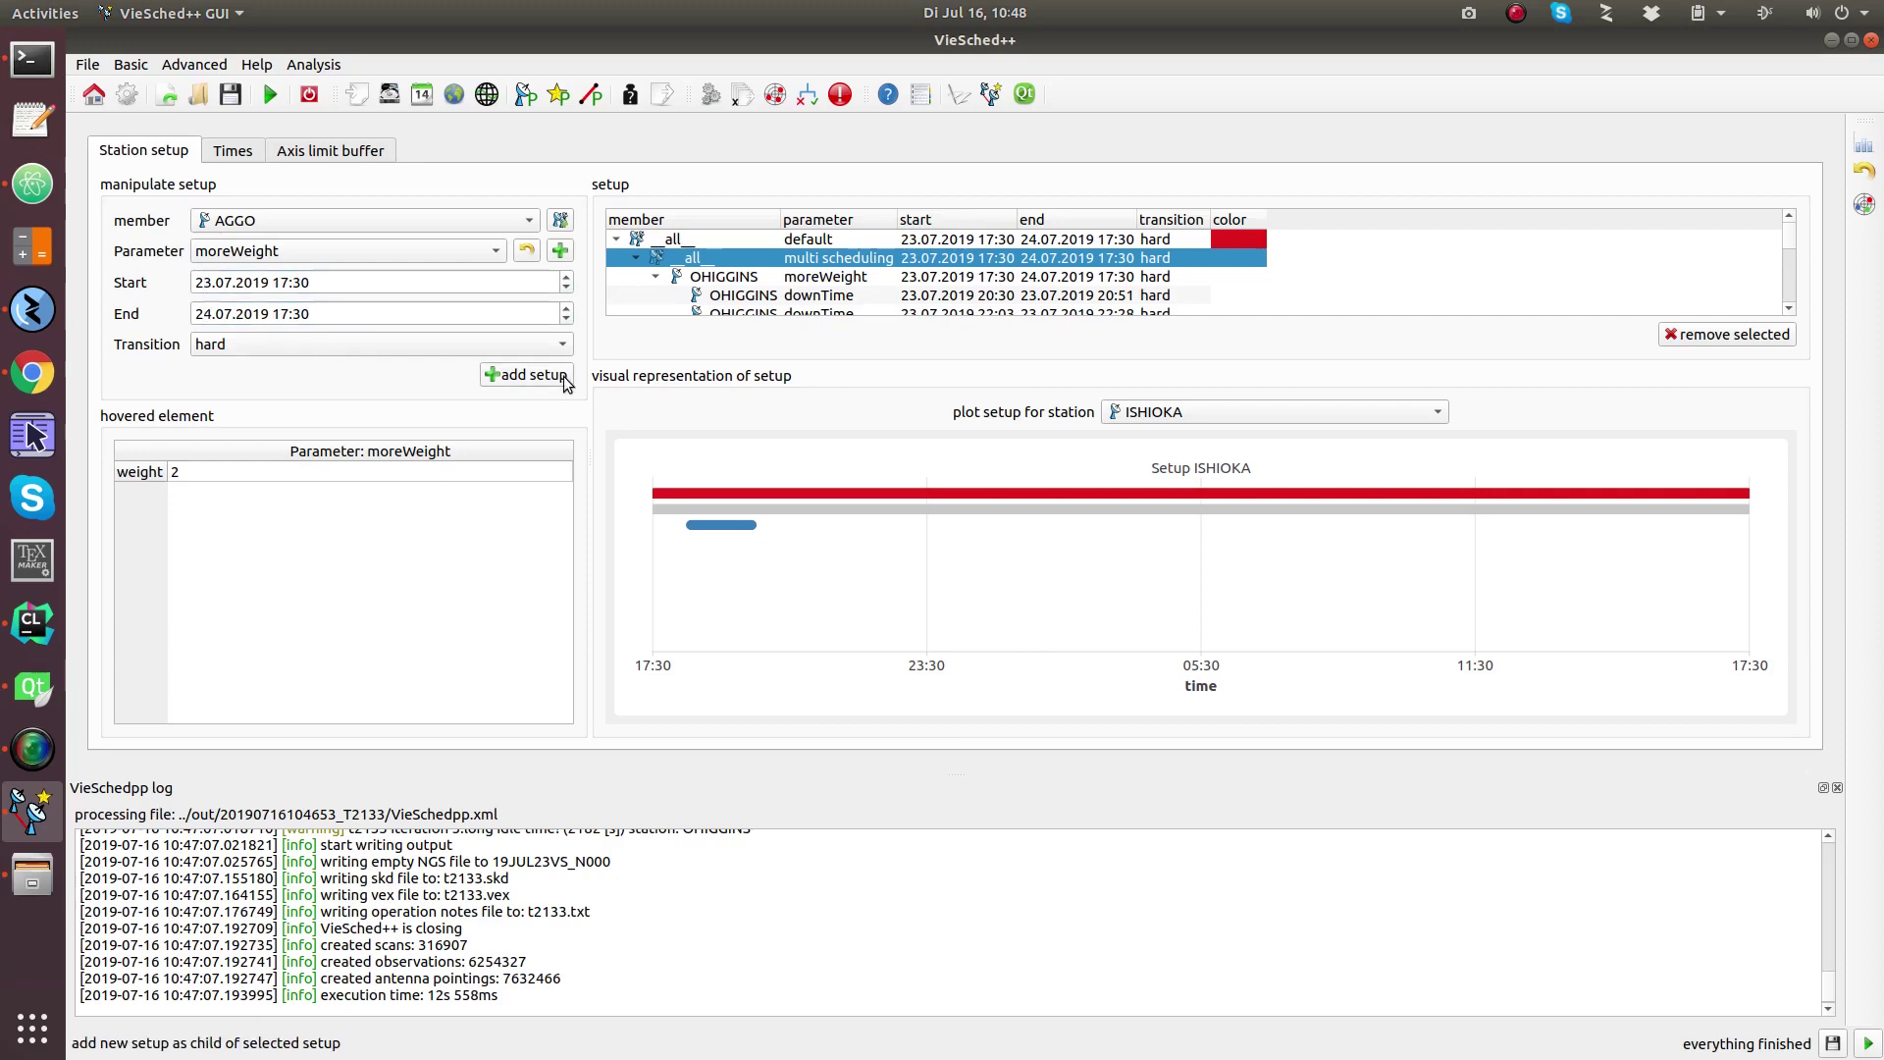
Plot the setup for station AGGO, close the VieSchedpp log and check the list of station setups.
click(1153, 412)
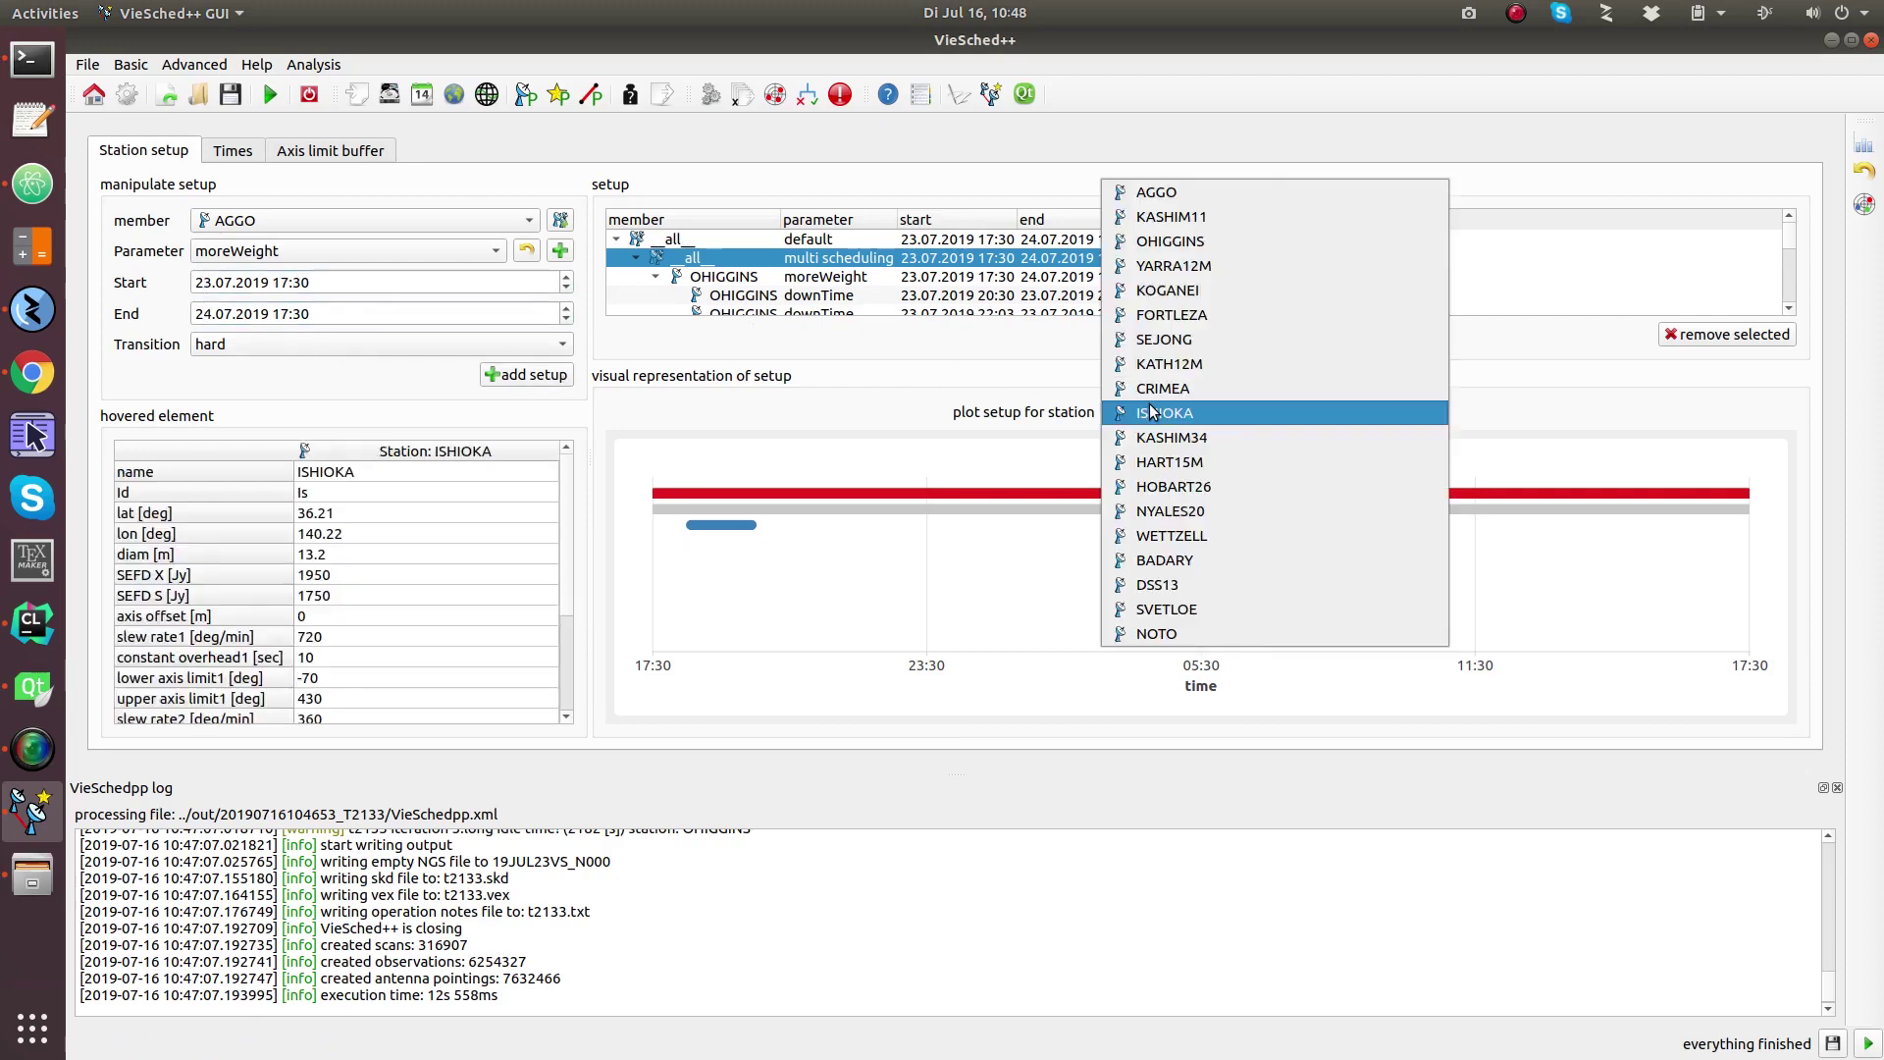
click(1222, 193)
click(1837, 787)
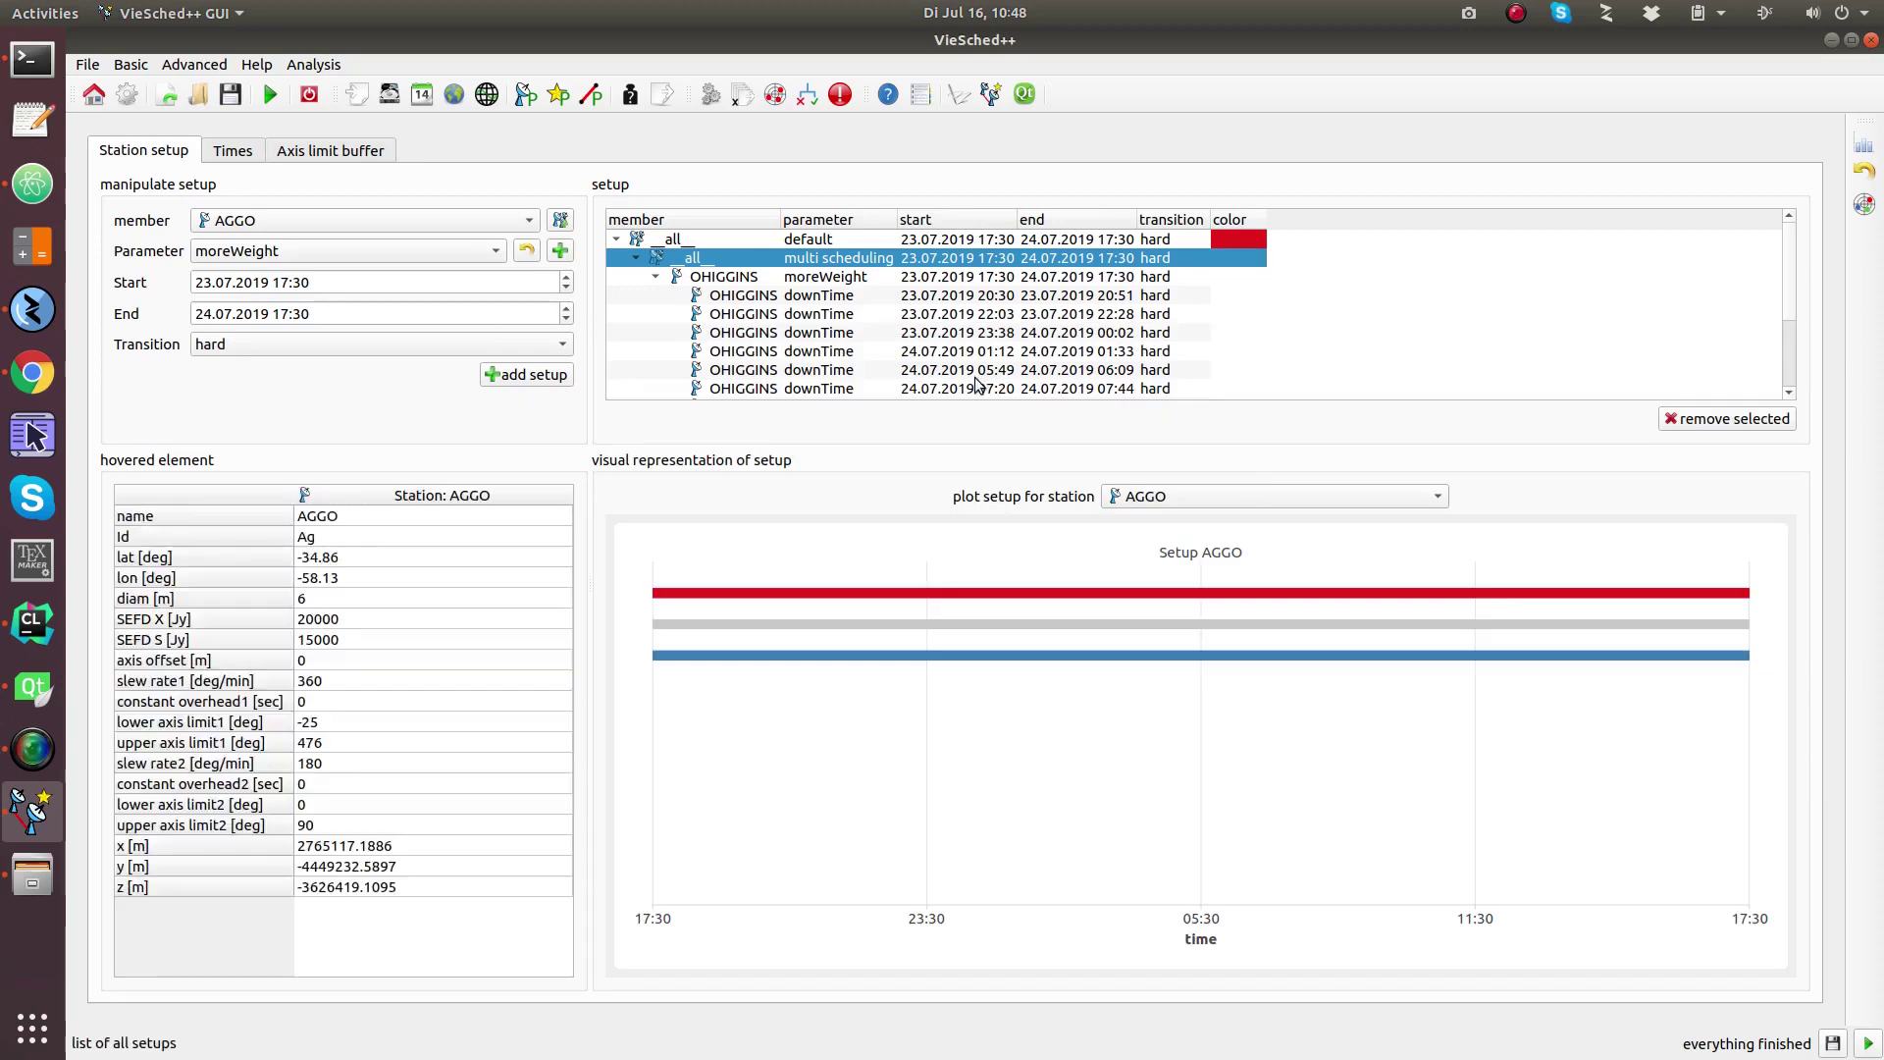
scroll(791, 343, down, 3)
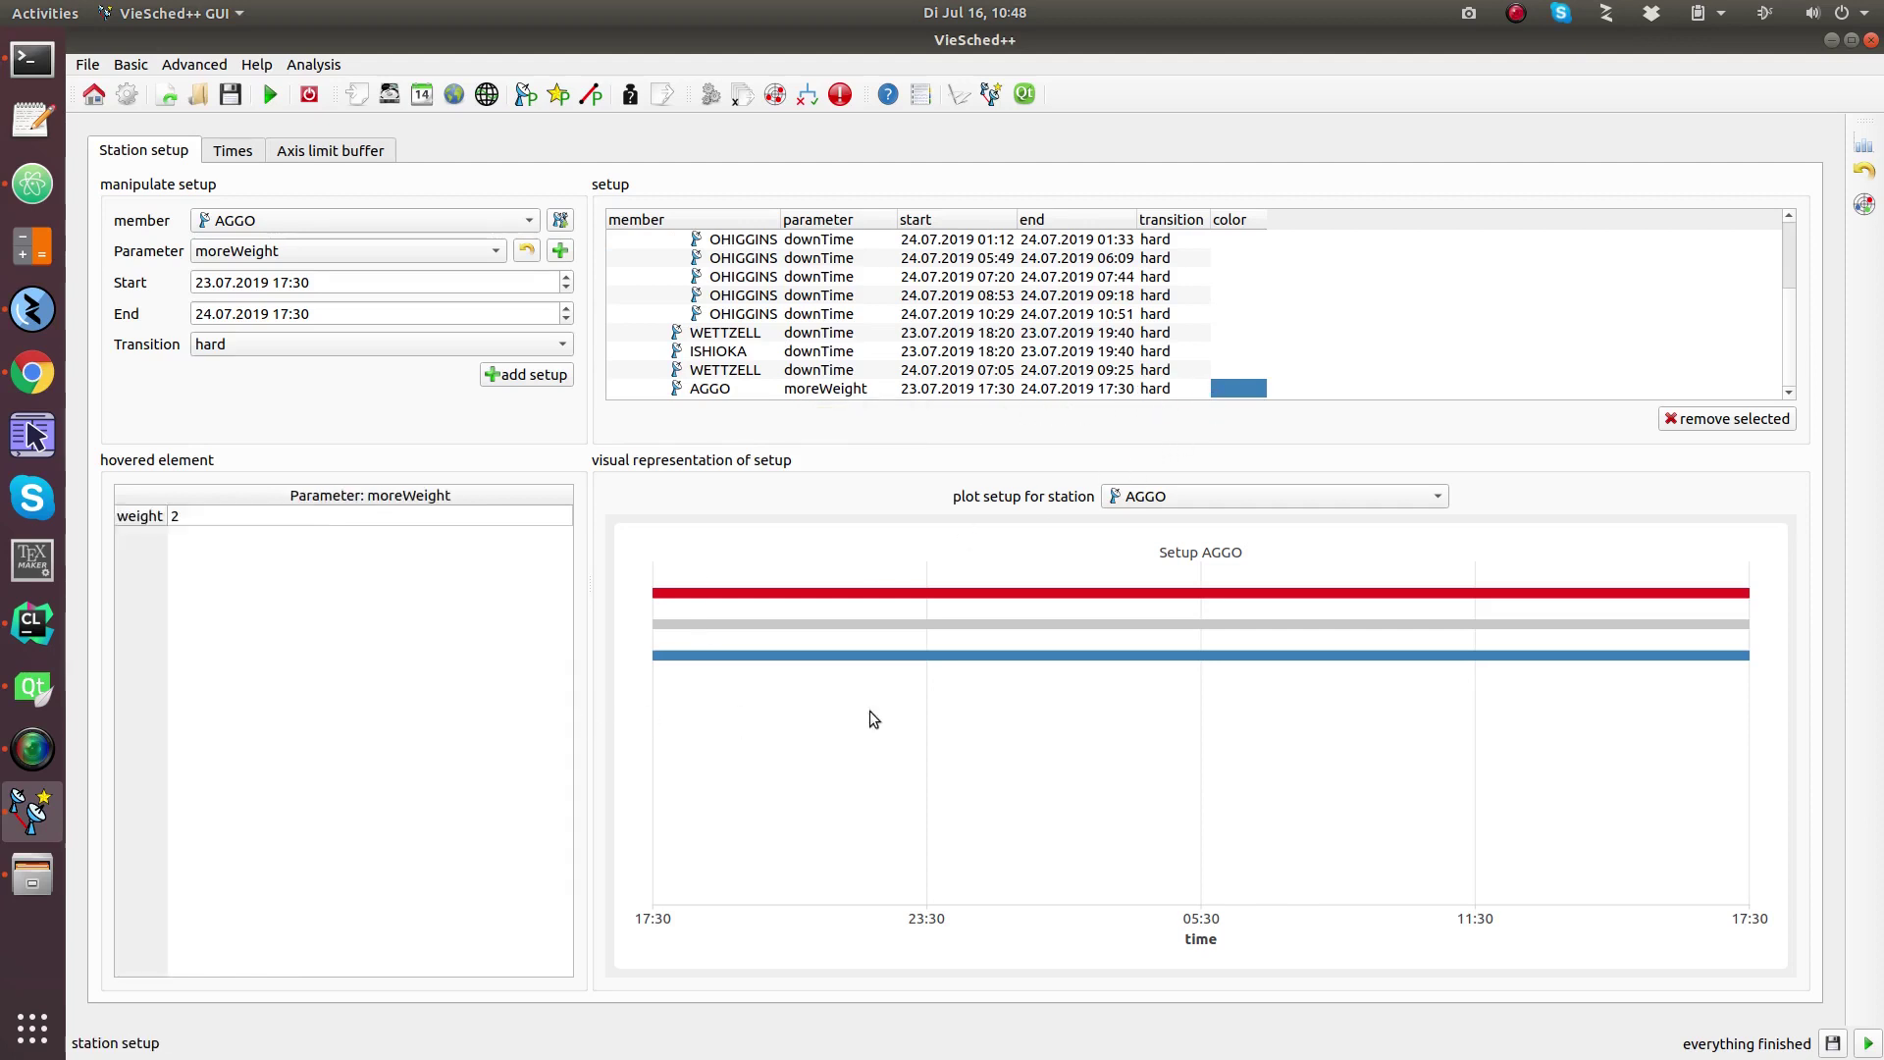
Rerun the scheduler with the AGGO weighting, saving the XML file, and open the new output folder.
click(1868, 1046)
click(1063, 584)
click(1120, 584)
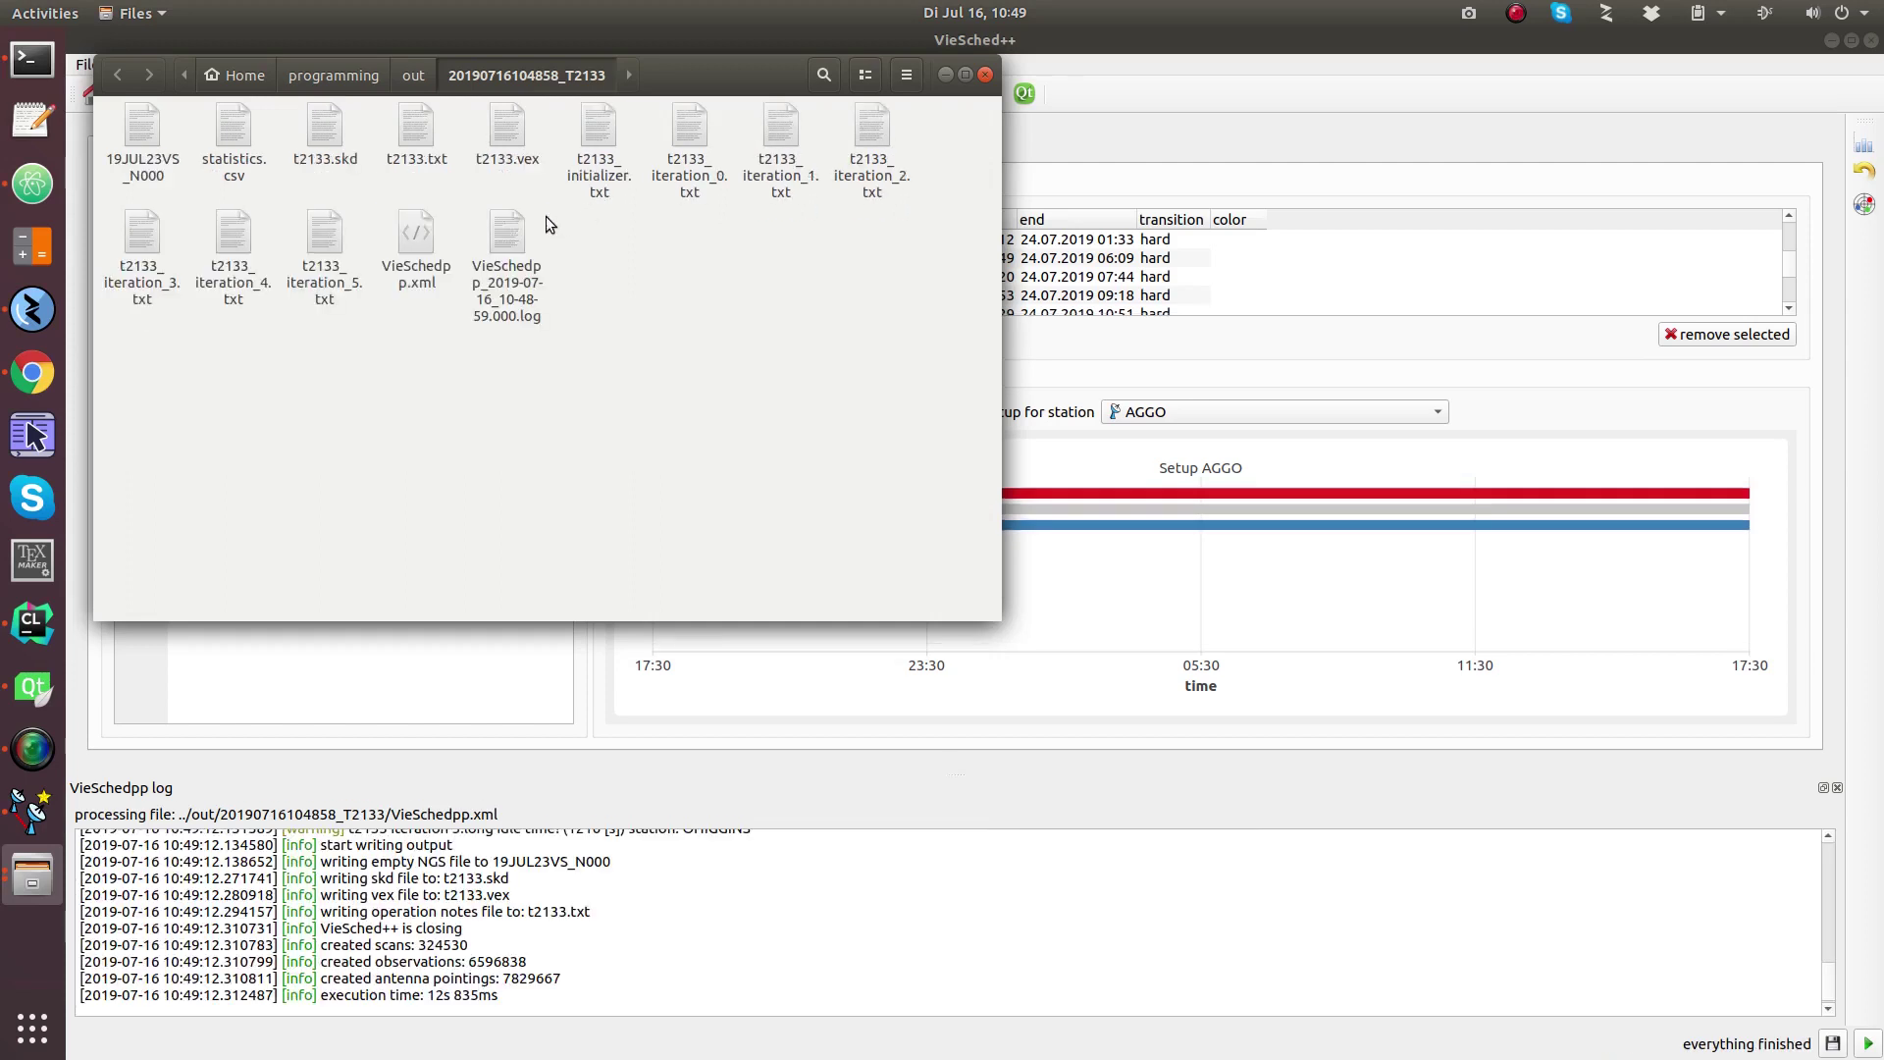
Open the new t2133.txt and examine AGGO's scans per 15 minutes and total number of scans.
double_click(412, 132)
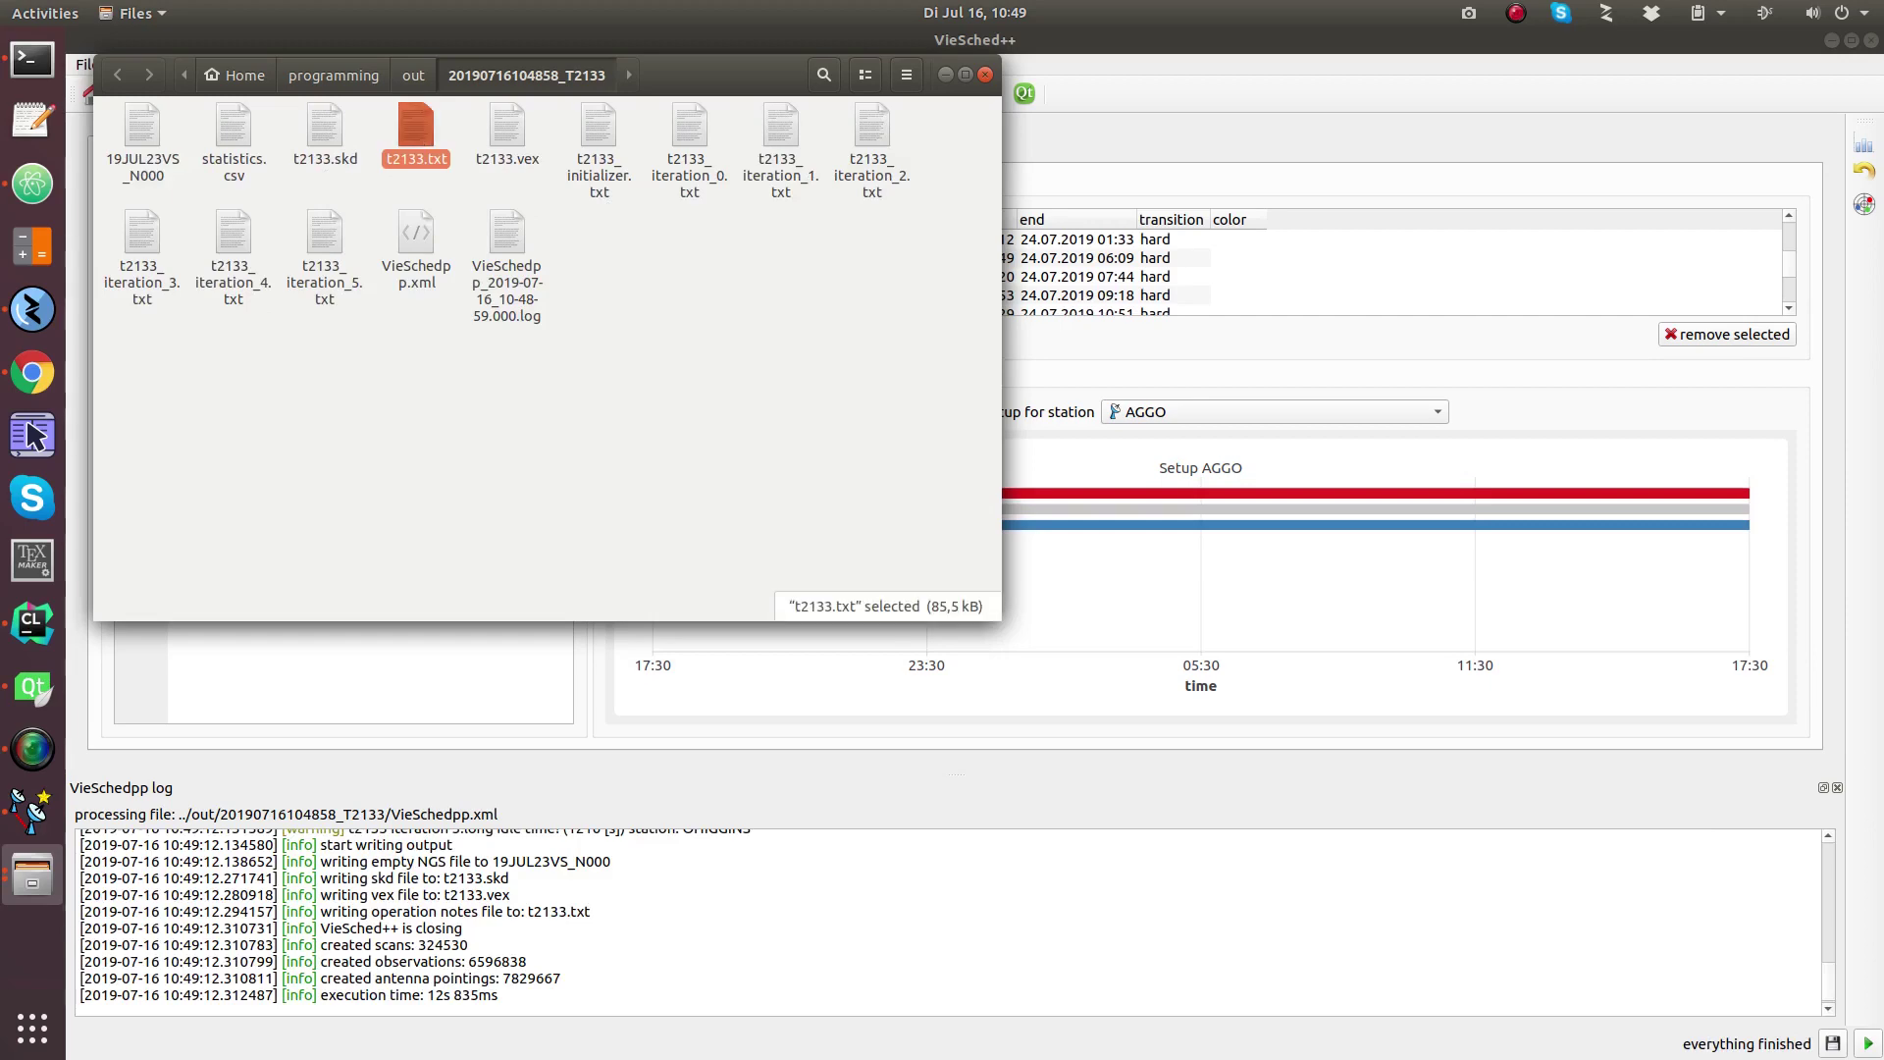
scroll(970, 369, down, 10)
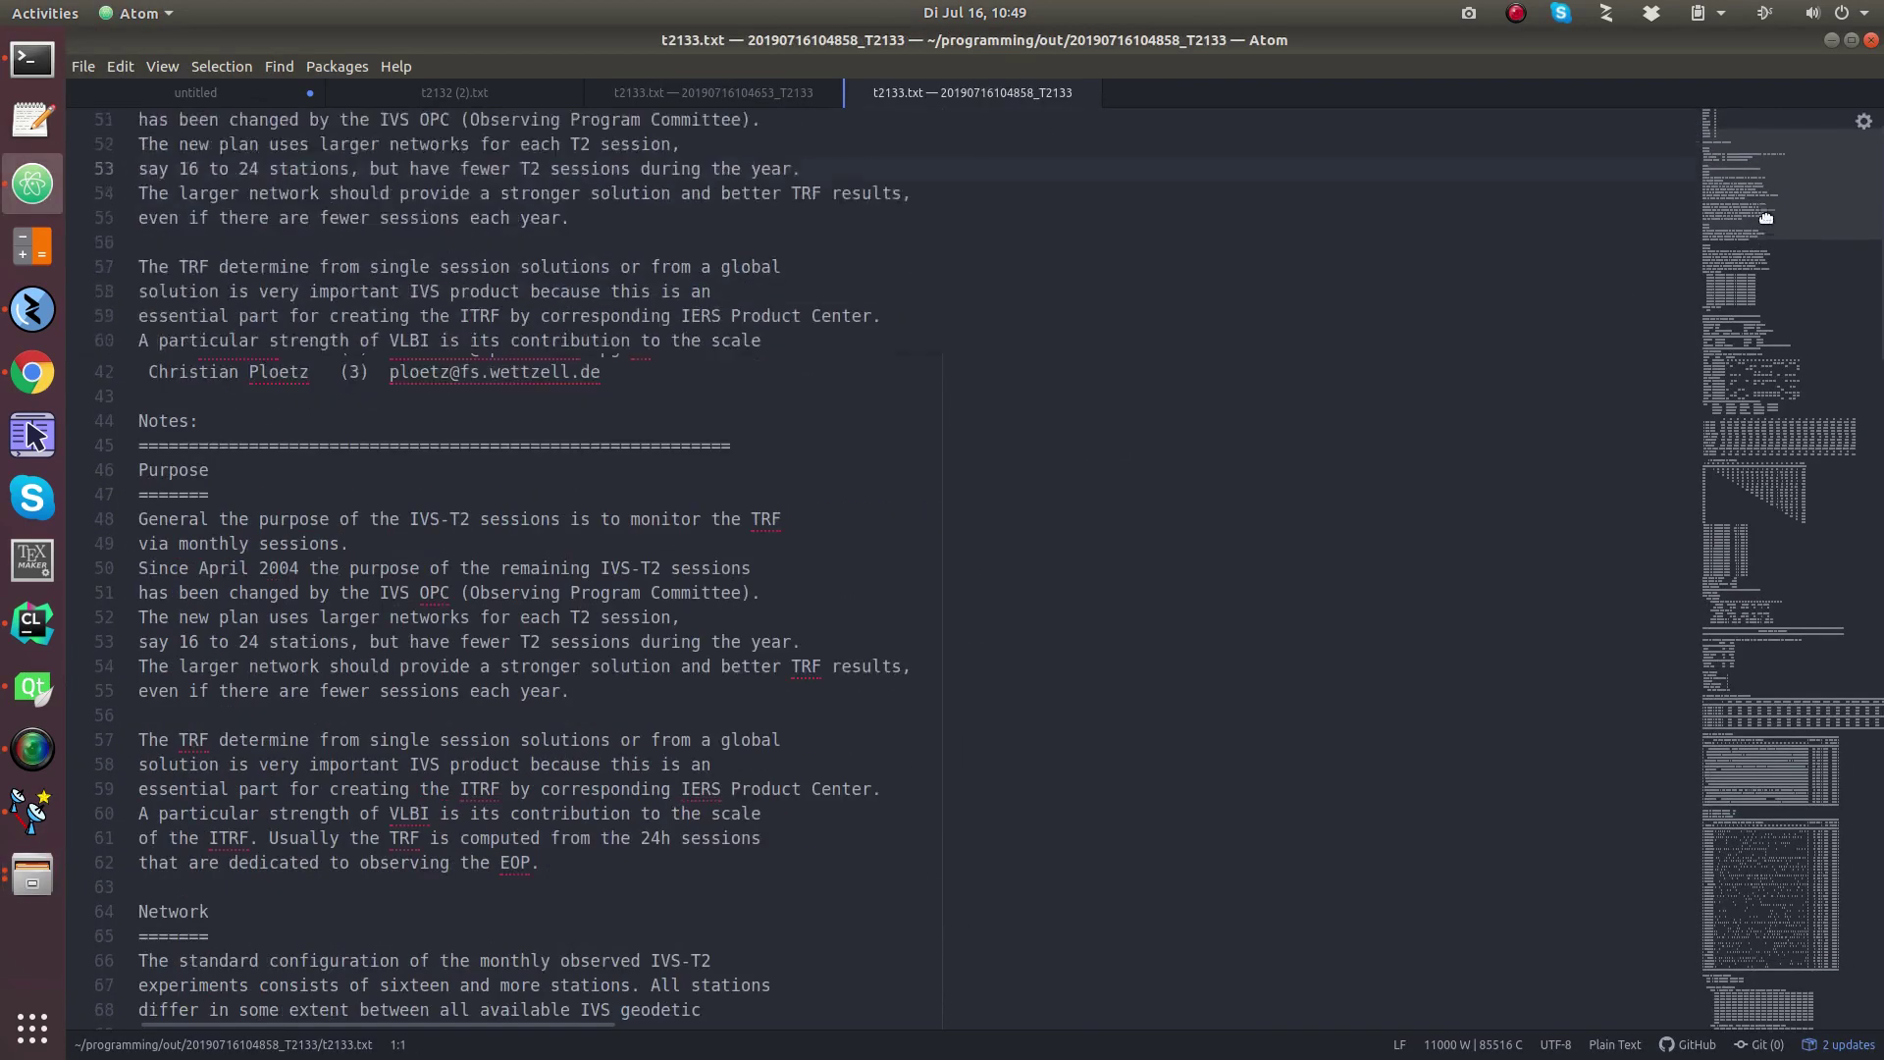
click(1776, 354)
scroll(1775, 354, down, 1)
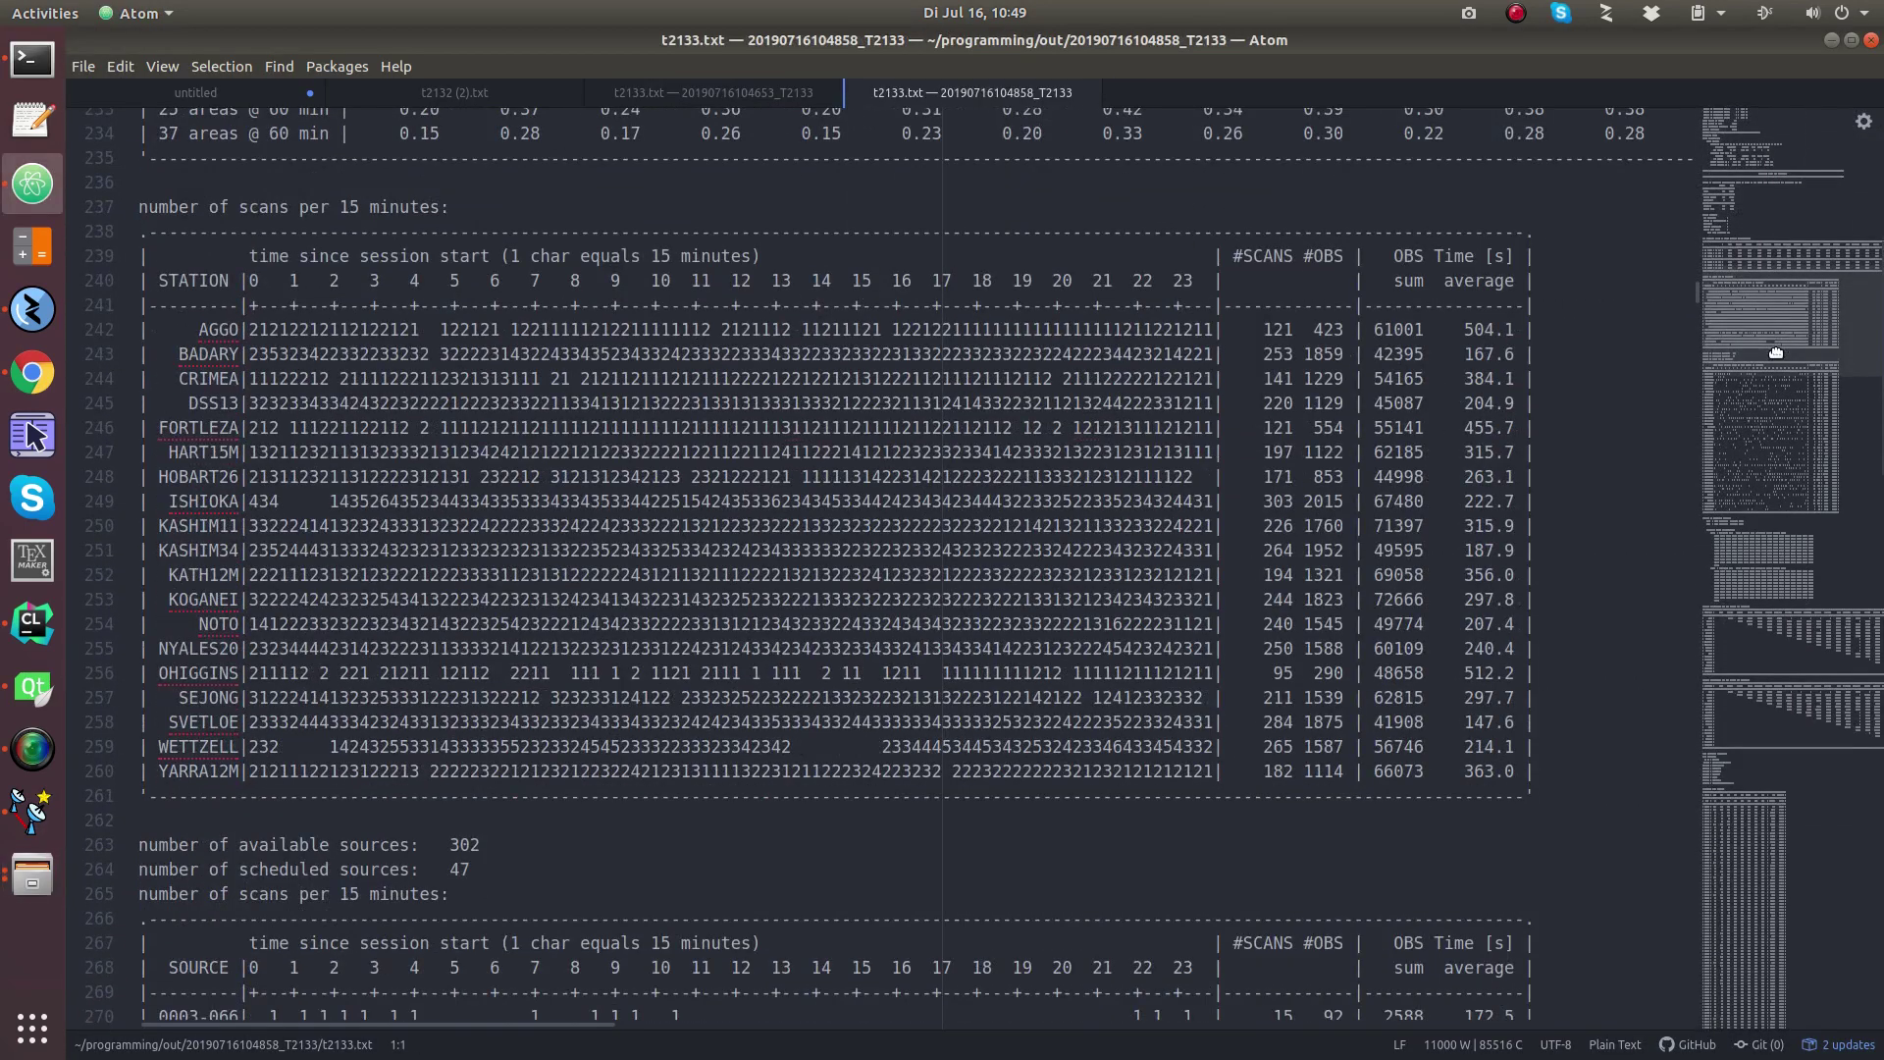
drag(169, 330, 1290, 333)
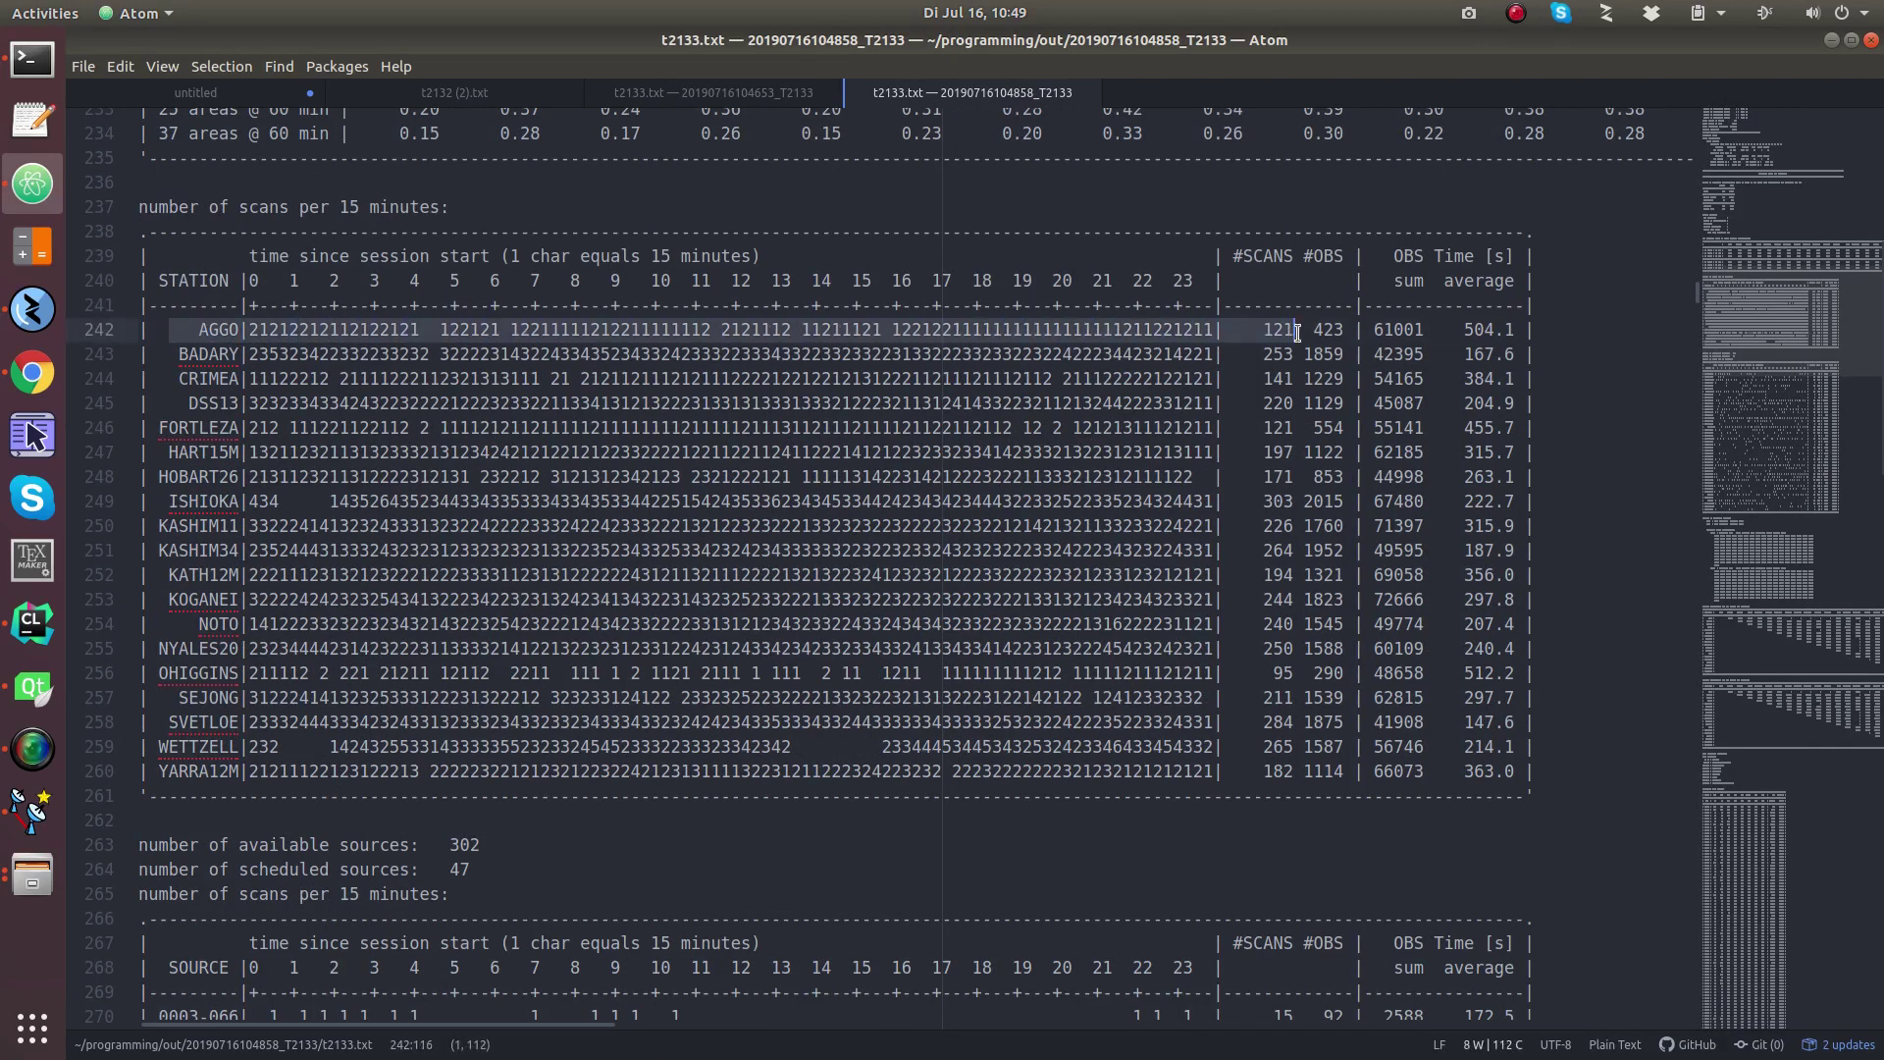
double_click(1288, 332)
click(1287, 332)
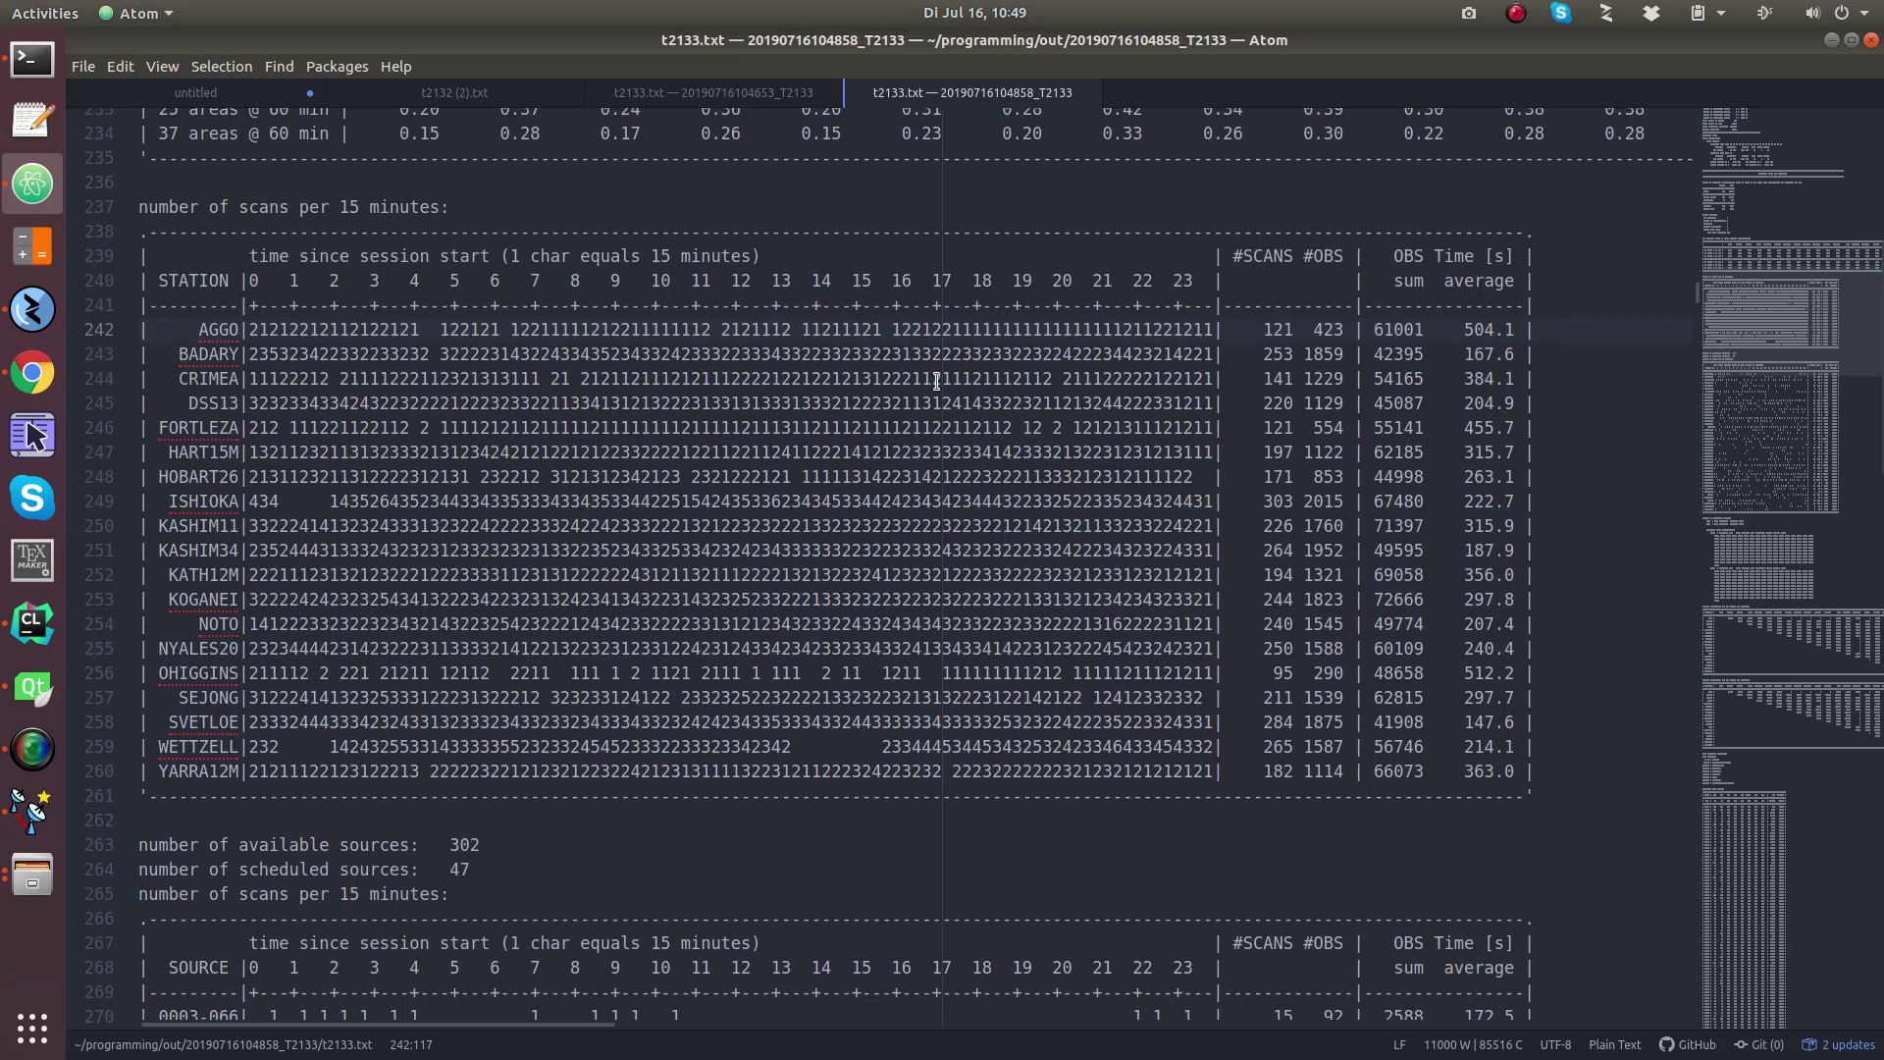
Switch to VieSched++ and look over the multi scheduling, station setup and weight factor pages.
click(49, 802)
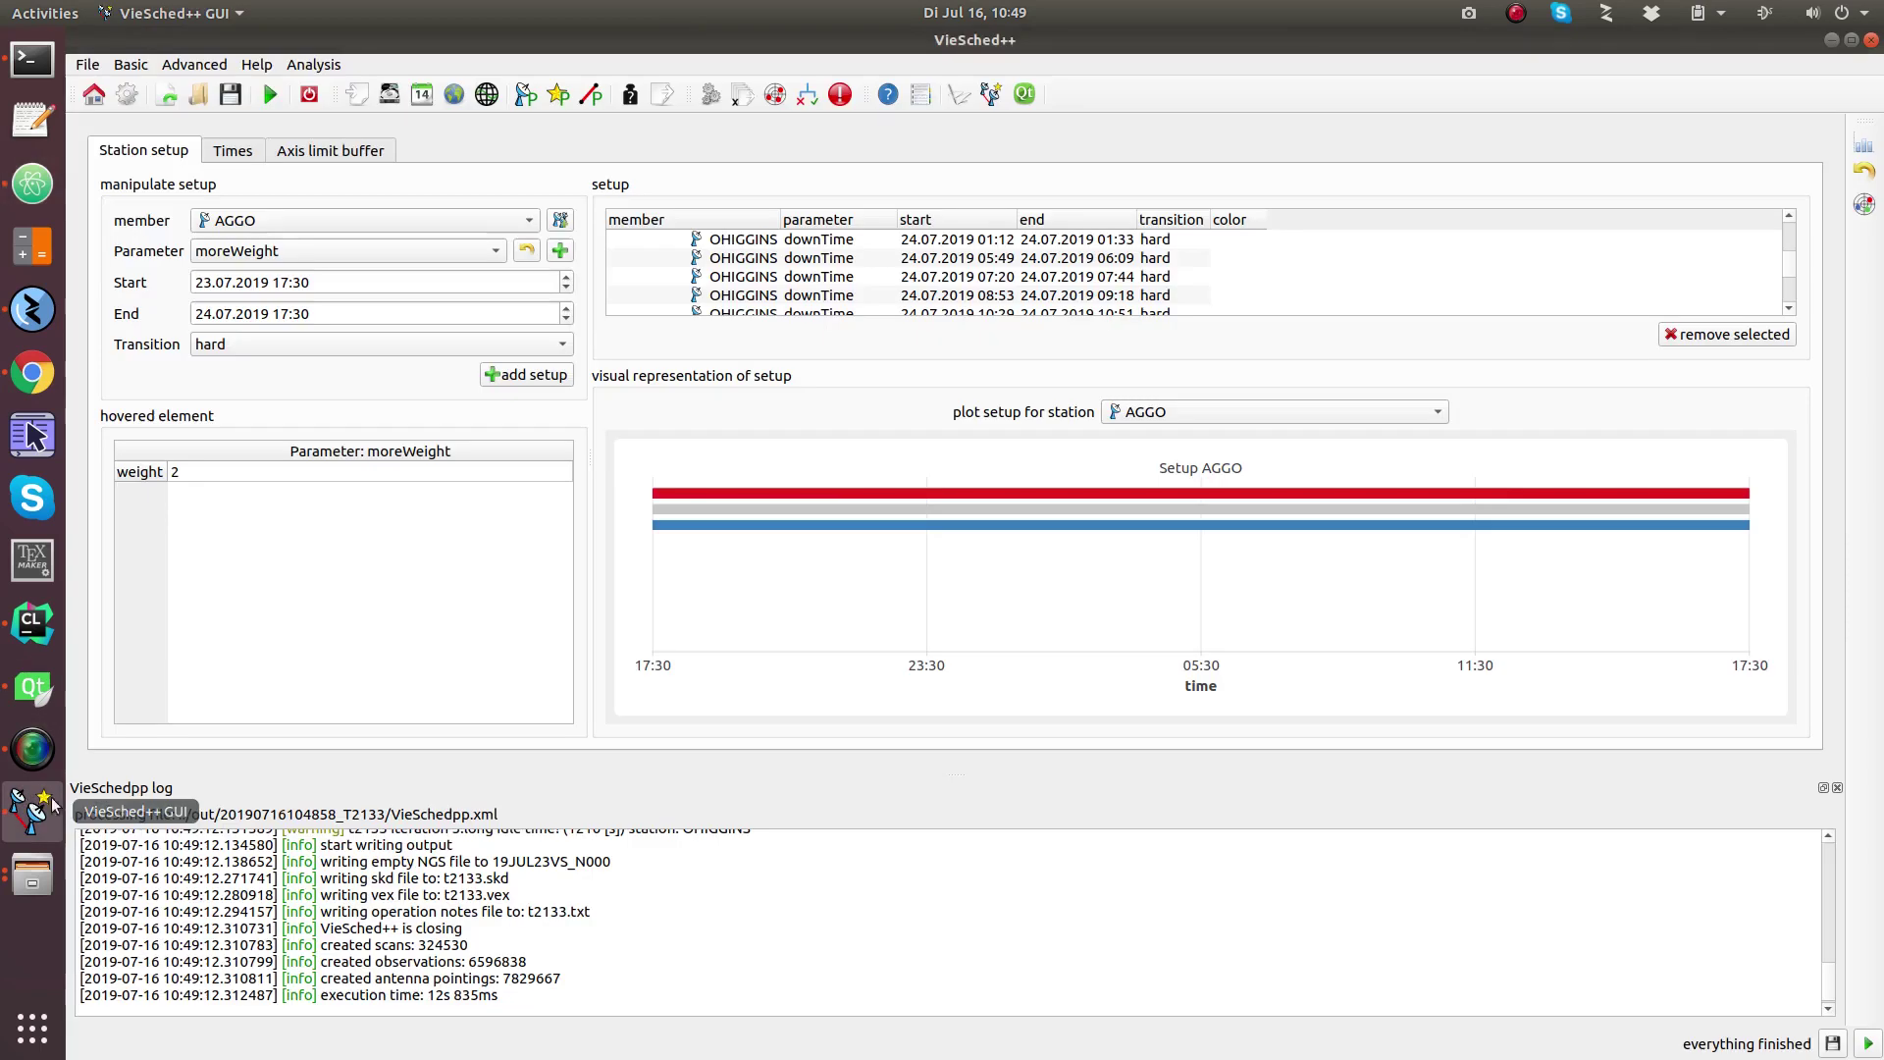
click(740, 95)
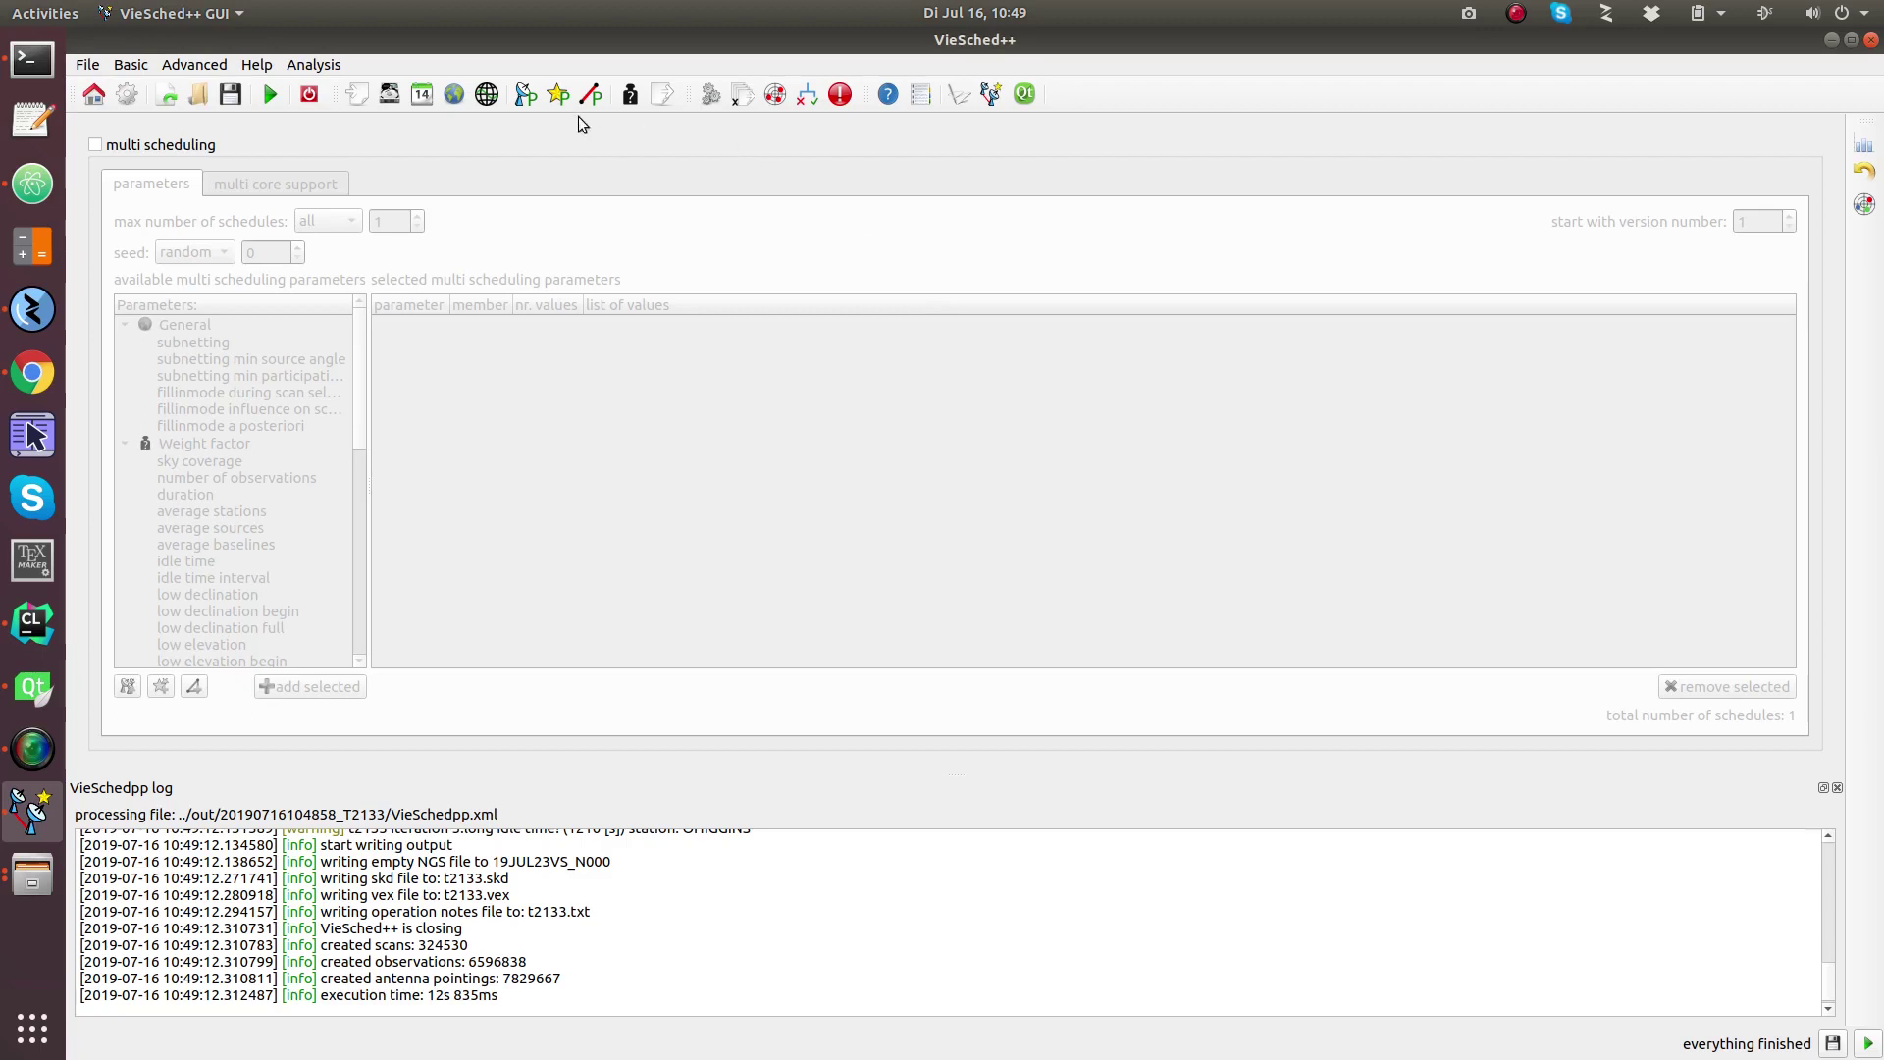
click(529, 98)
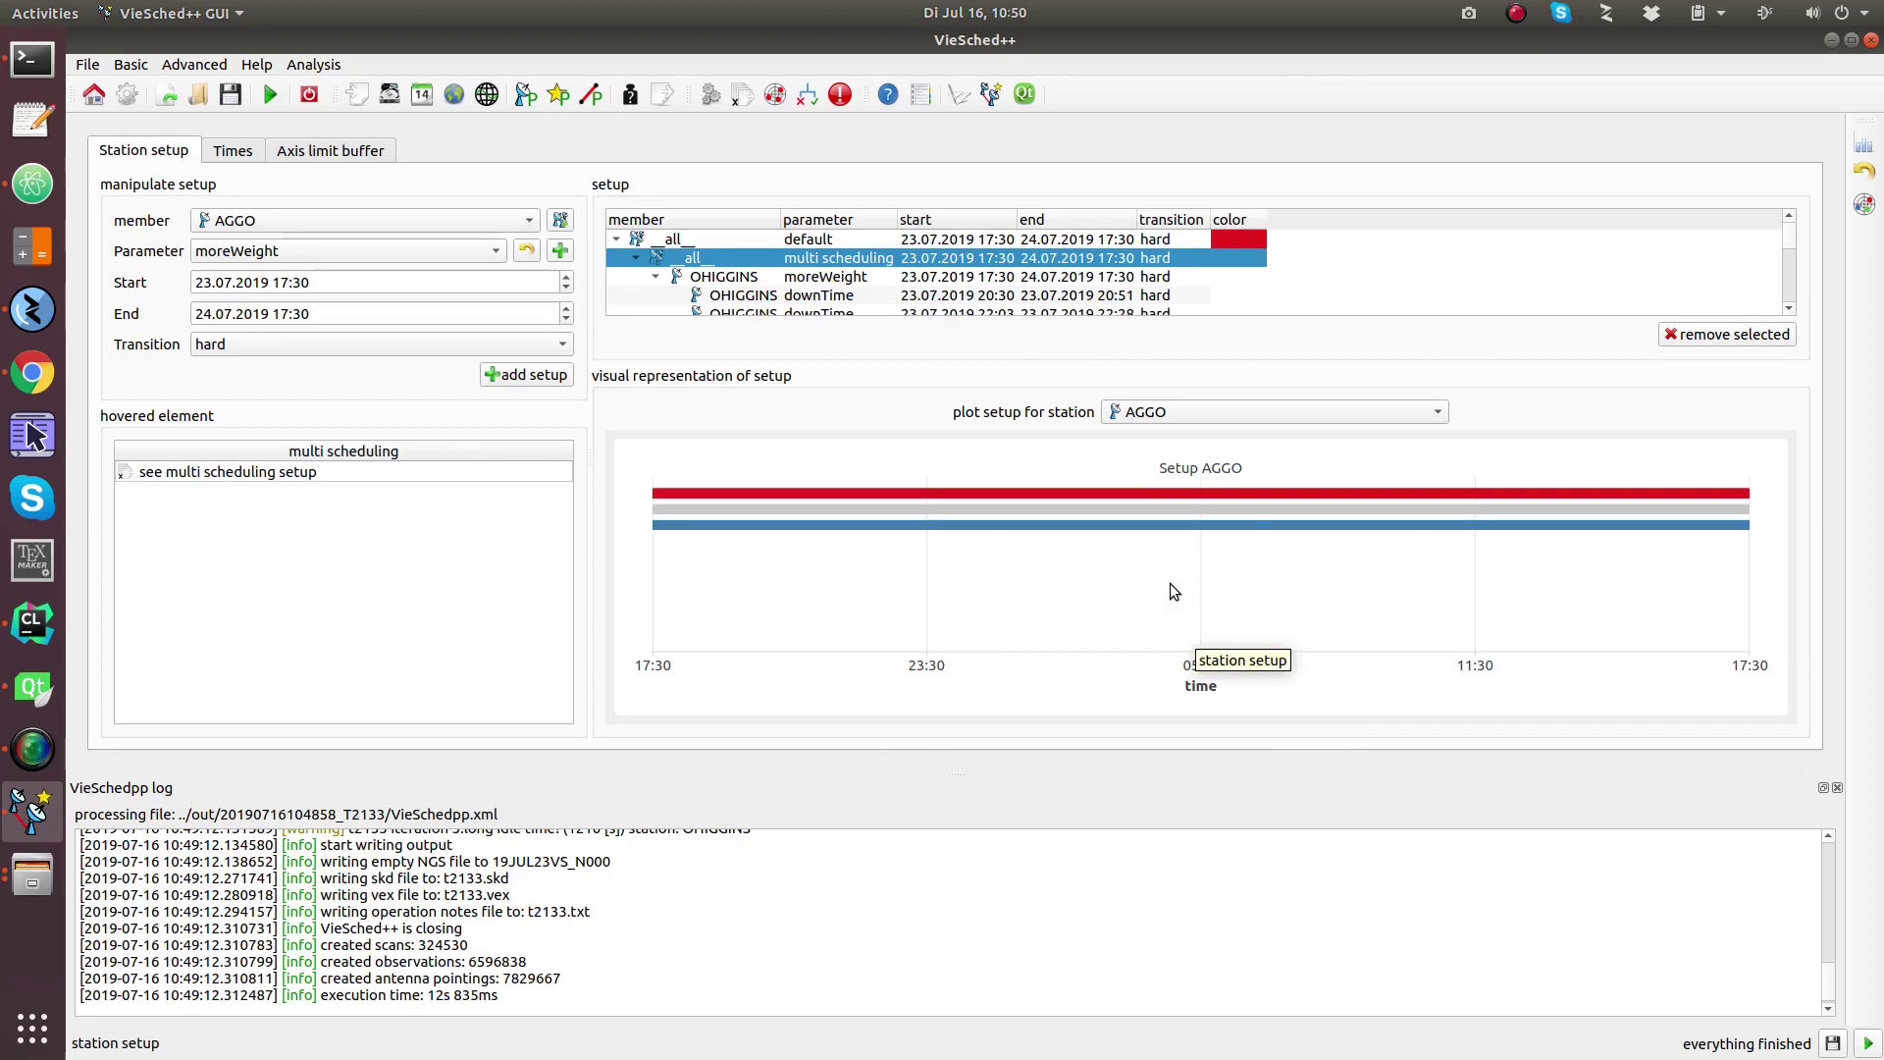
click(630, 94)
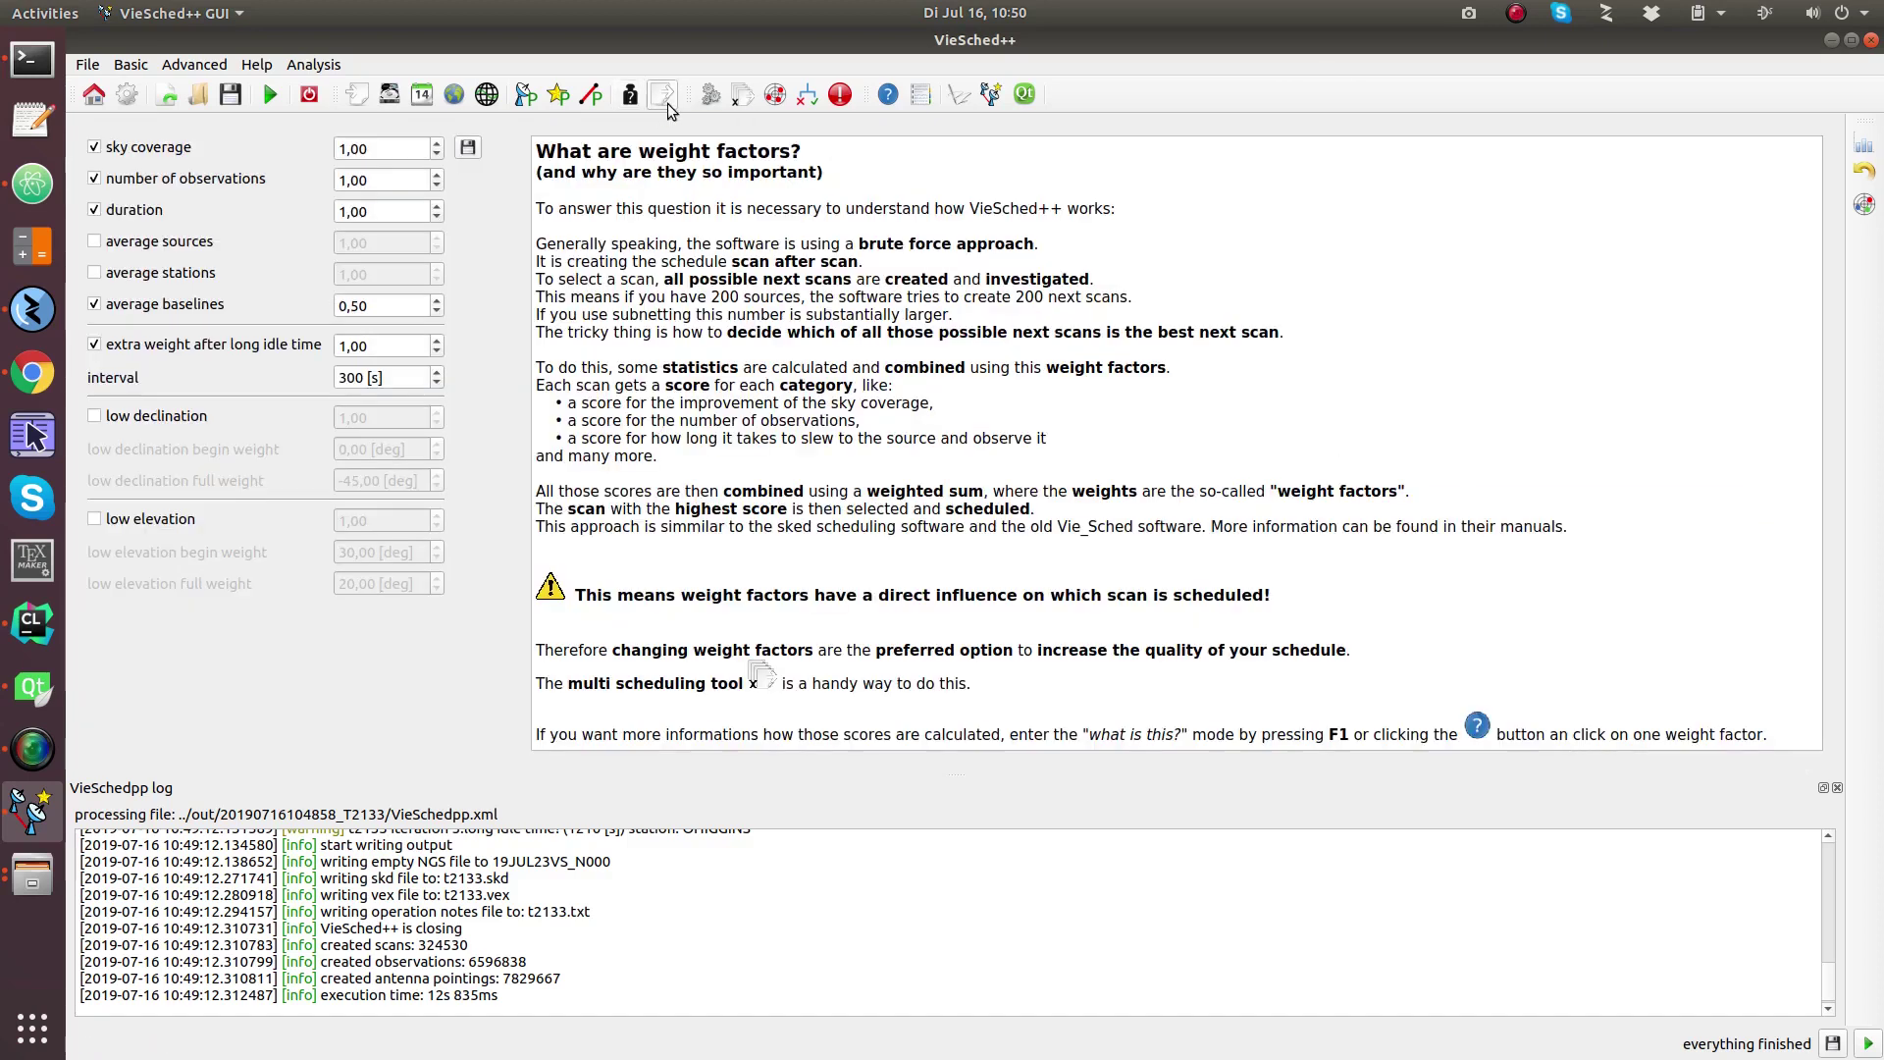
Enable multi scheduling and close the VieSchedpp log to enlarge the parameter lists.
click(710, 94)
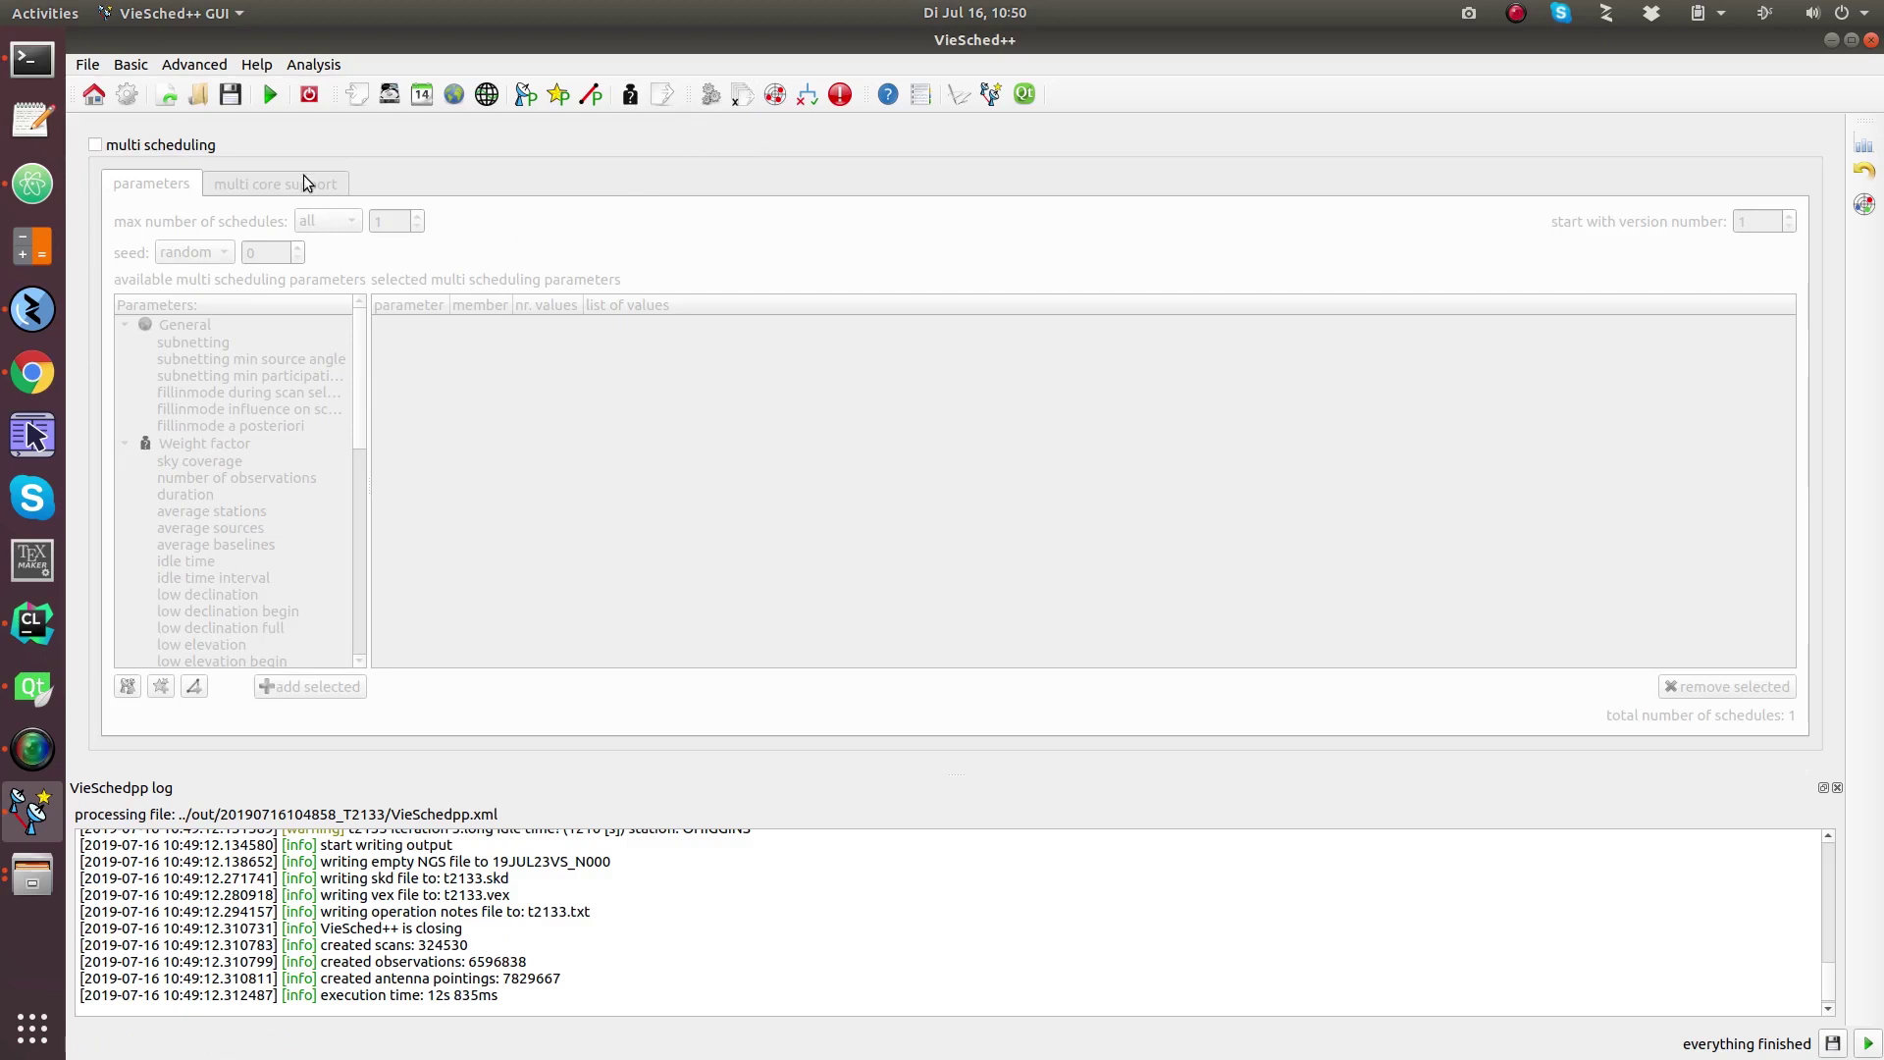
click(95, 145)
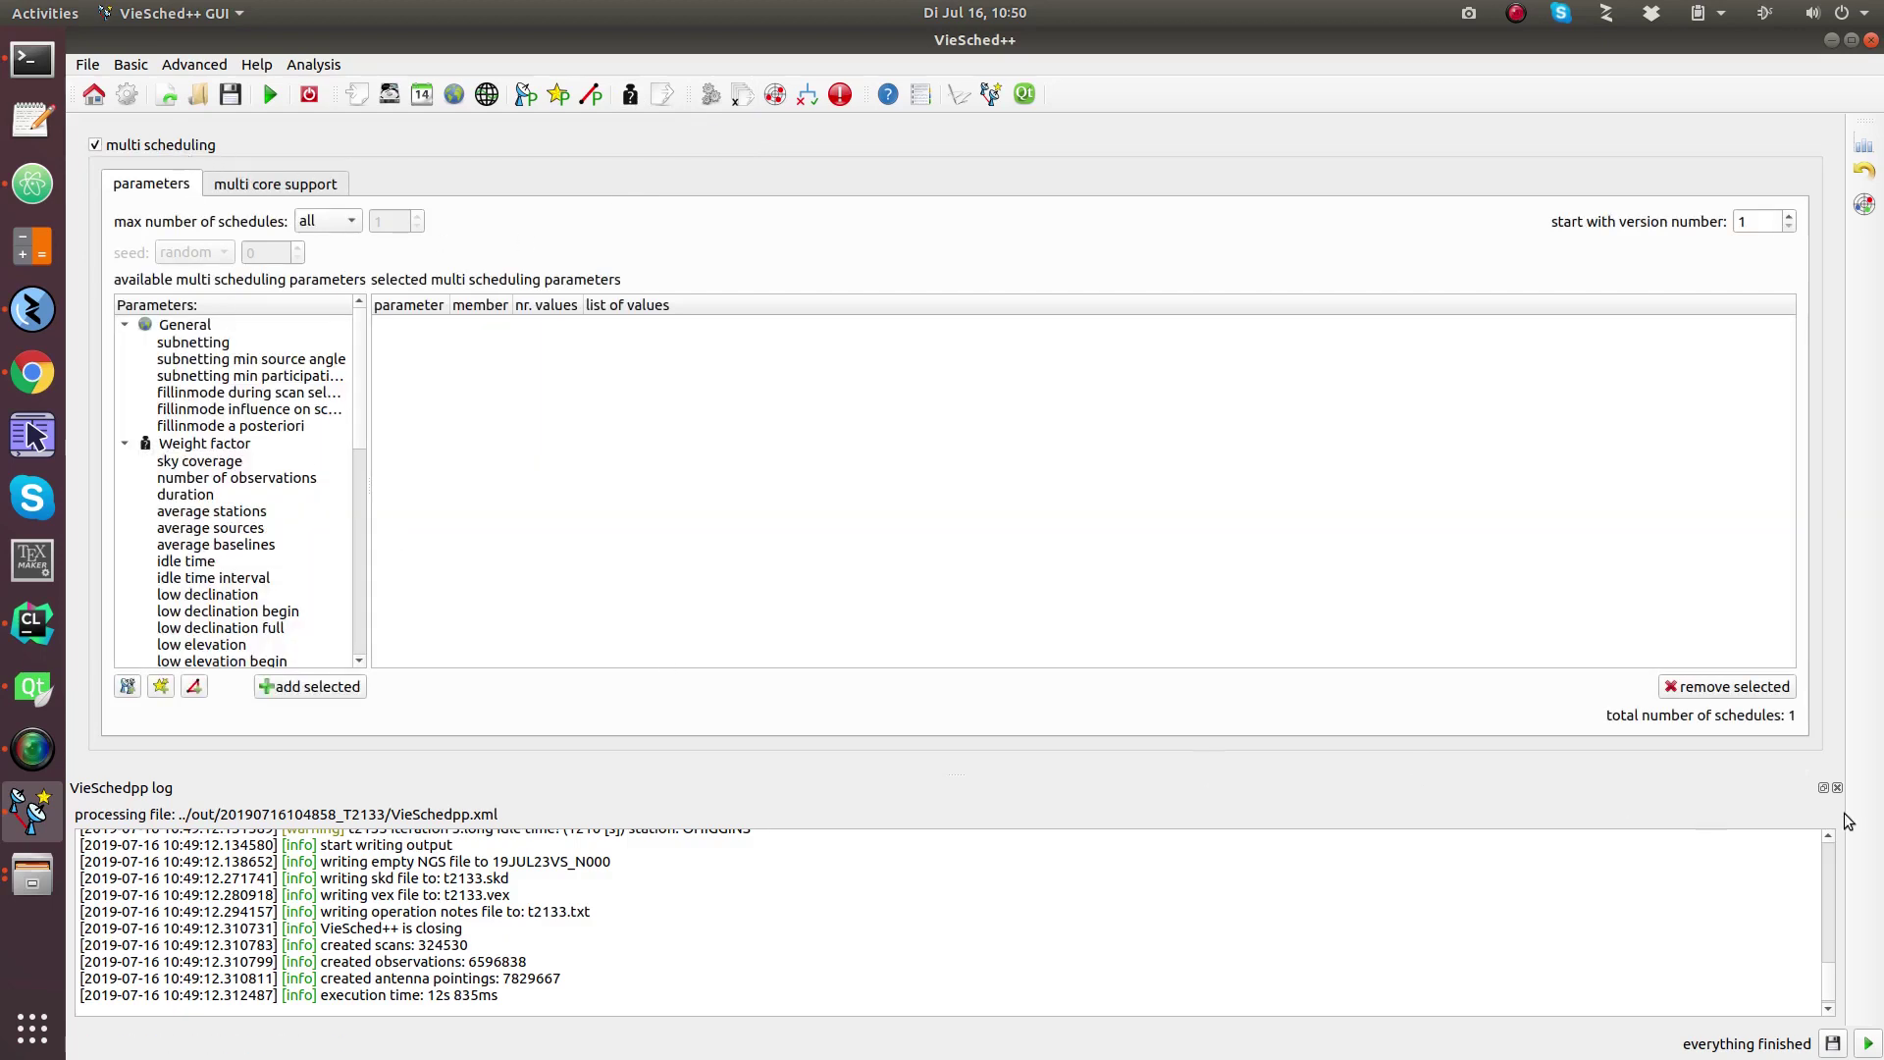
click(1837, 786)
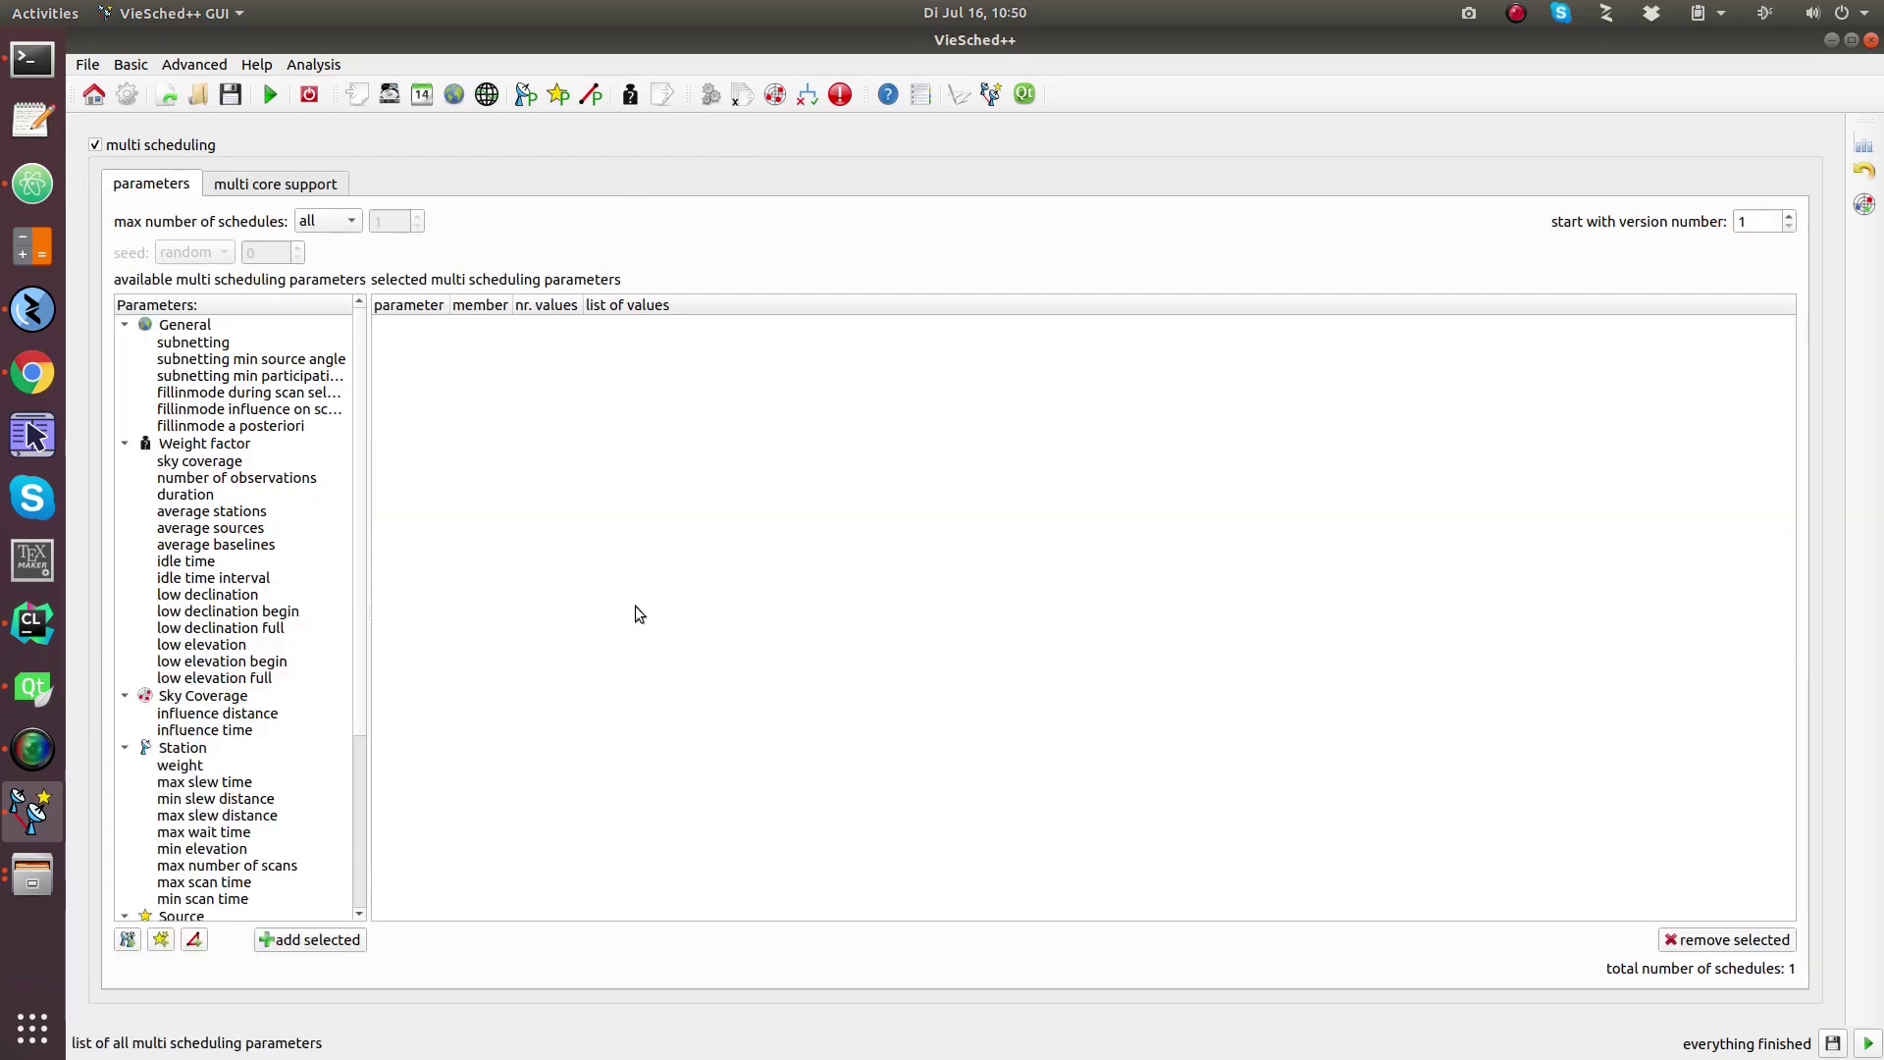
Add the sky coverage weight factor to multi scheduling with values generated from 0,33 to 1,00 in steps of 0,33.
click(226, 463)
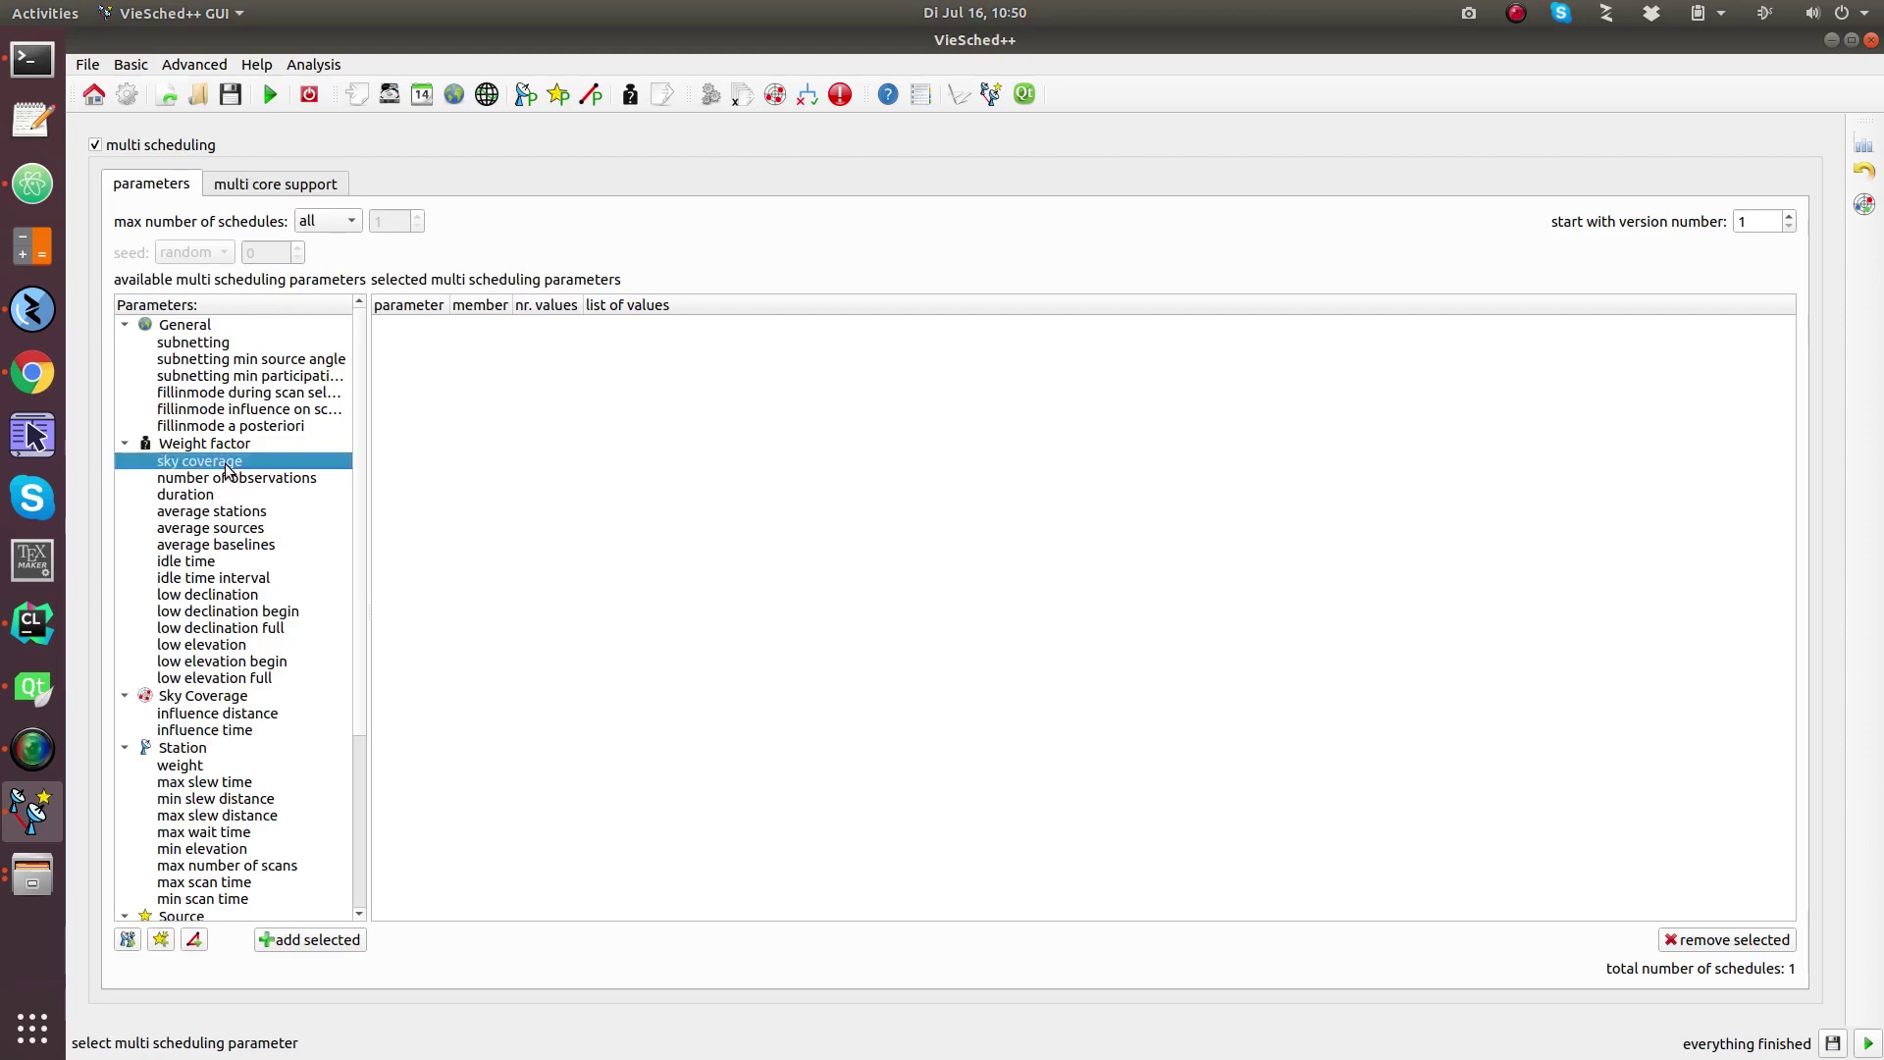
click(343, 946)
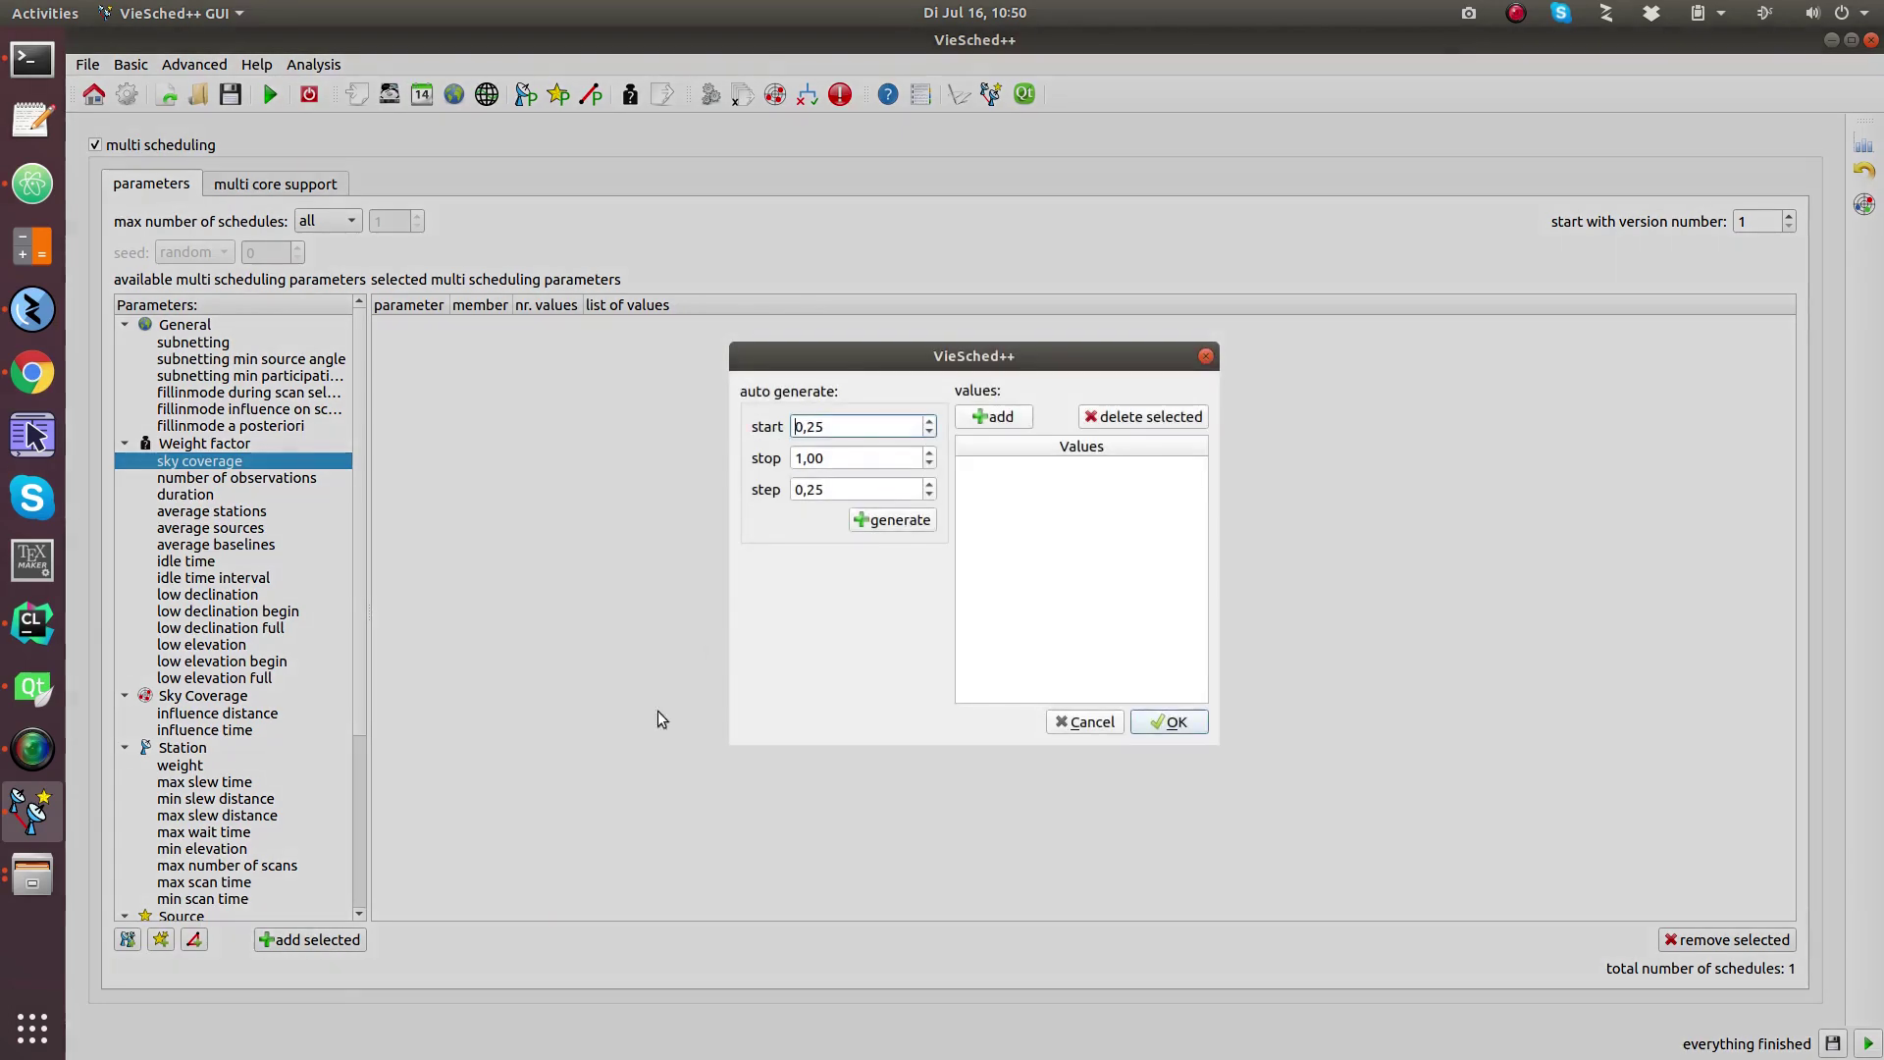
double_click(863, 422)
text(33)
double_click(864, 488)
text(33)
click(892, 520)
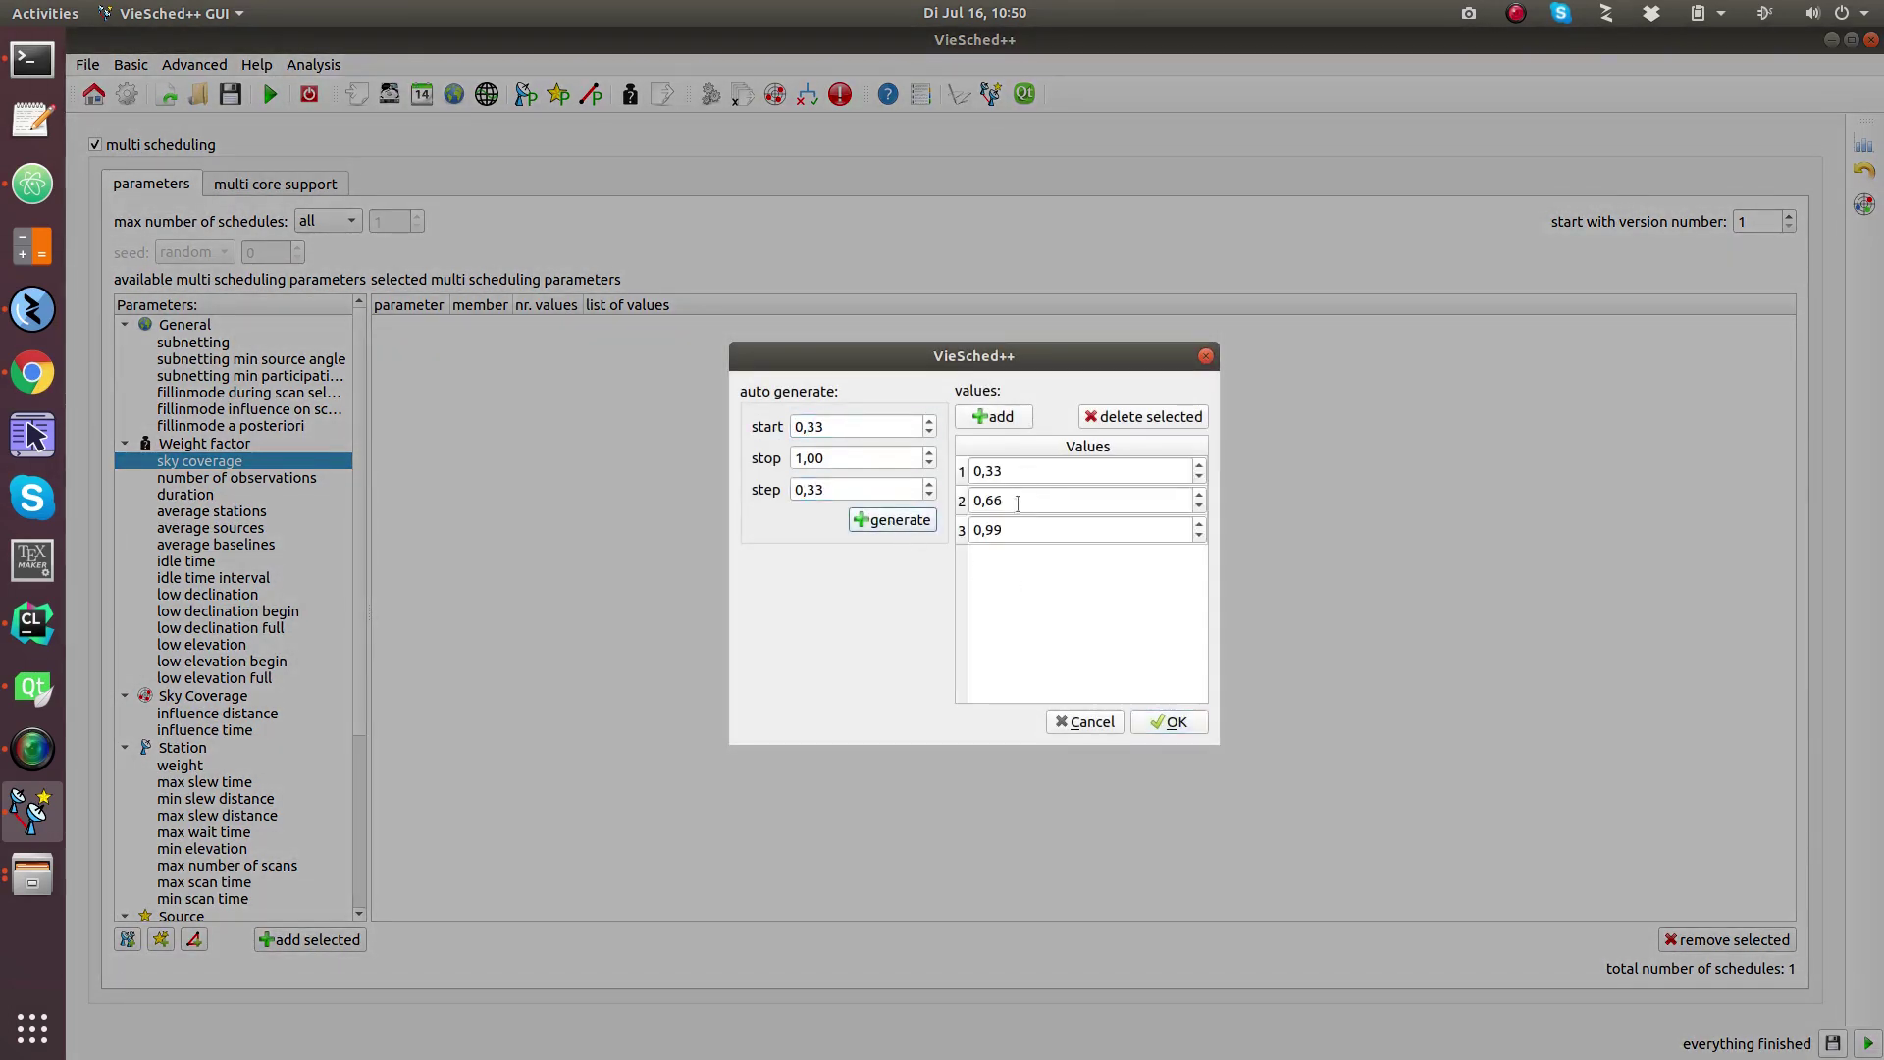
click(1173, 726)
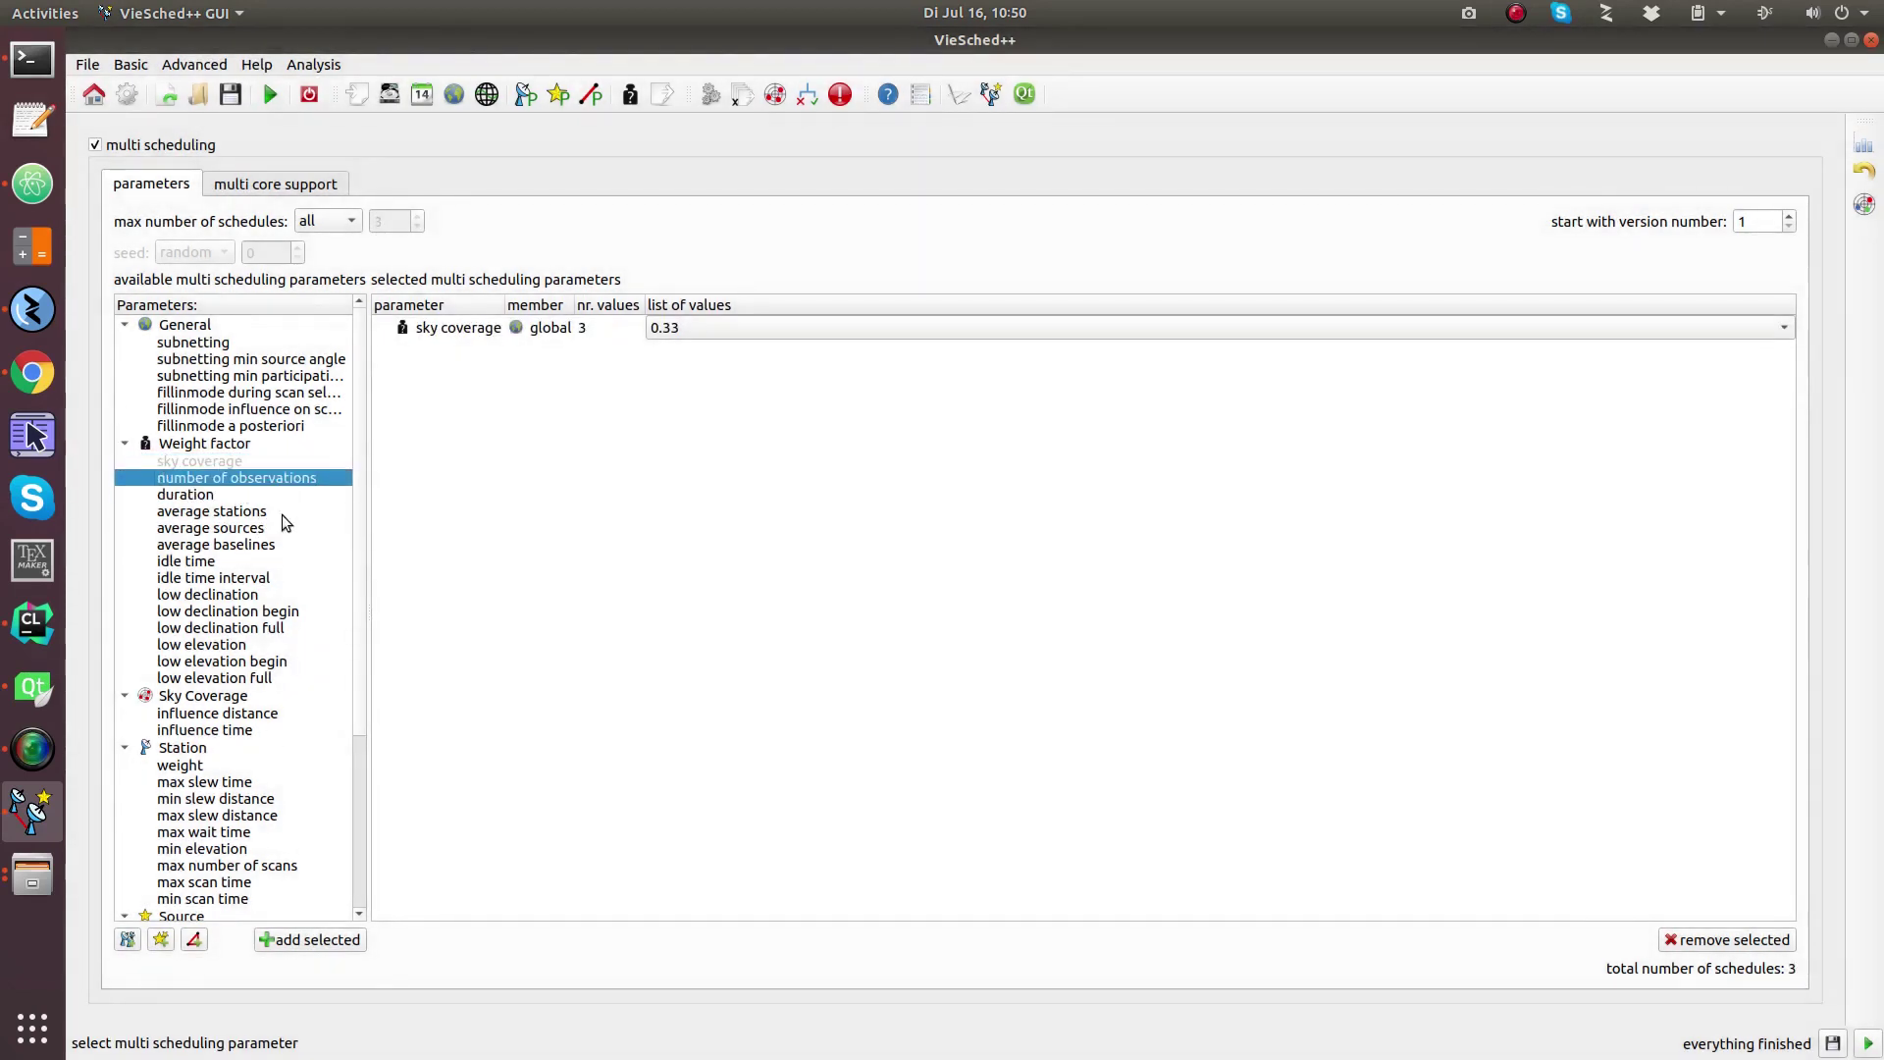
Add the number of observations weight factor with values generated from 0,33 to 1,00 in steps of 0,33.
click(304, 938)
double_click(814, 426)
text(33)
double_click(842, 487)
text(33)
click(892, 520)
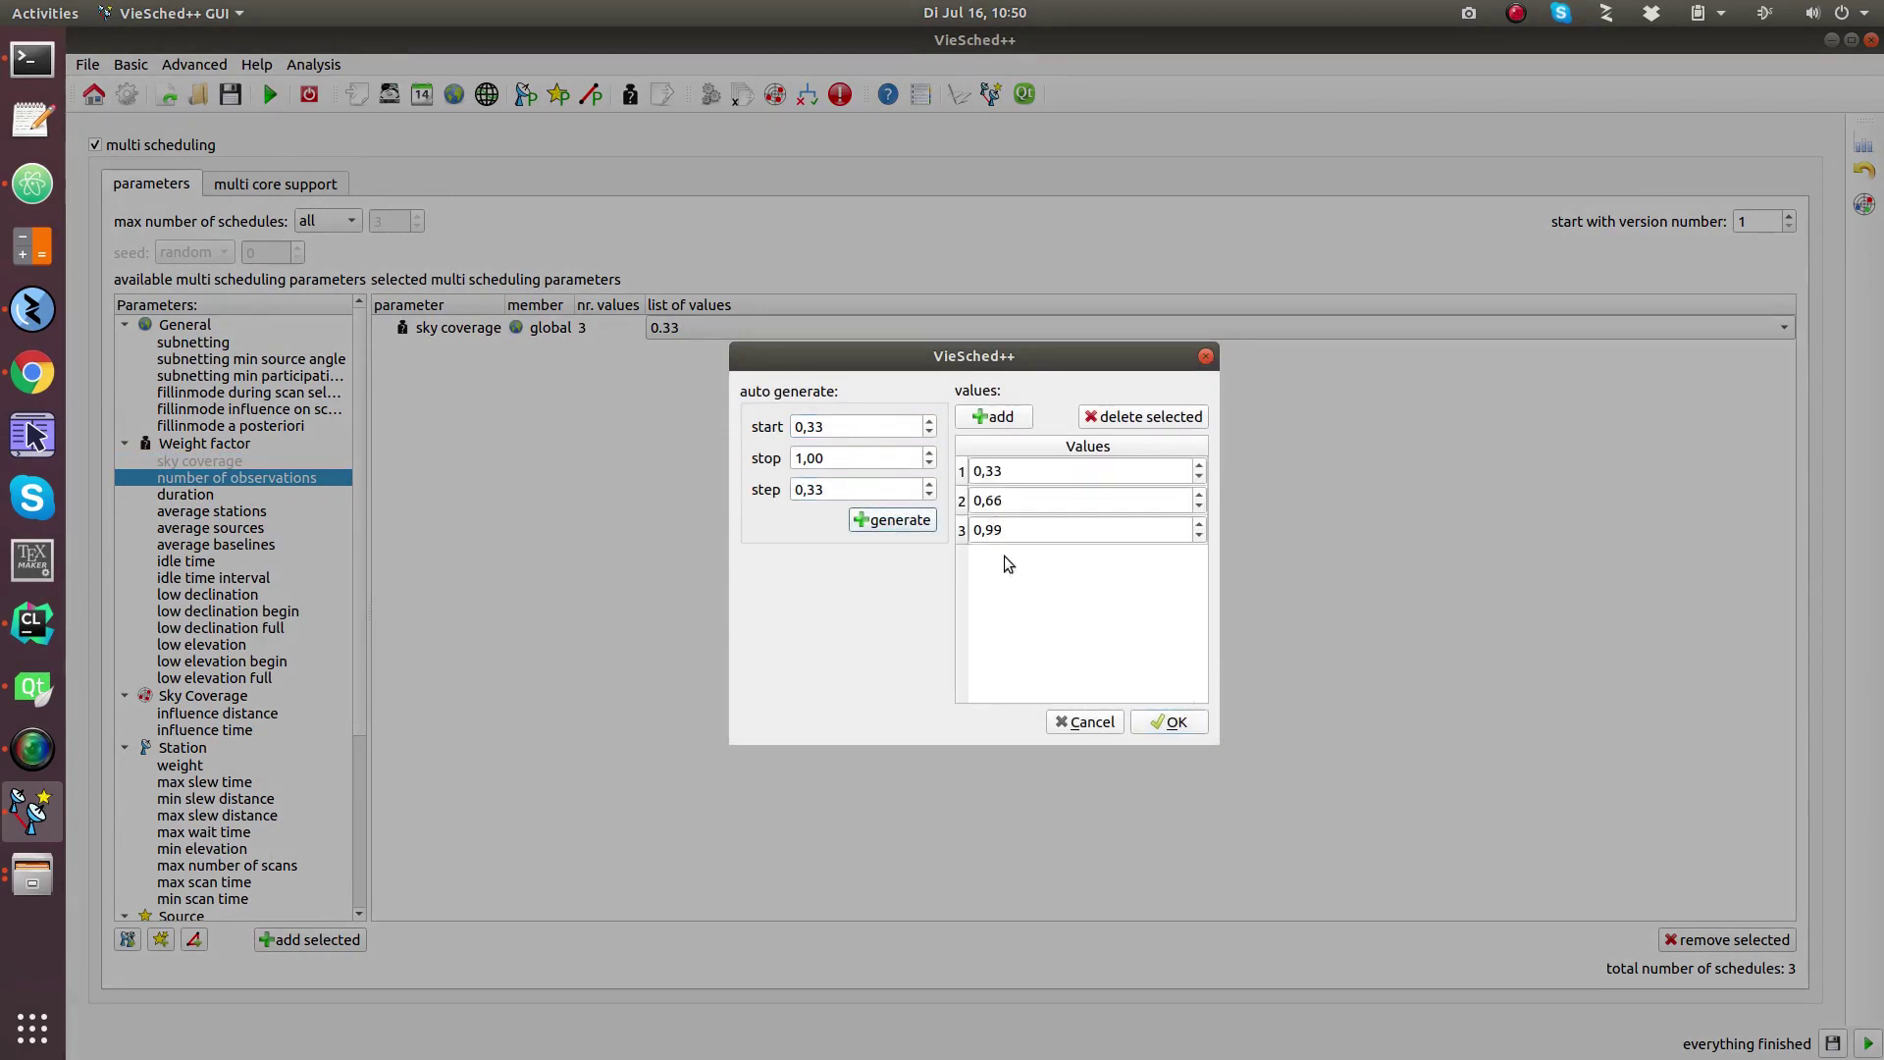
click(1171, 723)
Add the duration weight factor with values generated from 0,33 to 1,00 in steps of 0,33.
click(213, 494)
click(310, 939)
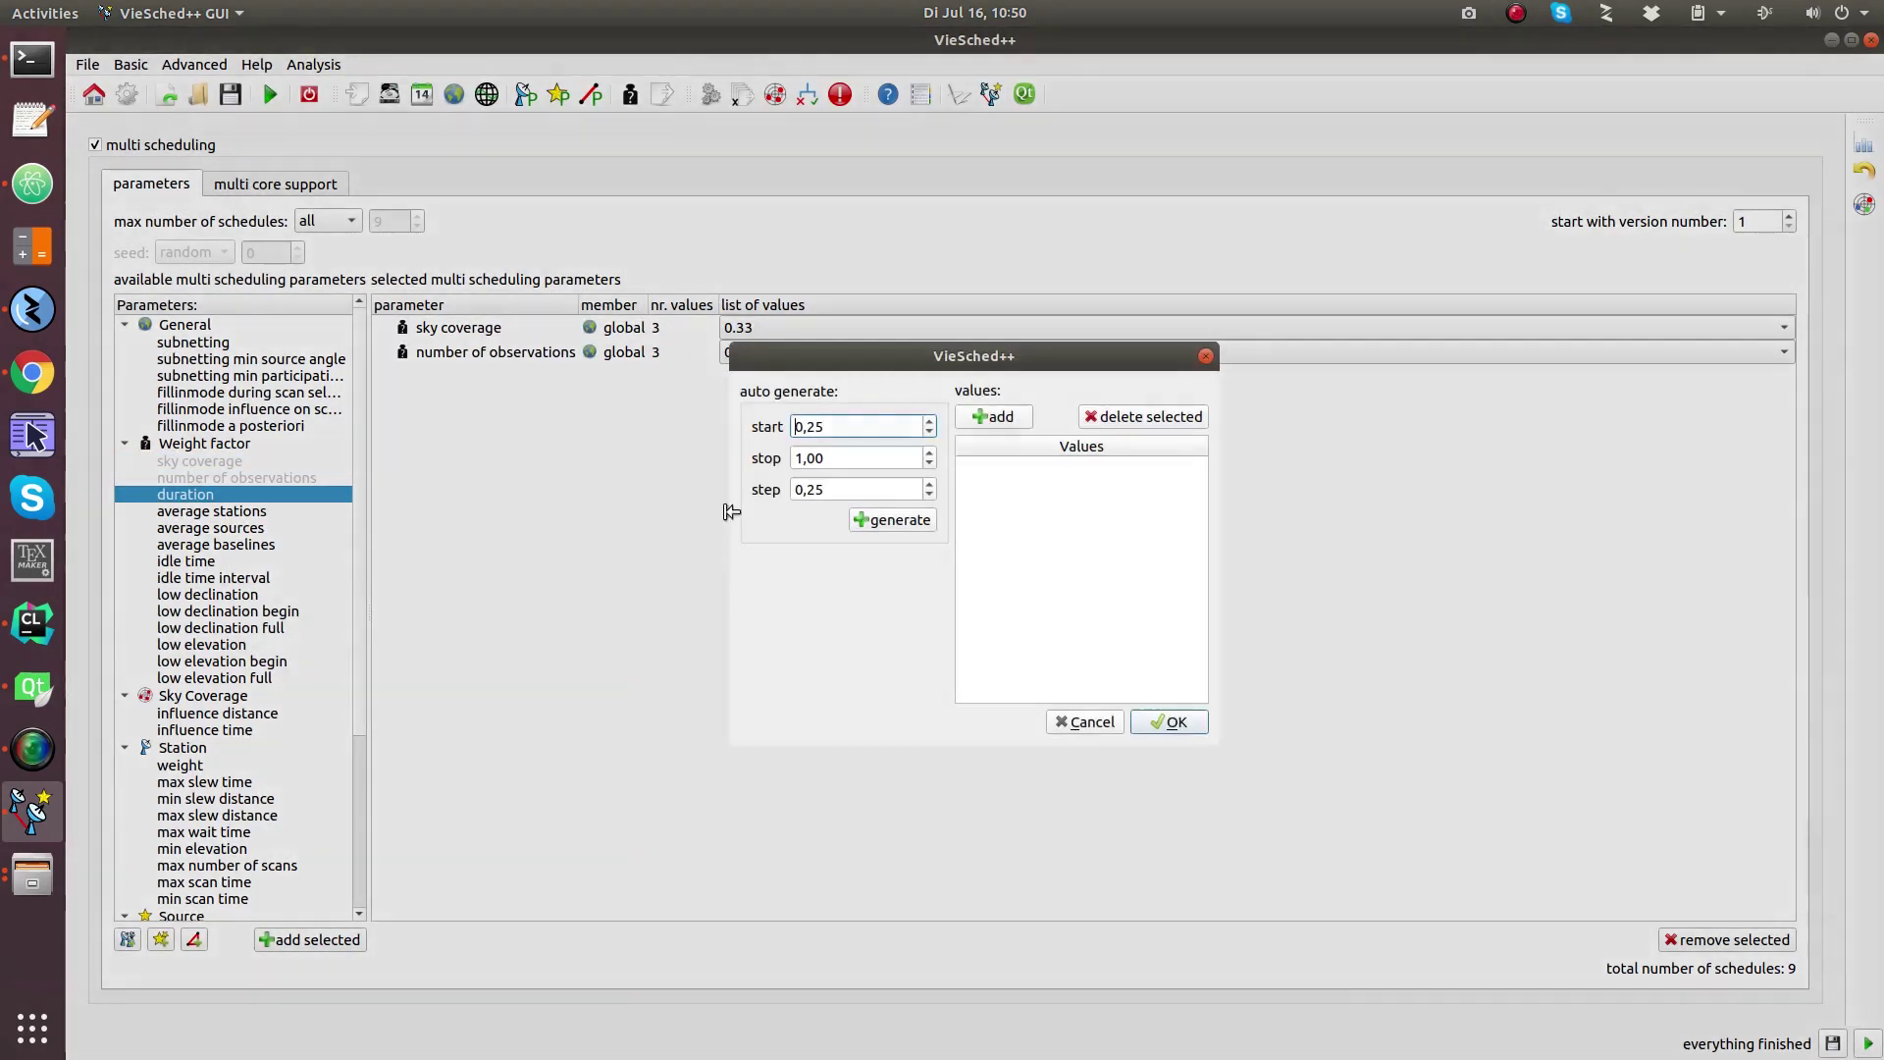
double_click(815, 426)
text(33)
double_click(814, 489)
text(33)
click(891, 520)
click(1170, 722)
Add the average baselines weight factor with three values generated from a start of 0,33.
click(274, 561)
click(275, 546)
click(311, 939)
double_click(816, 426)
text(33)
click(842, 491)
click(892, 520)
click(1168, 723)
Add the idle time weight factor with values generated from 0,33 to 1,00 in steps of 0,33.
click(228, 564)
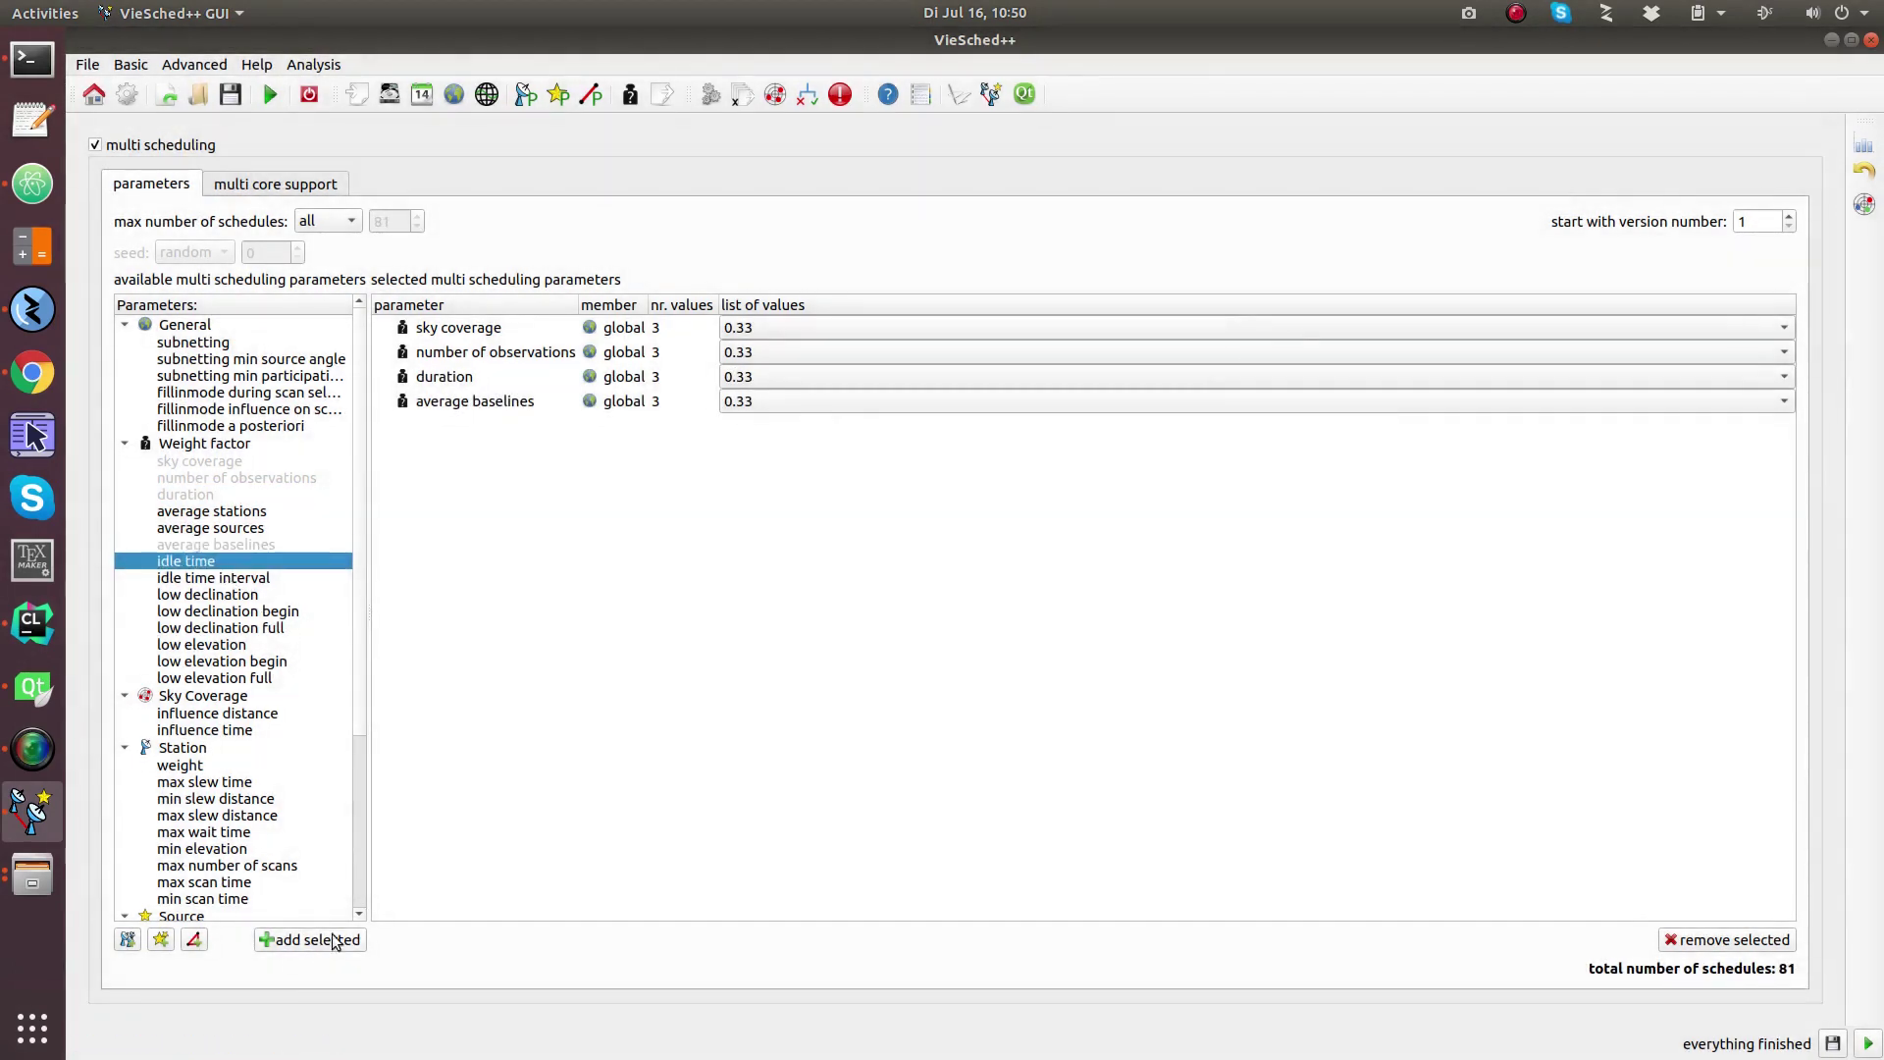
click(310, 939)
double_click(816, 426)
text(33)
double_click(862, 488)
text(33)
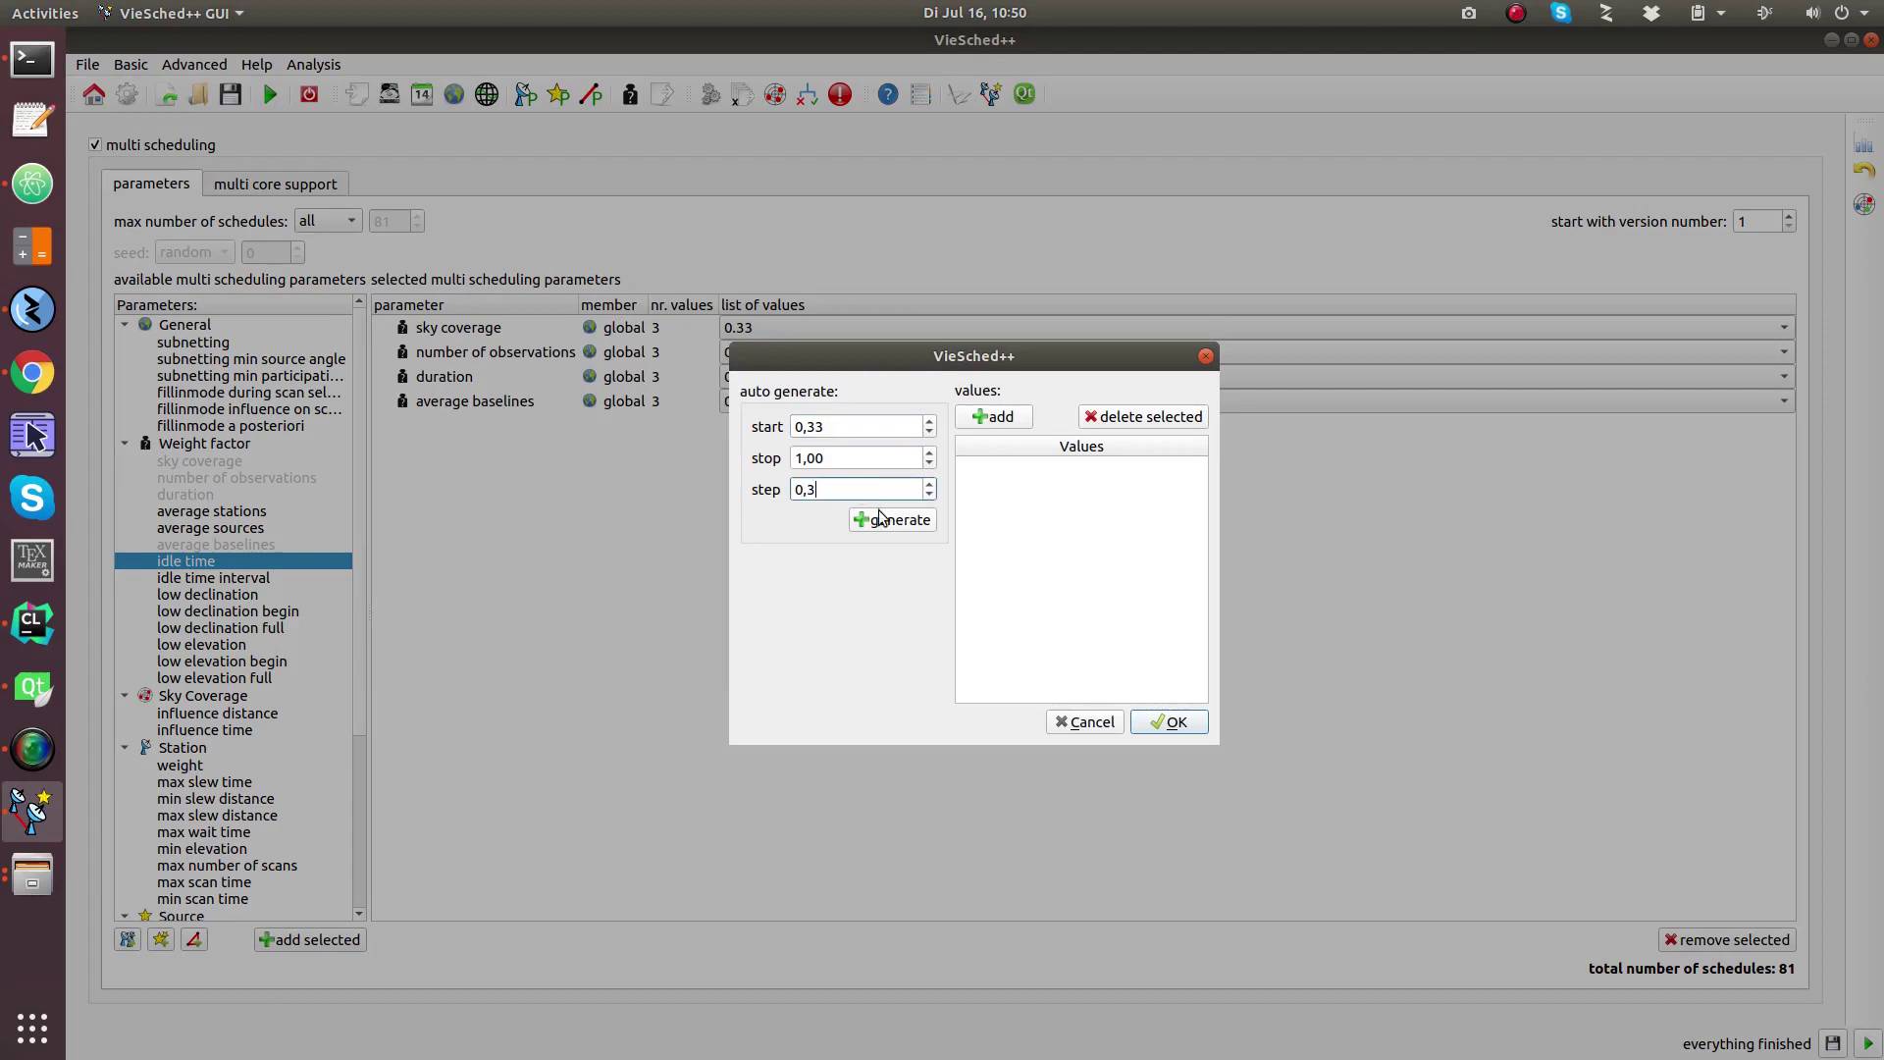
click(892, 520)
click(1173, 724)
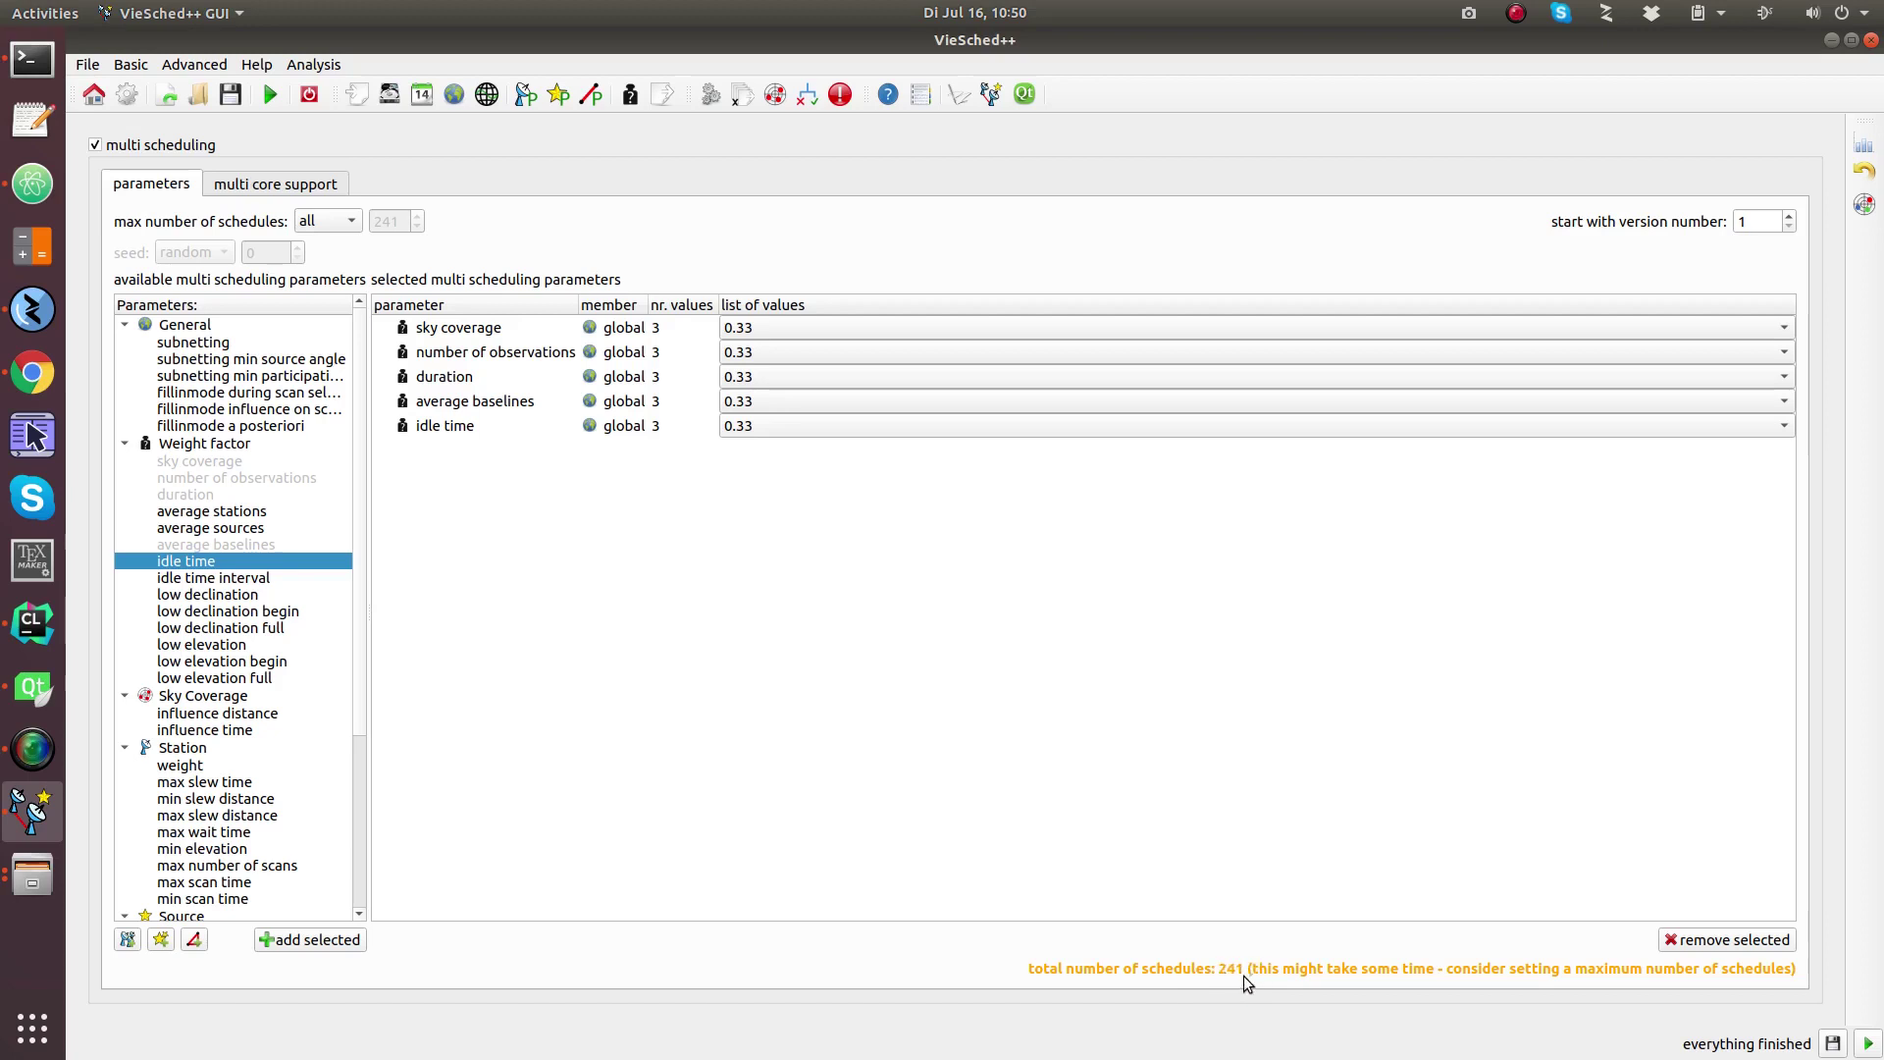
Start the scheduler with the multi scheduling parameters, saving the XML file, and terminate the run early.
click(808, 332)
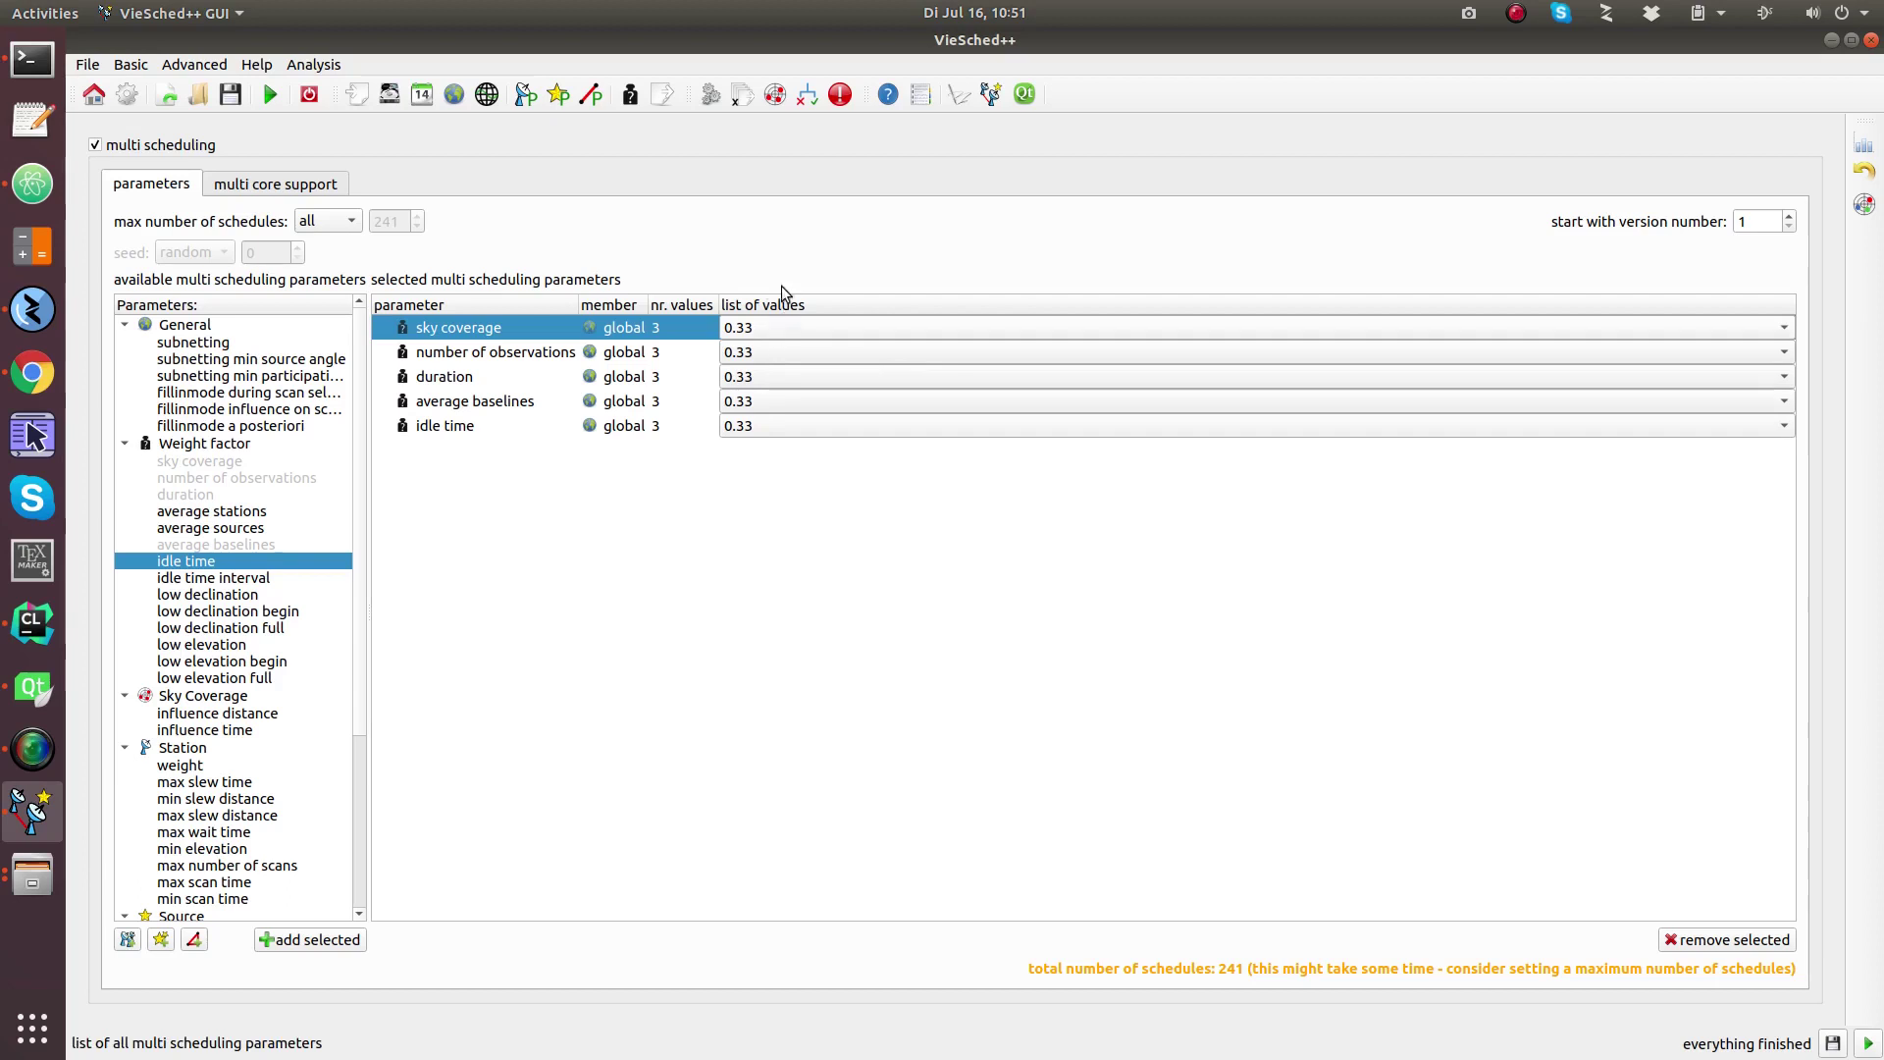
click(1867, 1043)
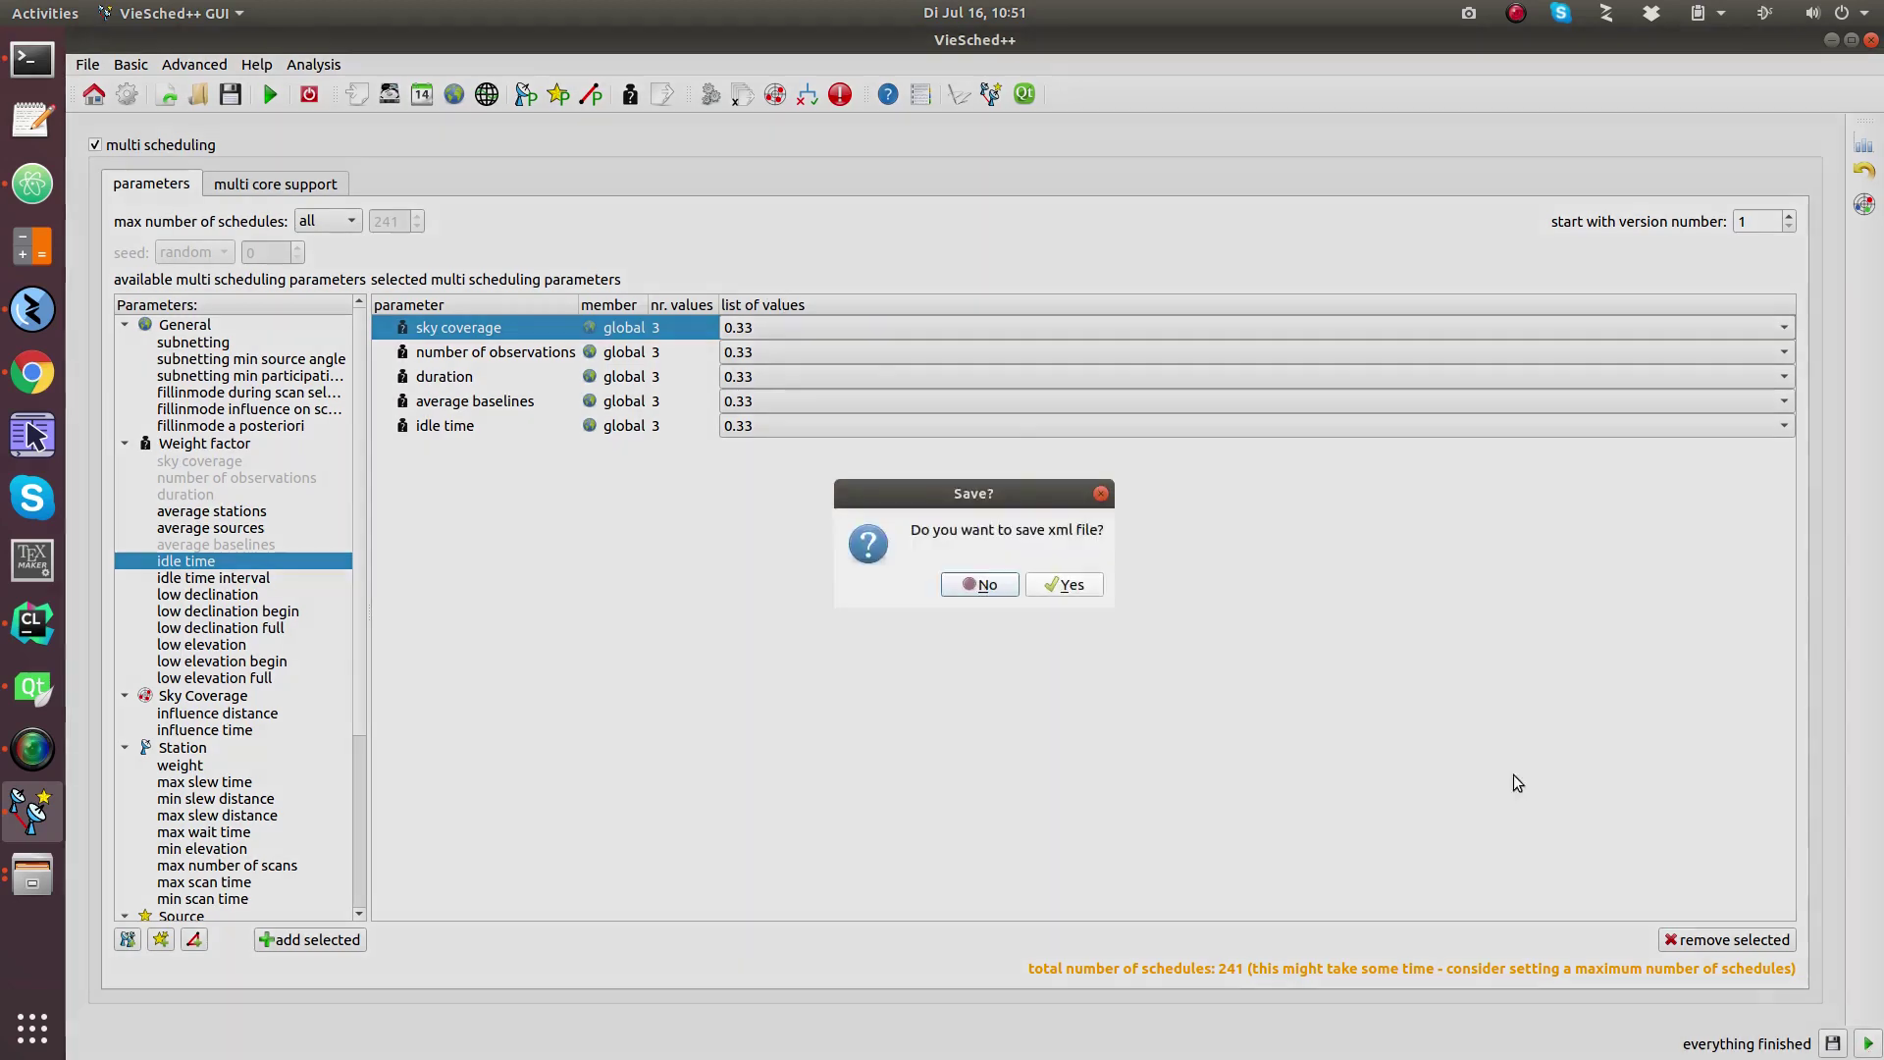
click(1066, 585)
click(1128, 587)
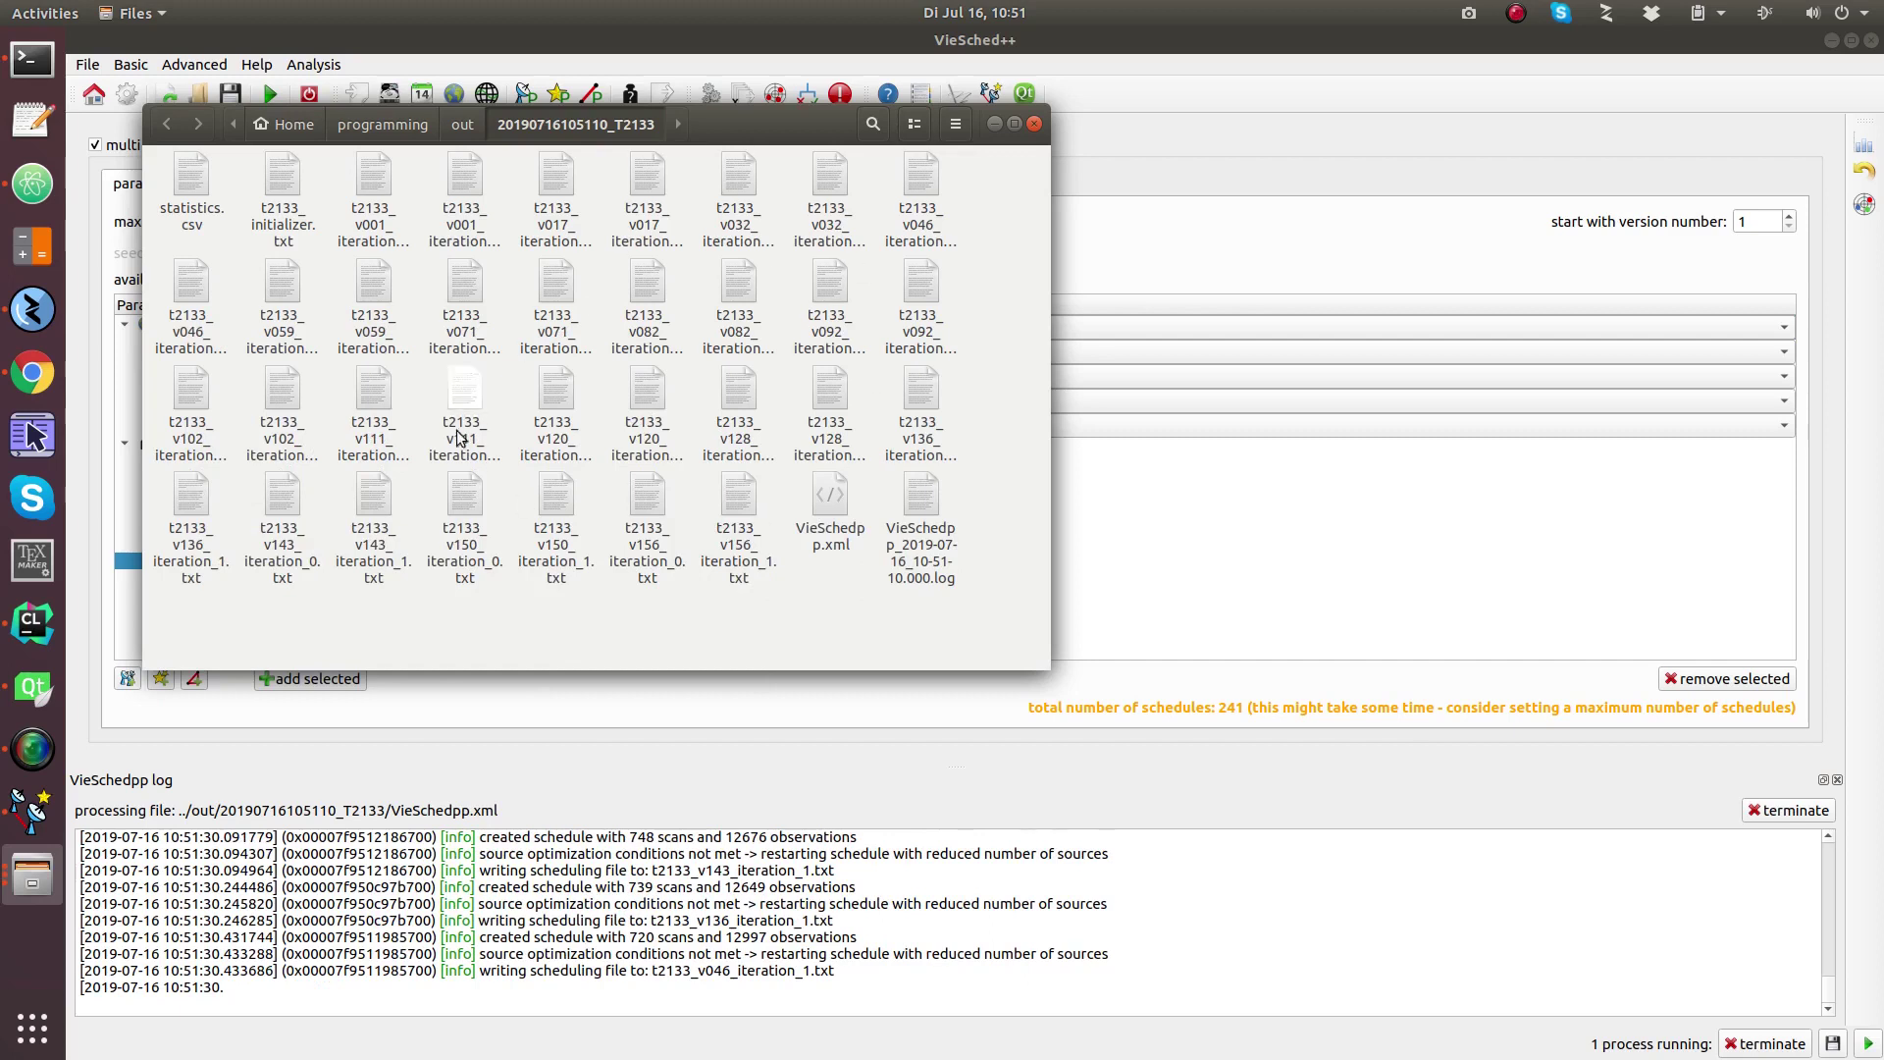
click(1776, 816)
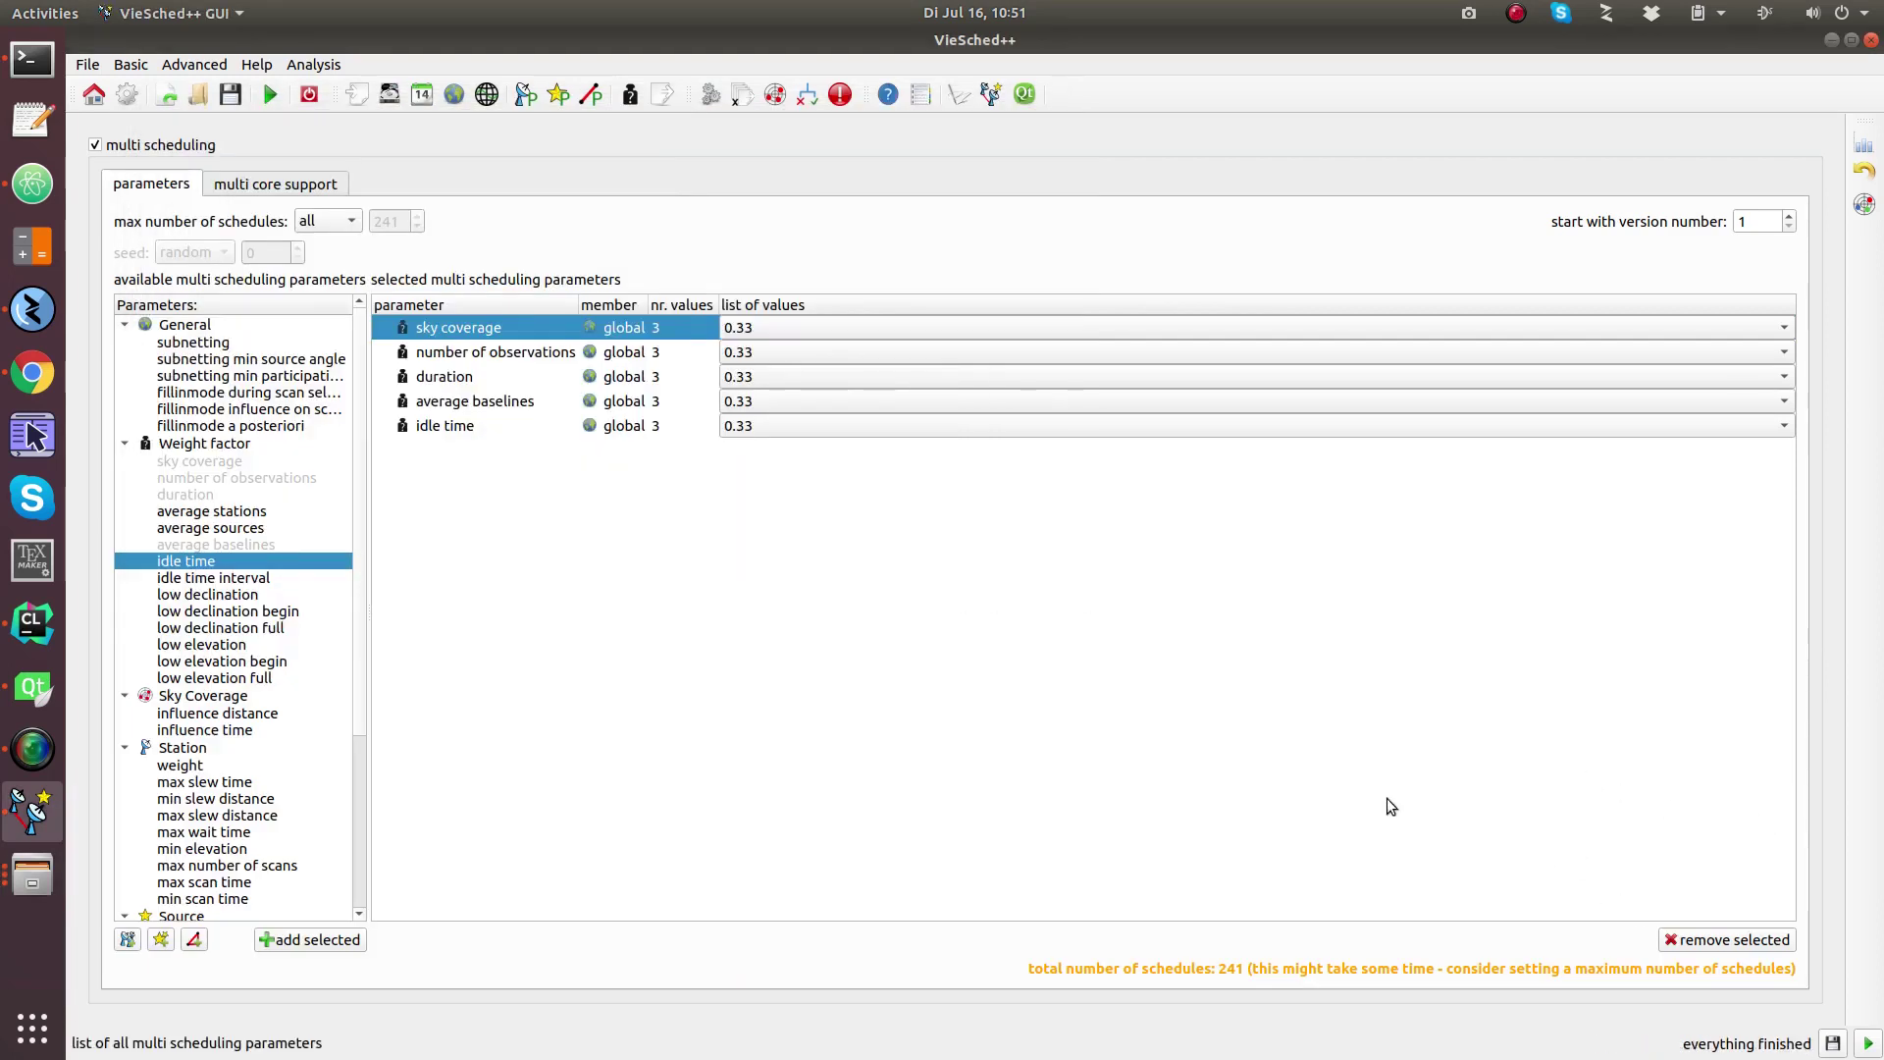
click(1864, 147)
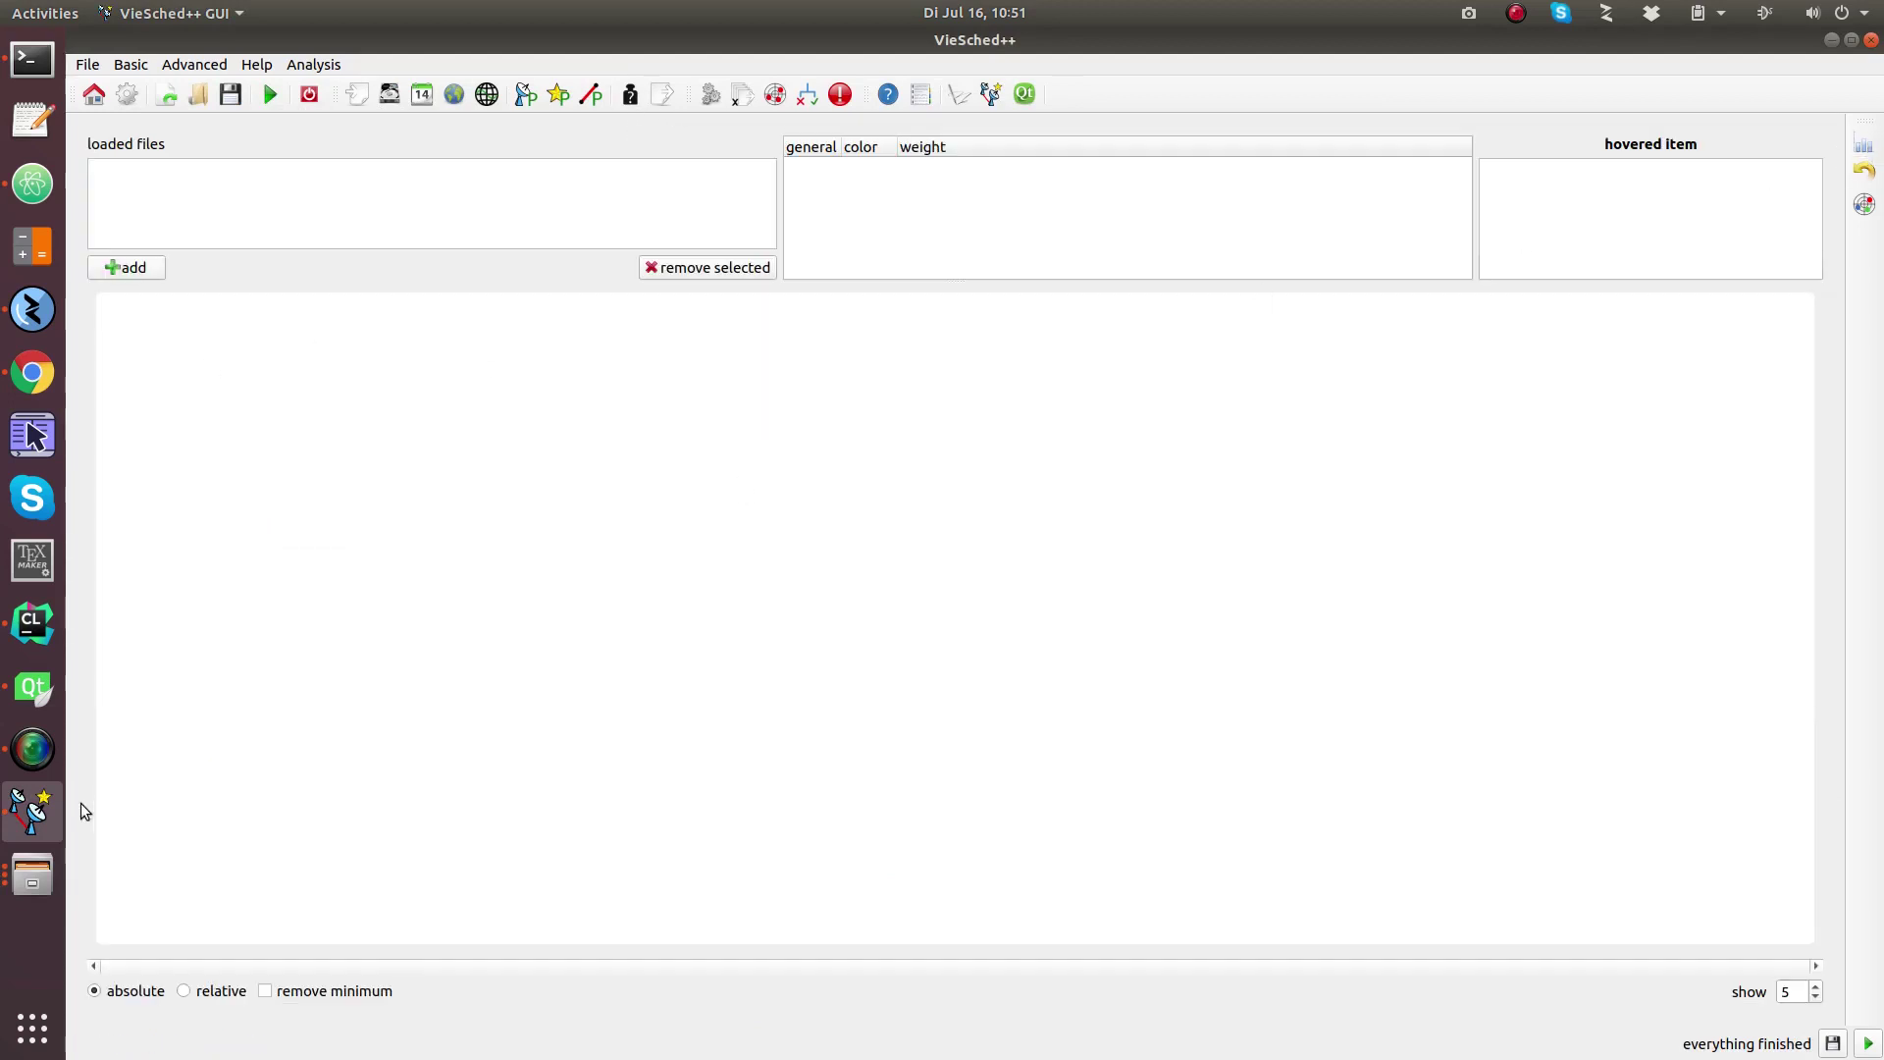
click(49, 862)
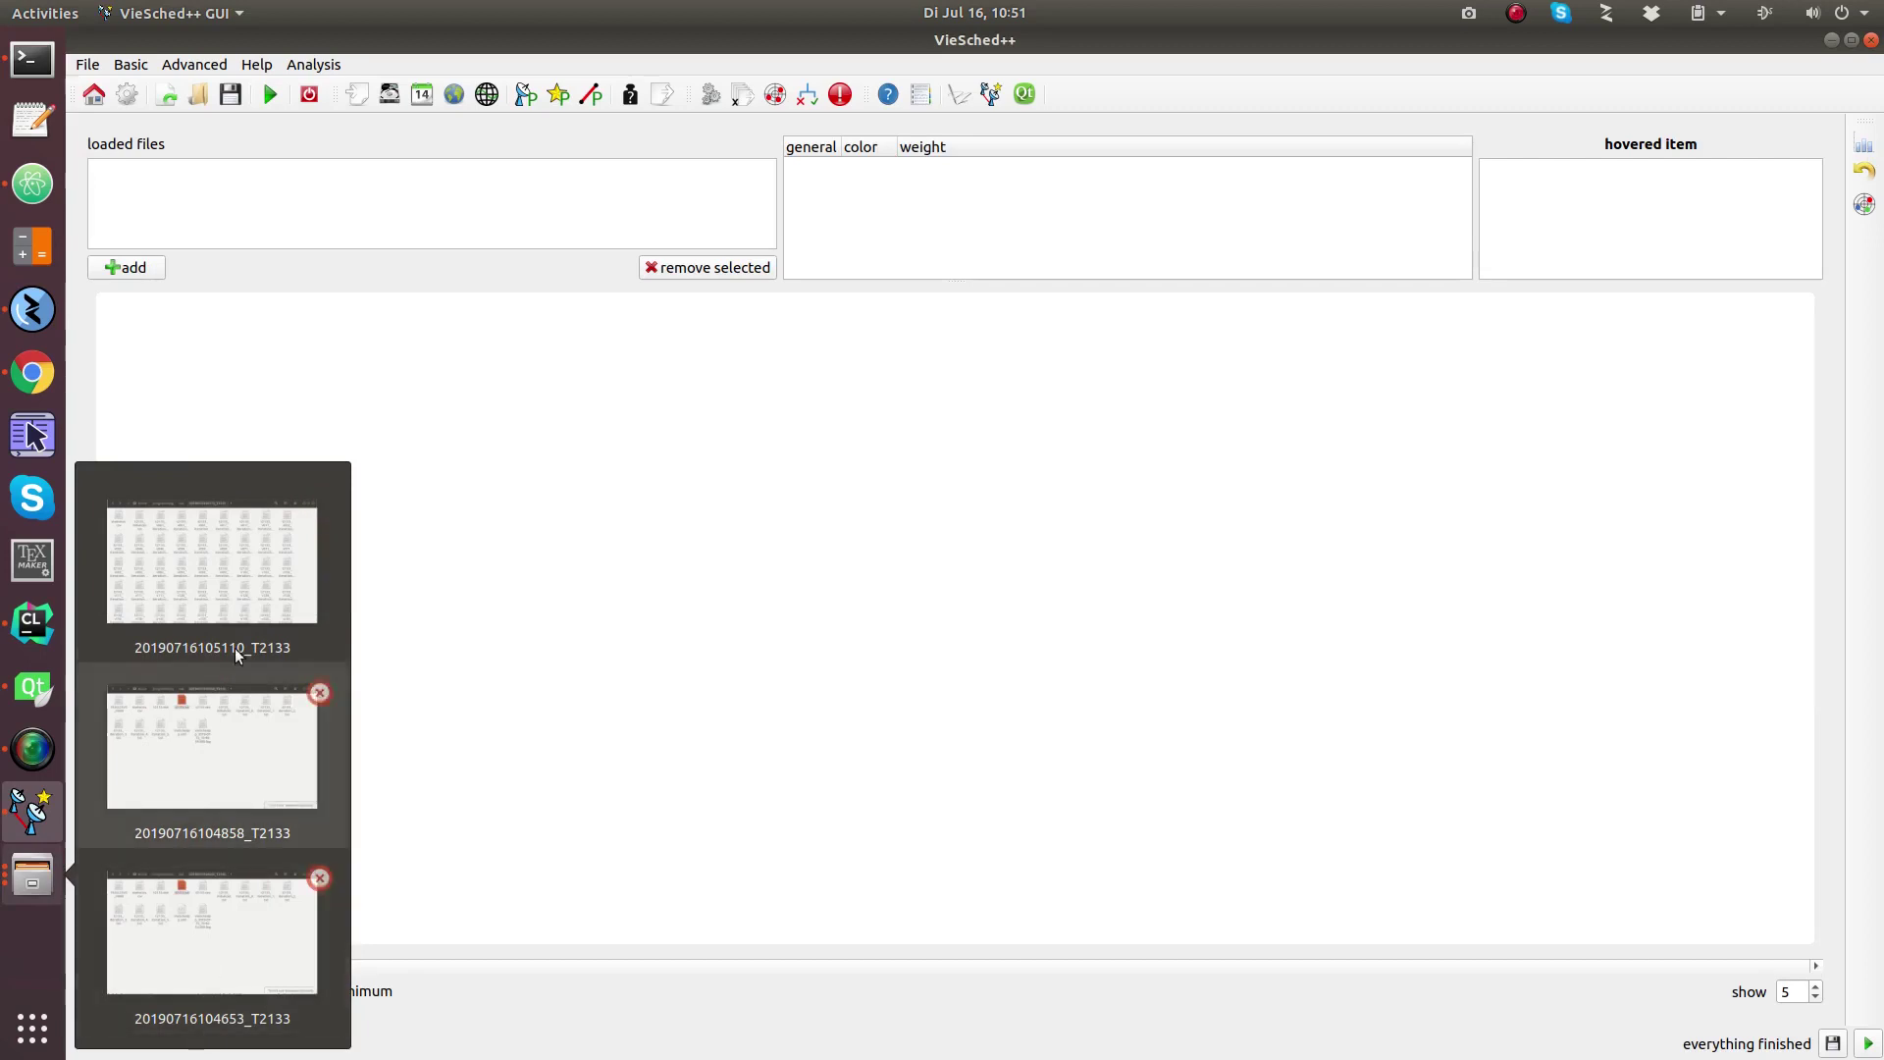
click(208, 918)
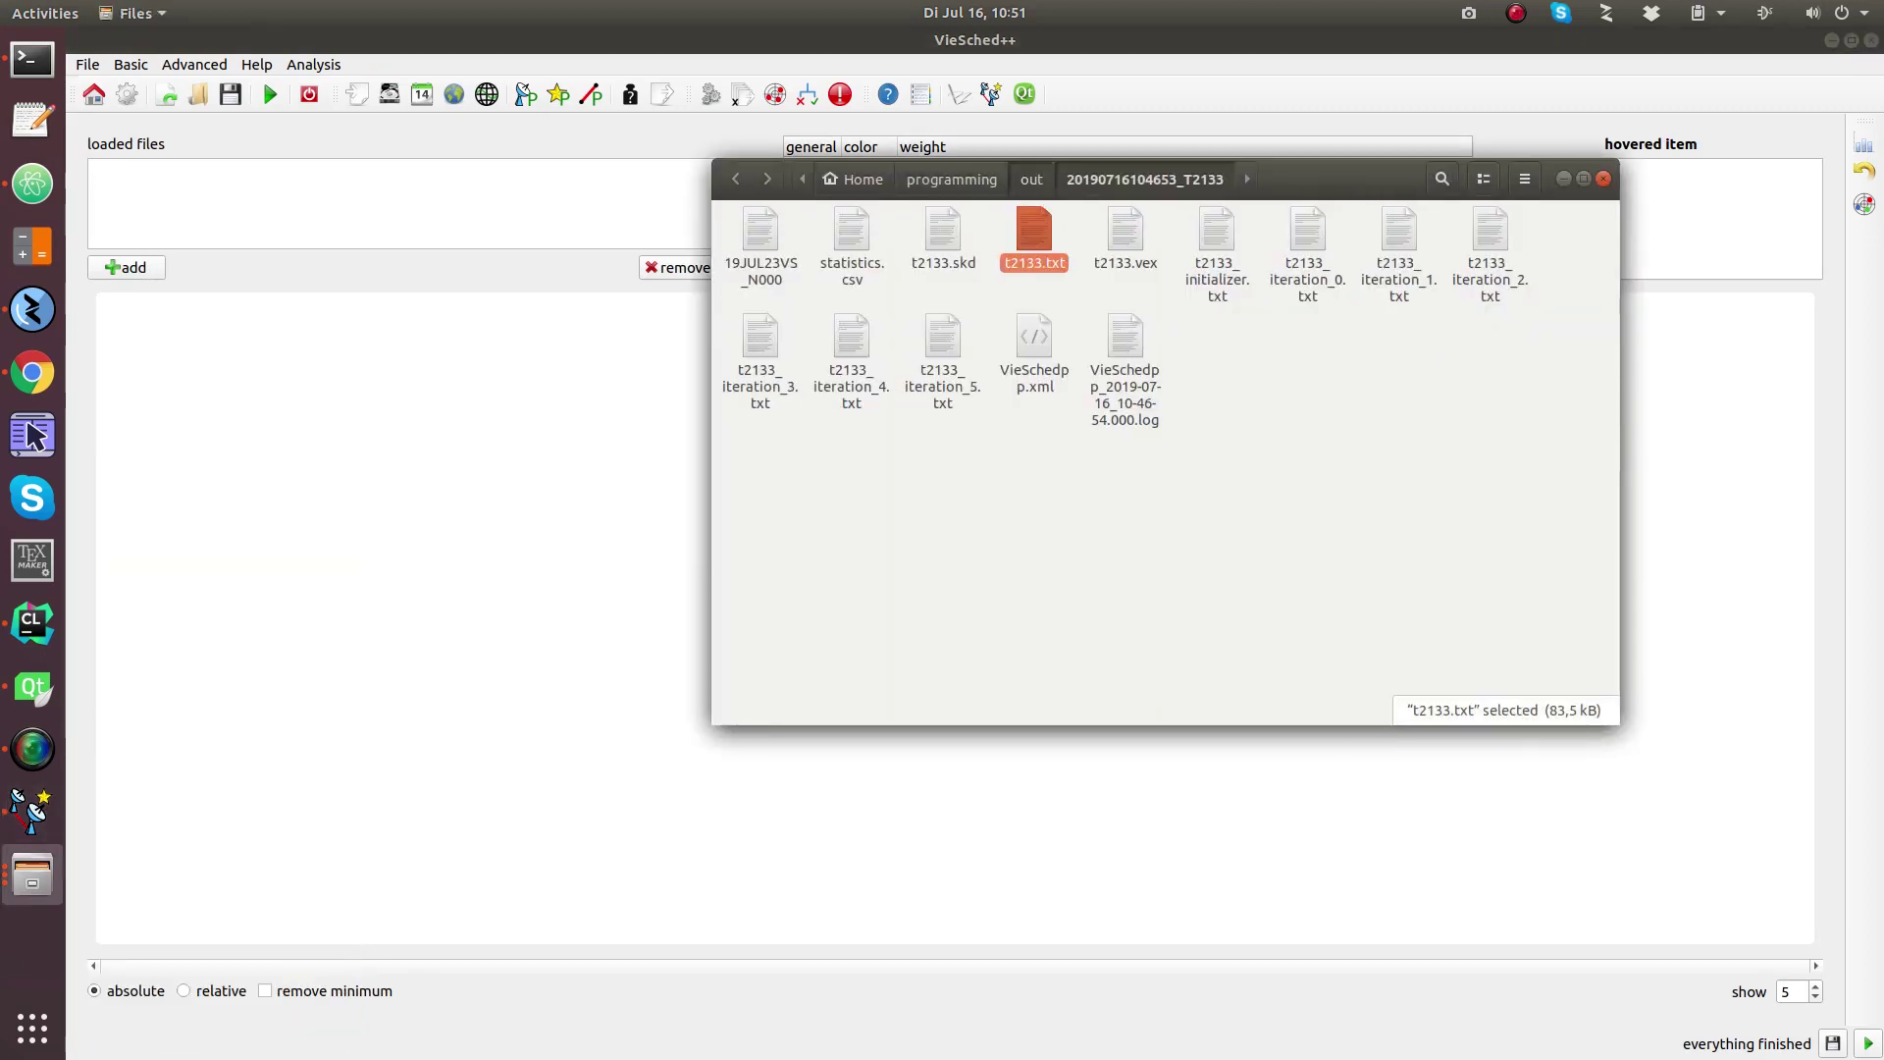
key(alt+Up)
key(Left)
key(Return)
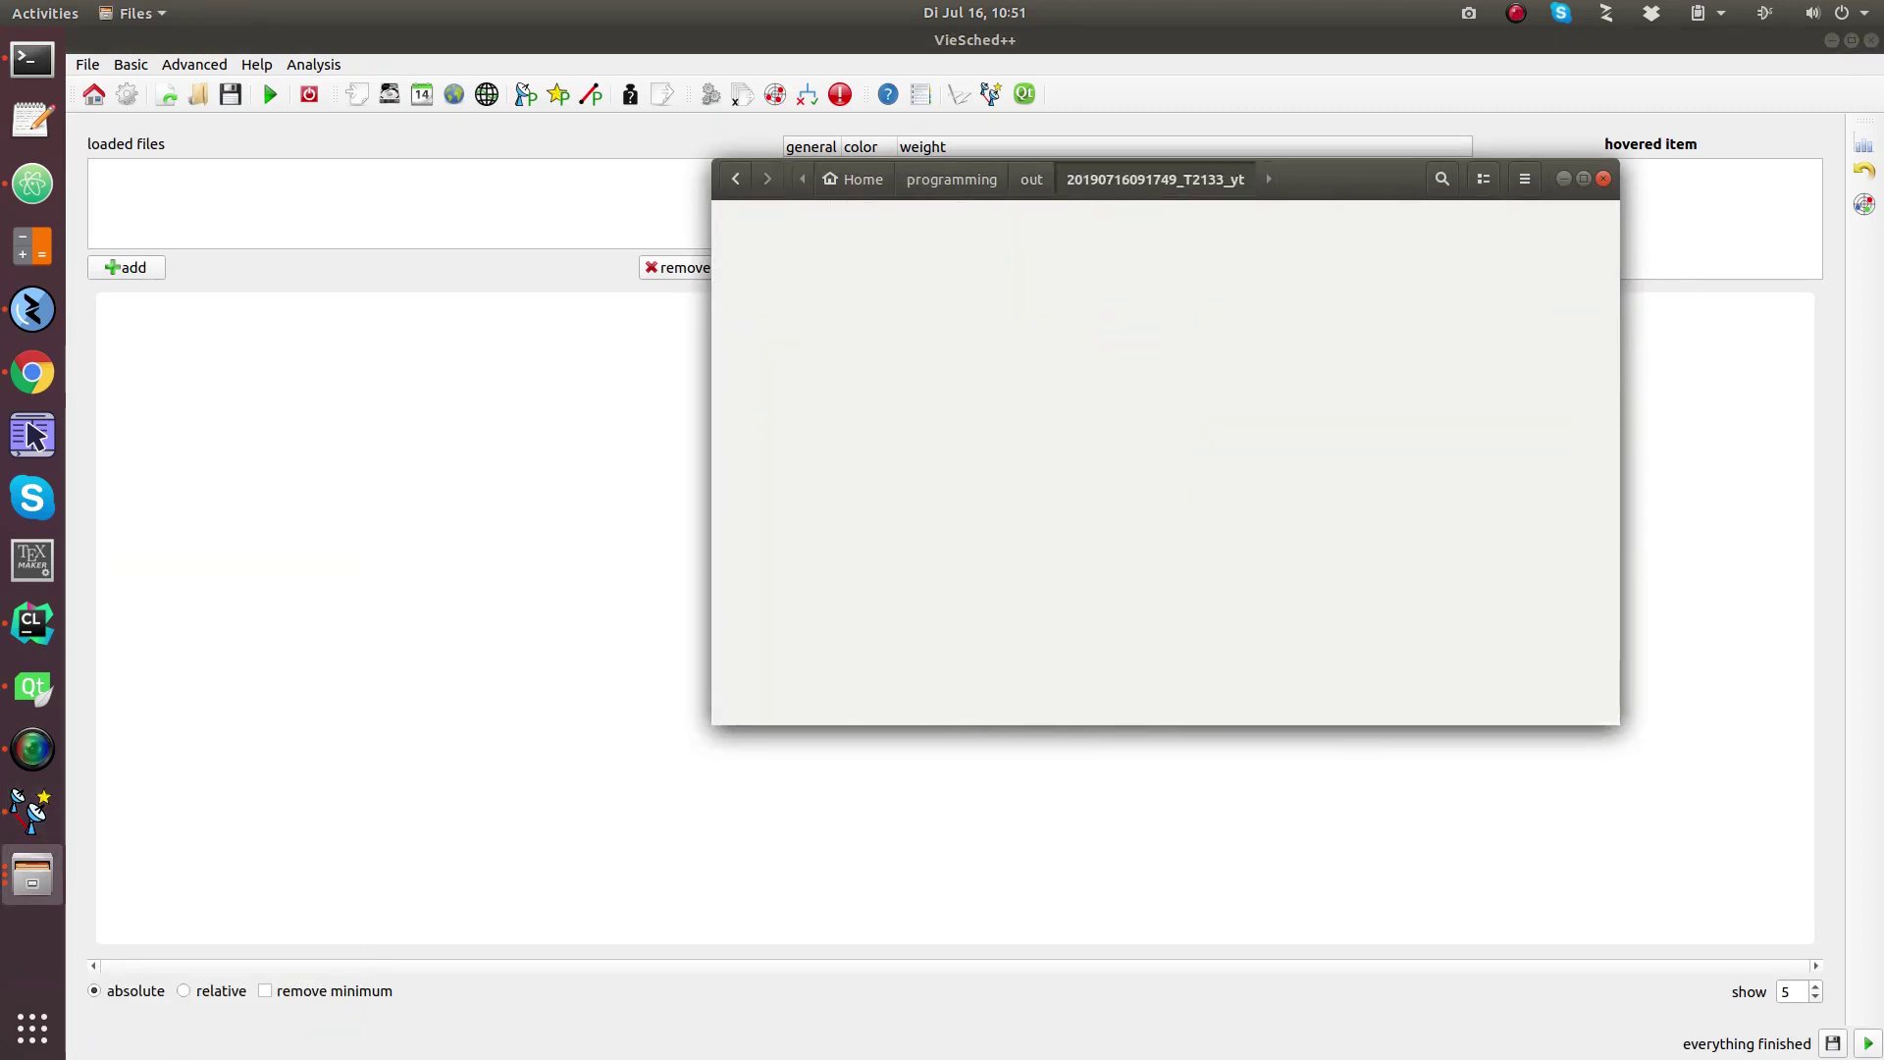
drag(1568, 229, 712, 210)
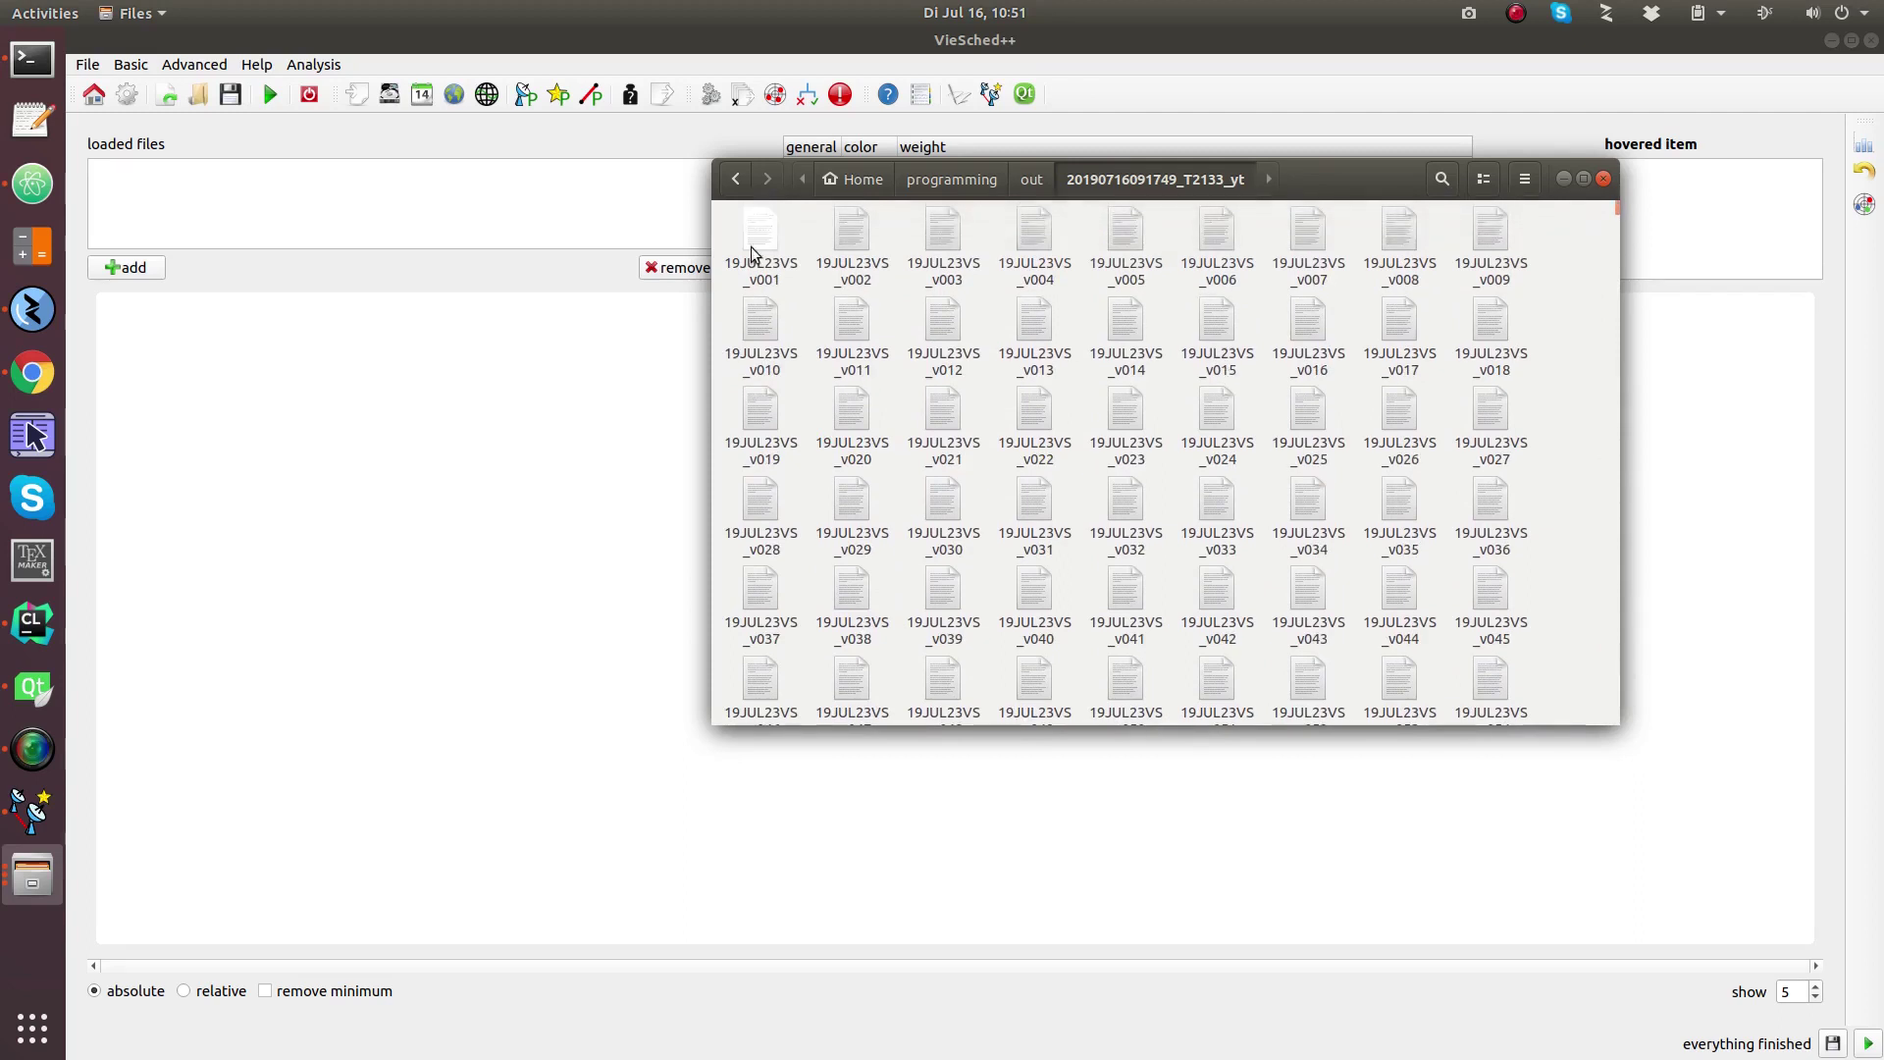
scroll(1040, 505, down, 10)
scroll(1062, 499, down, 8)
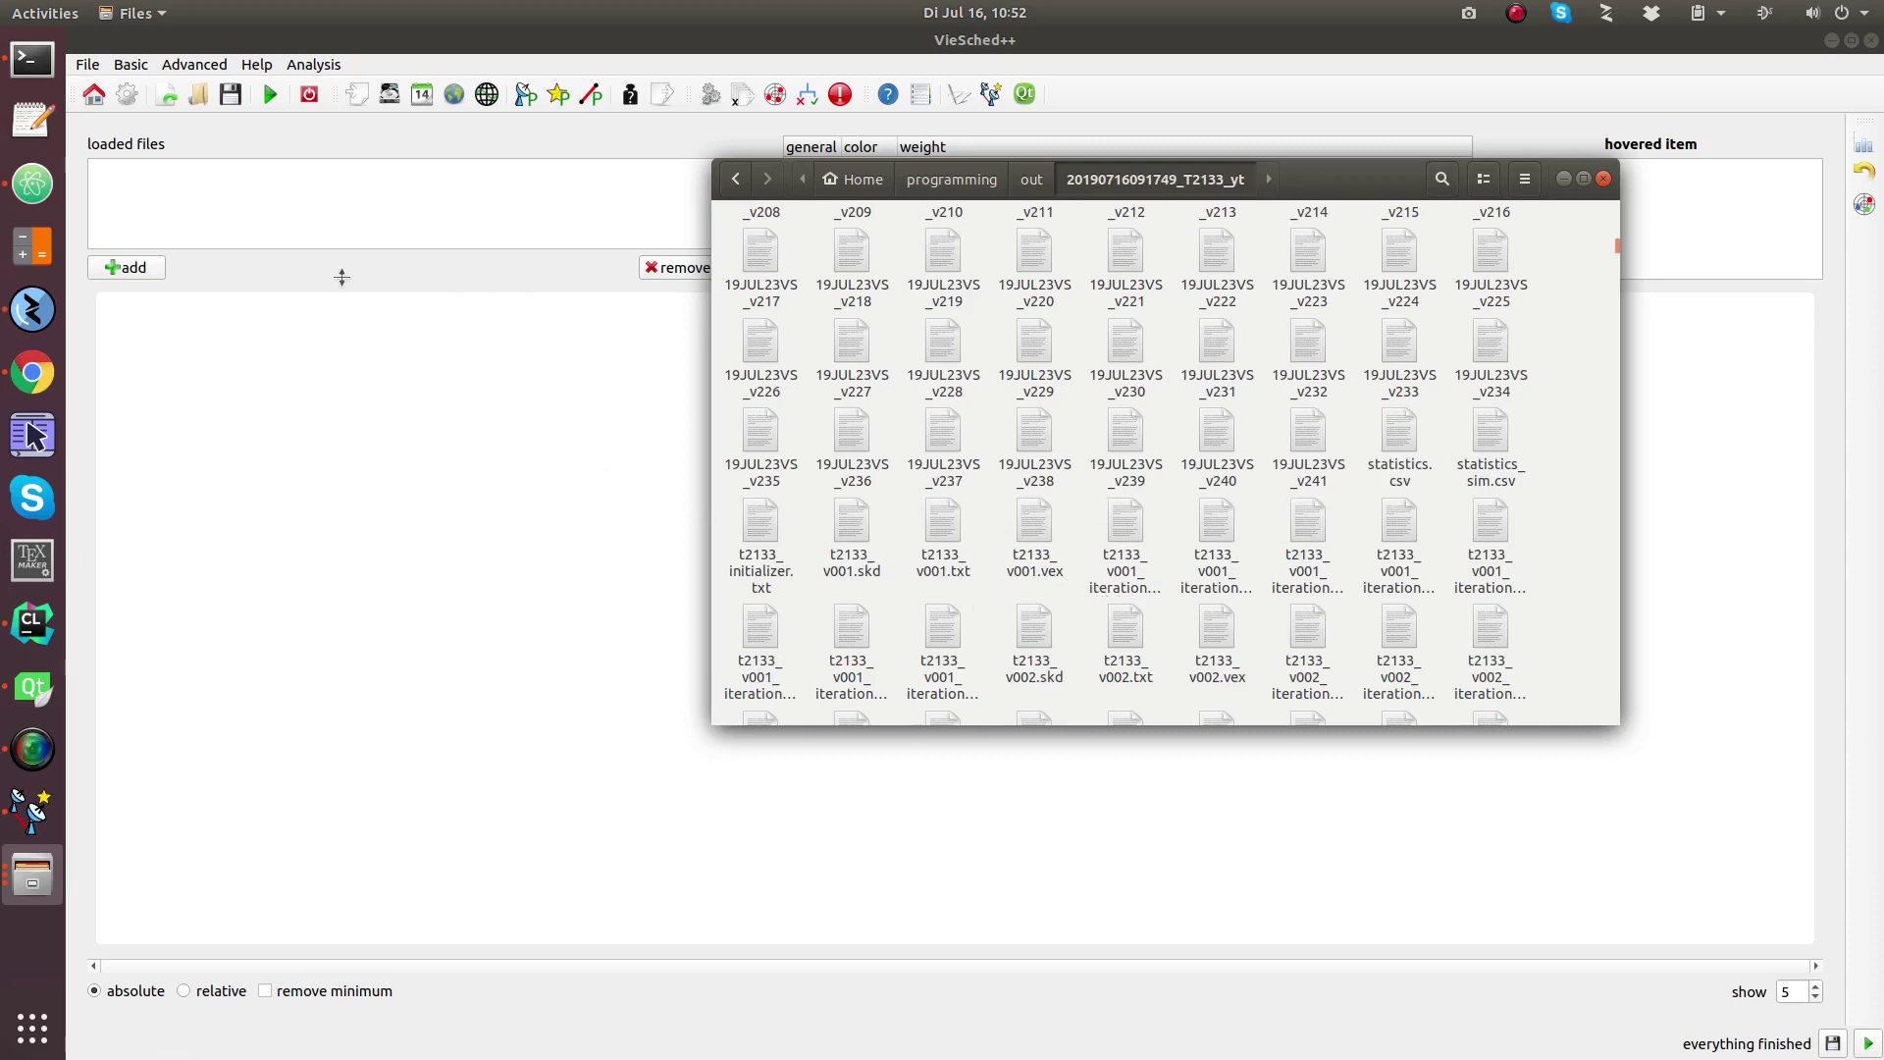
click(123, 267)
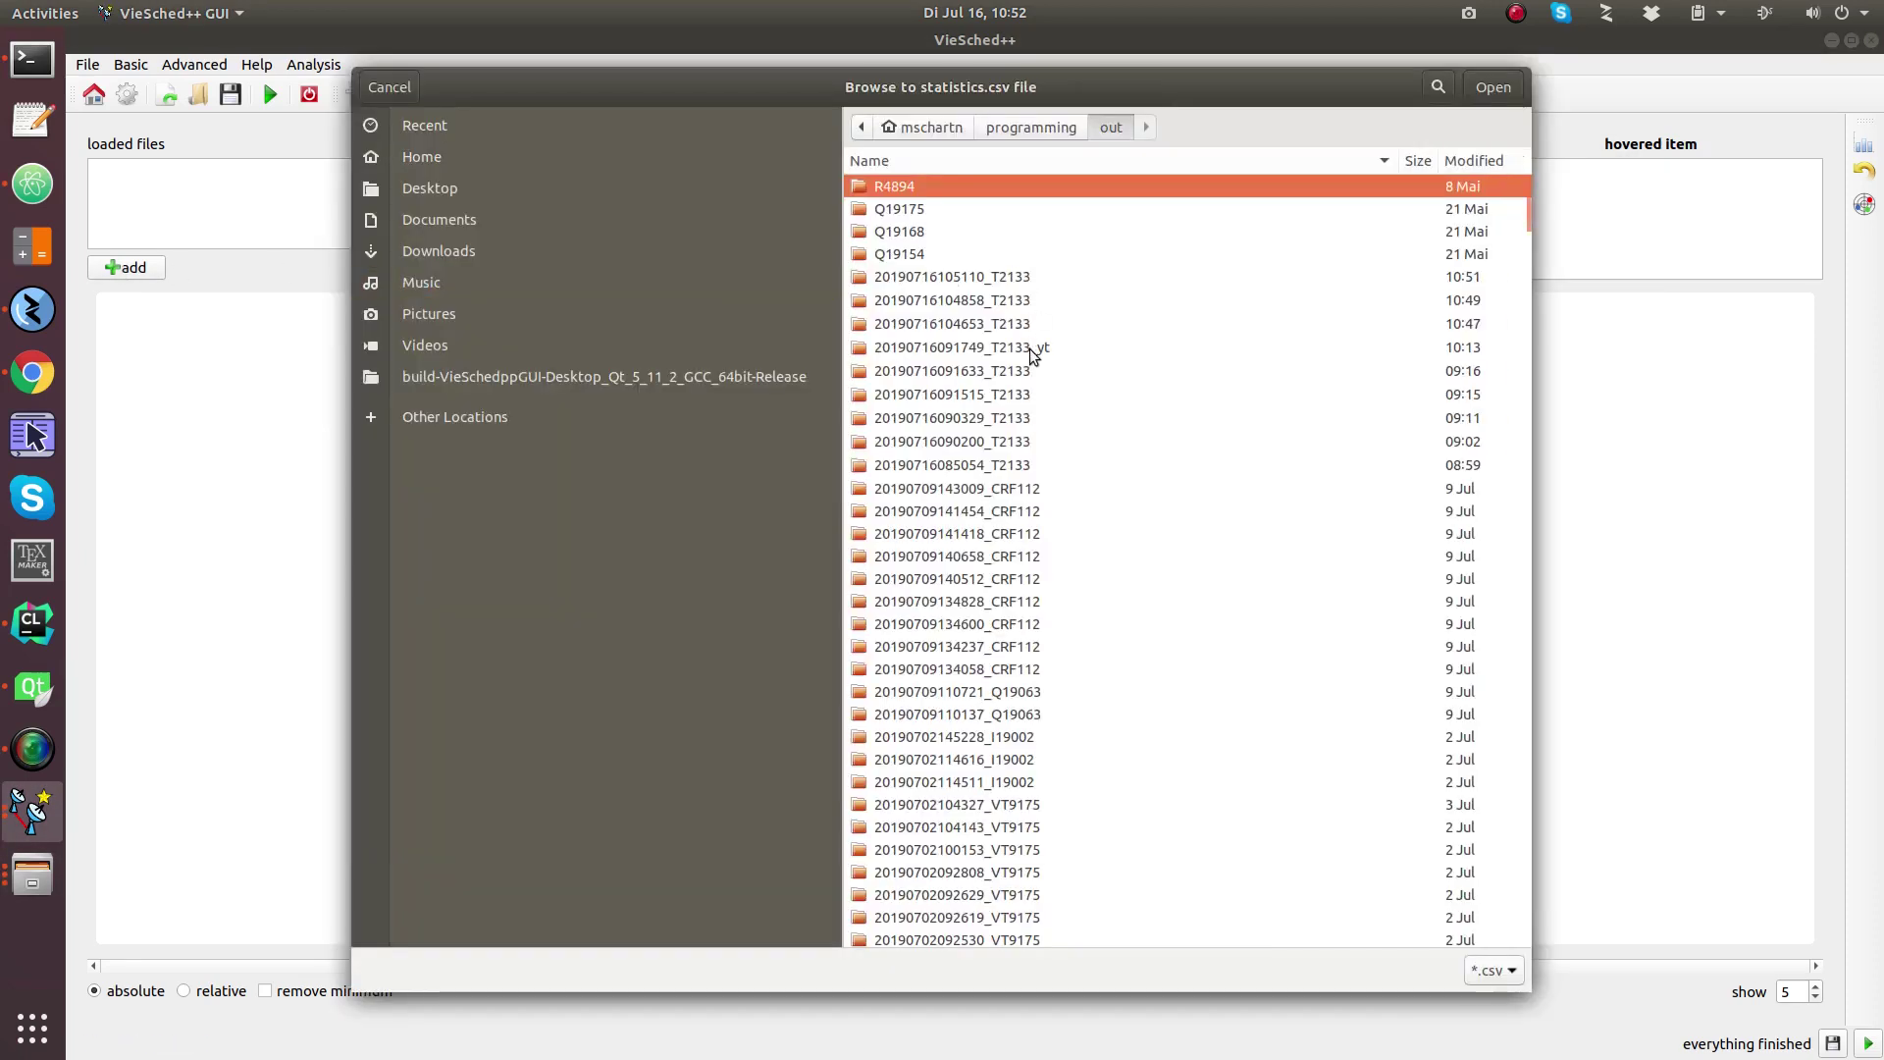
double_click(1032, 350)
click(957, 210)
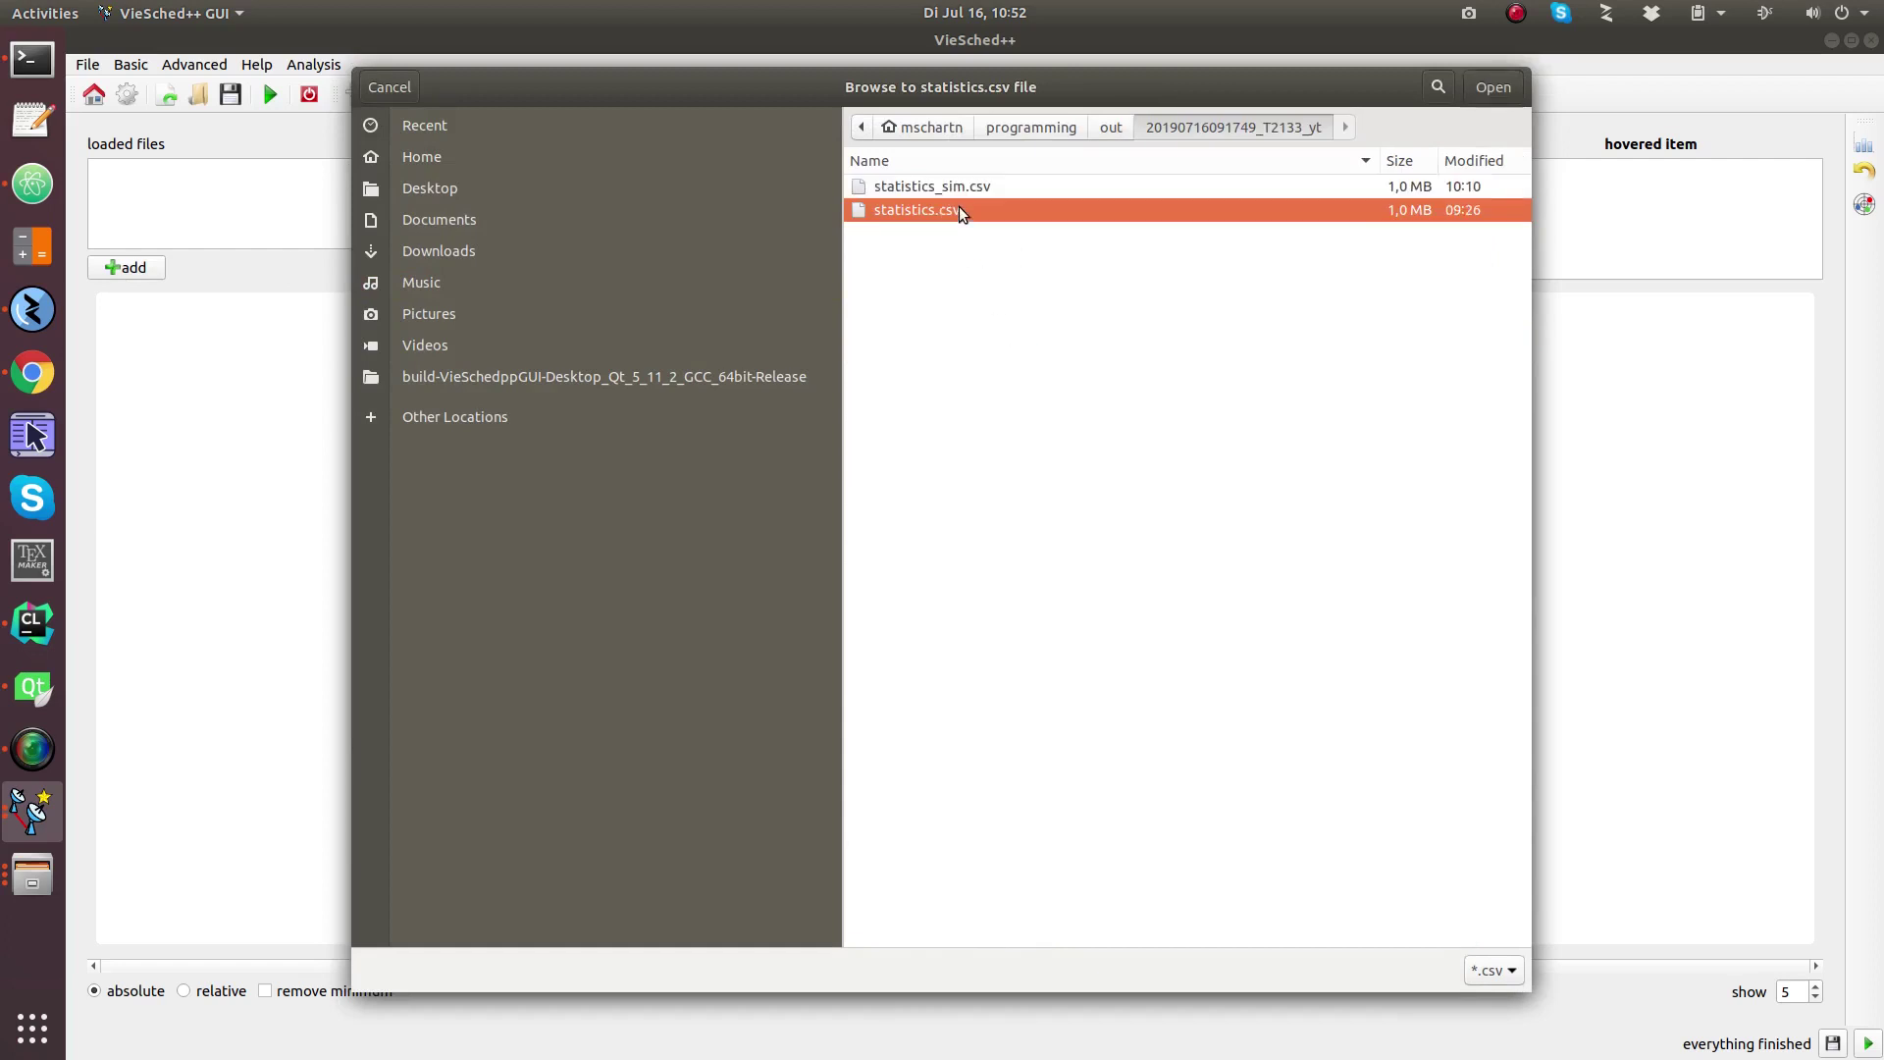
double_click(958, 211)
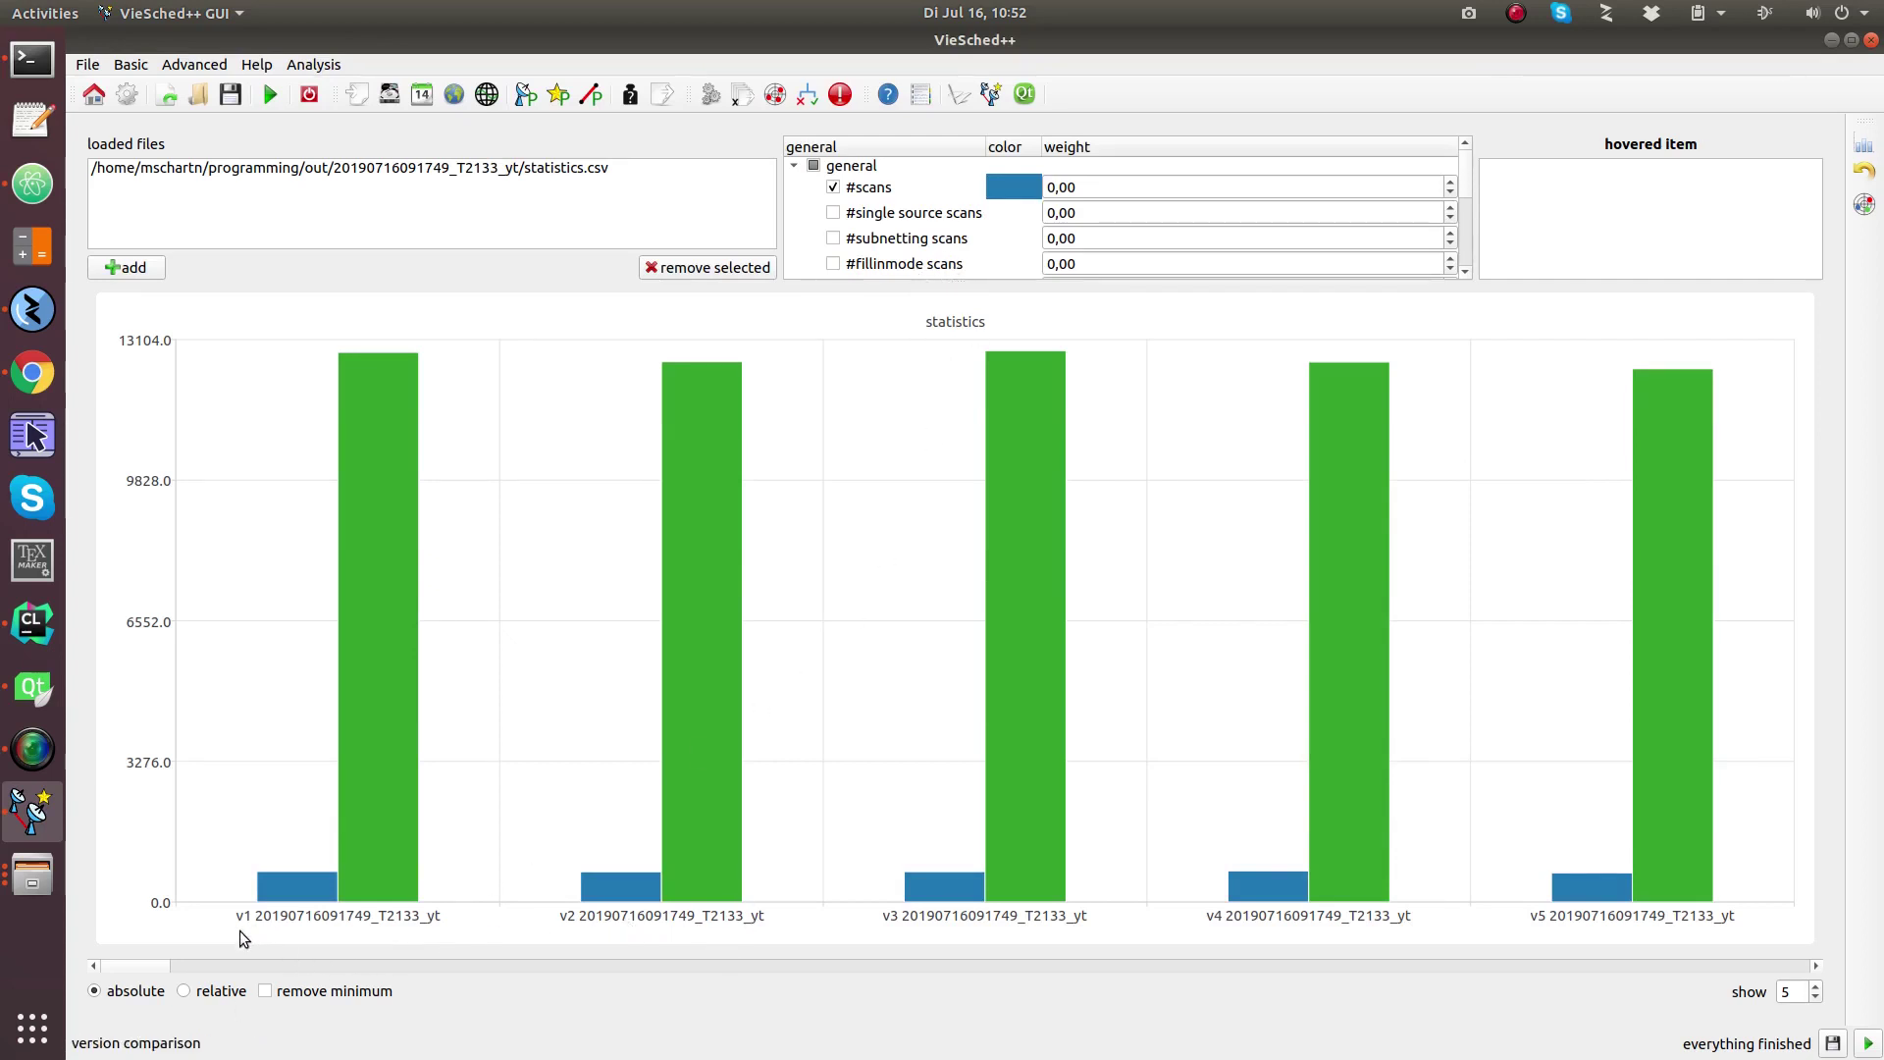
mouse_move(133, 962)
mouse_down()
mouse_move(683, 963)
mouse_move(159, 970)
mouse_up()
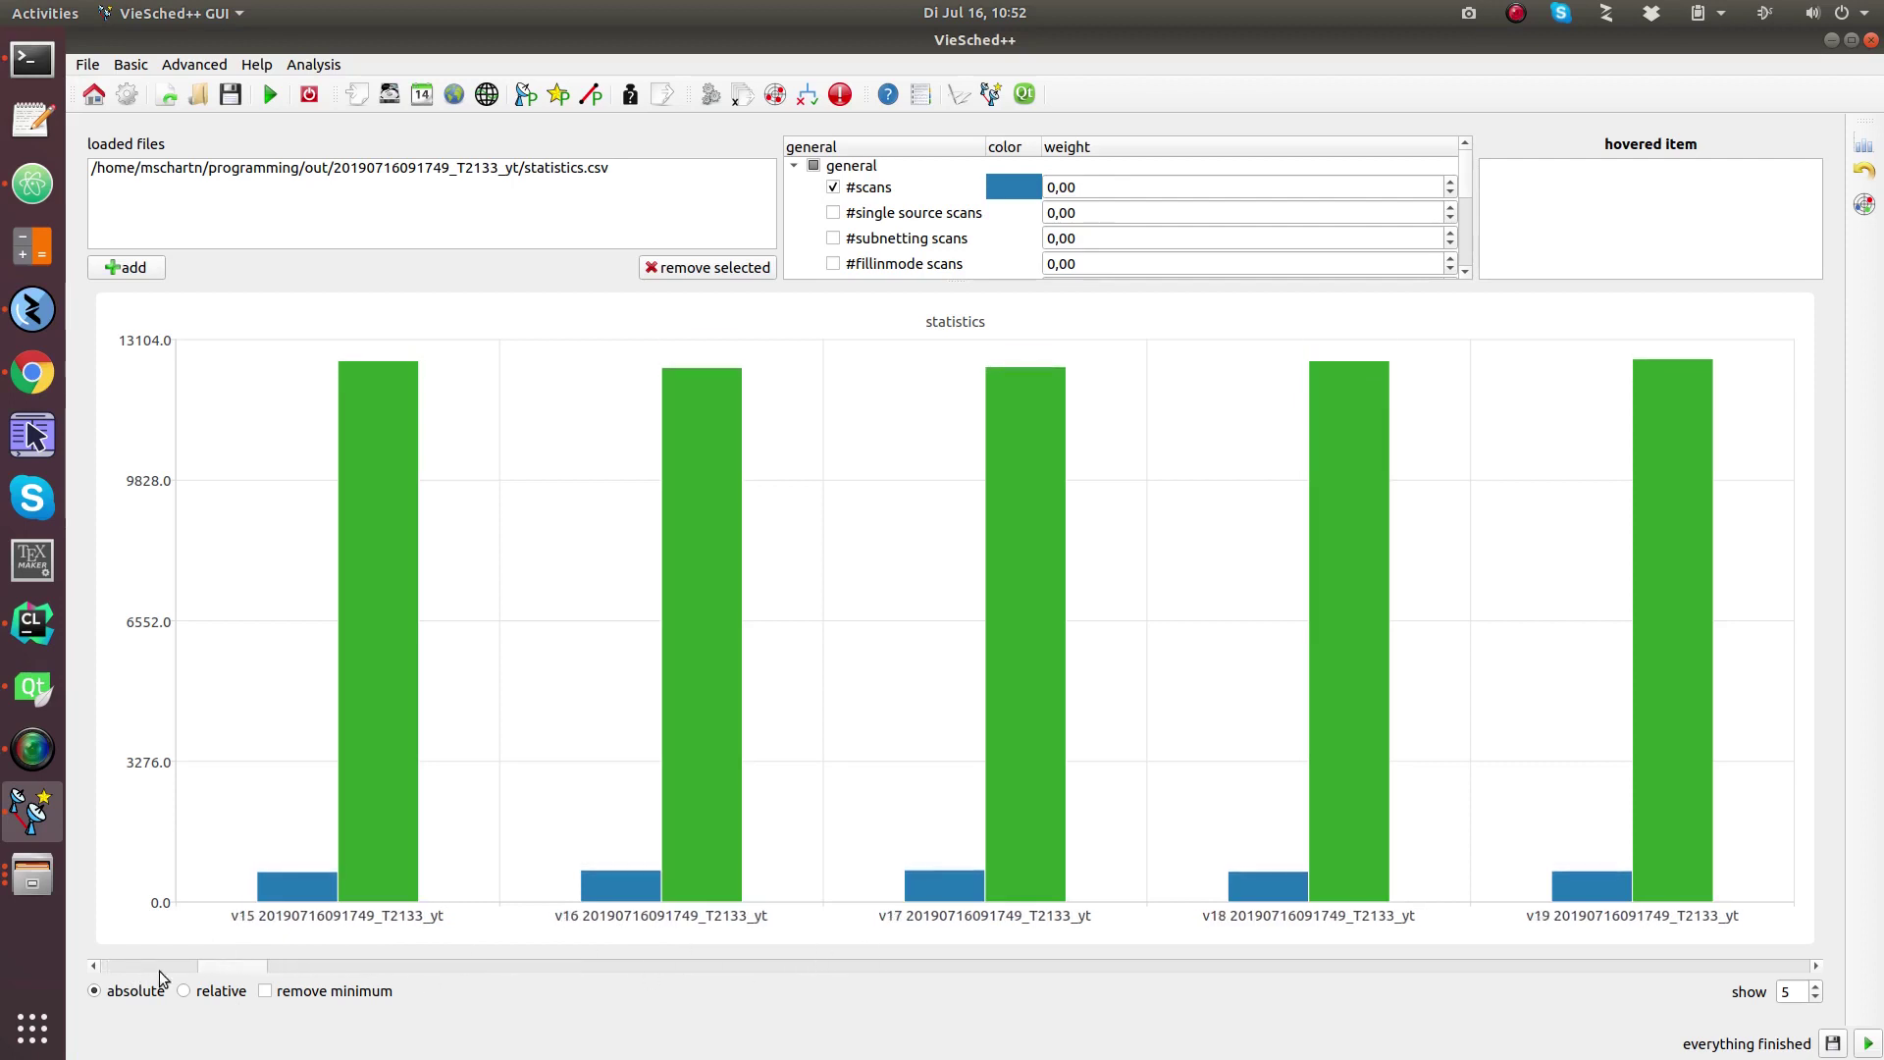
Remove #scans from the statistics chart and set the weight of #observations to 1,00.
click(833, 187)
scroll(997, 230, down, 1)
double_click(1092, 246)
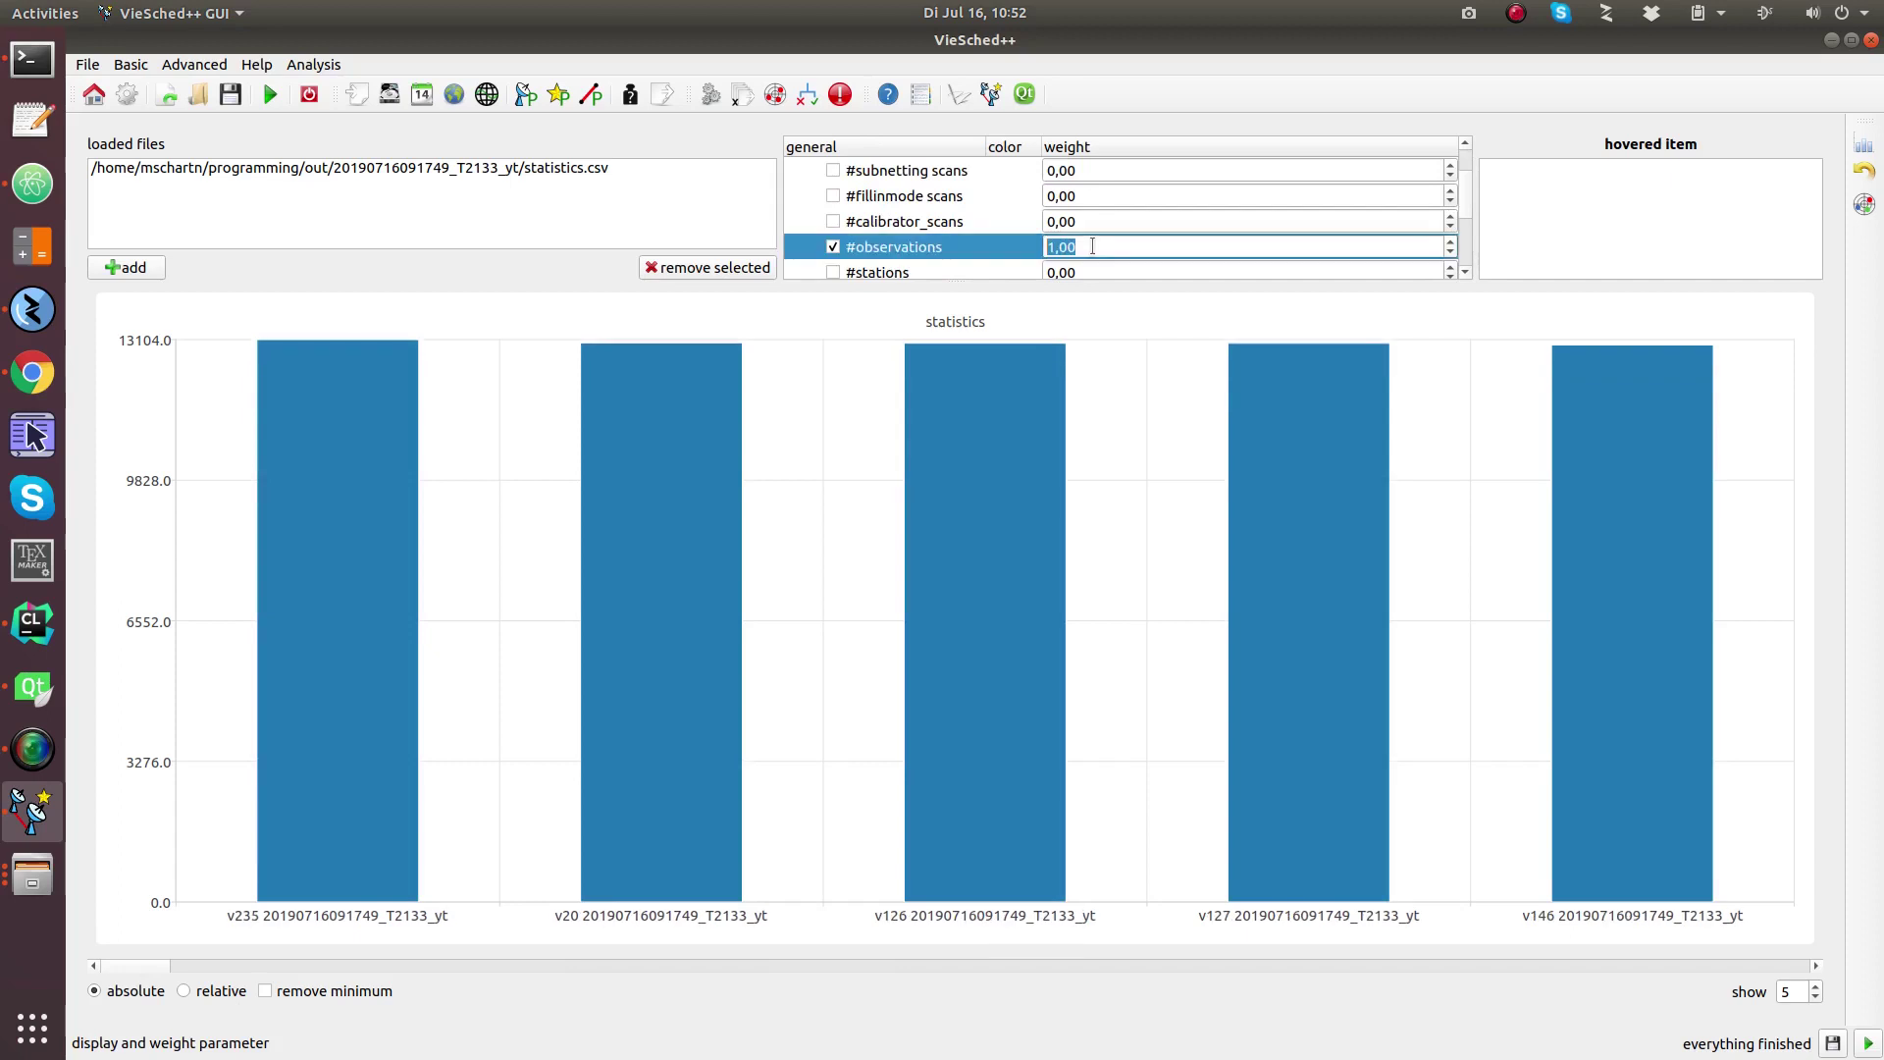
click(930, 224)
Enlarge the statistics parameter list, expand the average sky coverage scores and show 13 areas 60 min in the chart.
scroll(930, 223, down, 1)
drag(926, 279, 927, 420)
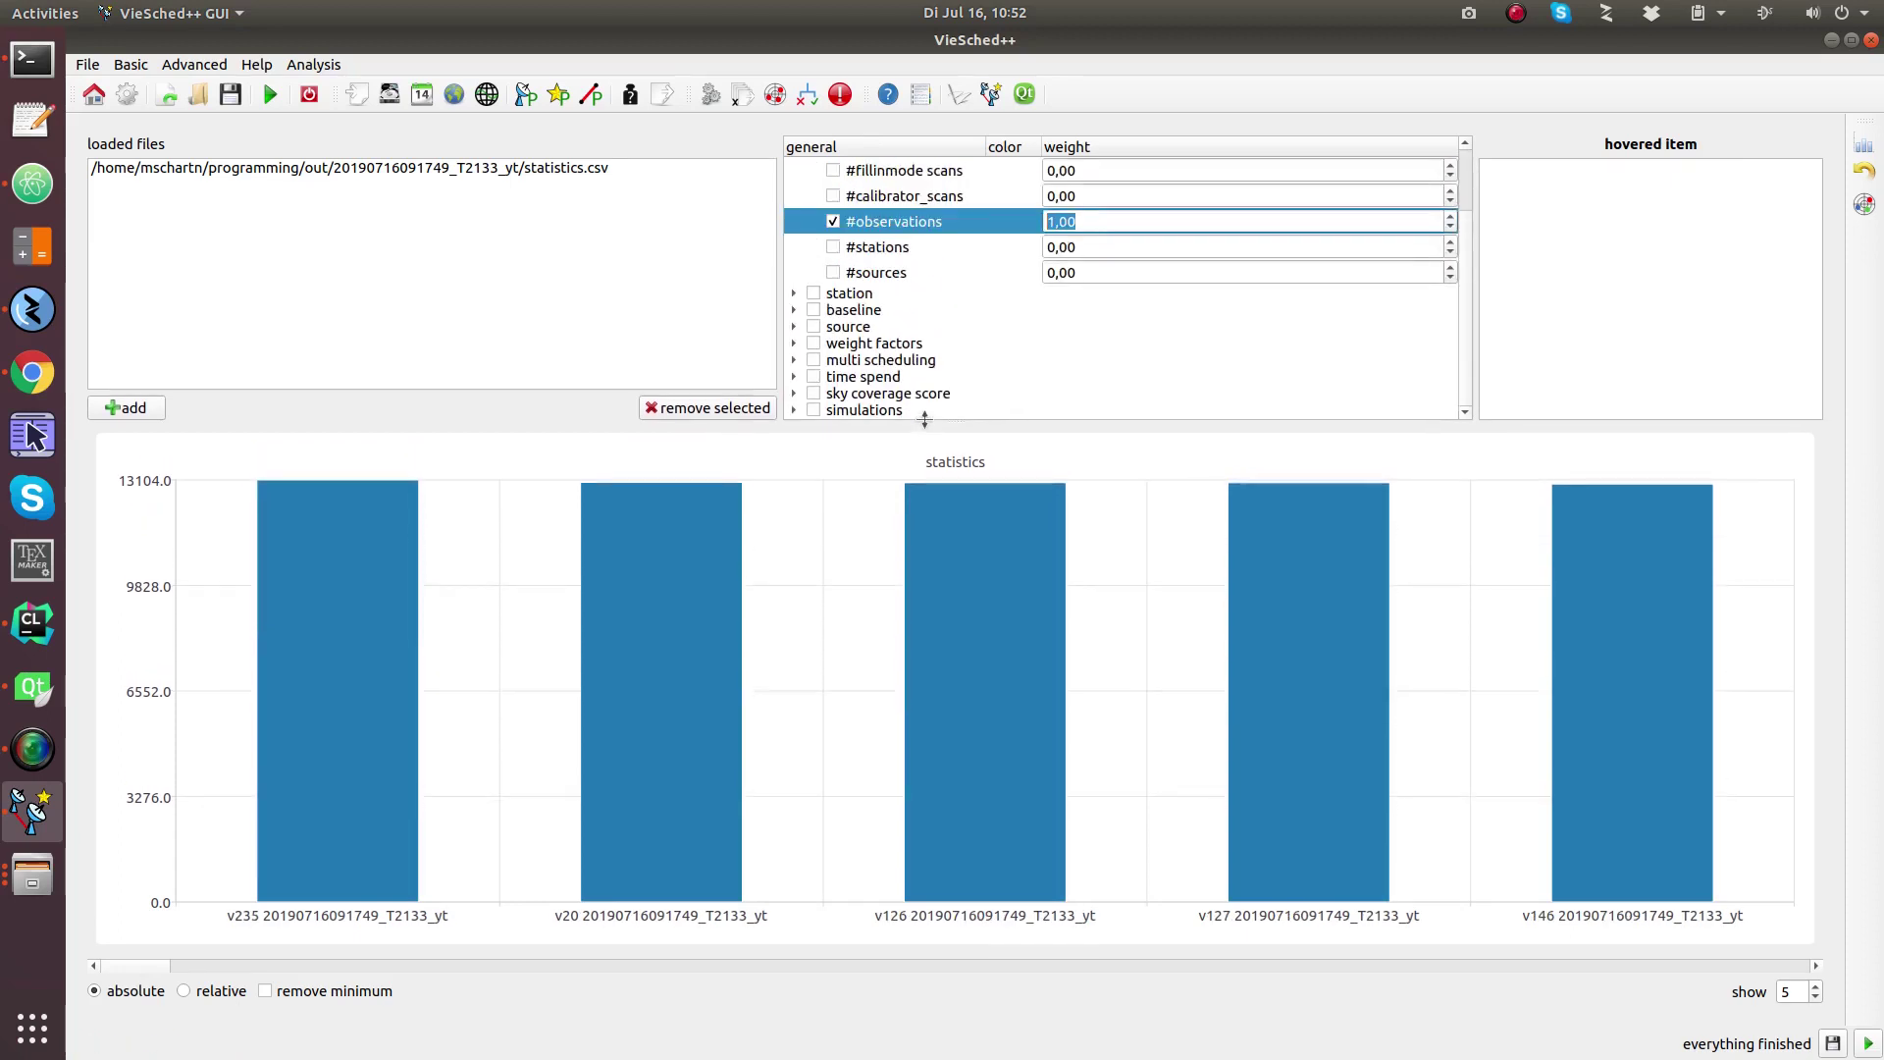
click(795, 394)
scroll(800, 392, down, 1)
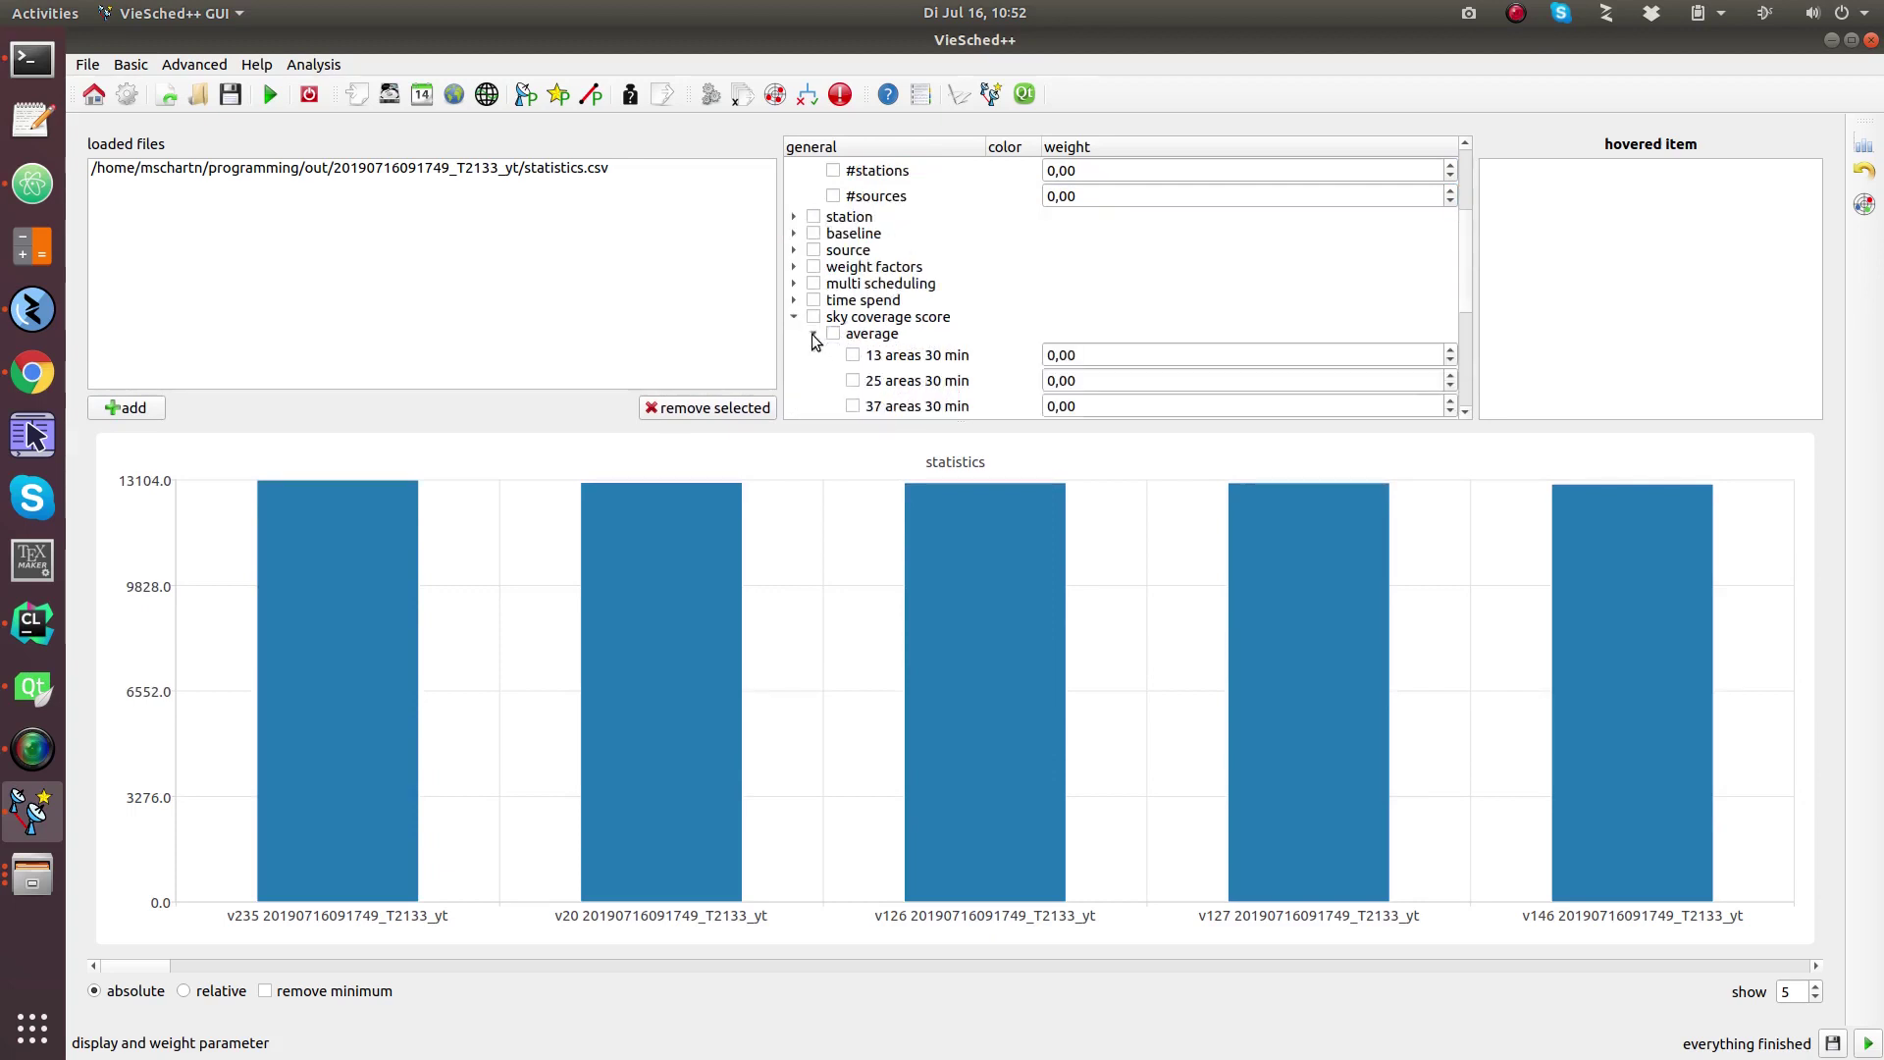
scroll(912, 331, down, 2)
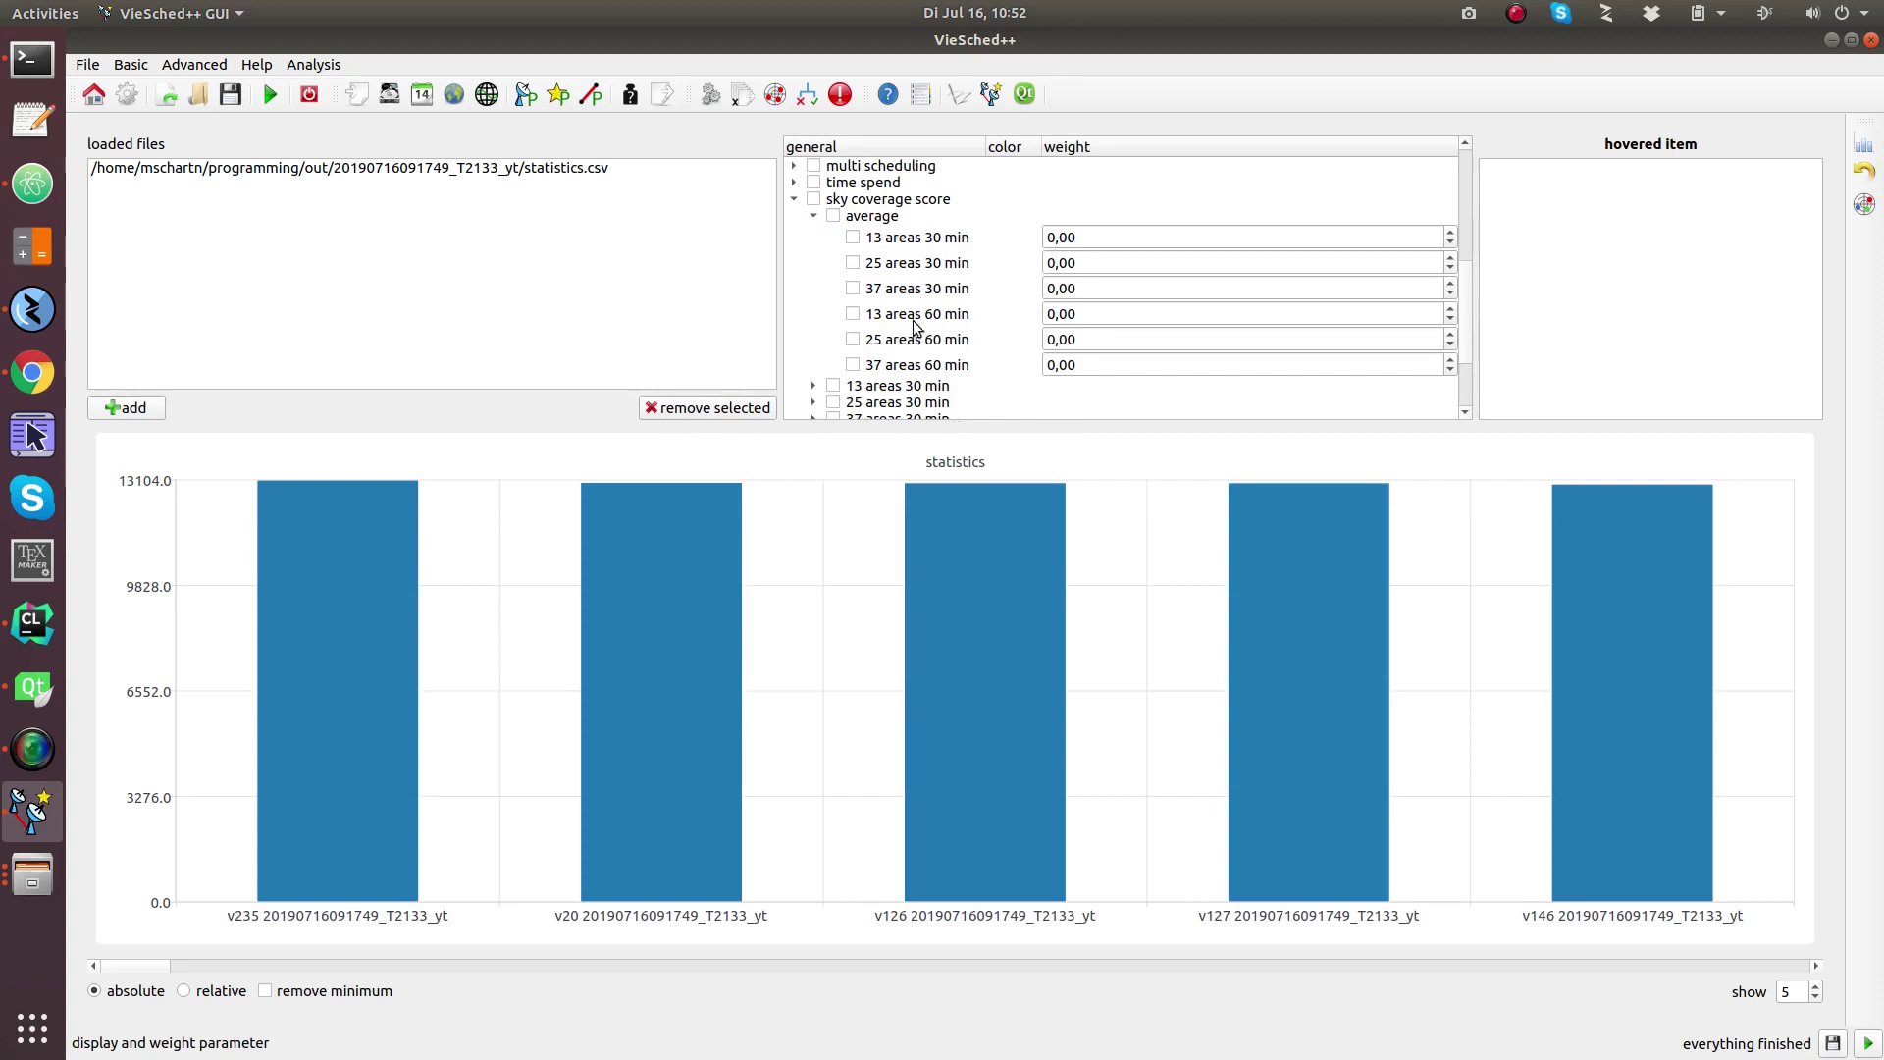
click(852, 314)
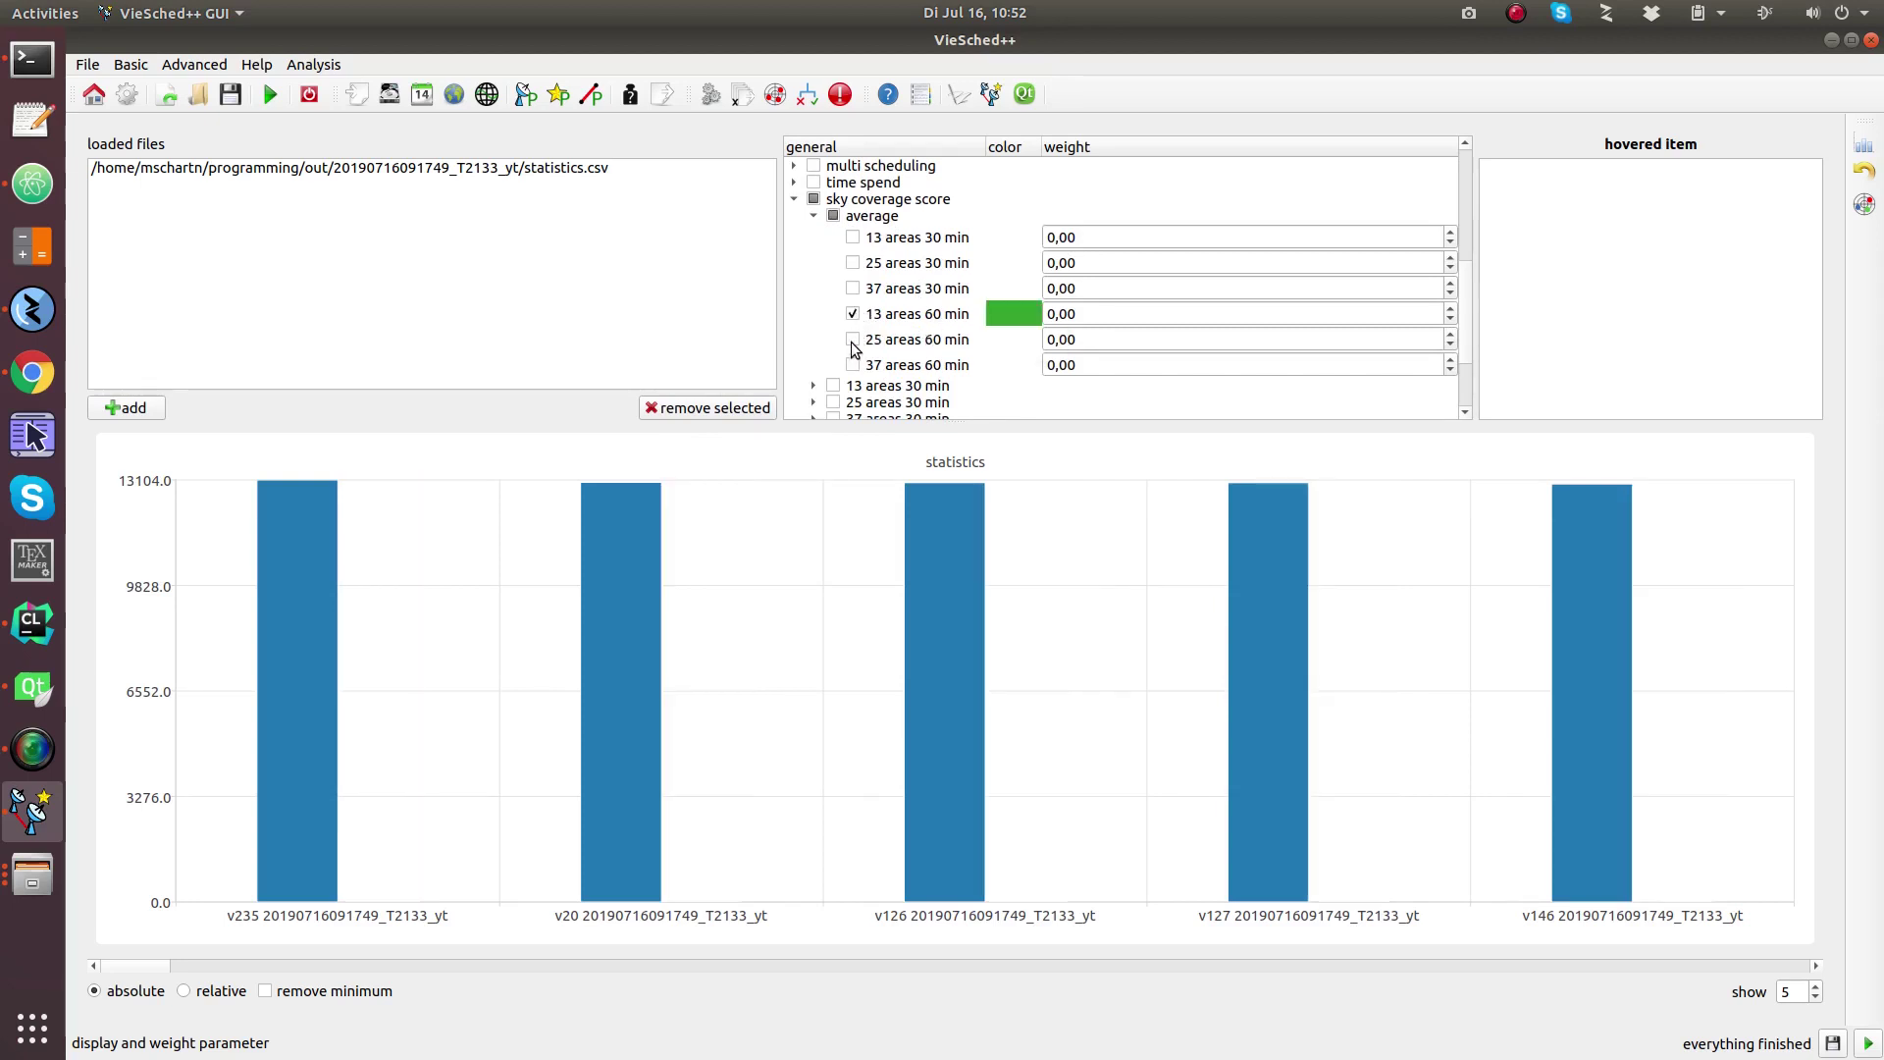
Add the average 25 areas 60 min sky coverage score to the chart and display relative values with the minimum removed.
click(852, 340)
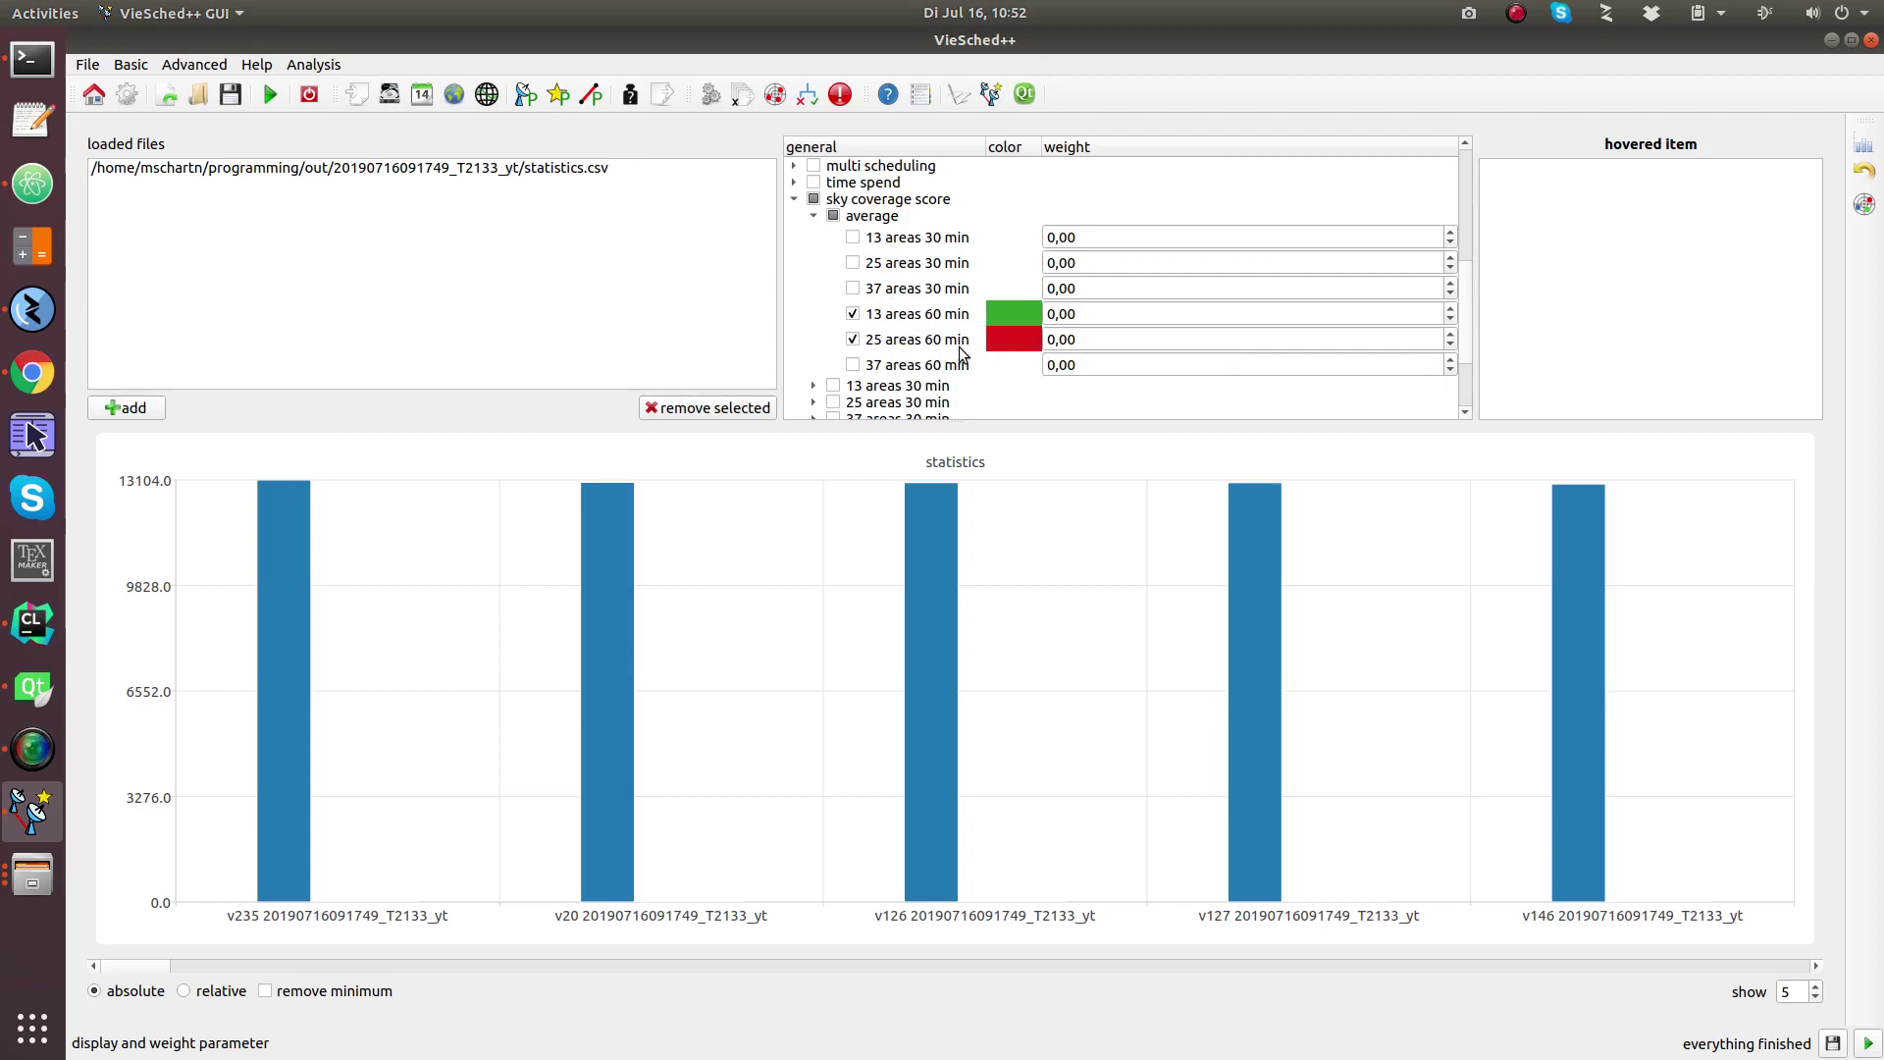
click(220, 993)
click(294, 993)
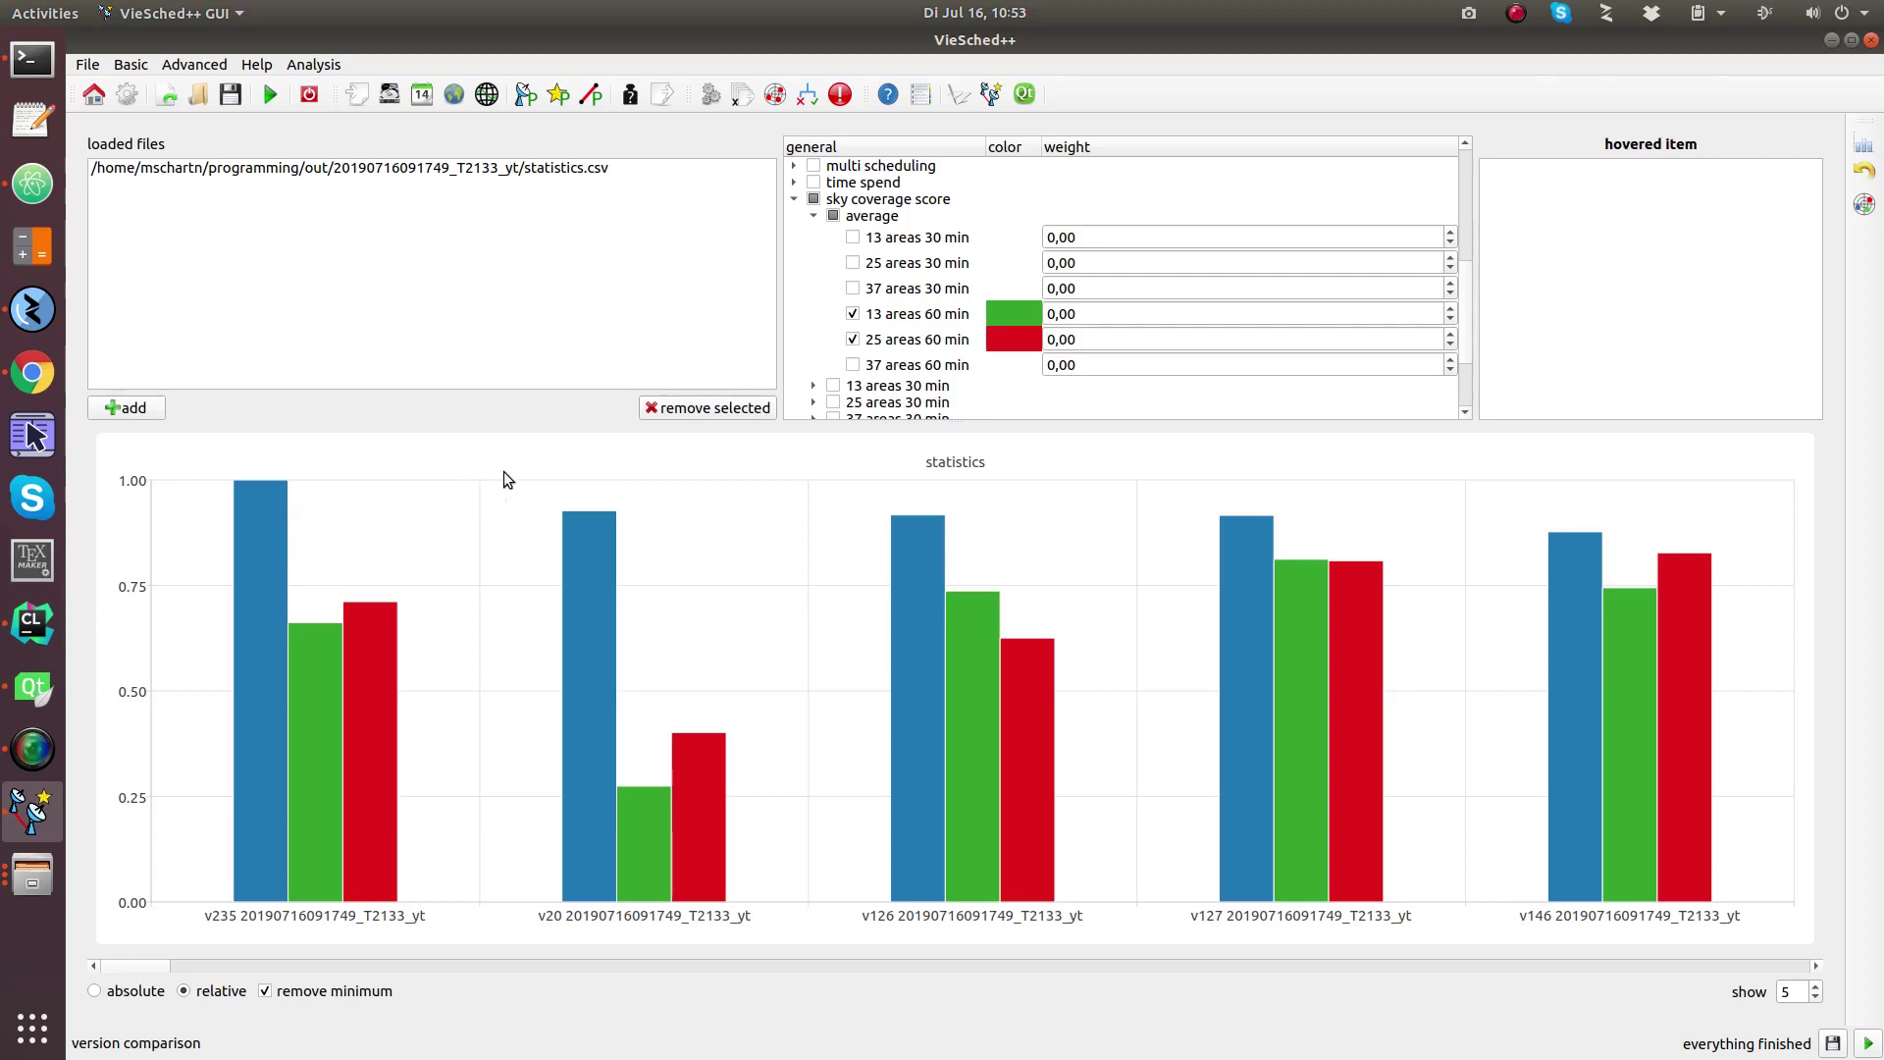
Compare the #observations and average sky coverage bars of versions 235 and 127 in the statistics chart.
scroll(1062, 312, up, 5)
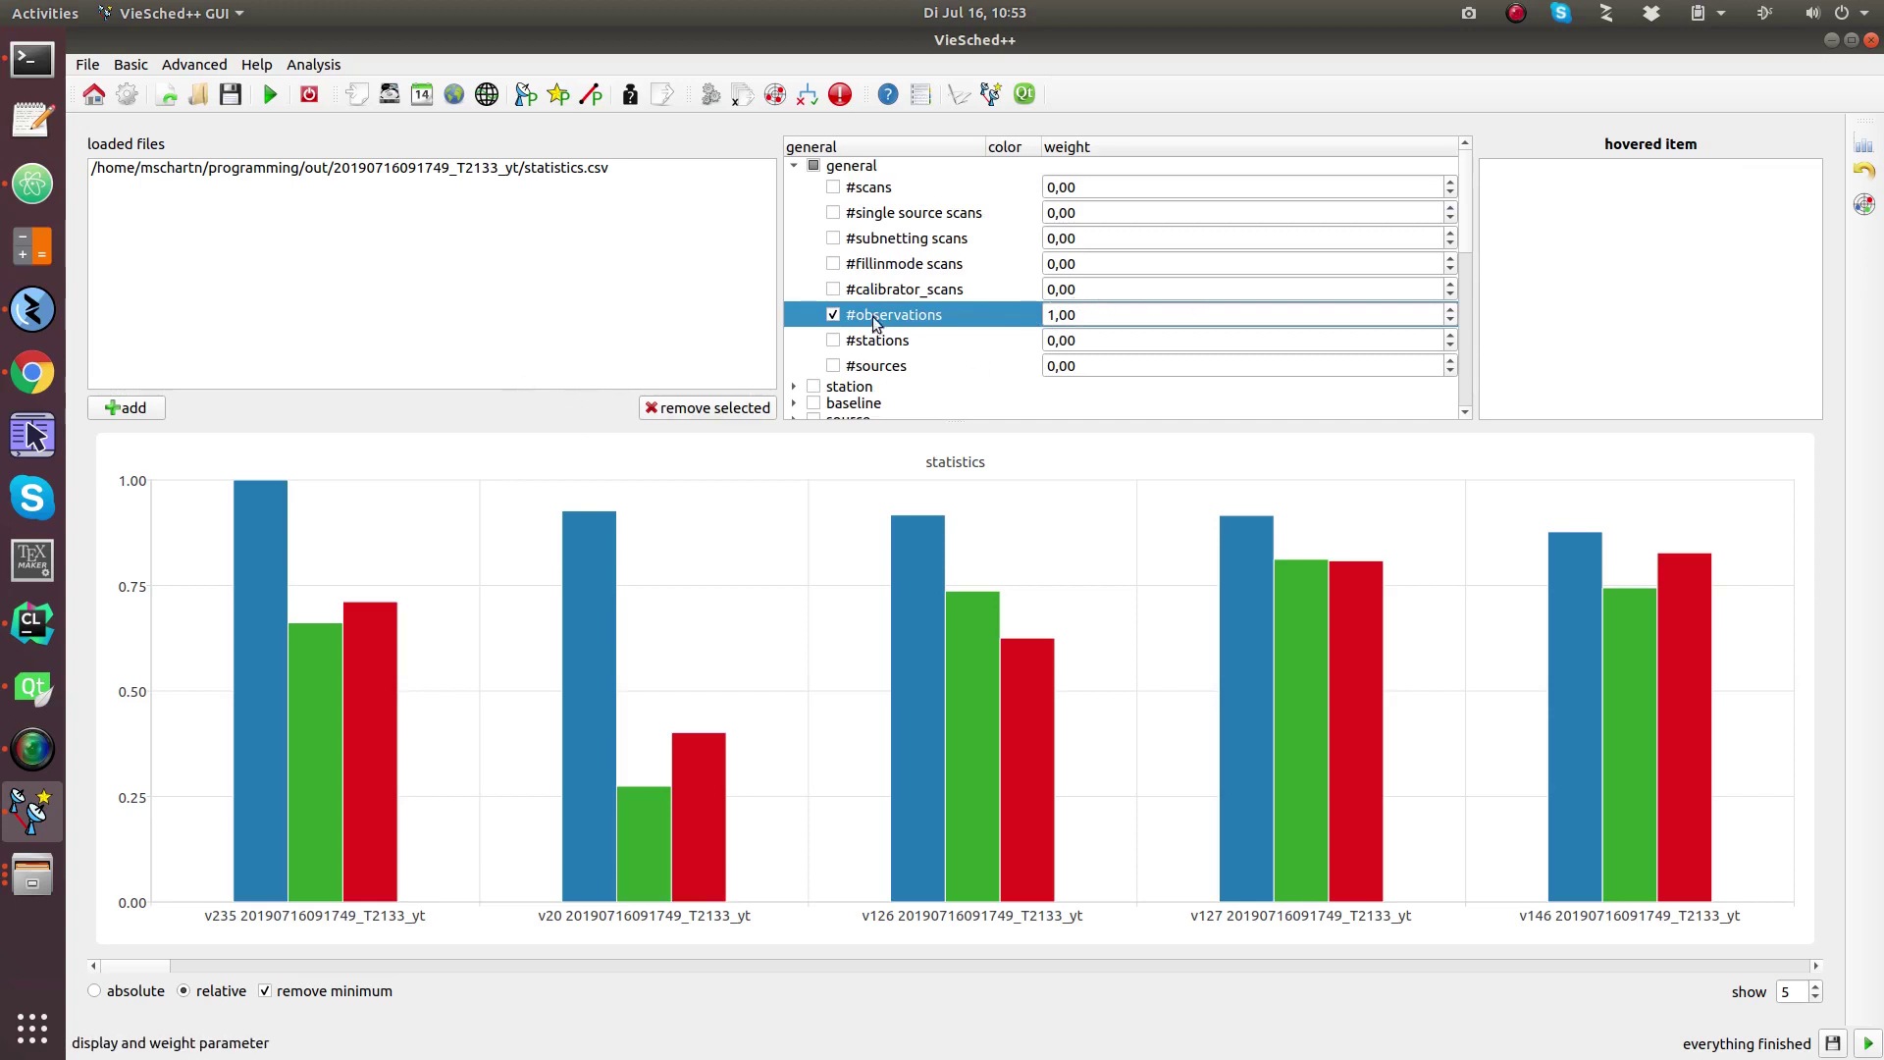
scroll(888, 314, down, 3)
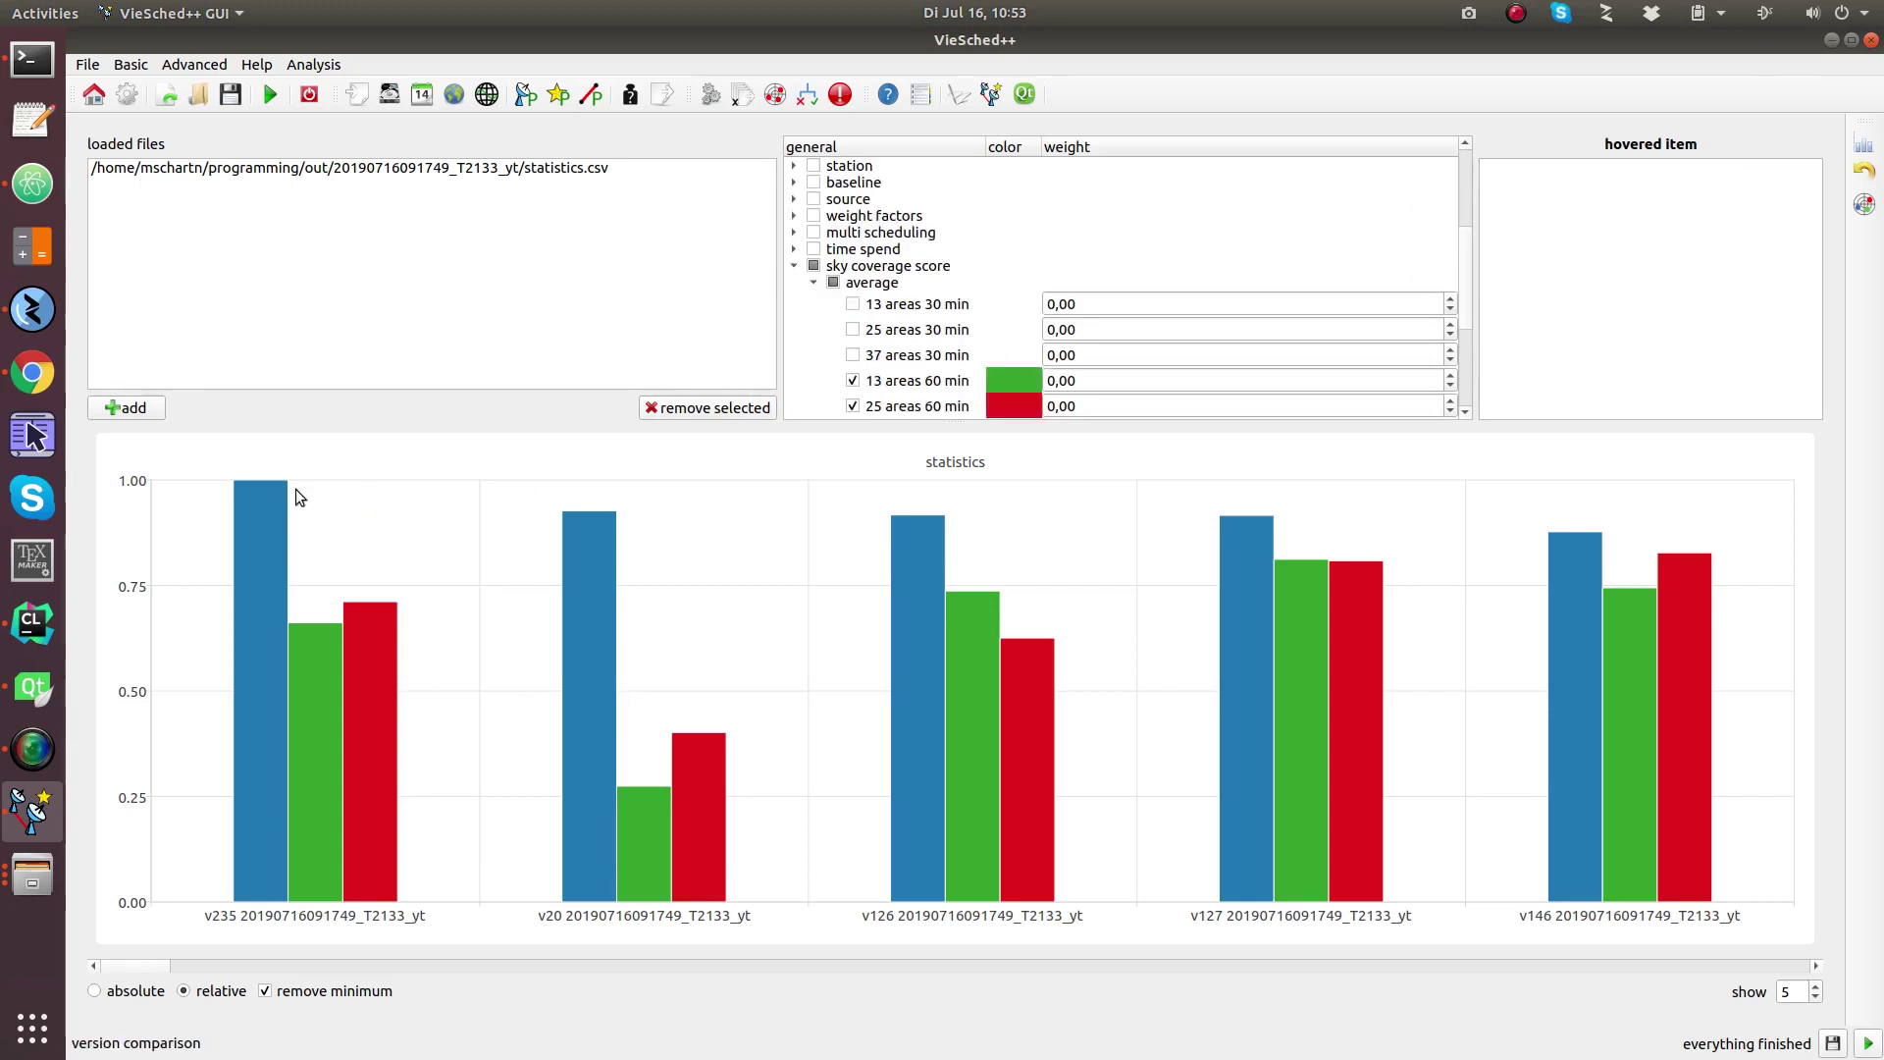
mouse_move(255, 494)
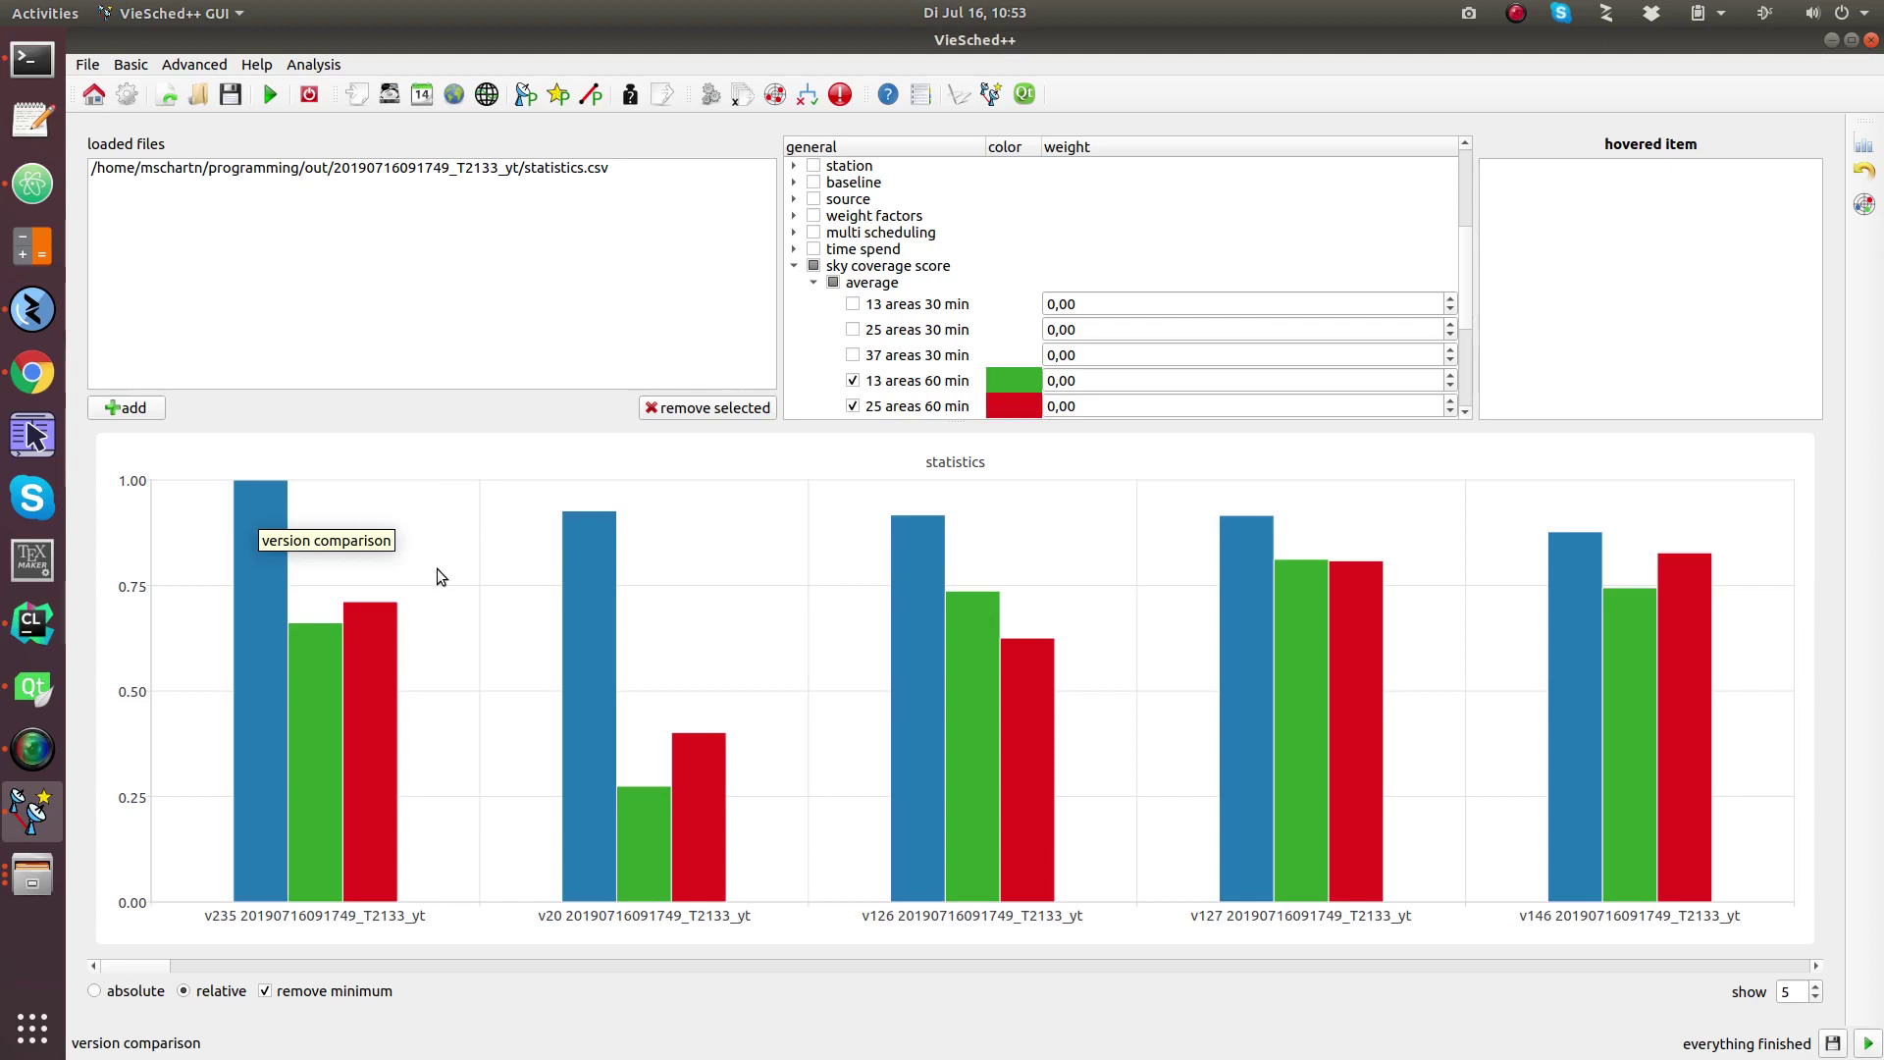
mouse_move(343, 697)
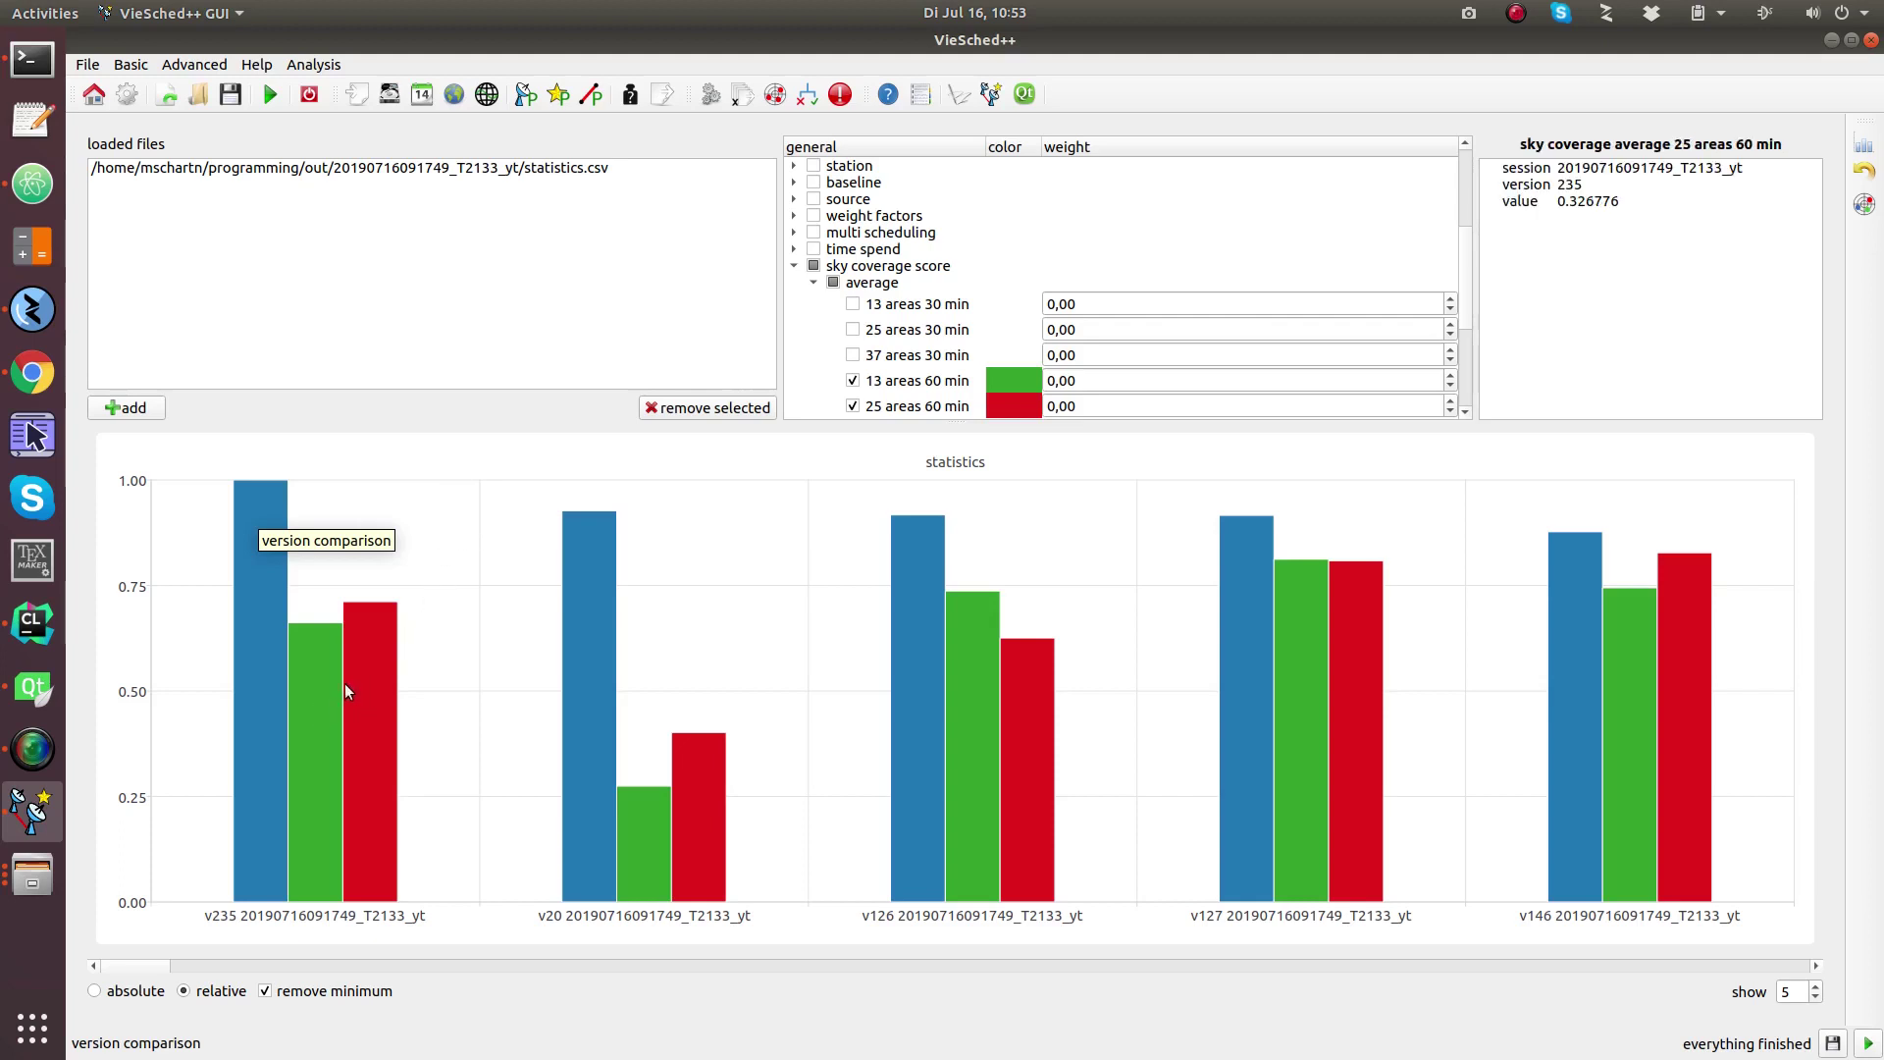
mouse_move(349, 616)
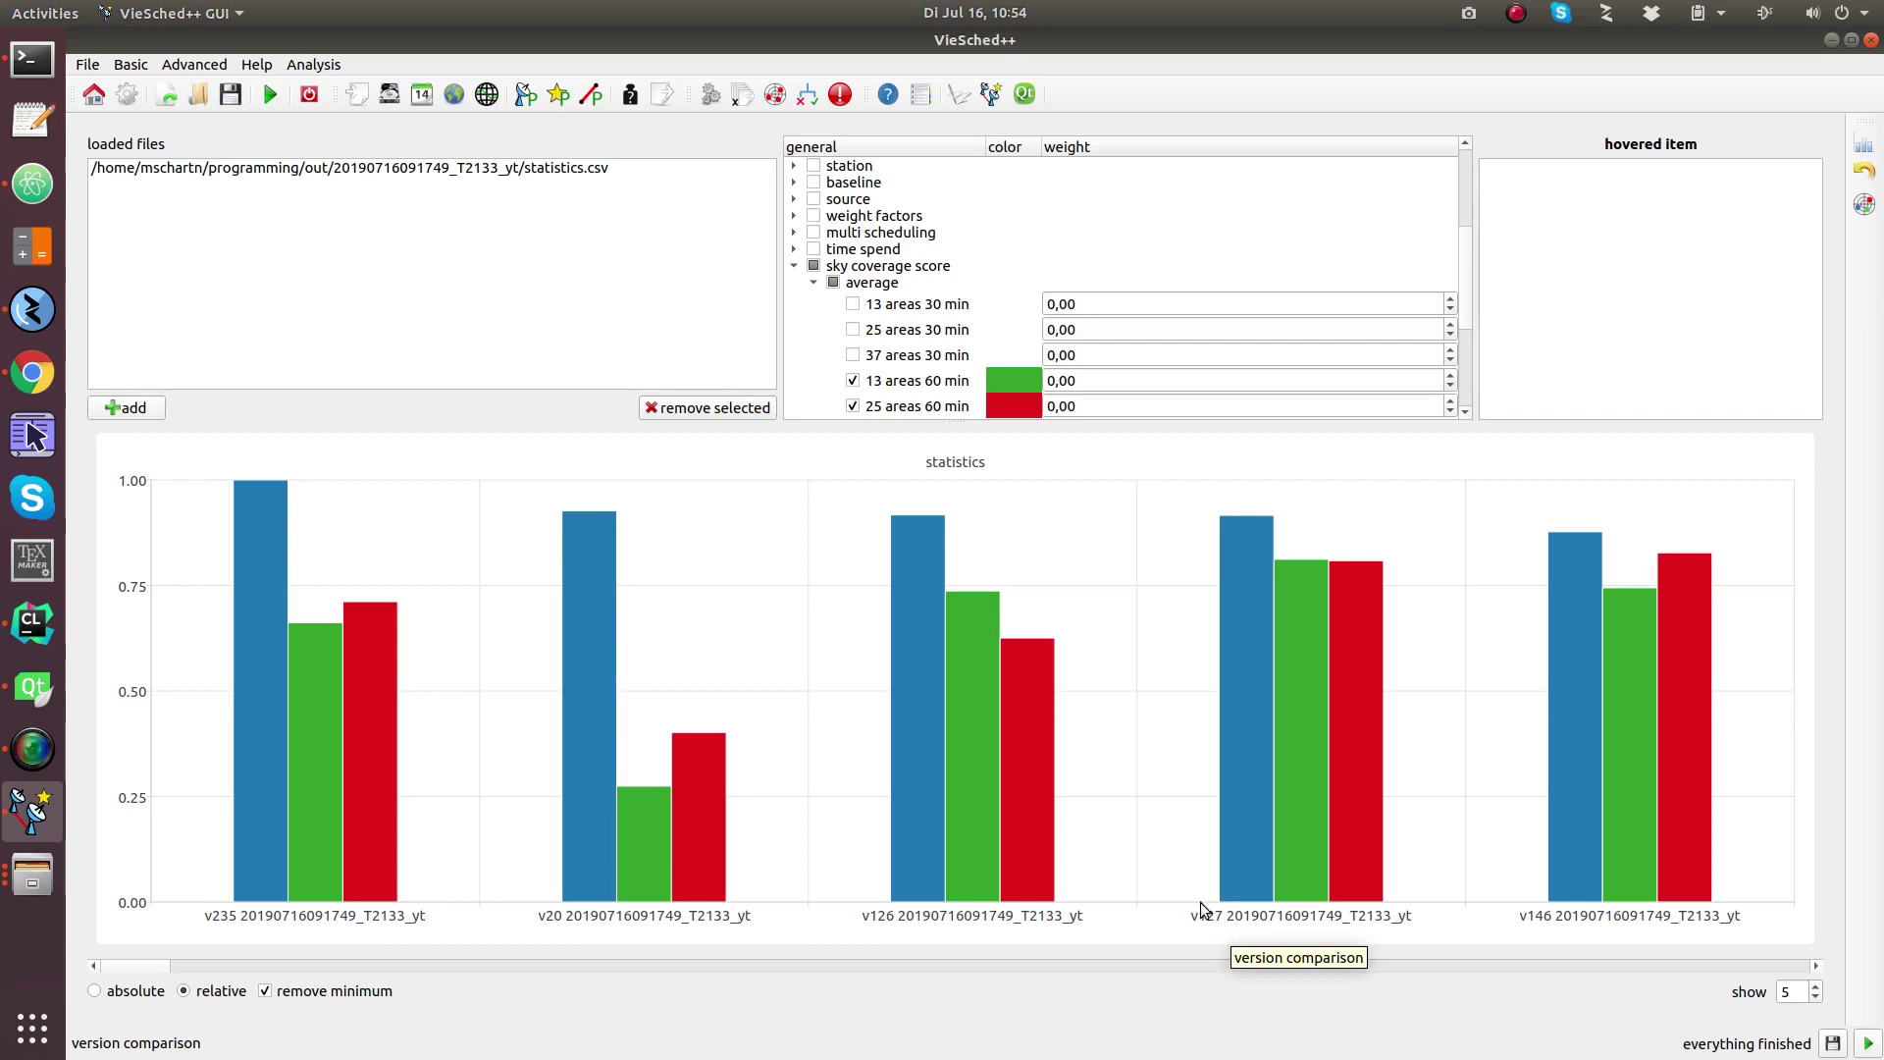
mouse_move(1231, 527)
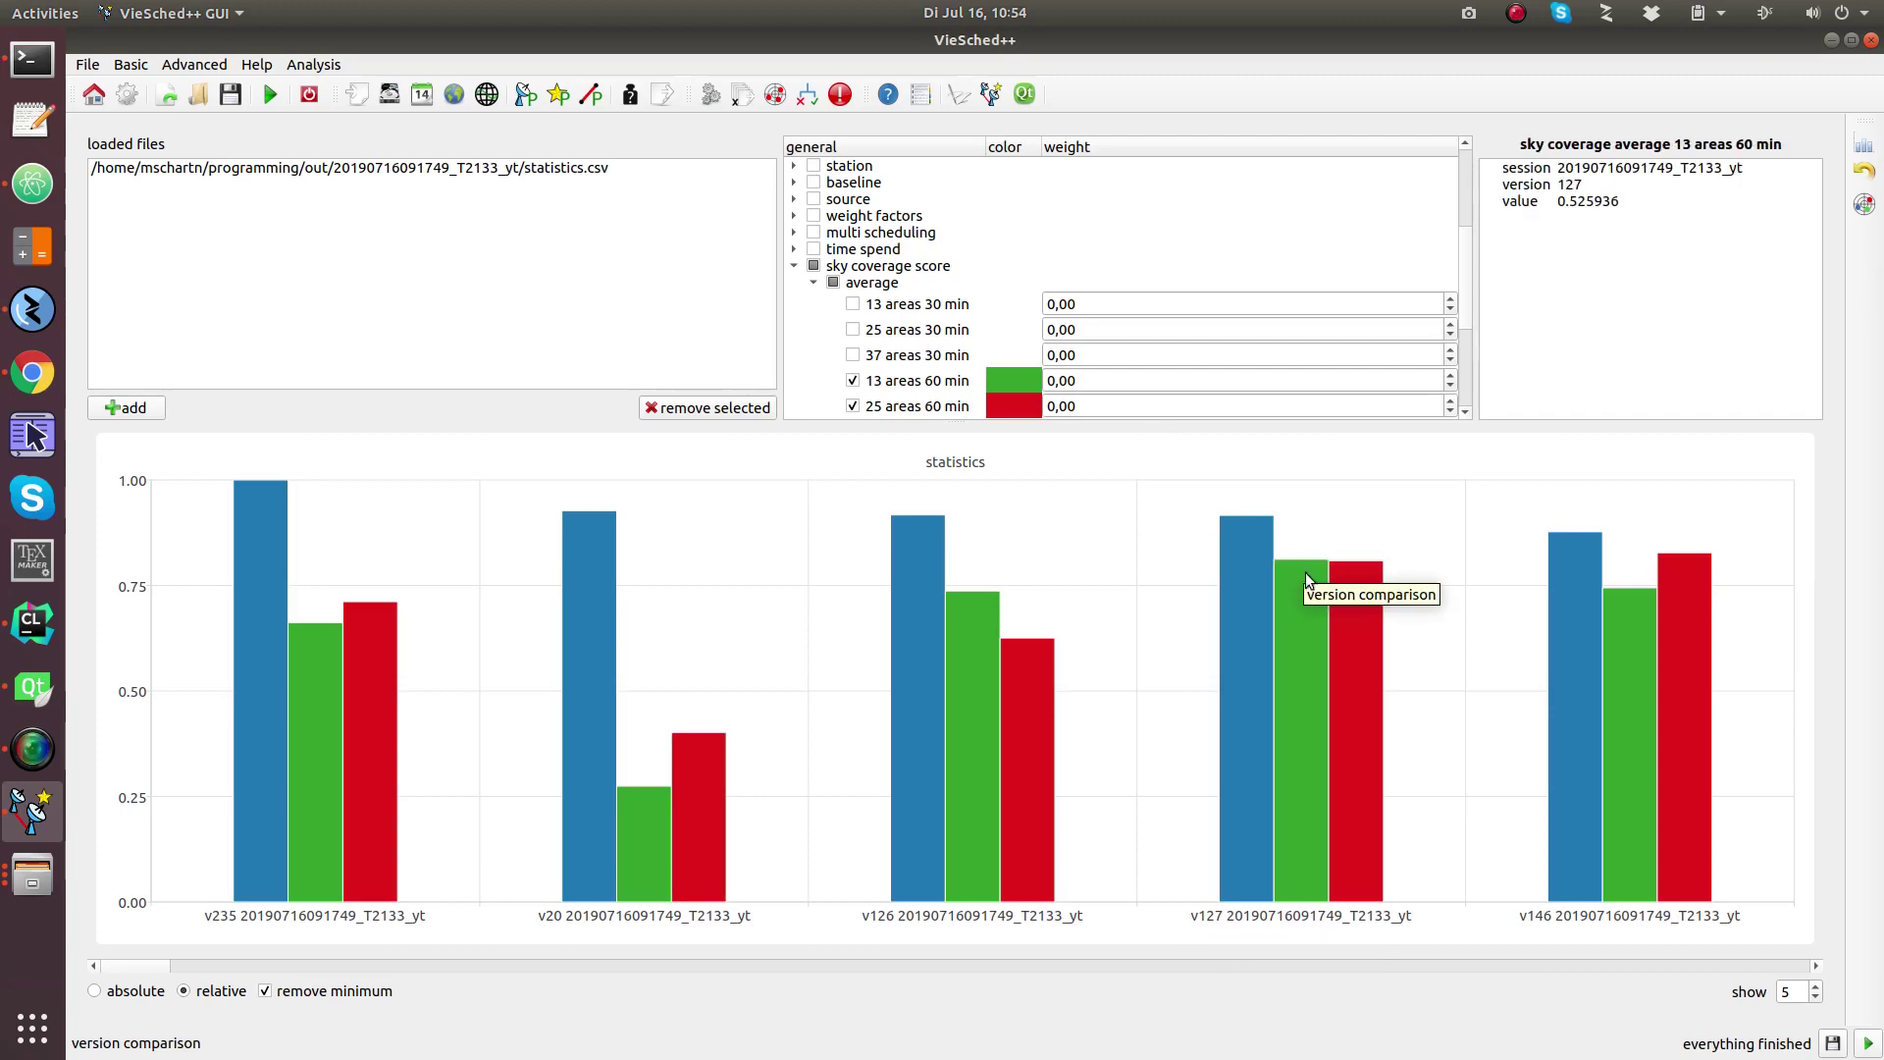
mouse_move(1363, 580)
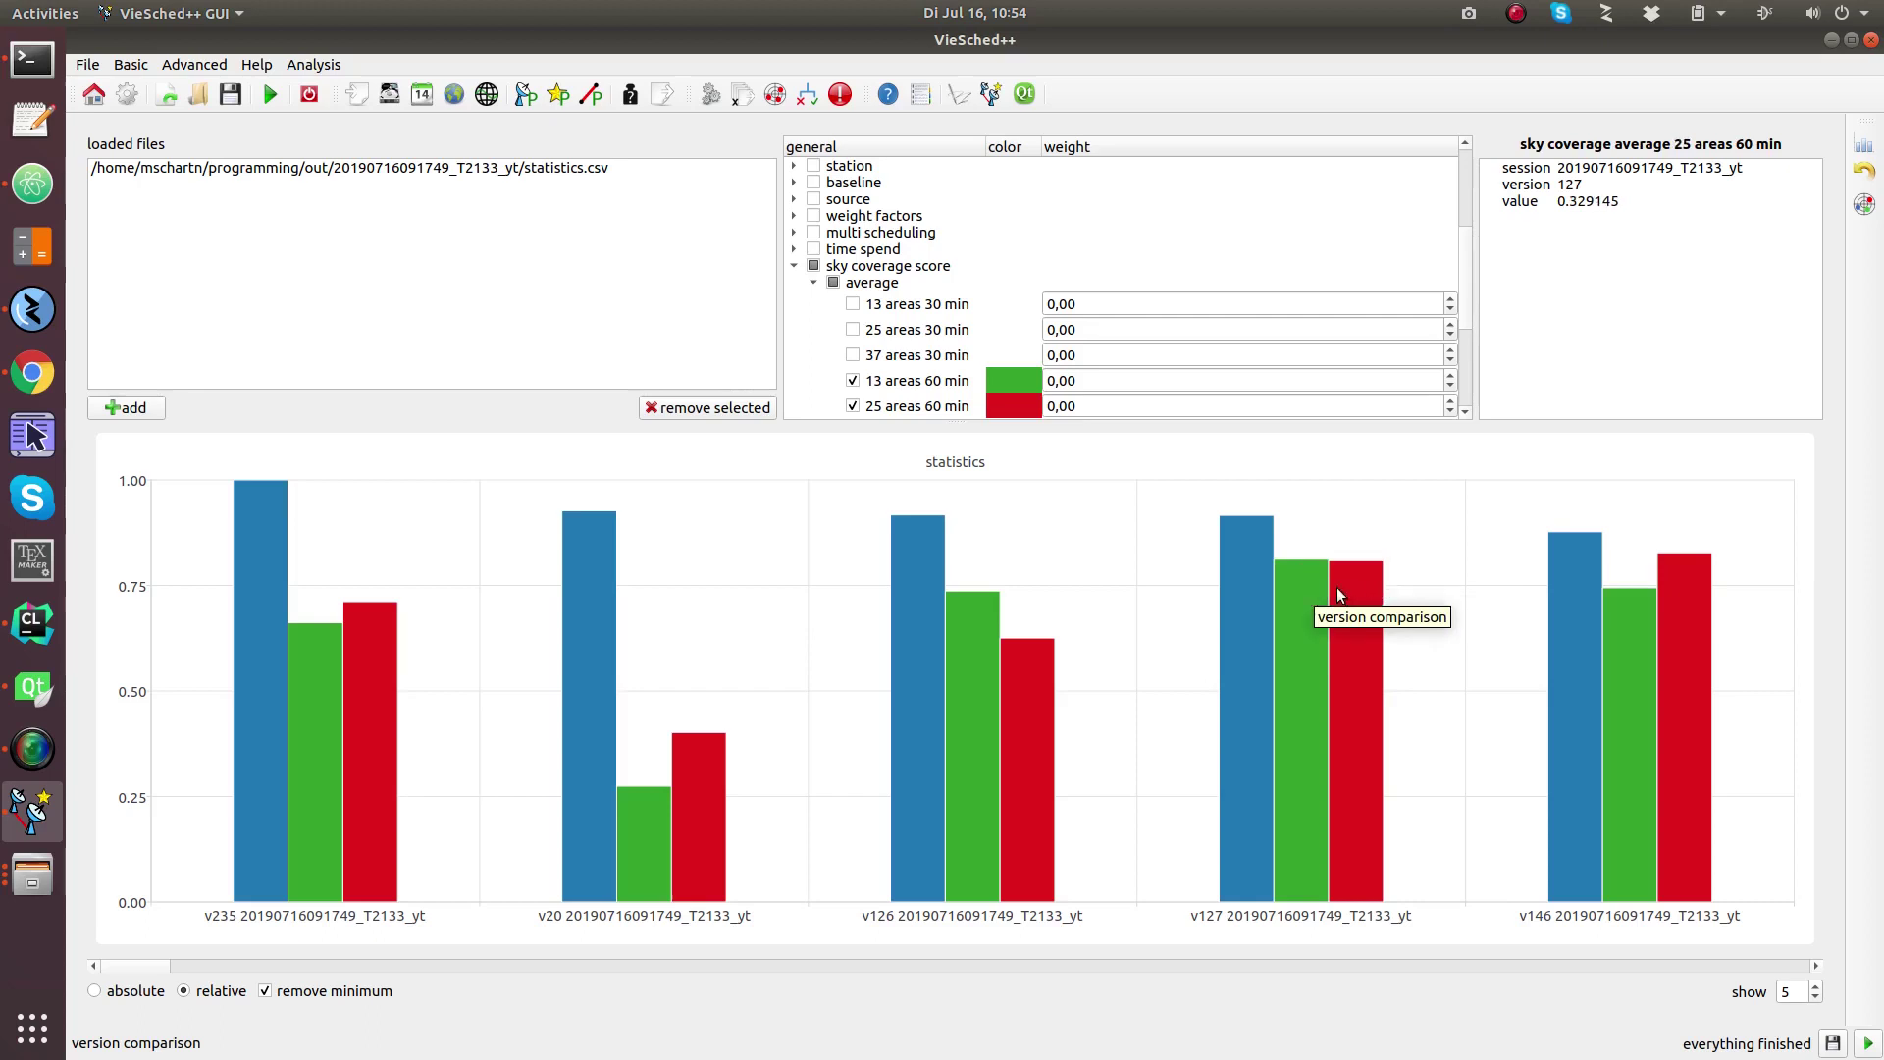
mouse_move(328, 650)
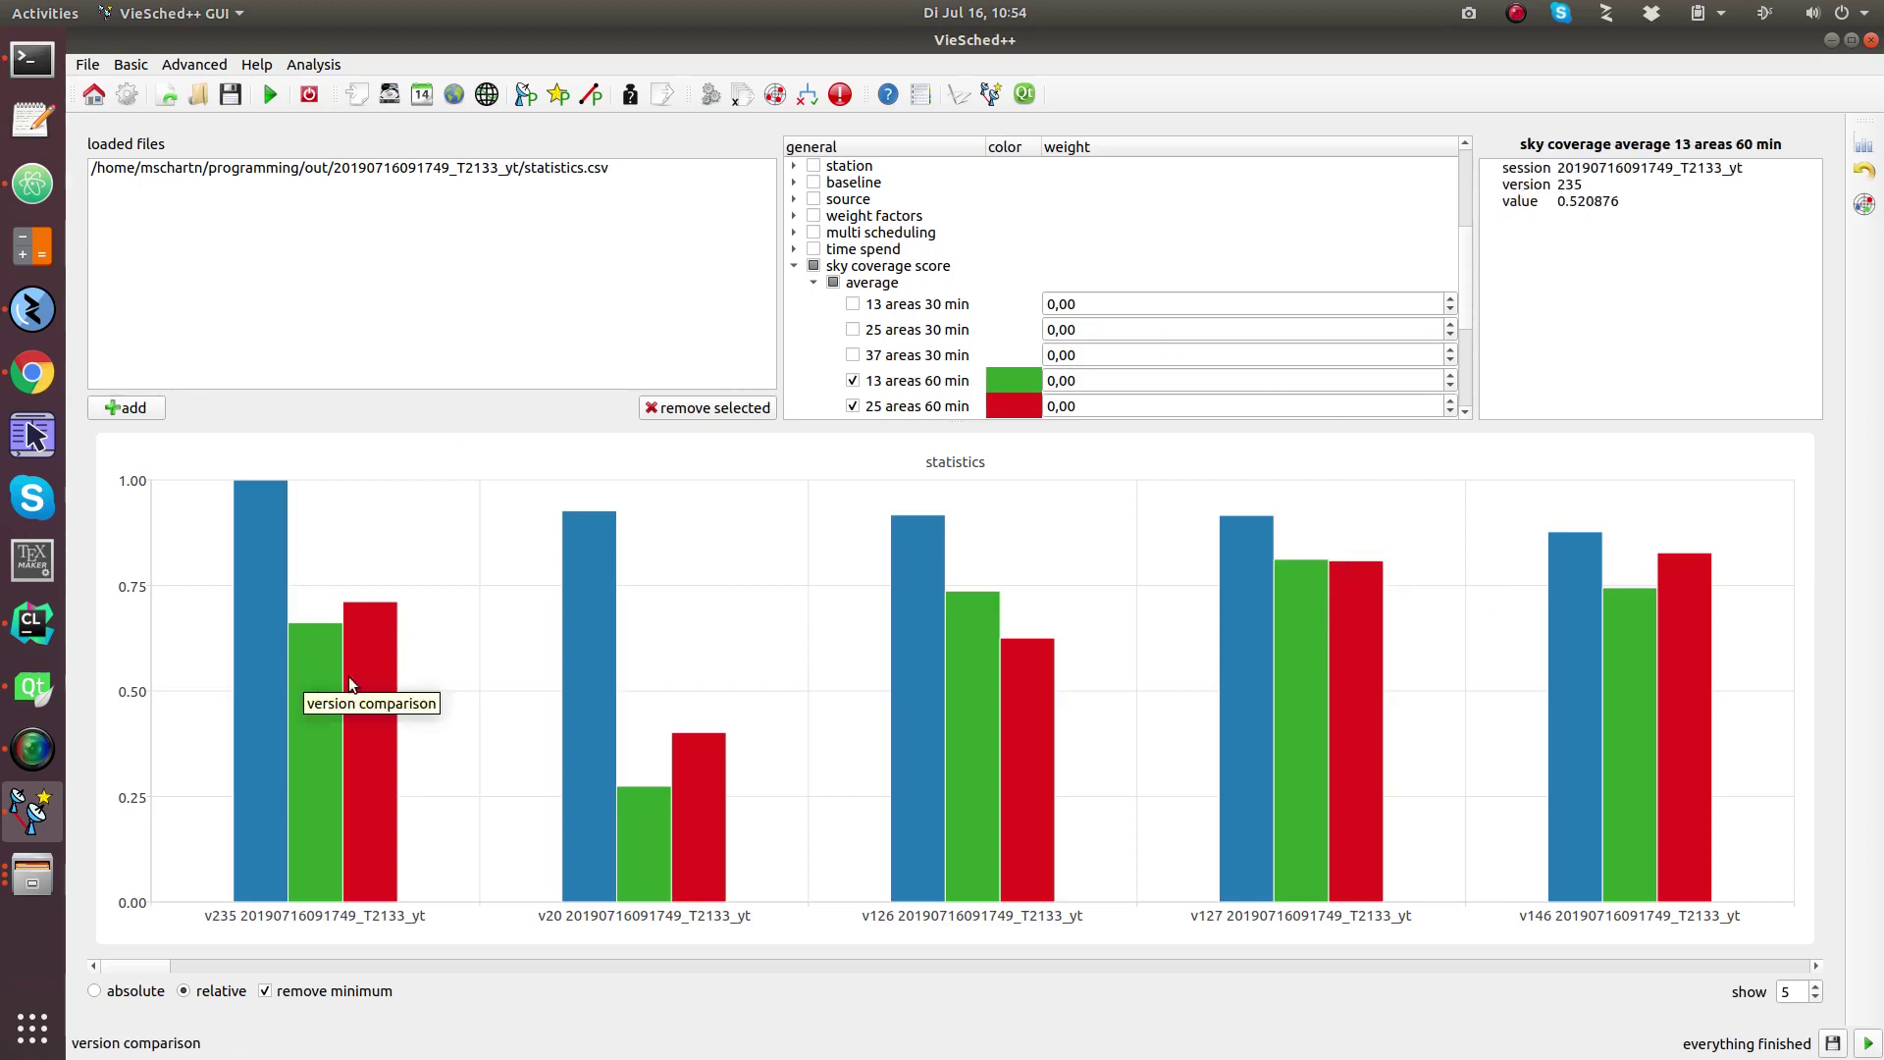
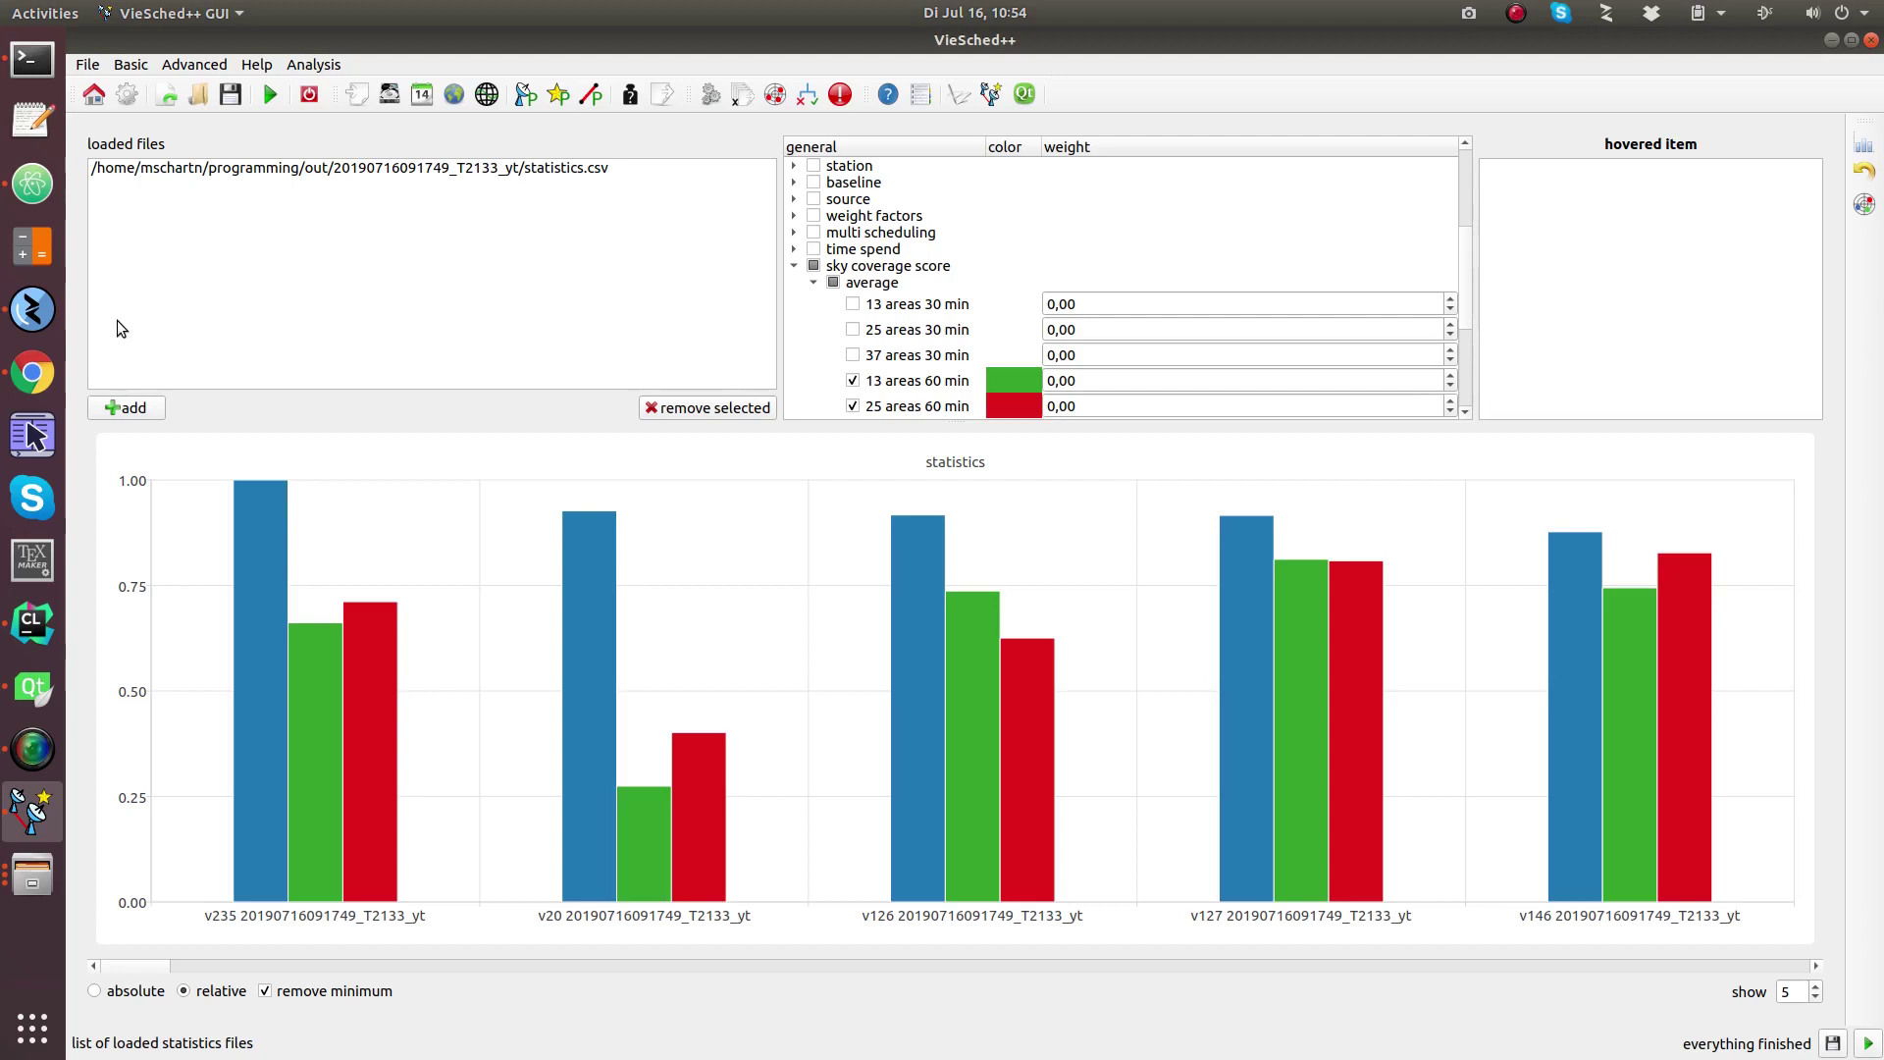
Switch to the MATLAB session, launch VieVS with the vievs command and start the local parallel pool.
click(34, 310)
click(83, 110)
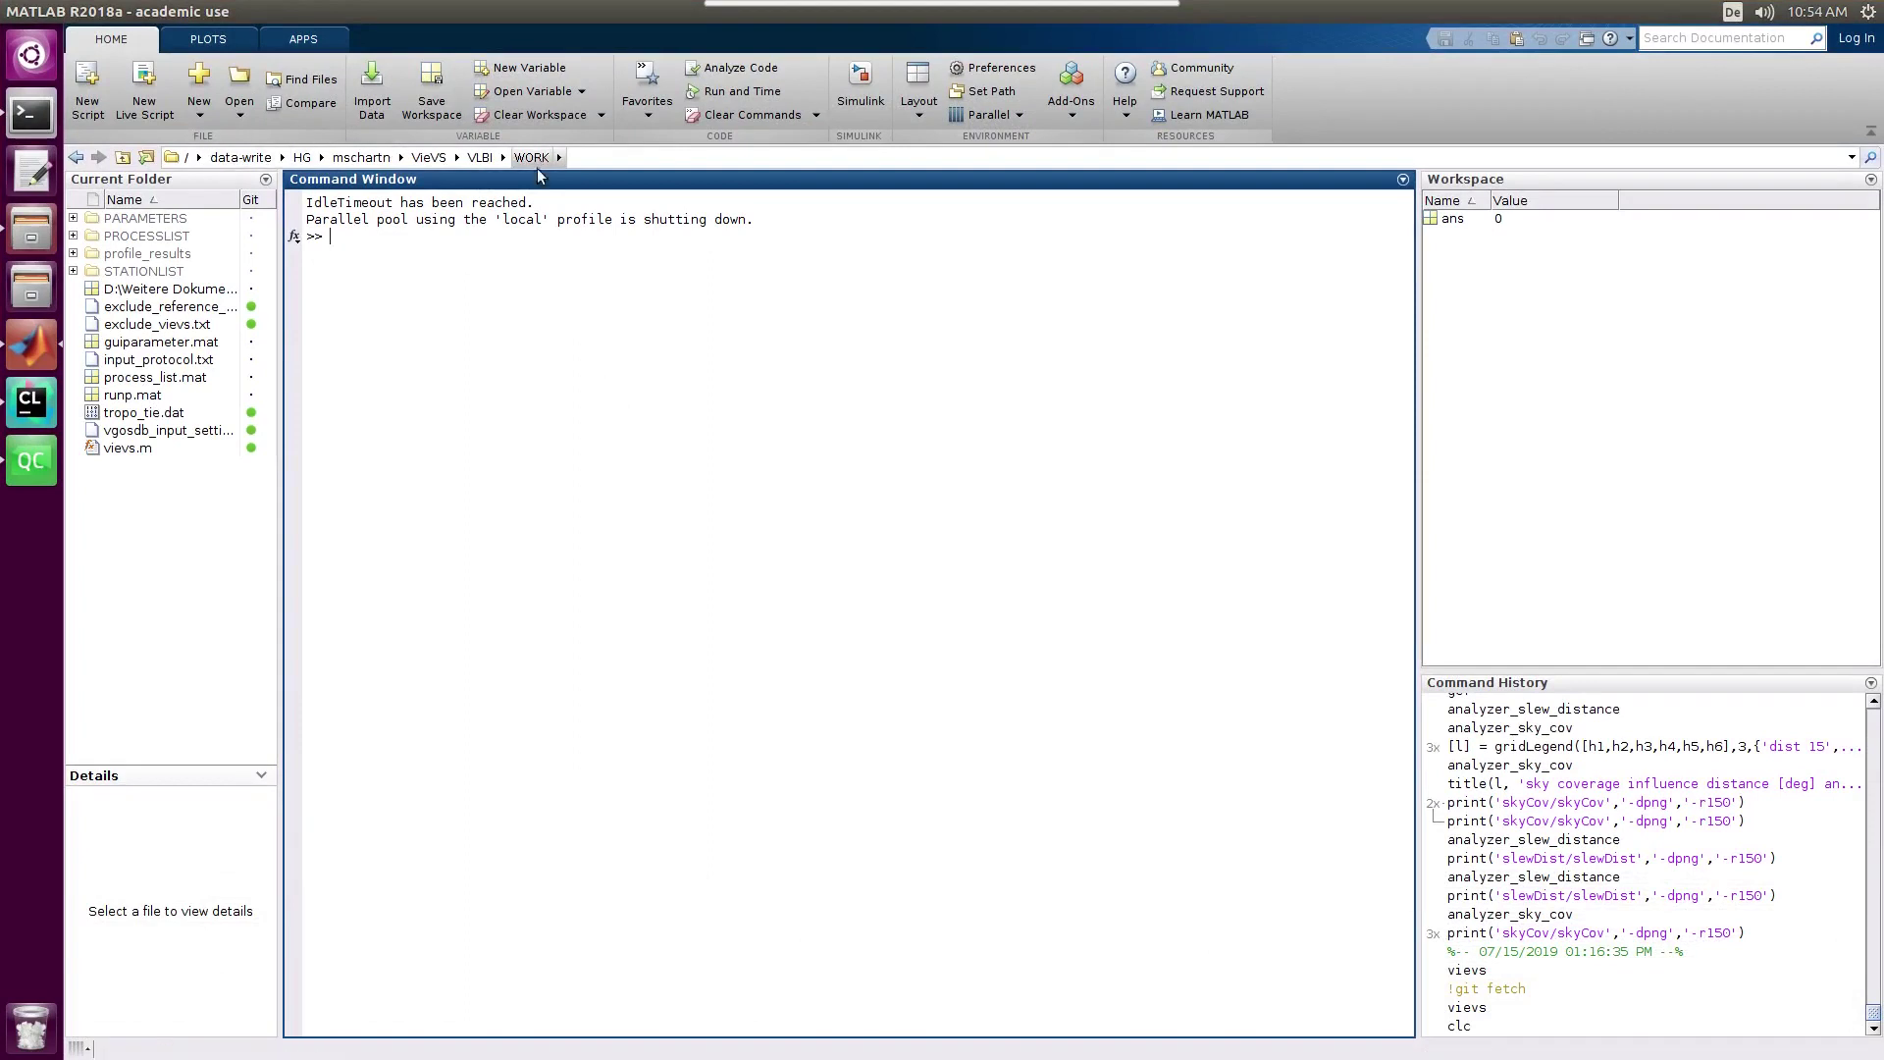
text(vievs)
key(Return)
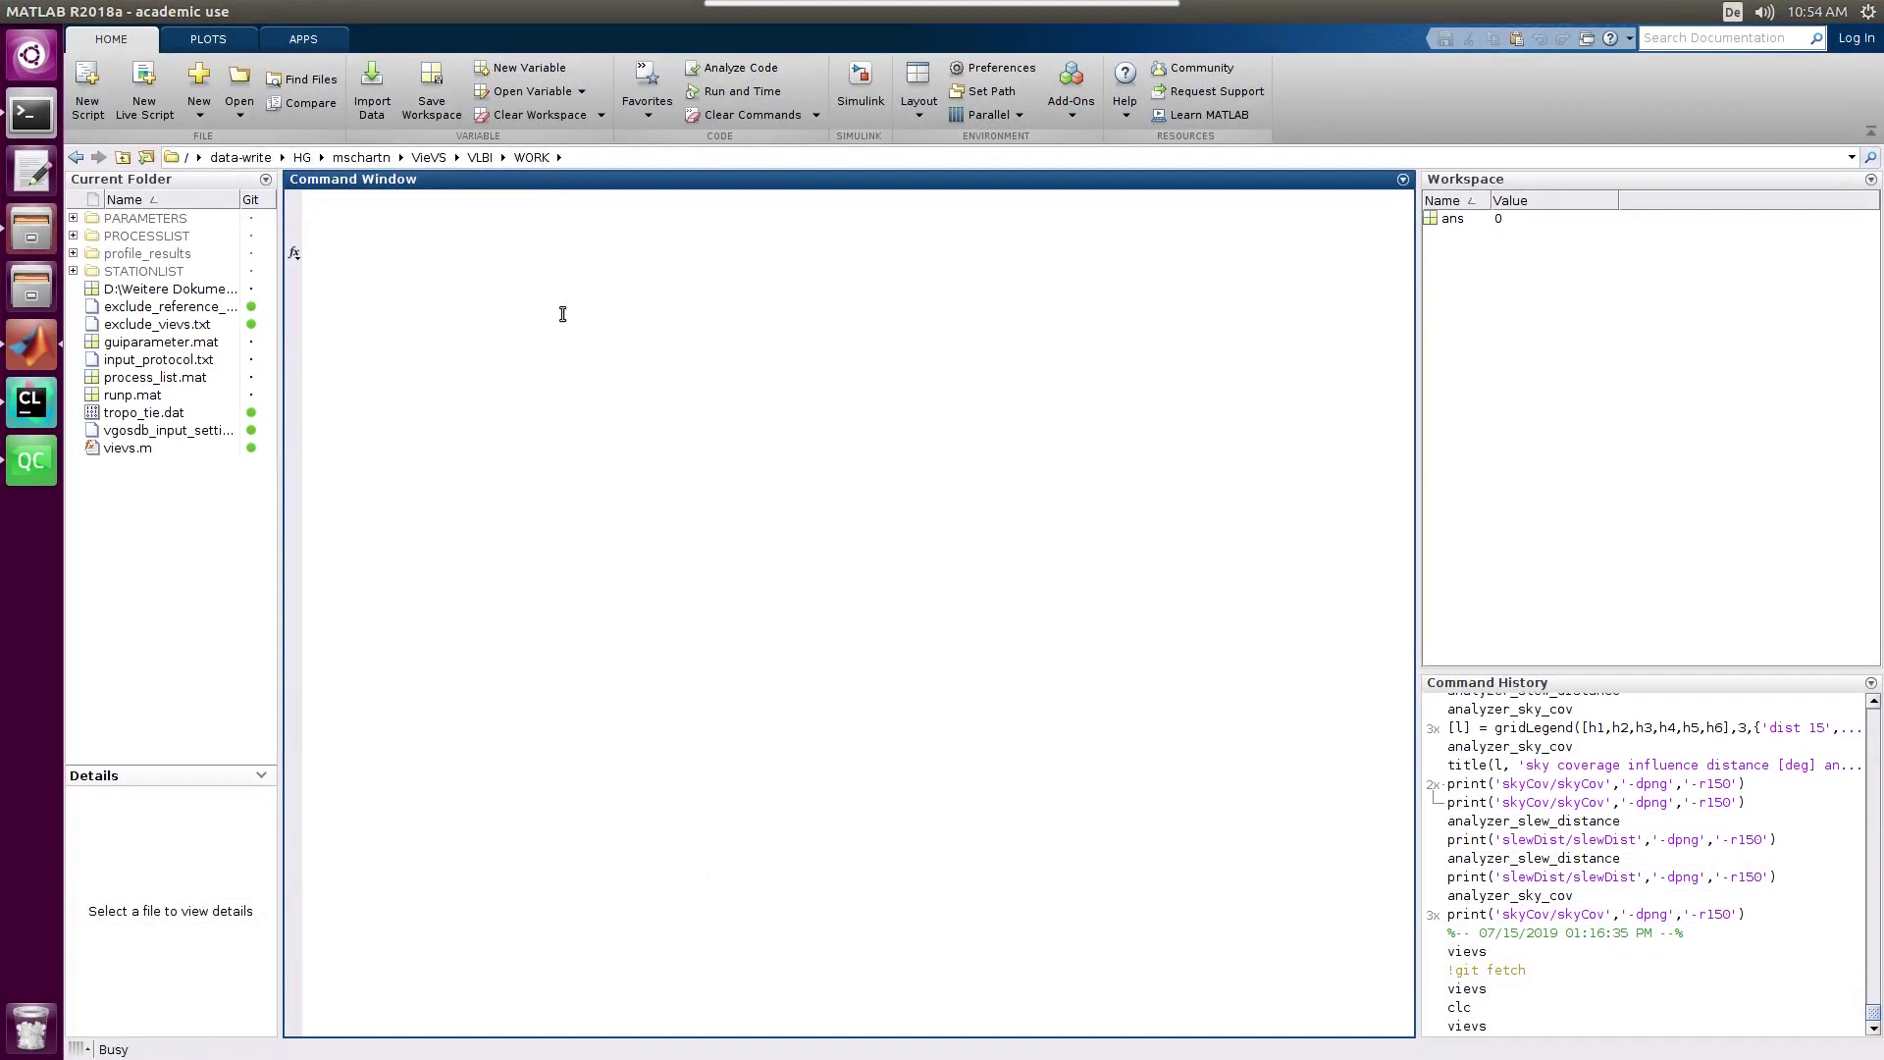
click(88, 1050)
click(179, 1005)
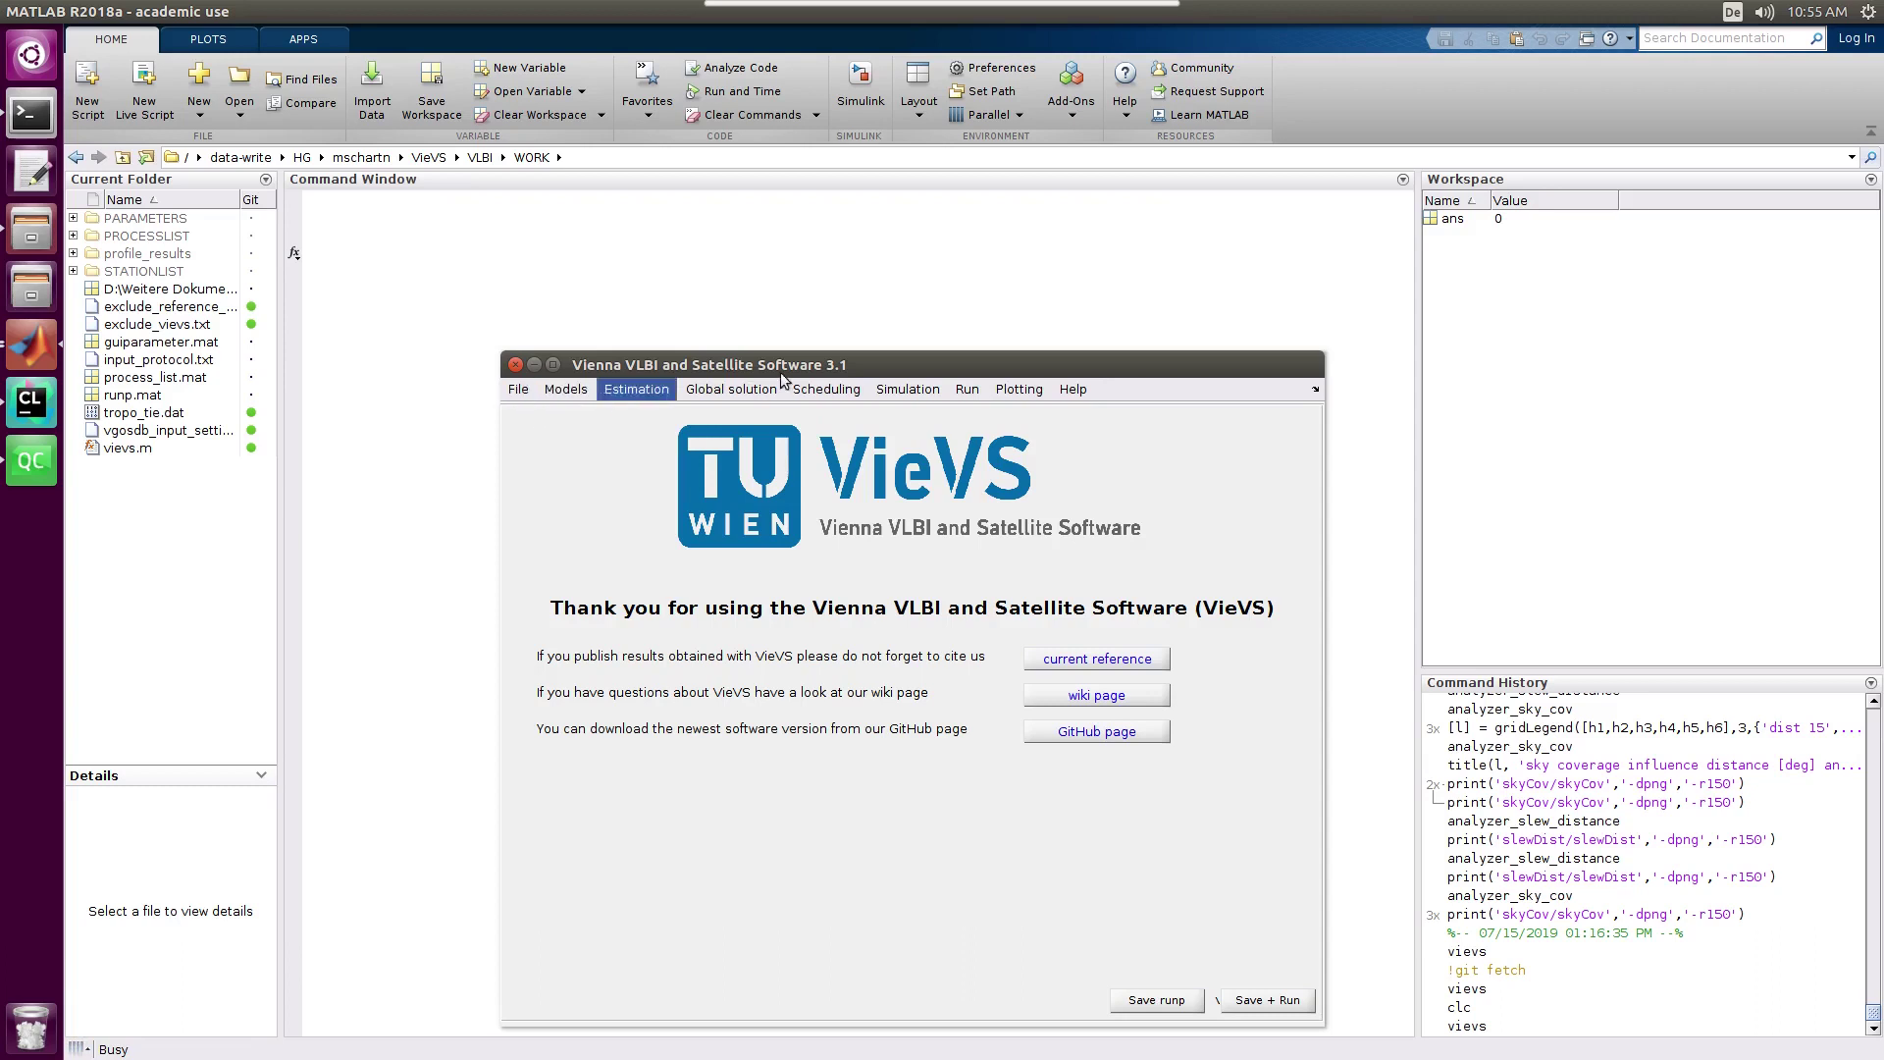
drag(696, 368, 683, 251)
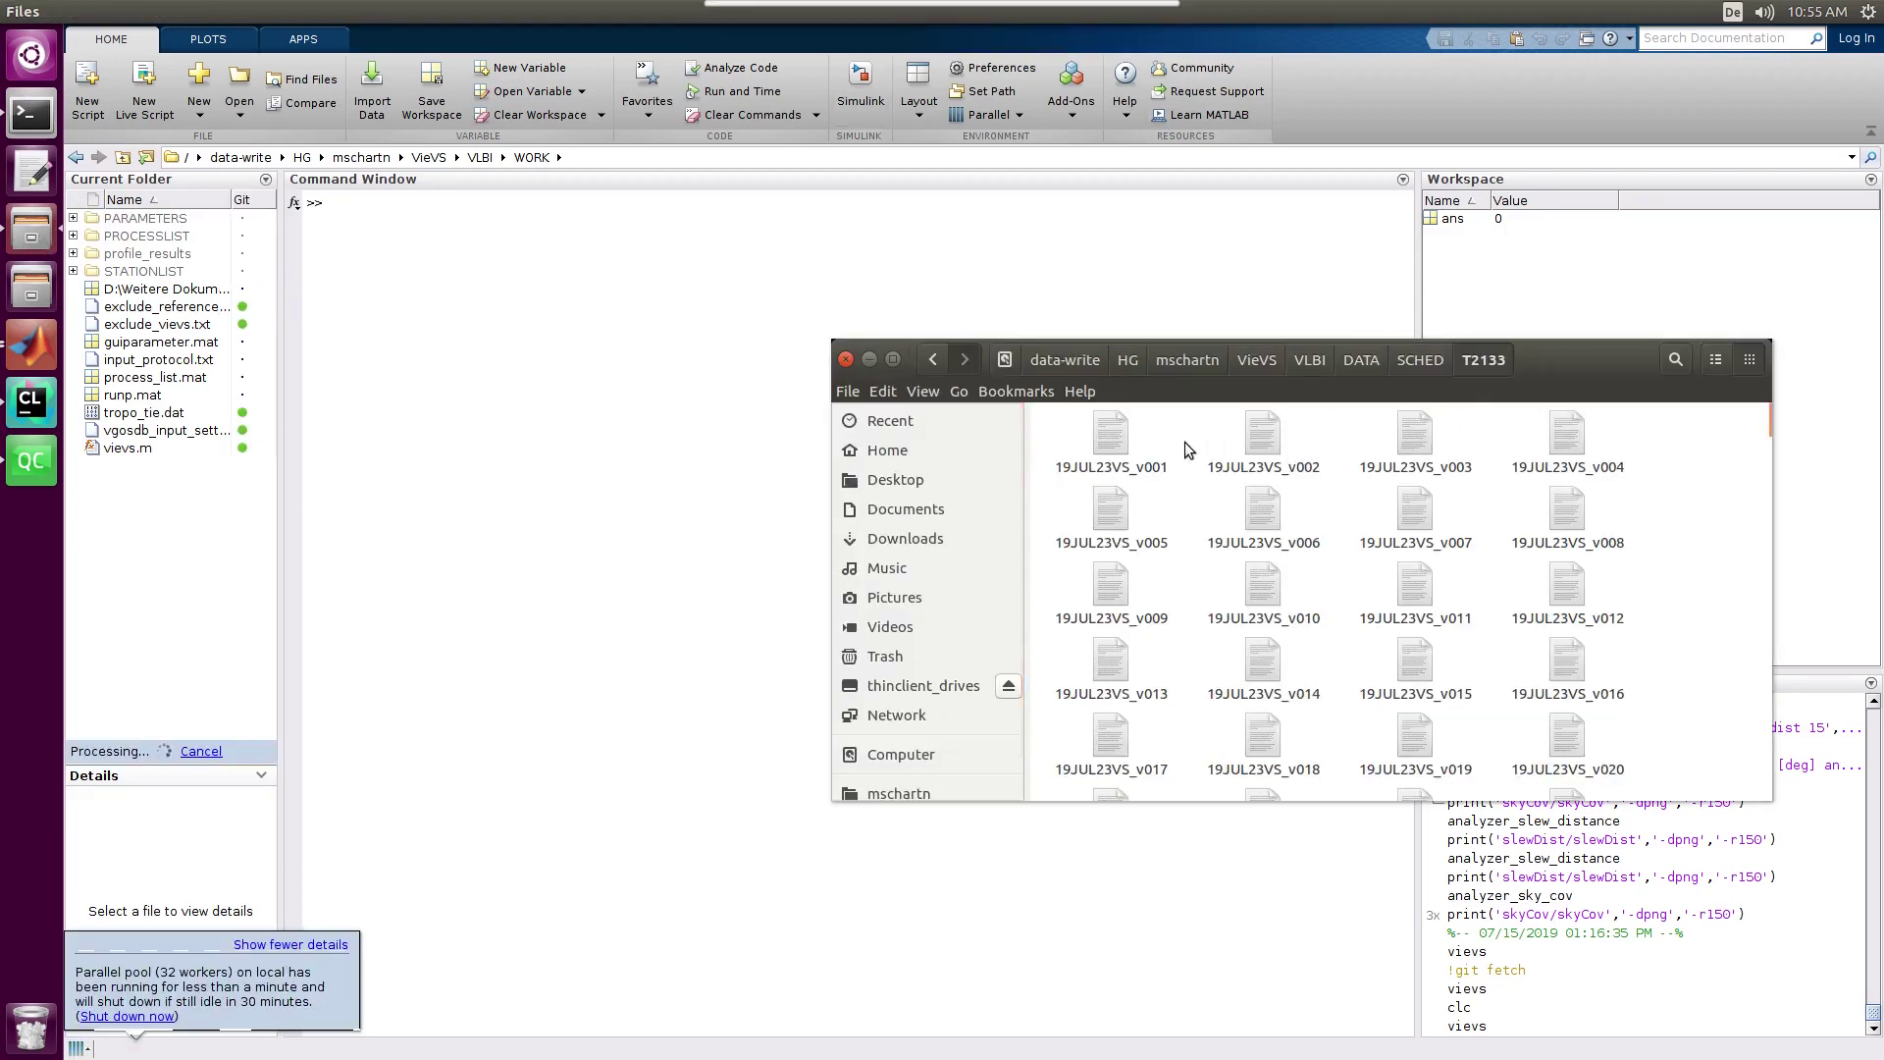
Enlarge the file manager window and look through the 19JUL23VS schedule files from v001 to v241 in the T2133 folder.
drag(1320, 800, 1346, 975)
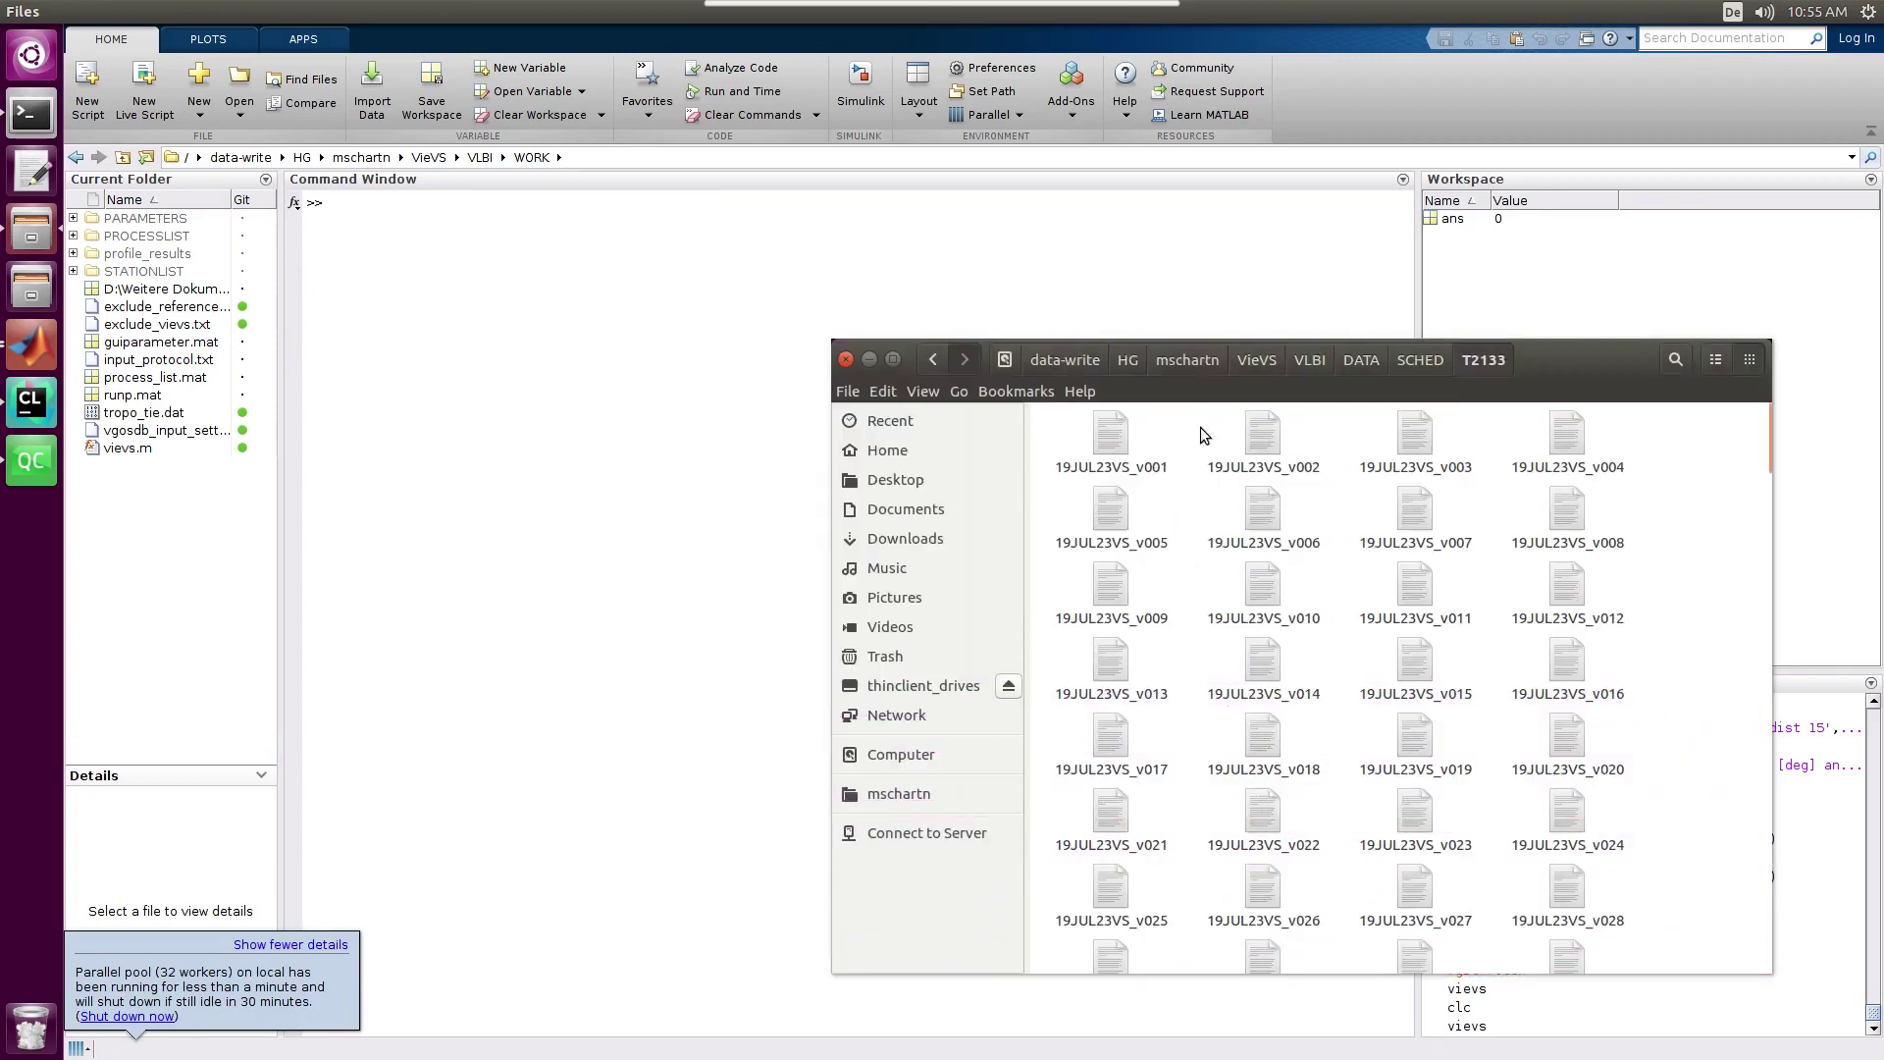
click(1150, 460)
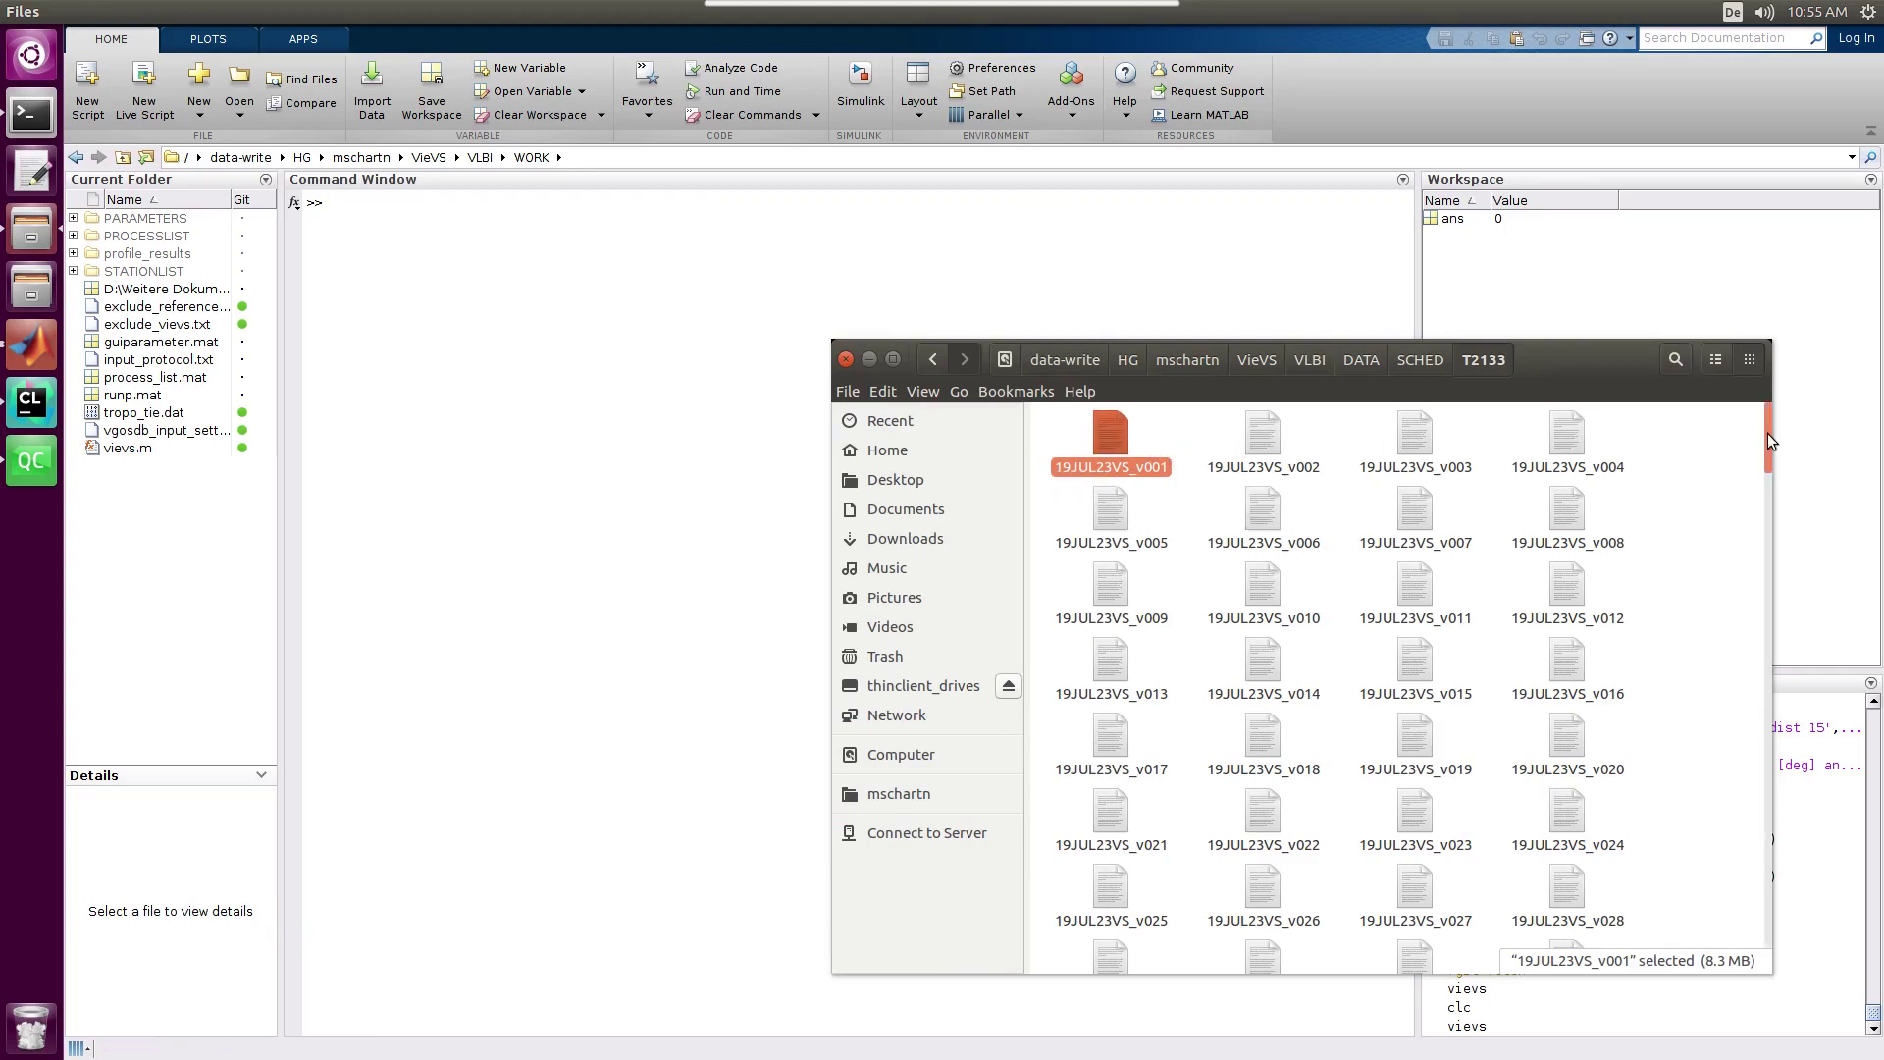
click(1767, 515)
drag(1756, 533, 1746, 944)
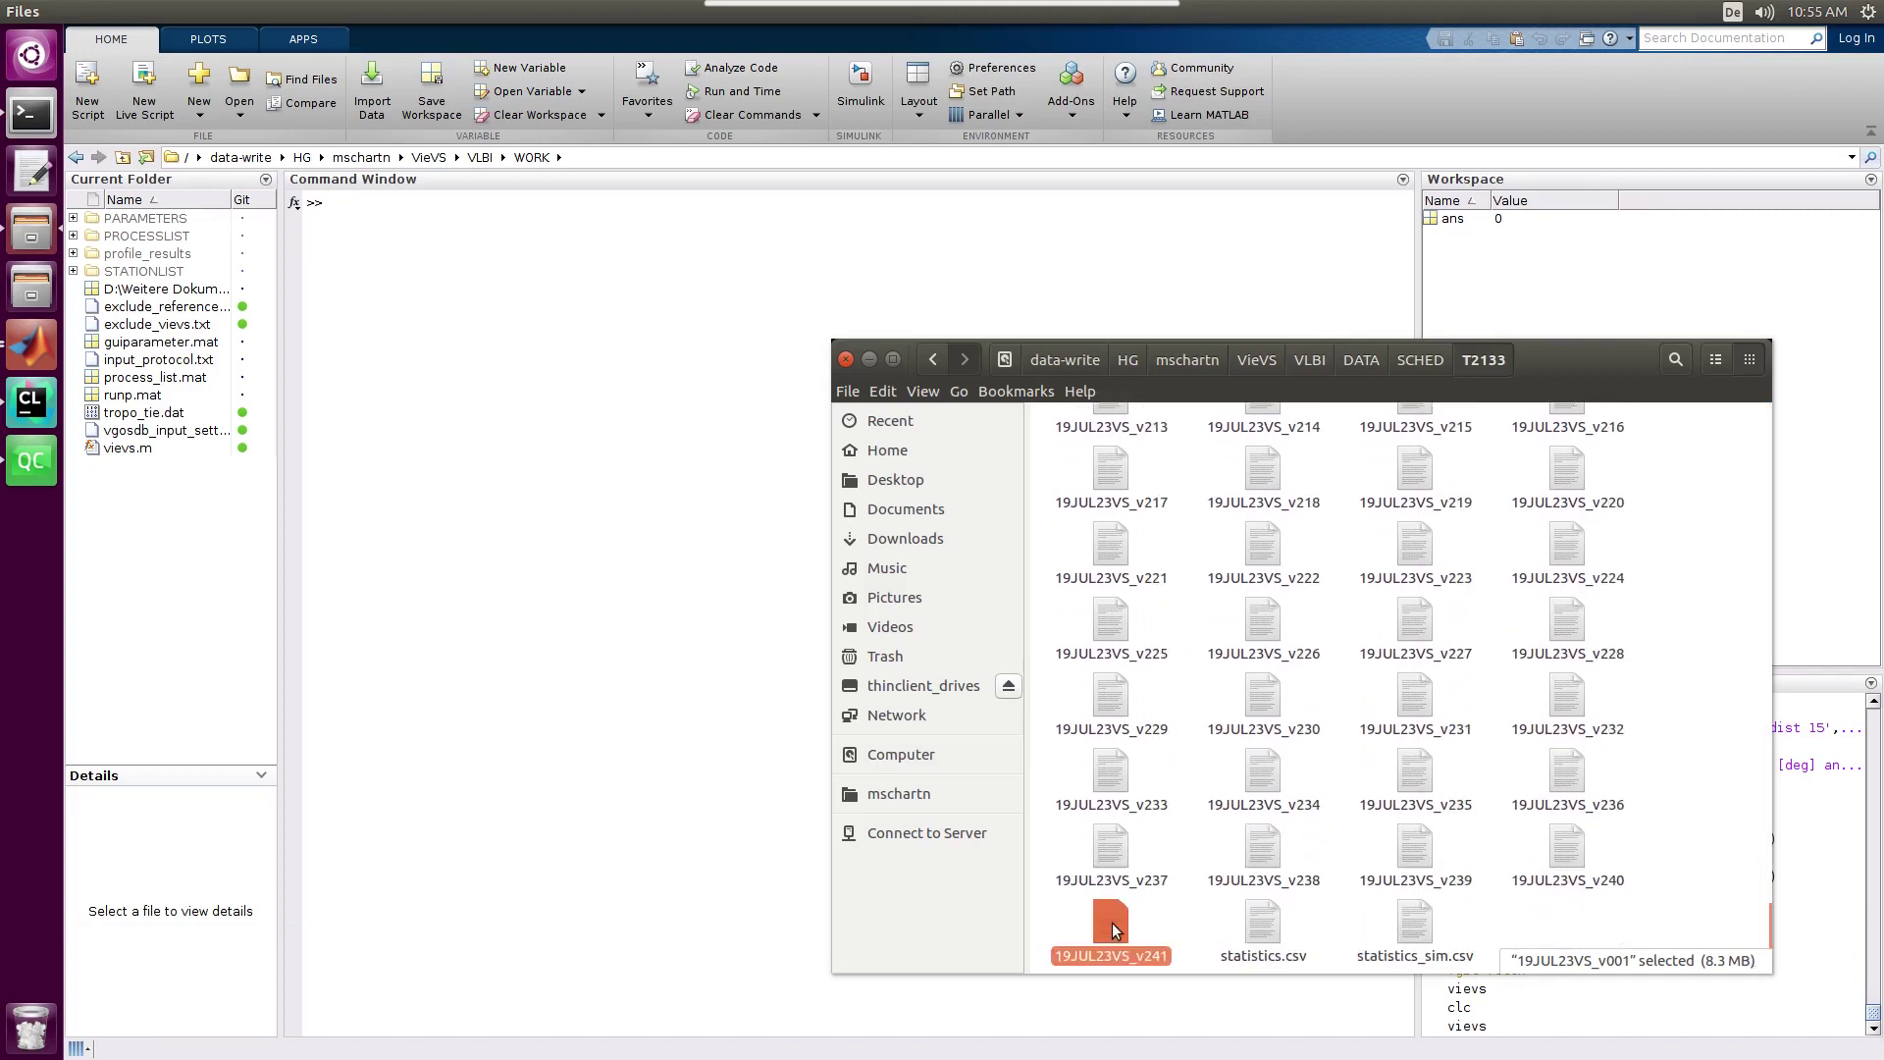
scroll(1240, 624, up, 5)
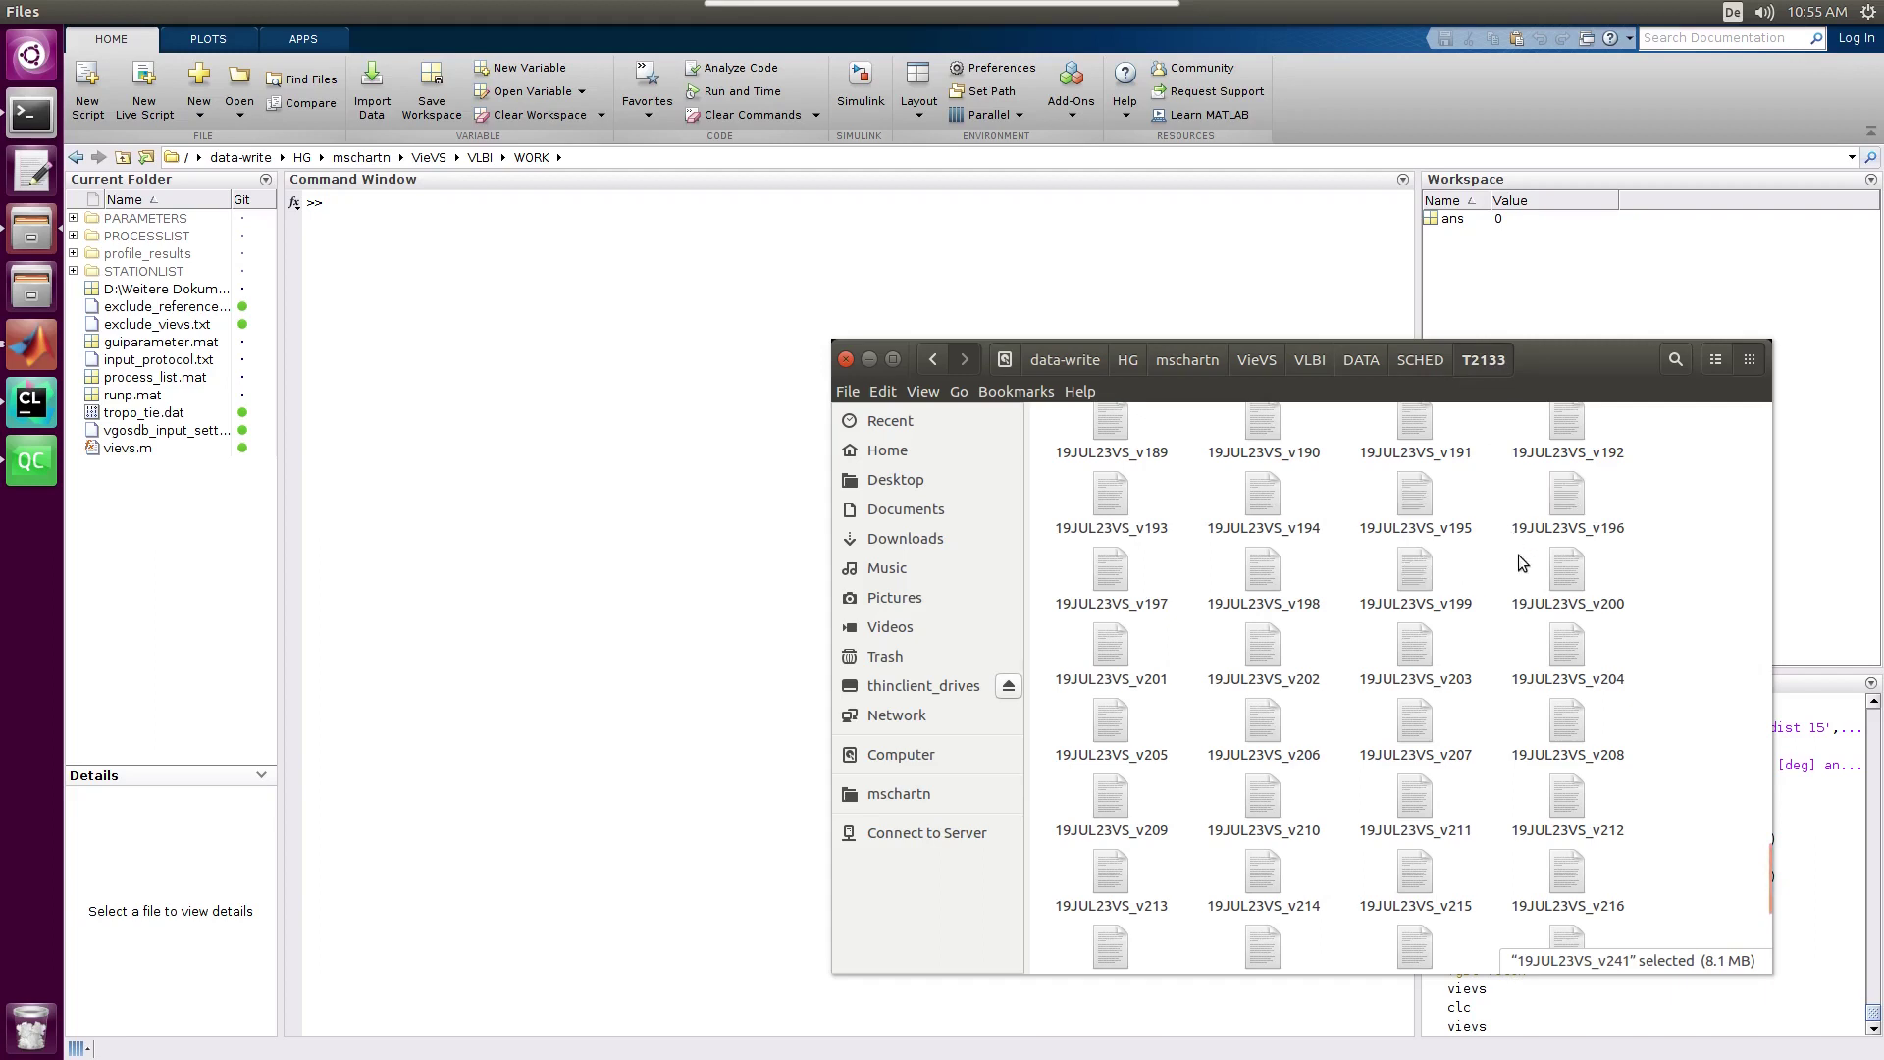
scroll(1516, 556, up, 10)
scroll(1676, 734, up, 20)
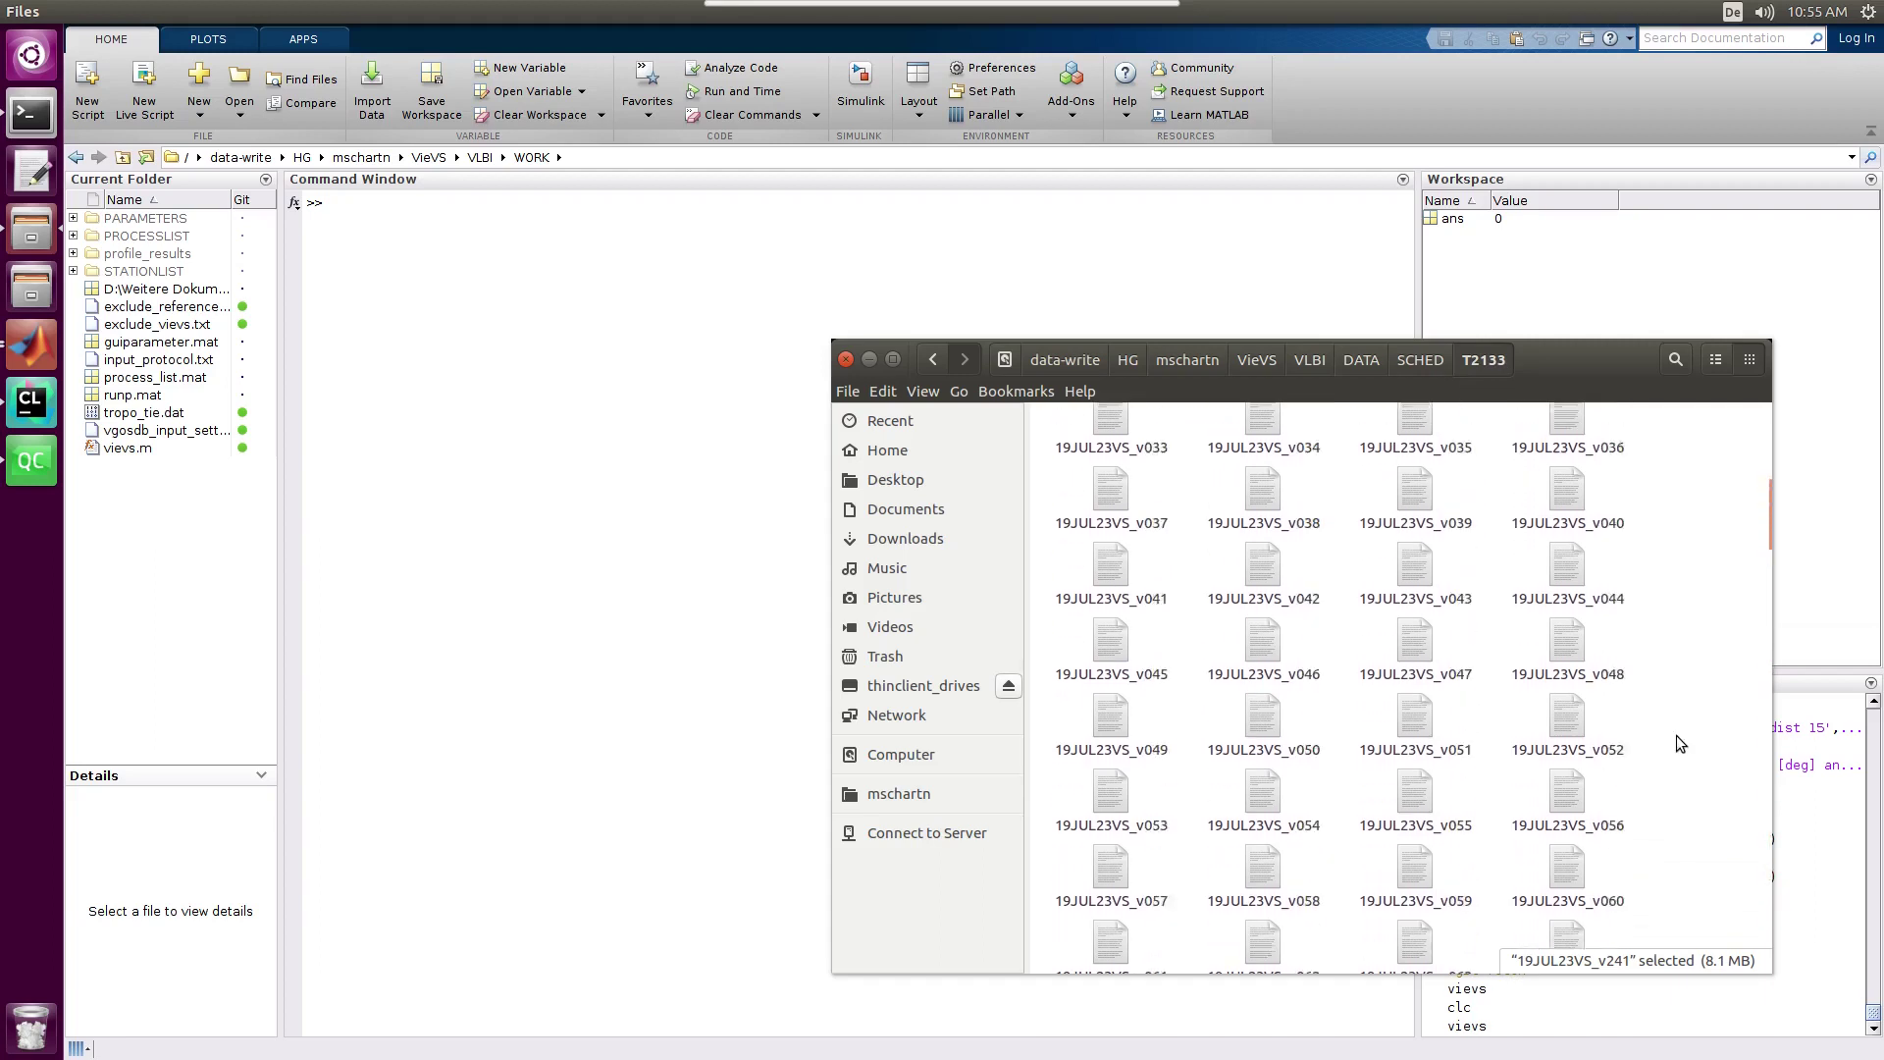
Return to the VieVS window, open the input file settings and start browsing for sessions to process.
click(20, 340)
click(20, 343)
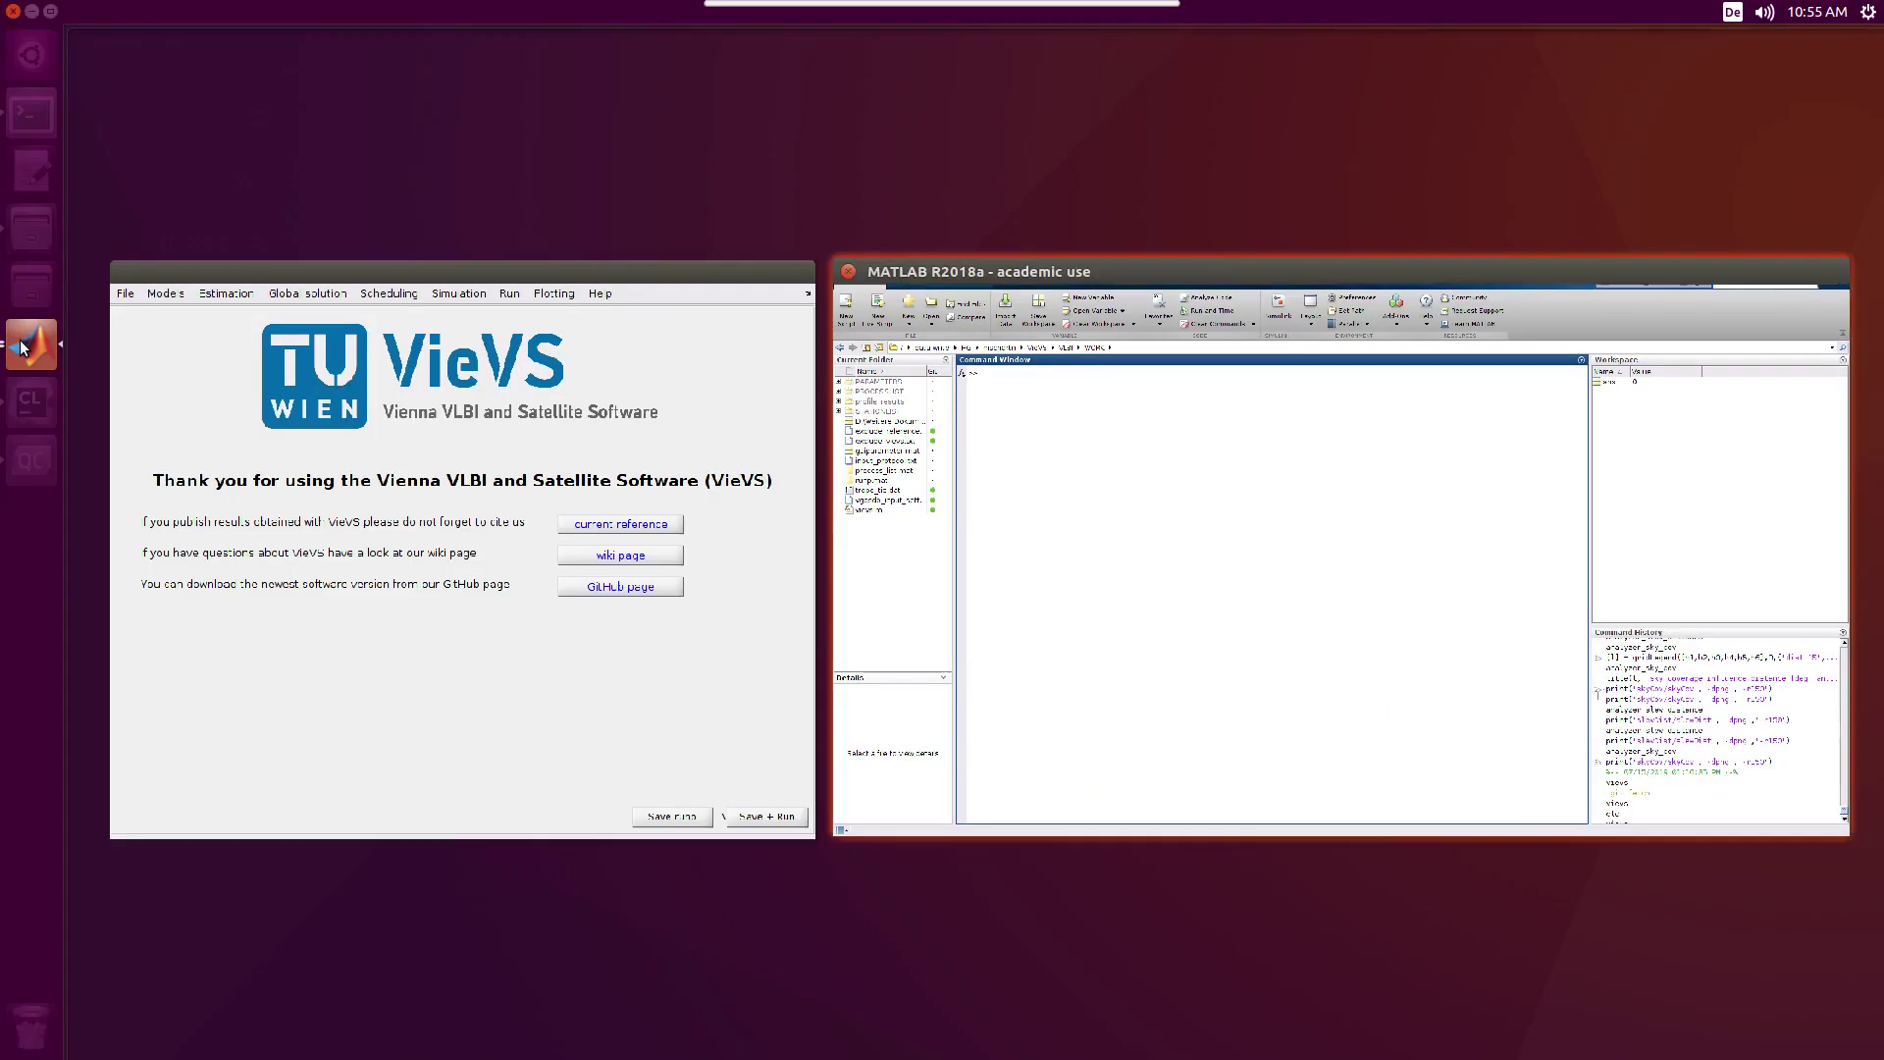
click(499, 492)
click(505, 273)
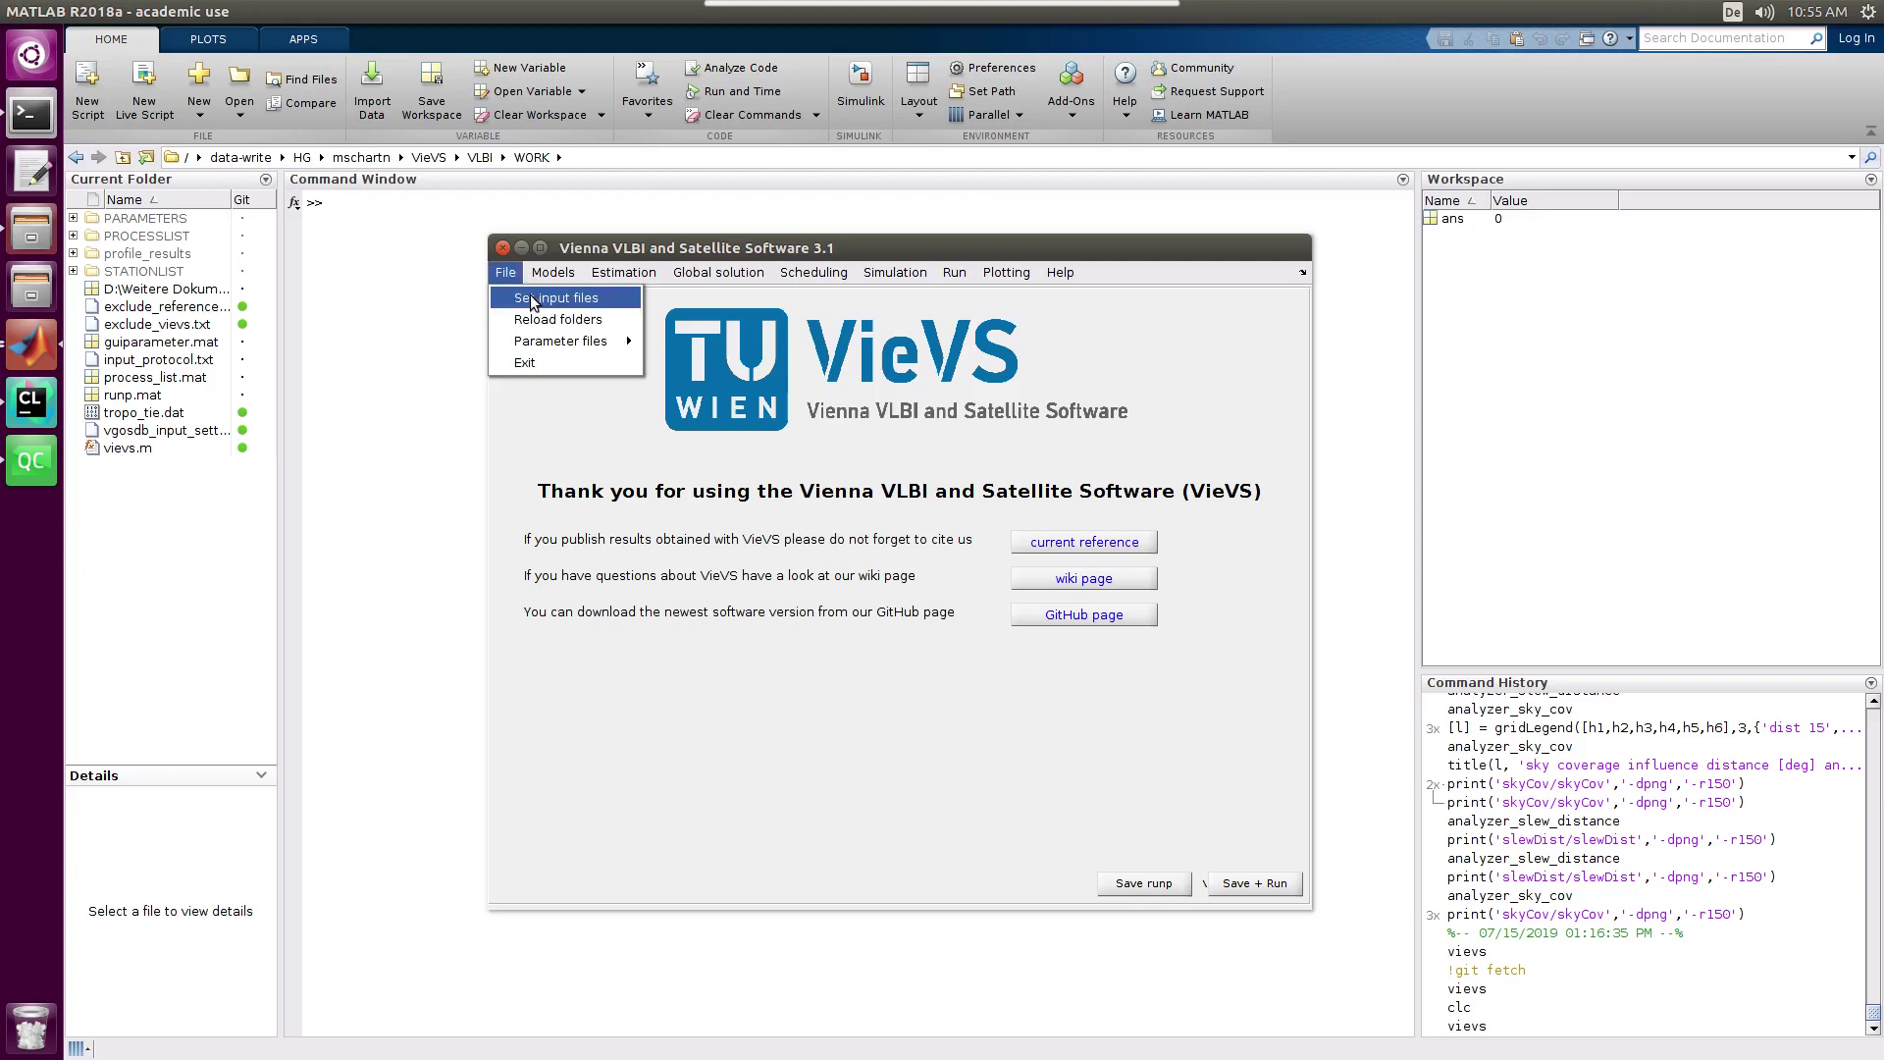
click(536, 296)
click(818, 339)
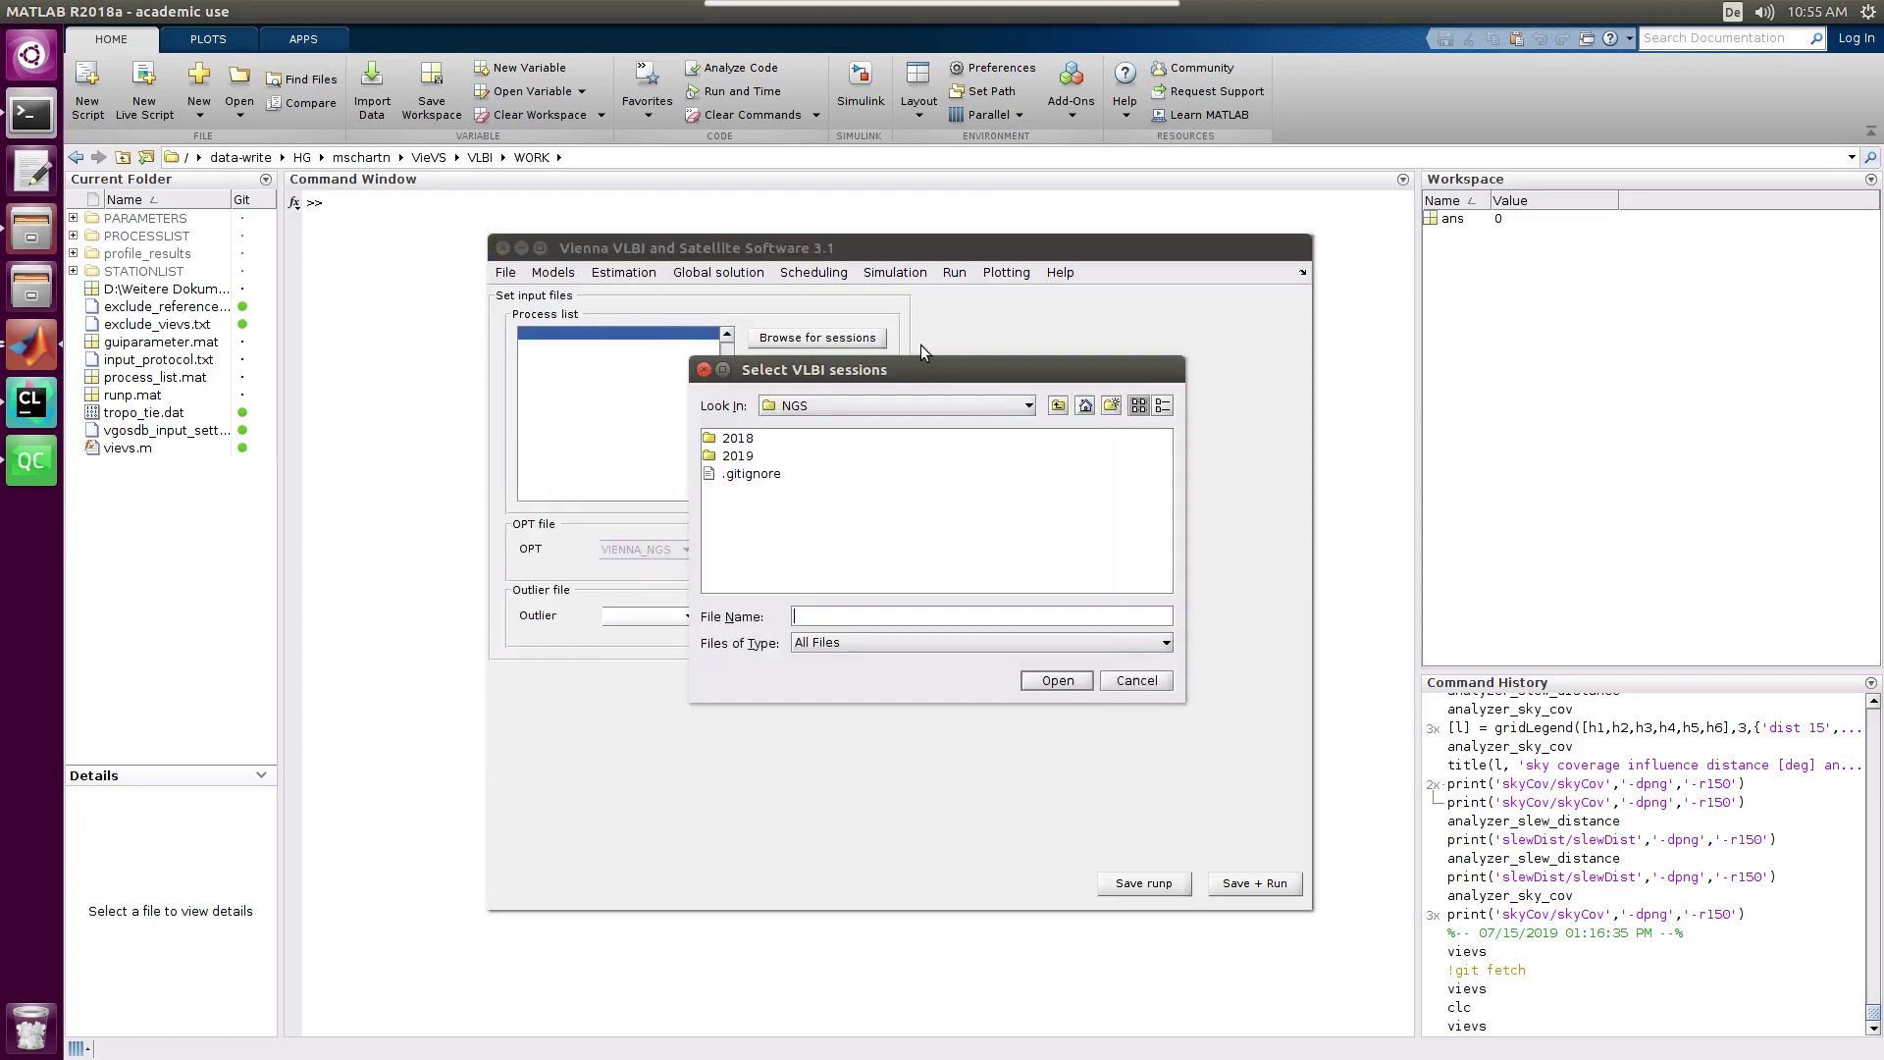
Browse to the T2133 folder inside DATA/SCHED in the VLBI session selection.
click(1059, 406)
double_click(850, 492)
click(920, 404)
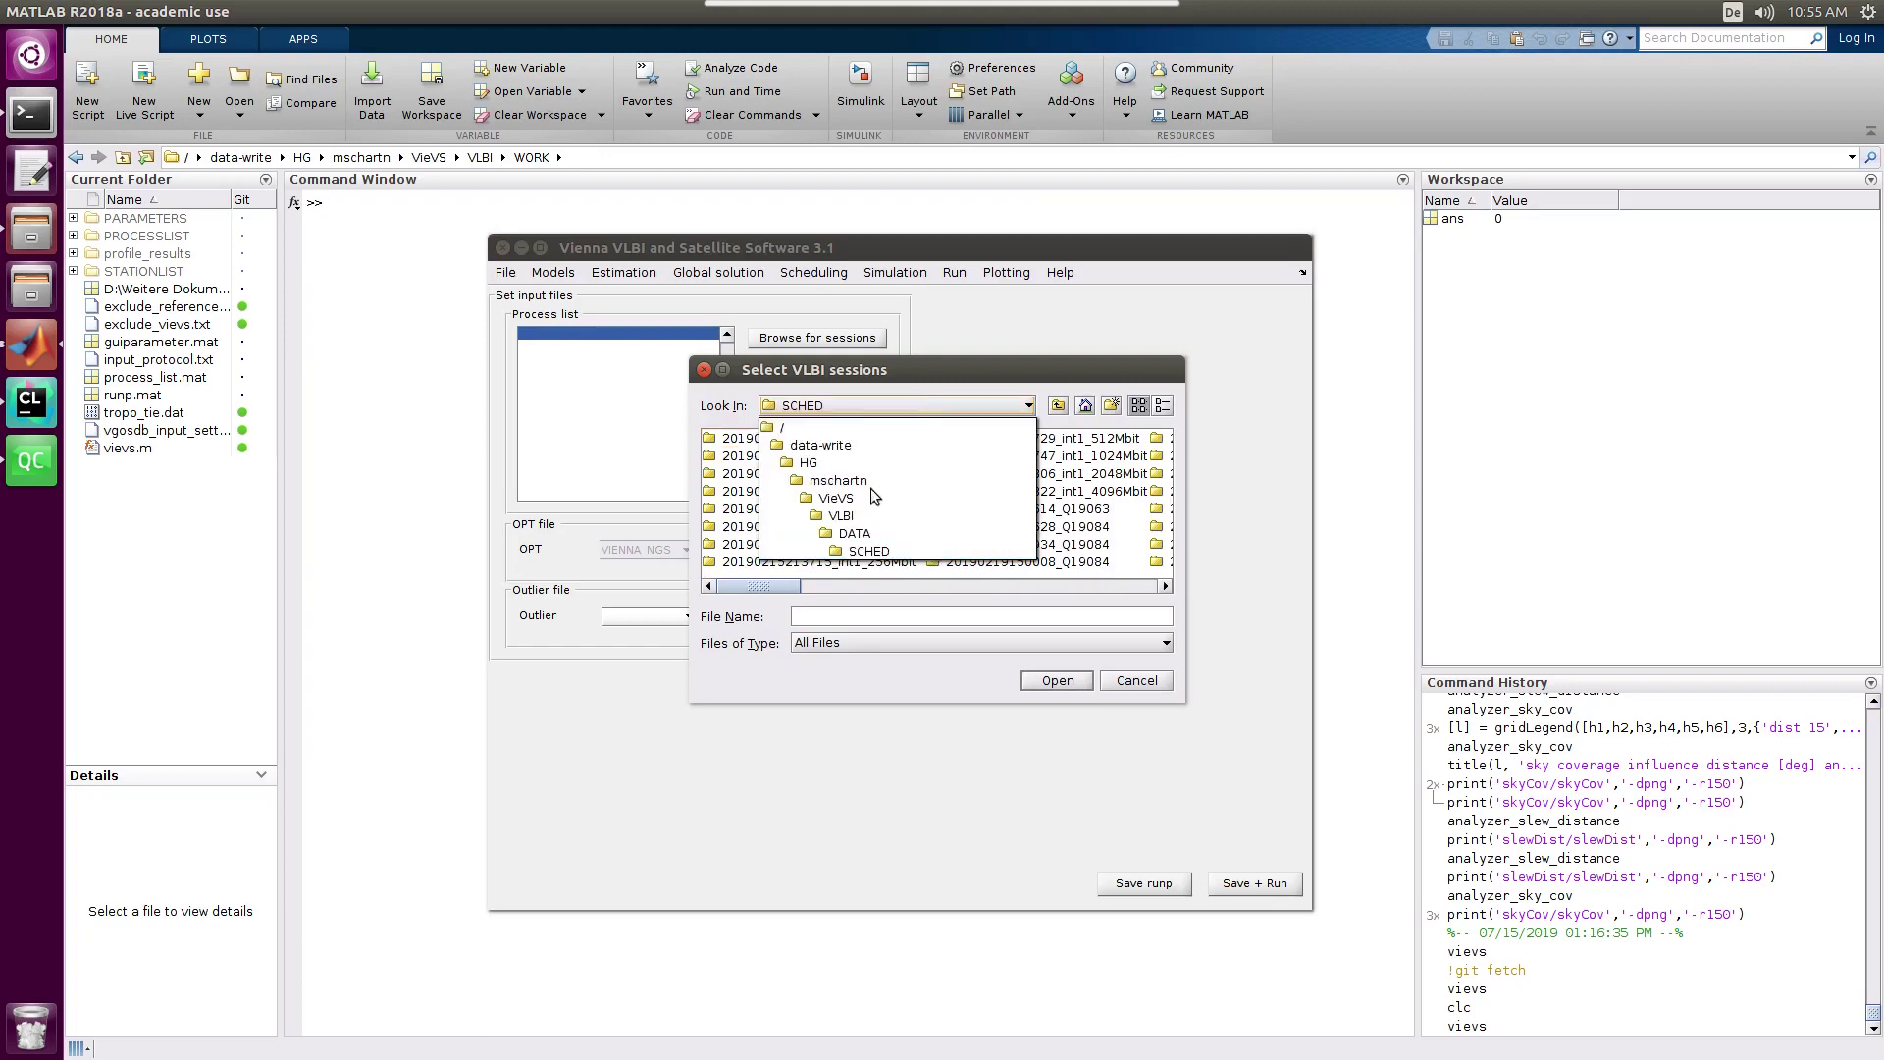
click(876, 552)
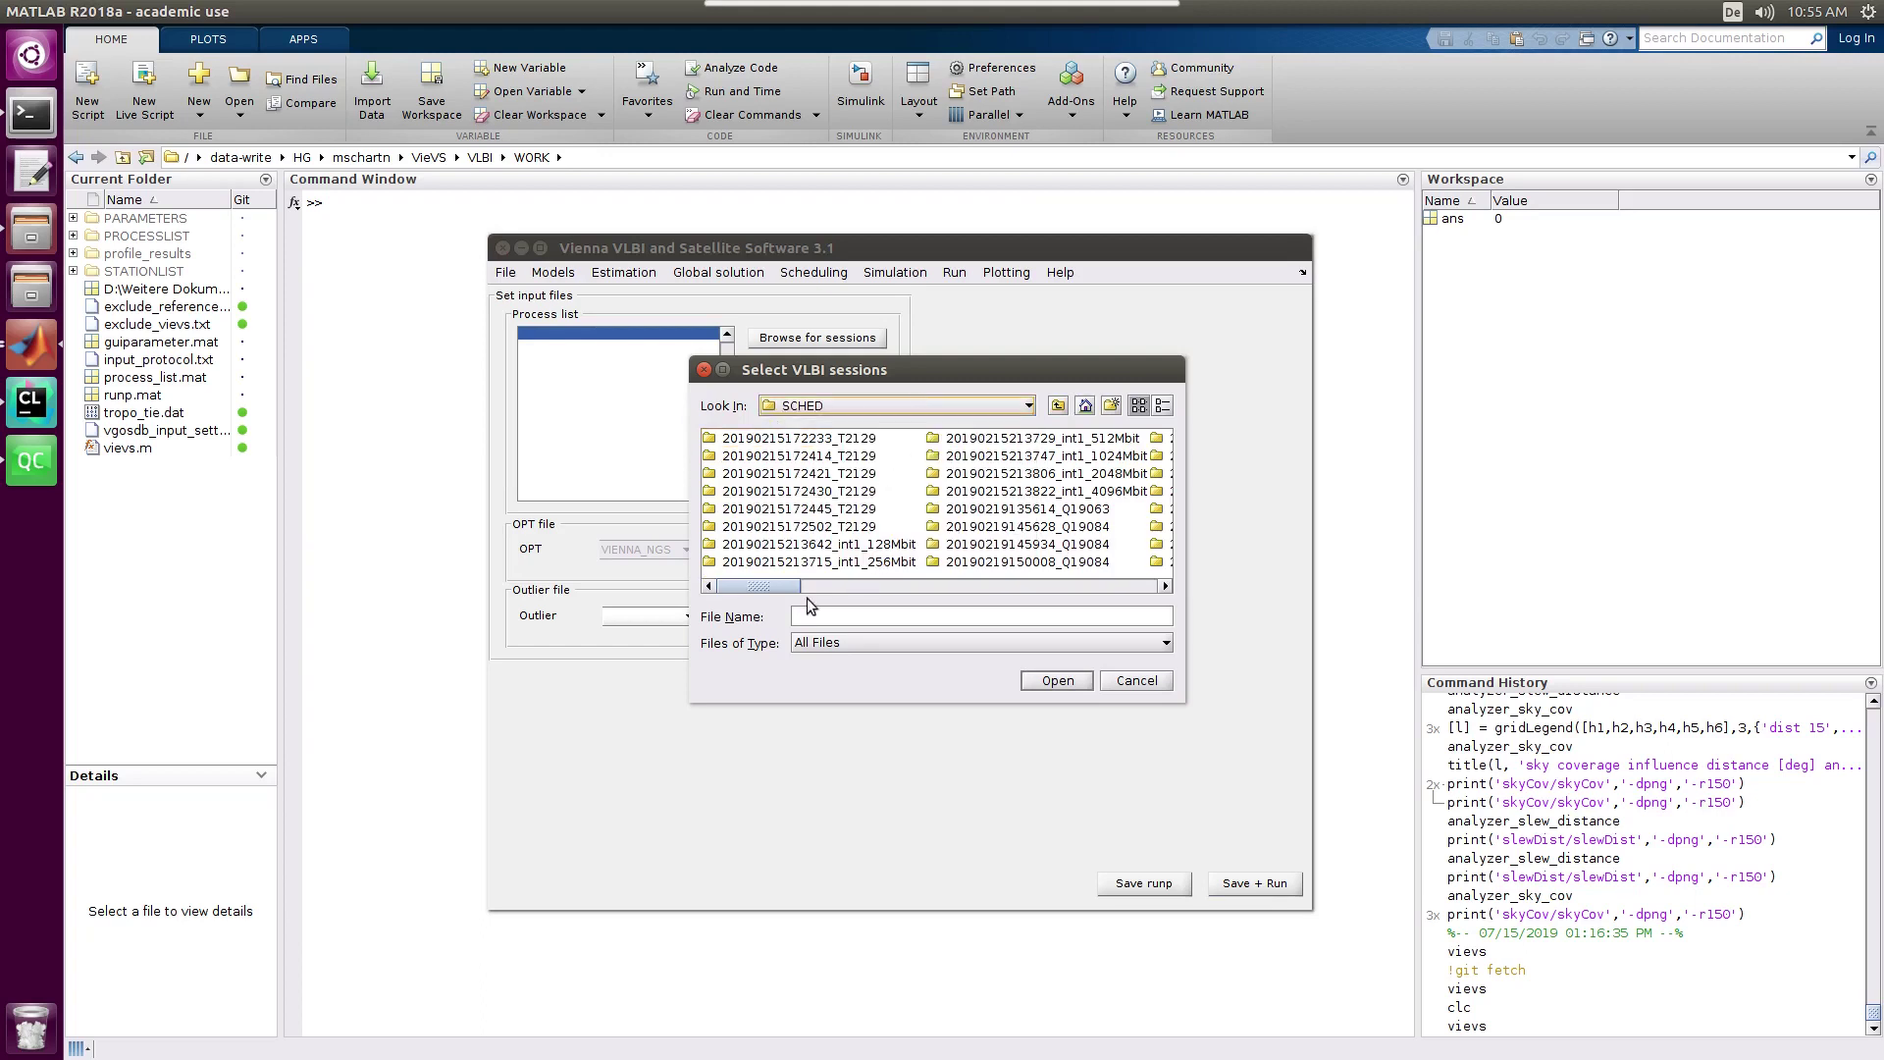
drag(785, 585, 1044, 585)
double_click(1081, 439)
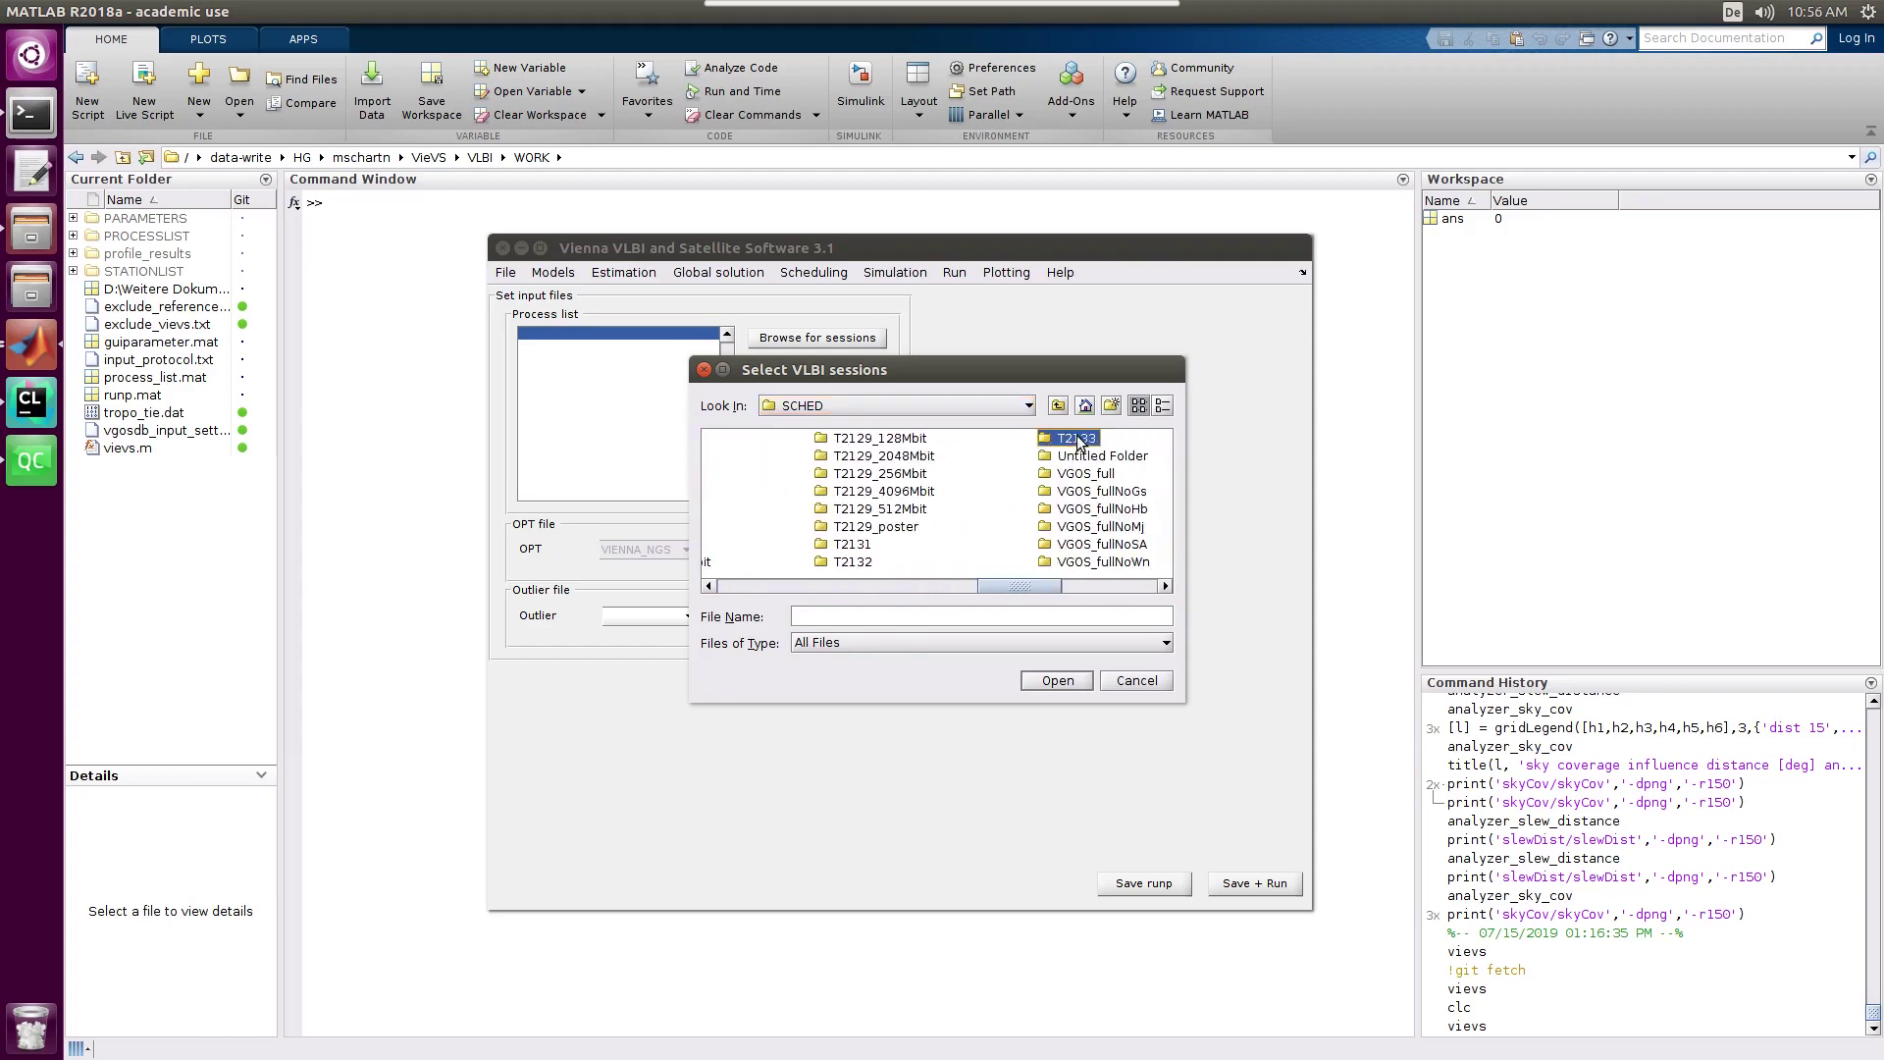
Add all sessions from 19JUL23VS_v001 to 19JUL23VS_v241 to the process list and check the listed entries.
click(756, 439)
drag(1051, 583, 1193, 588)
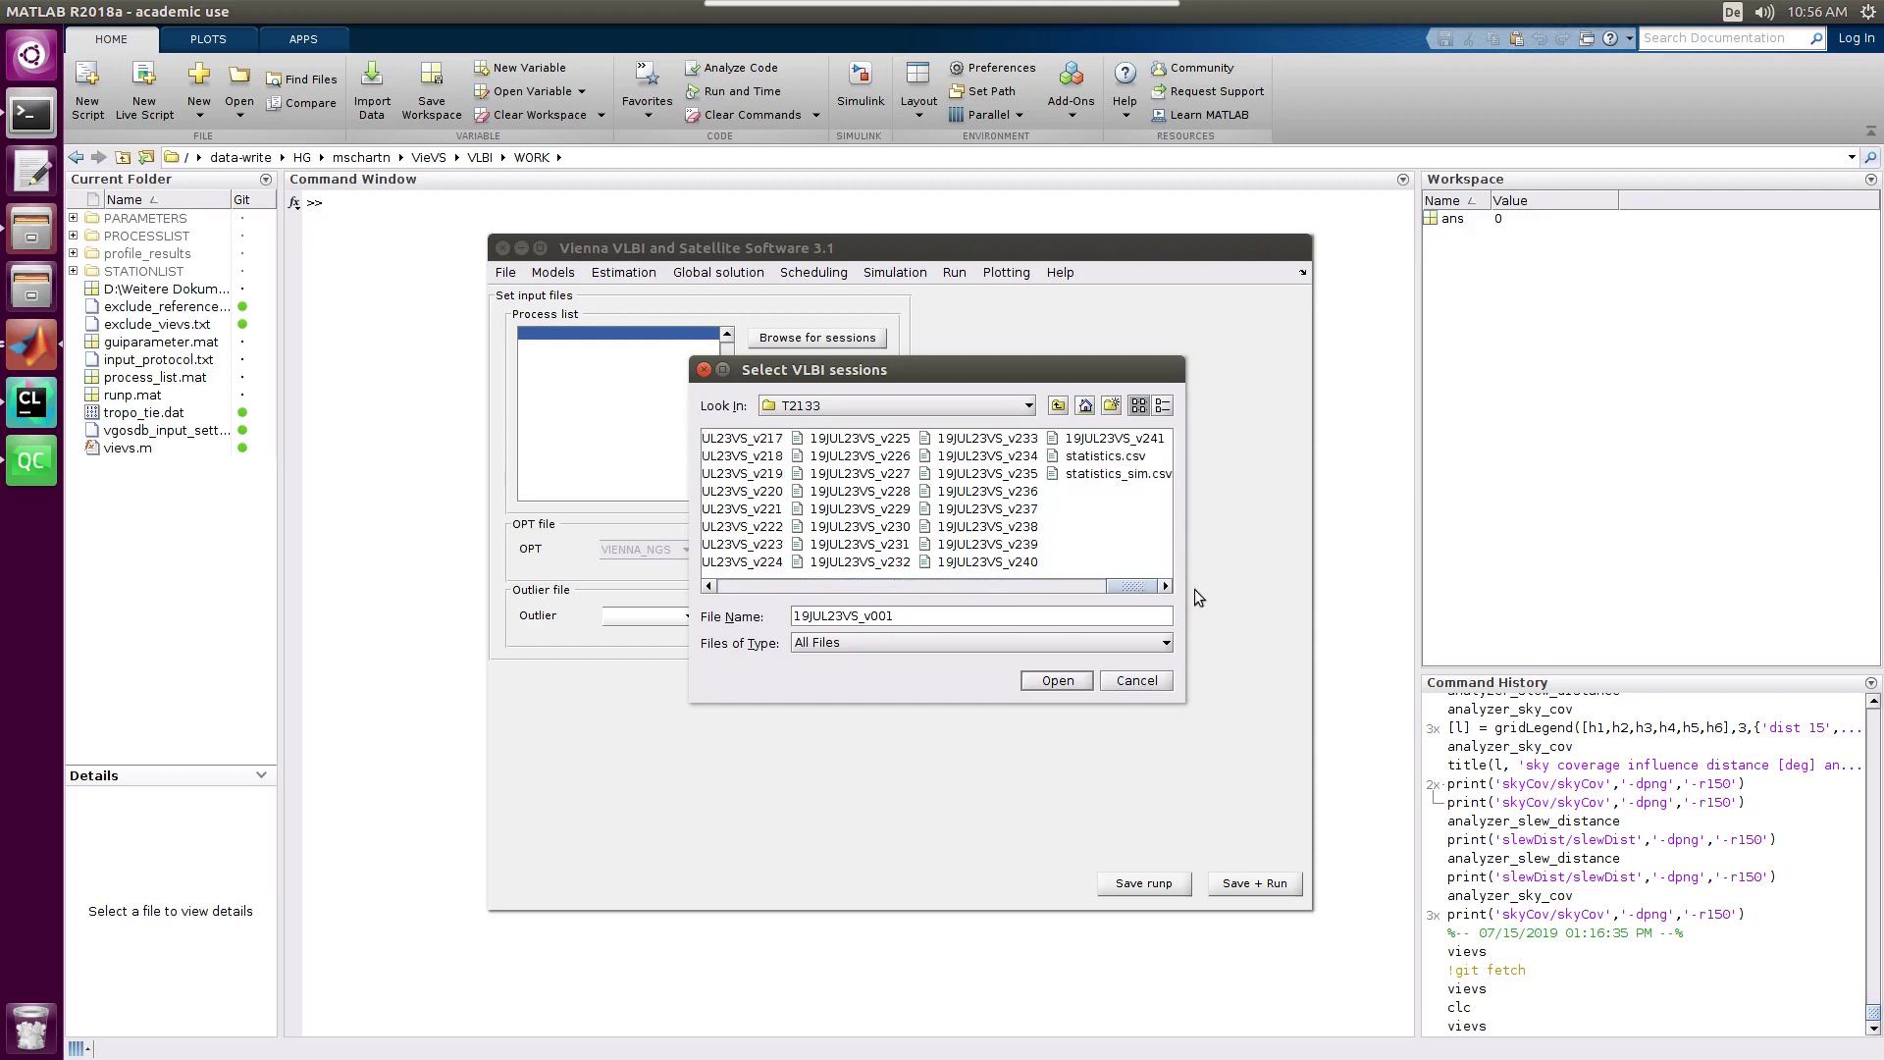
shift+click(1128, 441)
click(1060, 681)
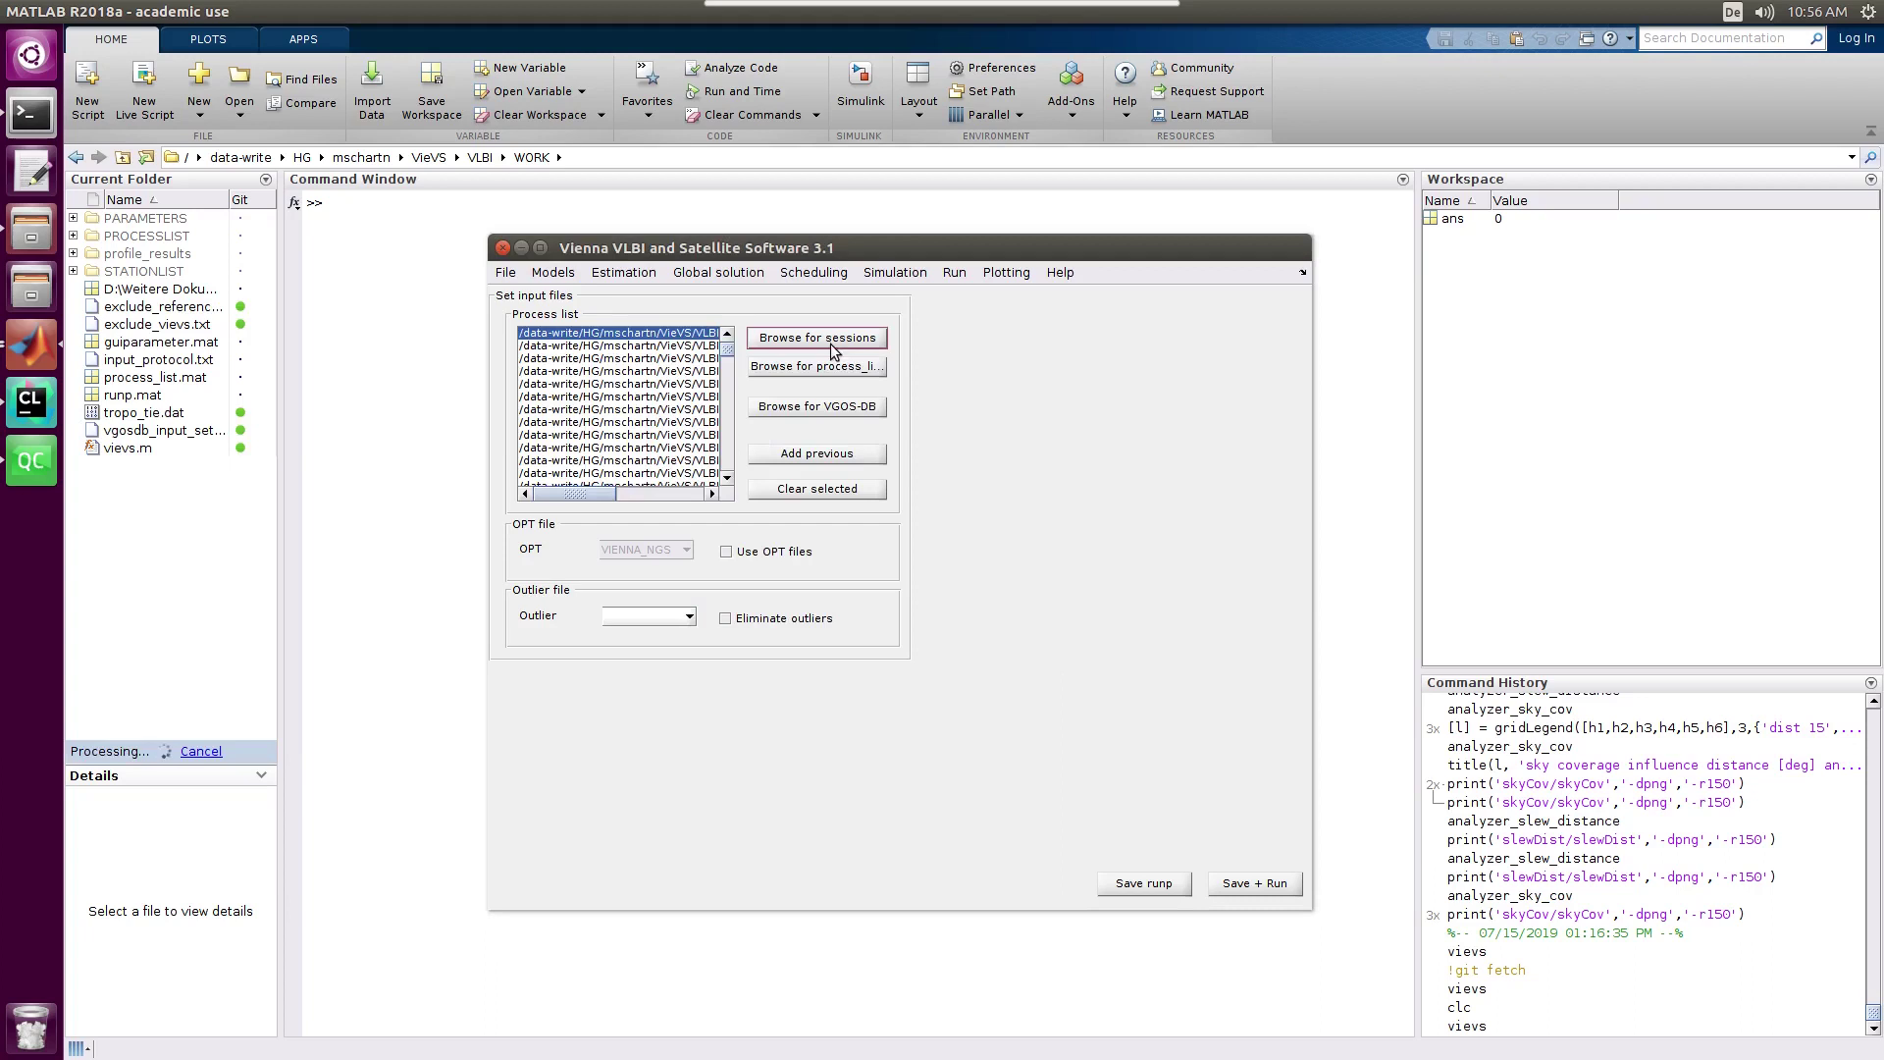
click(663, 502)
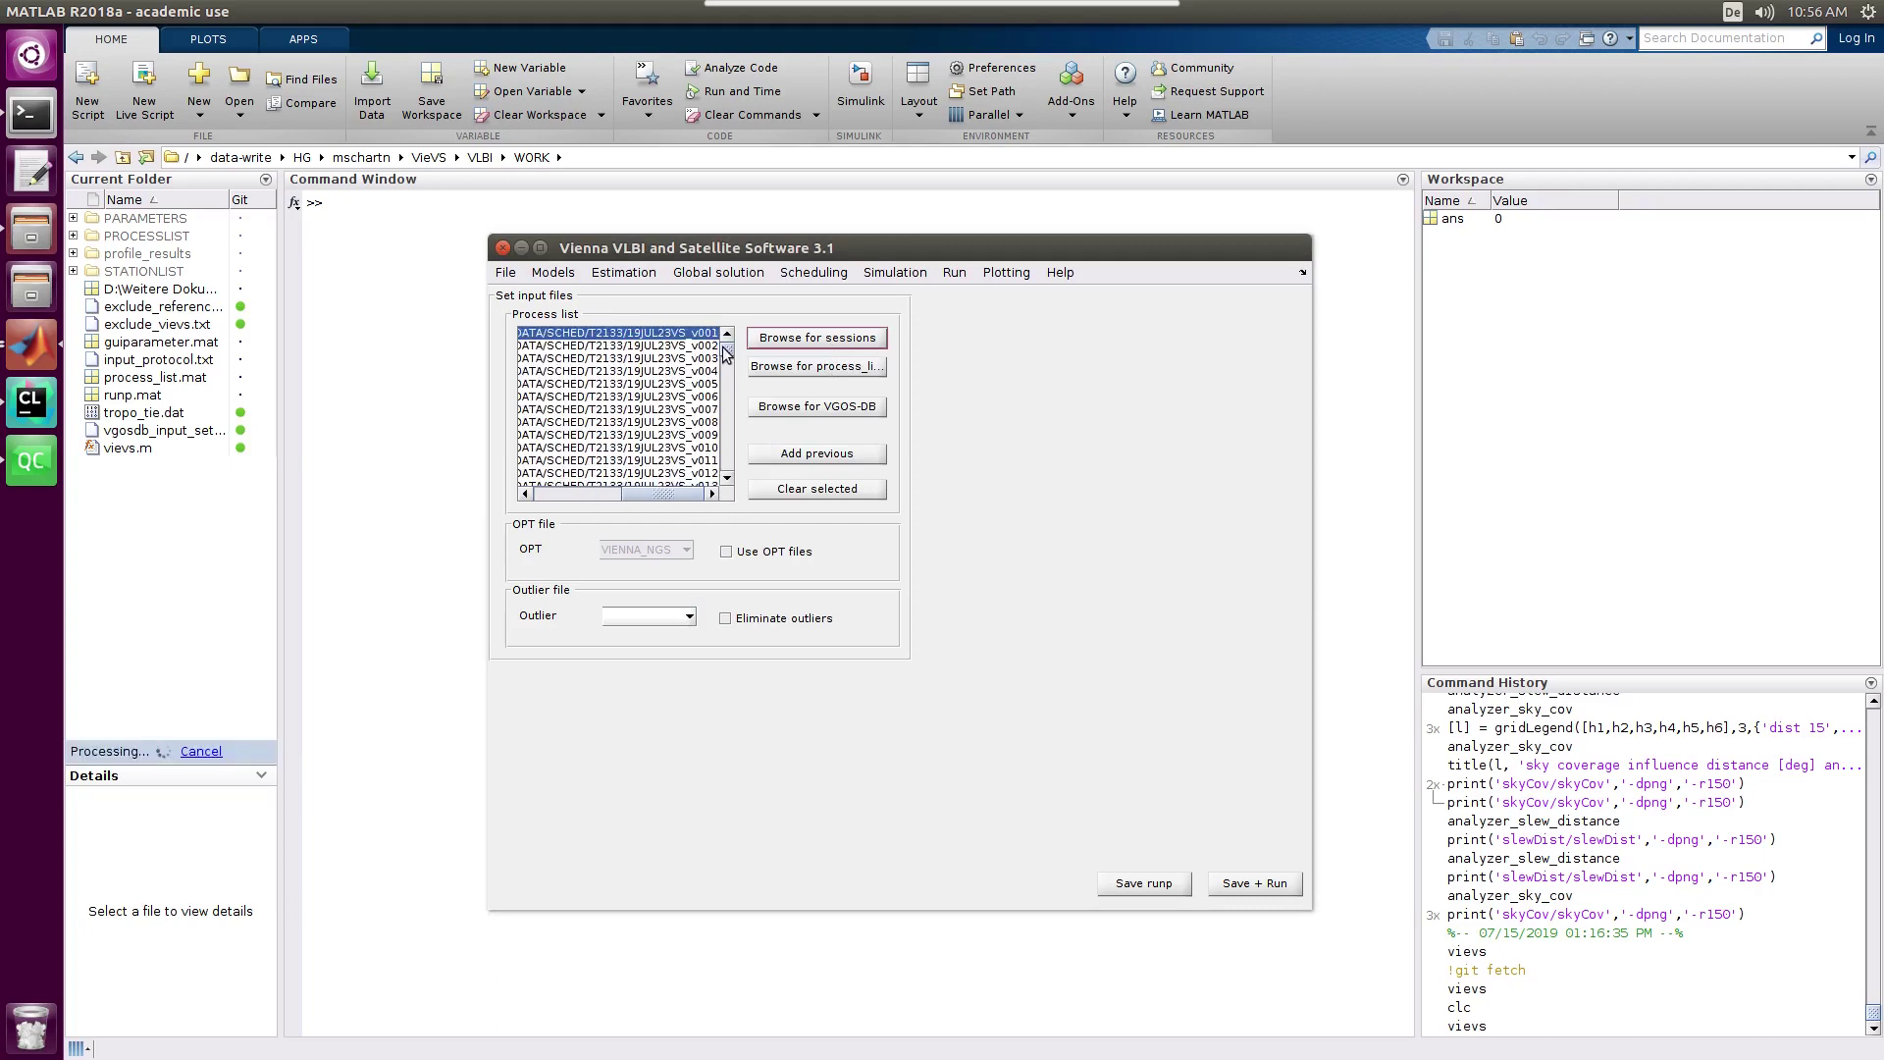
drag(728, 352, 528, 511)
Set the a priori EOP time series to finals (IAU2000) in the EOP model settings.
click(553, 273)
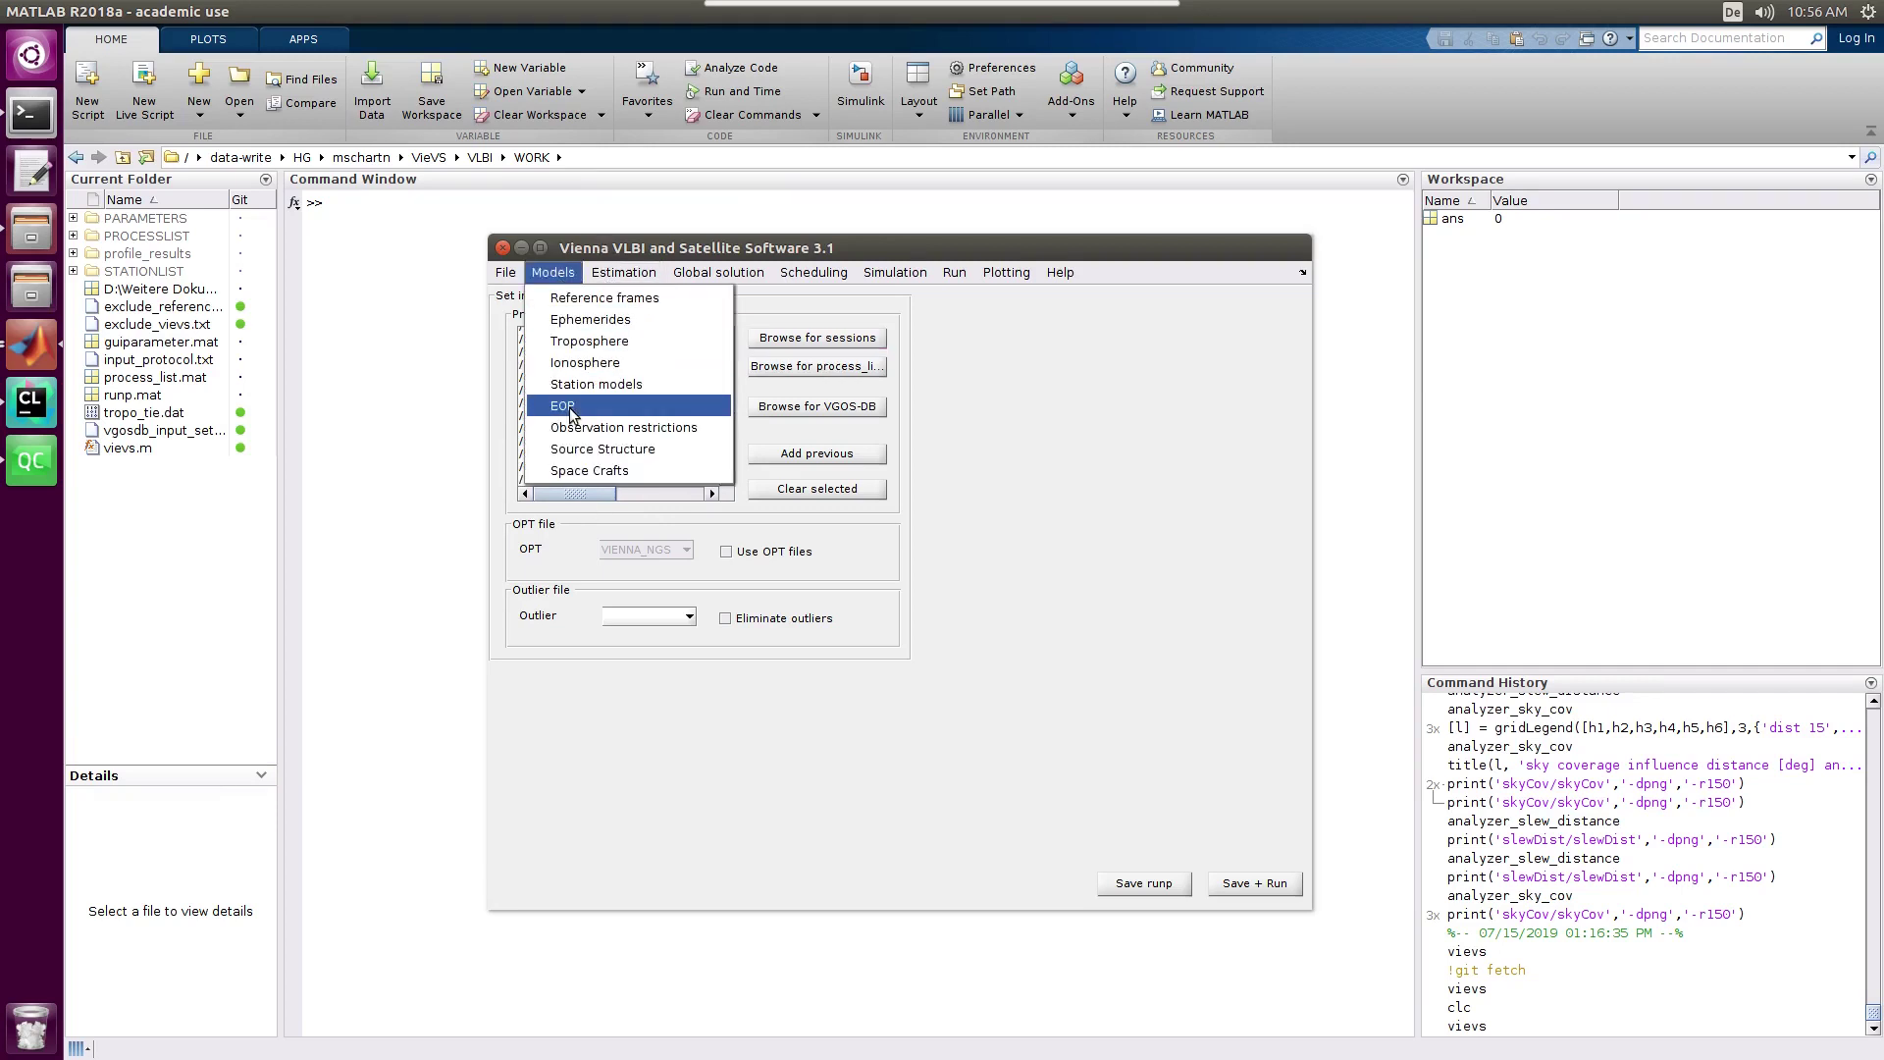
click(575, 406)
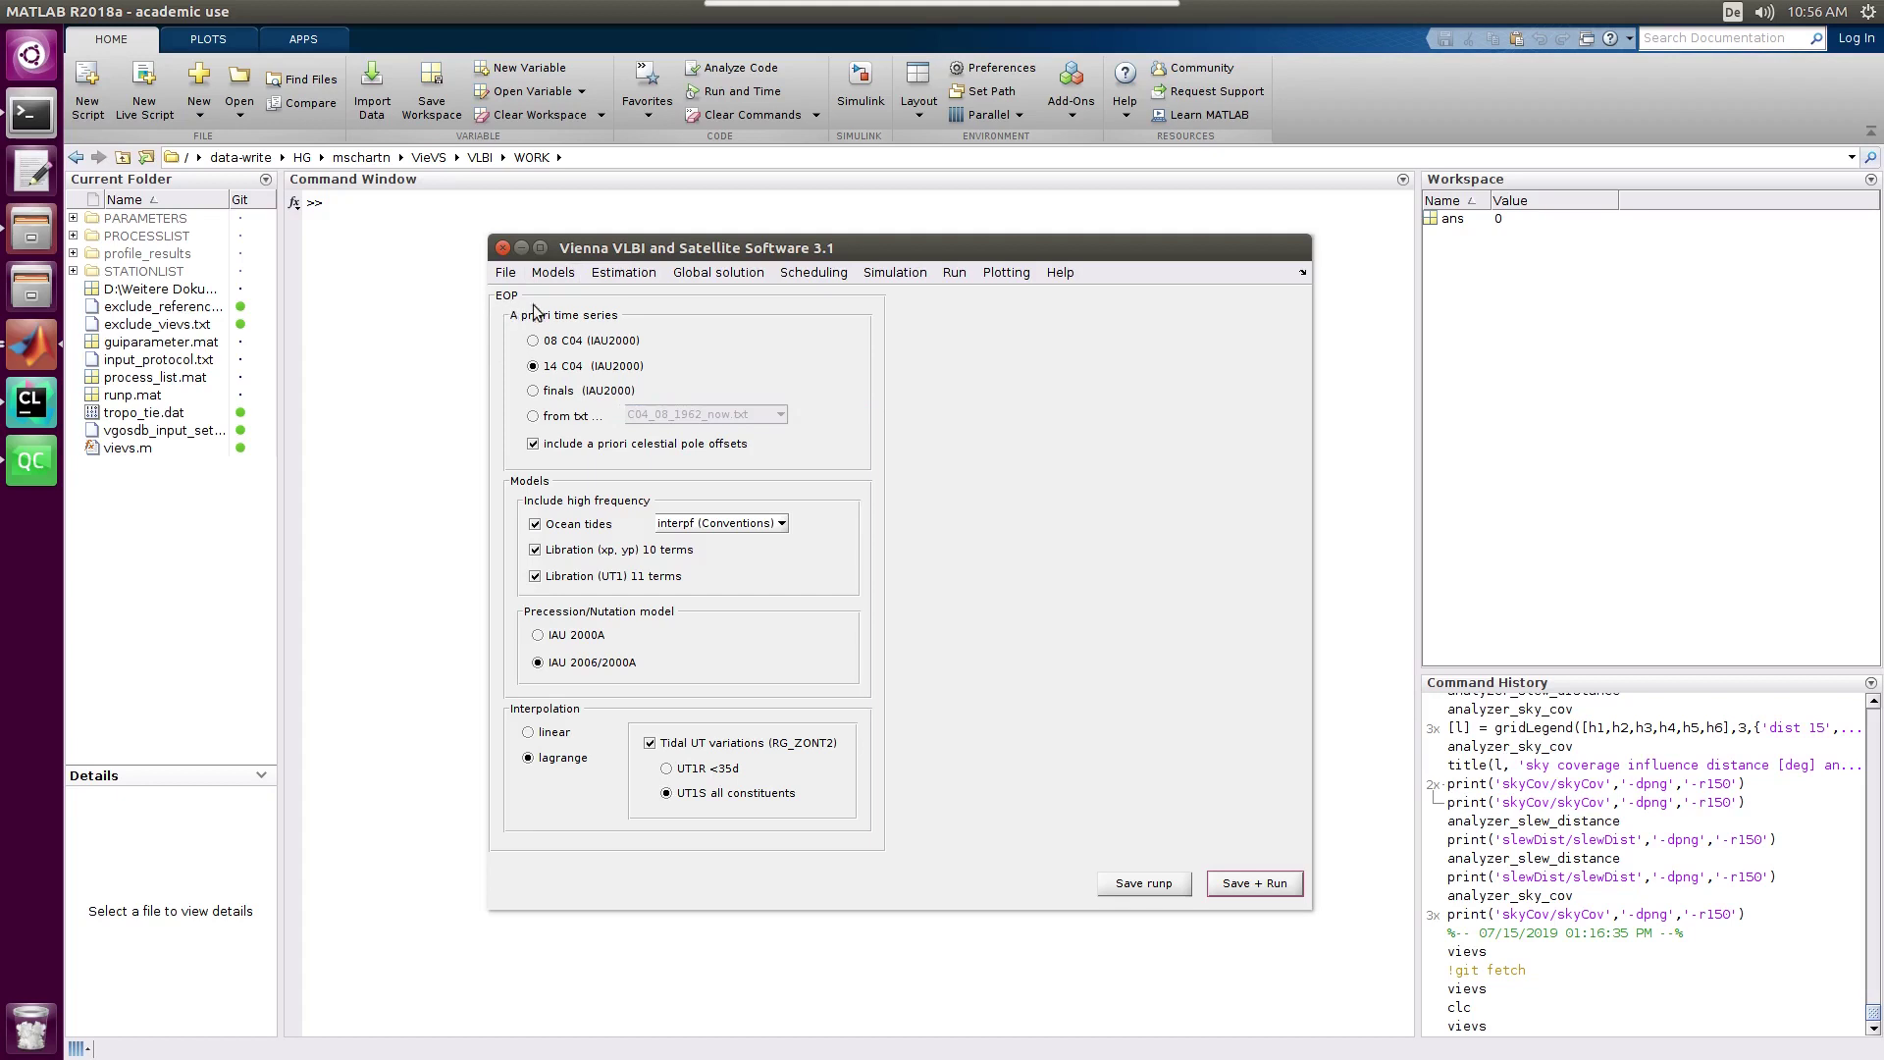
click(568, 392)
Disable estimating coordinates of all sources with NNR condition in the least squares source coordinate settings.
click(642, 279)
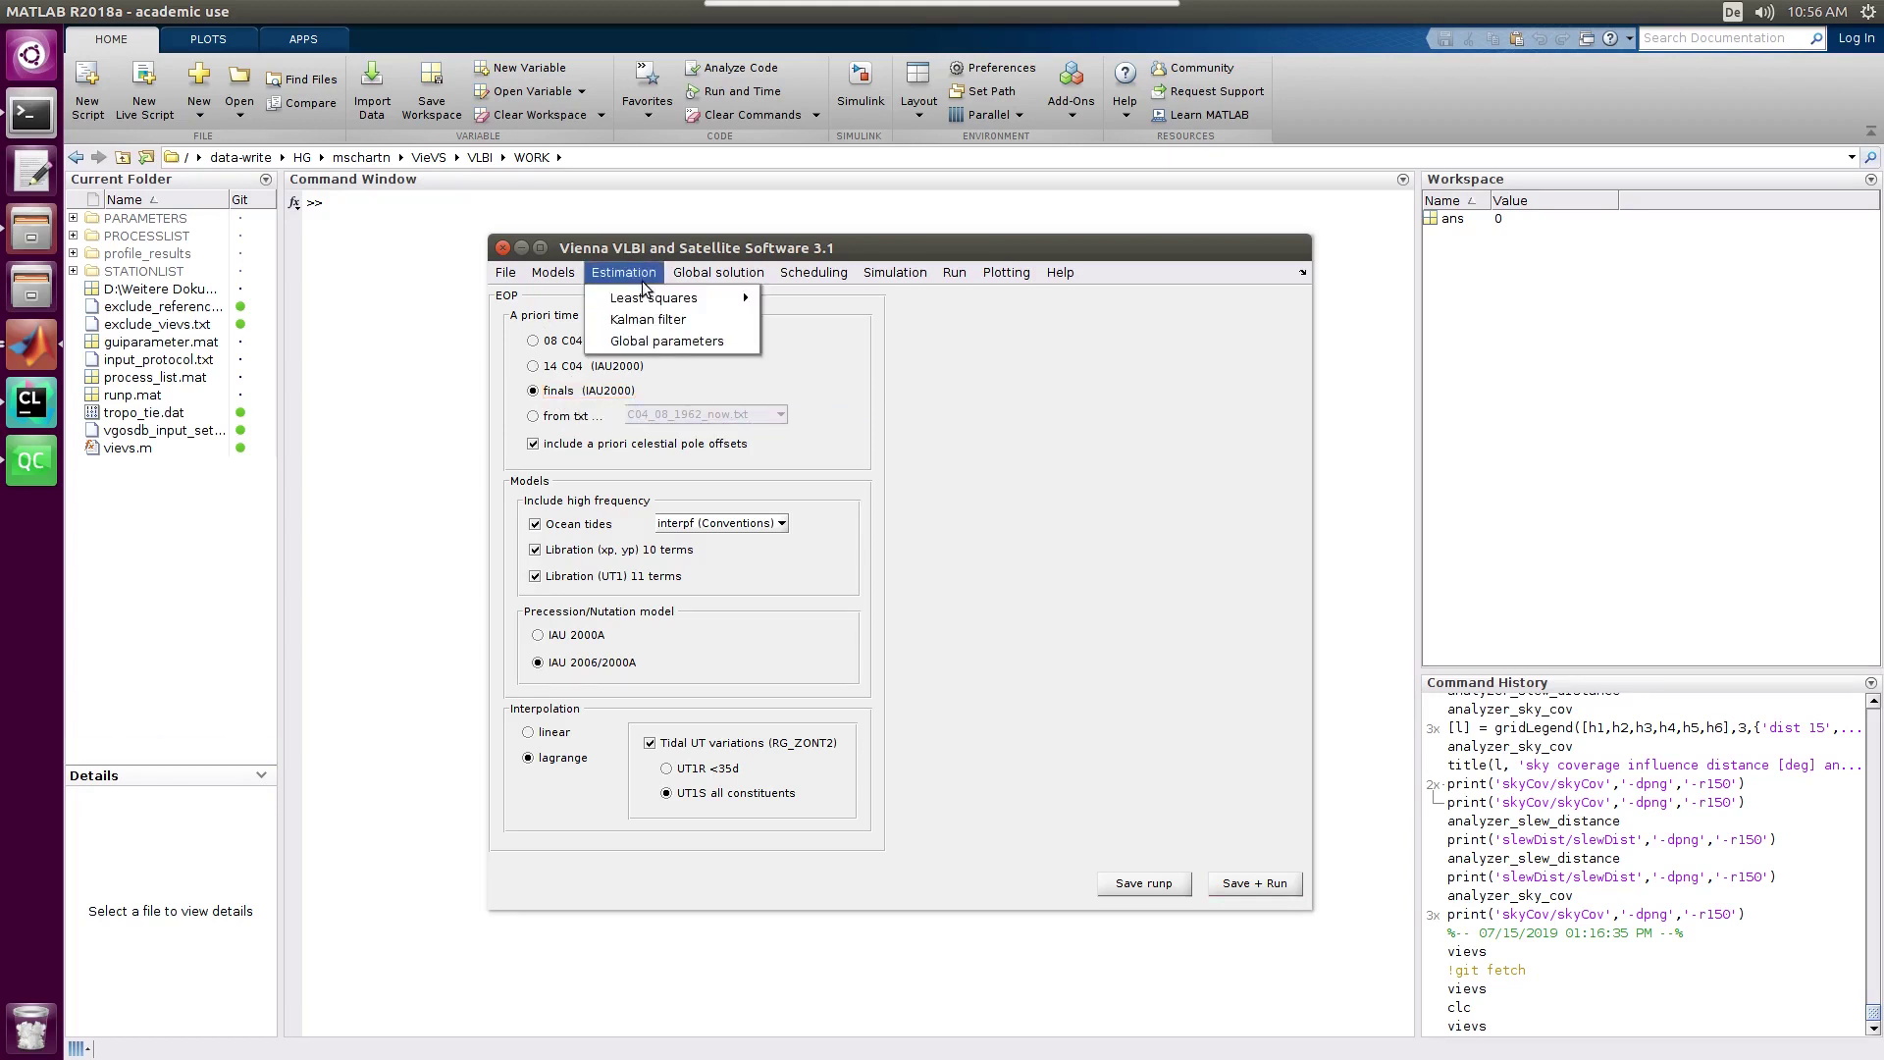
mouse_move(649, 306)
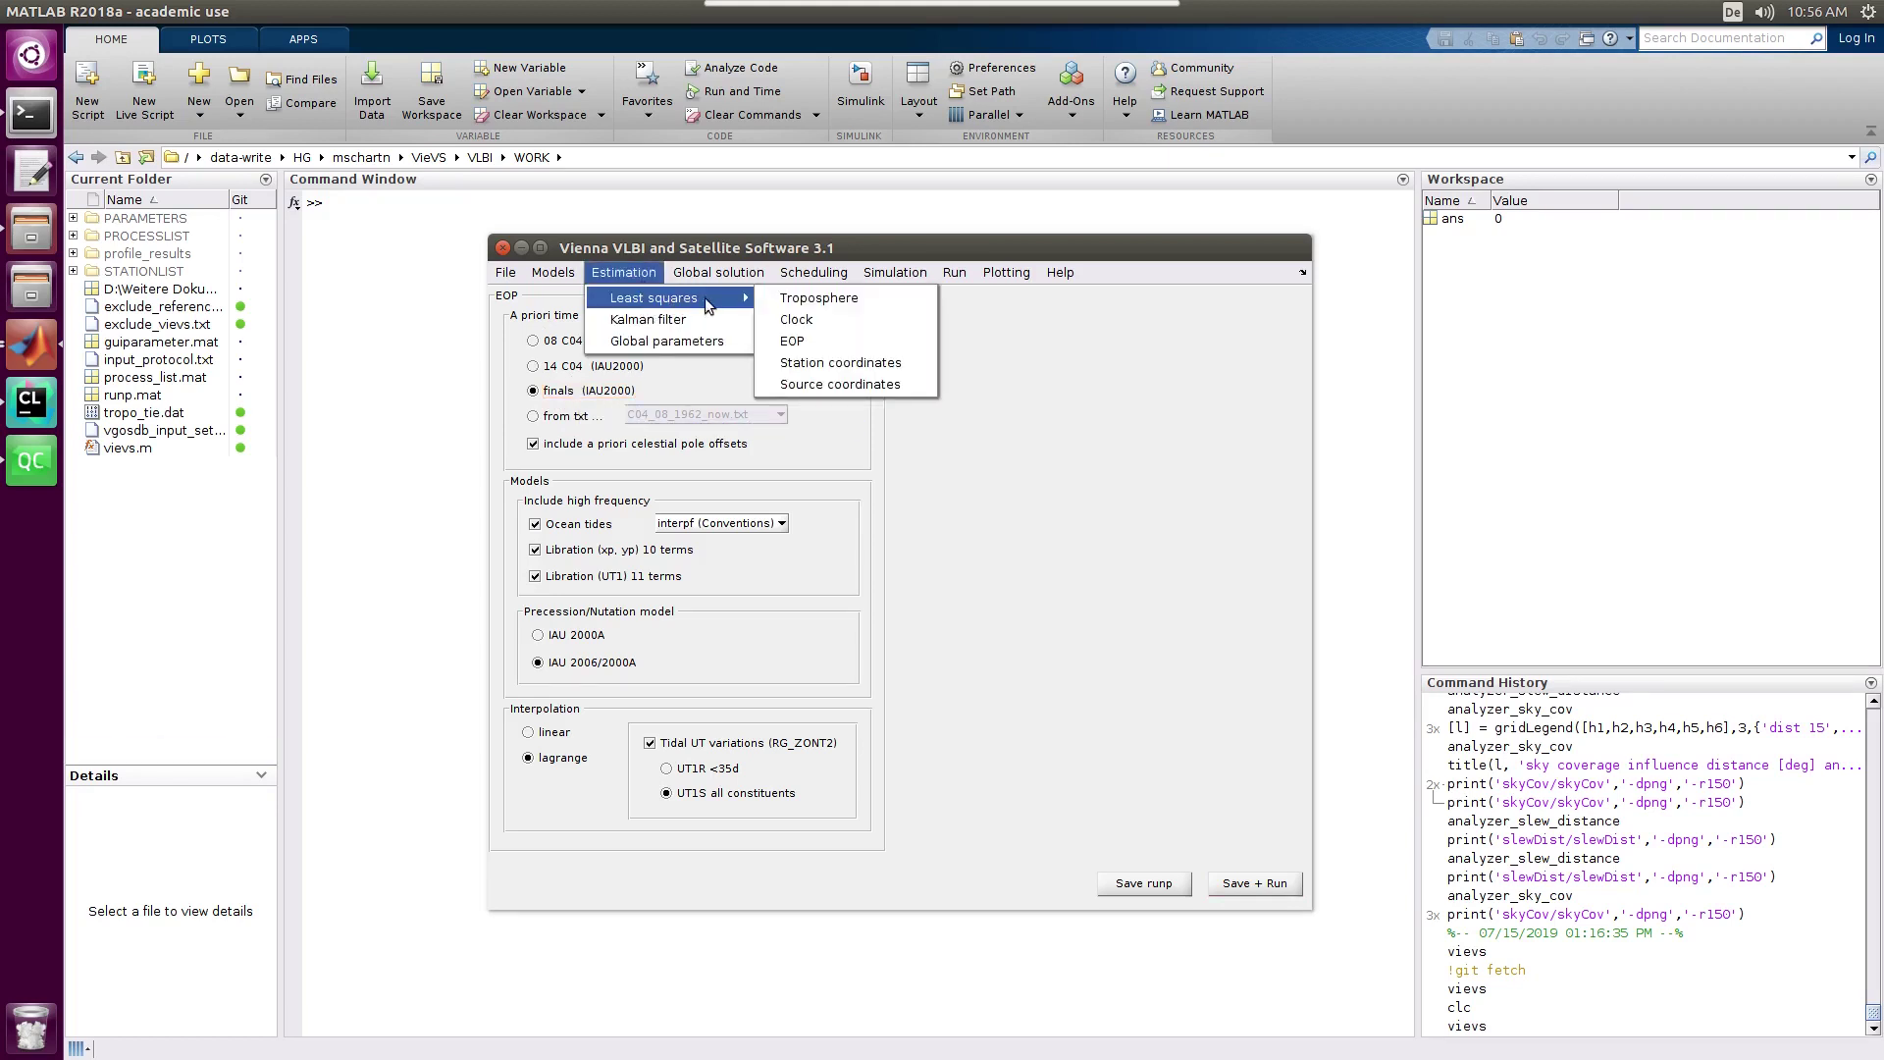
click(821, 384)
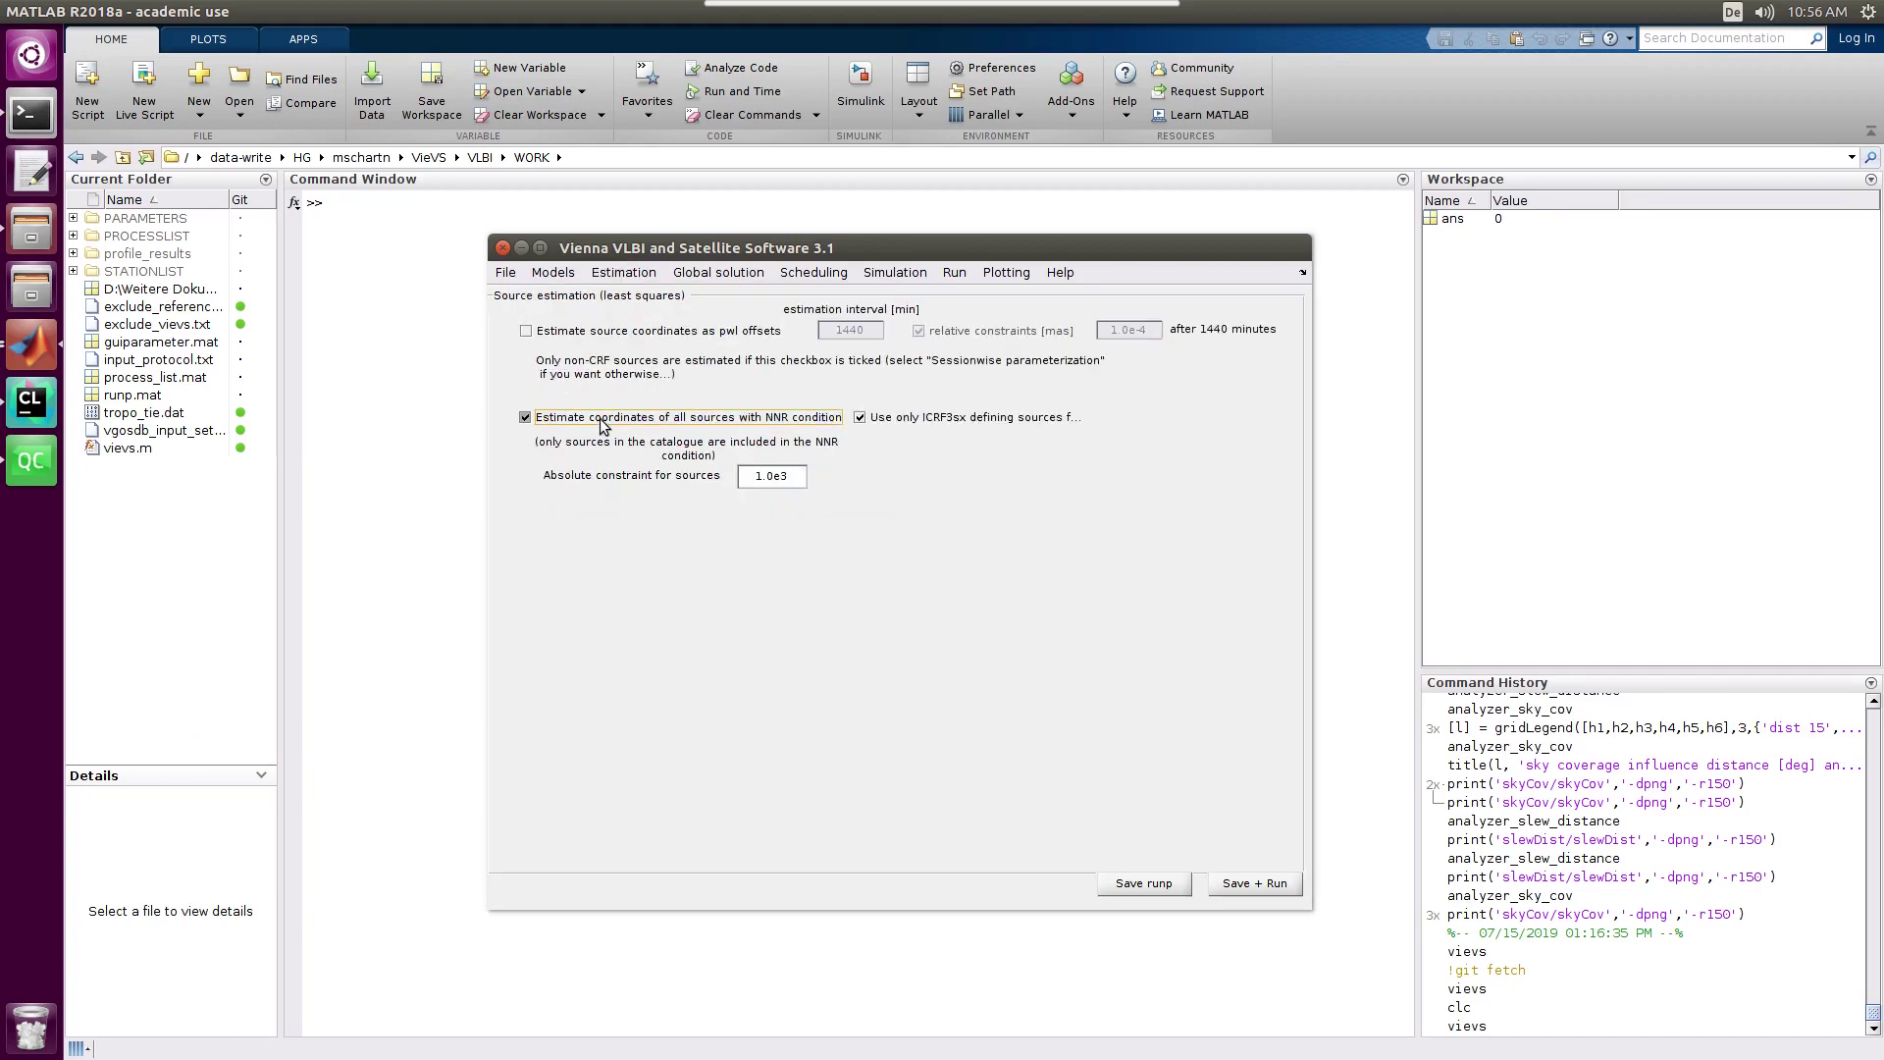
click(635, 282)
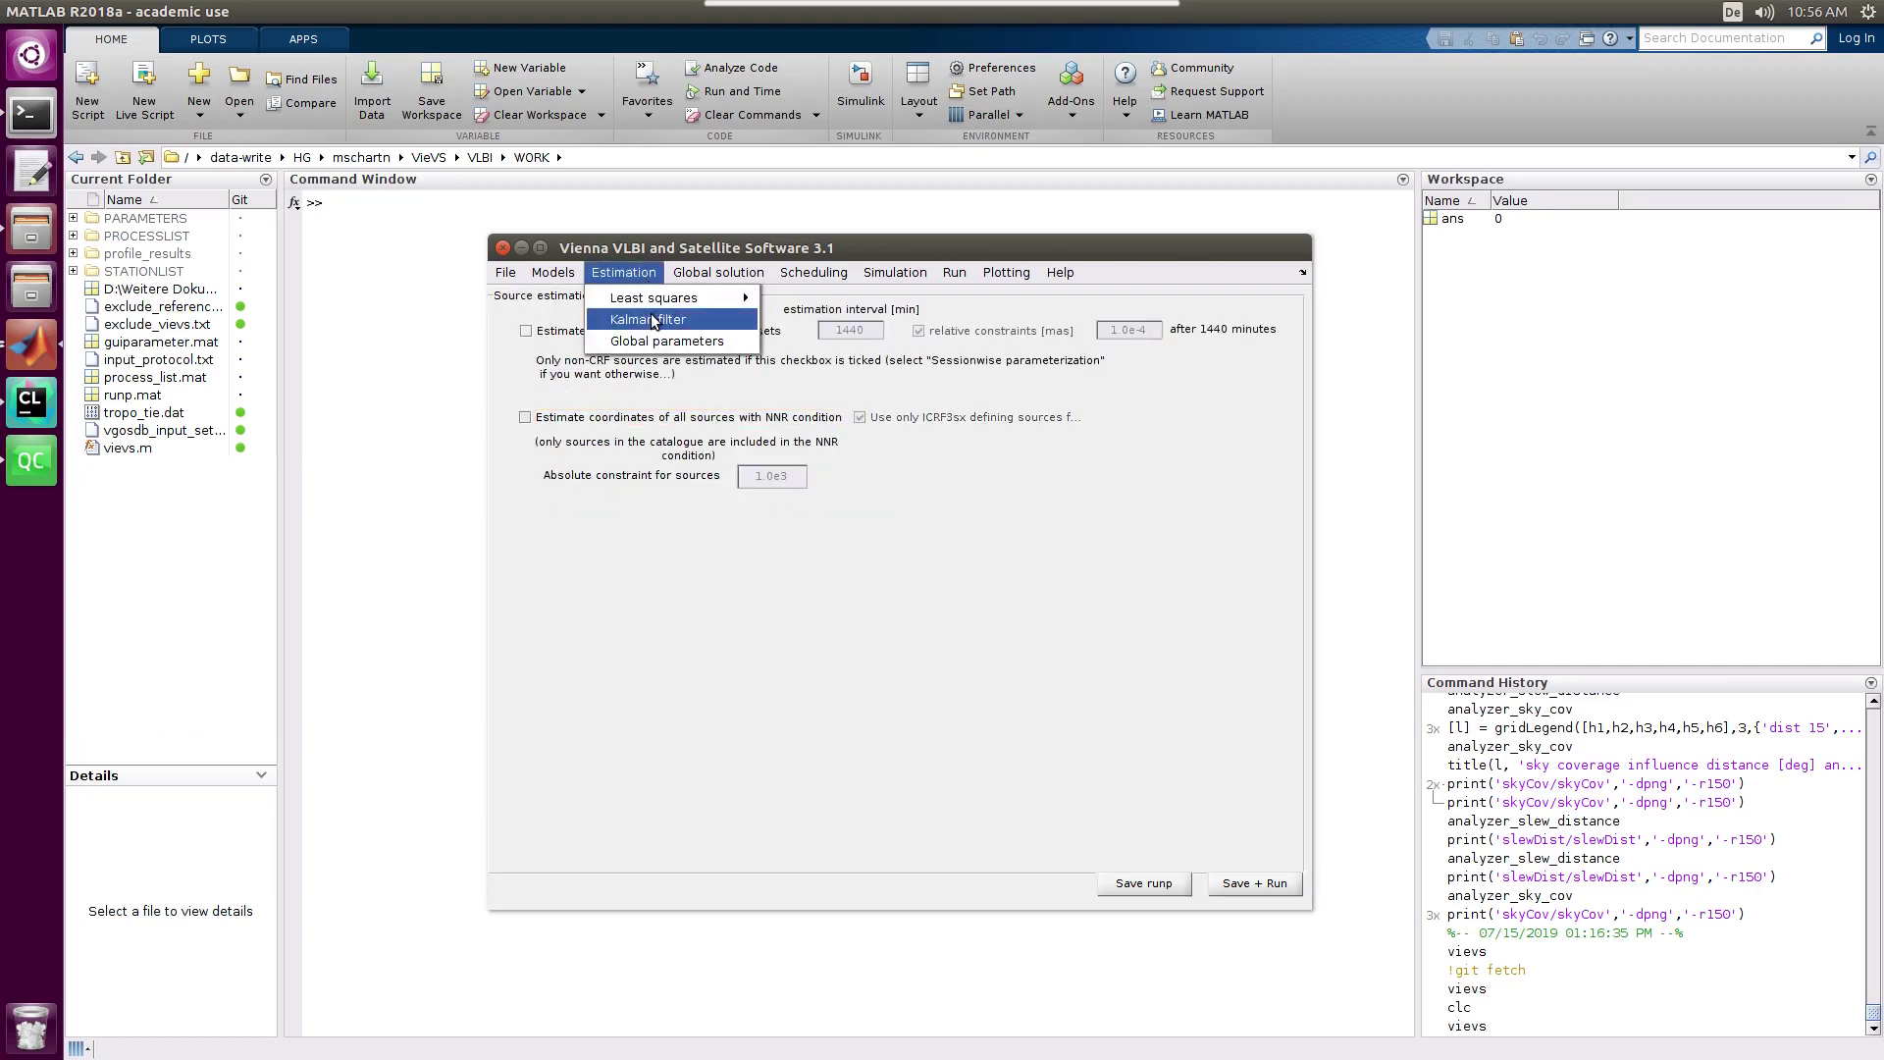
Open the simulation parameters and review the number of simulated days and the troposphere, clock and white noise settings.
mouse_move(671, 304)
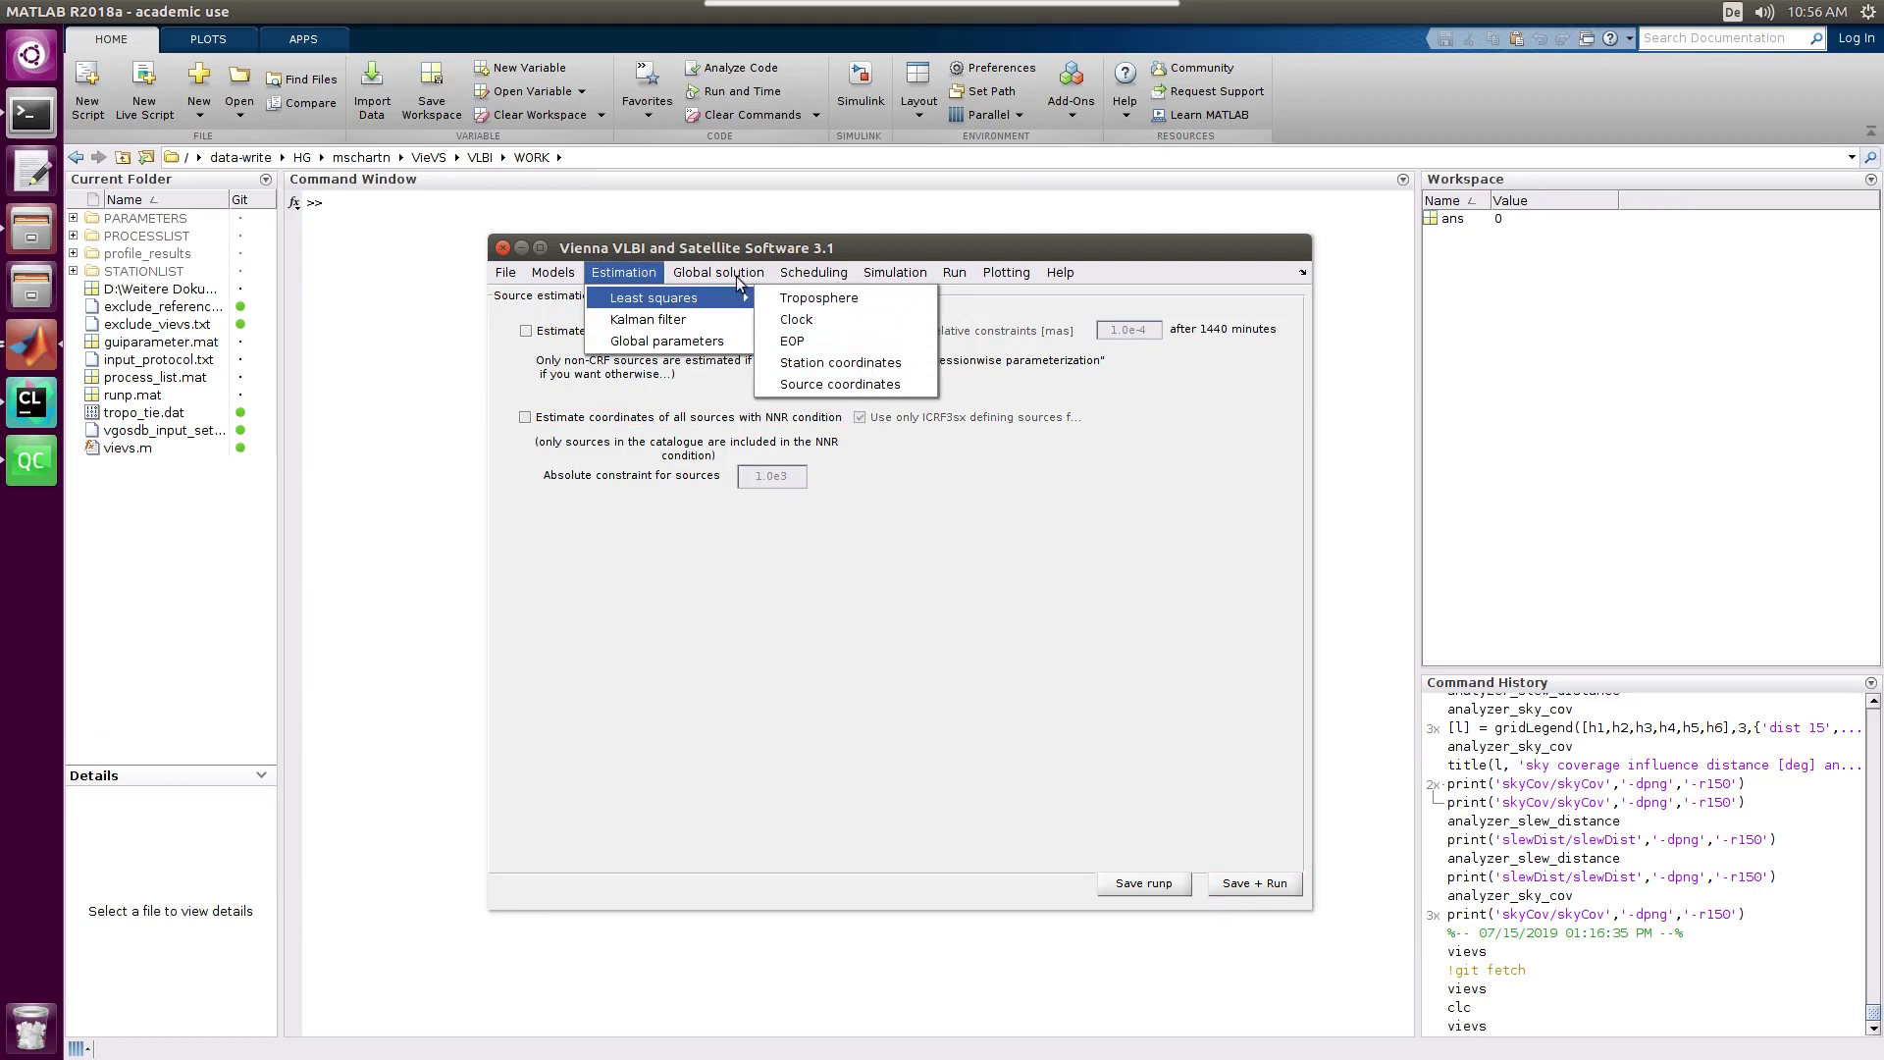
mouse_move(734, 263)
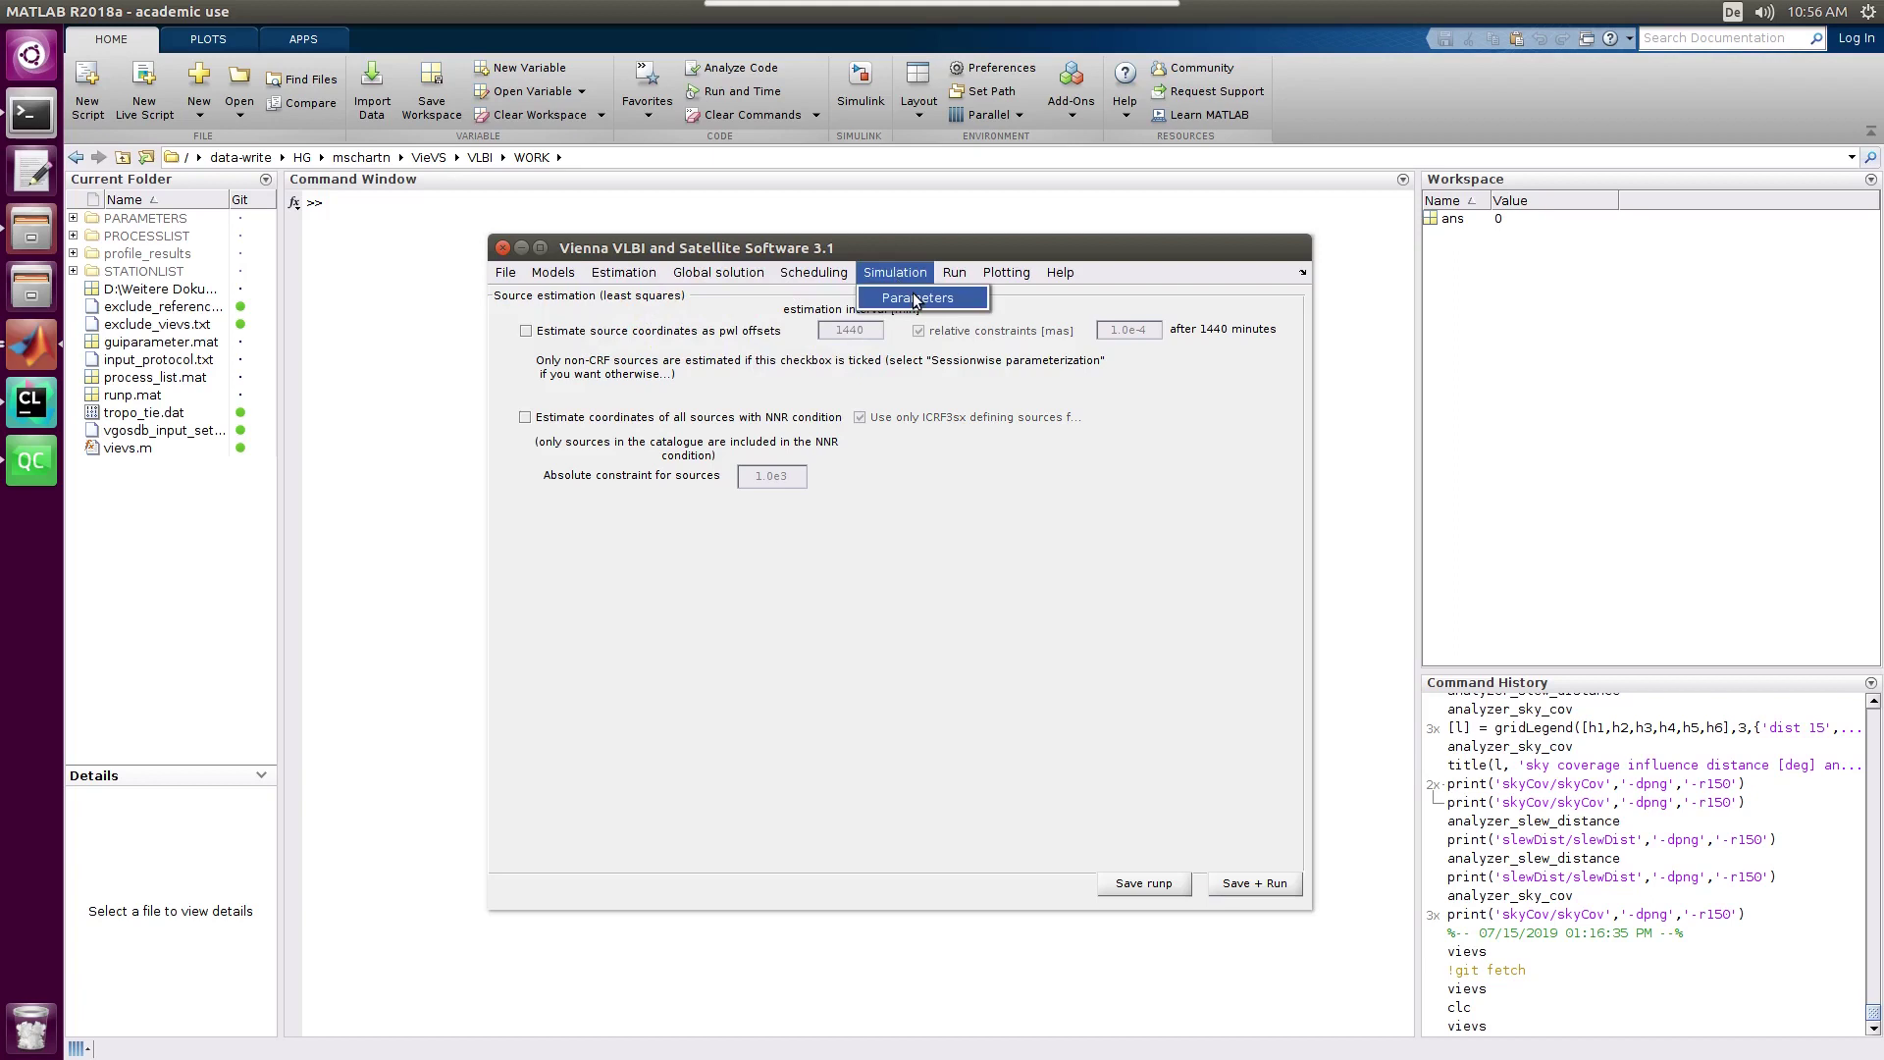
click(912, 293)
click(629, 480)
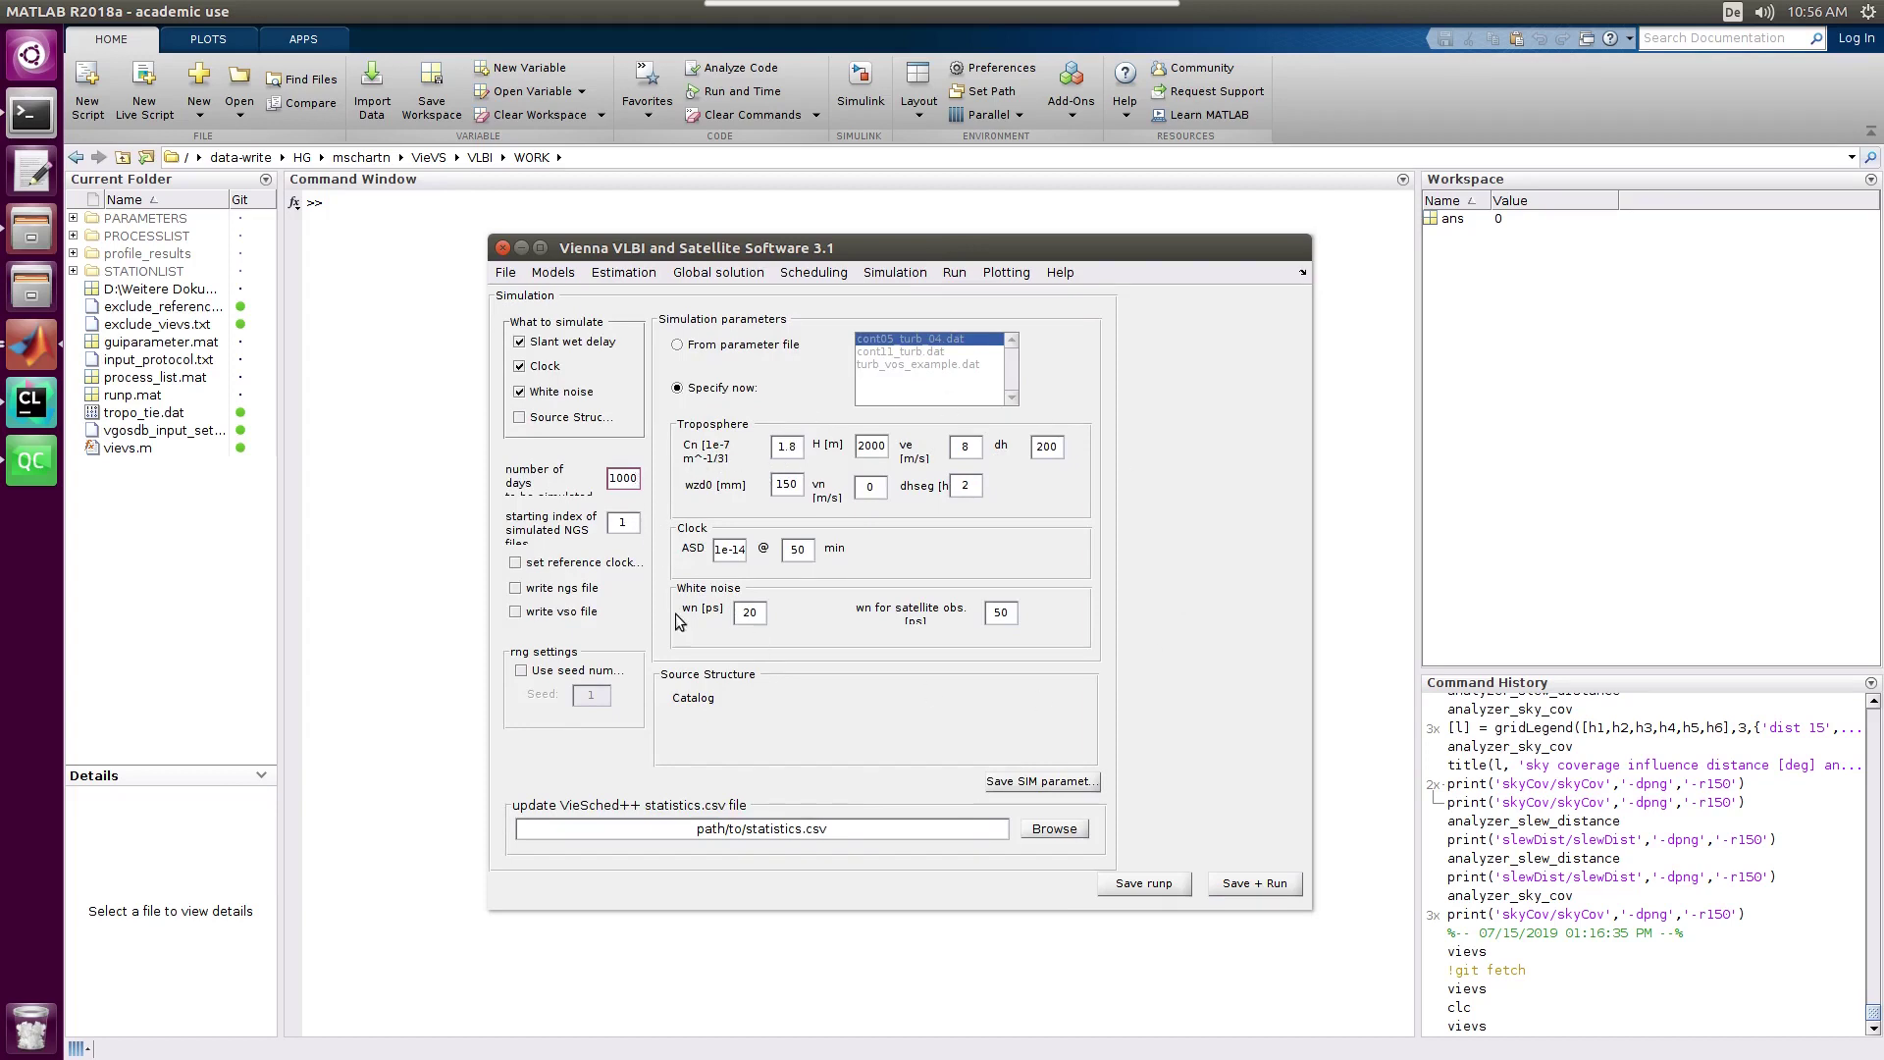
click(891, 562)
Locate the statistics.csv file in the T2133 schedule folder in the file manager.
click(39, 228)
scroll(1512, 552, down, 20)
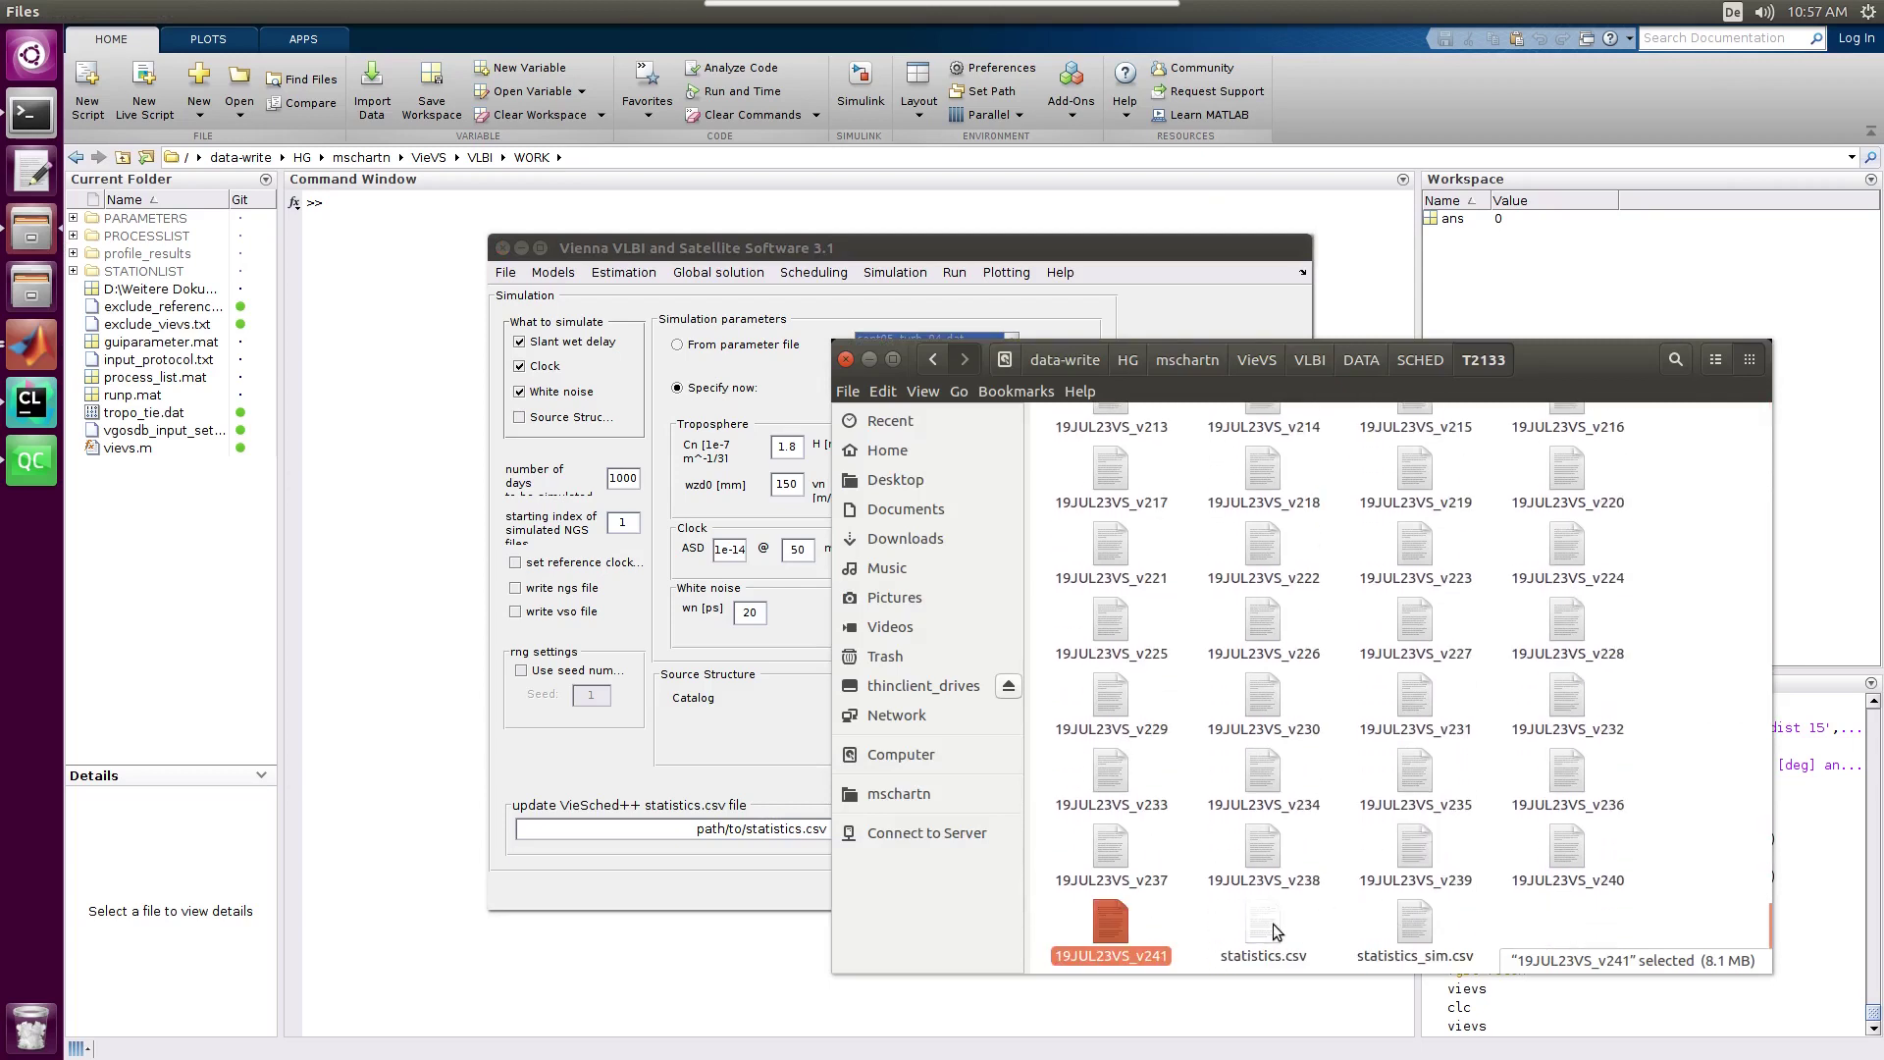
click(1262, 927)
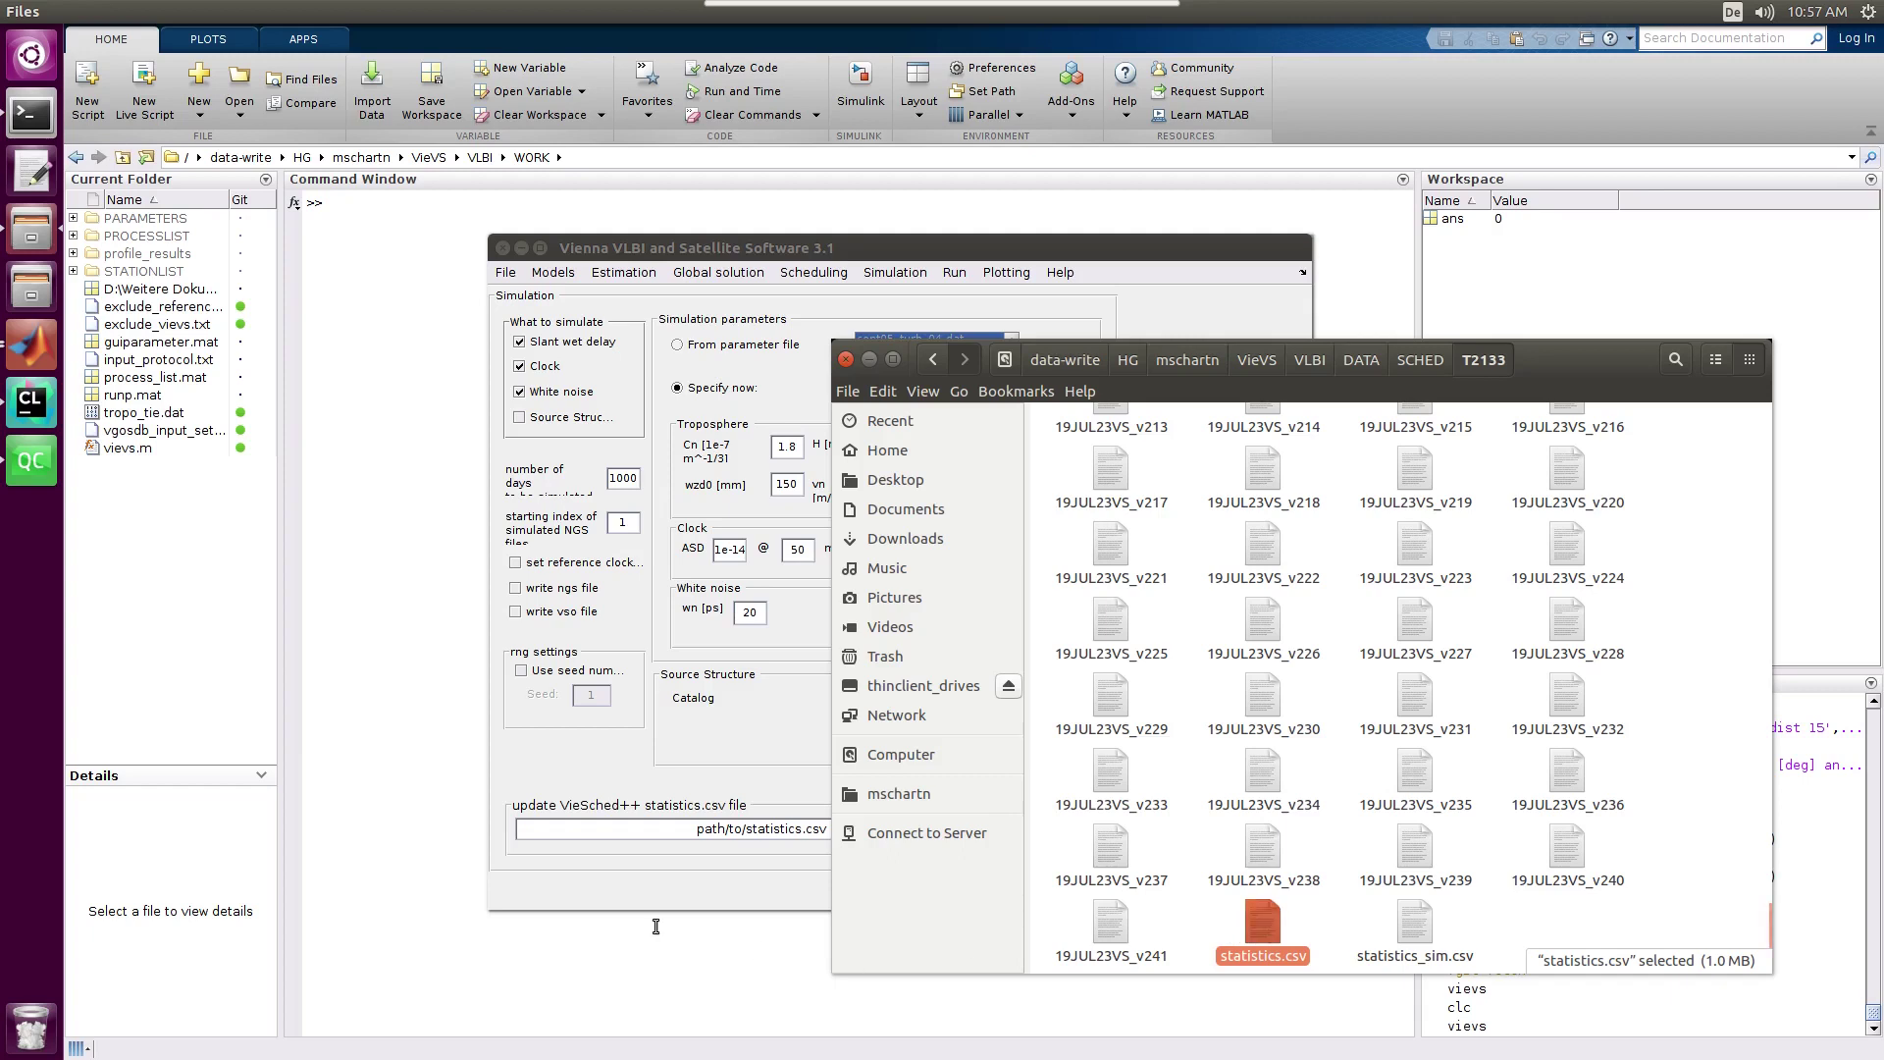
Set the VieSched++ statistics file to update in the VieVS simulation settings to DATA/SCHED/T2133/statistics.csv.
click(976, 248)
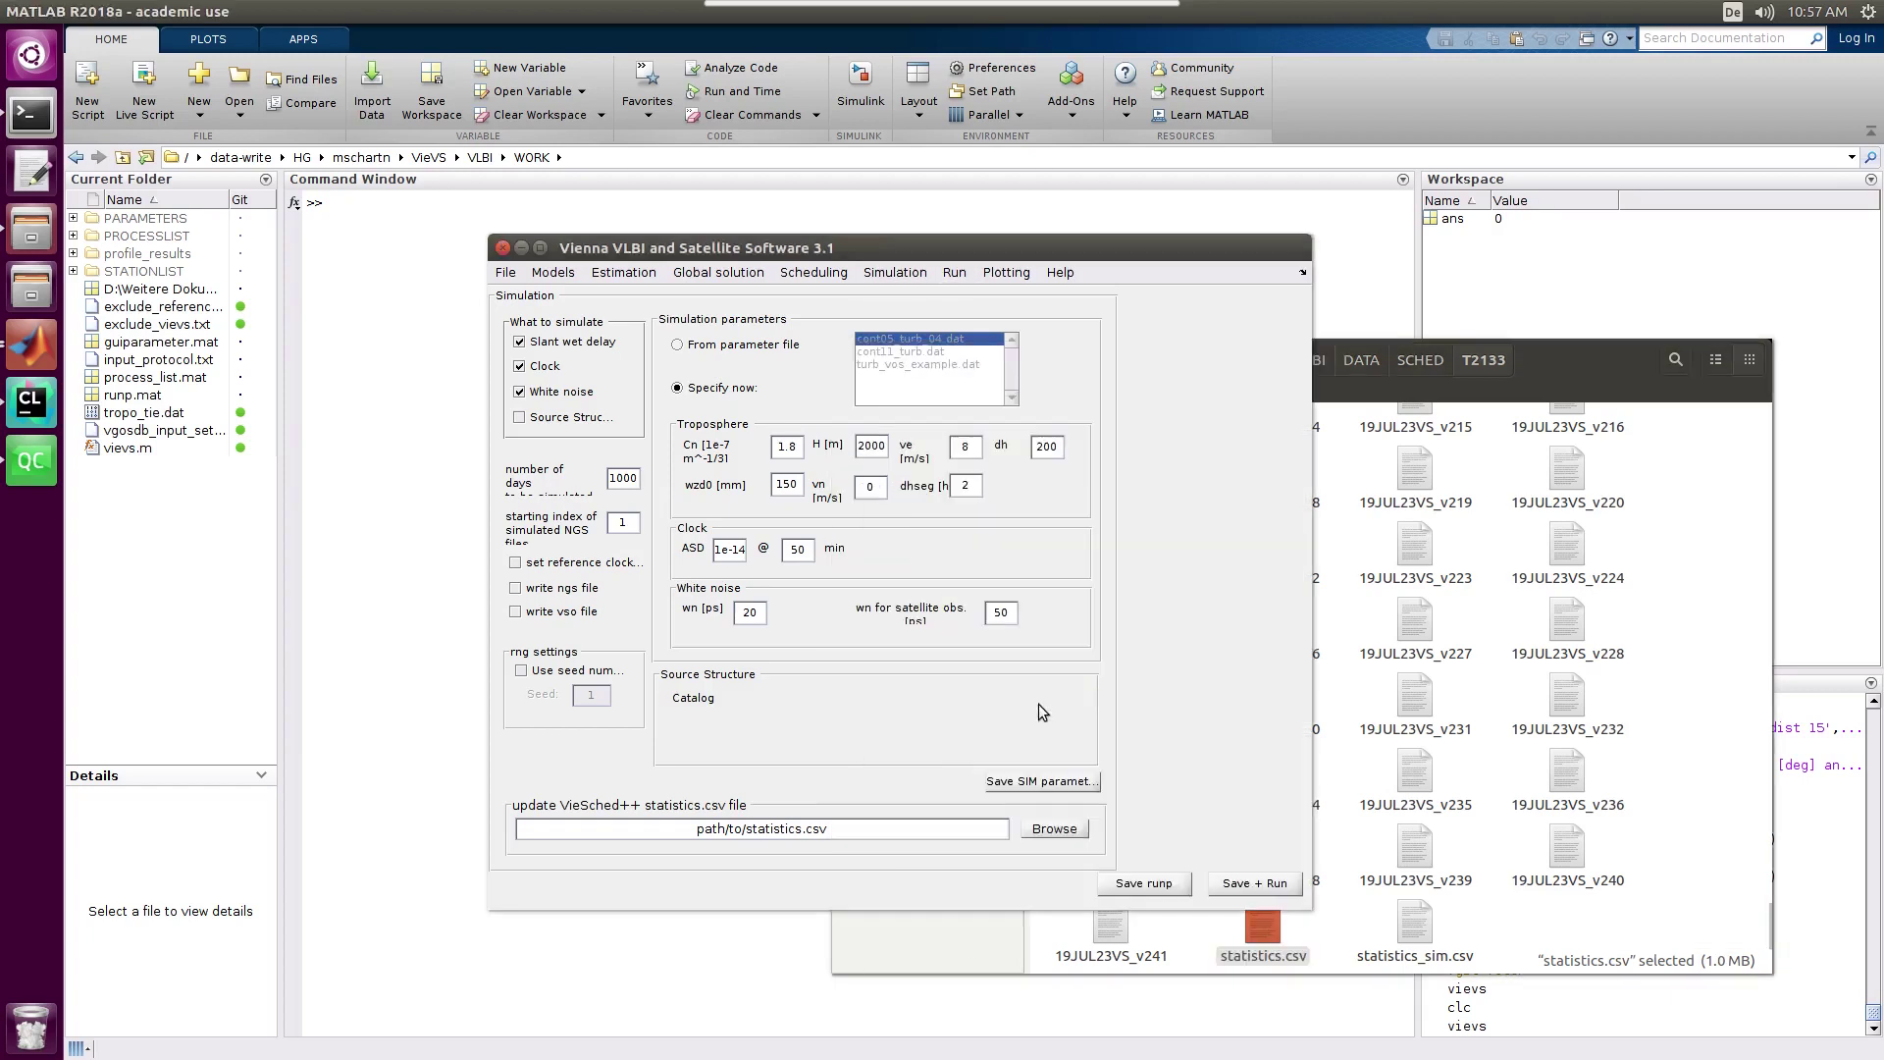
click(1053, 829)
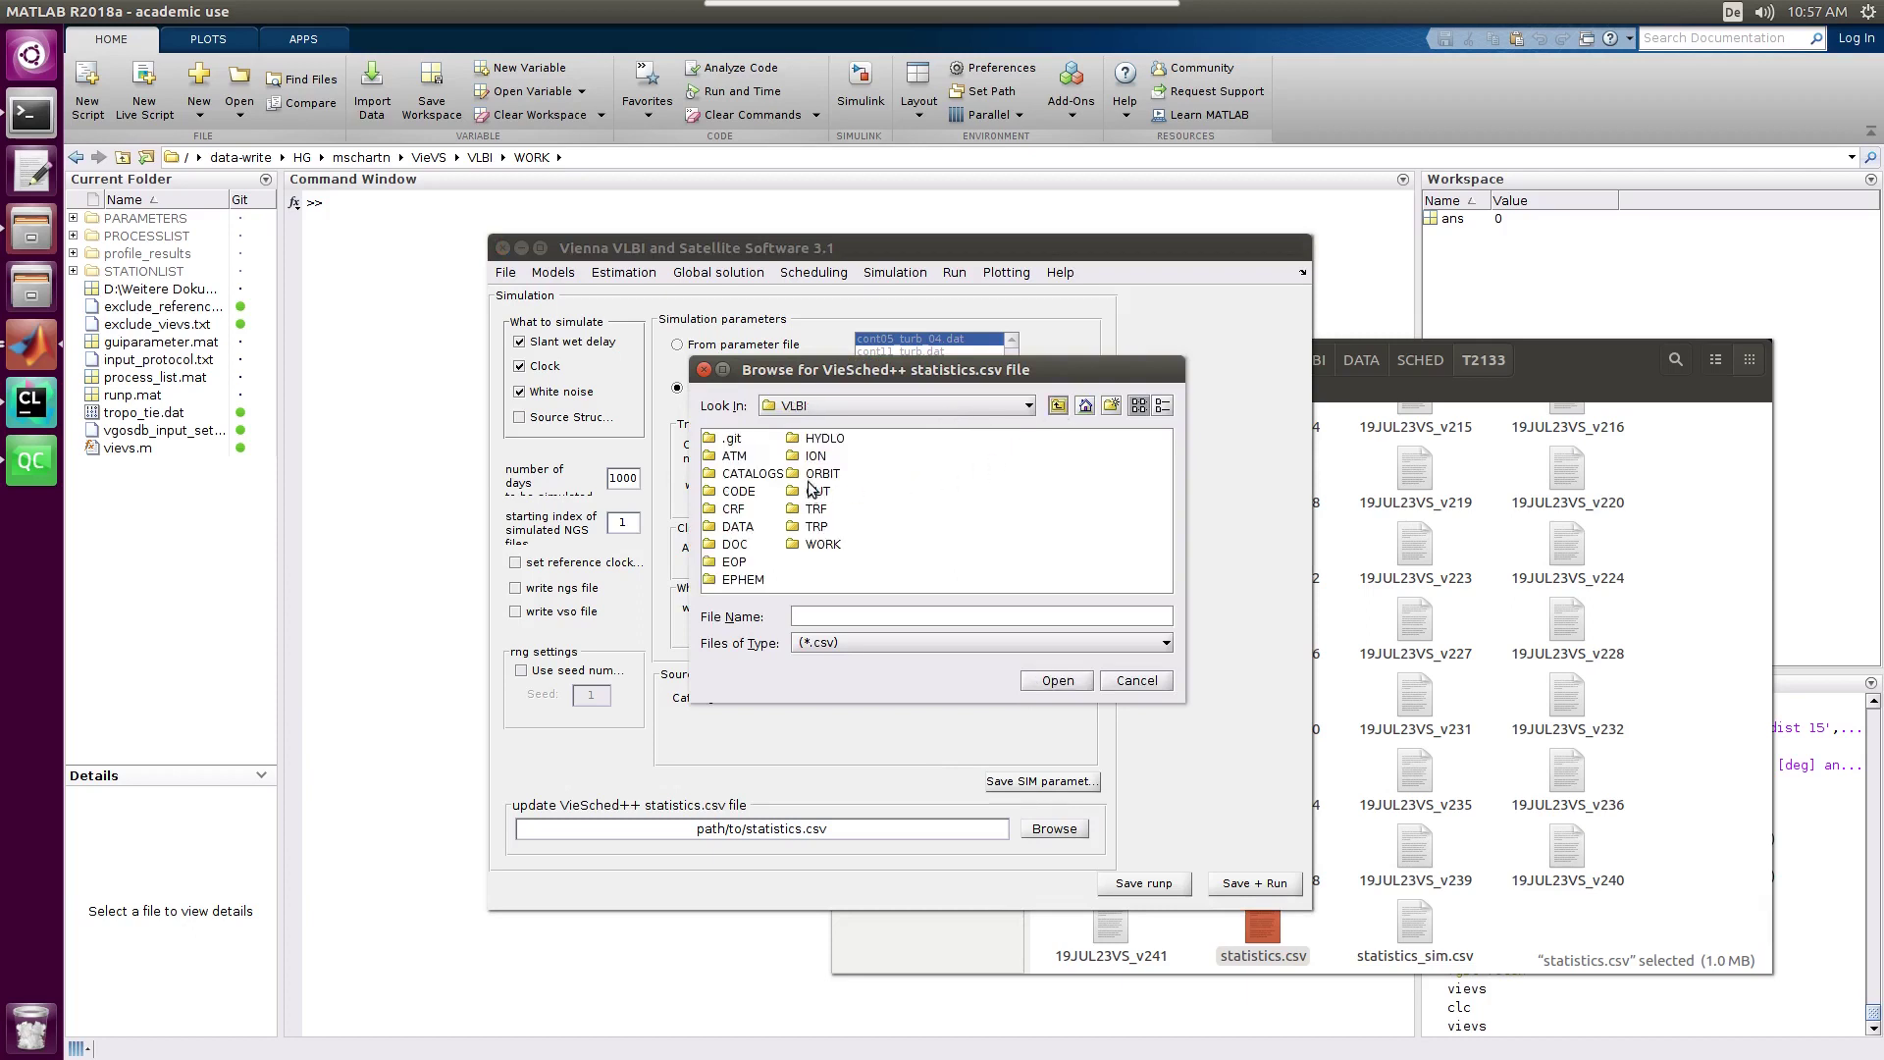
double_click(738, 529)
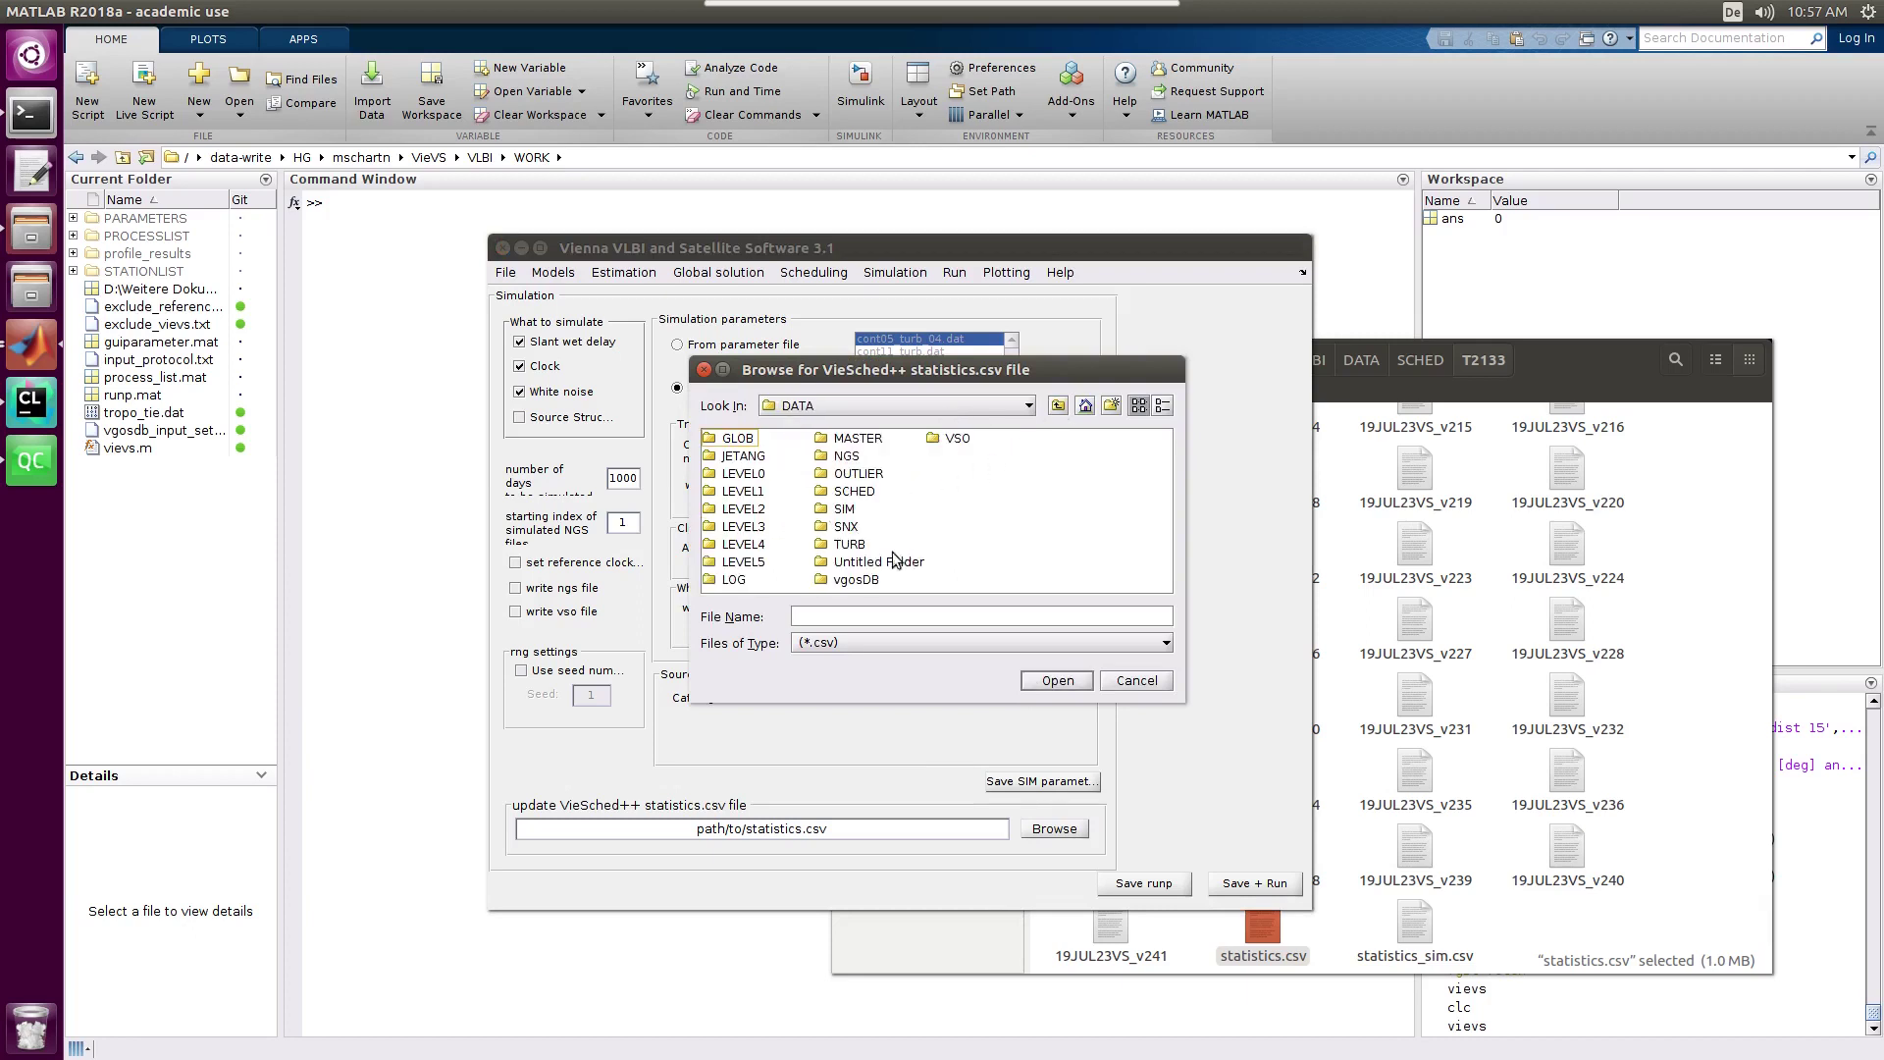
double_click(854, 490)
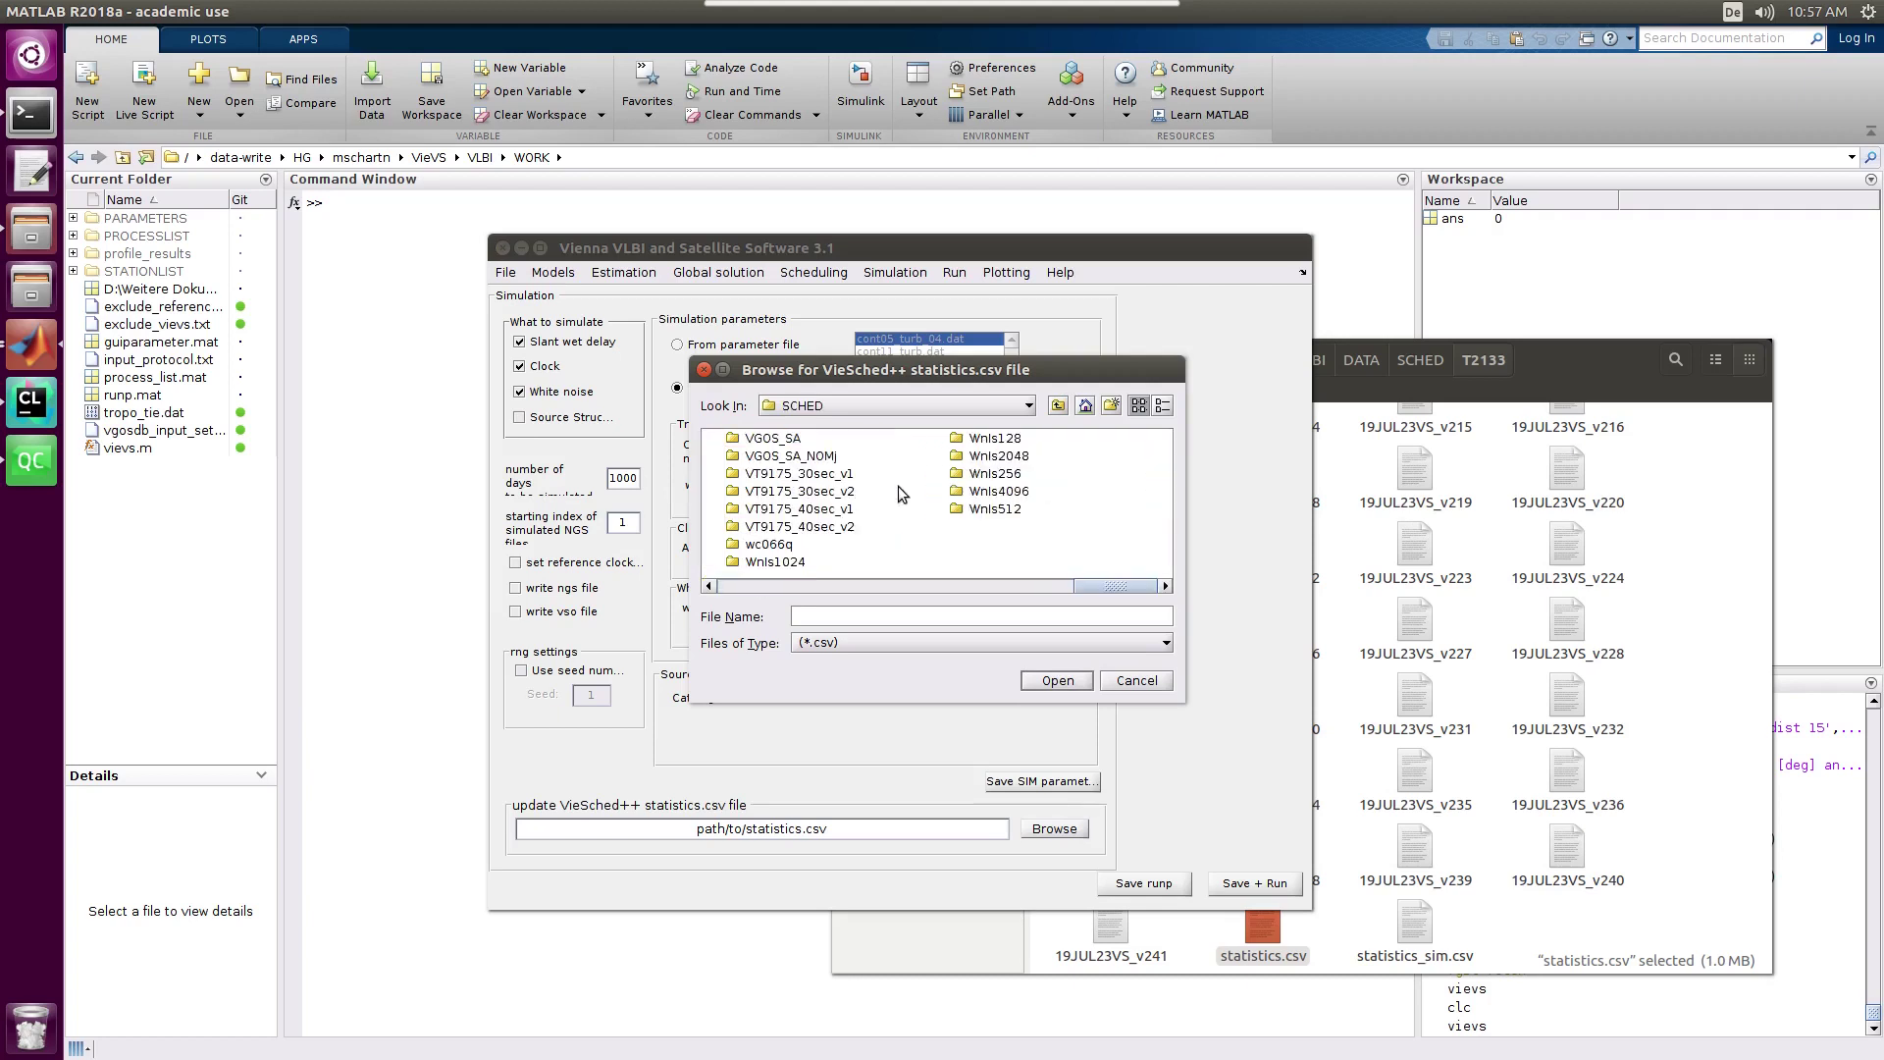
double_click(956, 440)
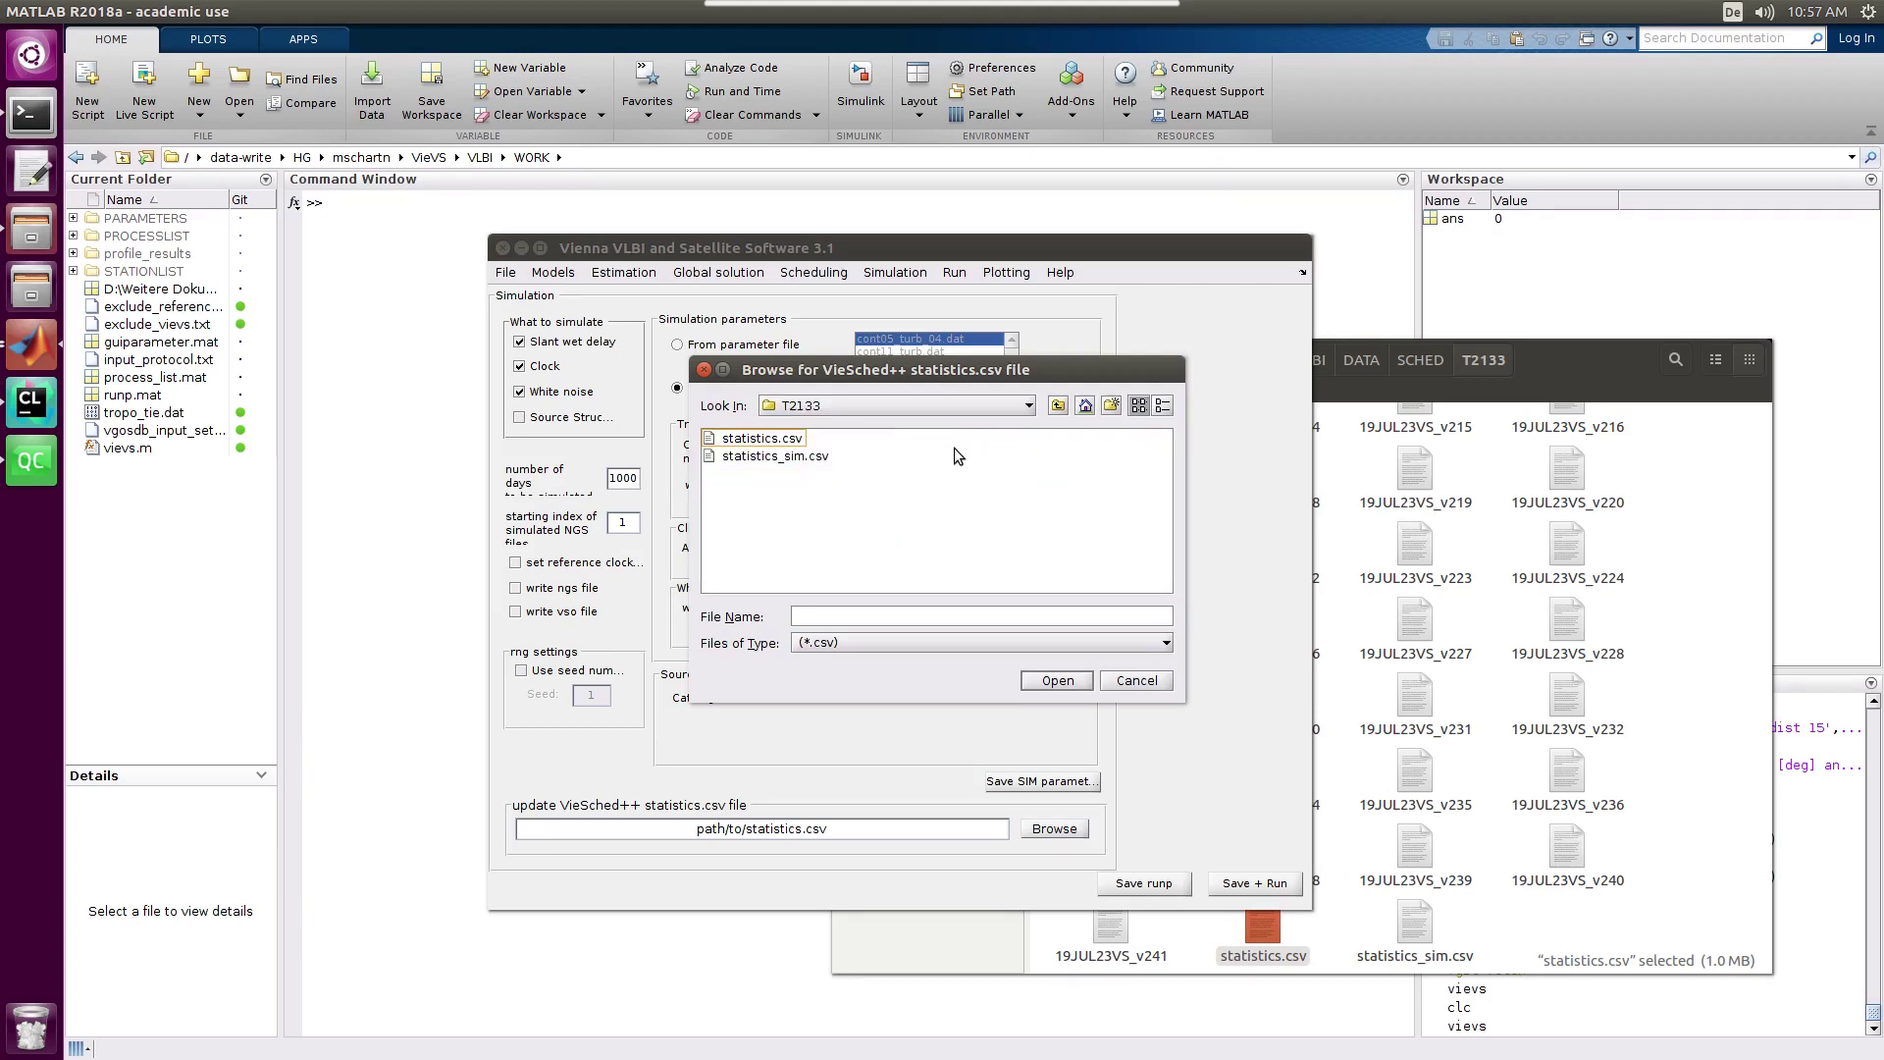
double_click(791, 440)
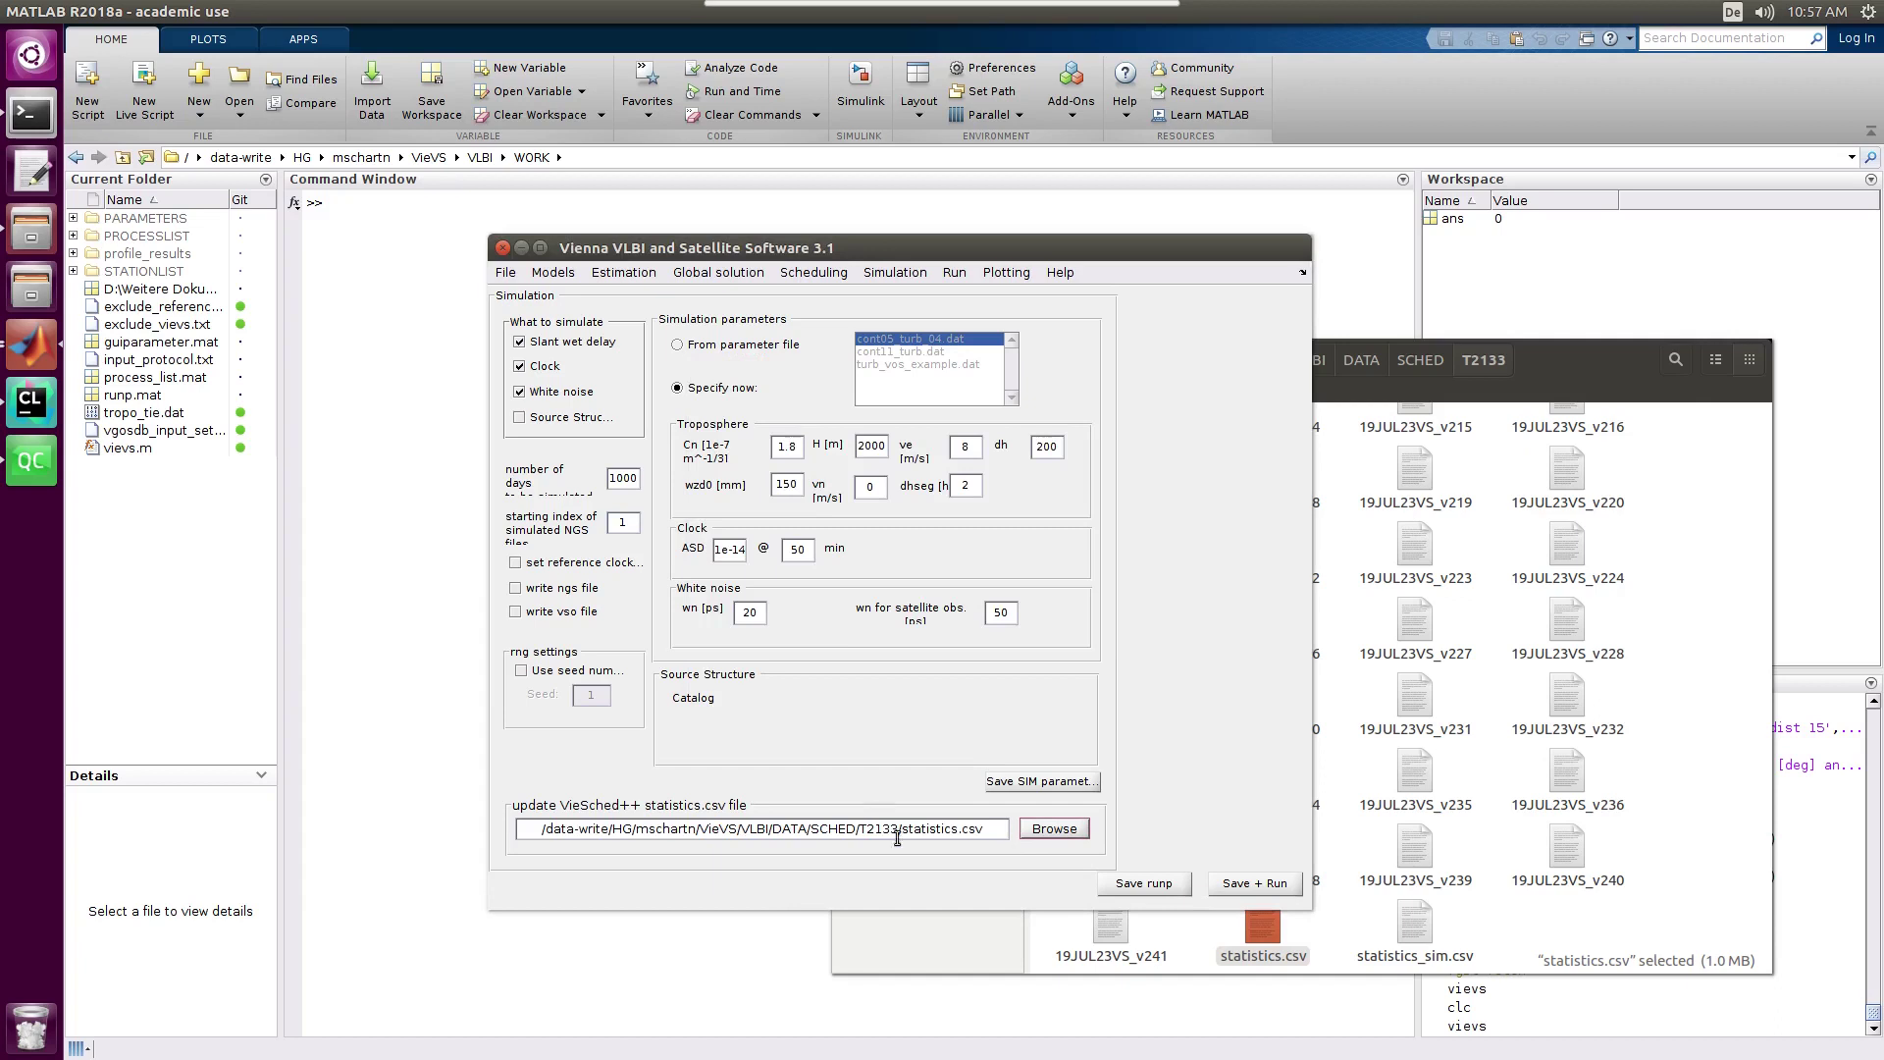
Set the sub-directory for intermediate results to T2133_v2 in the run options.
click(948, 275)
click(993, 343)
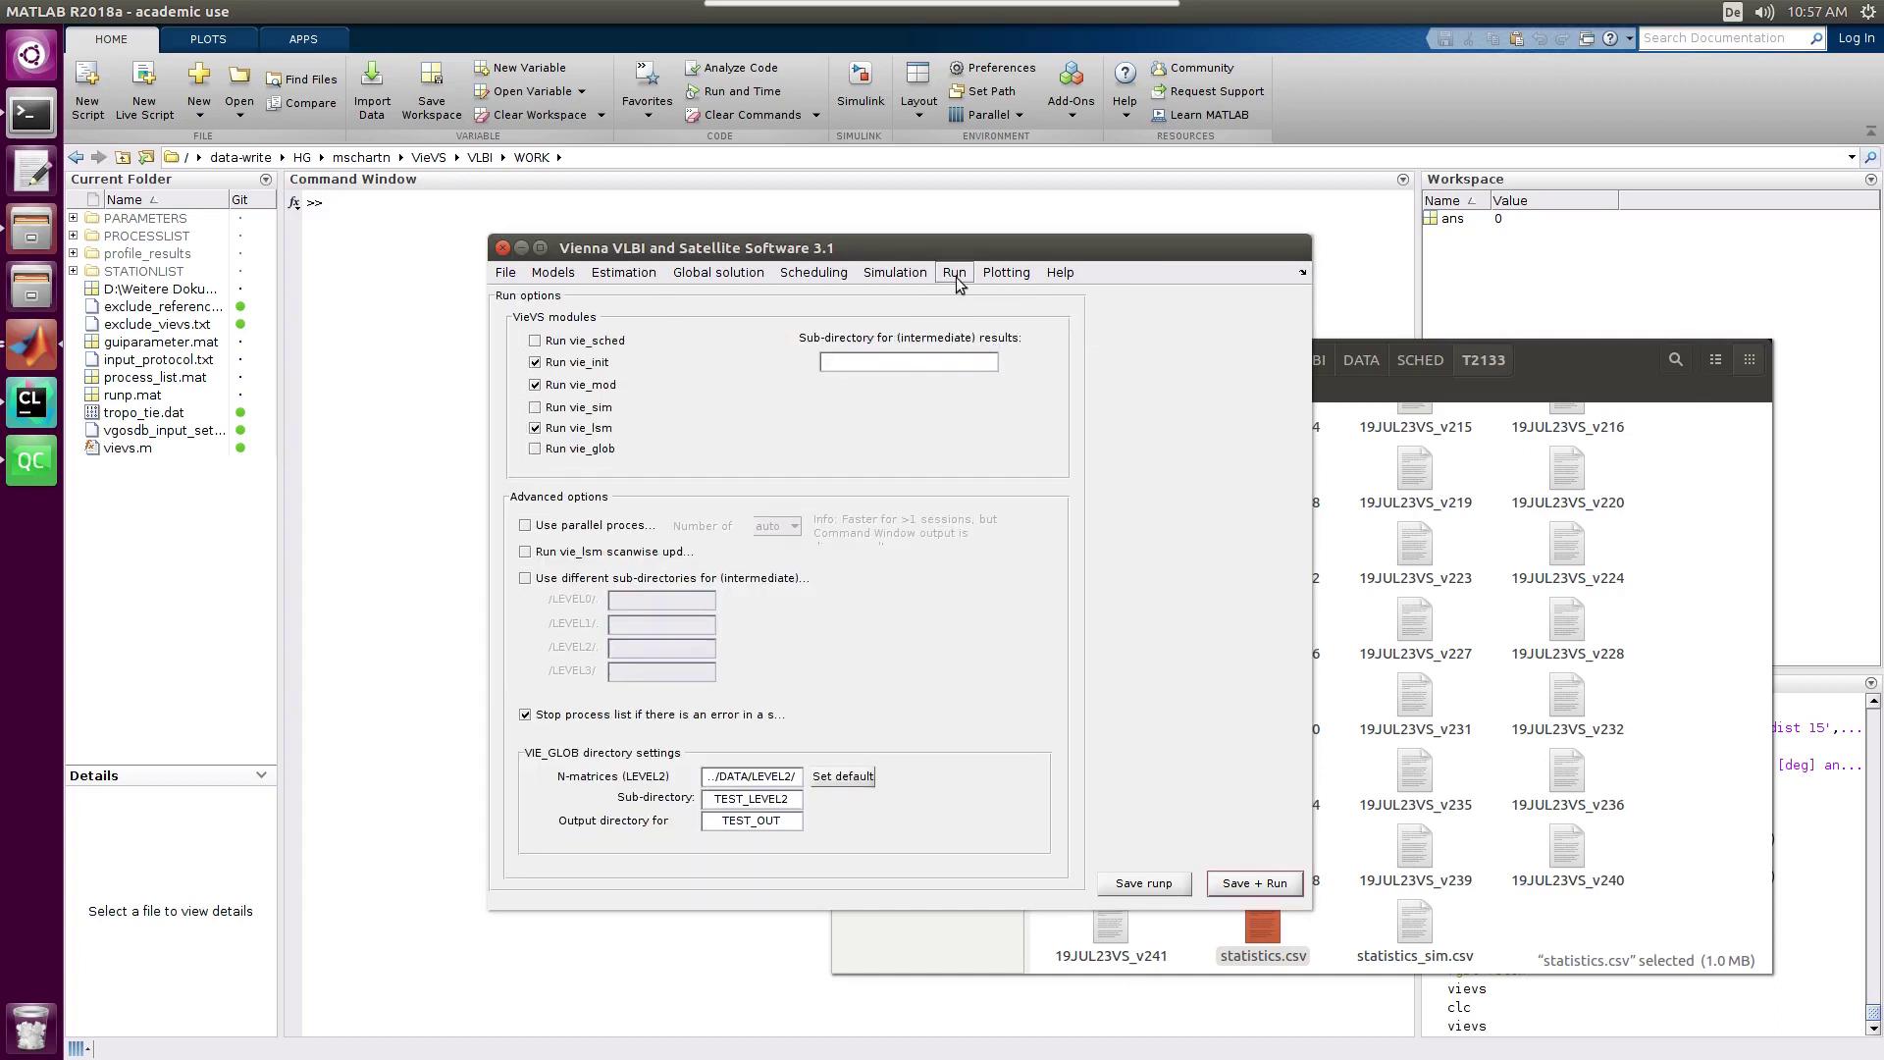
click(908, 361)
text(T2133_)
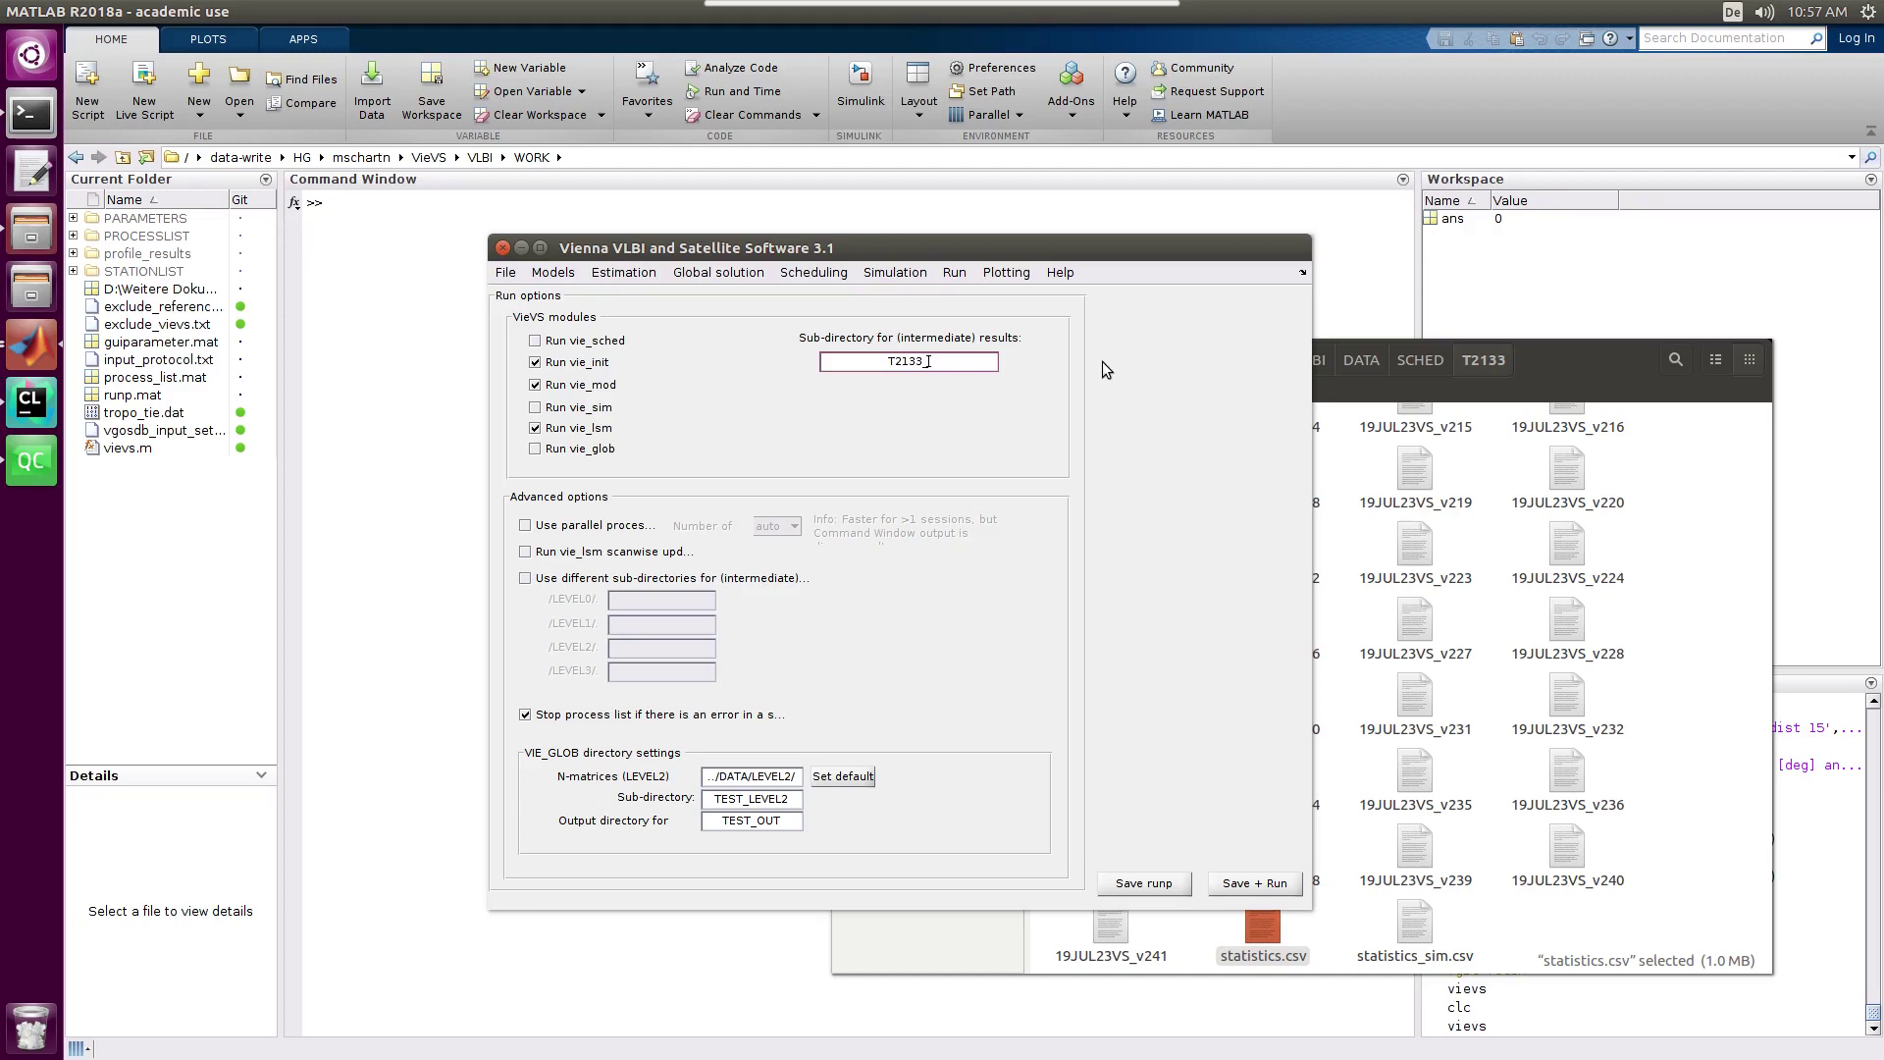
text(v2)
Enable vie_sim and parallel processing in the run options, and save and run the process list.
click(576, 411)
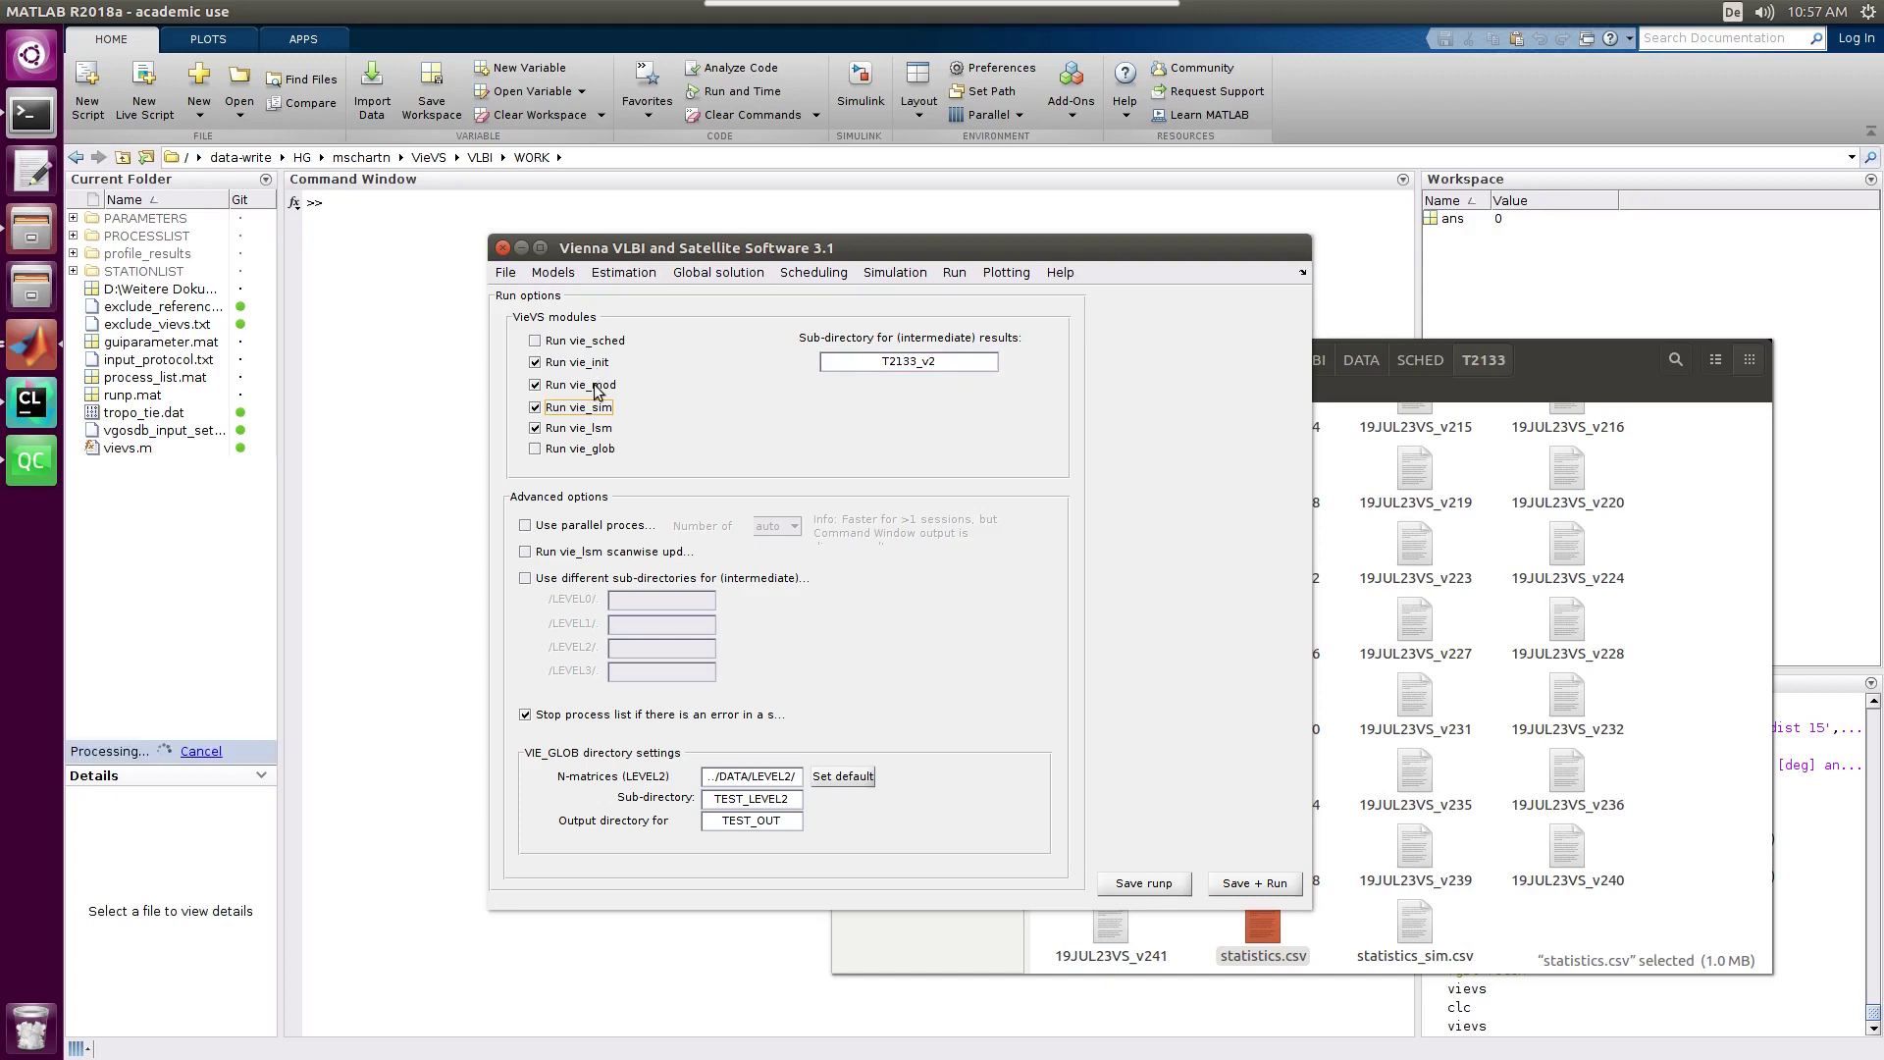
click(568, 528)
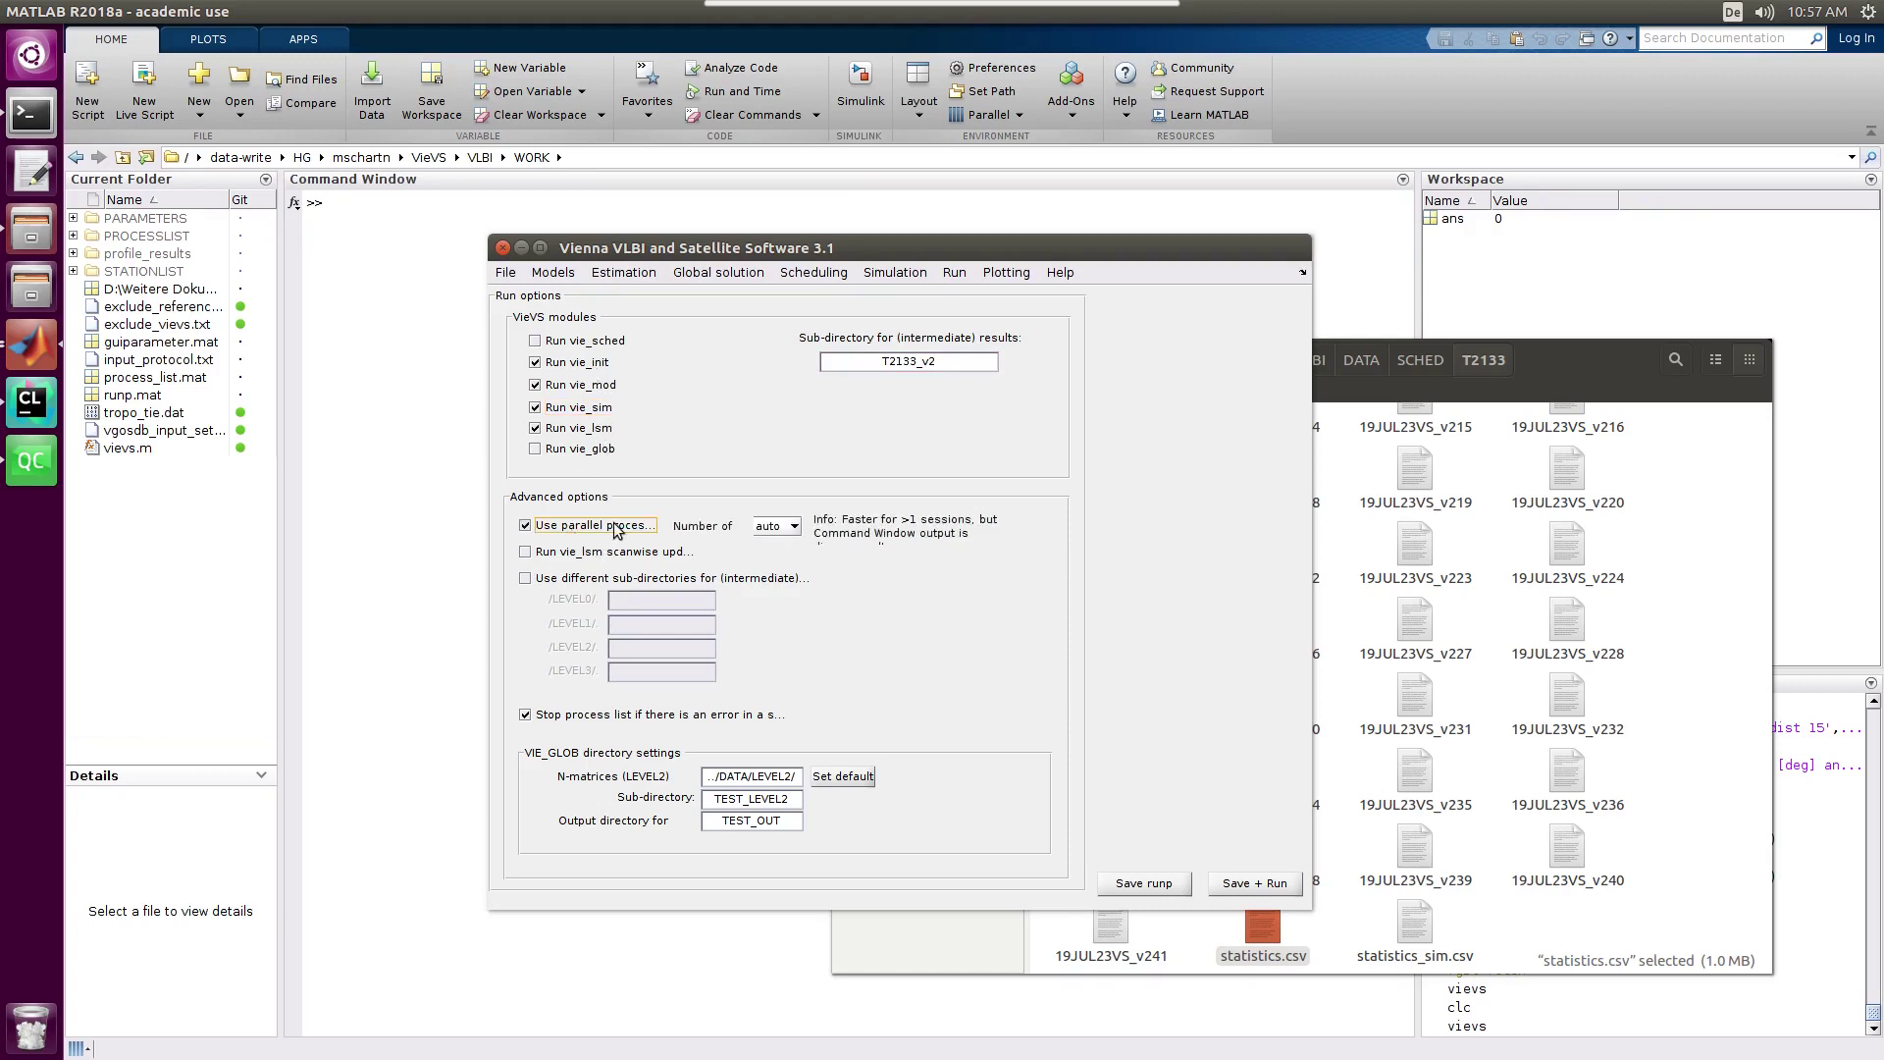
click(1258, 884)
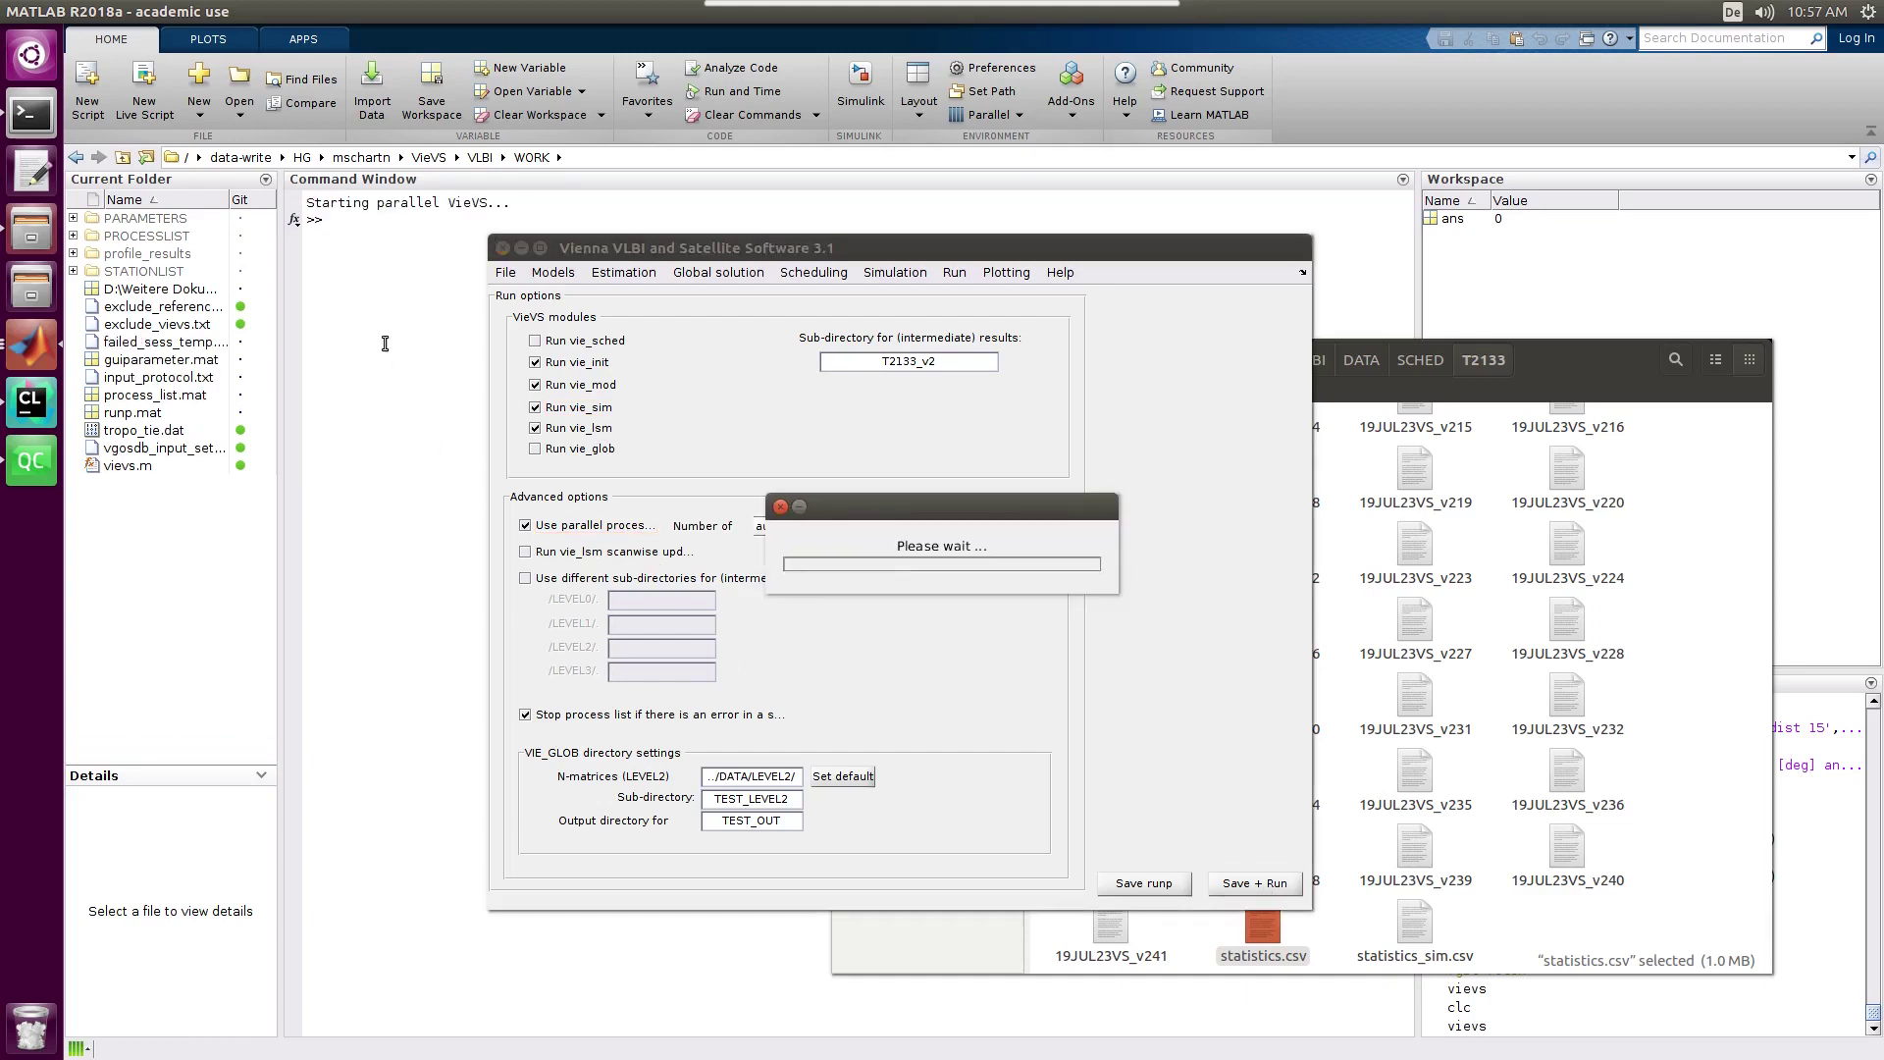
Move the VieVS and progress windows aside to monitor the session processing output.
drag(957, 252, 1540, 353)
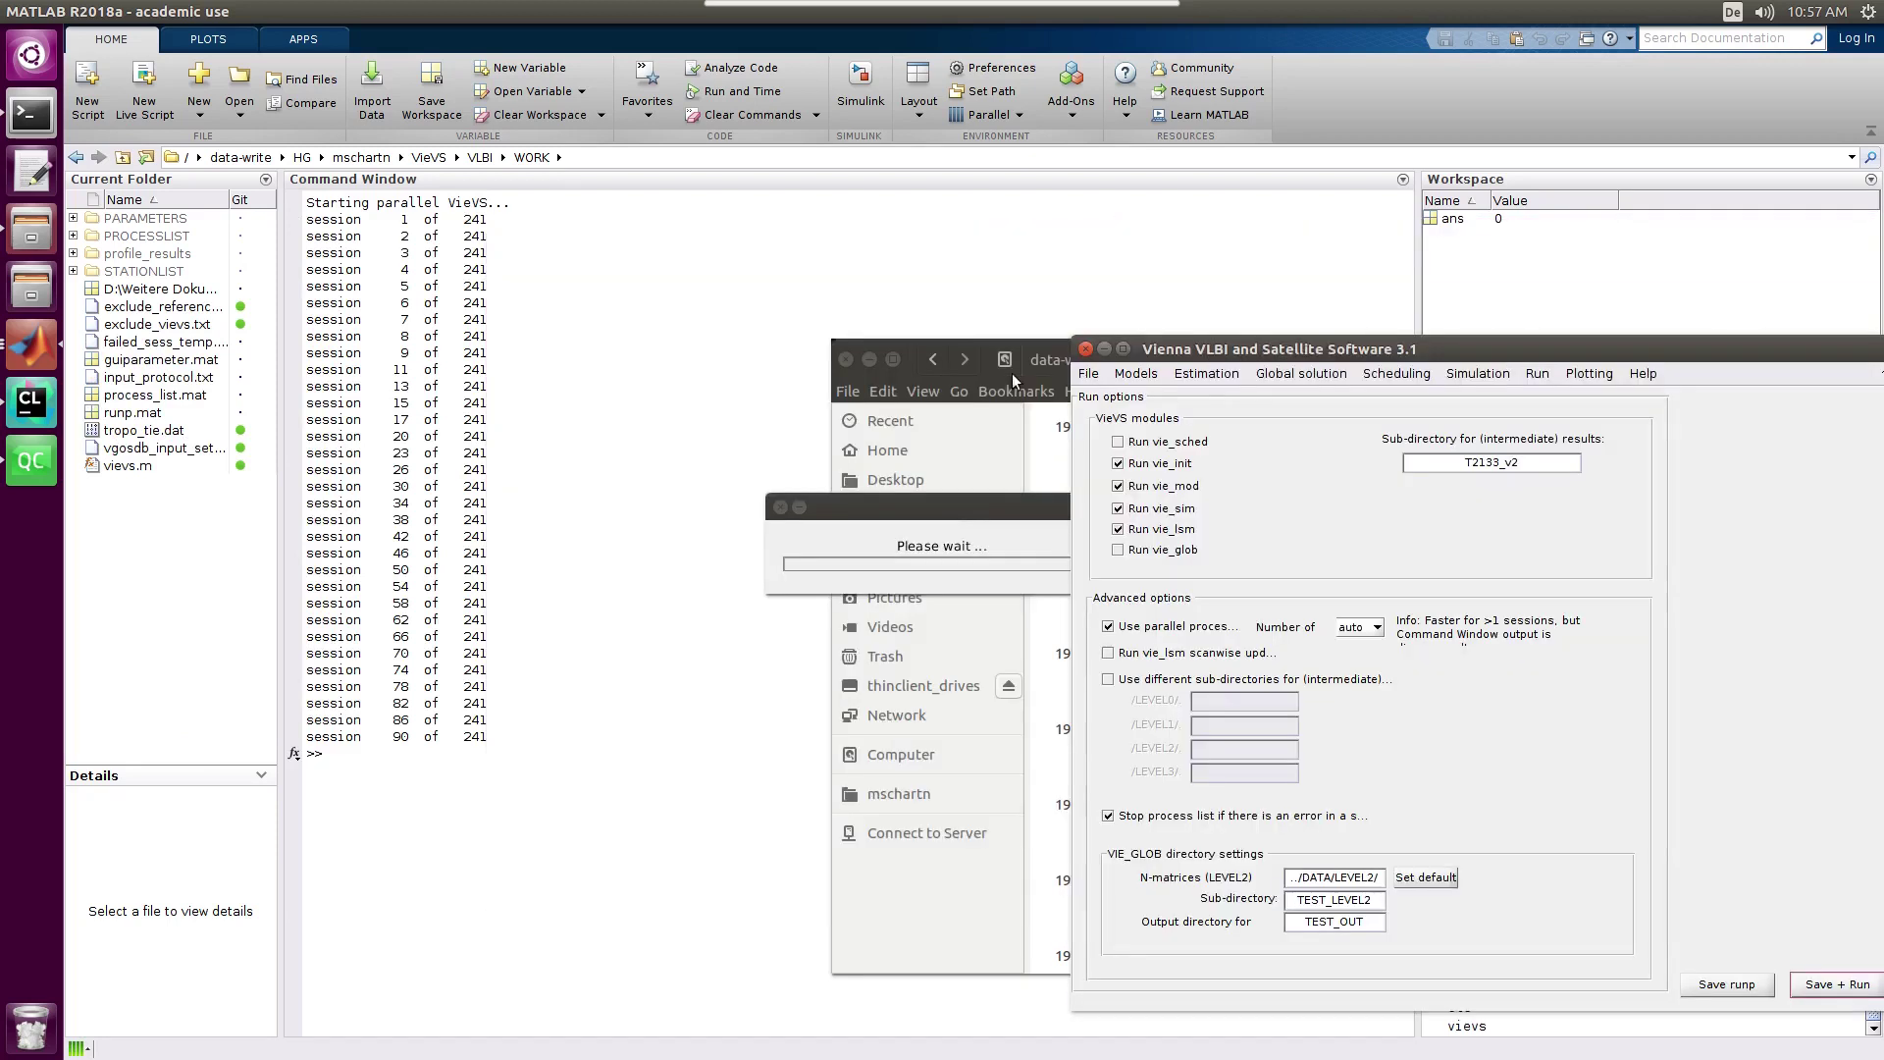
drag(957, 520, 969, 209)
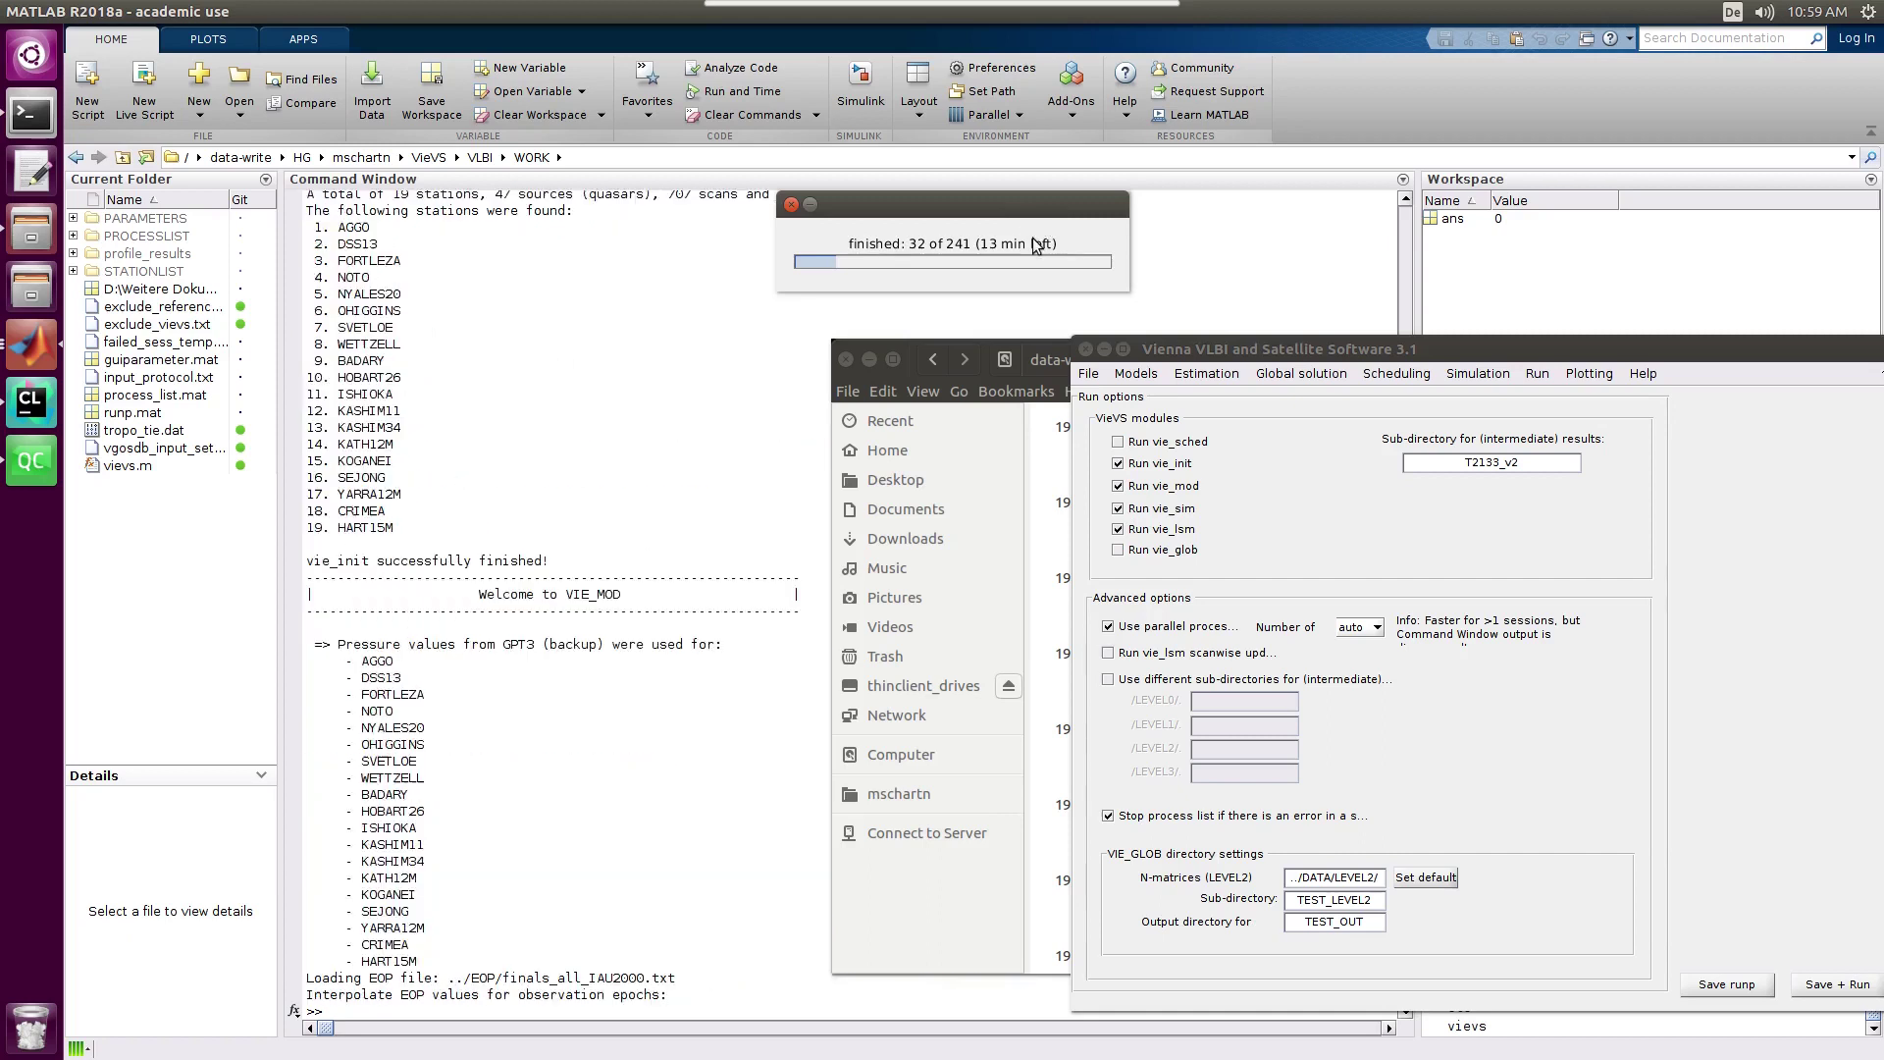
click(1033, 450)
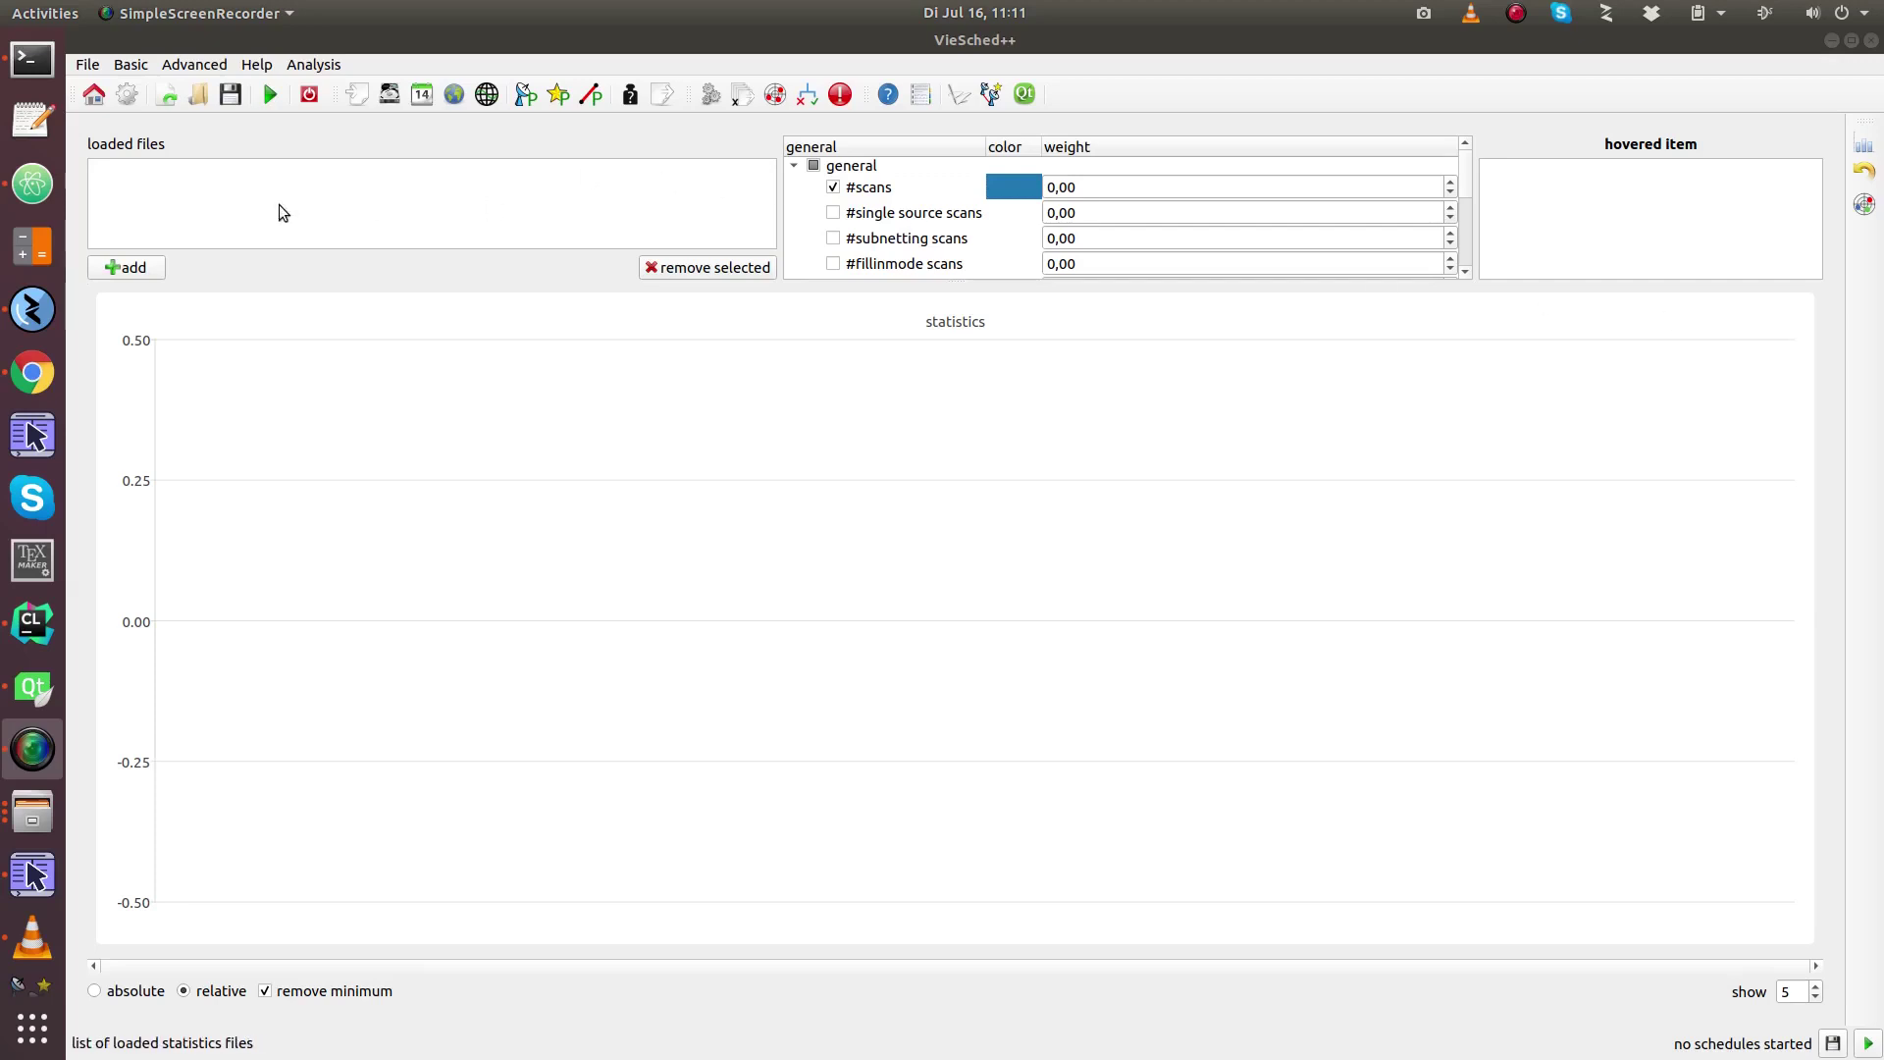
click(118, 267)
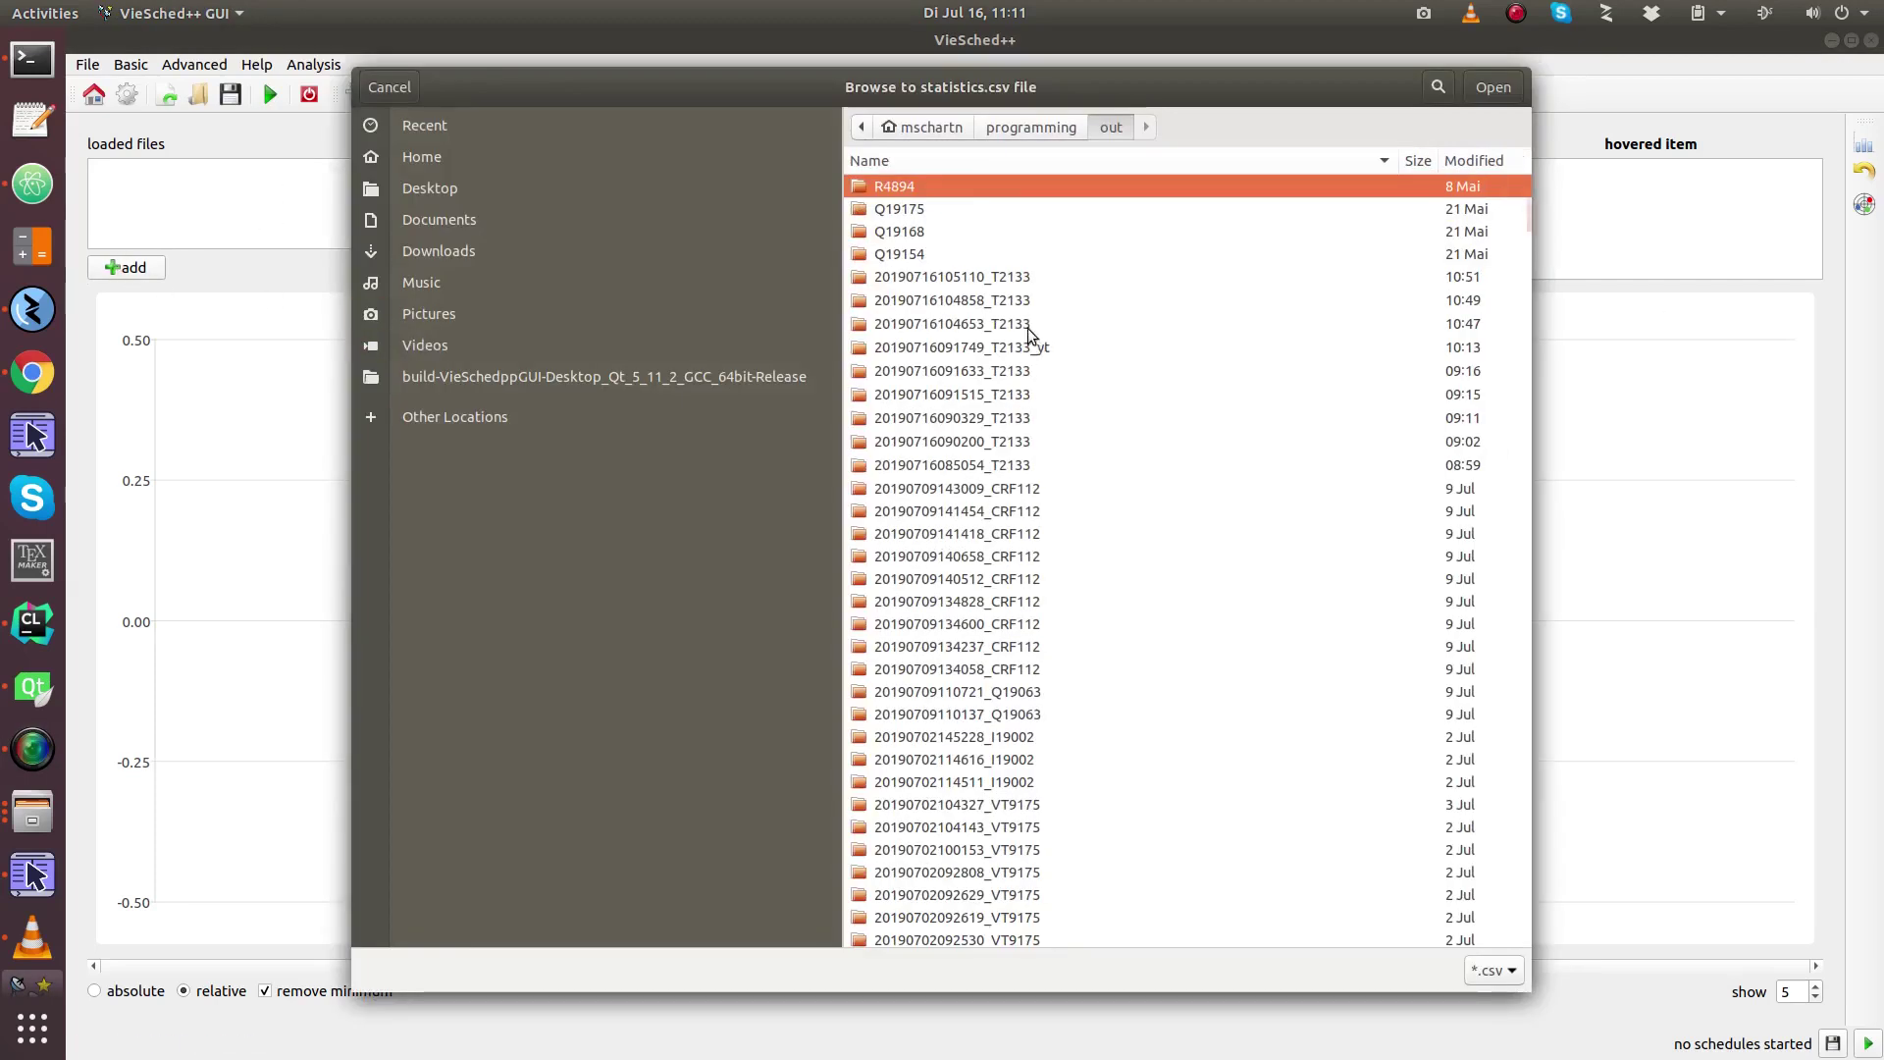
double_click(1009, 353)
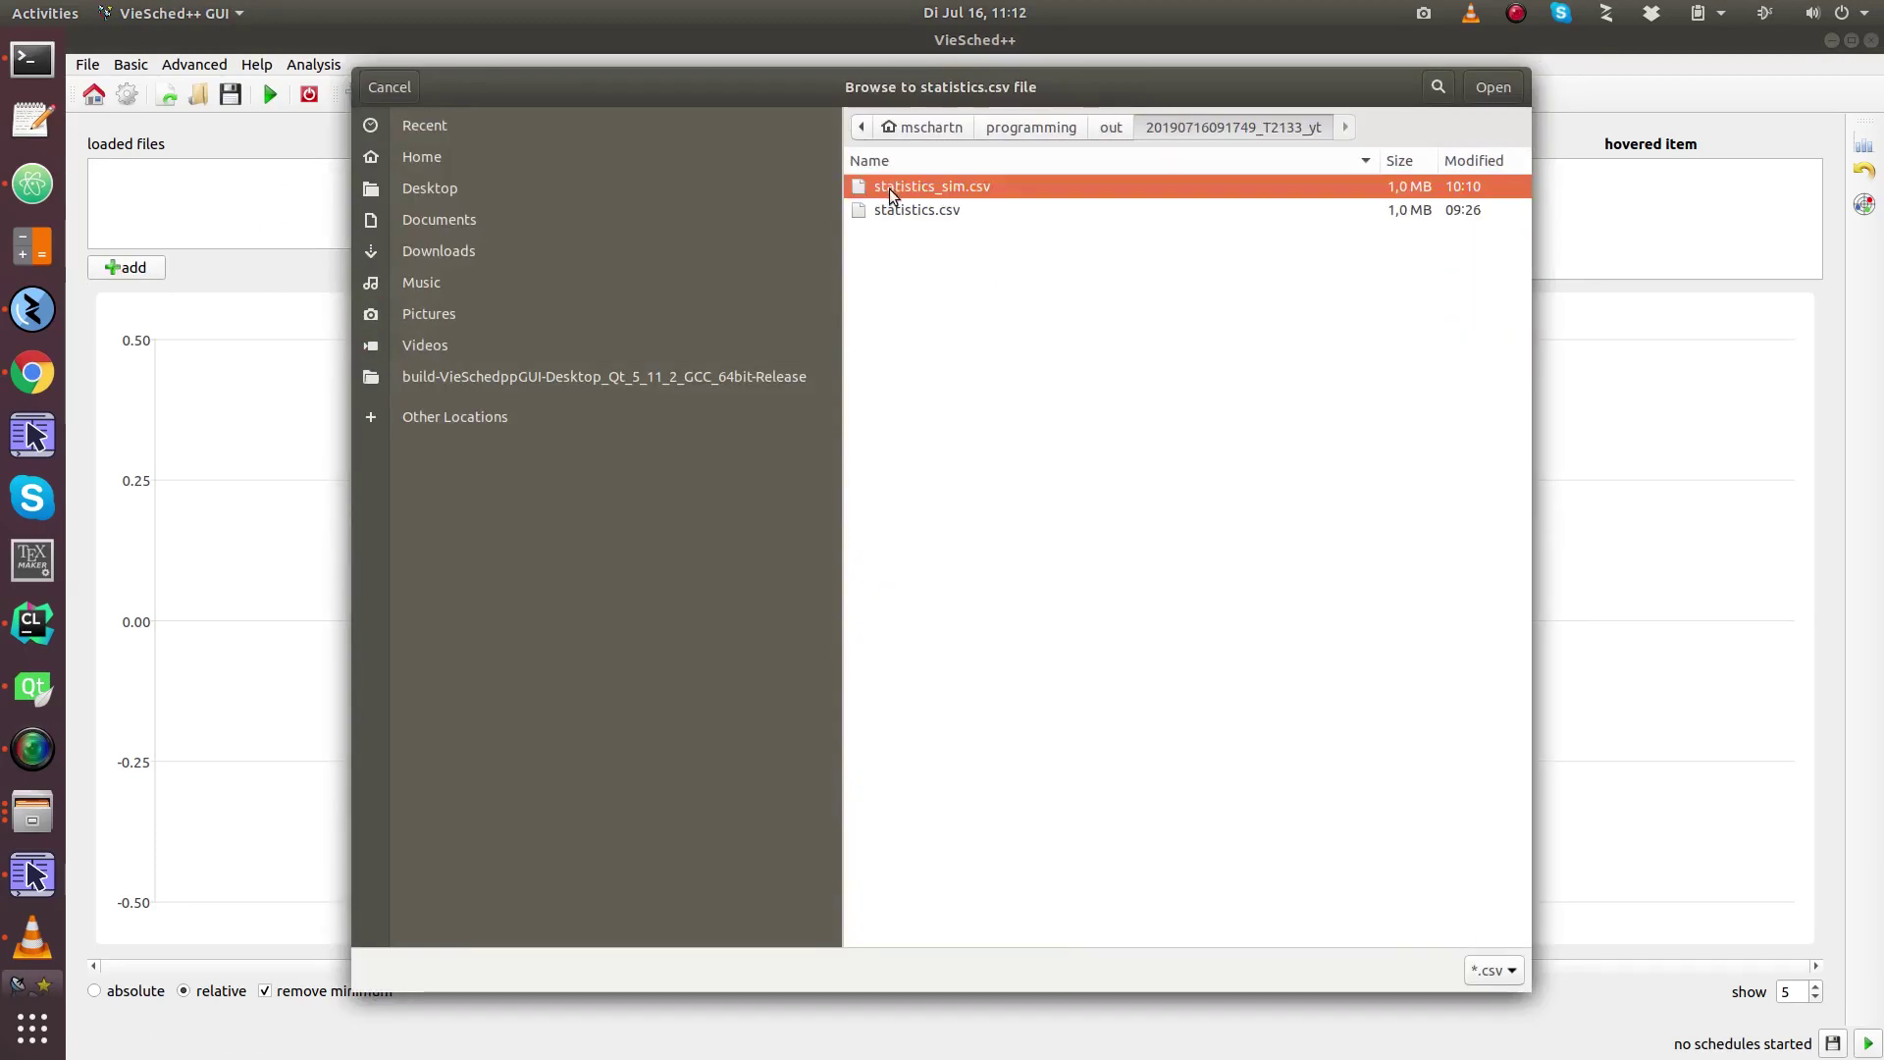
double_click(984, 196)
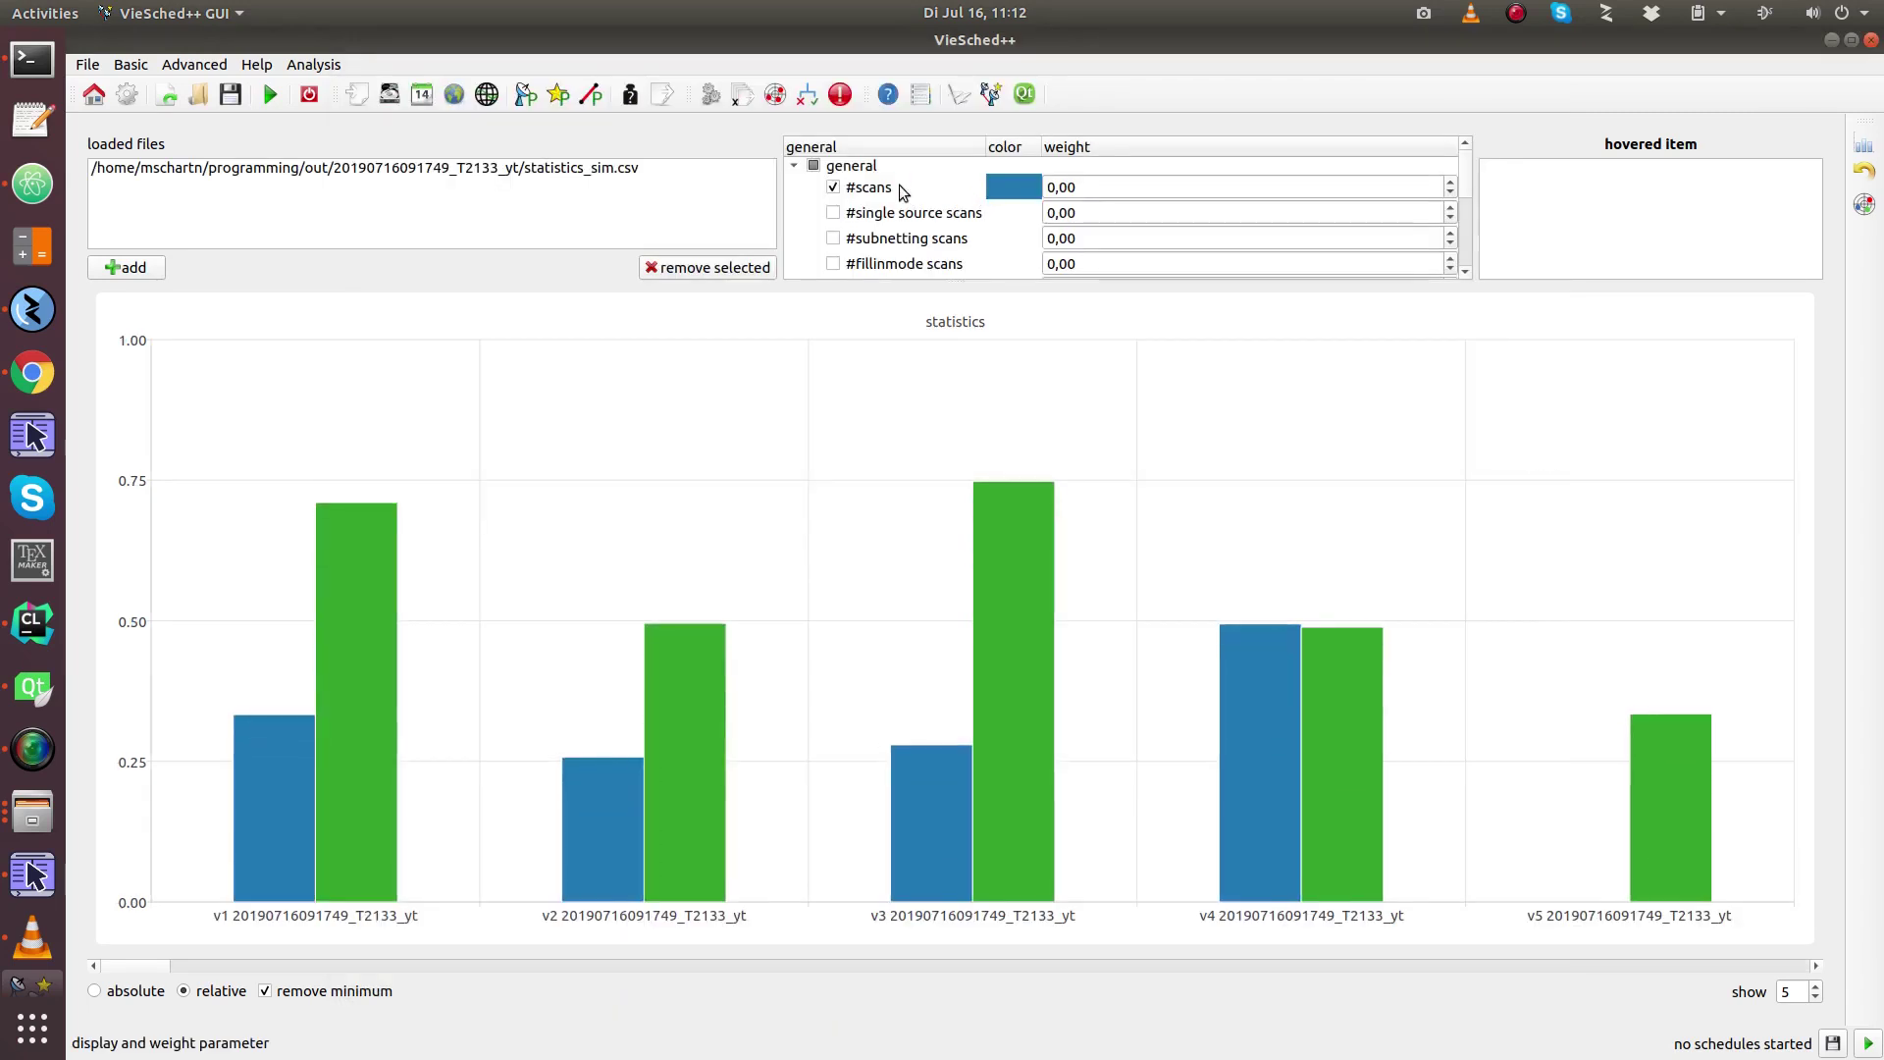
Display the simulated repeatability of the average 3d coordinates in the chart and set its weight to -1,00.
scroll(900, 194, down, 3)
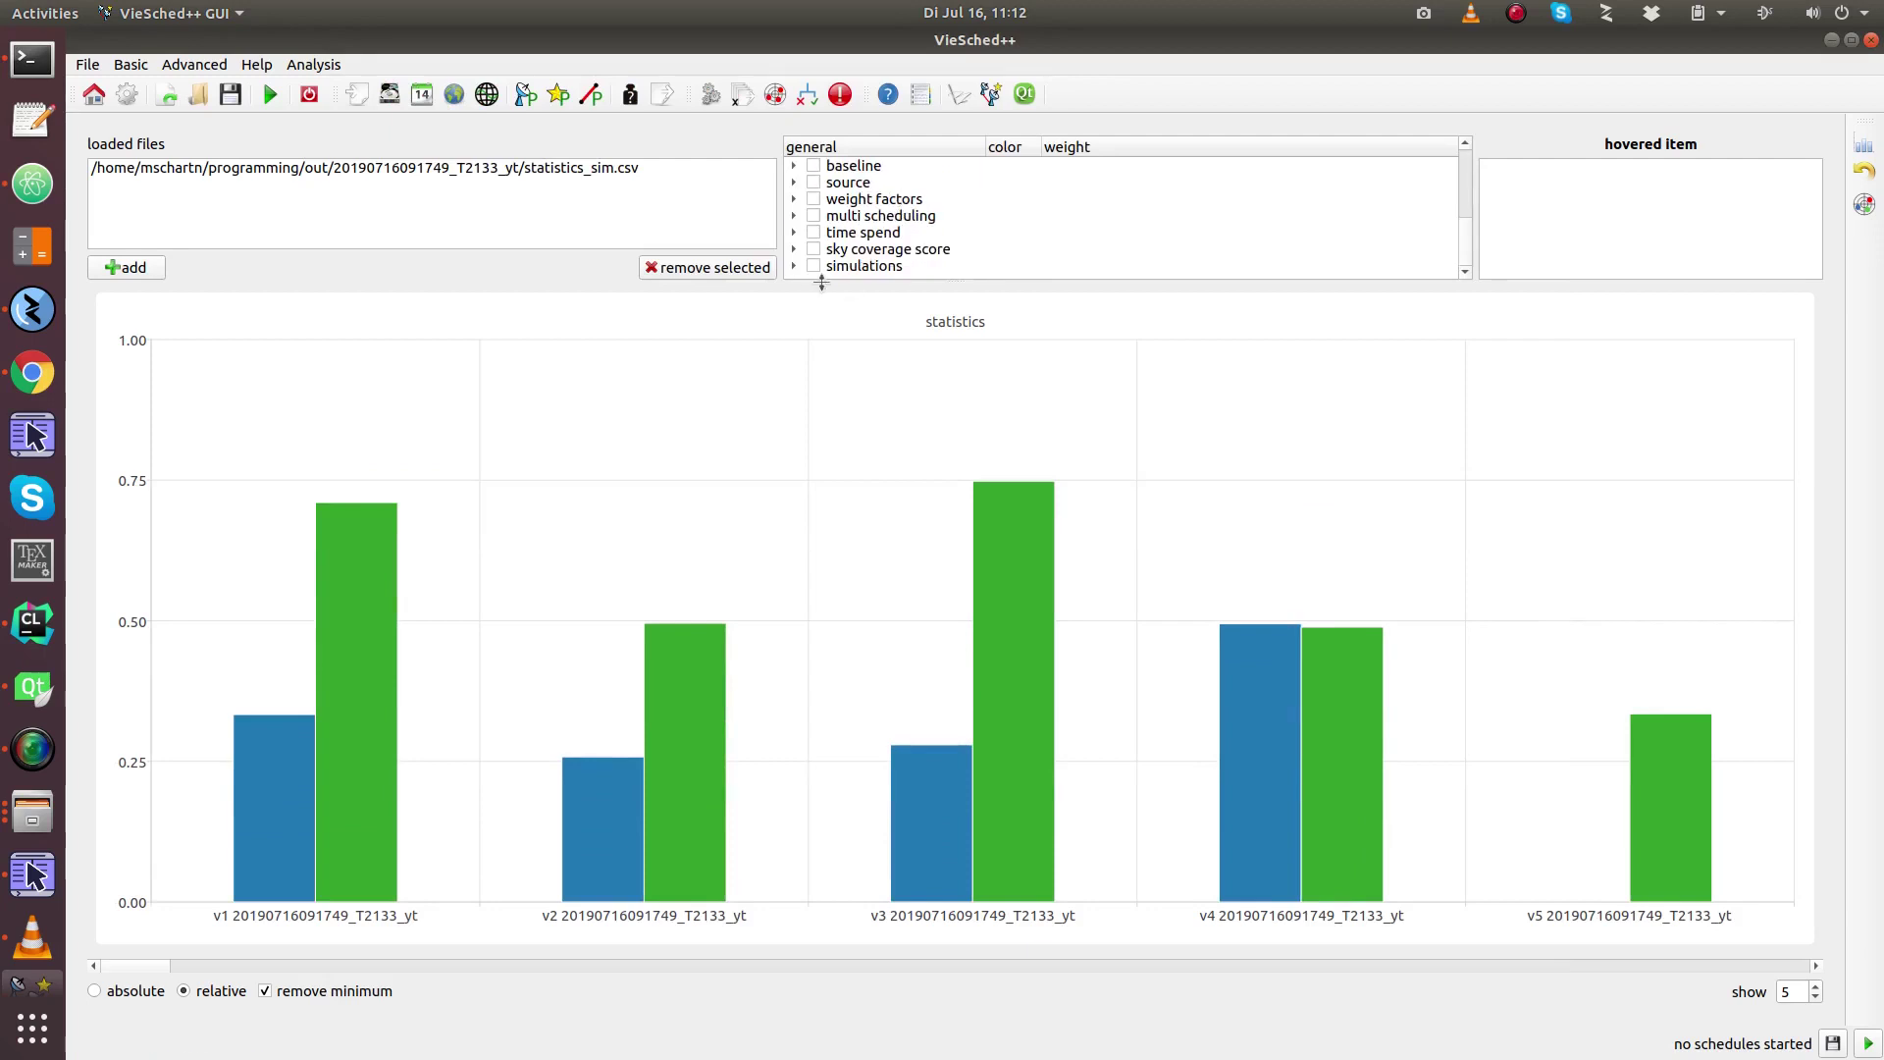
click(795, 267)
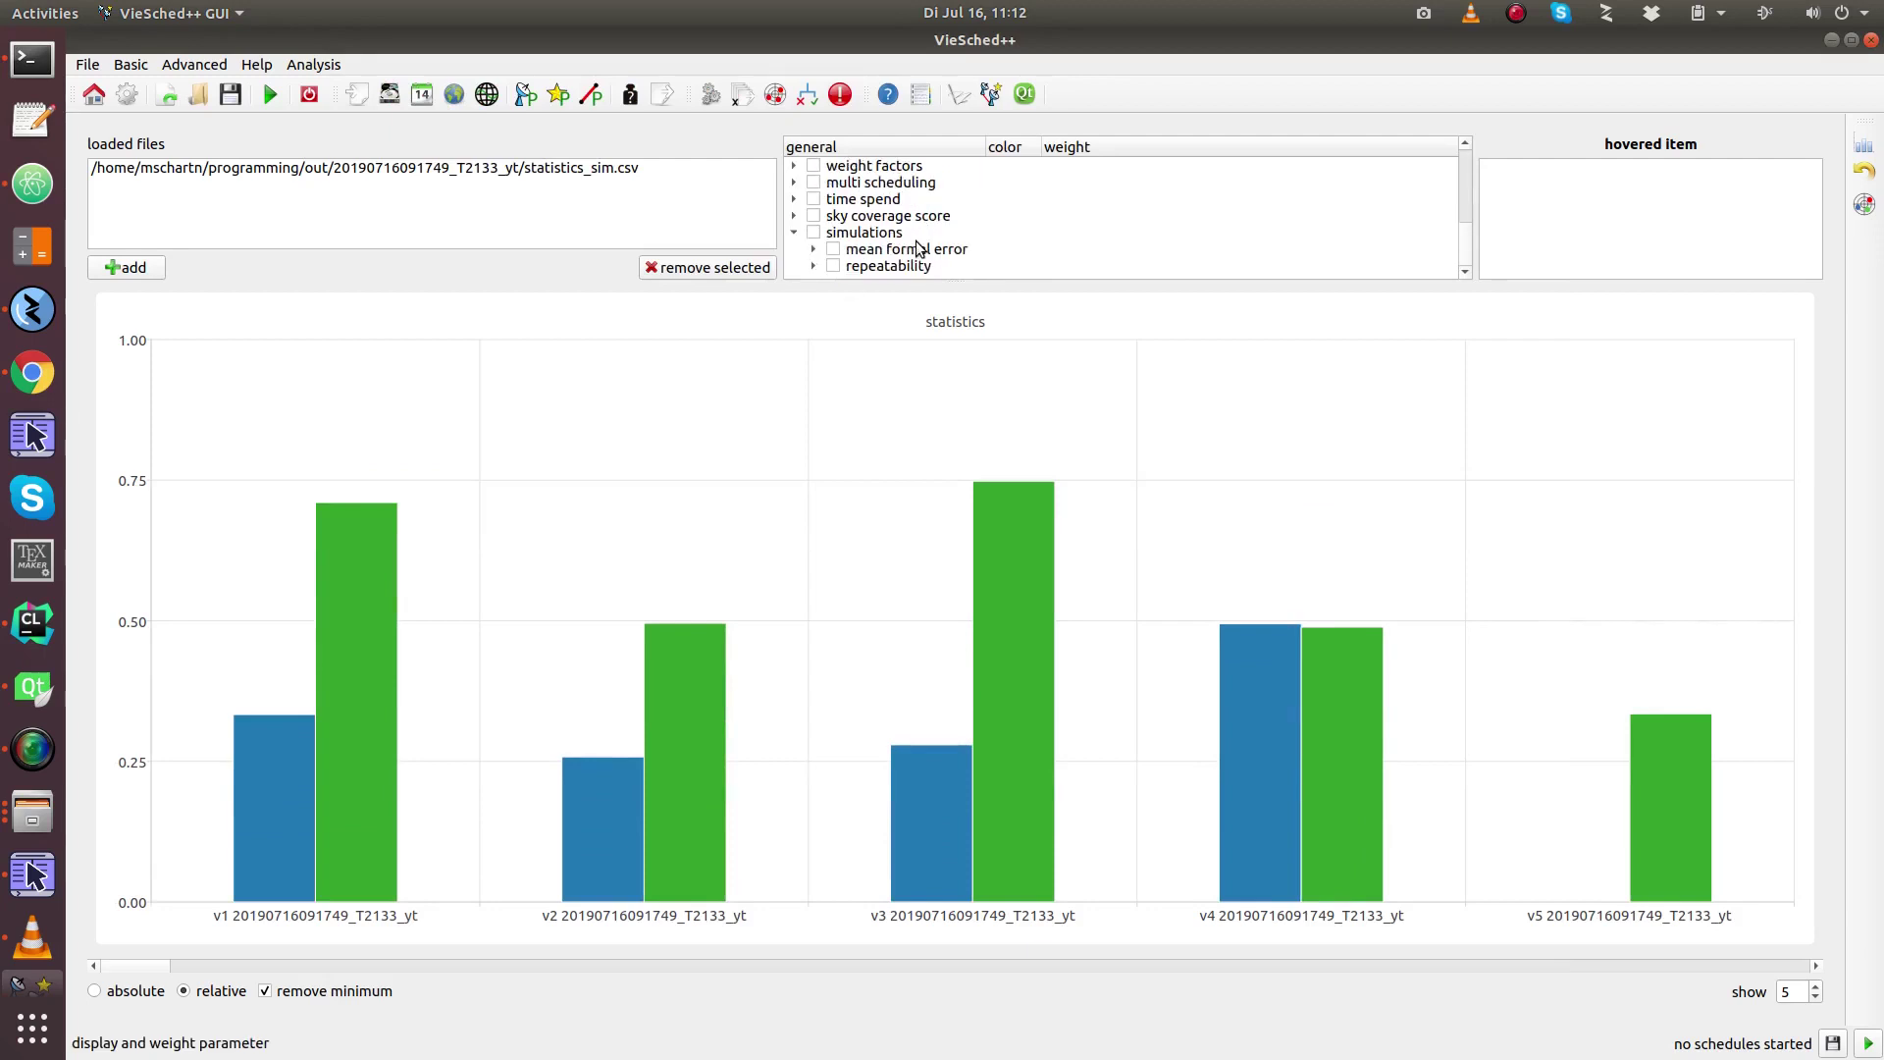
click(813, 266)
scroll(967, 218, down, 2)
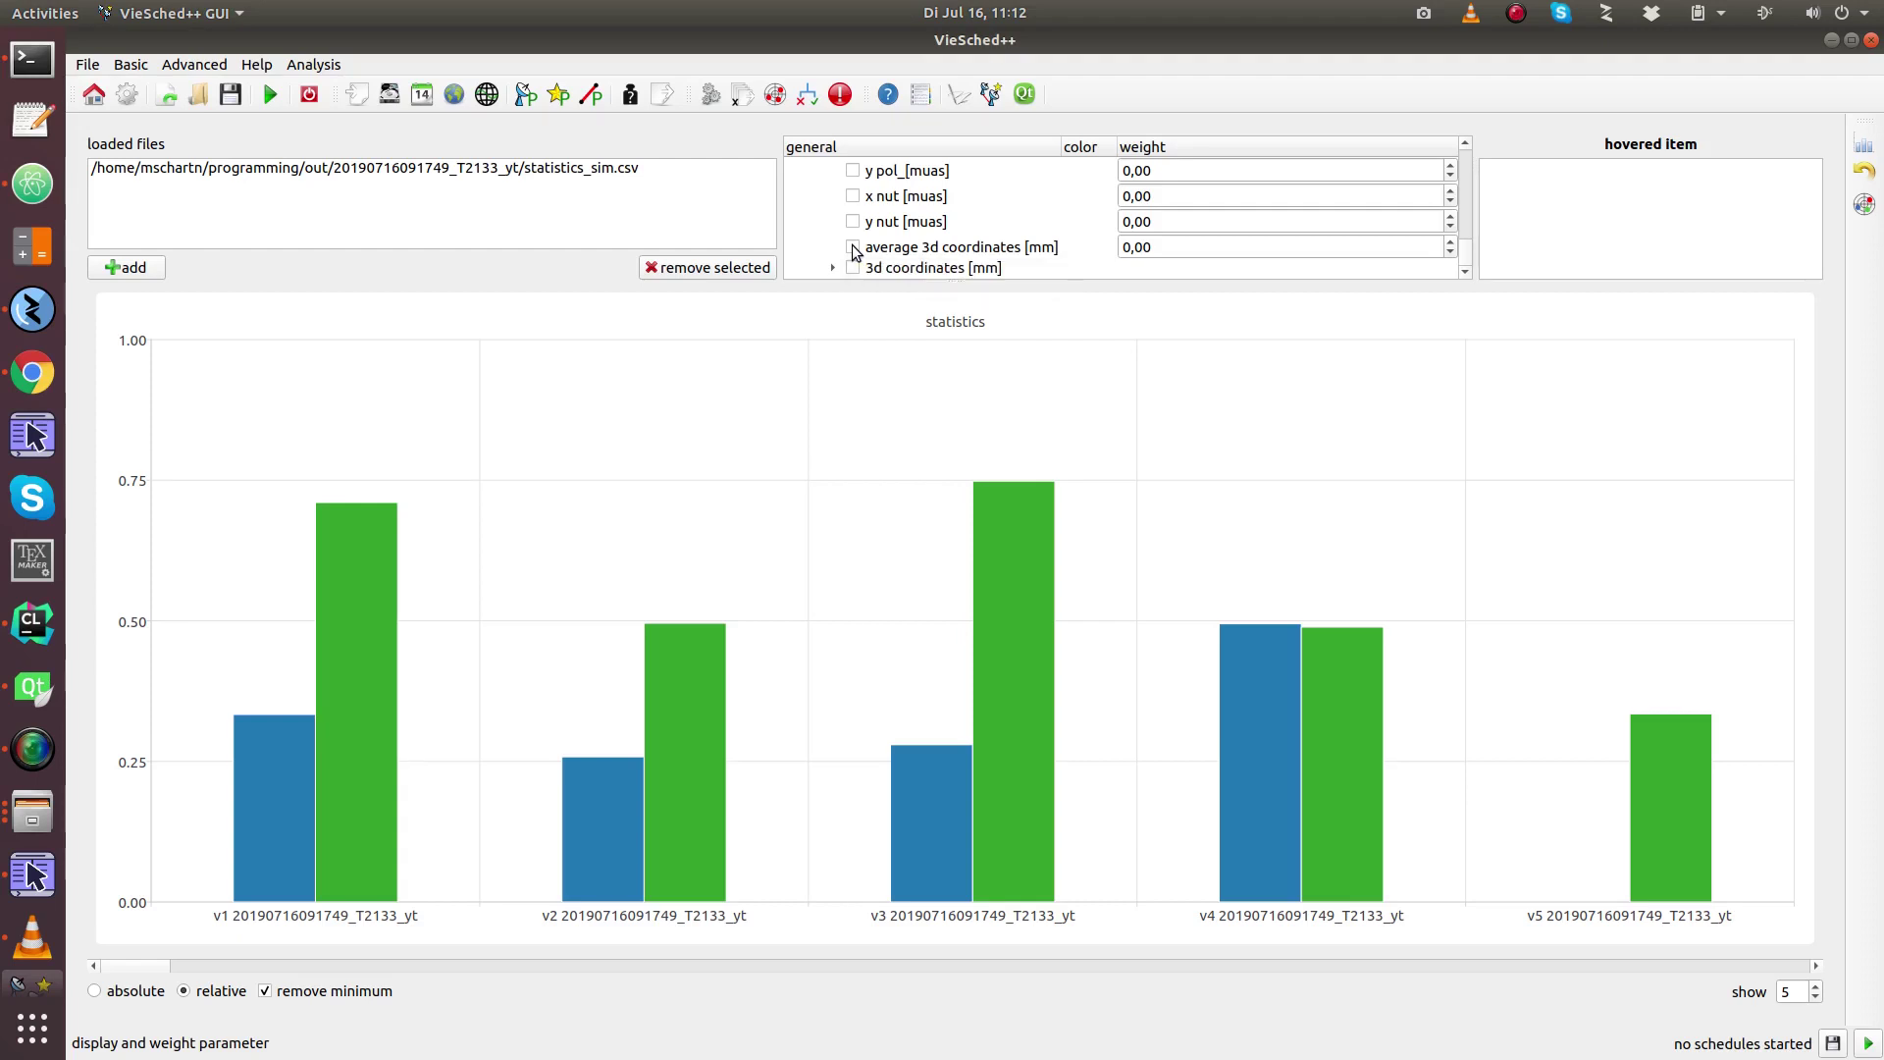
click(852, 249)
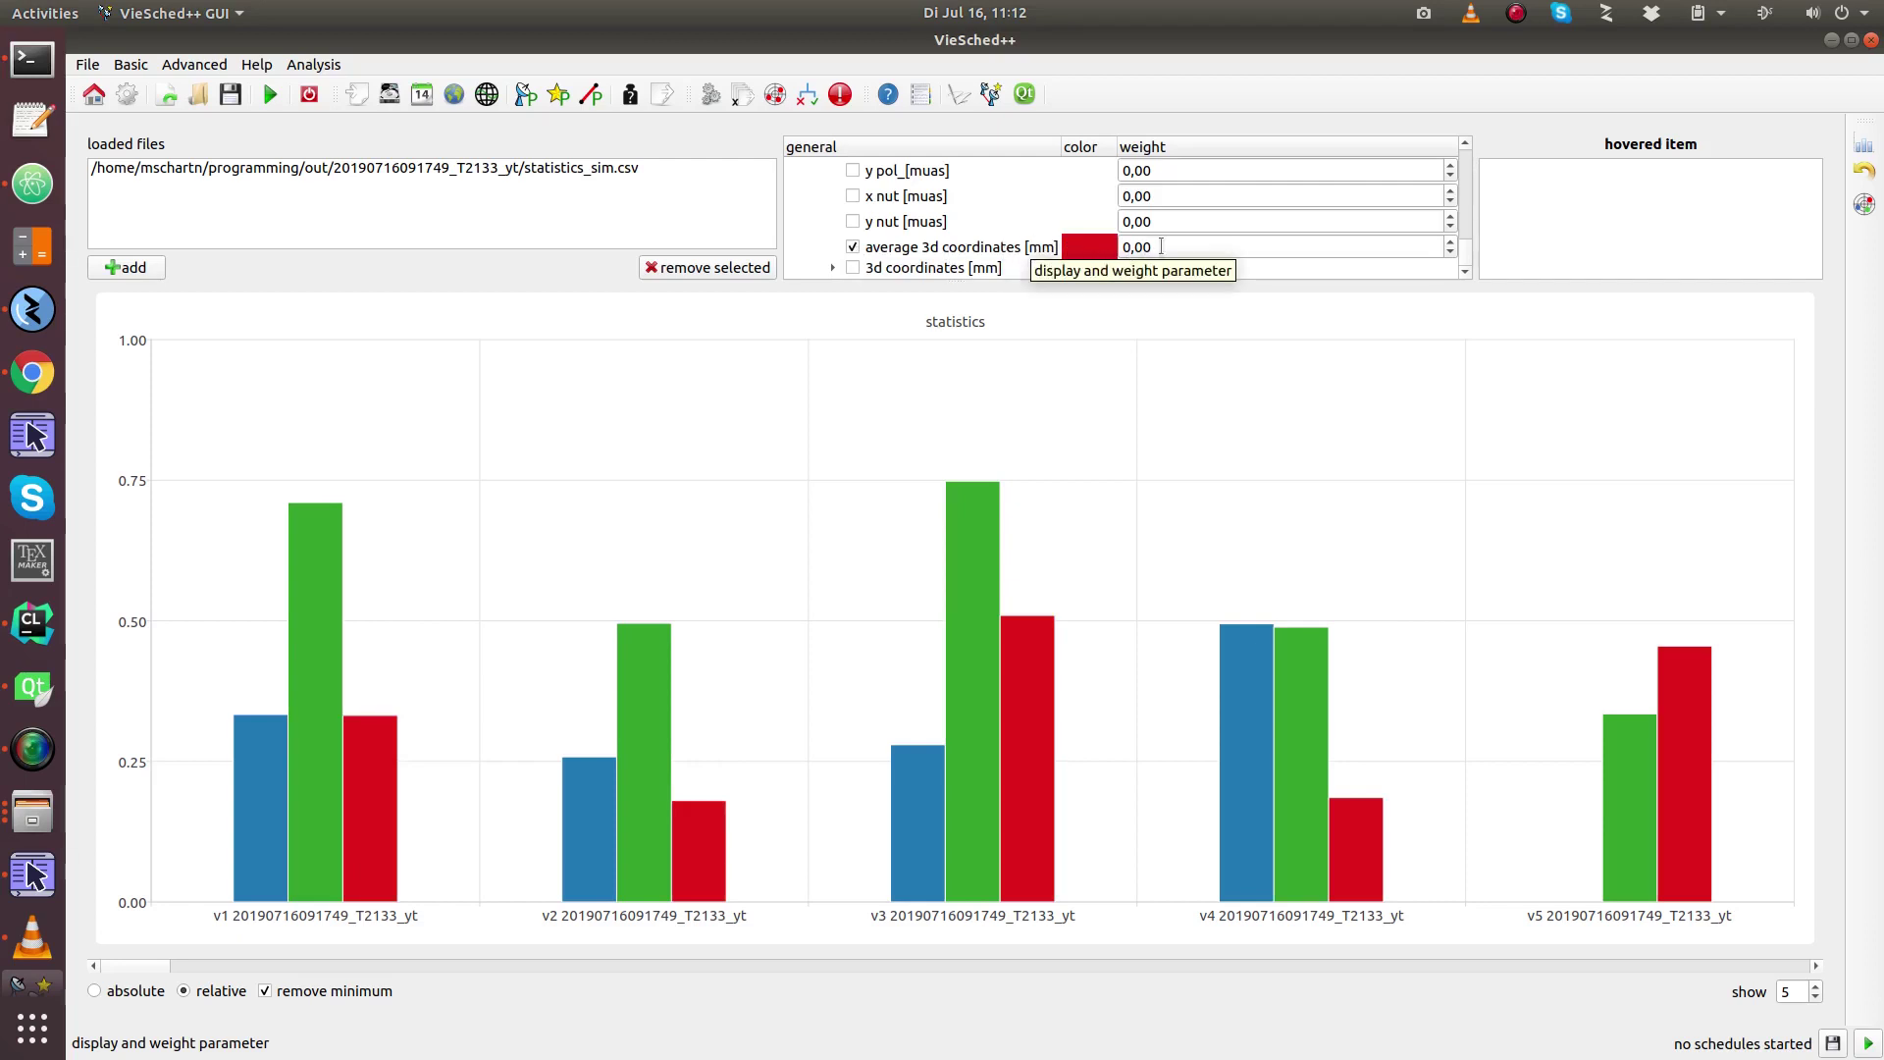
click(1175, 248)
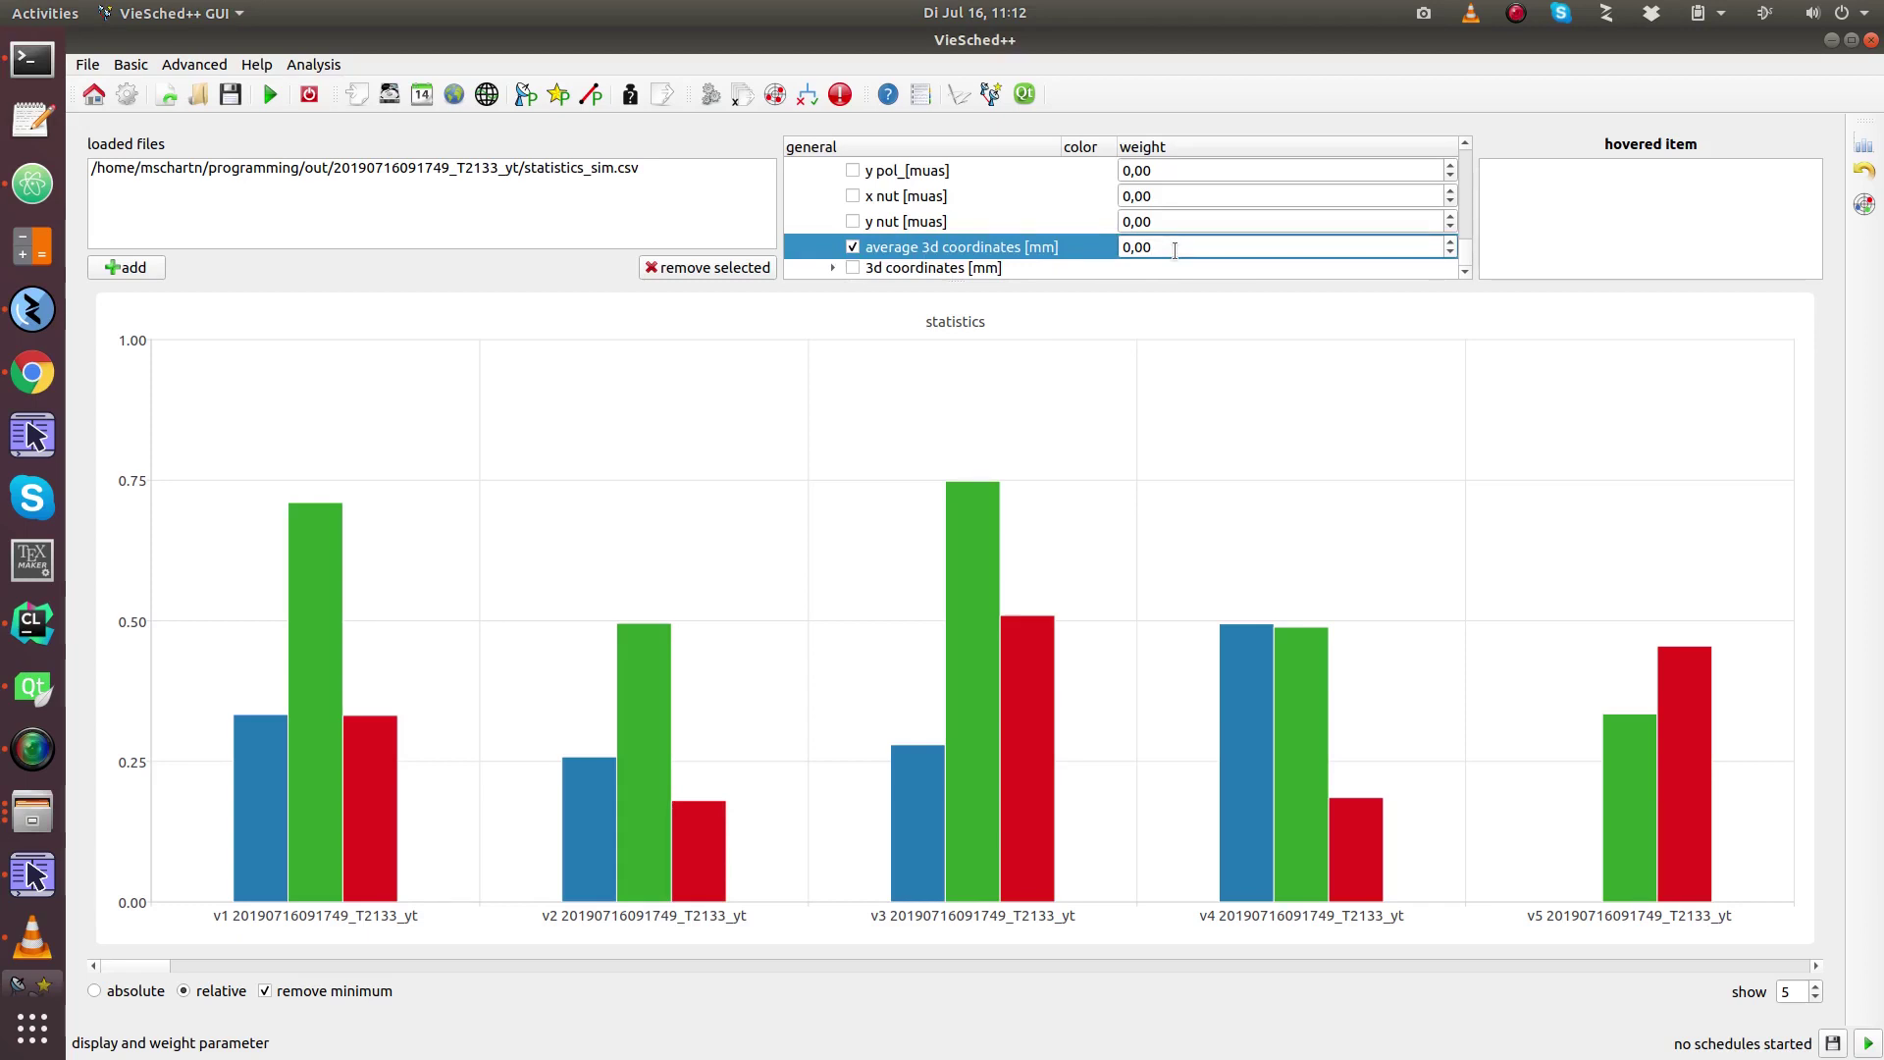
scroll(1175, 250, down, 1)
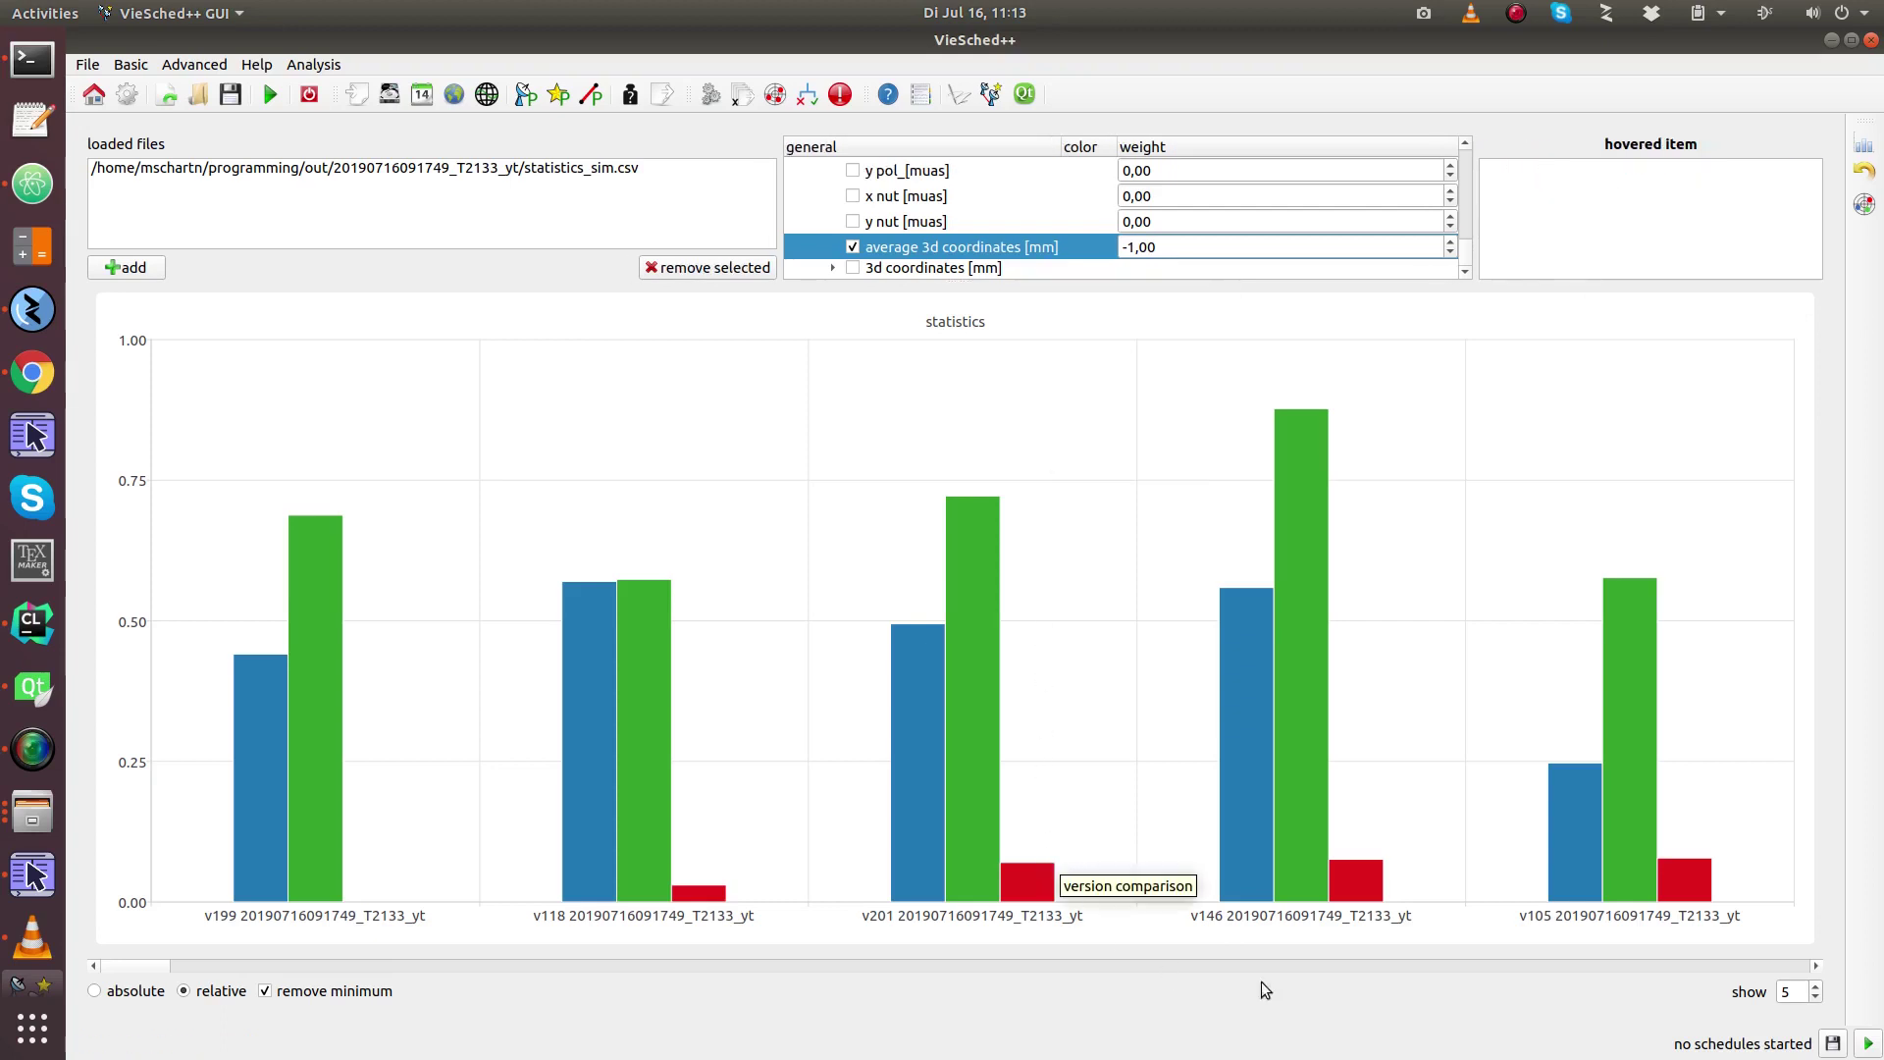
Inspect the average 3d coordinate repeatability and number of observations for the top-ranked schedule versions in the chart.
mouse_move(1038, 890)
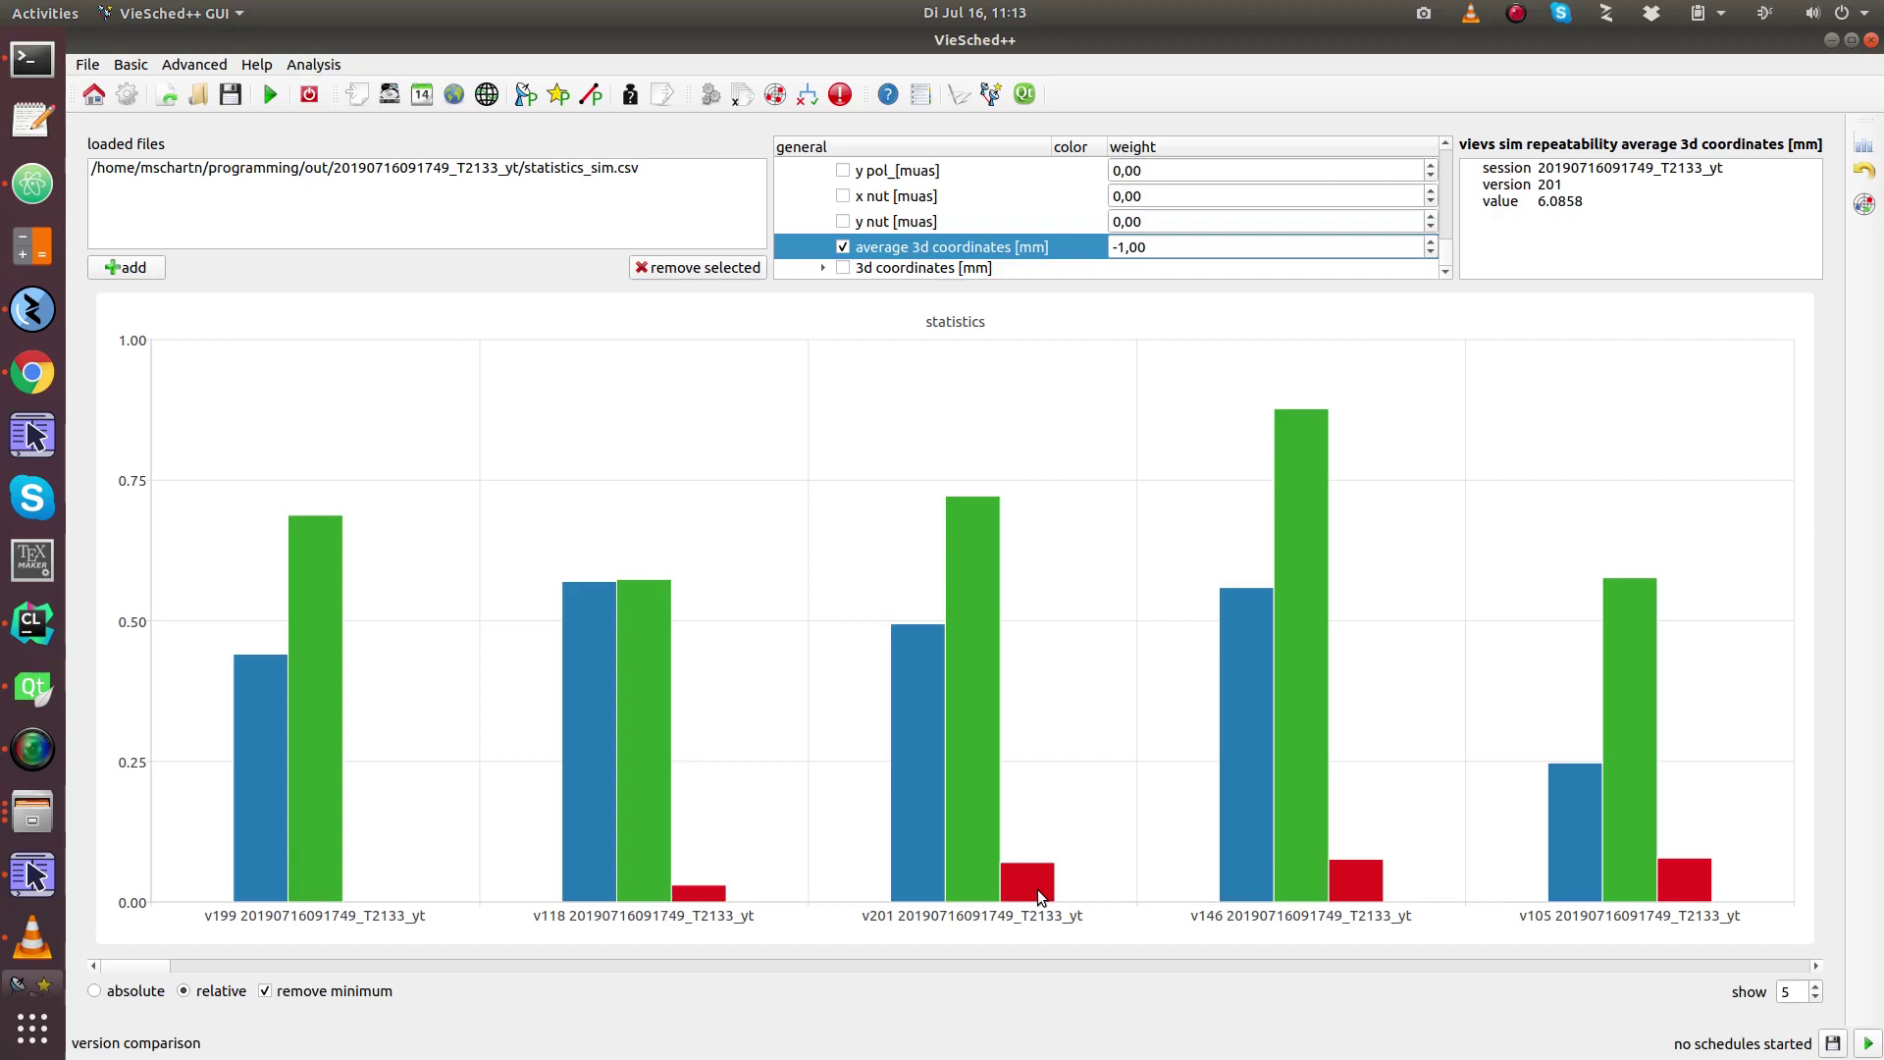
mouse_move(697, 893)
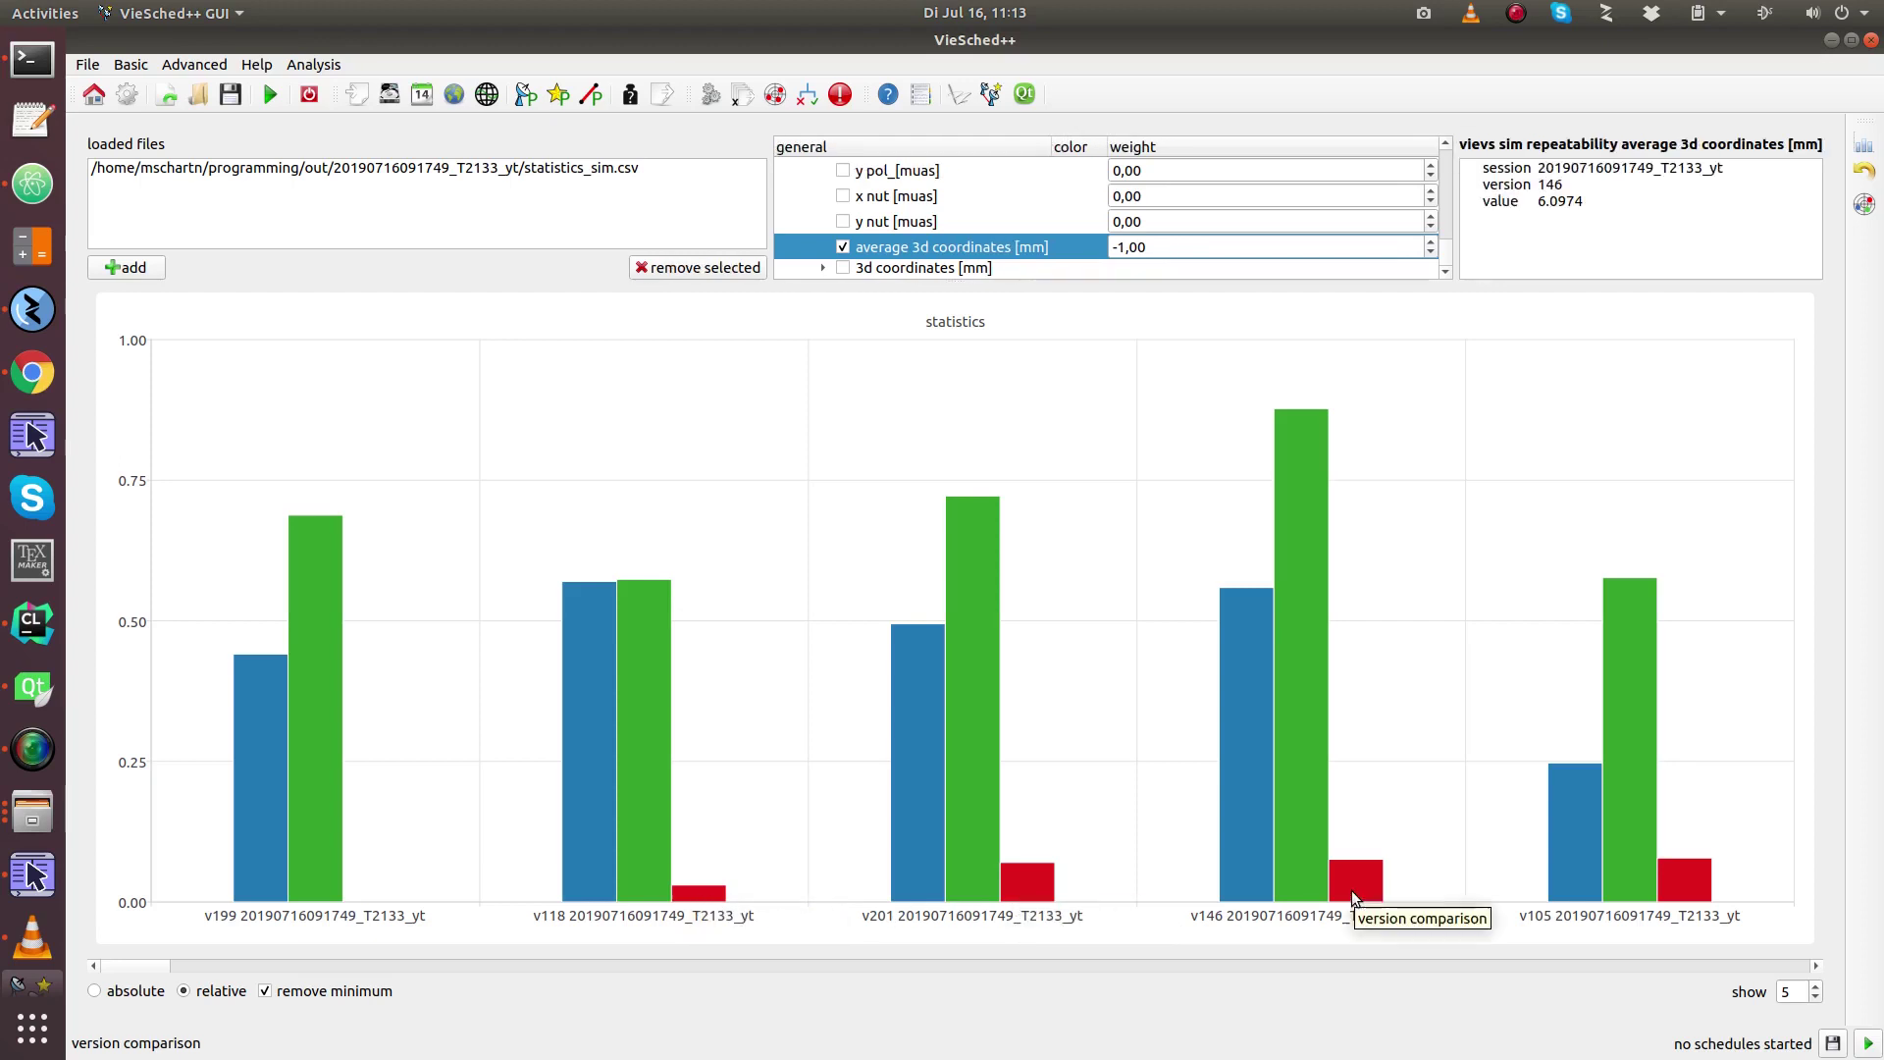
mouse_move(1705, 876)
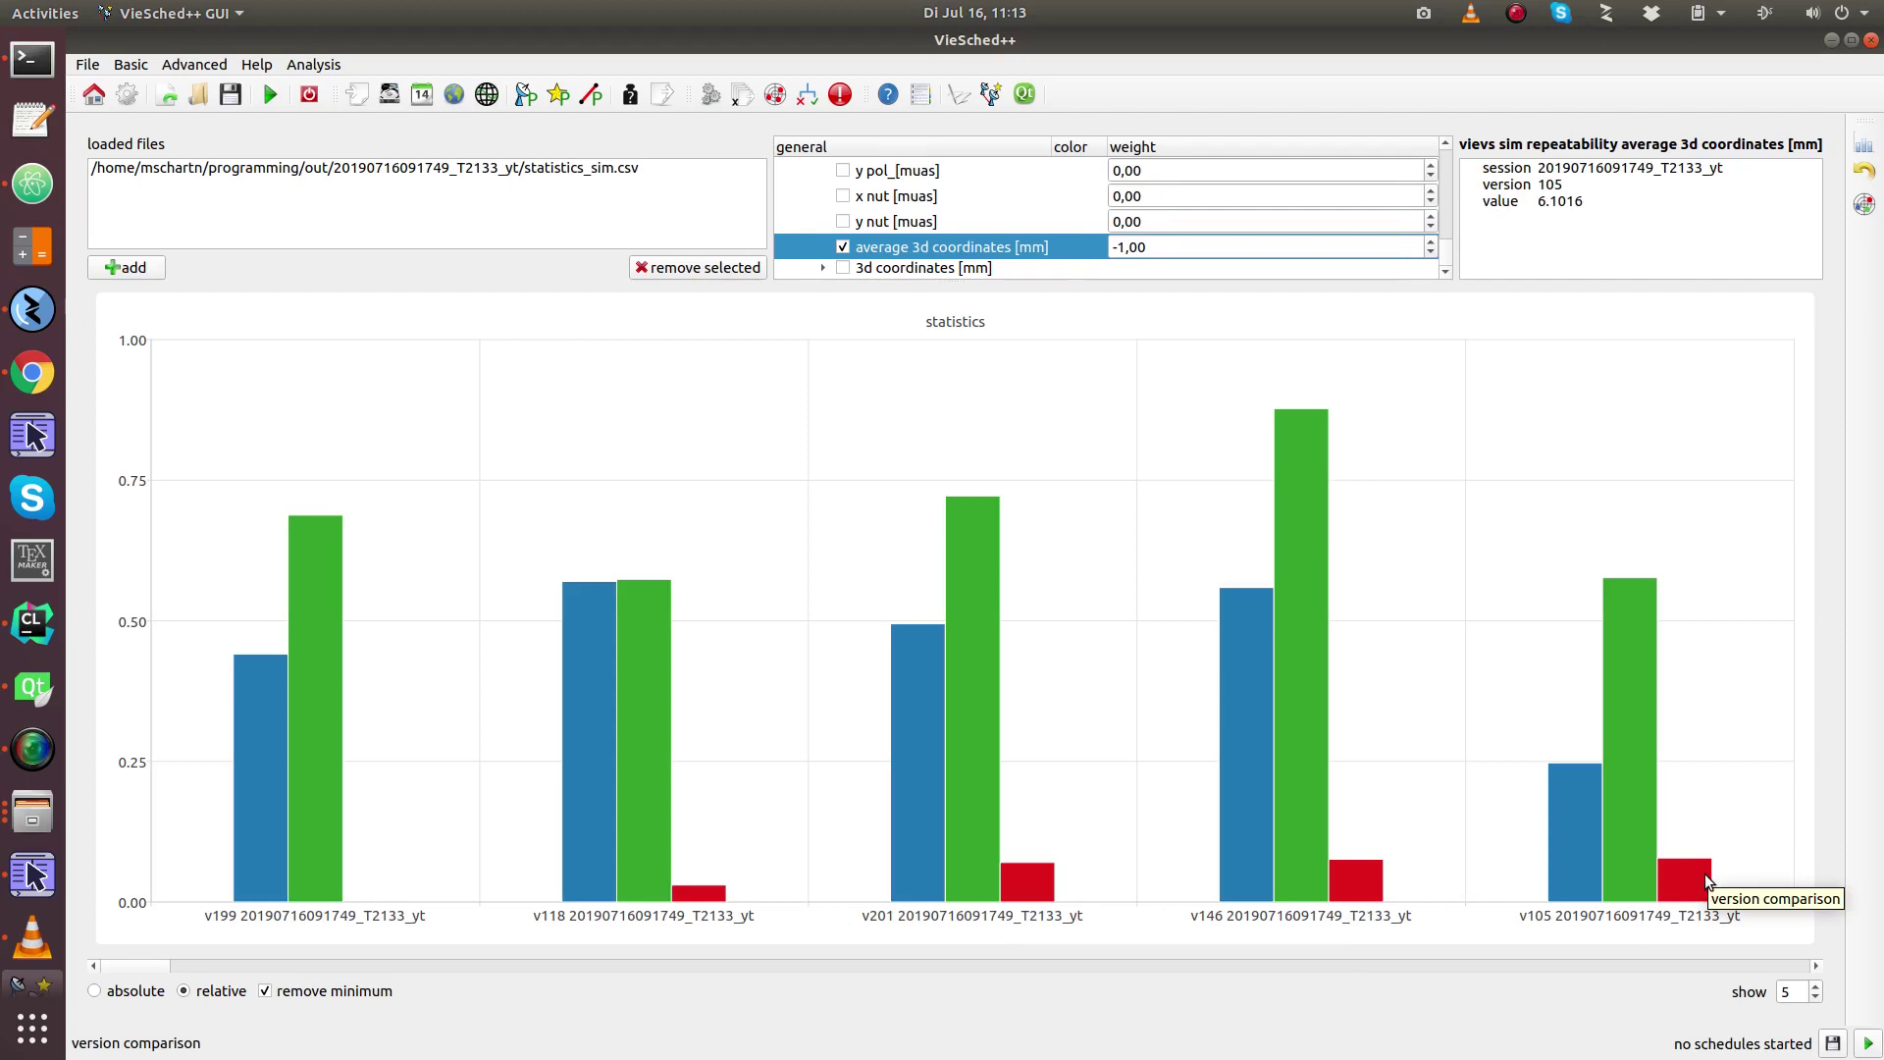
mouse_move(1351, 900)
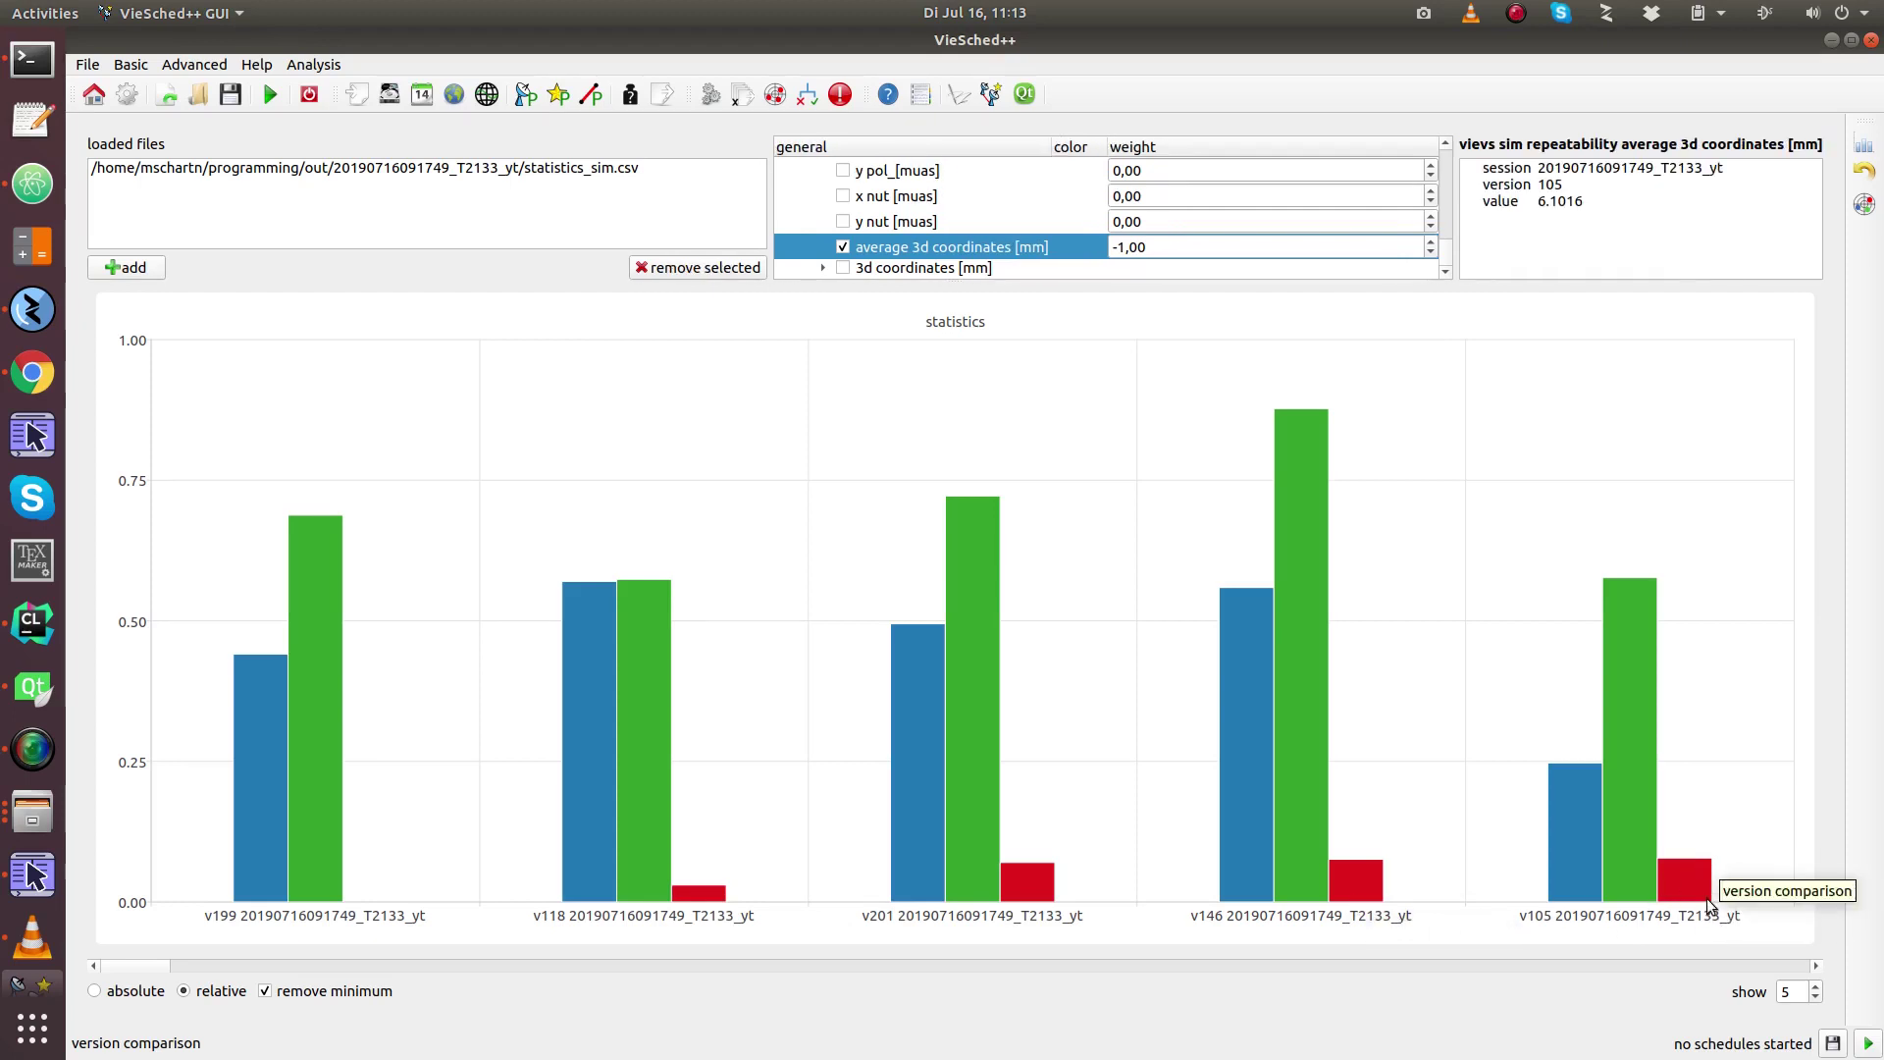
mouse_move(1046, 880)
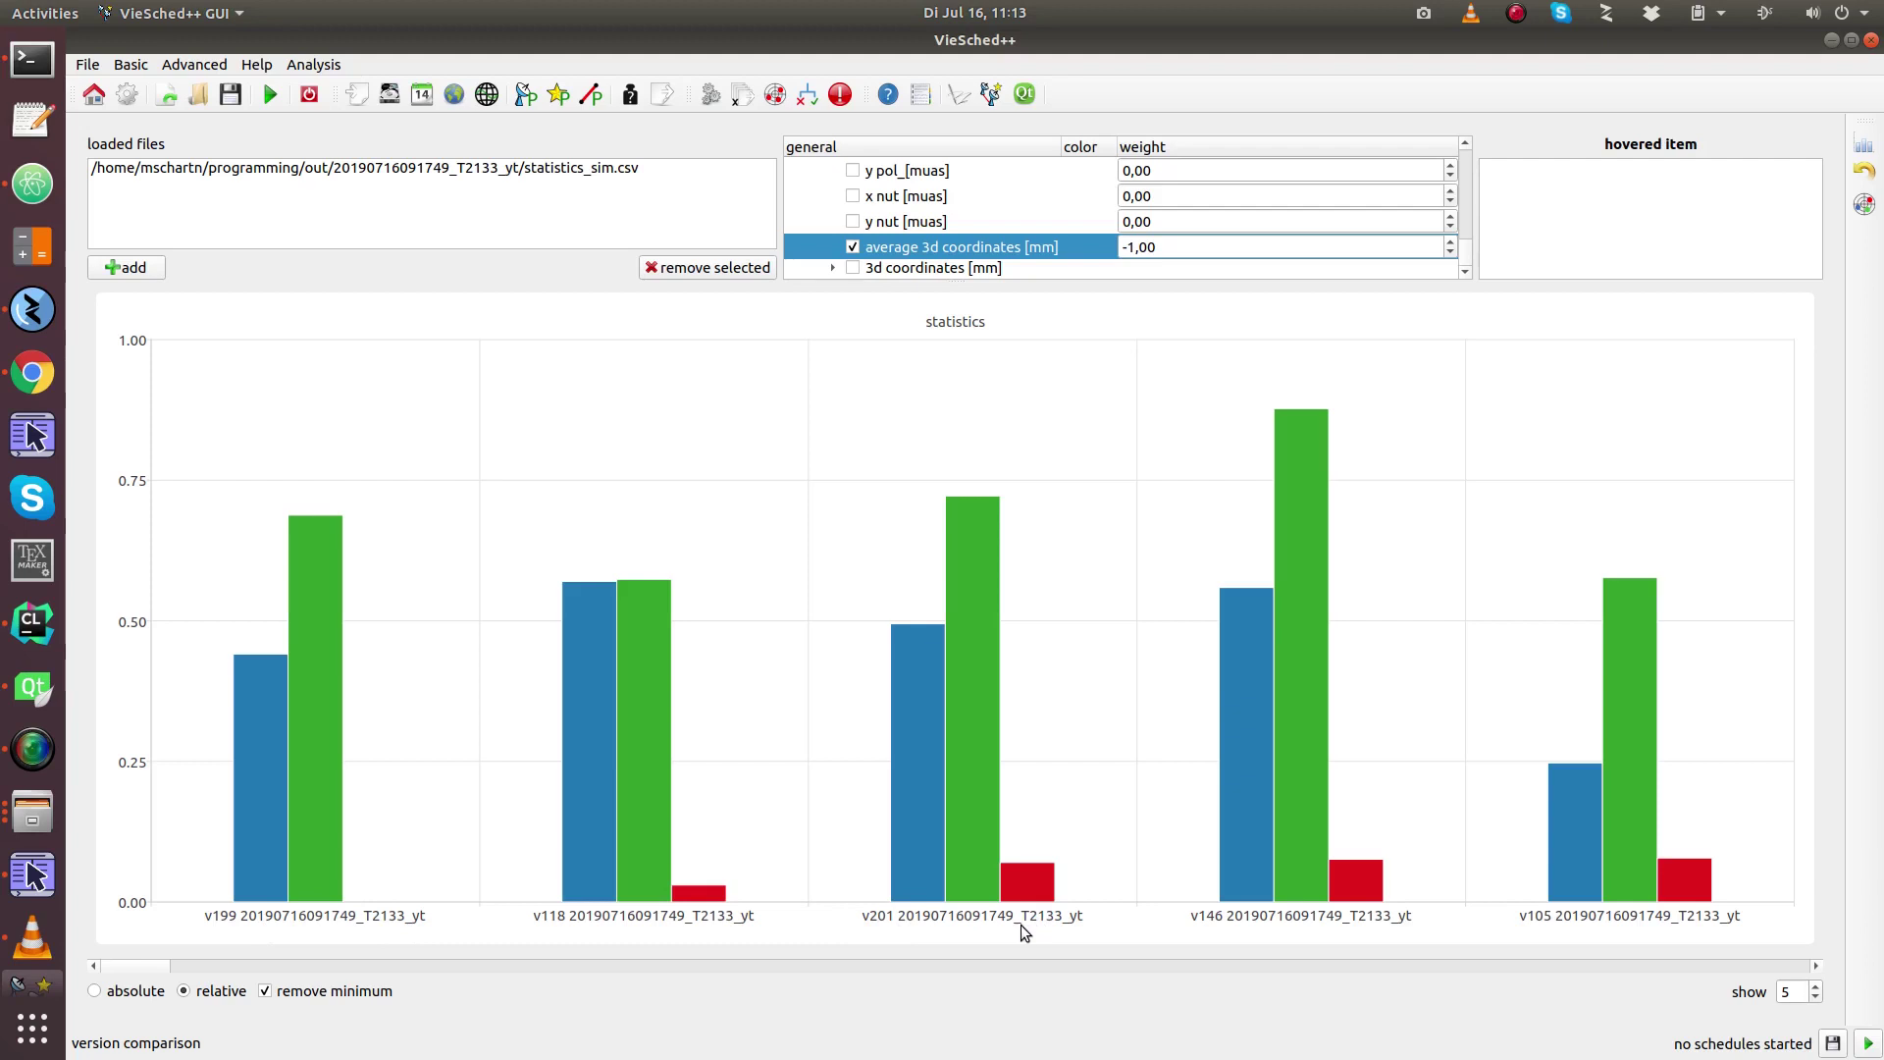
mouse_move(974, 507)
mouse_move(1290, 444)
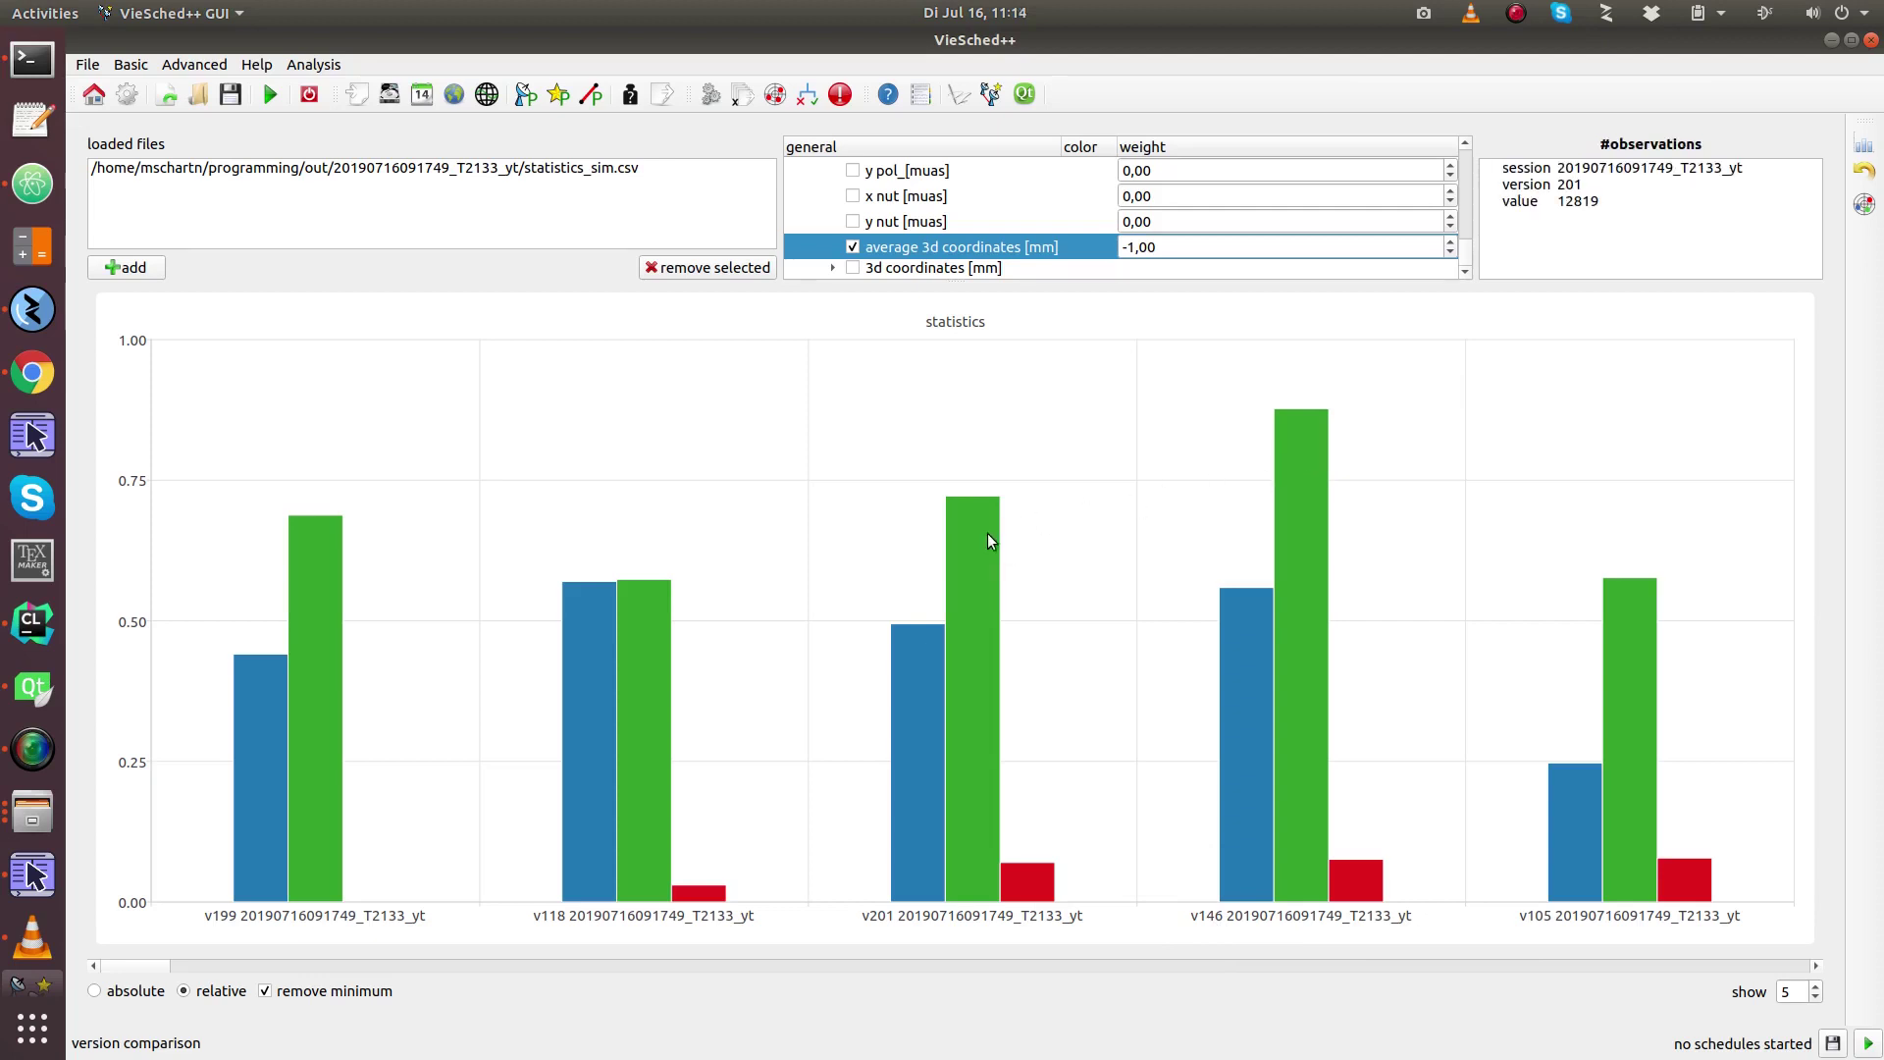
mouse_move(1252, 612)
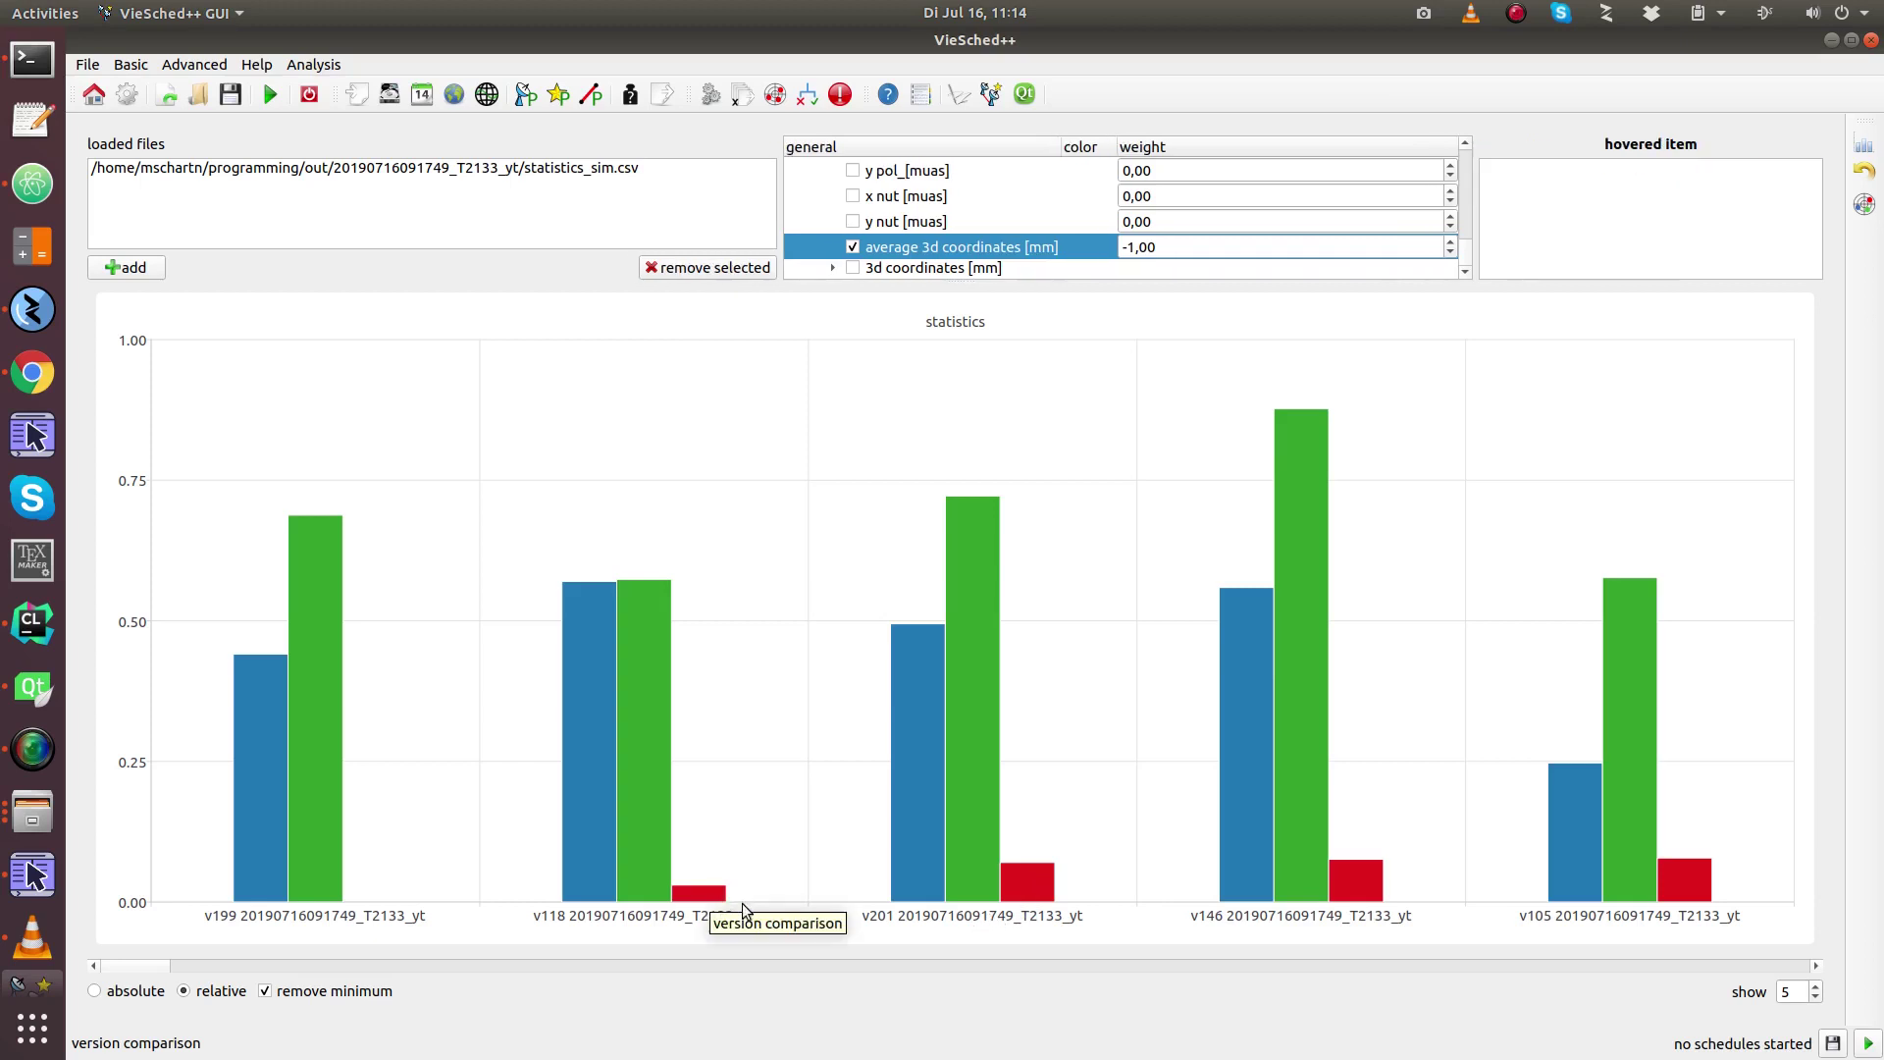
Add the average sky coverage scores for 13 areas 60 min and 25 areas 60 min to the version comparison chart.
mouse_move(1281, 889)
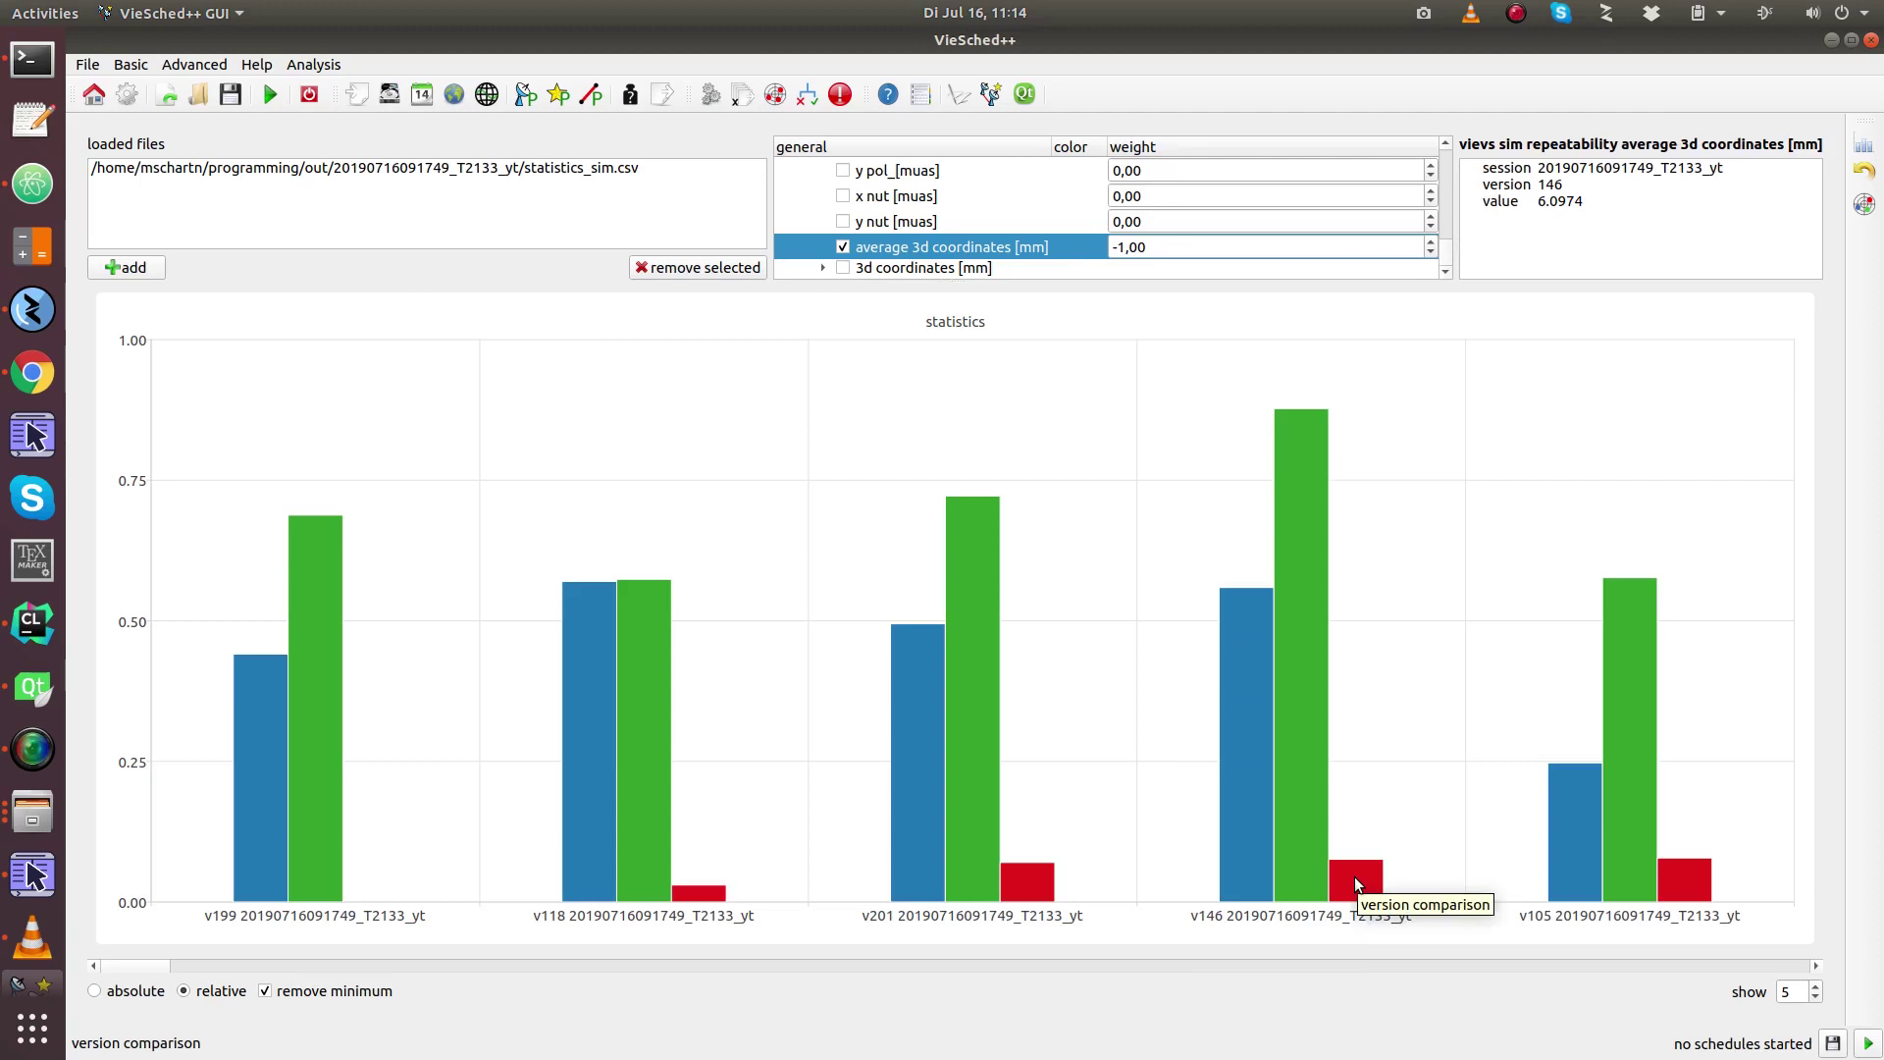
scroll(975, 233, up, 5)
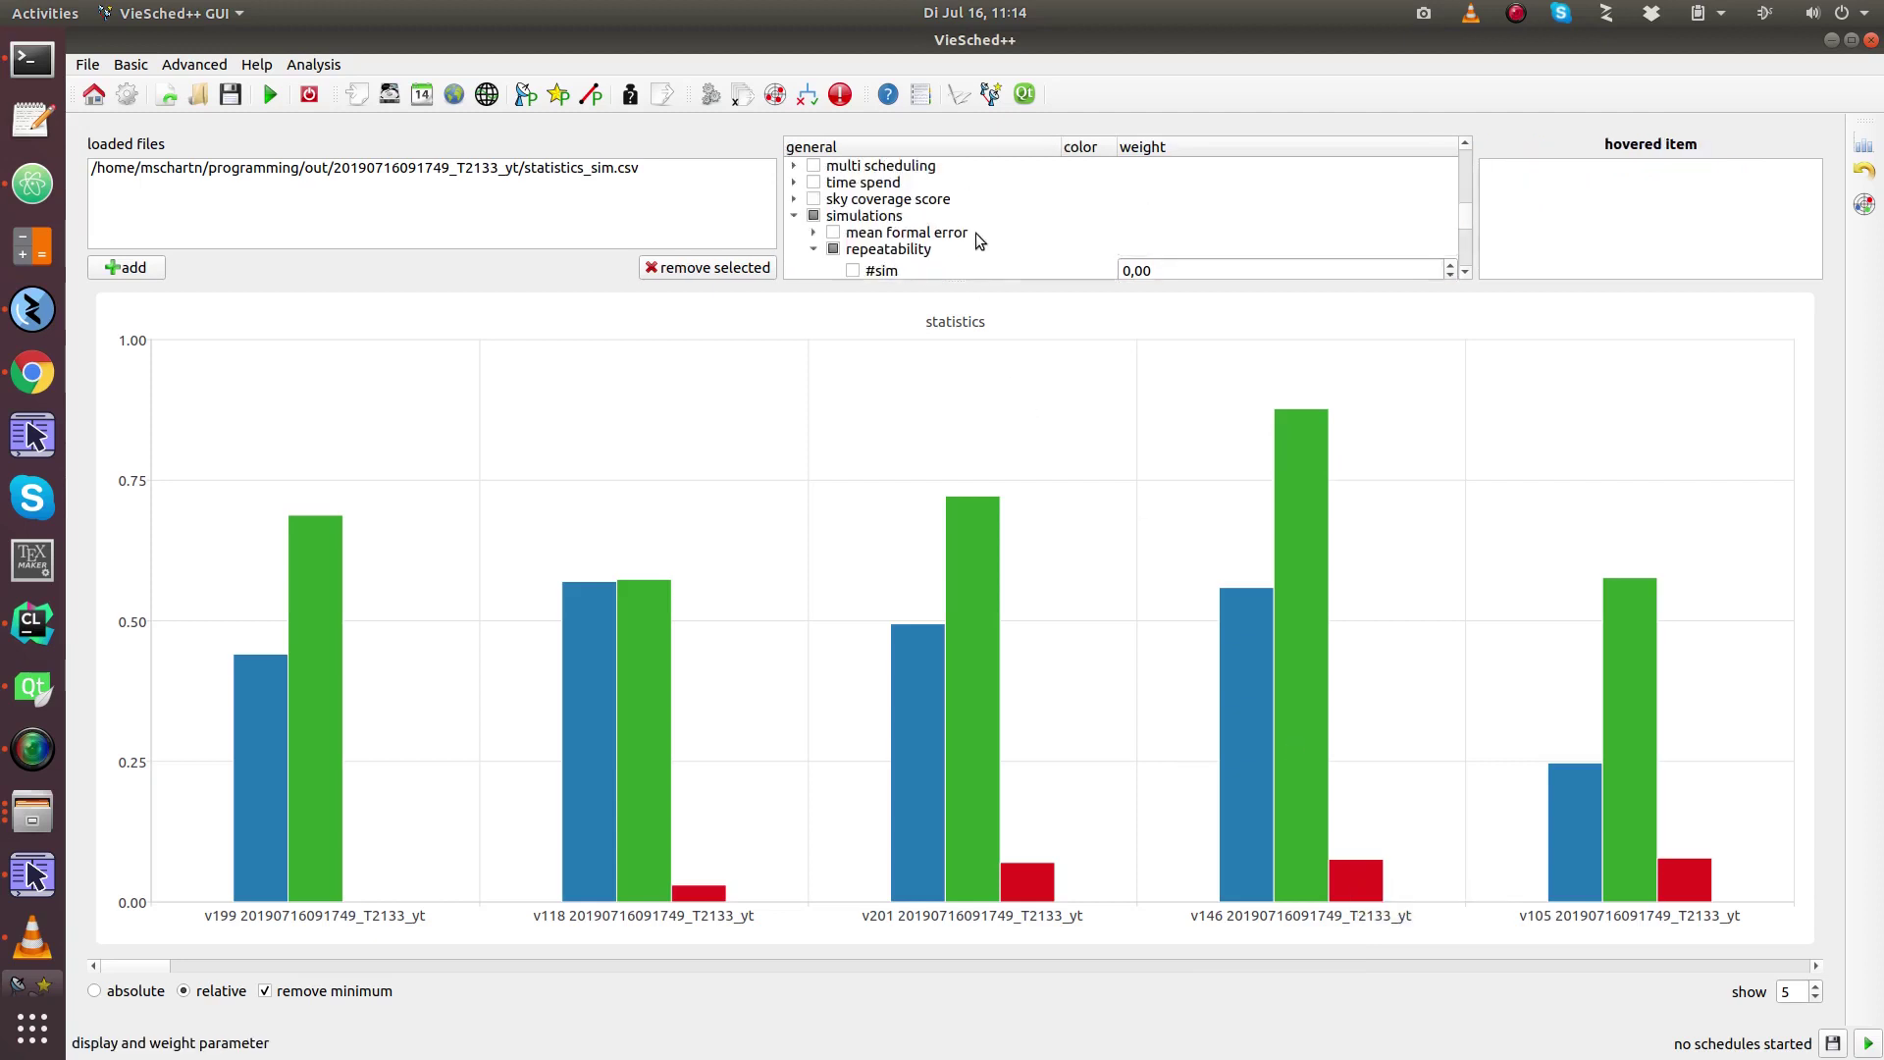
click(794, 199)
click(812, 216)
scroll(893, 246, down, 1)
scroll(892, 245, down, 1)
click(852, 196)
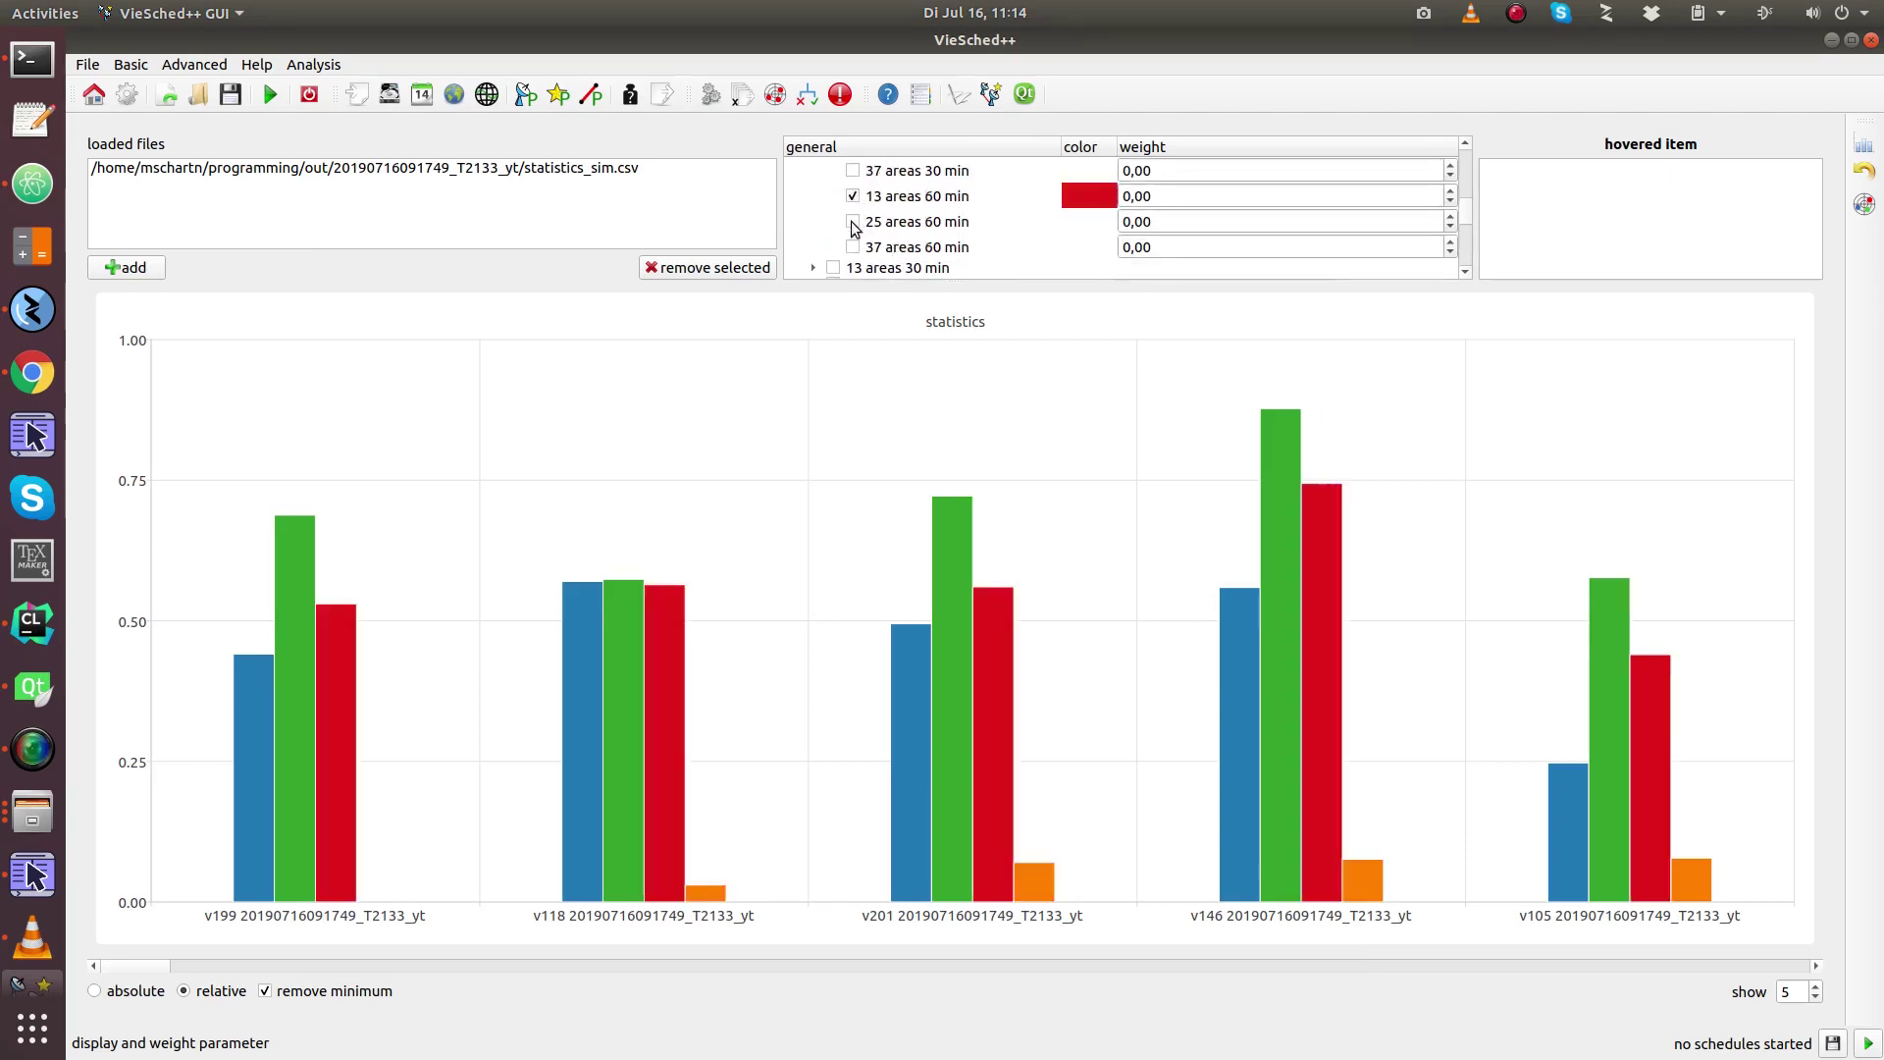
click(852, 221)
scroll(903, 196, up, 2)
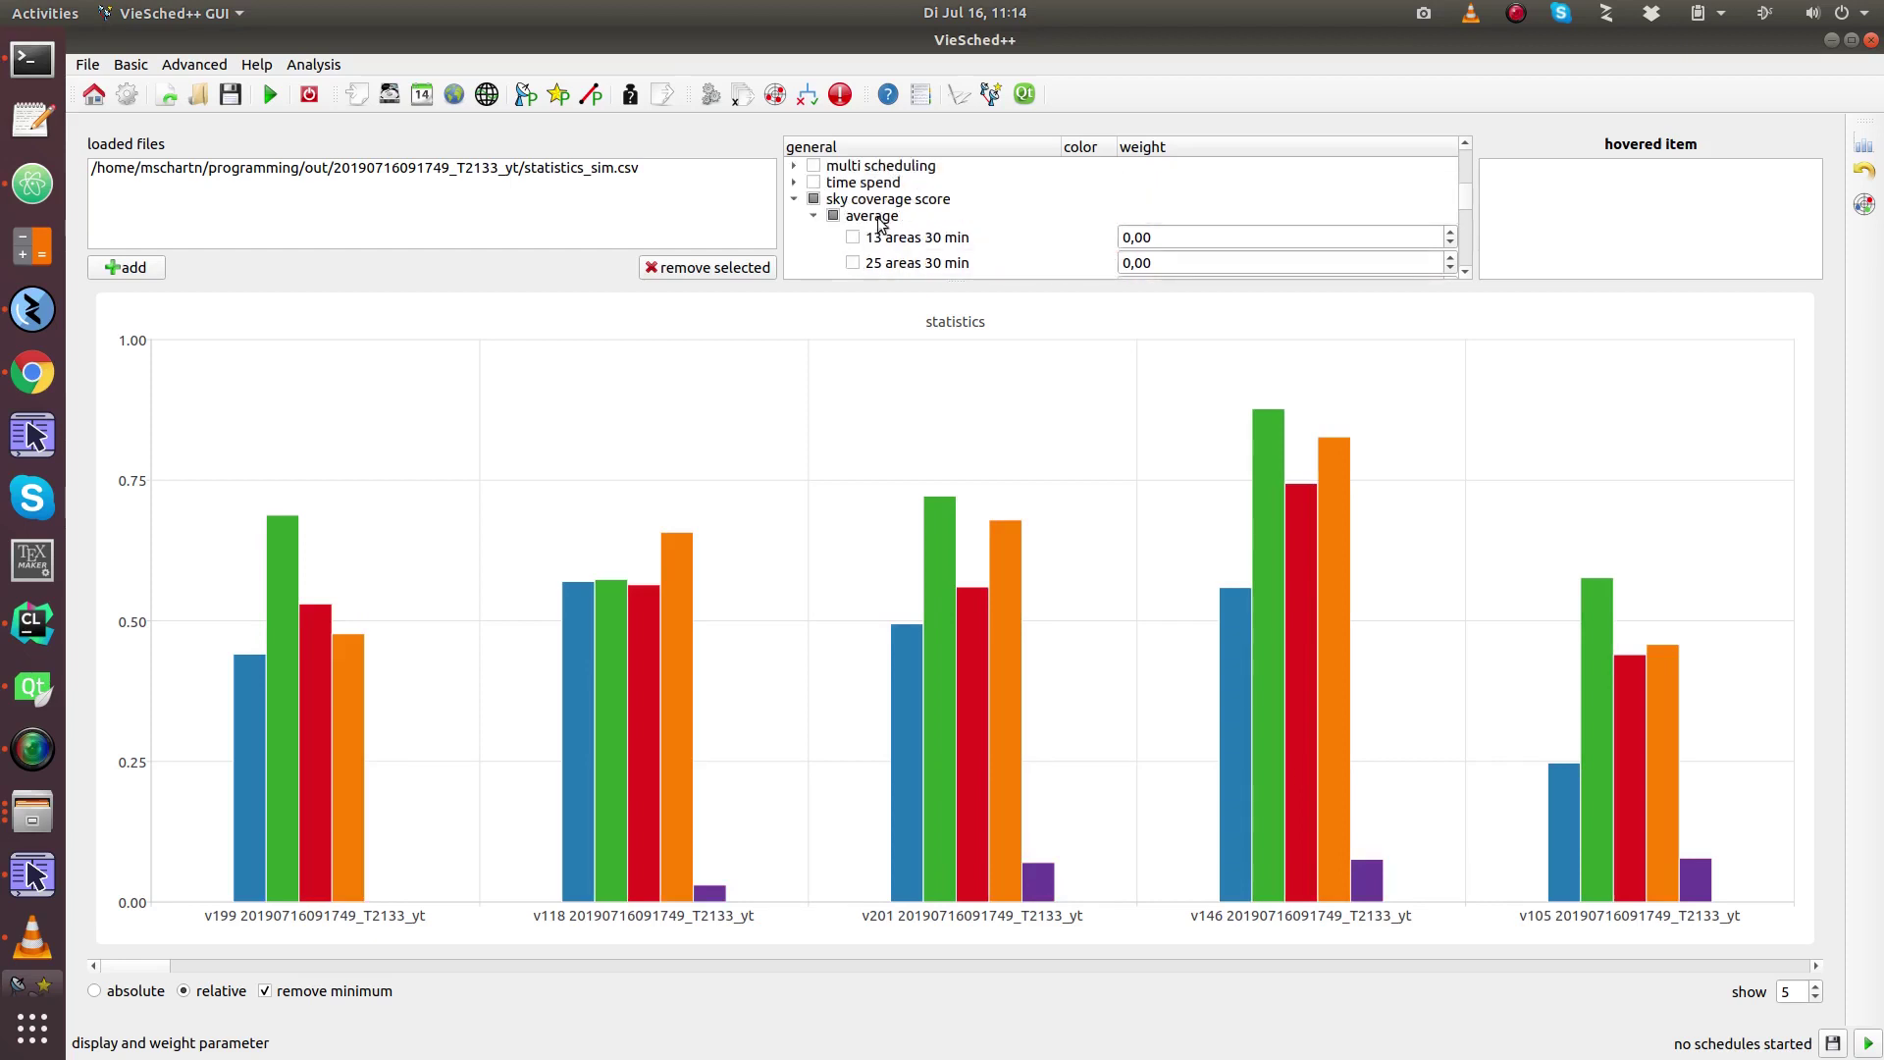
scroll(908, 224, down, 2)
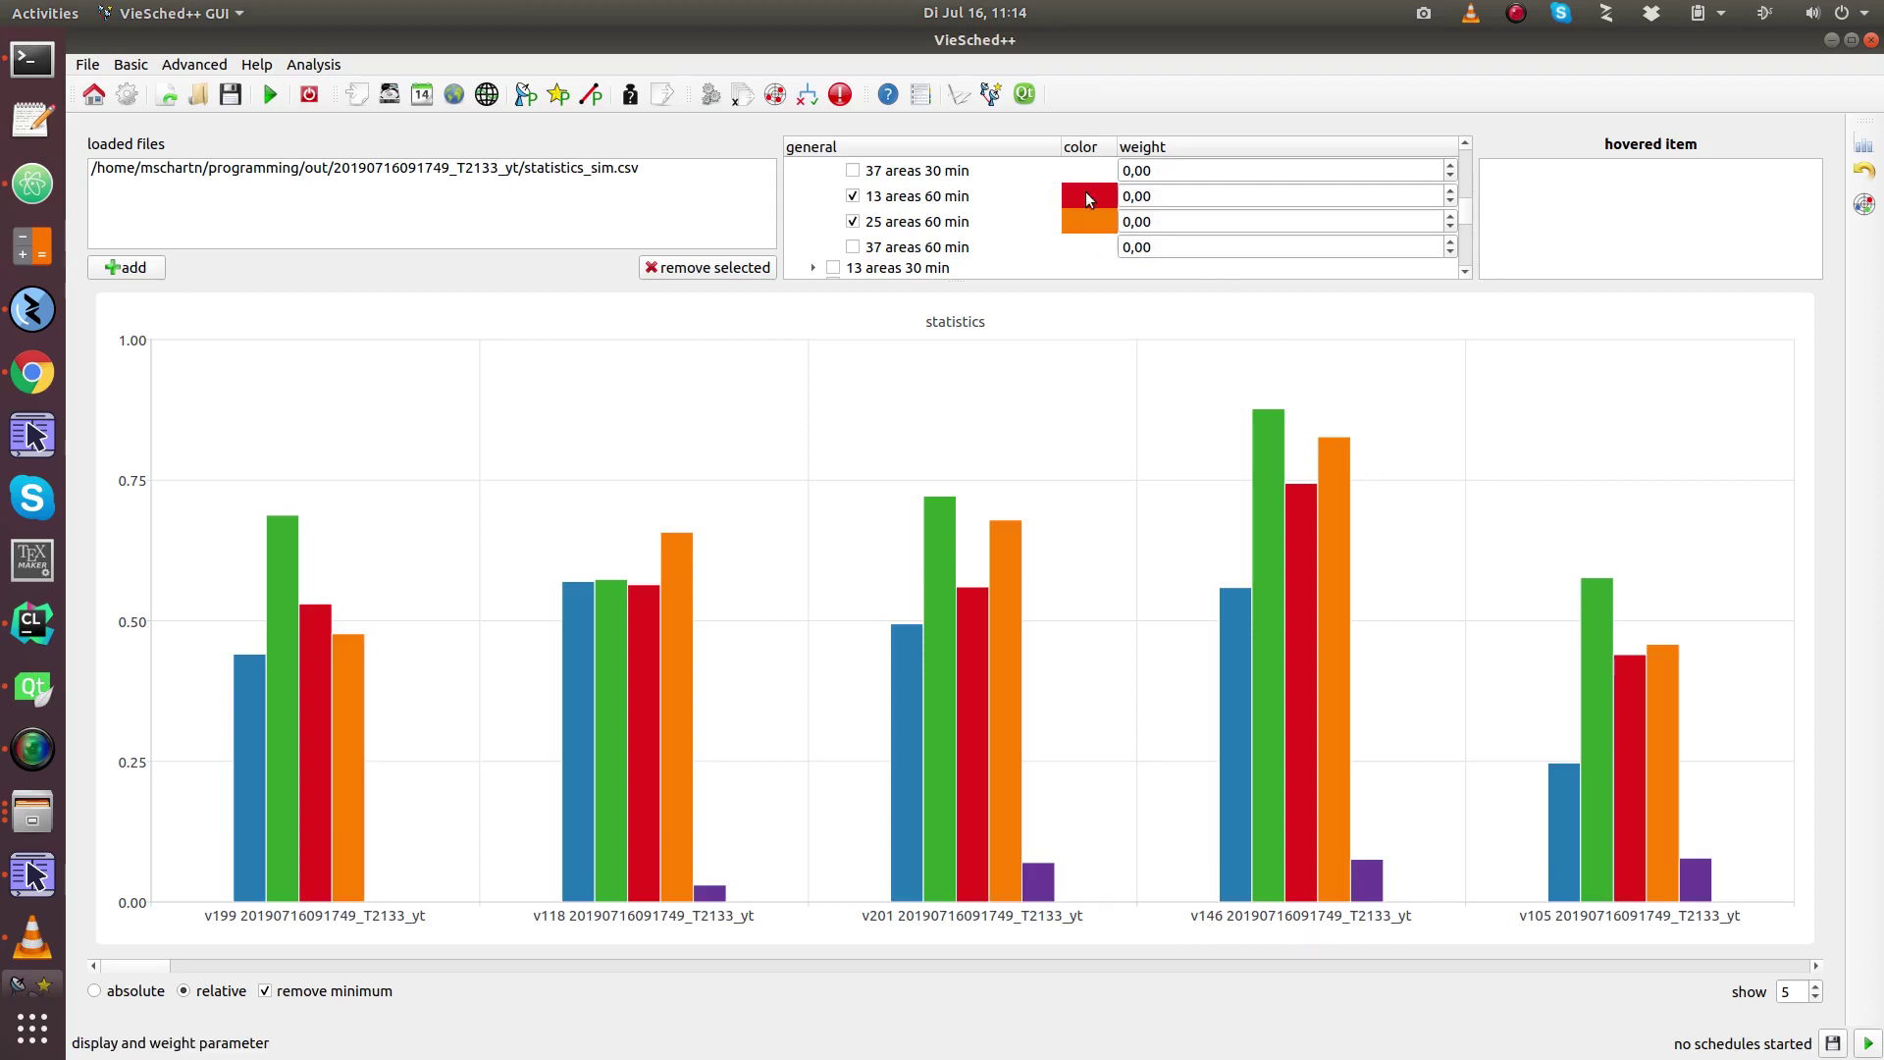
mouse_move(1301, 541)
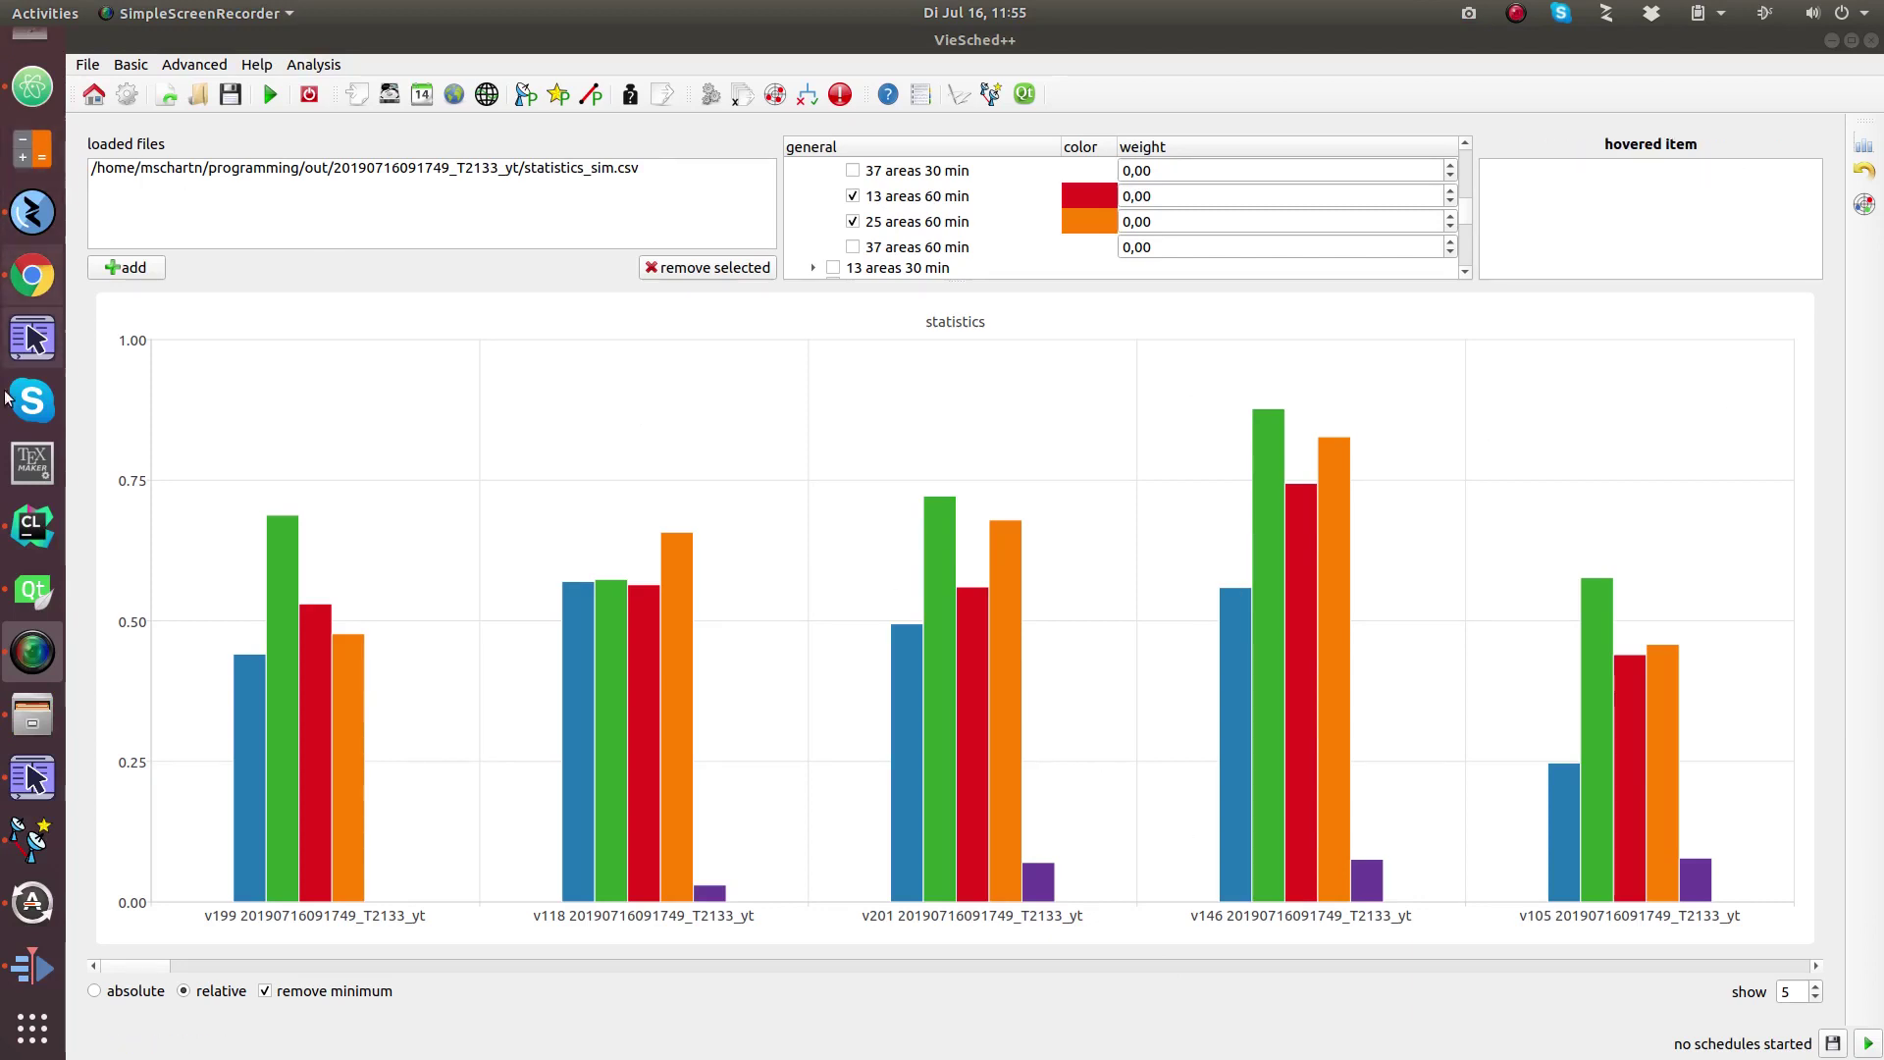
click(32, 714)
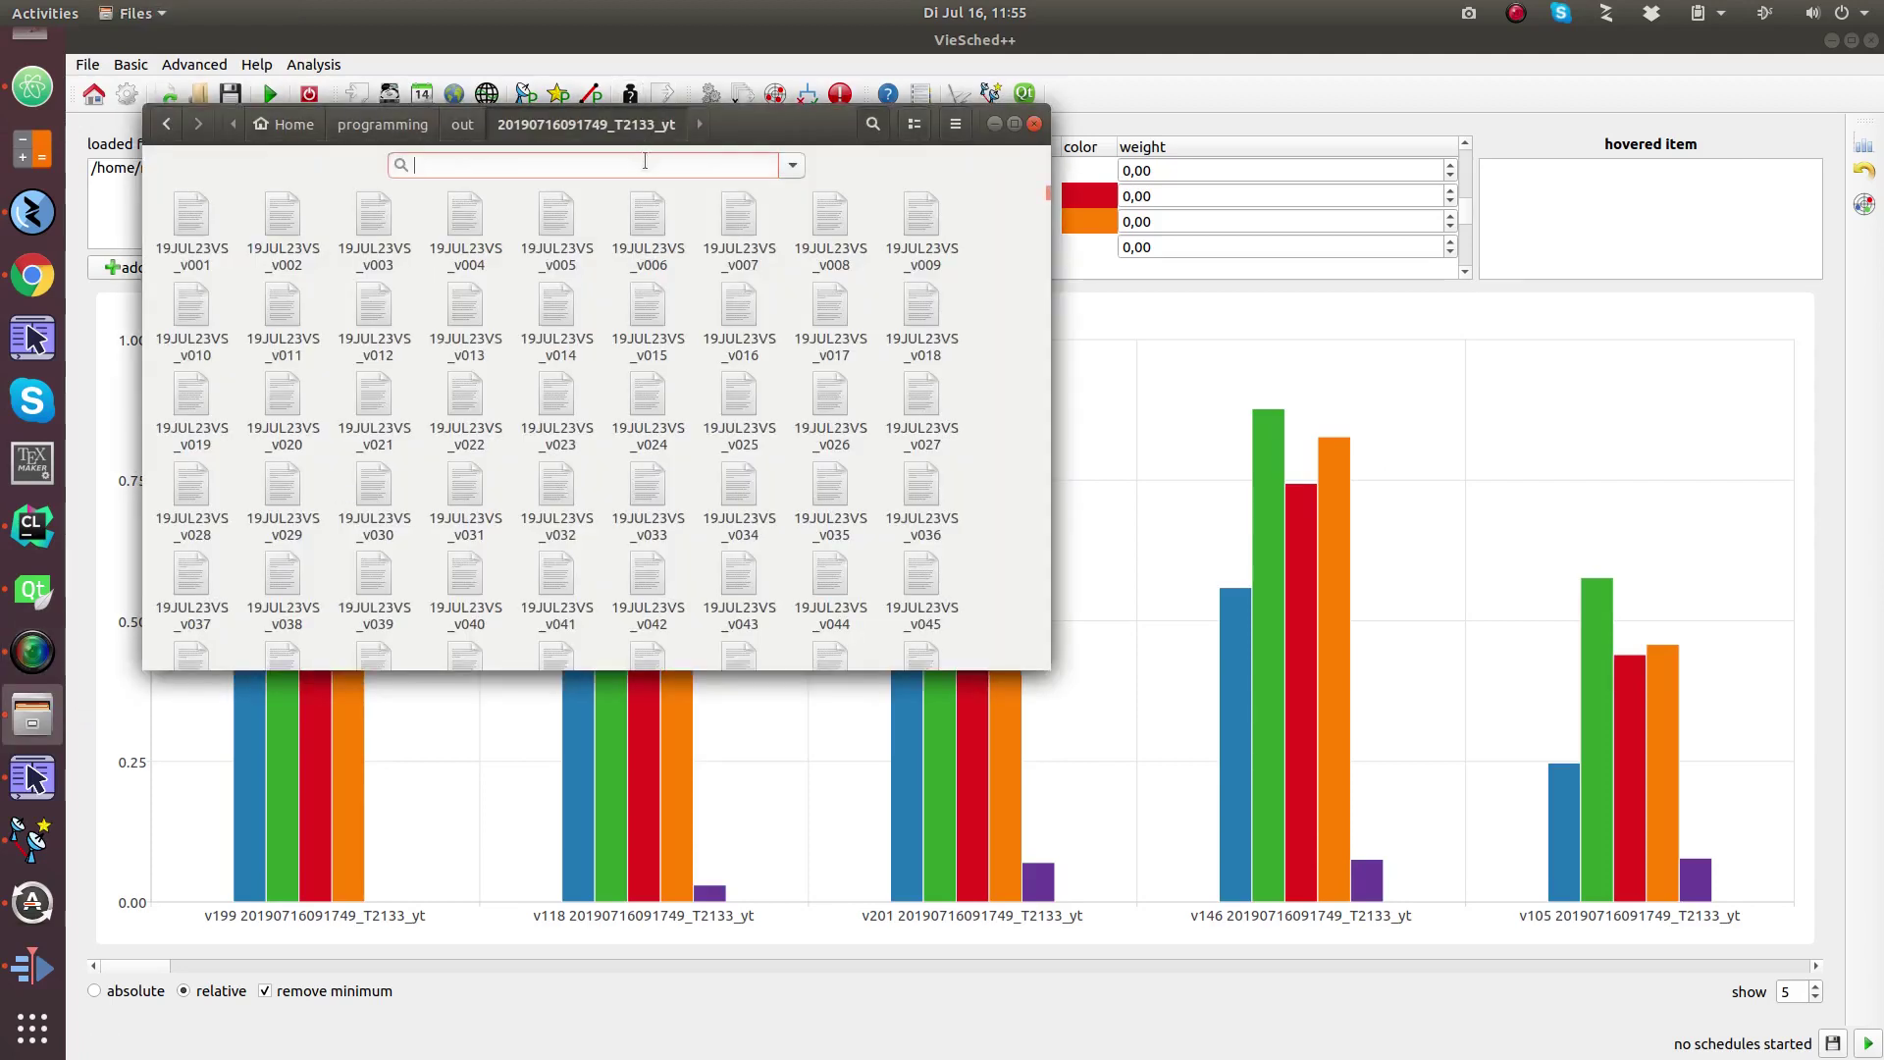
text(v146)
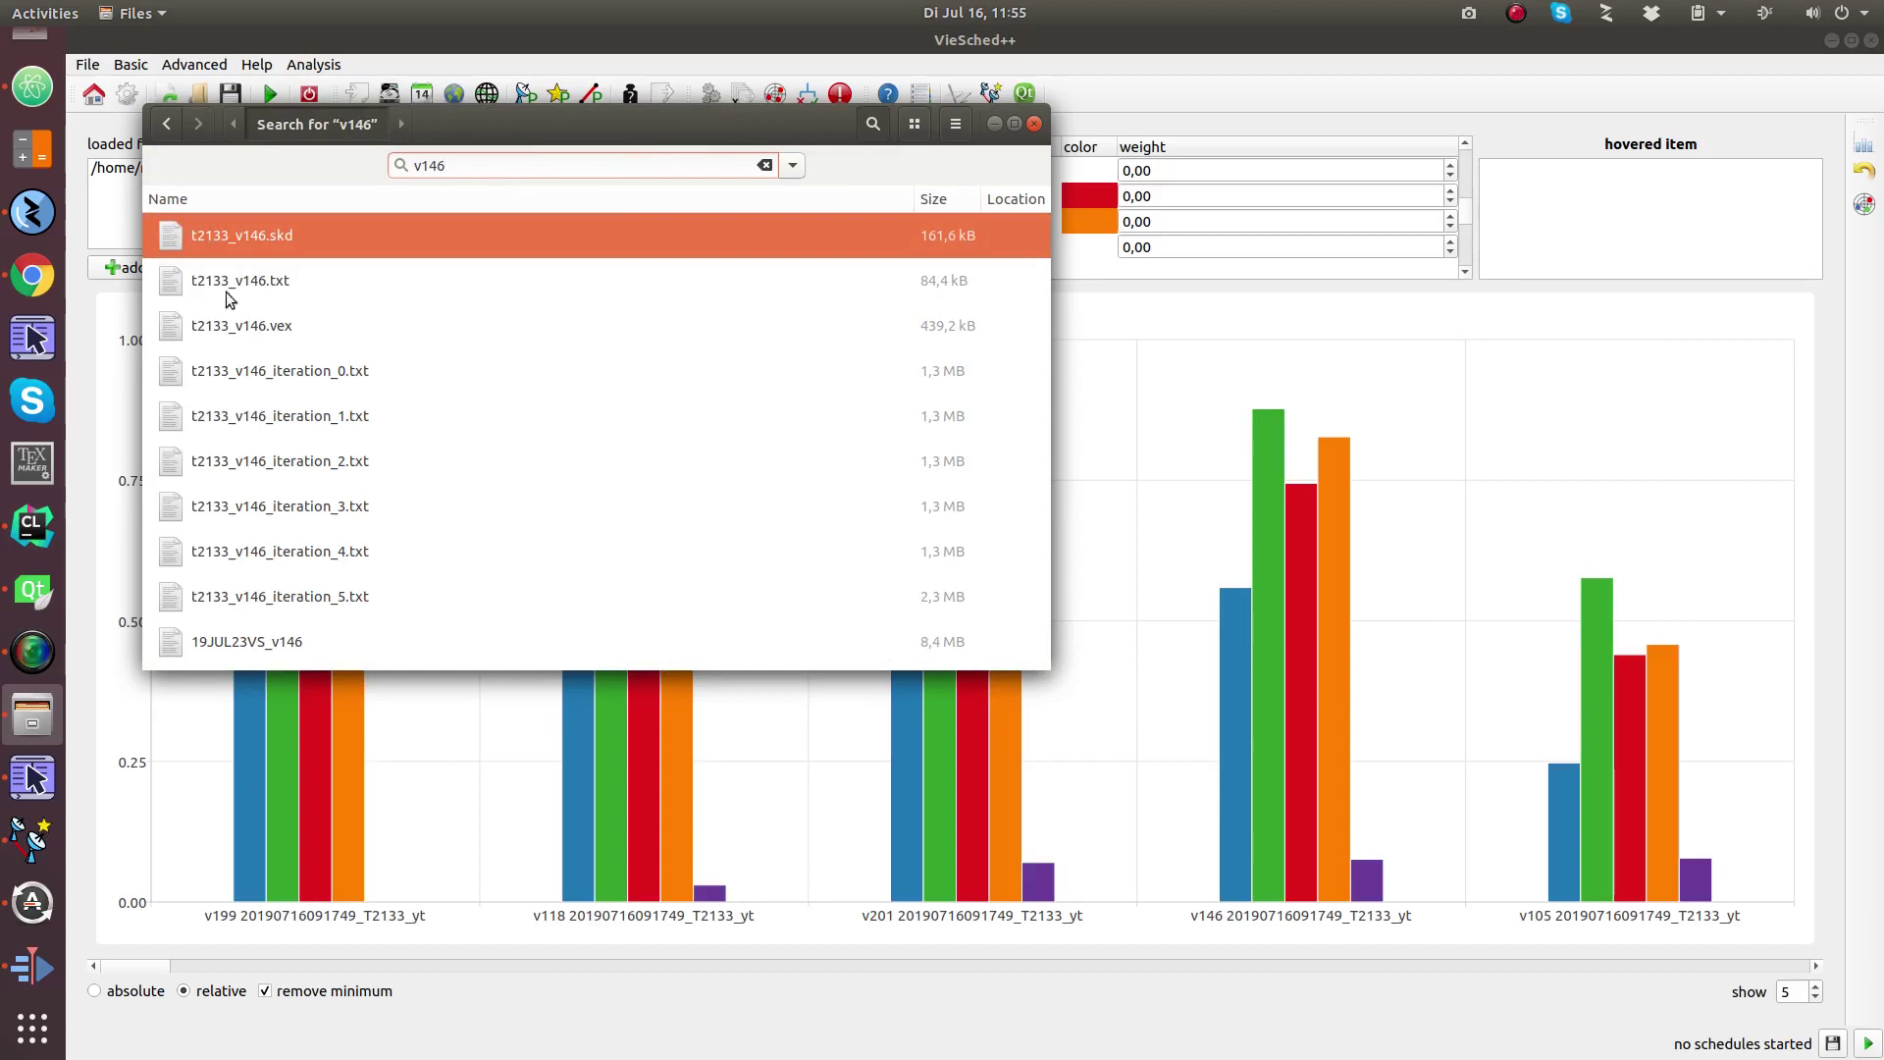
double_click(239, 281)
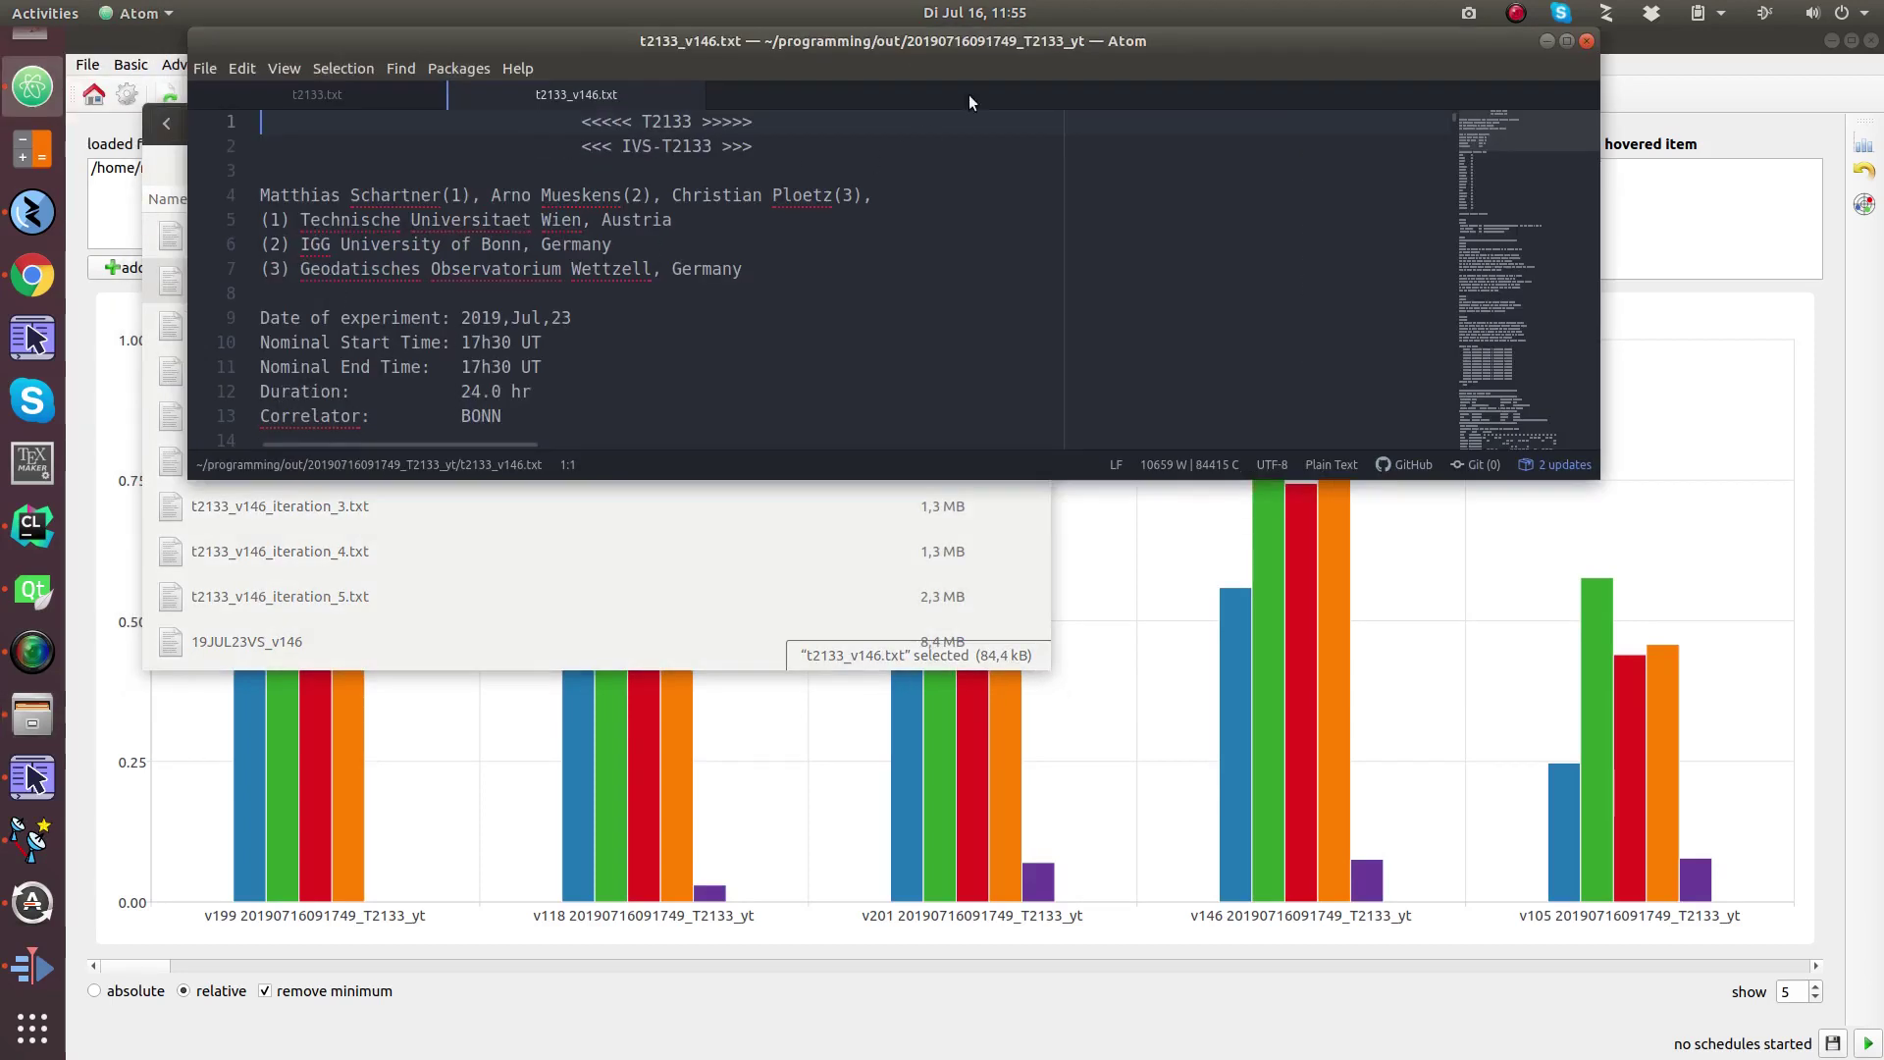
double_click(1003, 45)
Examine the station table of scans per 15 minutes, comparing the scan and observation numbers of AGGO and OHIGGINS.
scroll(853, 284, down, 9)
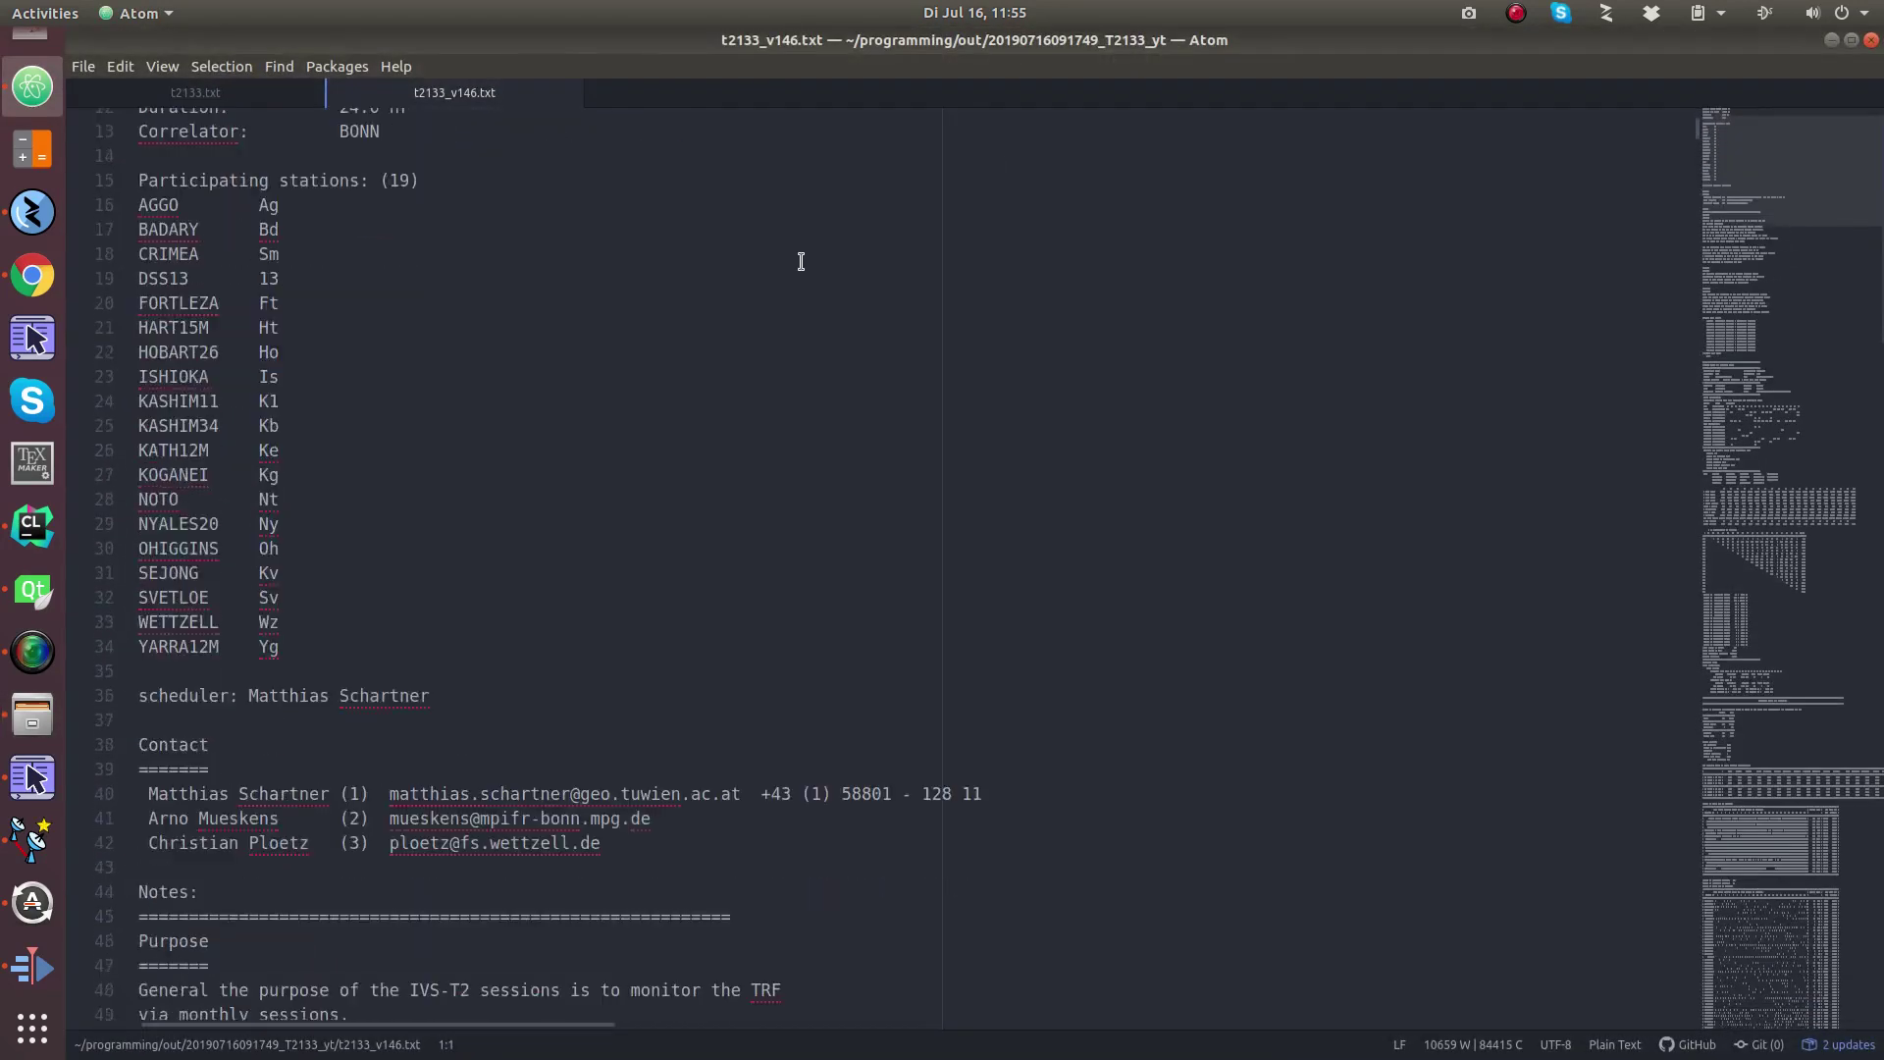
scroll(1583, 353, down, 20)
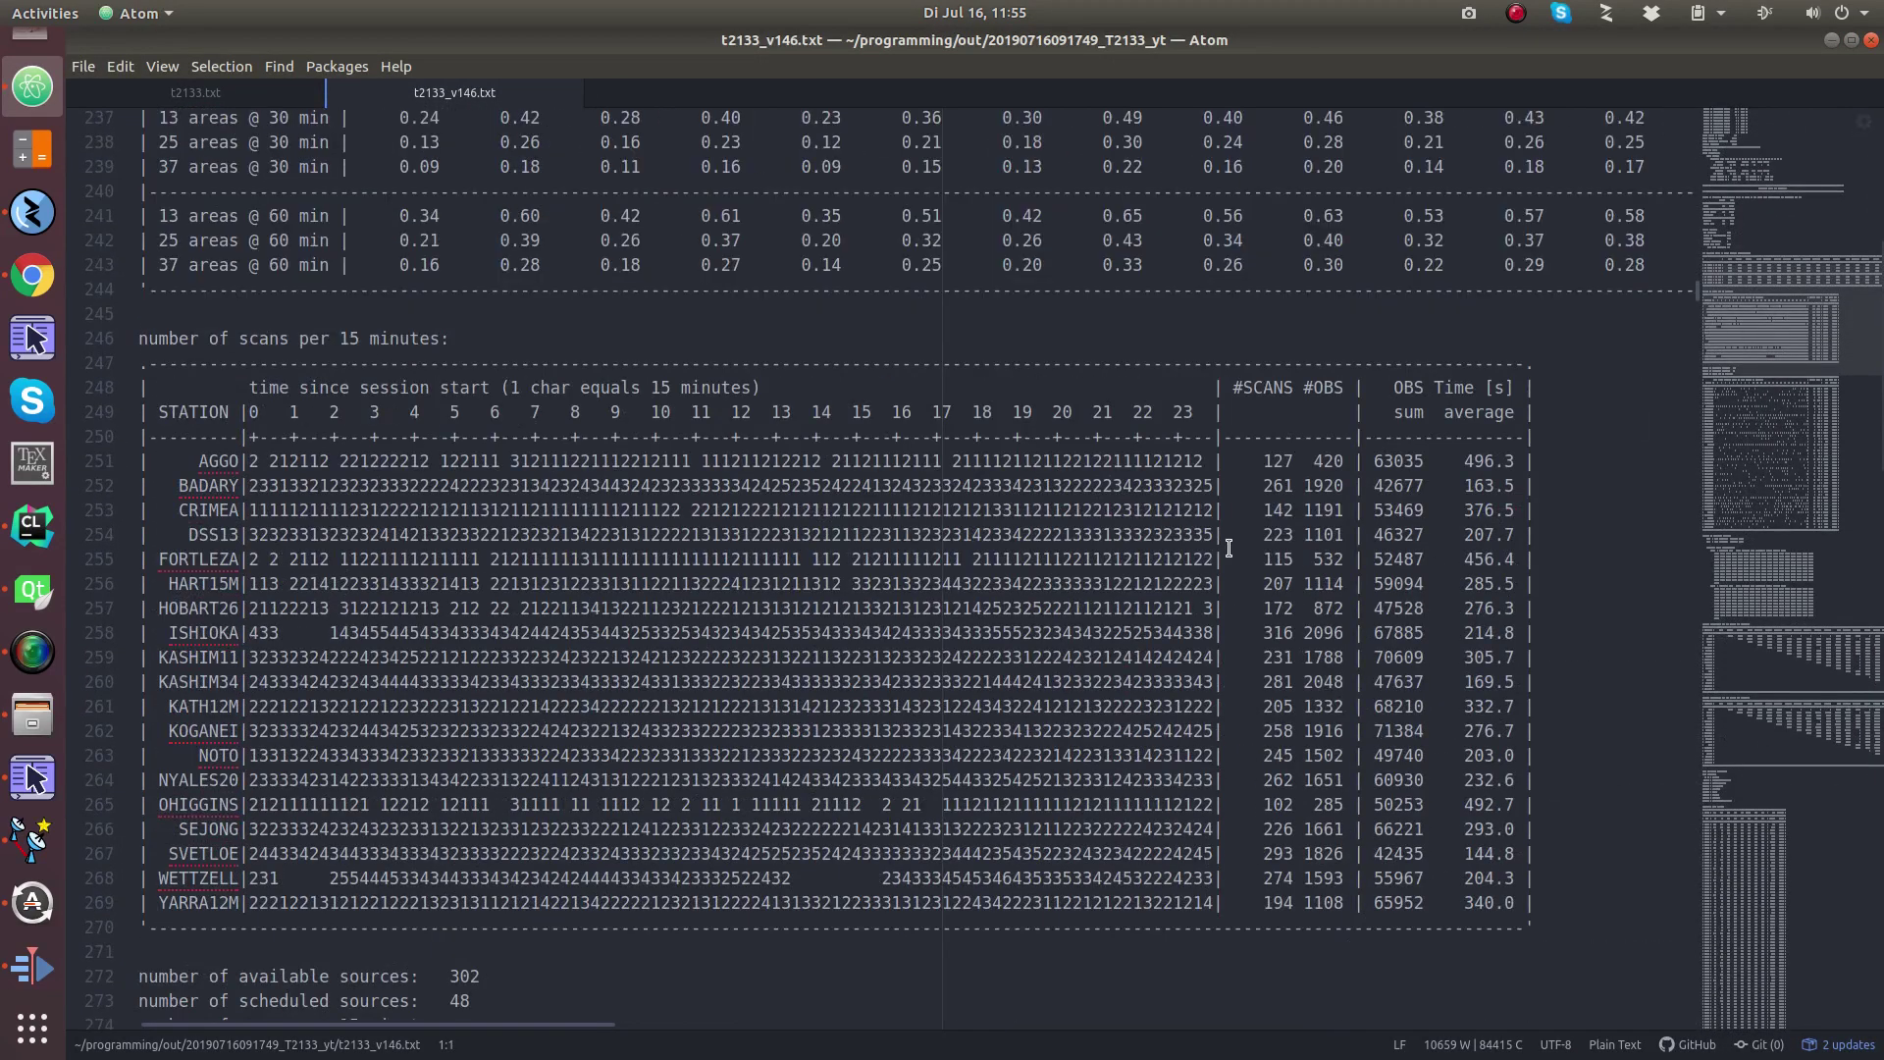
drag(179, 461, 1319, 461)
click(1283, 463)
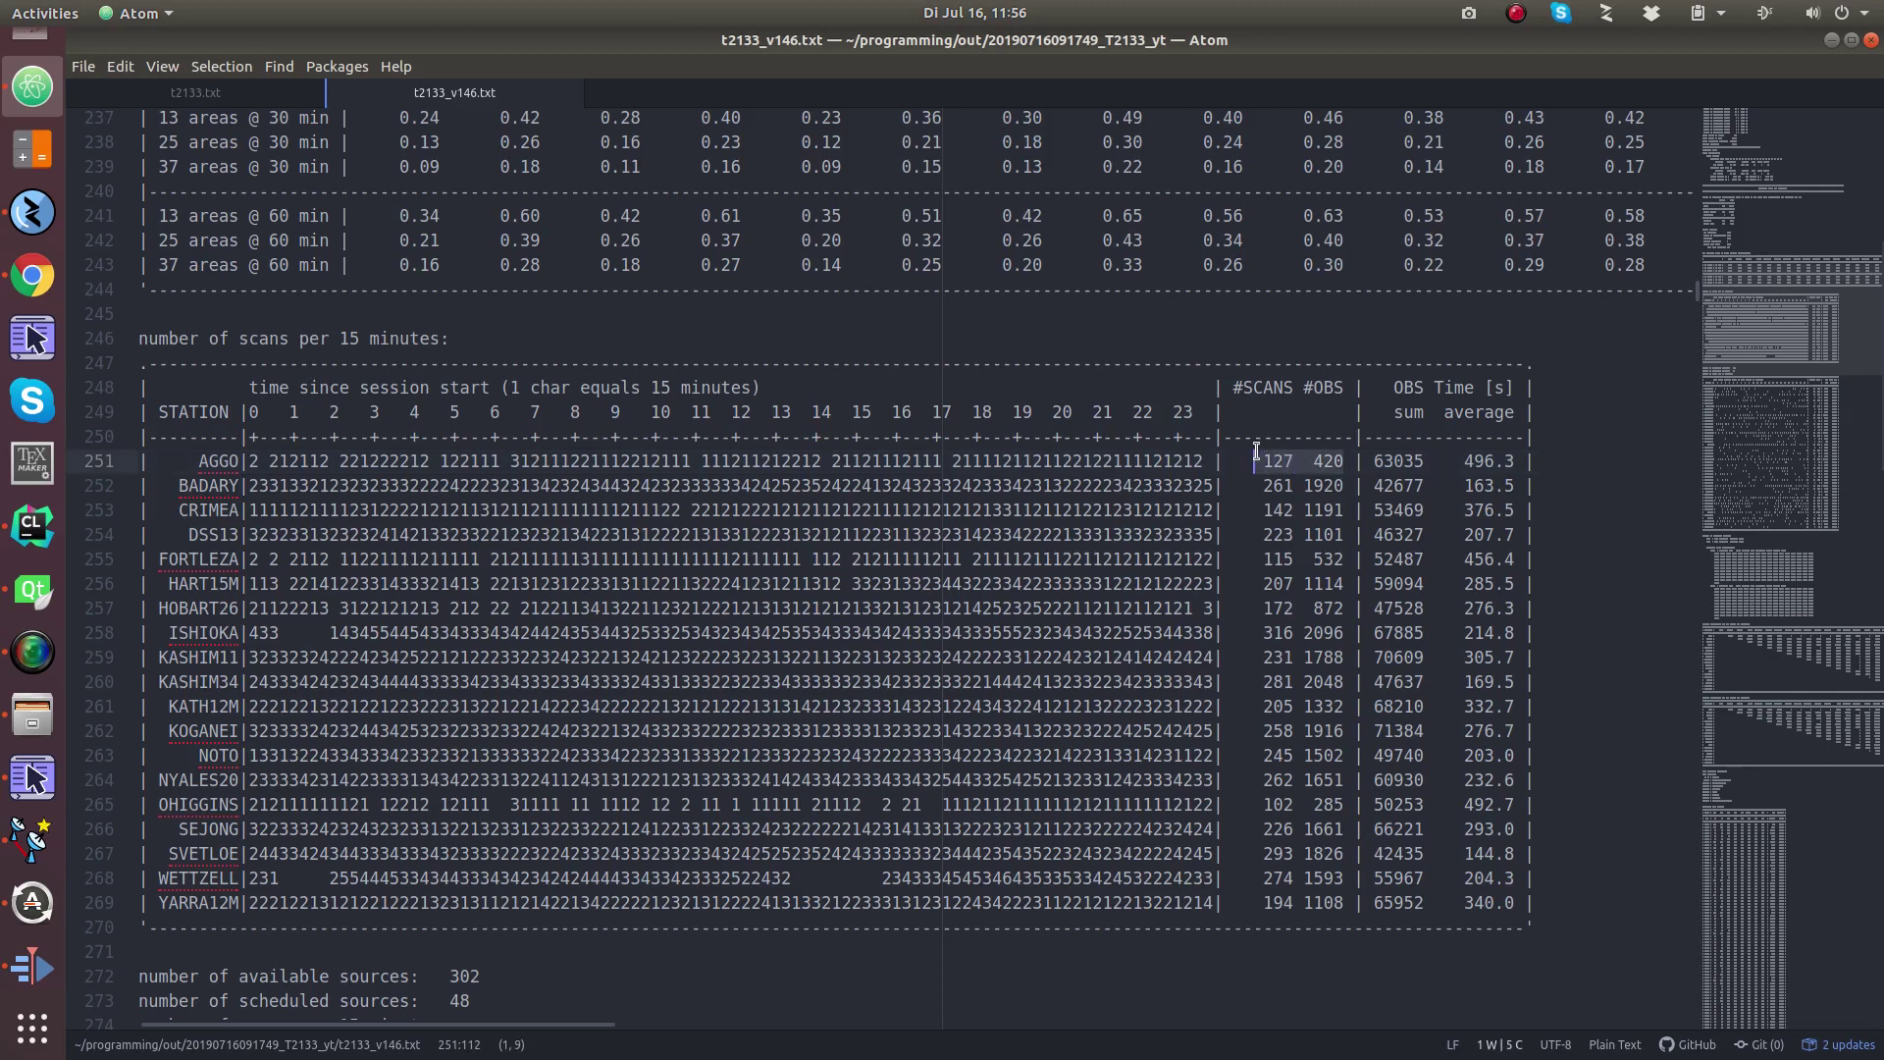
drag(246, 806, 1339, 806)
click(1339, 806)
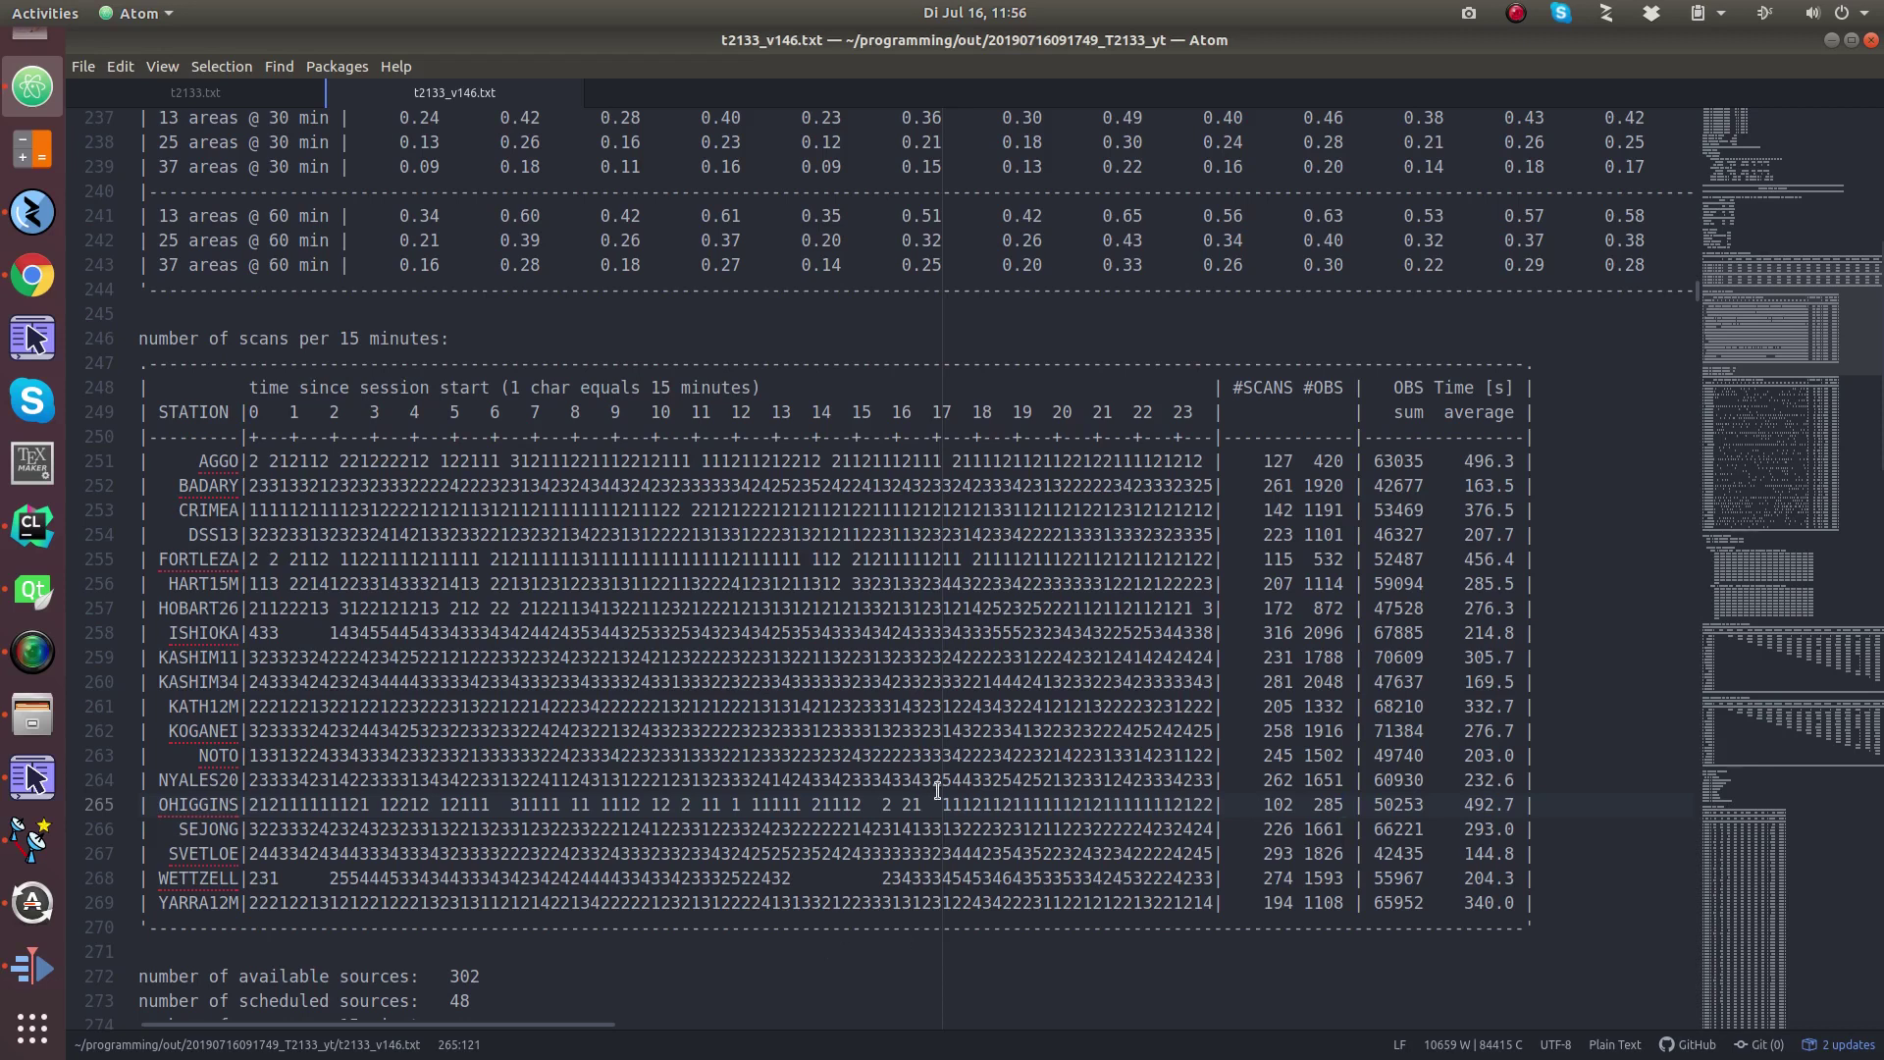
Check how scans are distributed over time for KASHIM34 and KATH12M, and the empty periods in the WETTZELL row.
drag(748, 679, 855, 684)
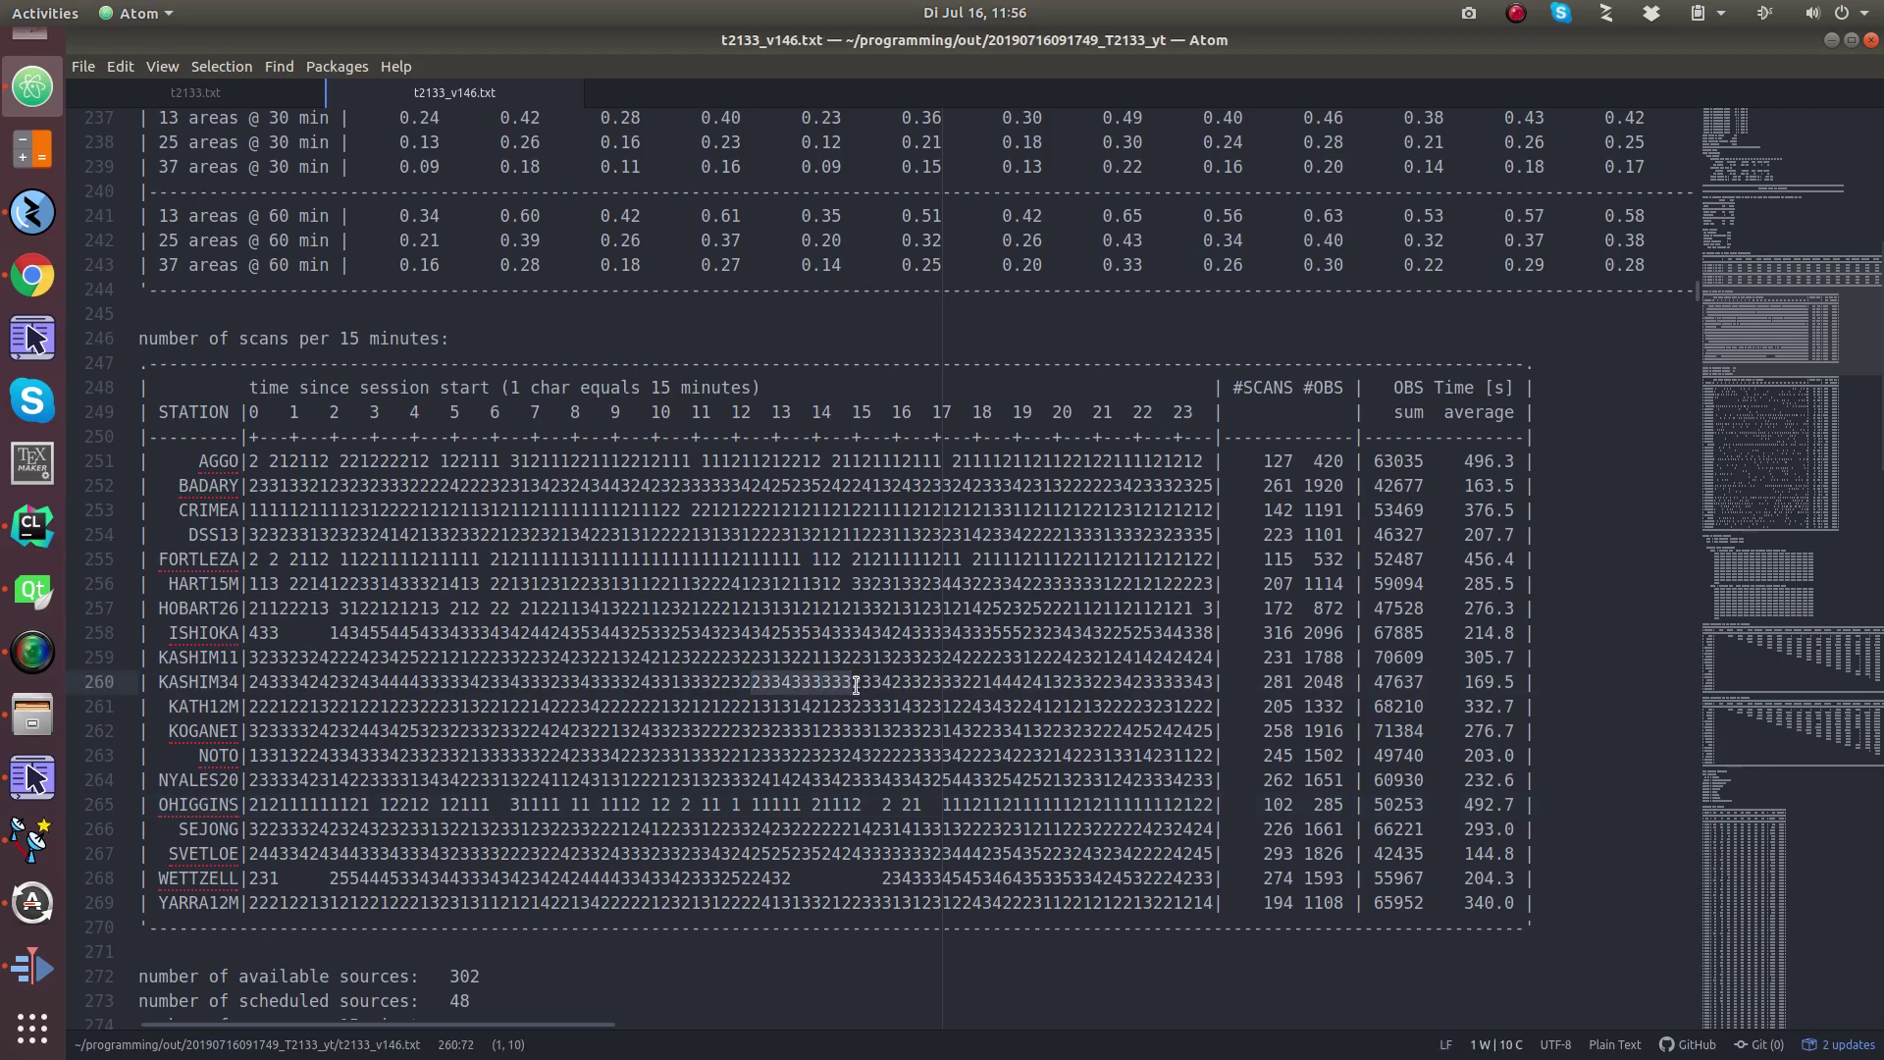
drag(621, 709, 659, 708)
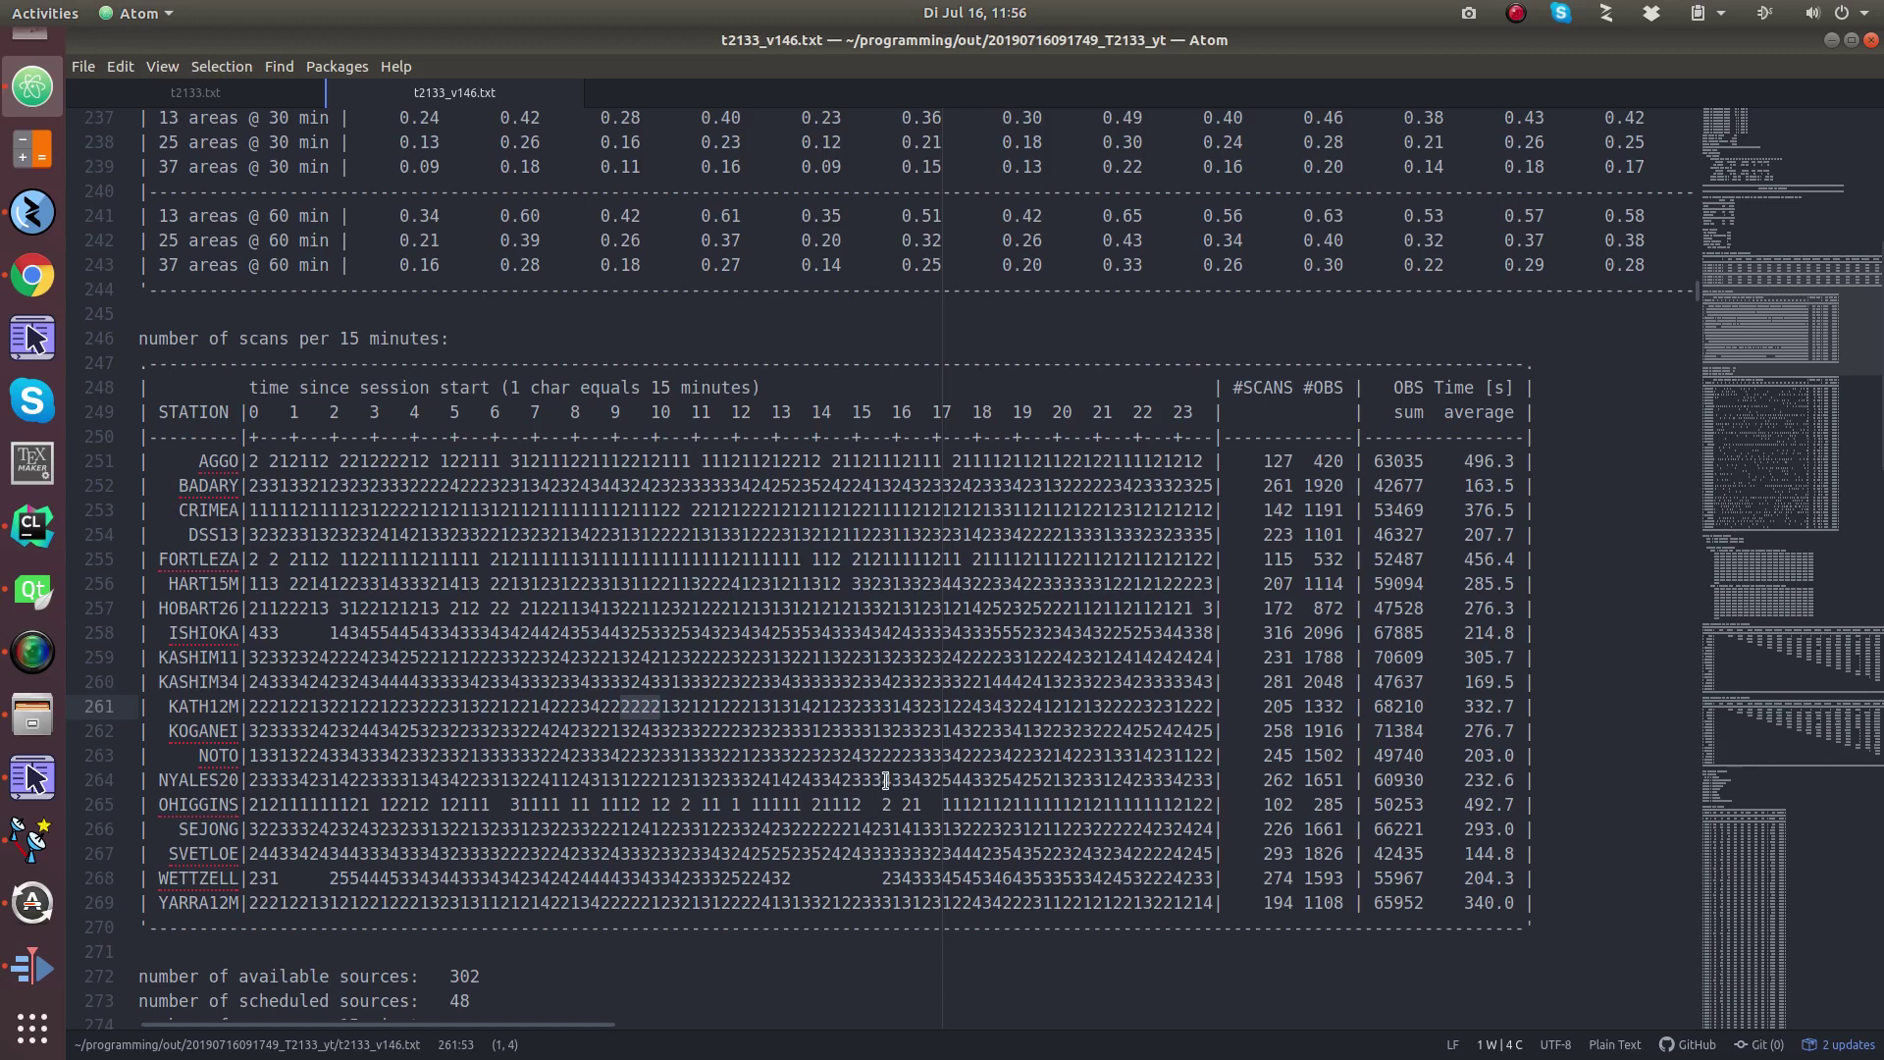
scroll(923, 694, down, 1)
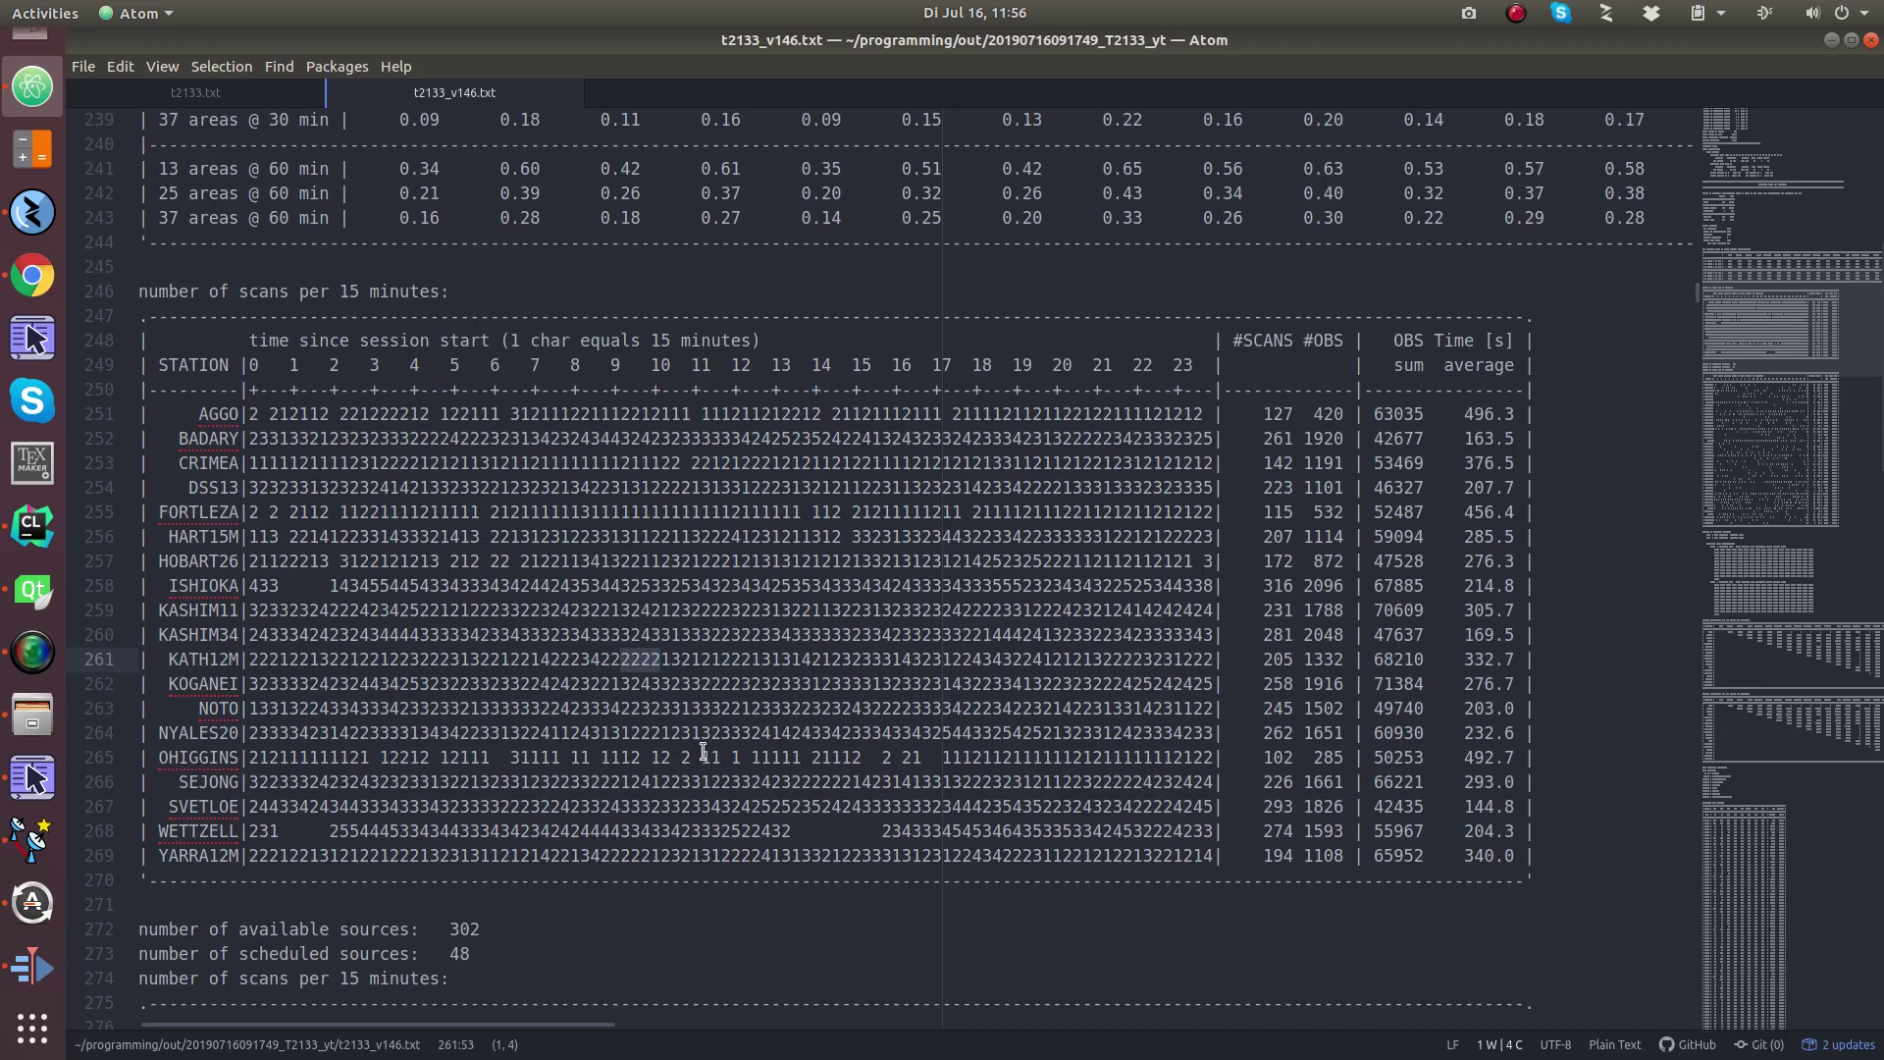
drag(883, 831, 796, 834)
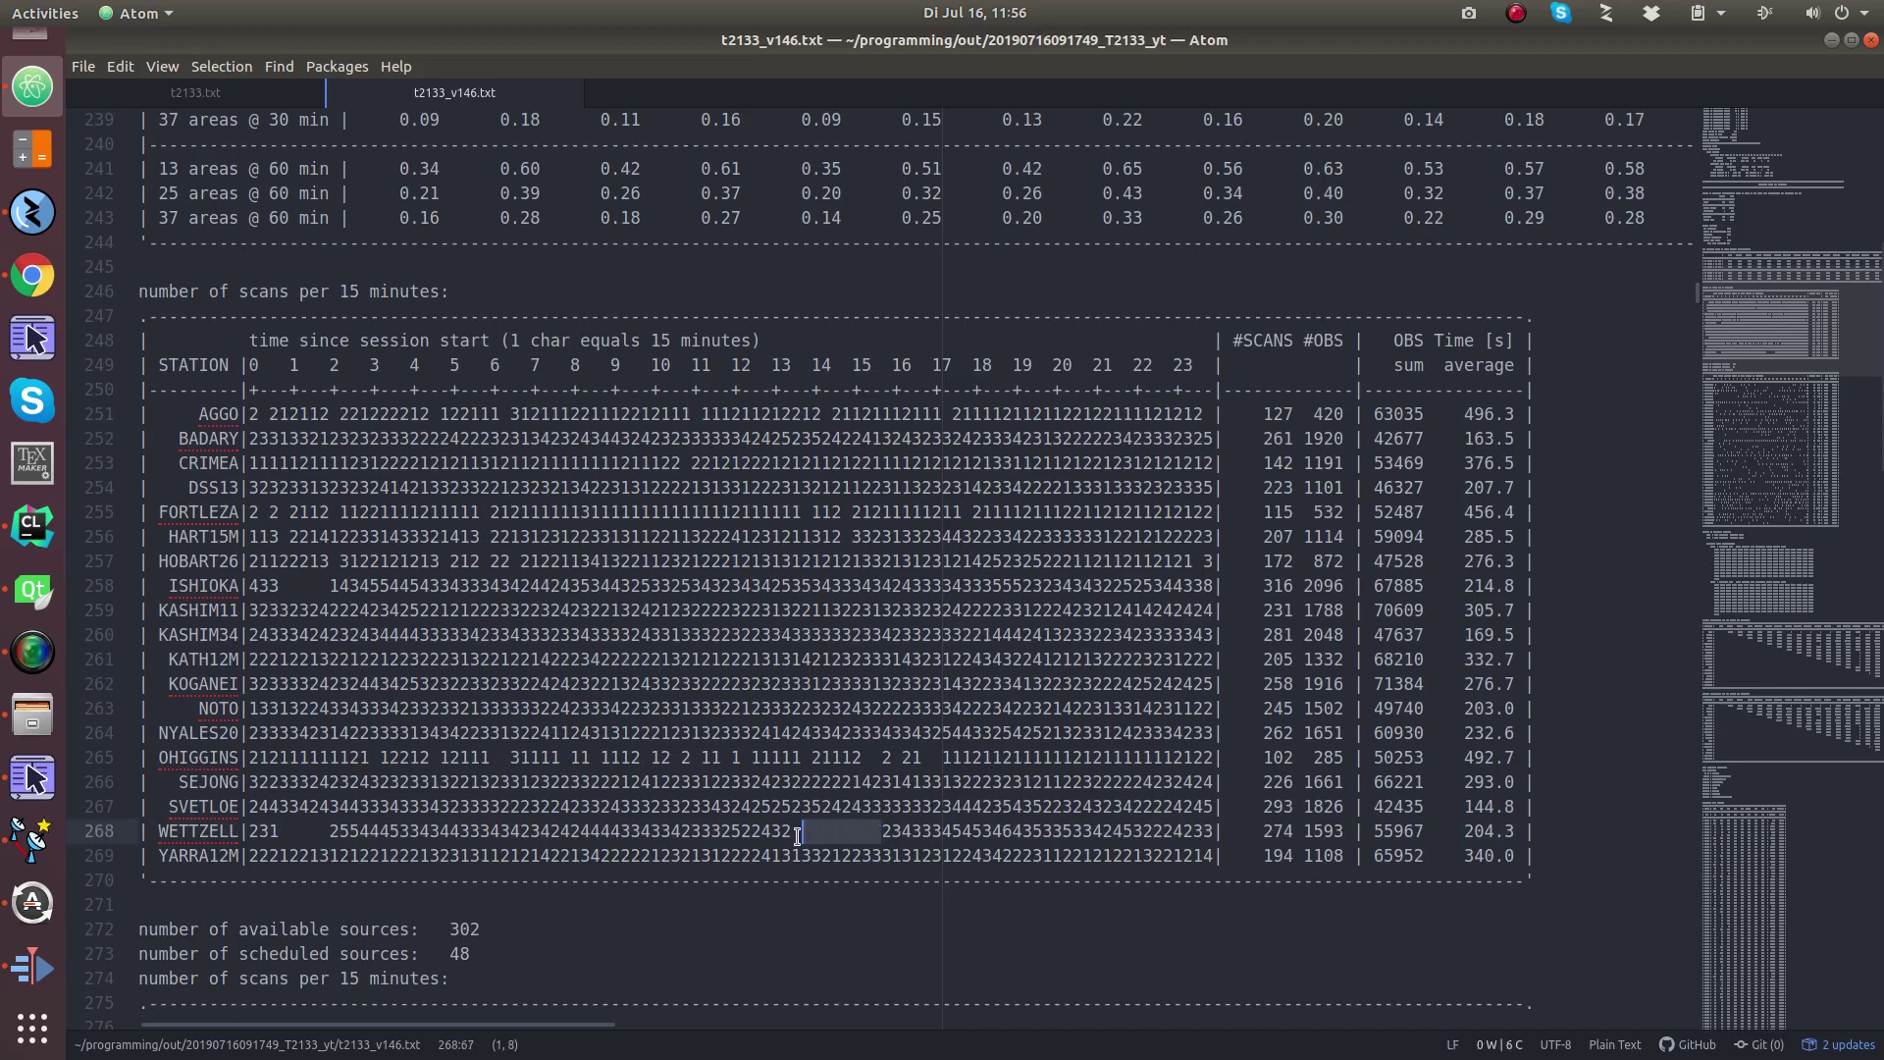
drag(329, 833, 282, 833)
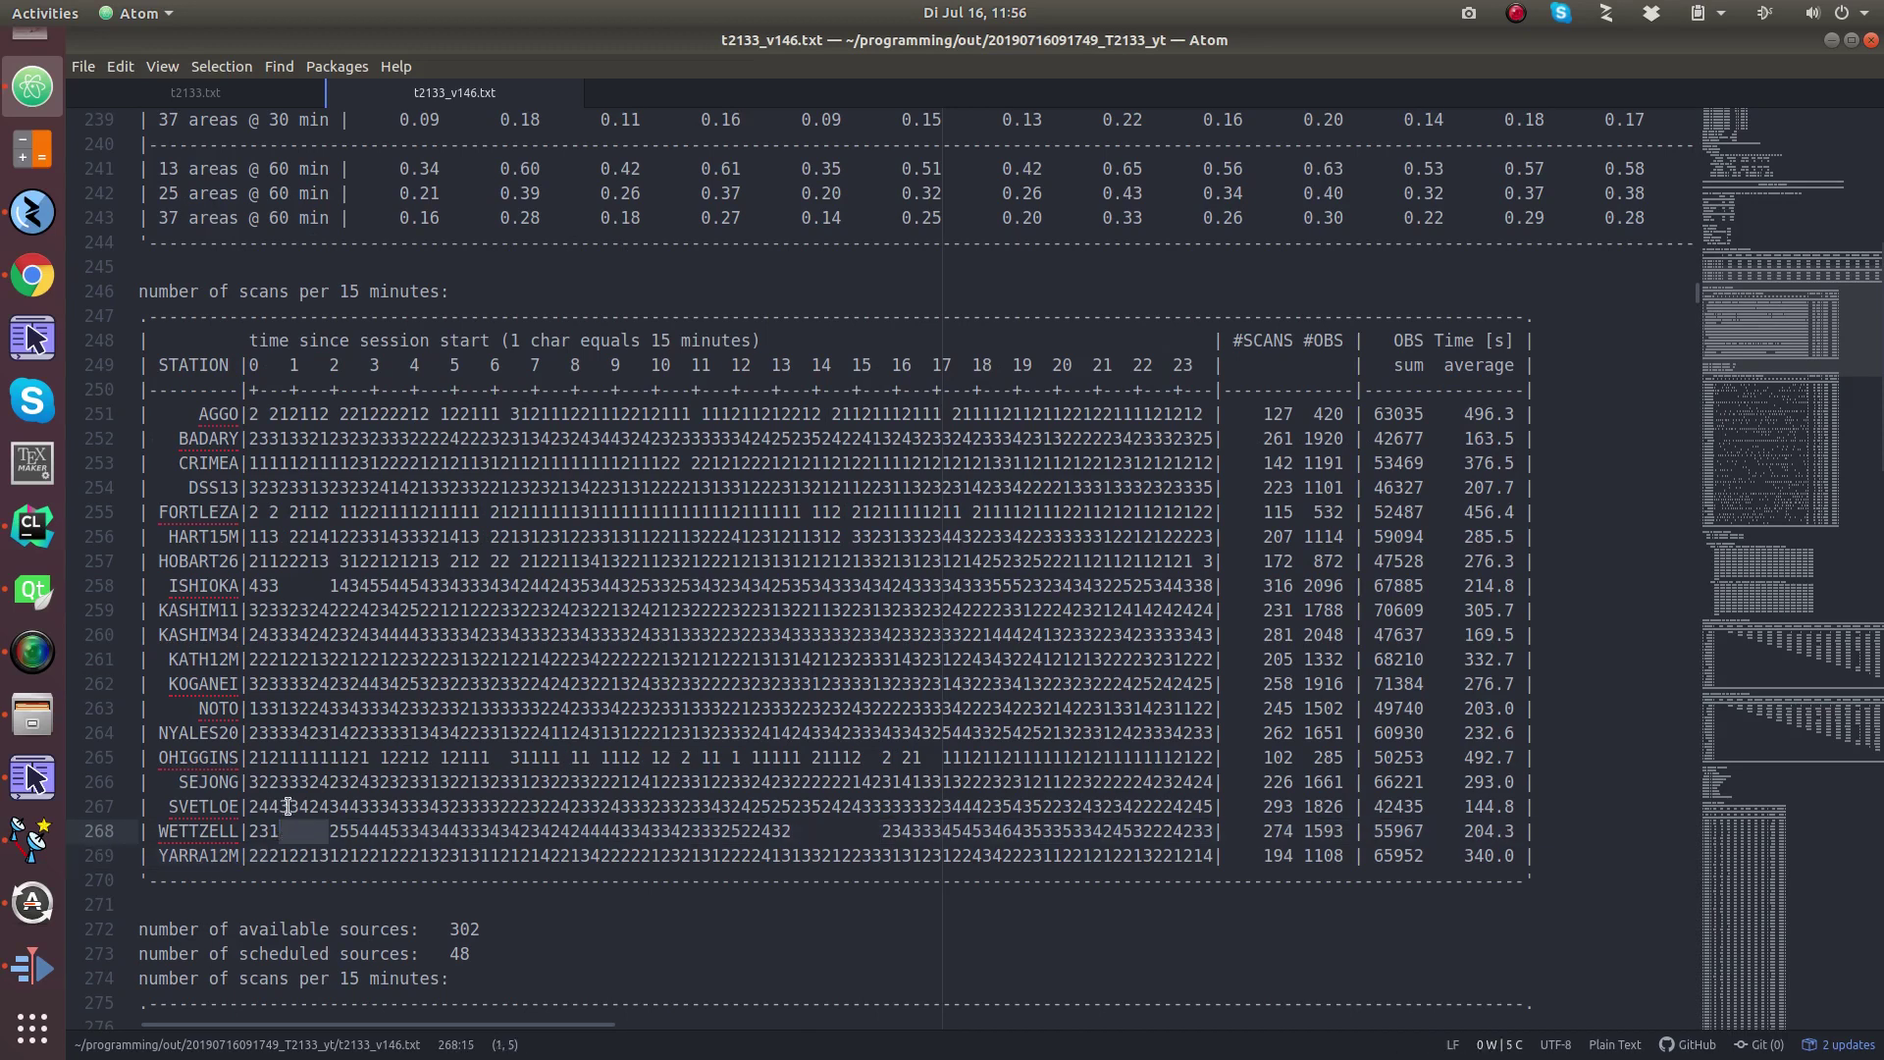
Review the scheduled sources table with each source's scans per 15 minutes, number of scans and number of observations.
scroll(589, 655, down, 8)
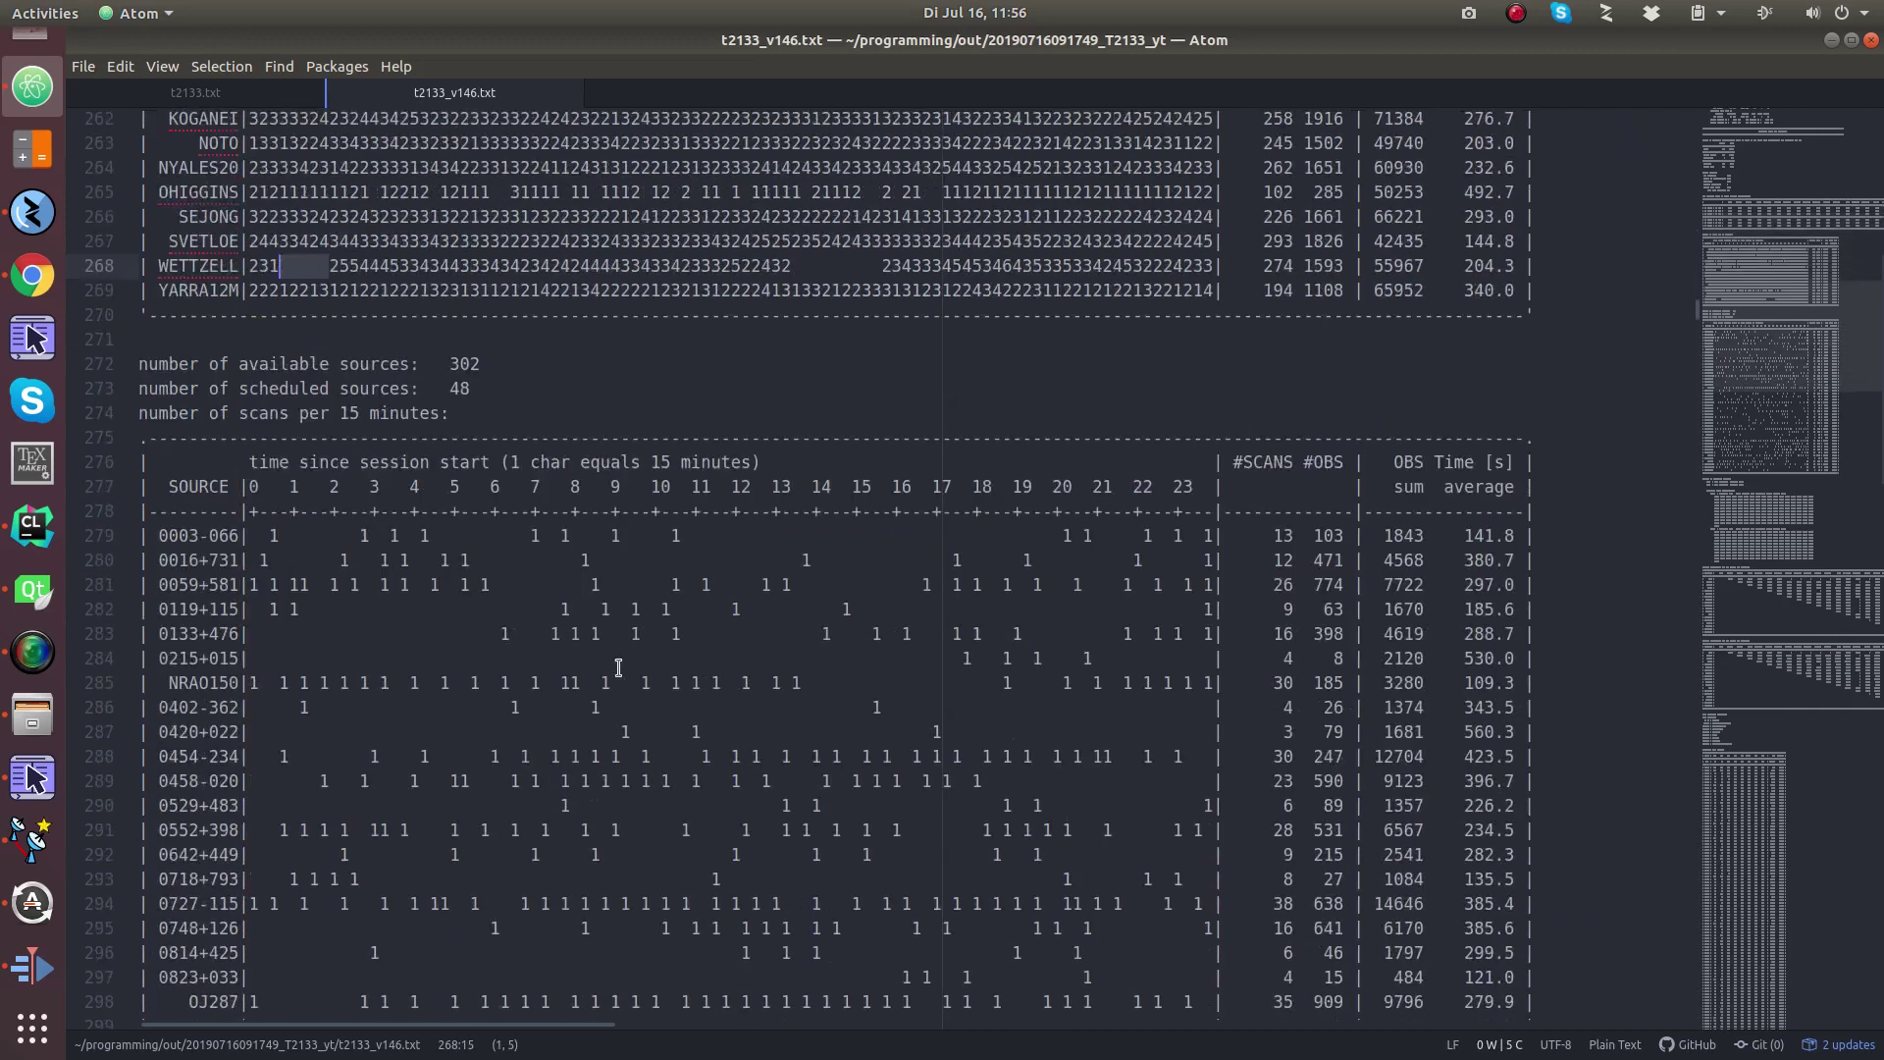
scroll(618, 667, down, 3)
click(472, 215)
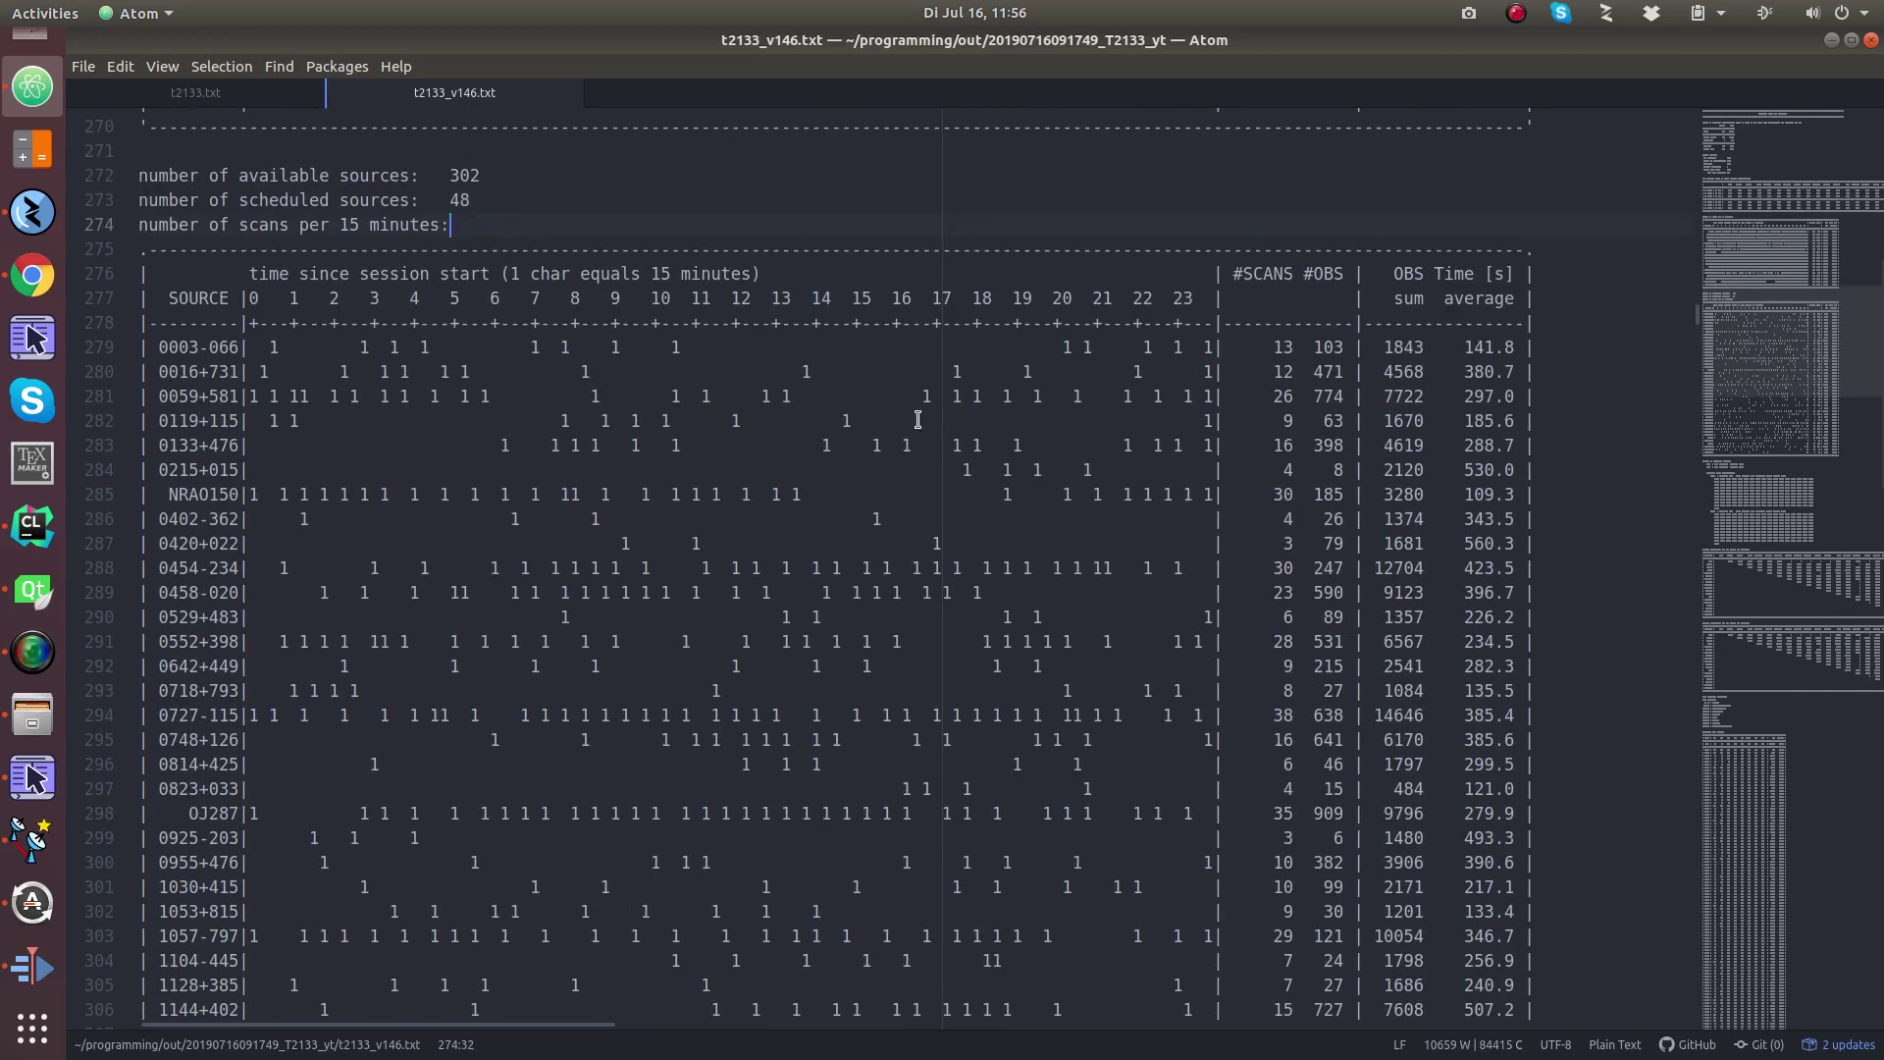
scroll(1393, 200, down, 2)
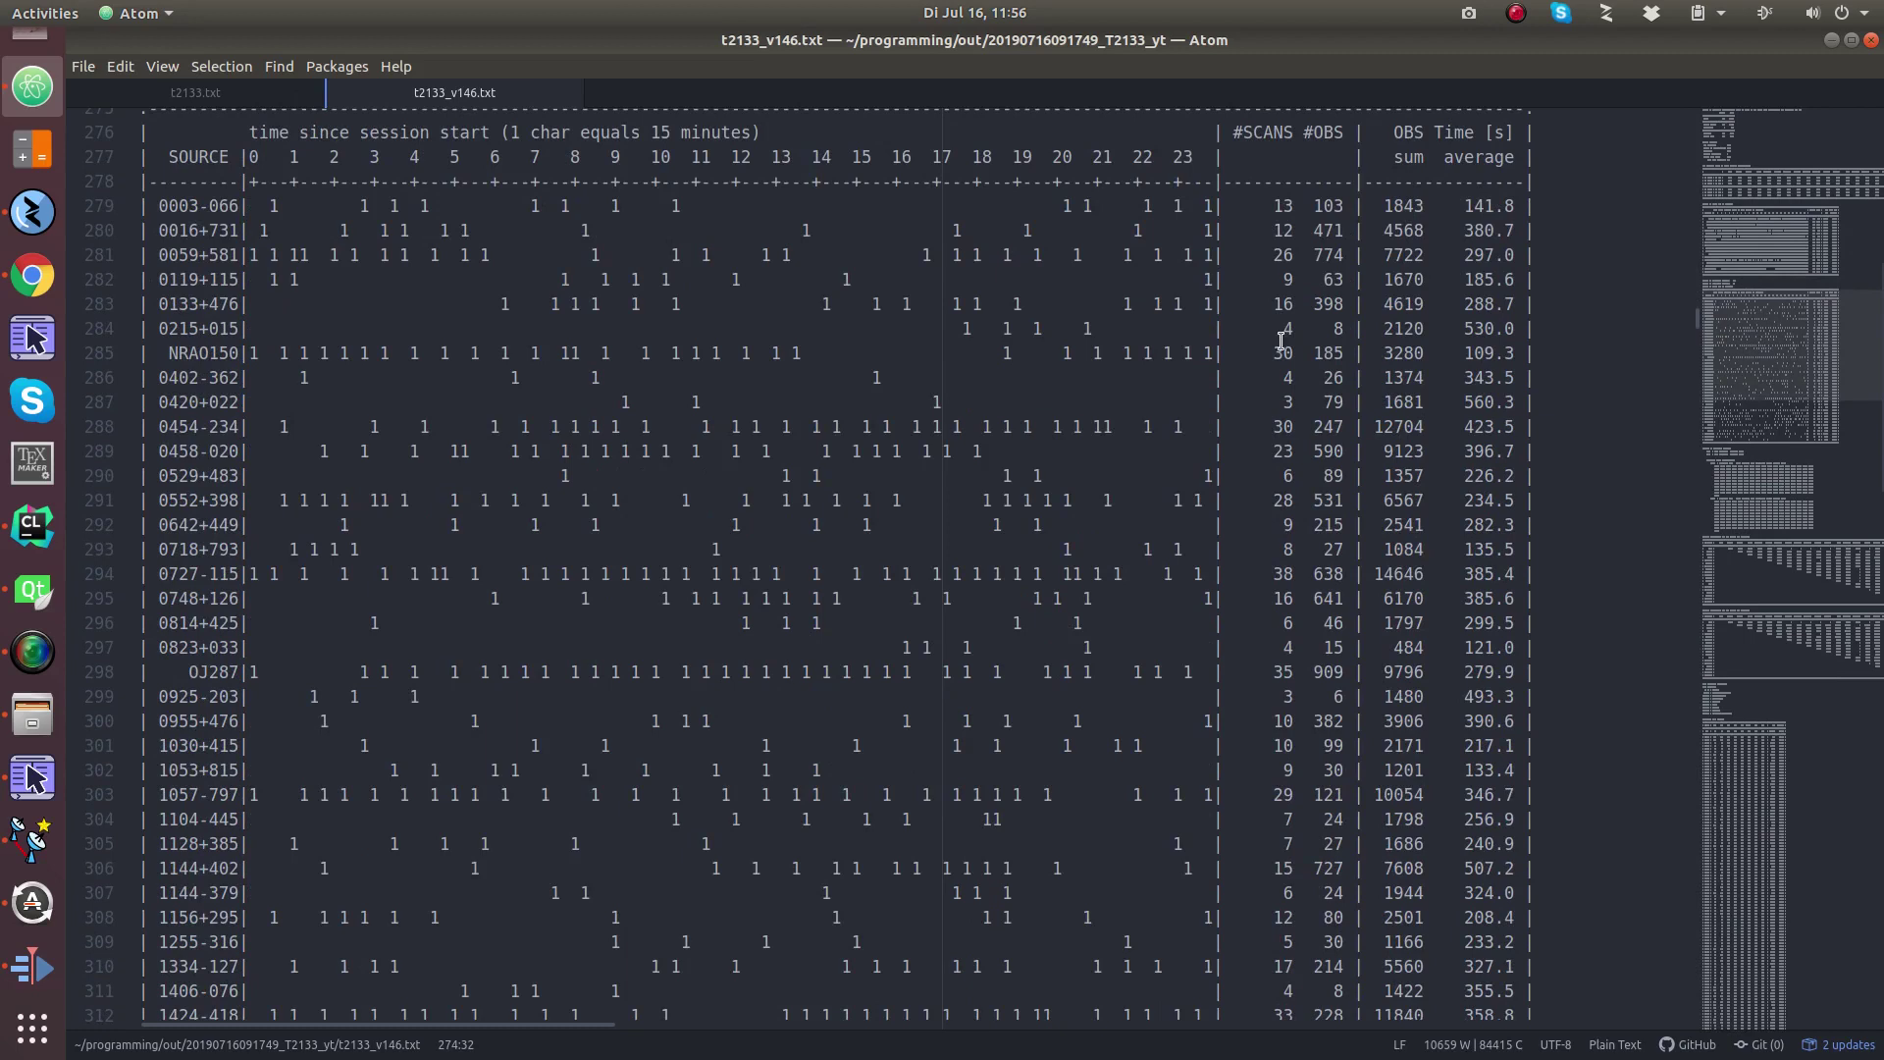
scroll(1280, 324, down, 1)
scroll(1281, 325, down, 7)
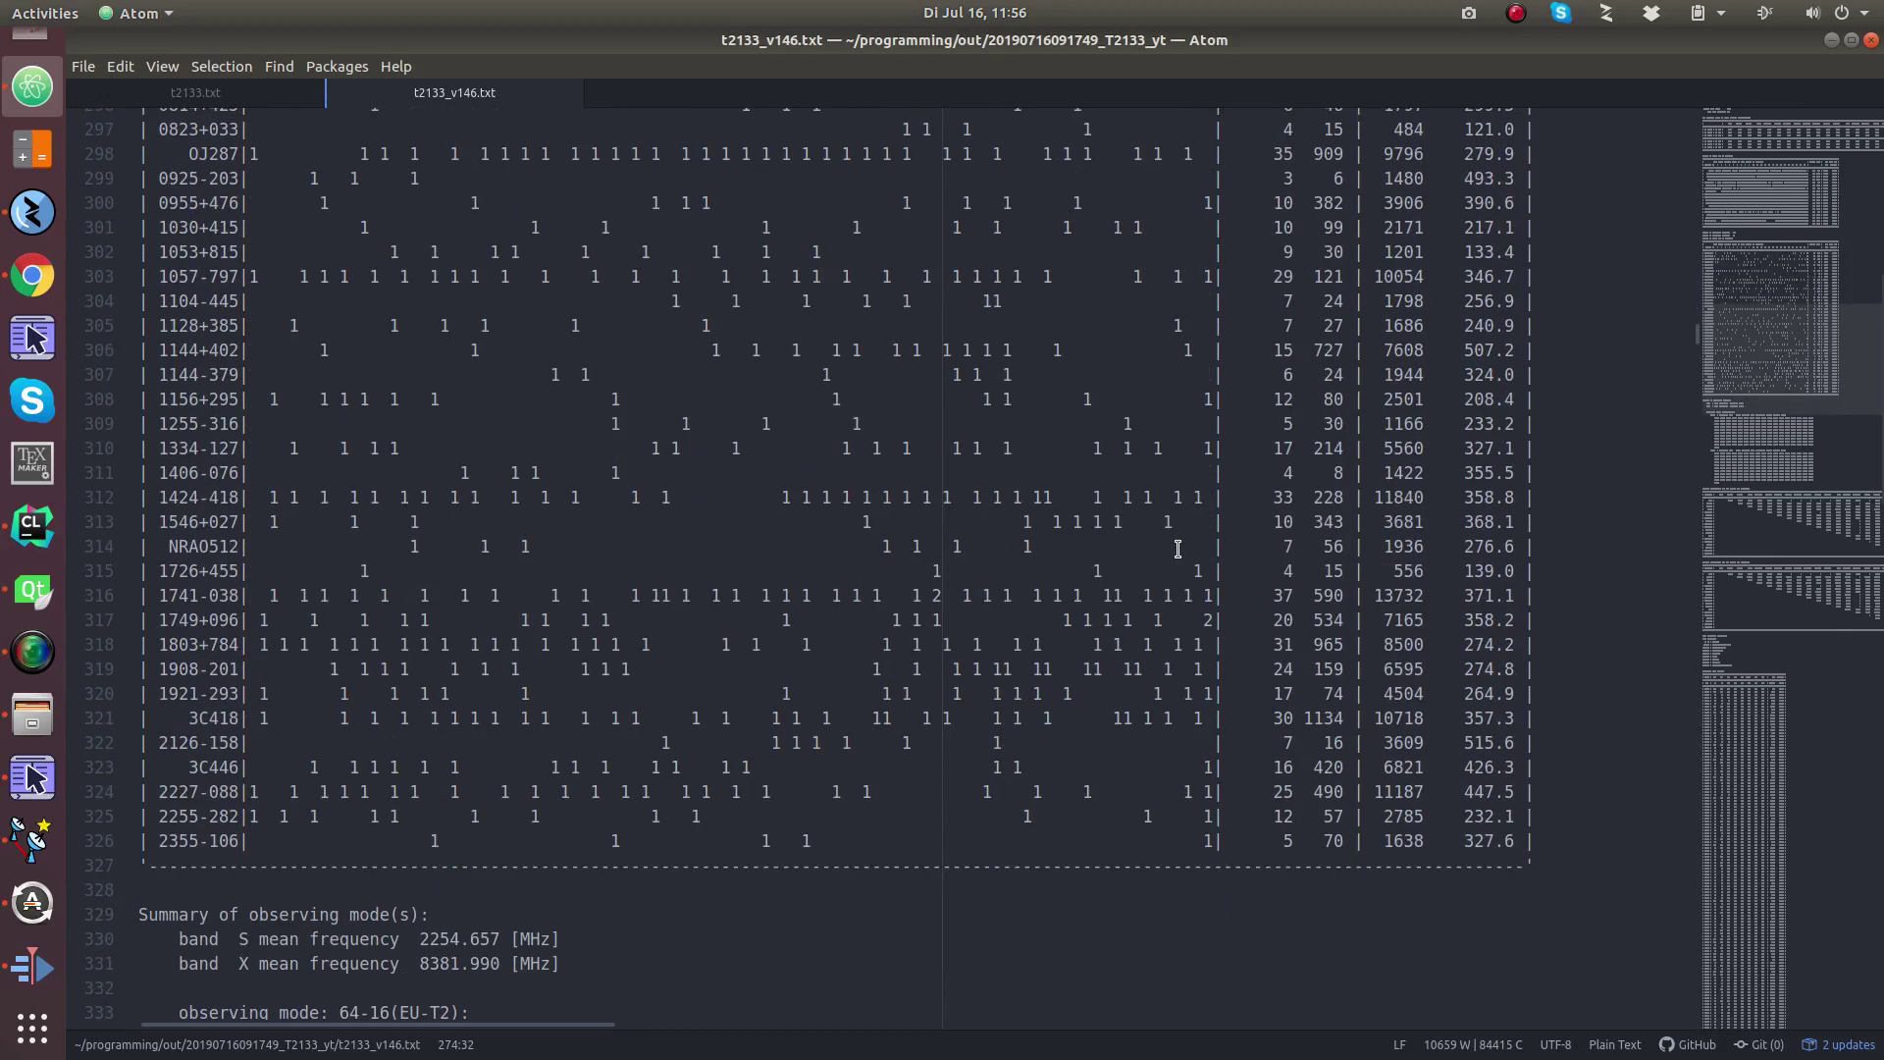
scroll(1242, 571, up, 12)
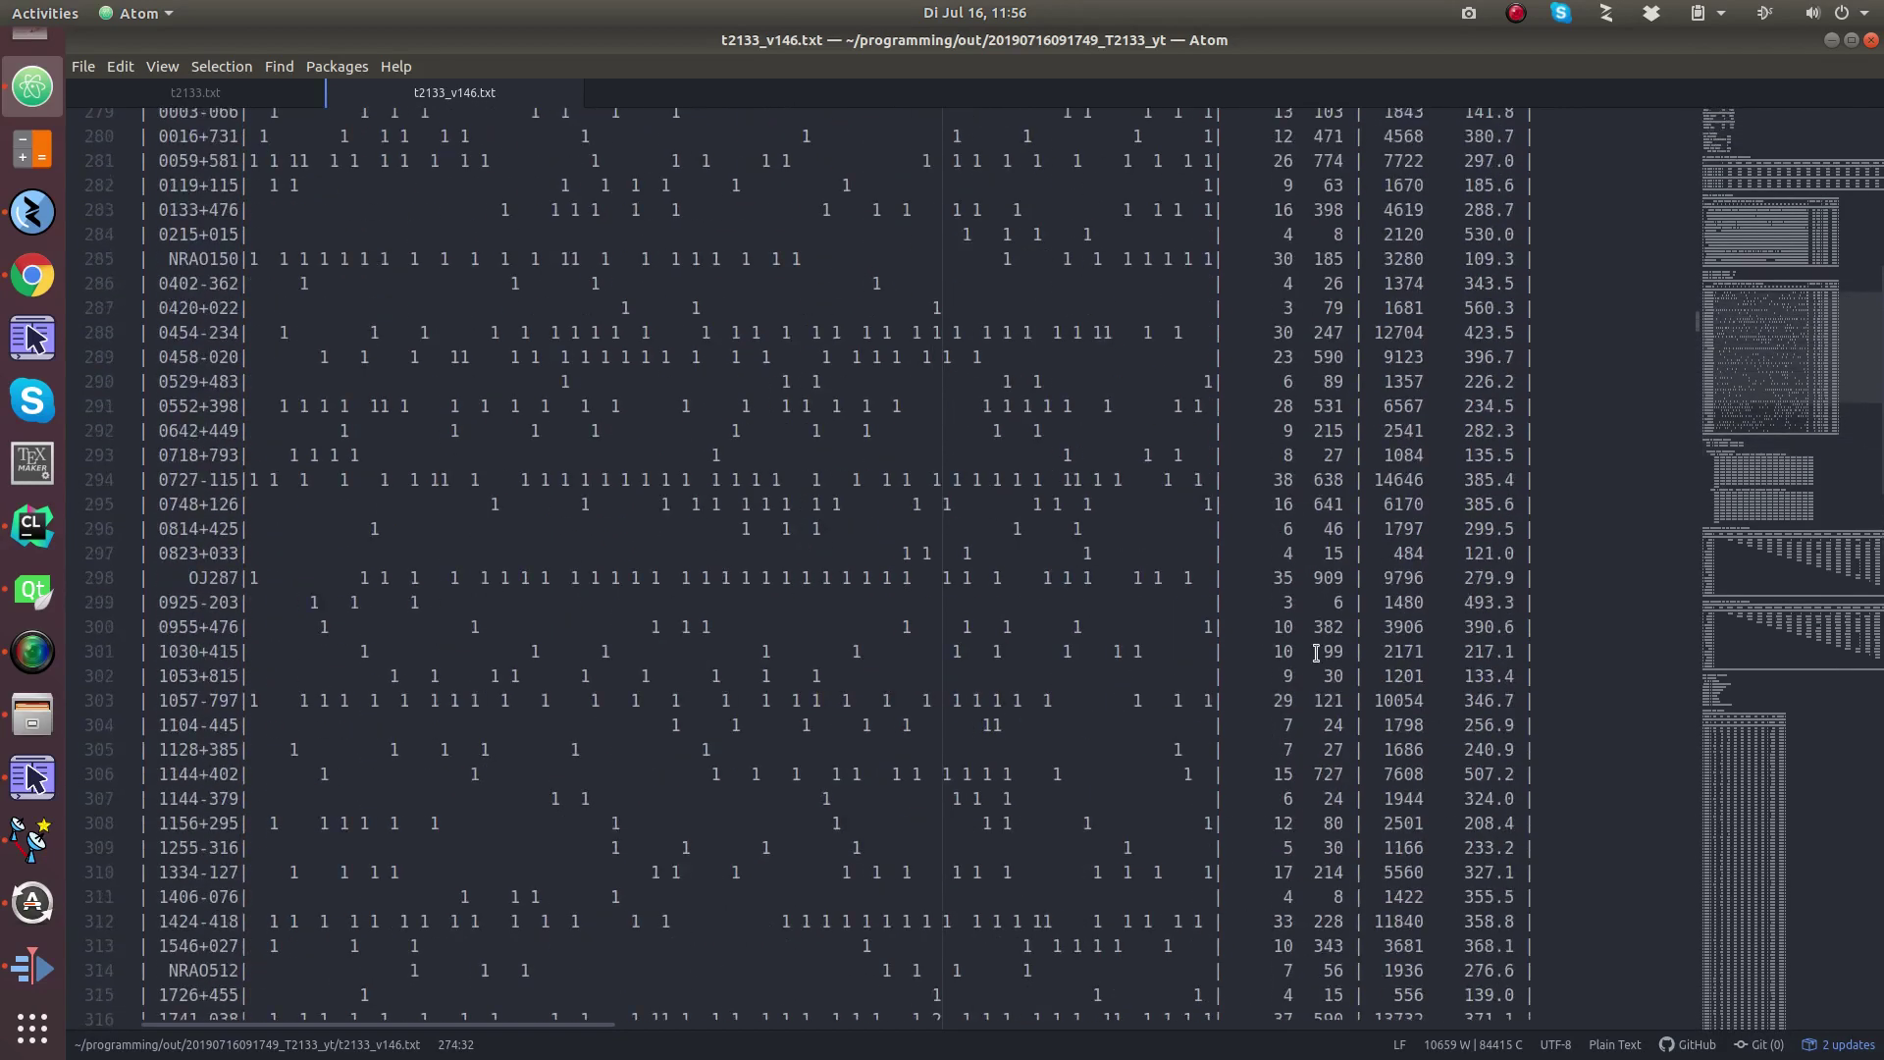
Examine the percentages of observing, slew and idle time per station and their averages in the schedule summary.
scroll(1791, 231, up, 20)
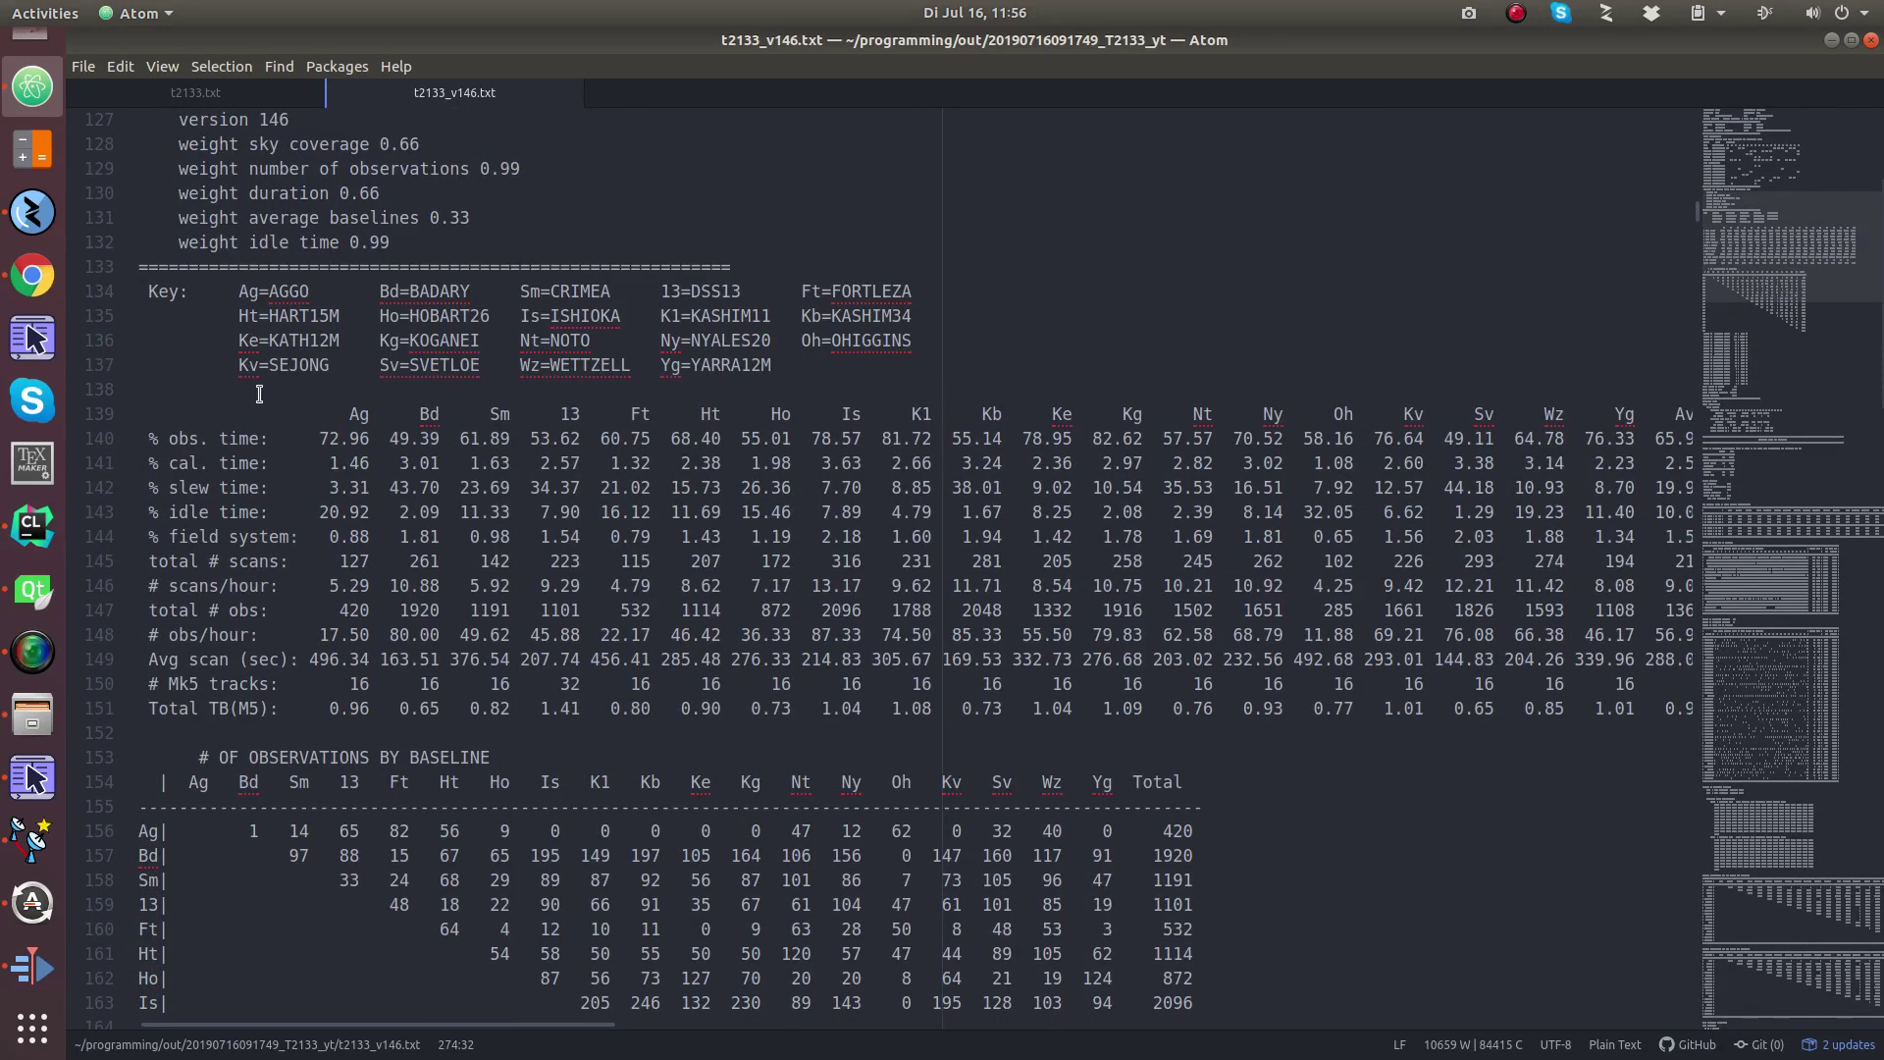
click(164, 438)
mouse_move(413, 1025)
mouse_down()
mouse_move(521, 1020)
mouse_move(387, 1023)
mouse_up()
scroll(561, 1018, right, 2)
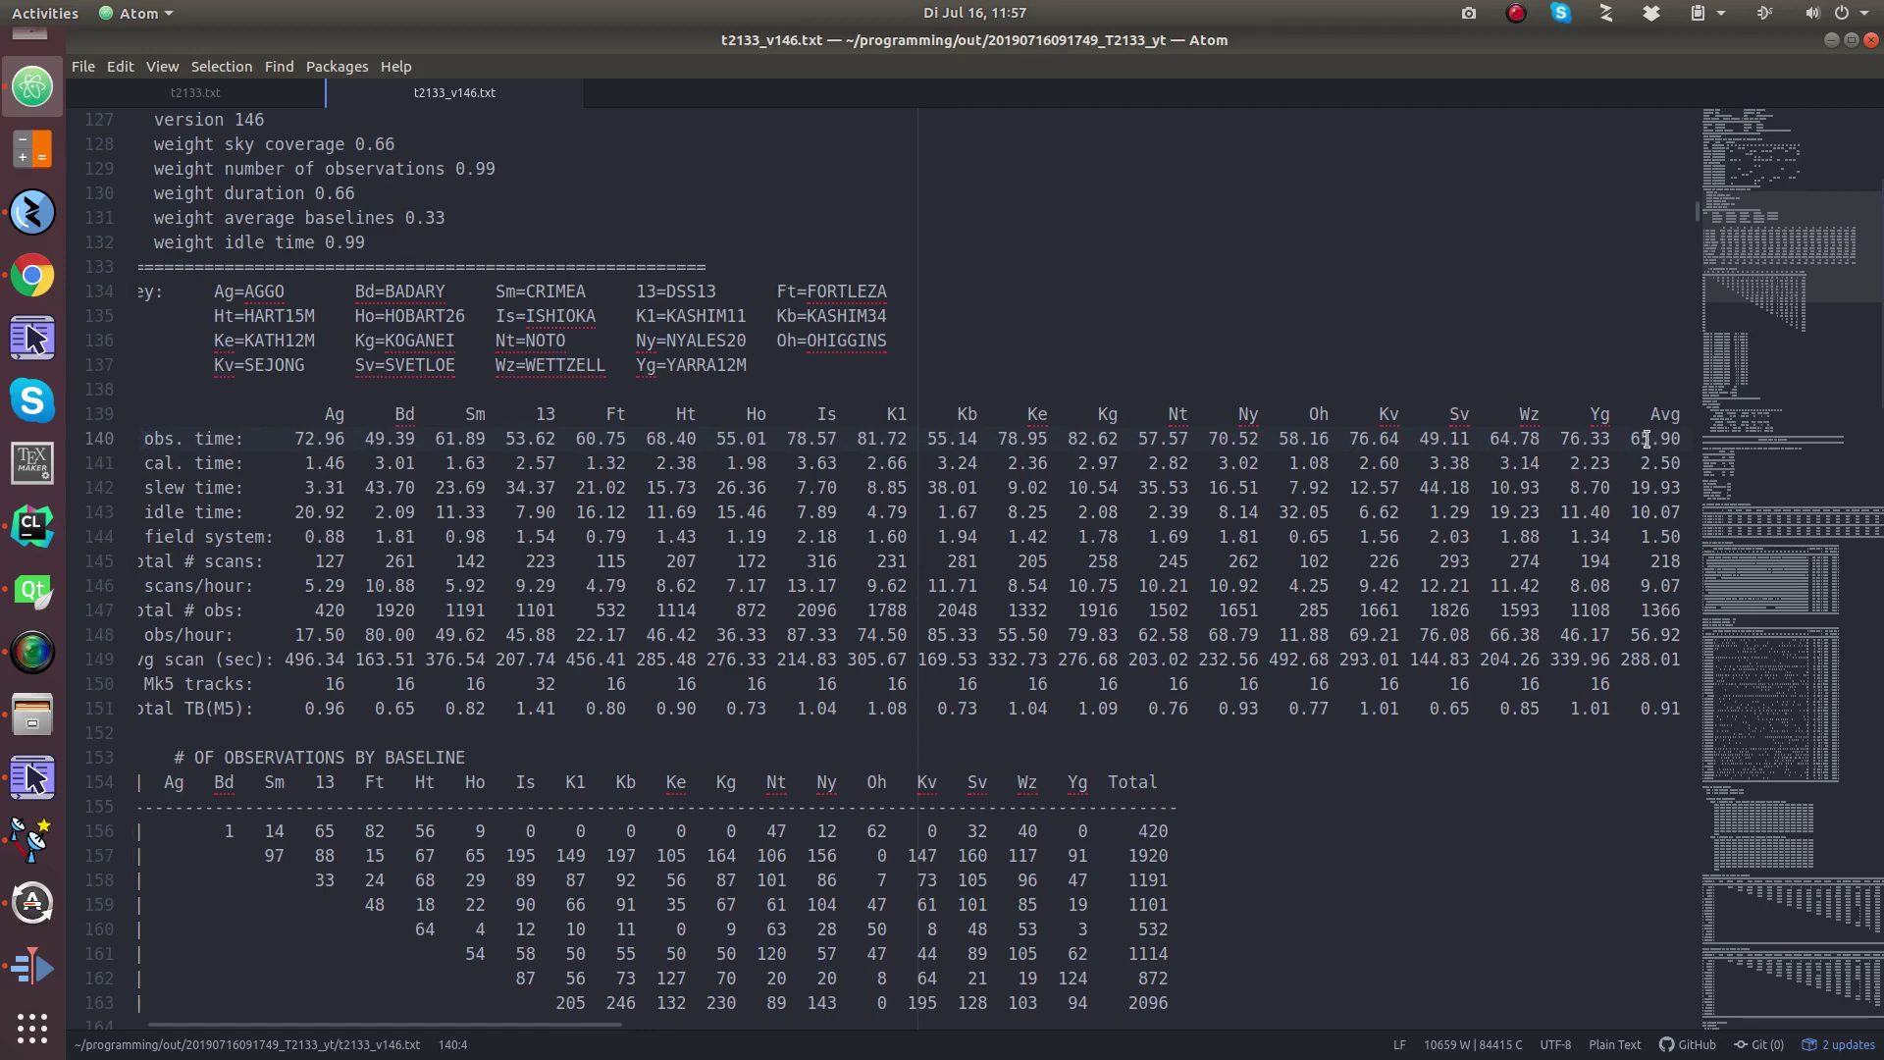
double_click(1648, 488)
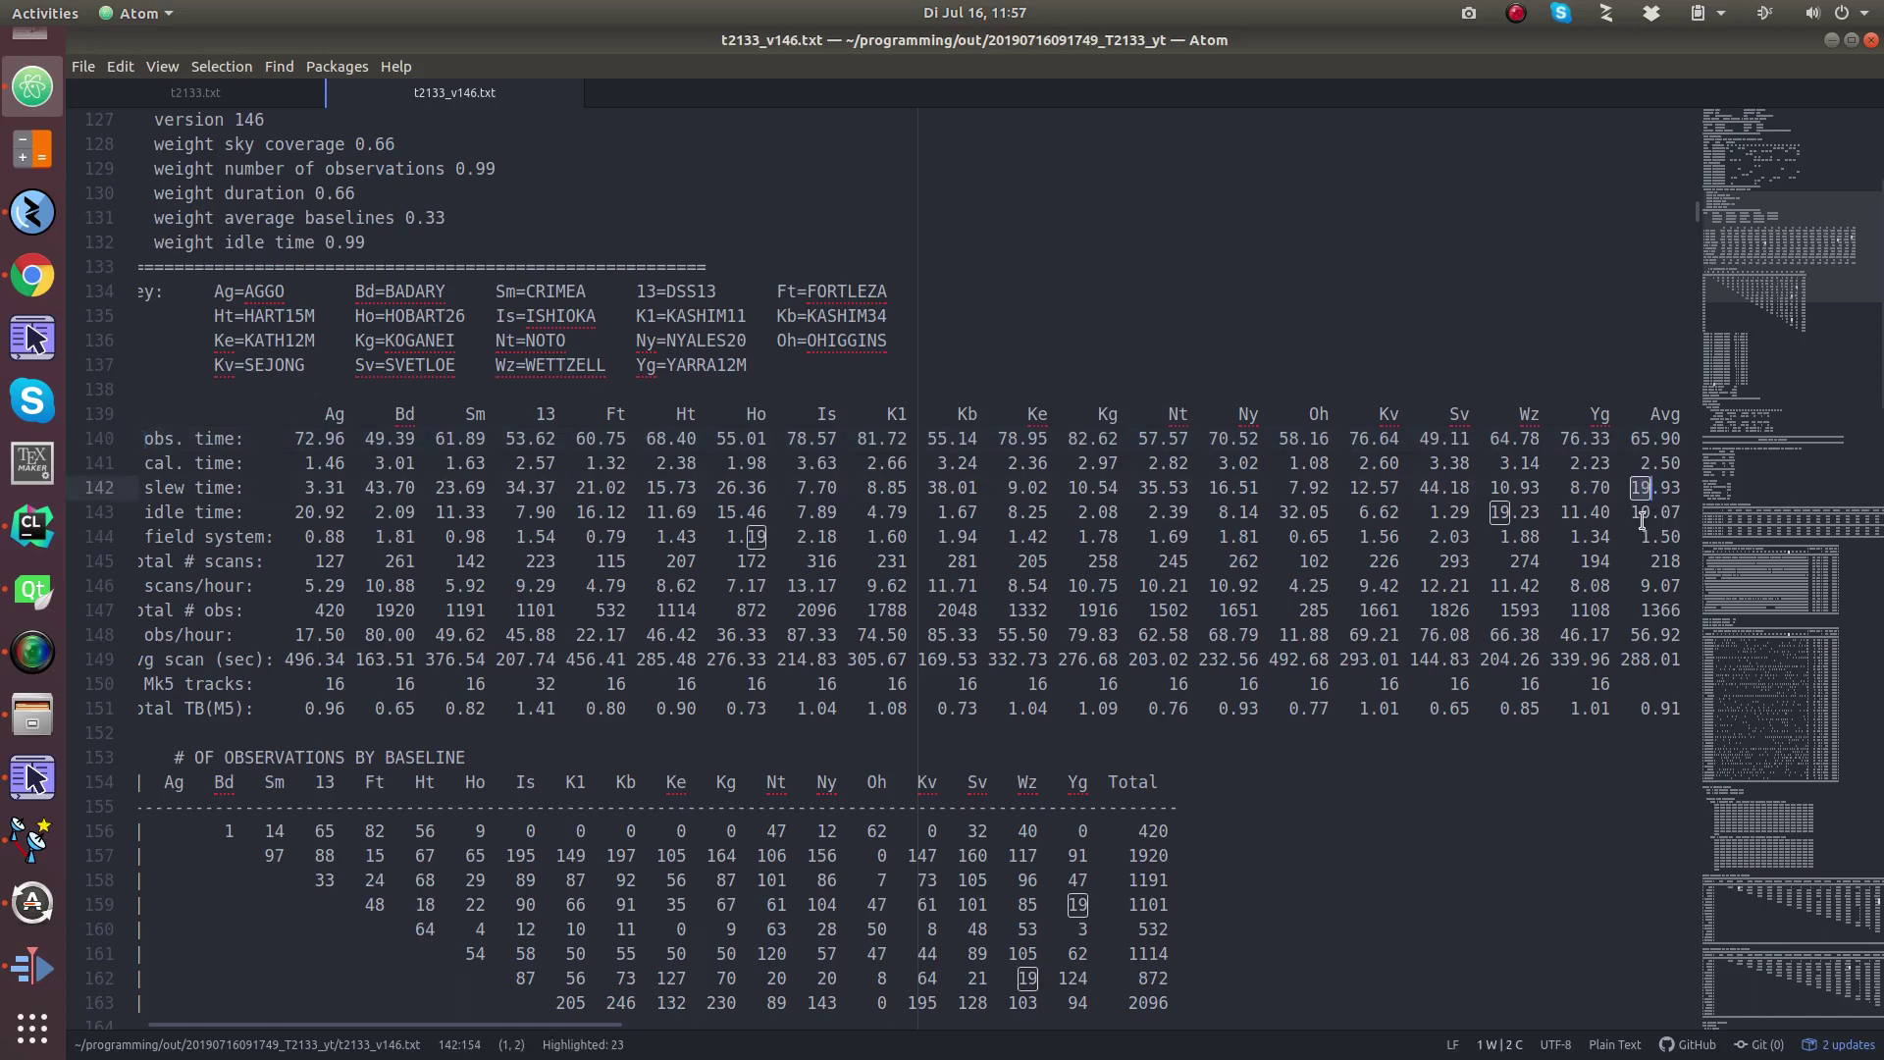
triple_click(1653, 511)
double_click(1652, 512)
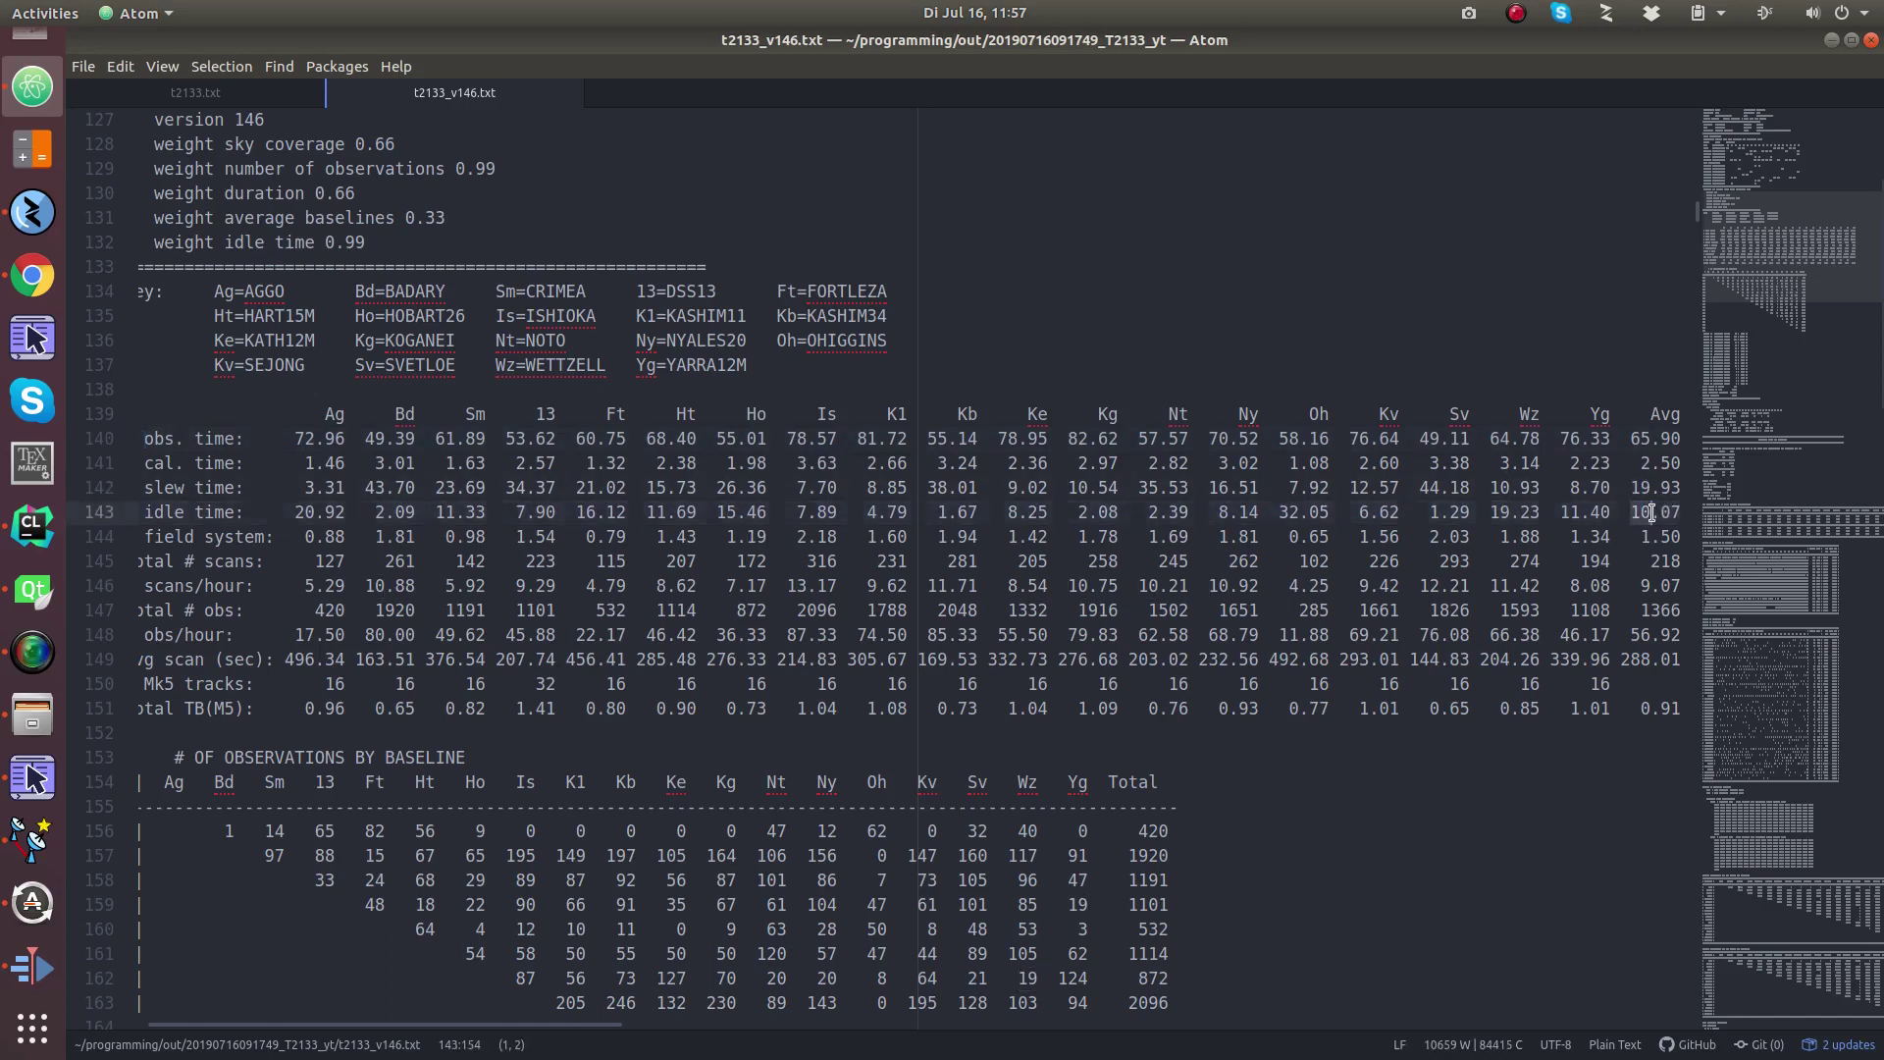
click(1679, 521)
drag(1609, 536, 236, 488)
click(236, 488)
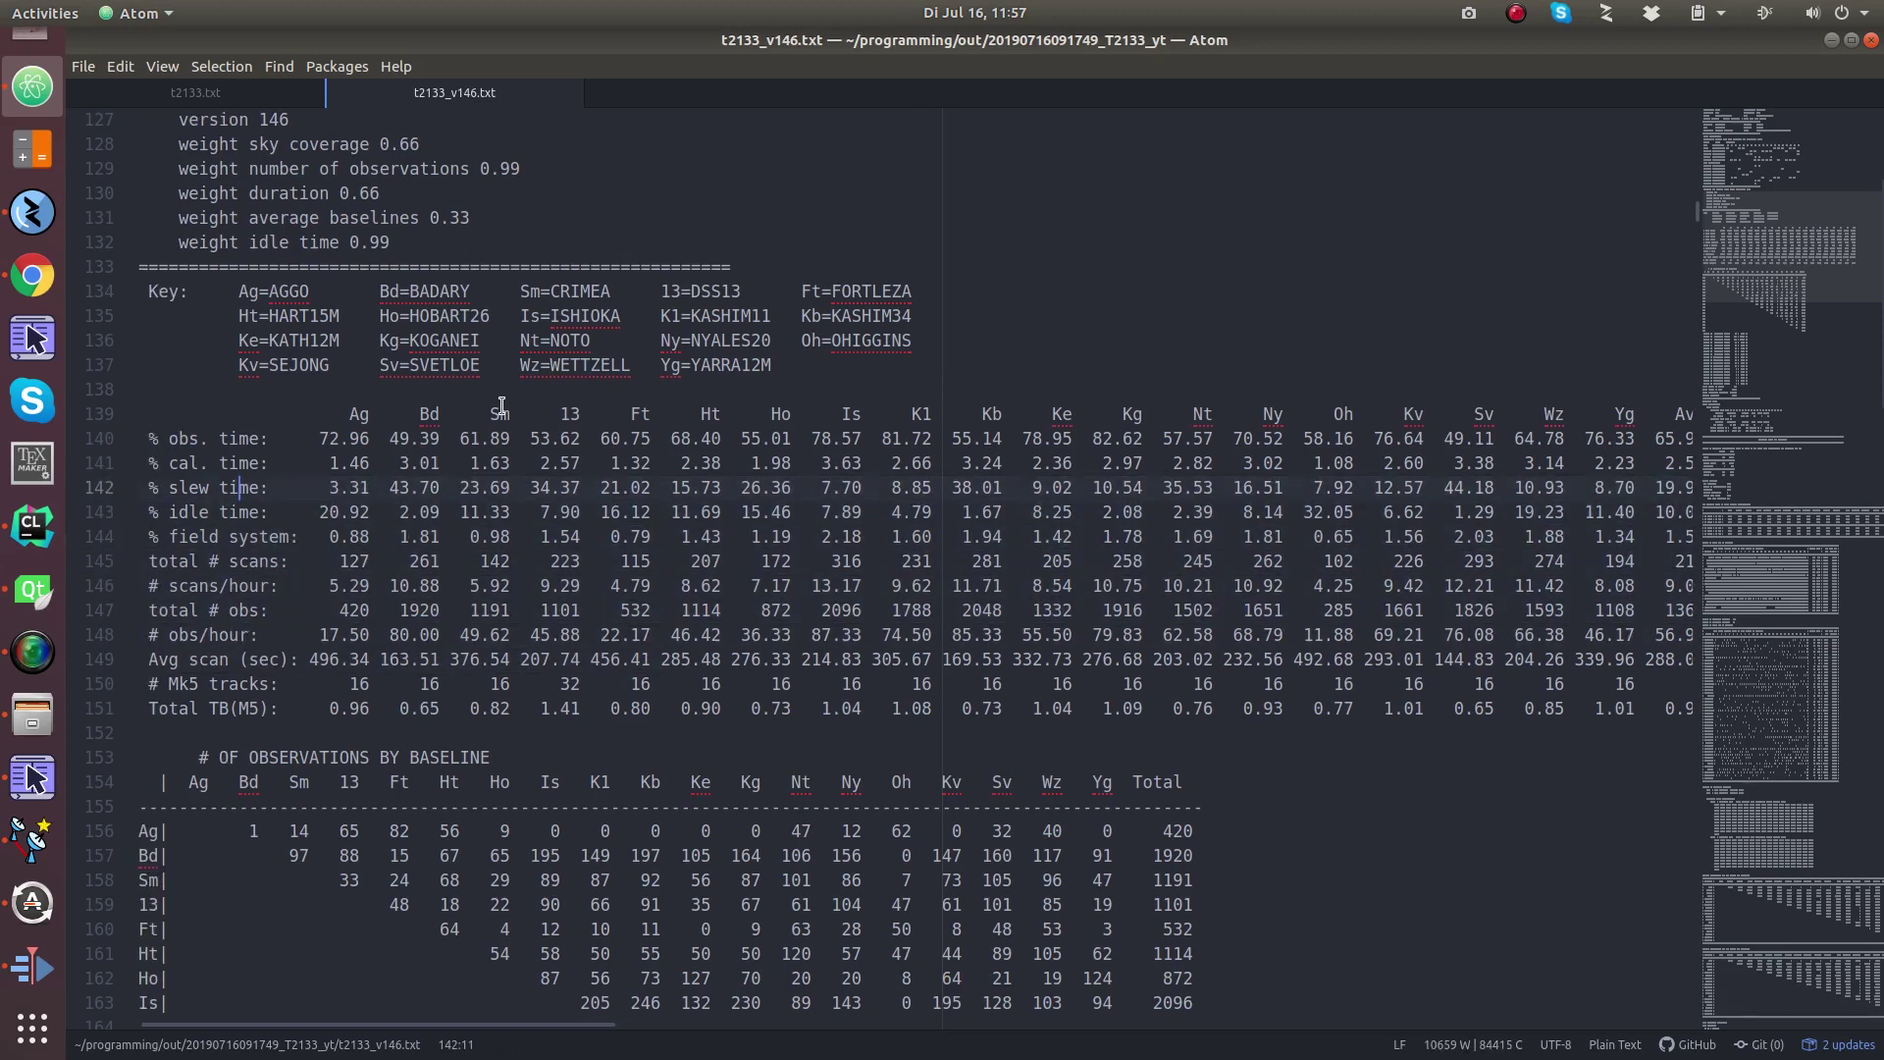
Review the multi scheduling weight factors listed for version 146 and the session notes above them.
scroll(501, 405, up, 1)
scroll(502, 405, up, 4)
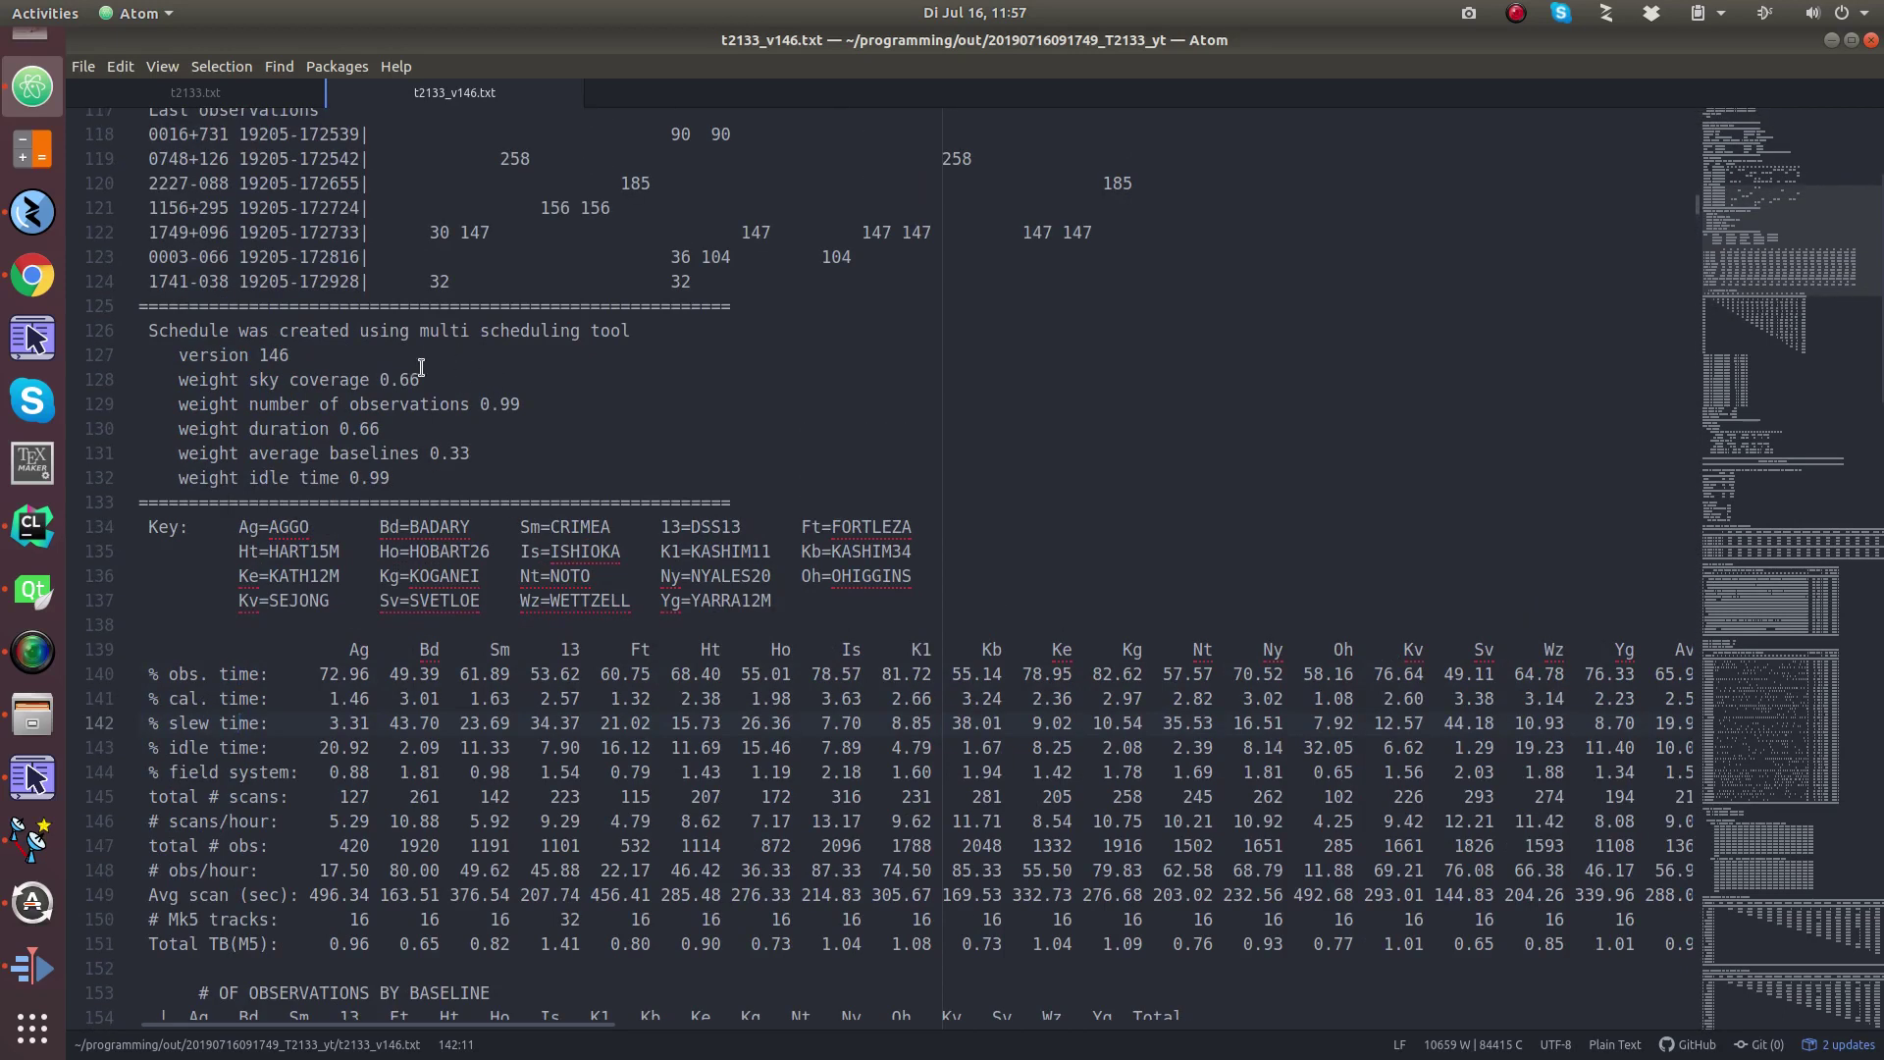
drag(408, 331, 701, 324)
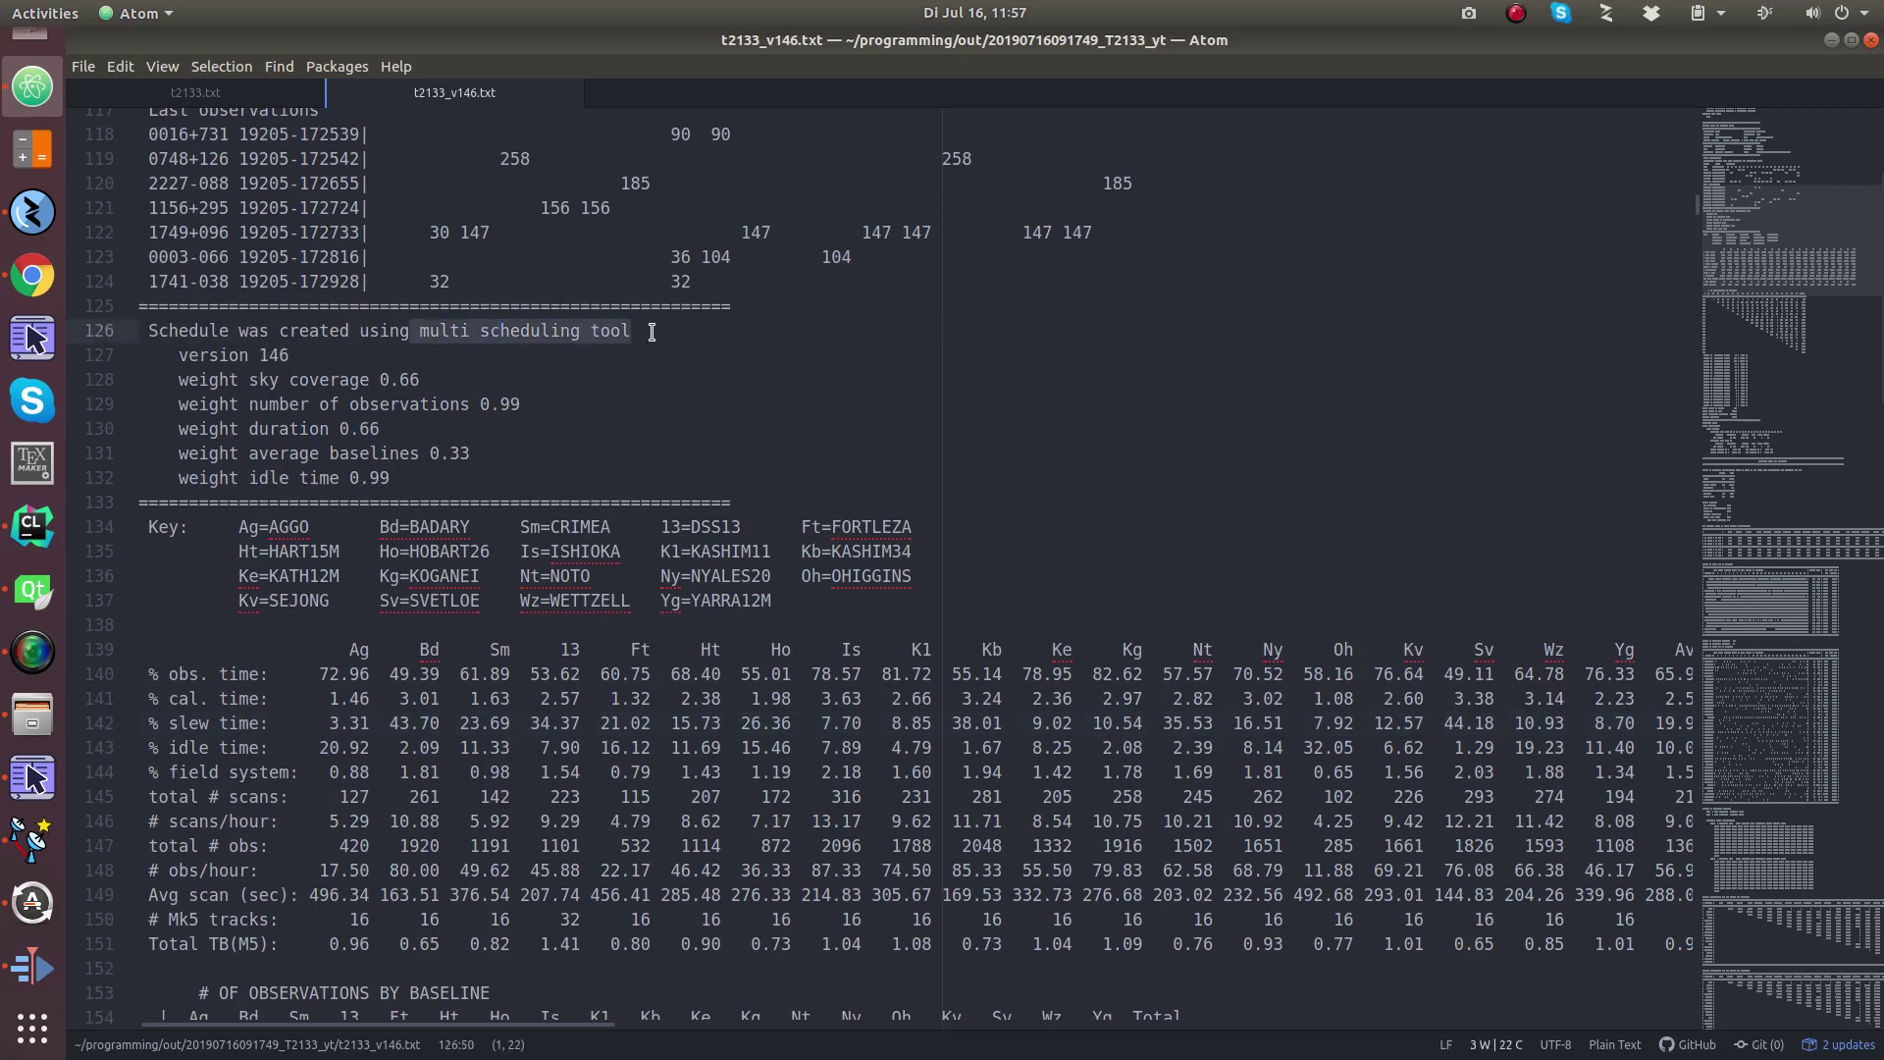
drag(381, 378, 426, 374)
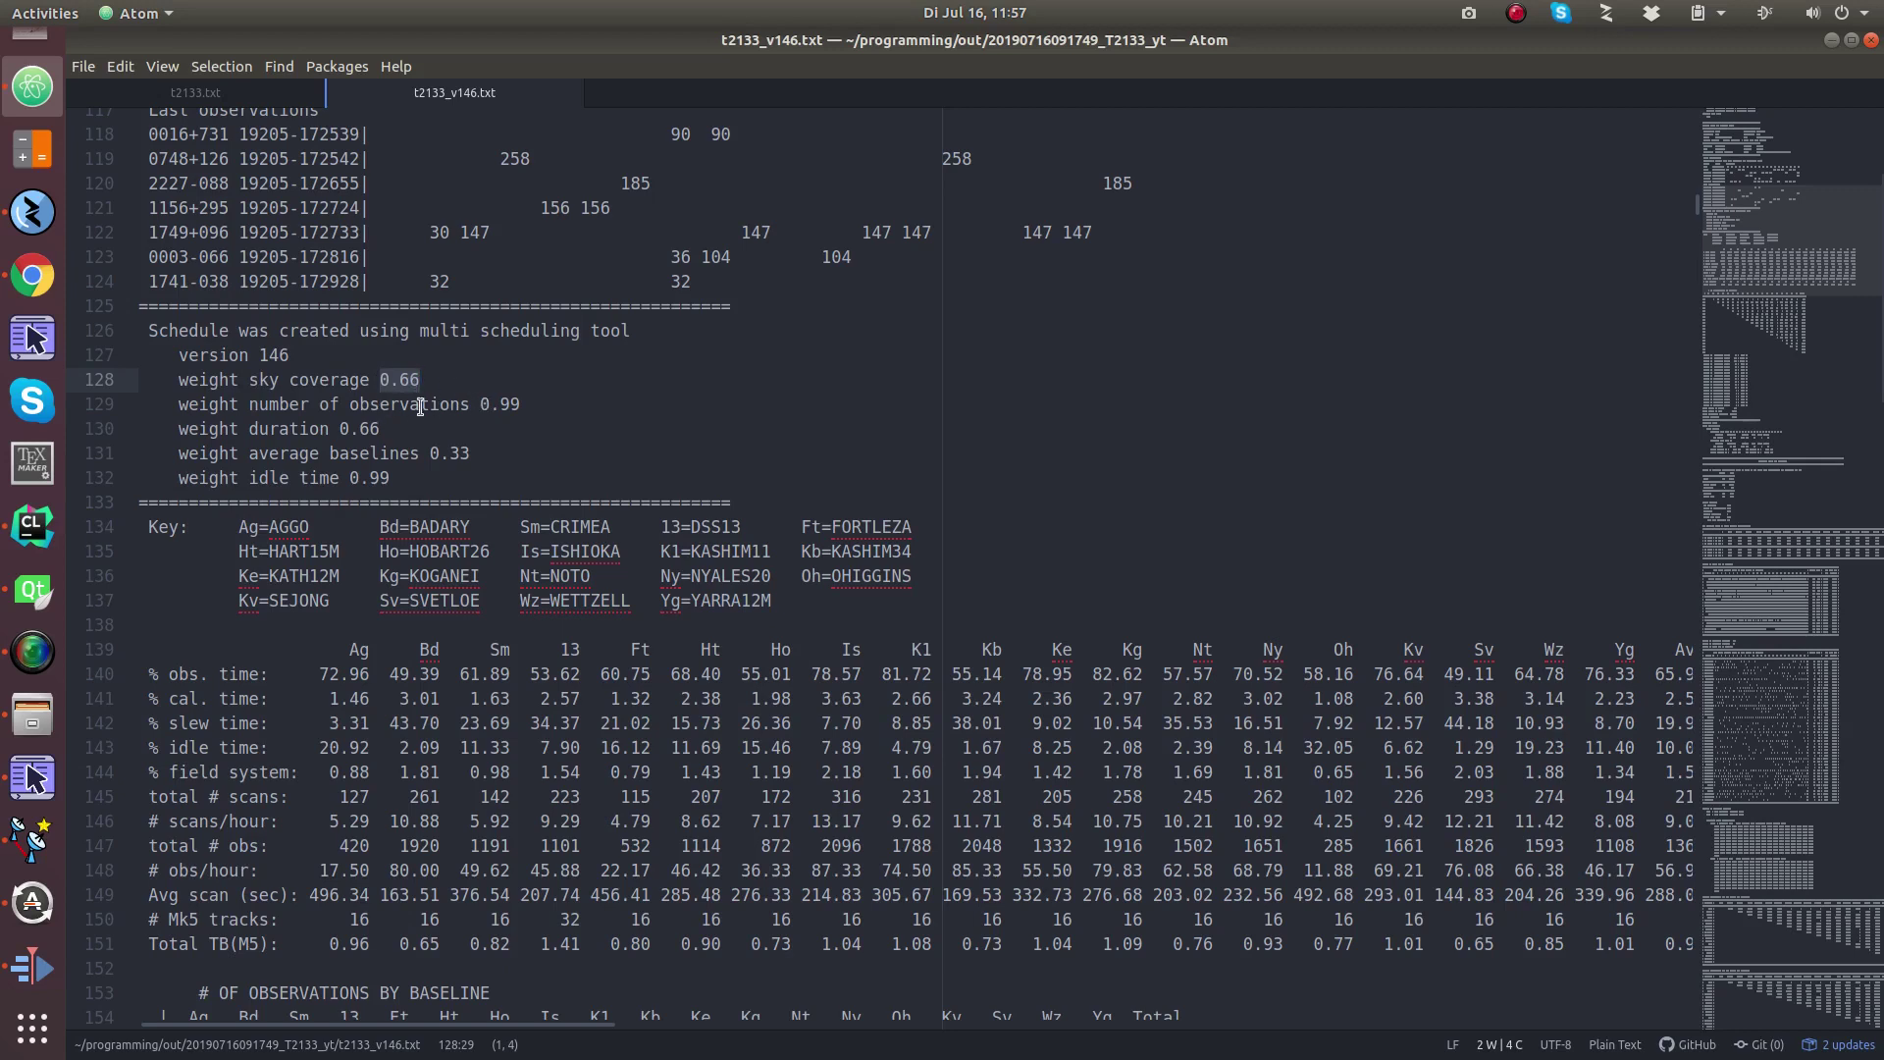
drag(528, 408, 480, 416)
drag(340, 429, 481, 449)
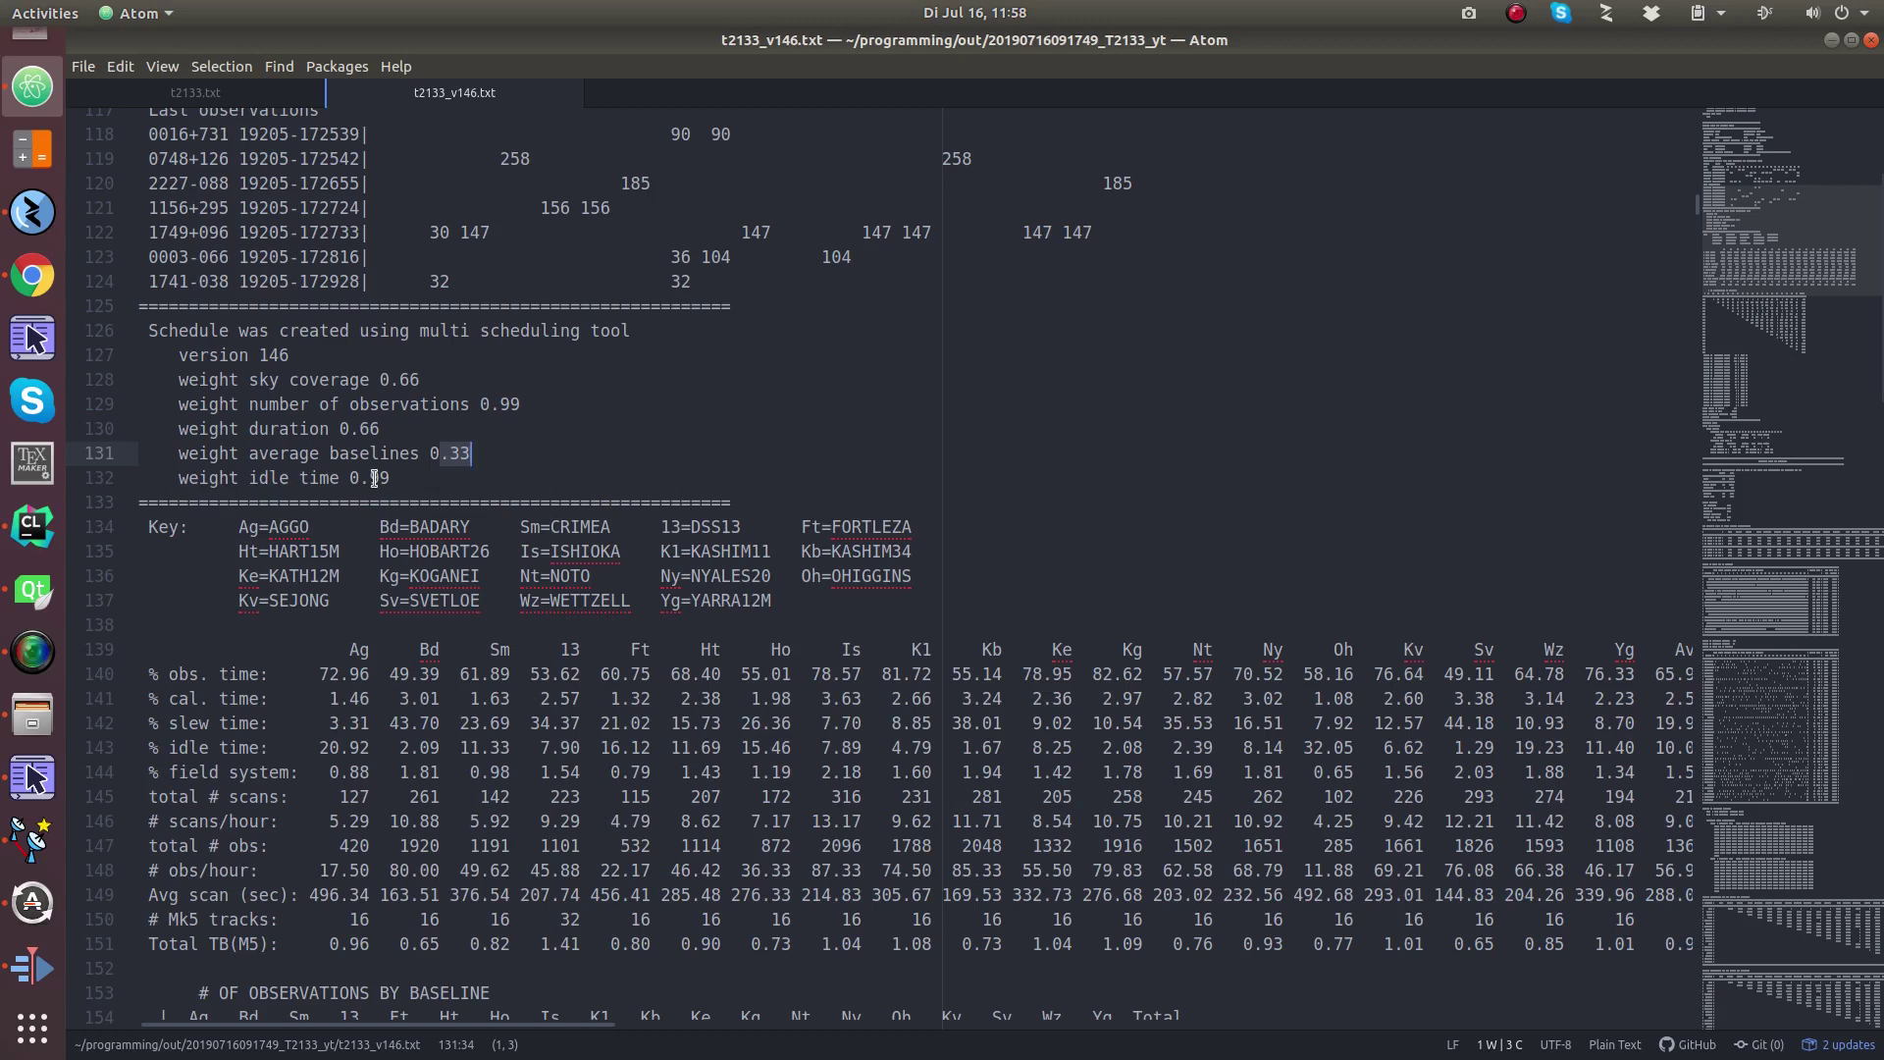
triple_click(267, 452)
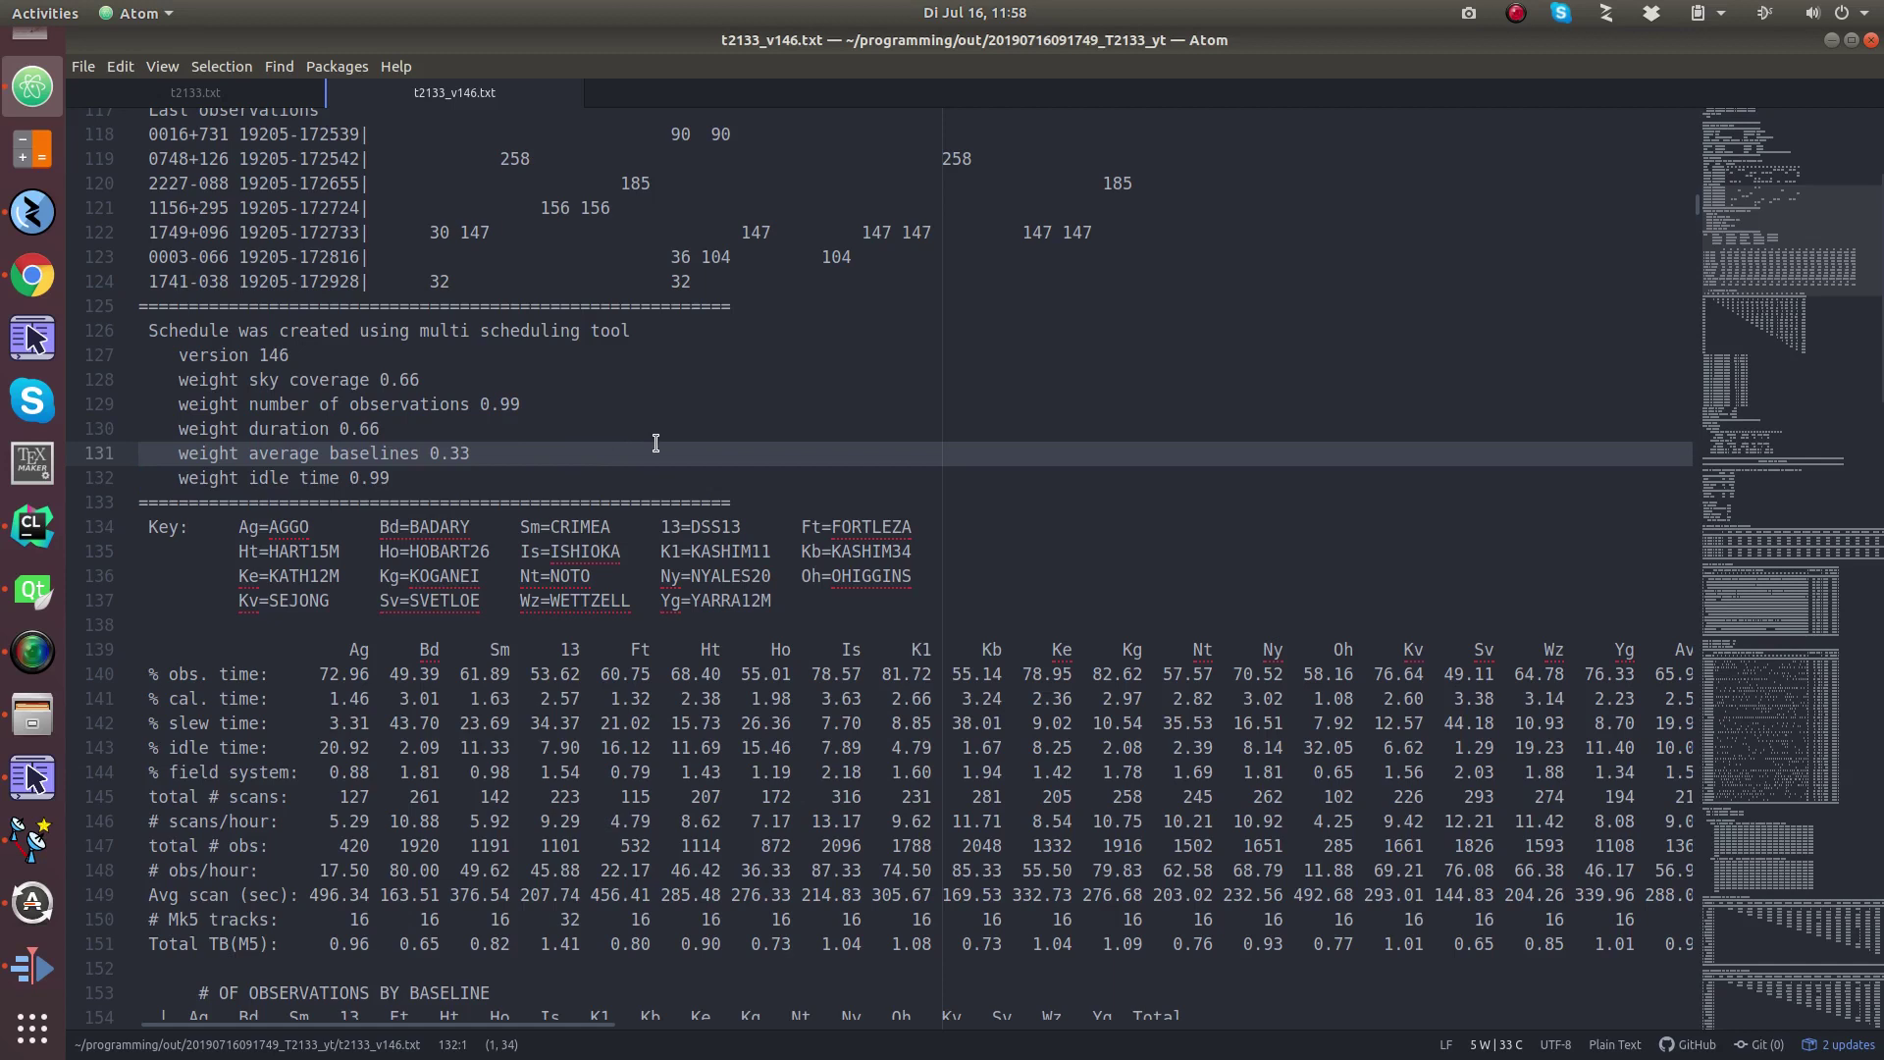
scroll(586, 443, up, 5)
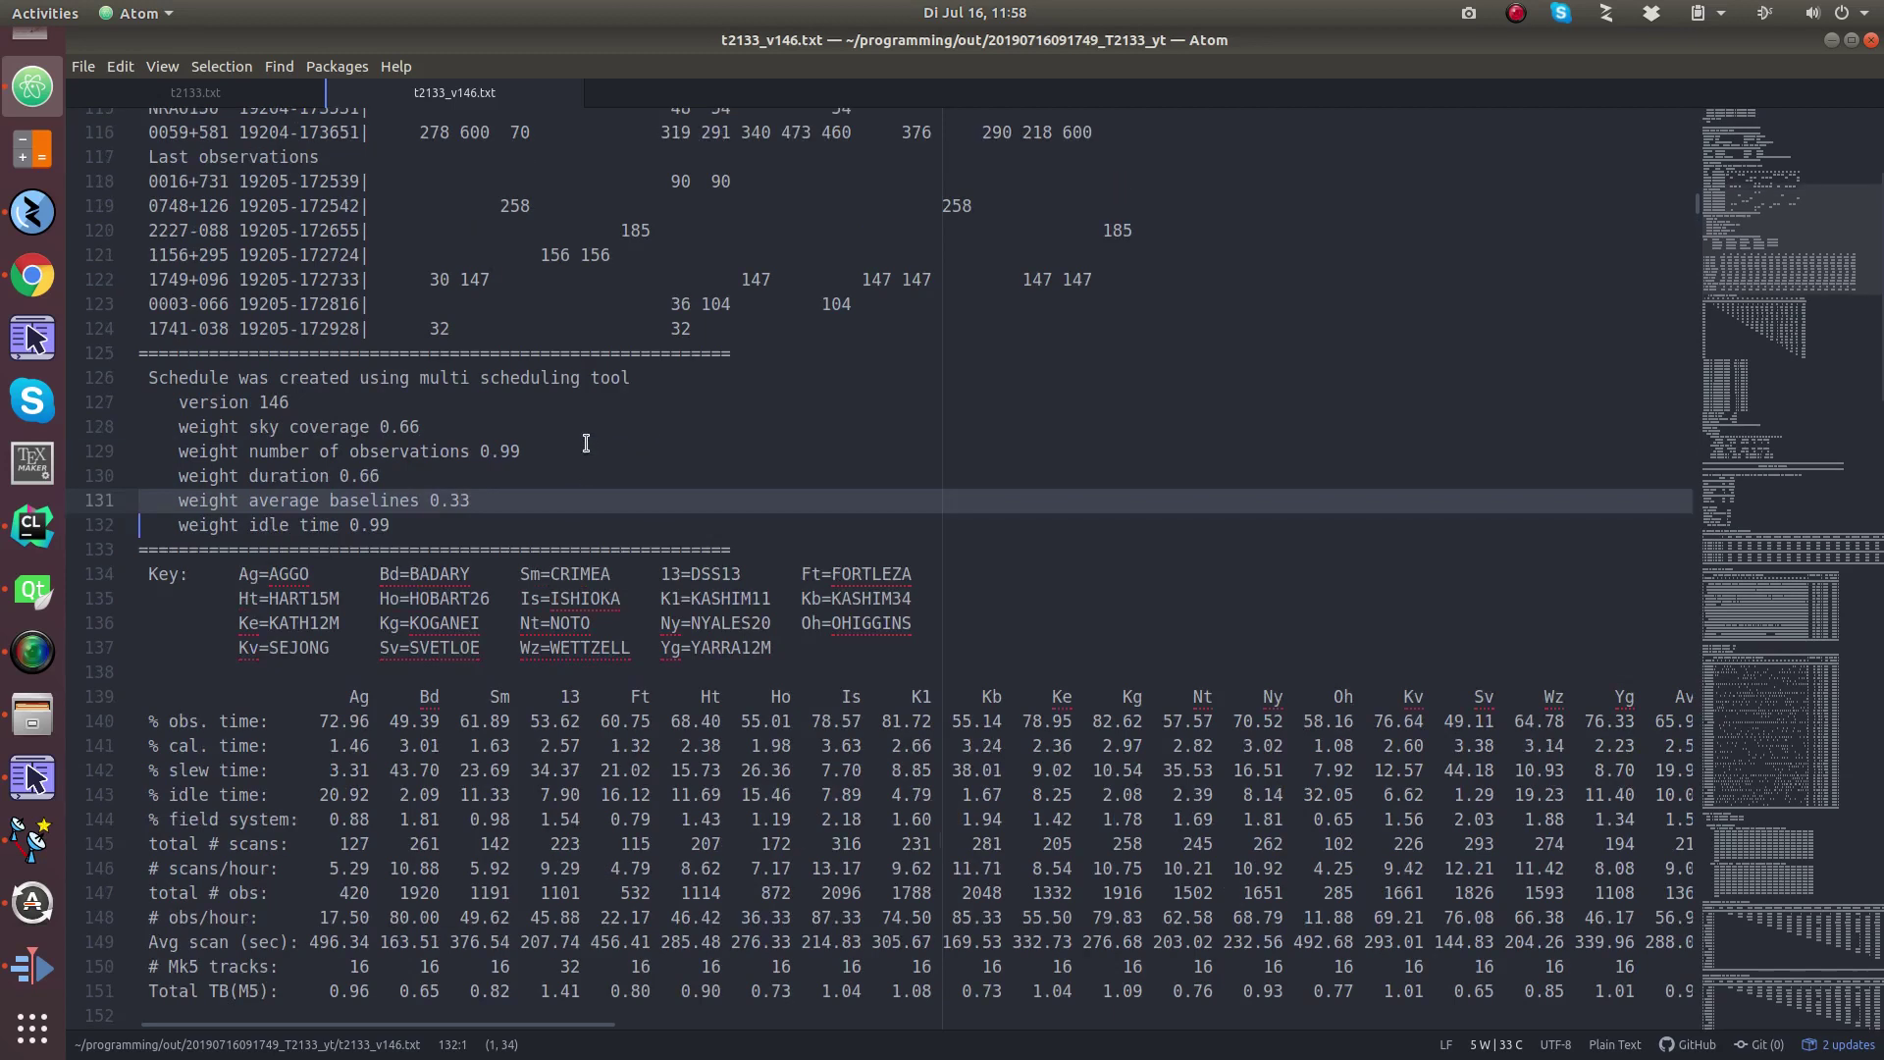
scroll(586, 442, up, 3)
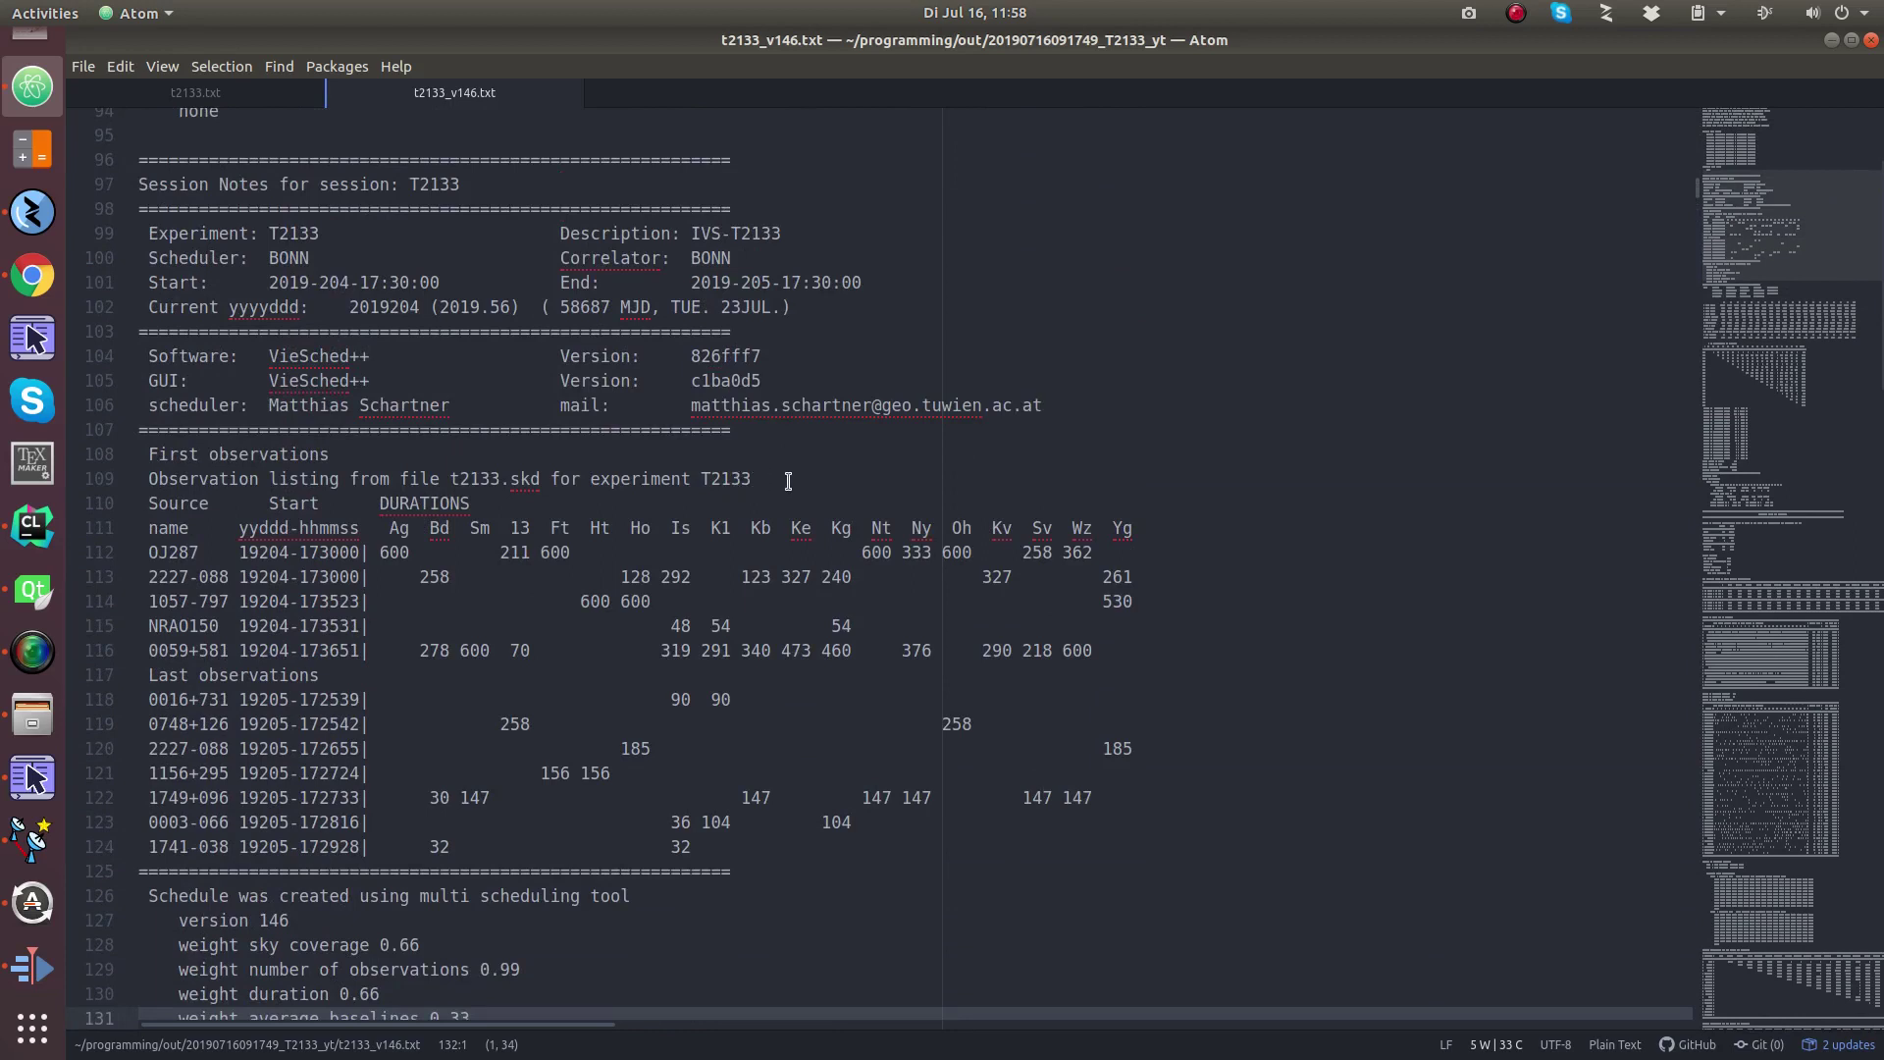
Switch to VieSched++ and set the average 3d coordinates weight to 0.00 in the version comparison.
scroll(805, 476, down, 4)
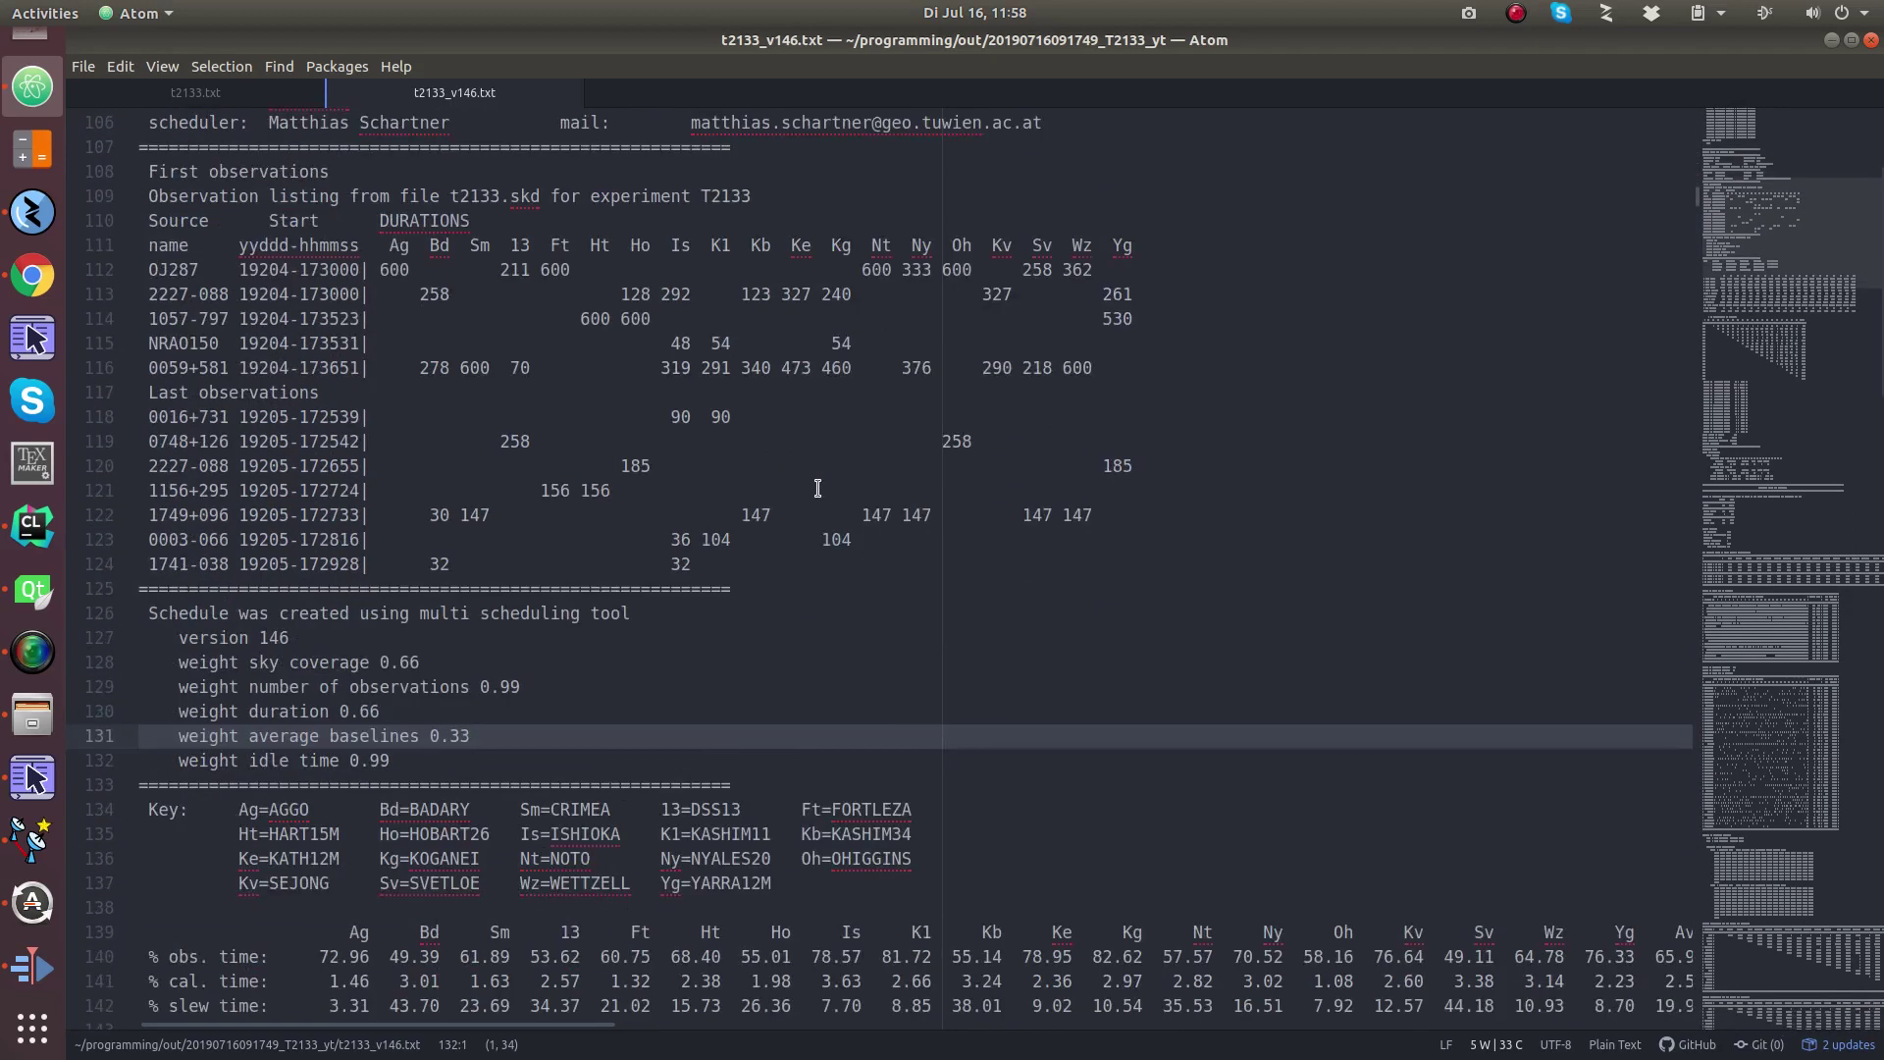
click(27, 856)
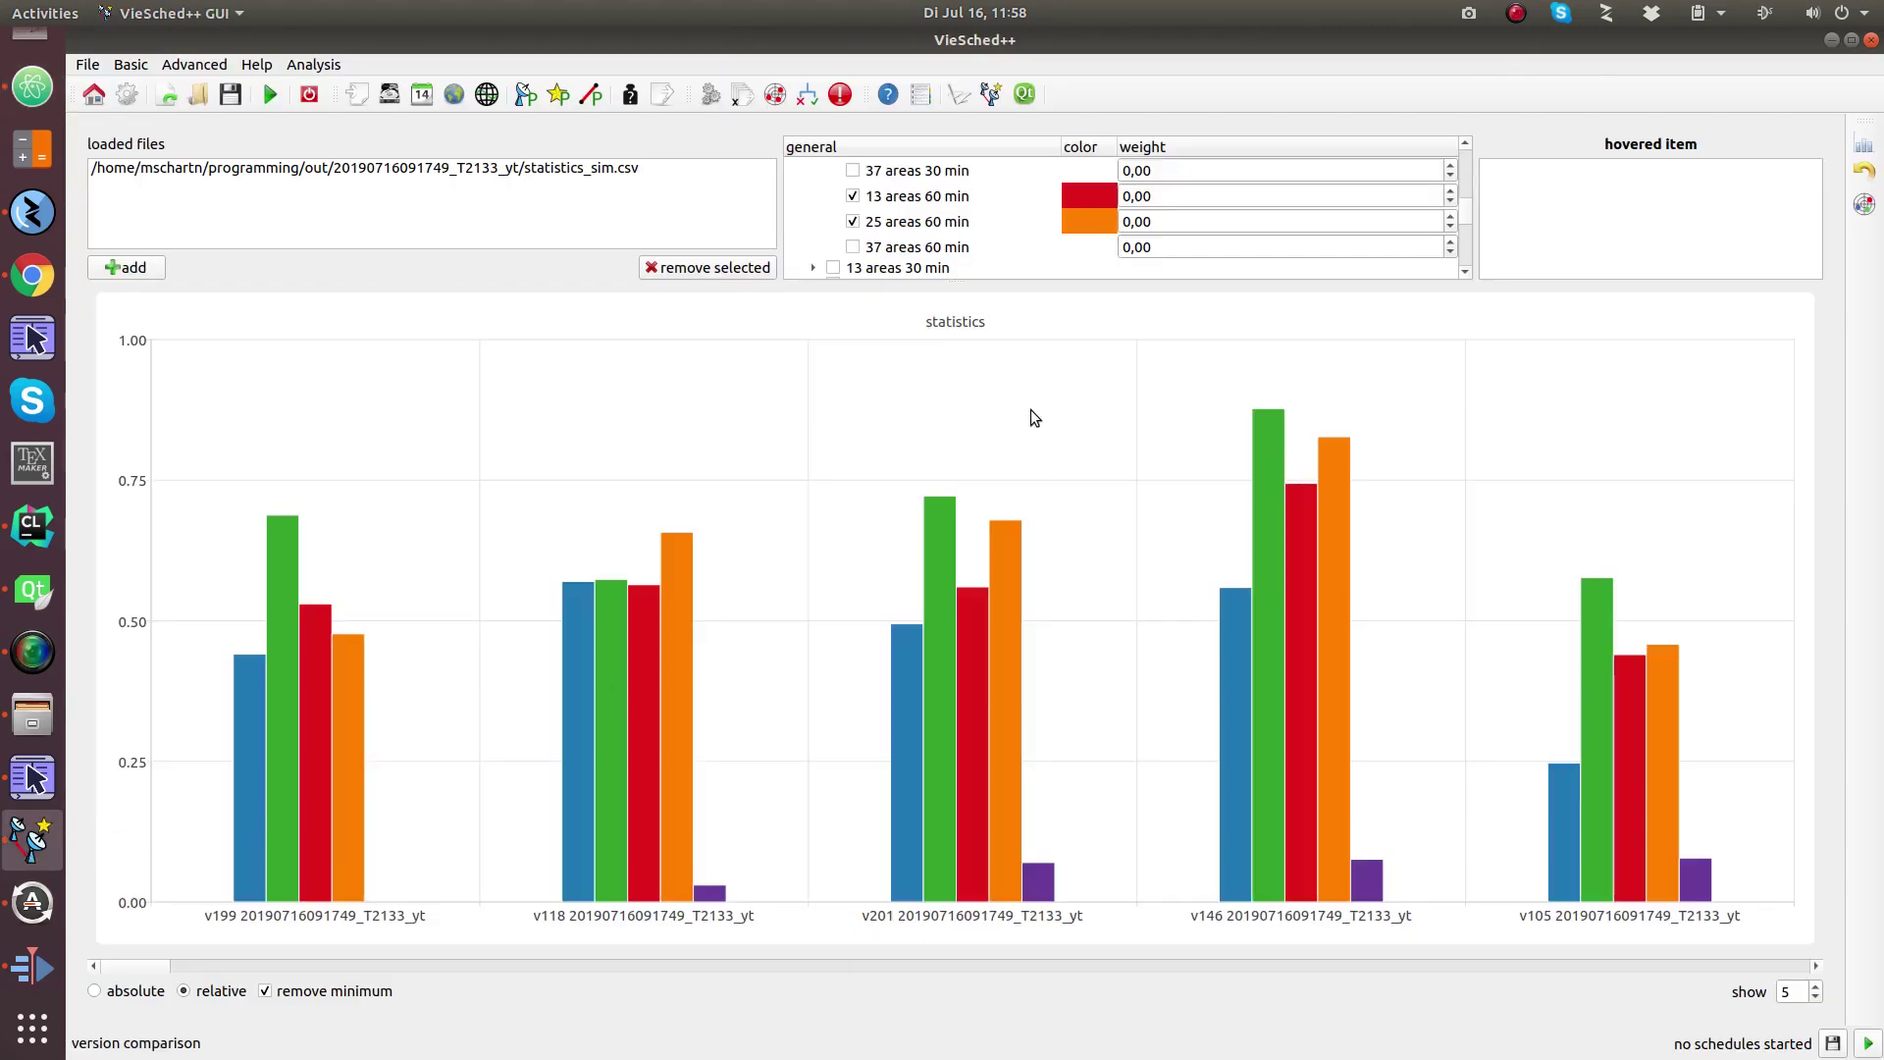
scroll(1052, 242, down, 1)
scroll(1051, 243, down, 3)
click(1051, 246)
scroll(1138, 246, down, 2)
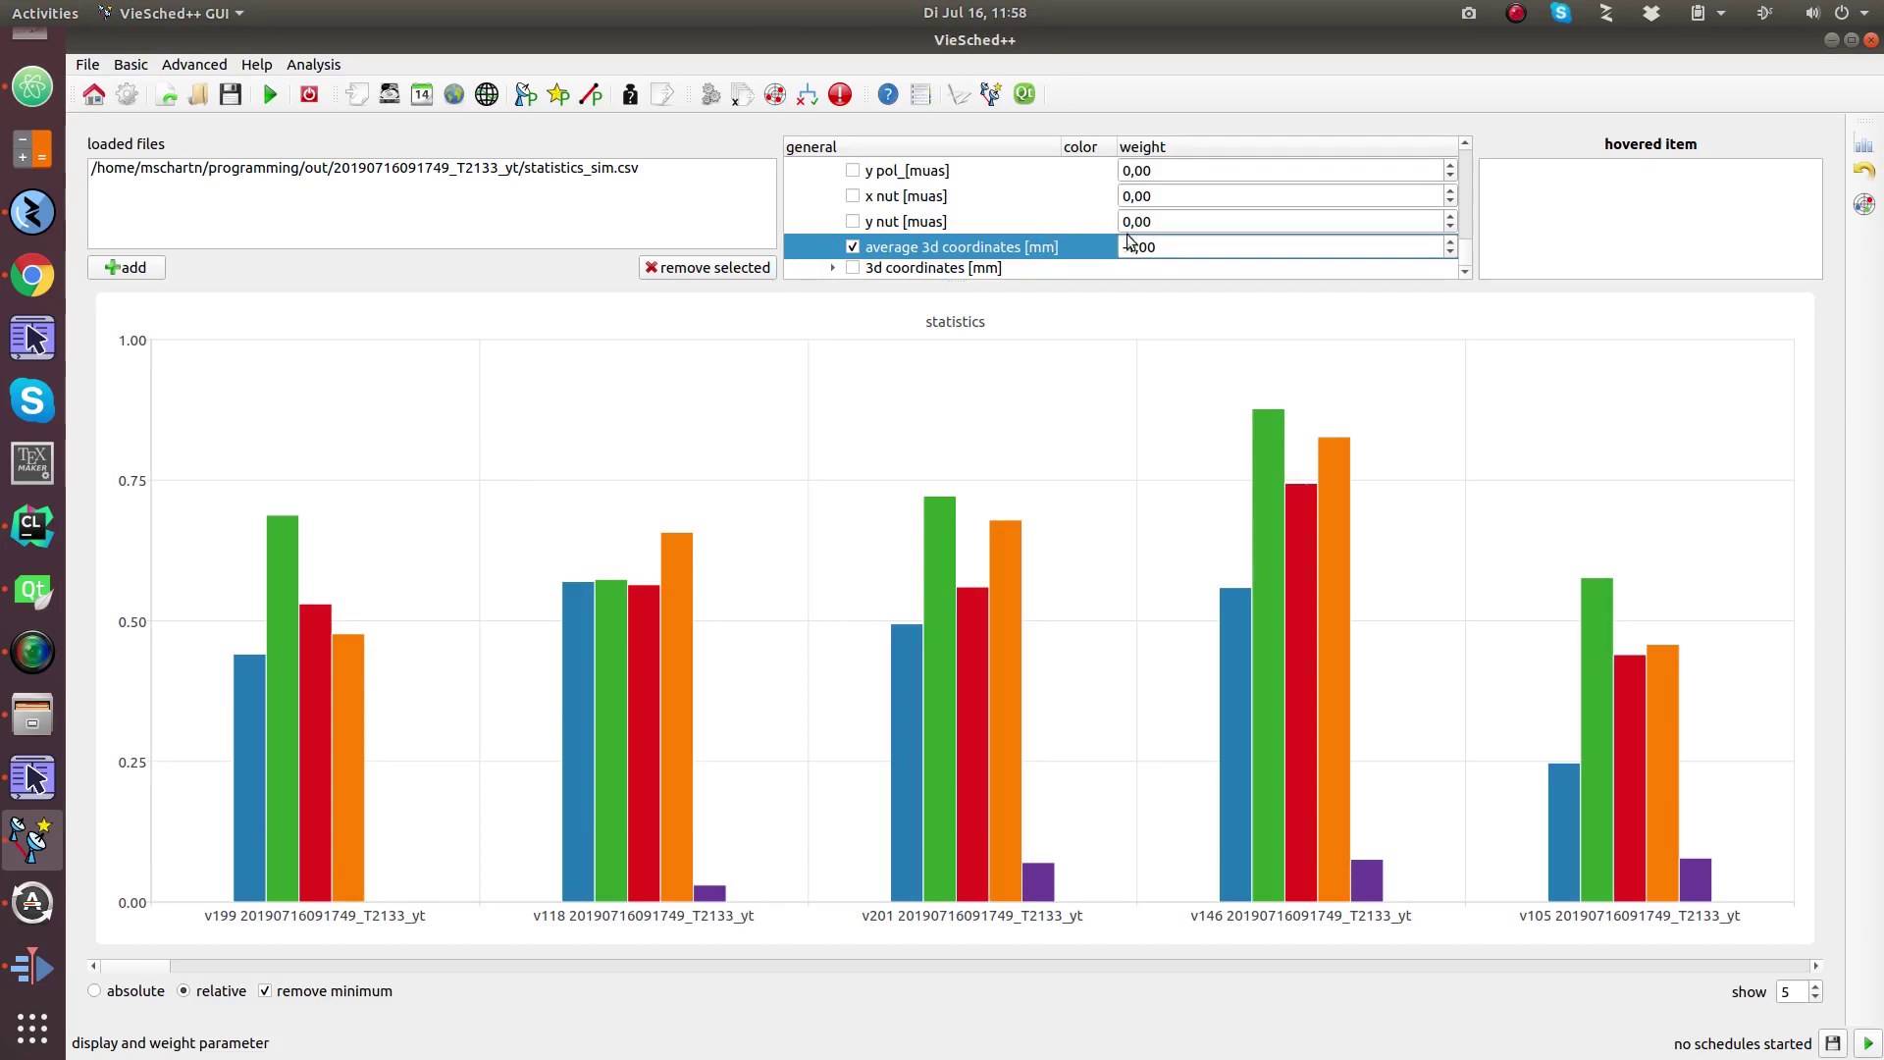
scroll(1154, 241, up, 1)
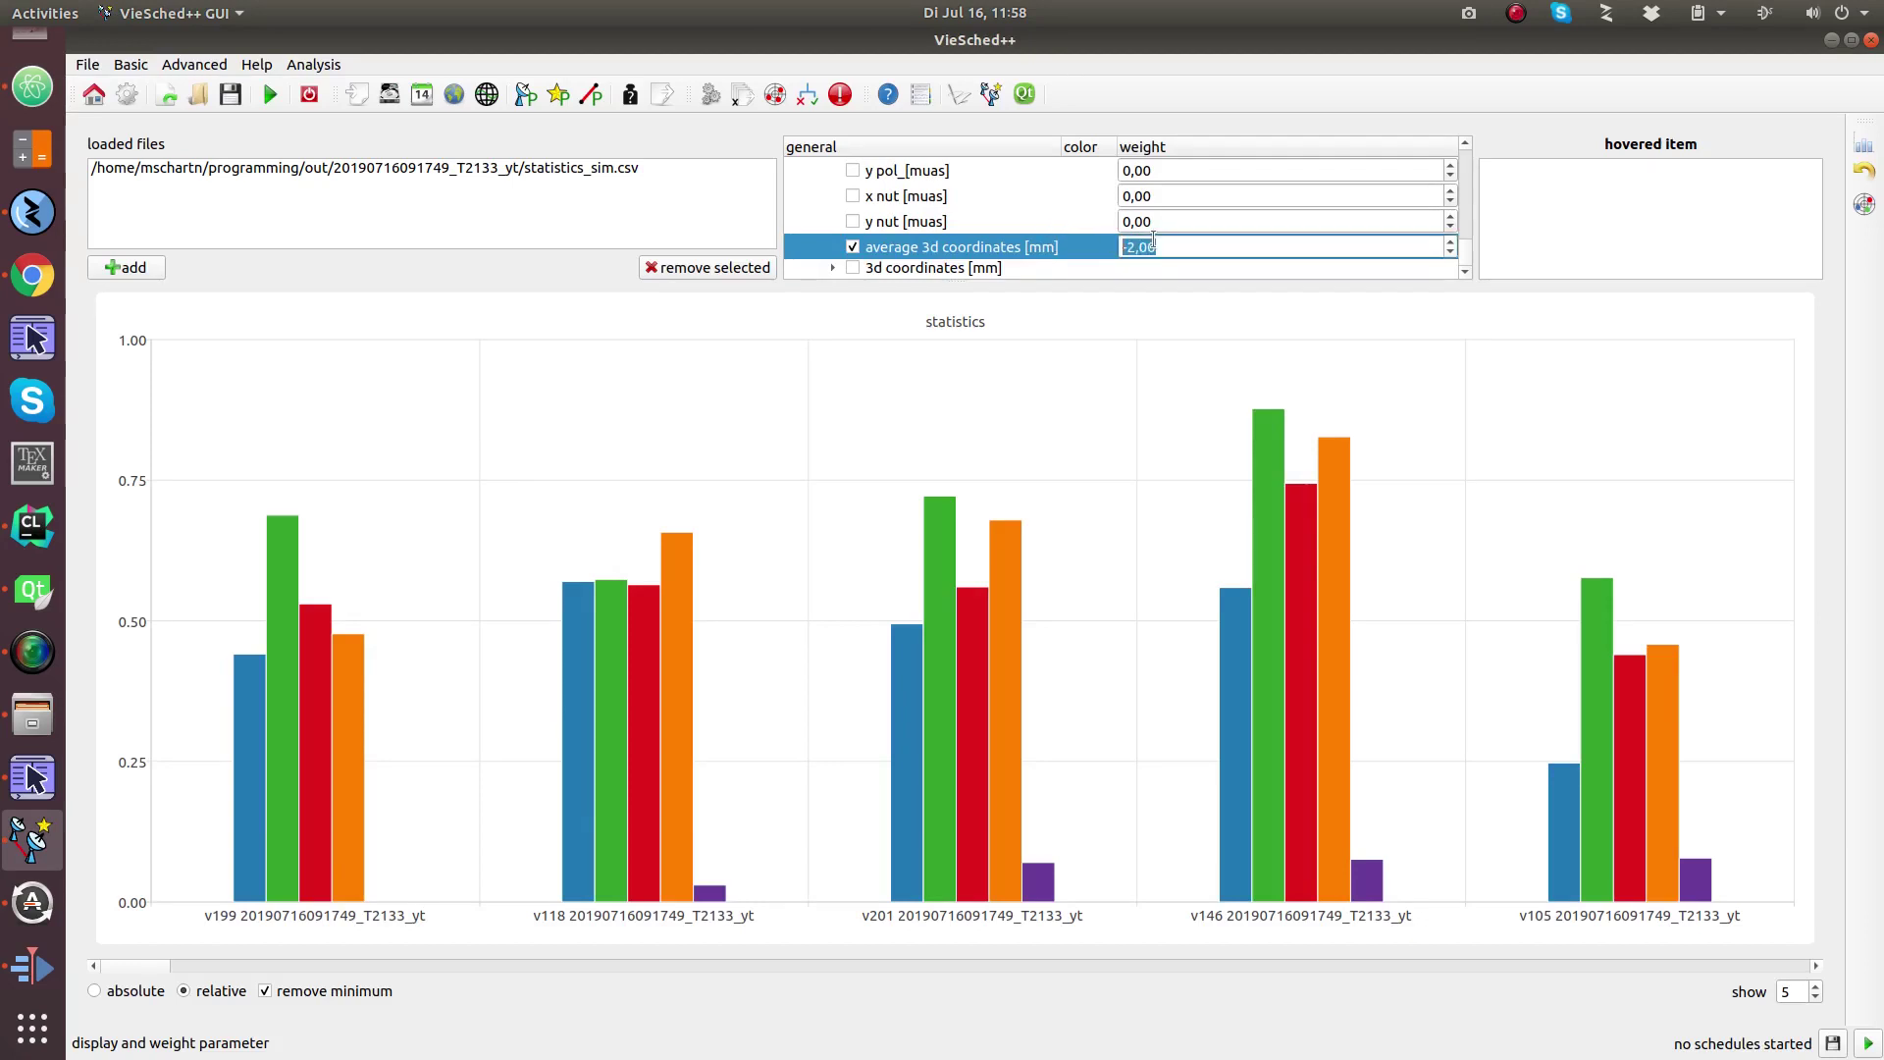
scroll(1063, 238, up, 5)
Rank the versions by number of observations with a weight of 1.00 and compare the bars of the leading versions.
scroll(1064, 239, down, 5)
scroll(1089, 255, down, 1)
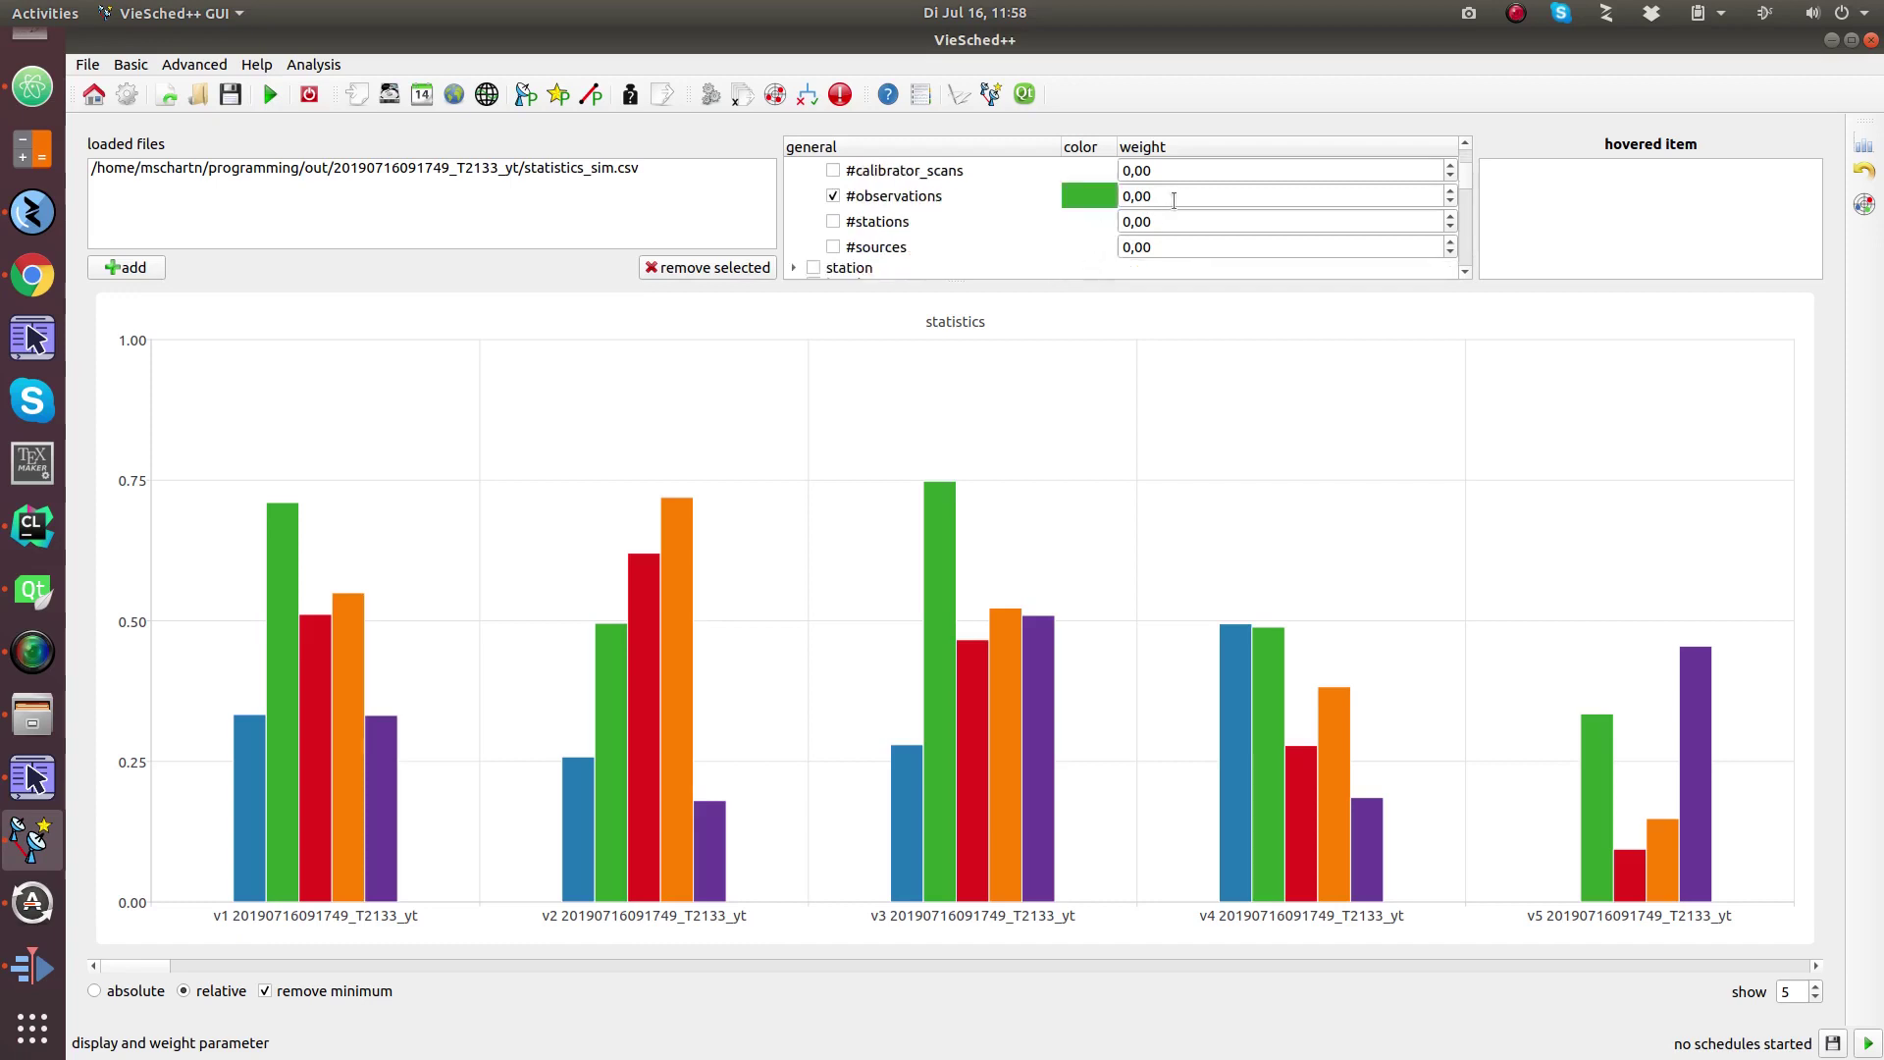
scroll(1141, 201, up, 1)
mouse_move(617, 381)
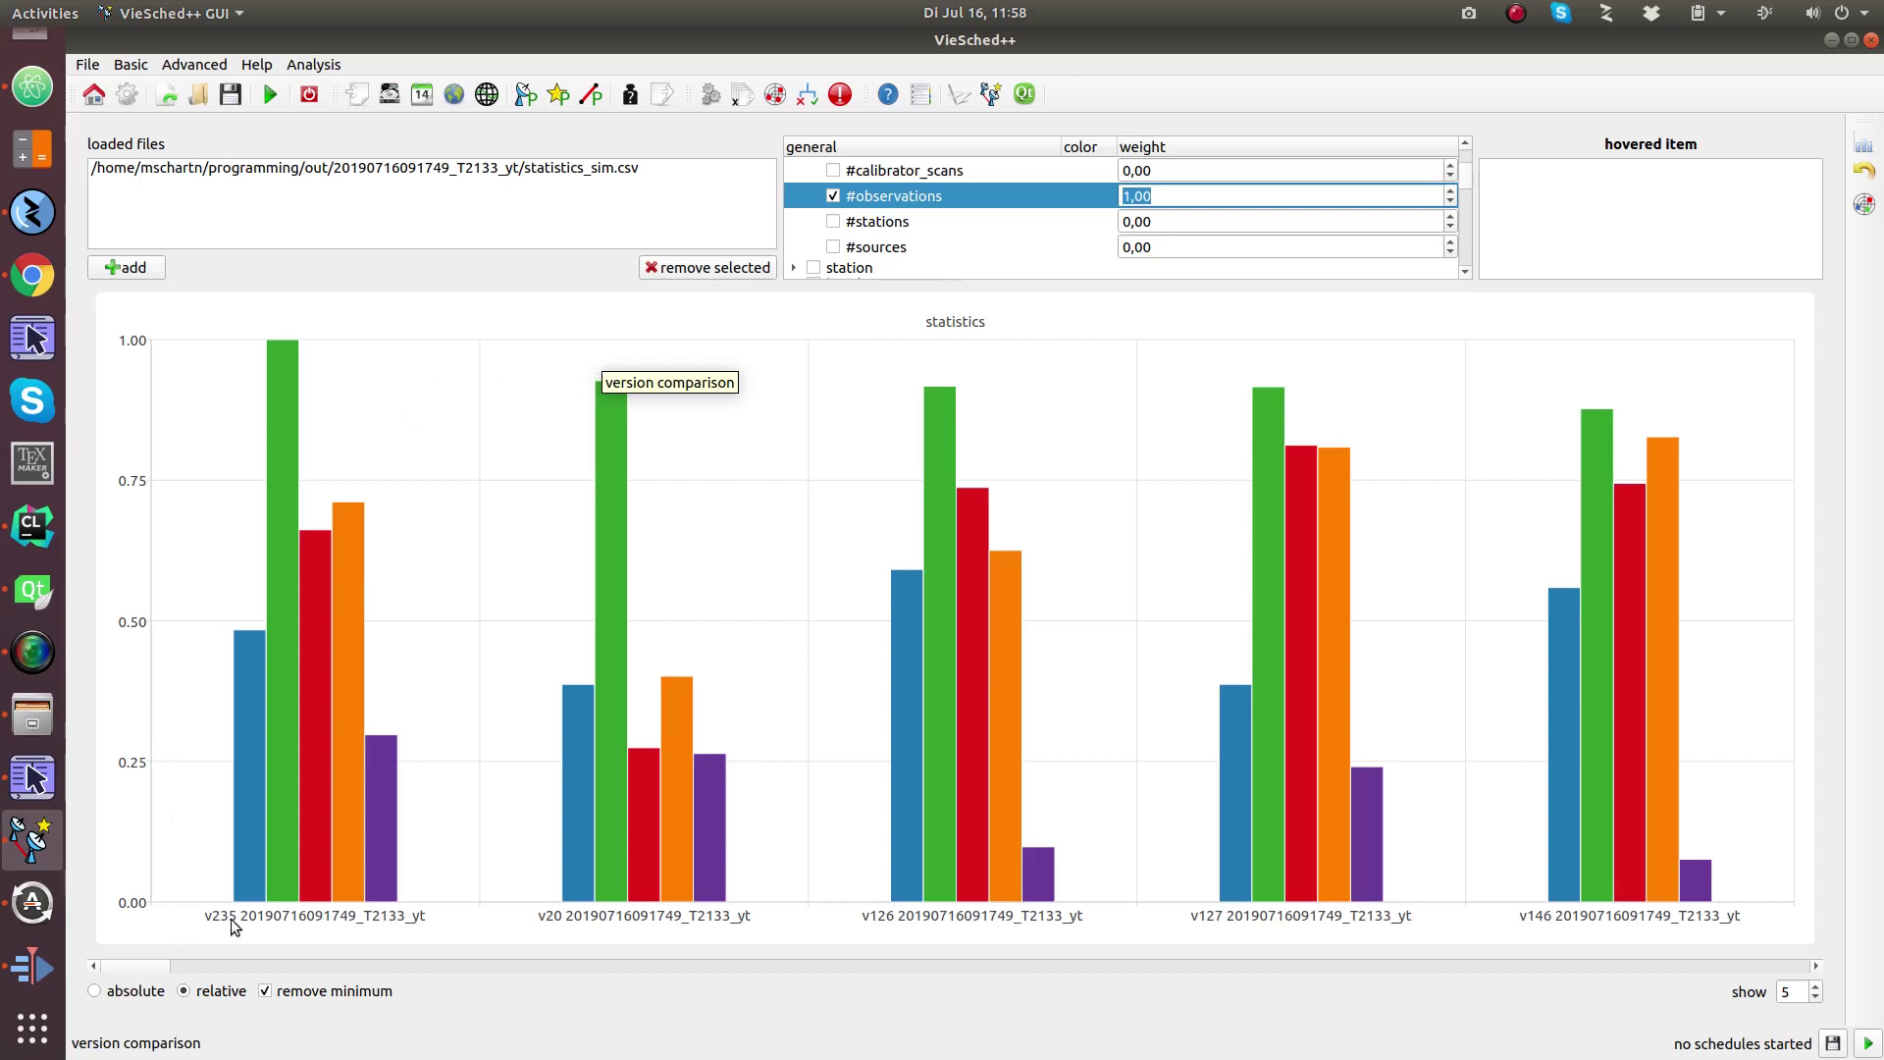
mouse_move(285, 373)
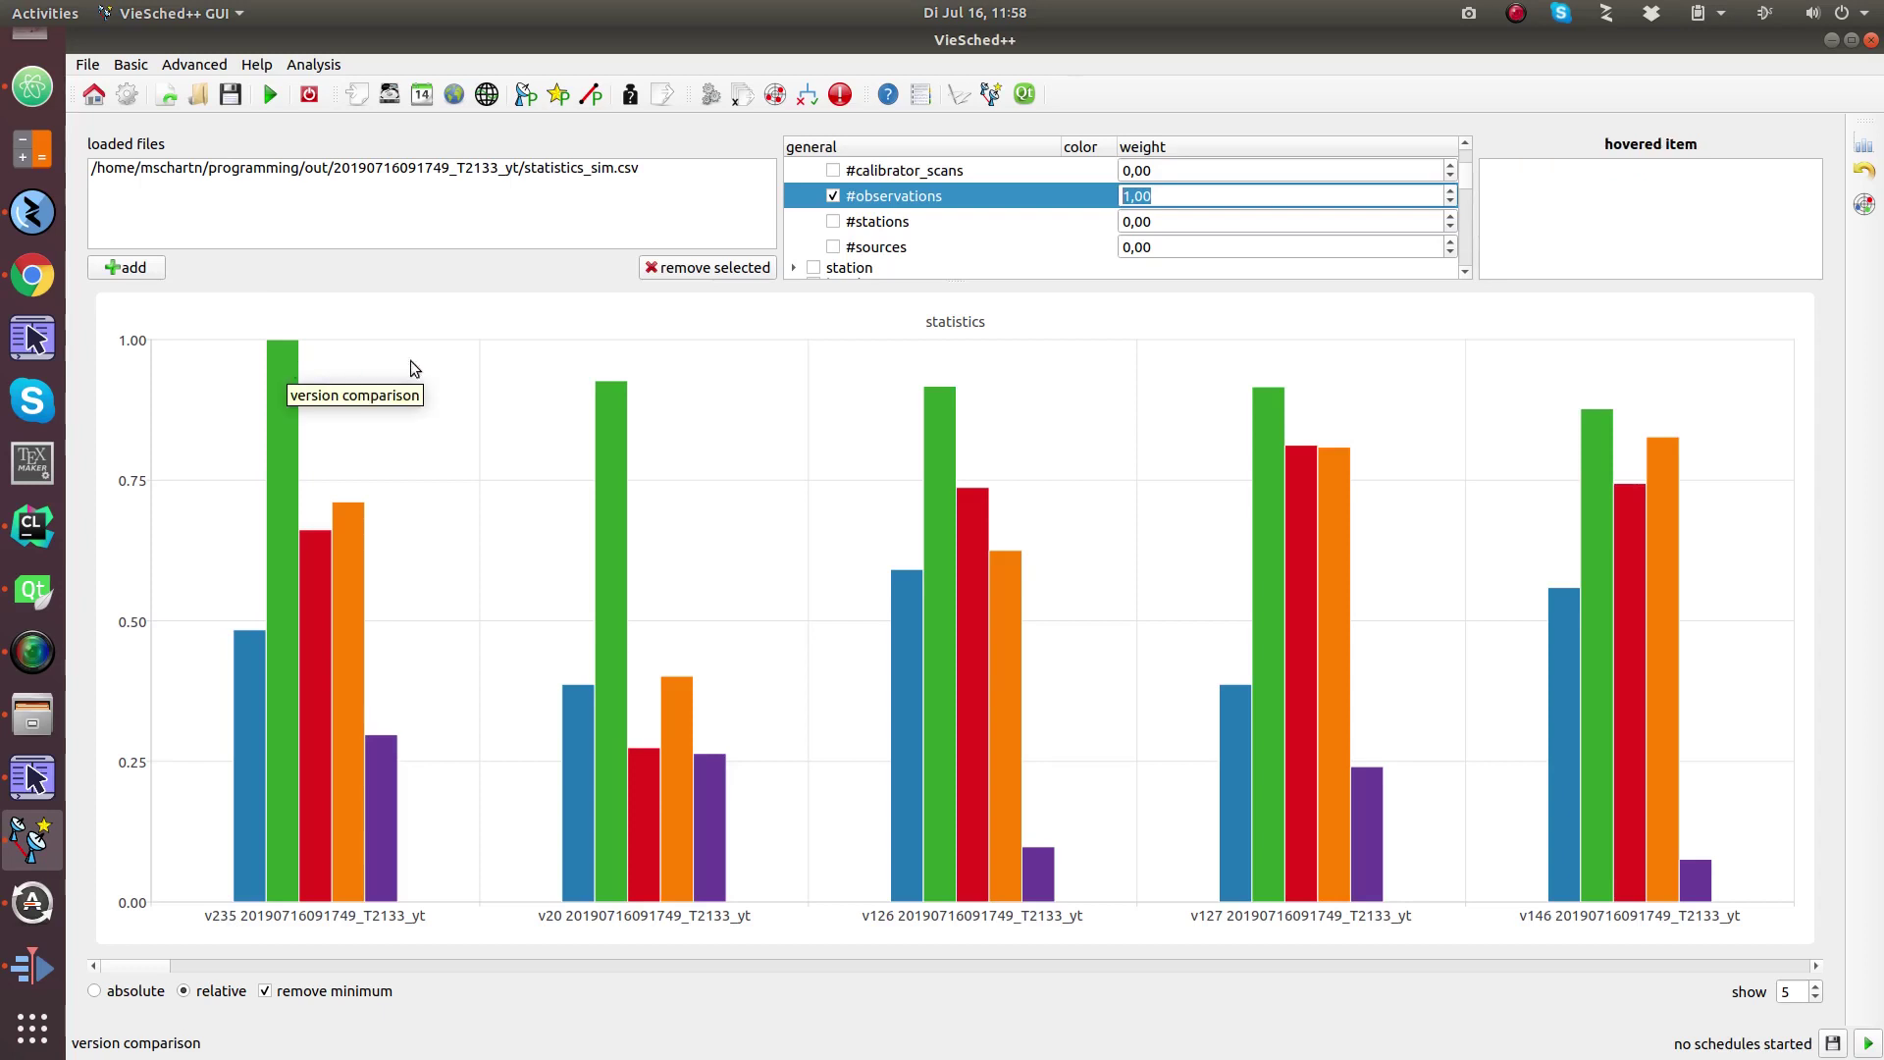
mouse_move(388, 750)
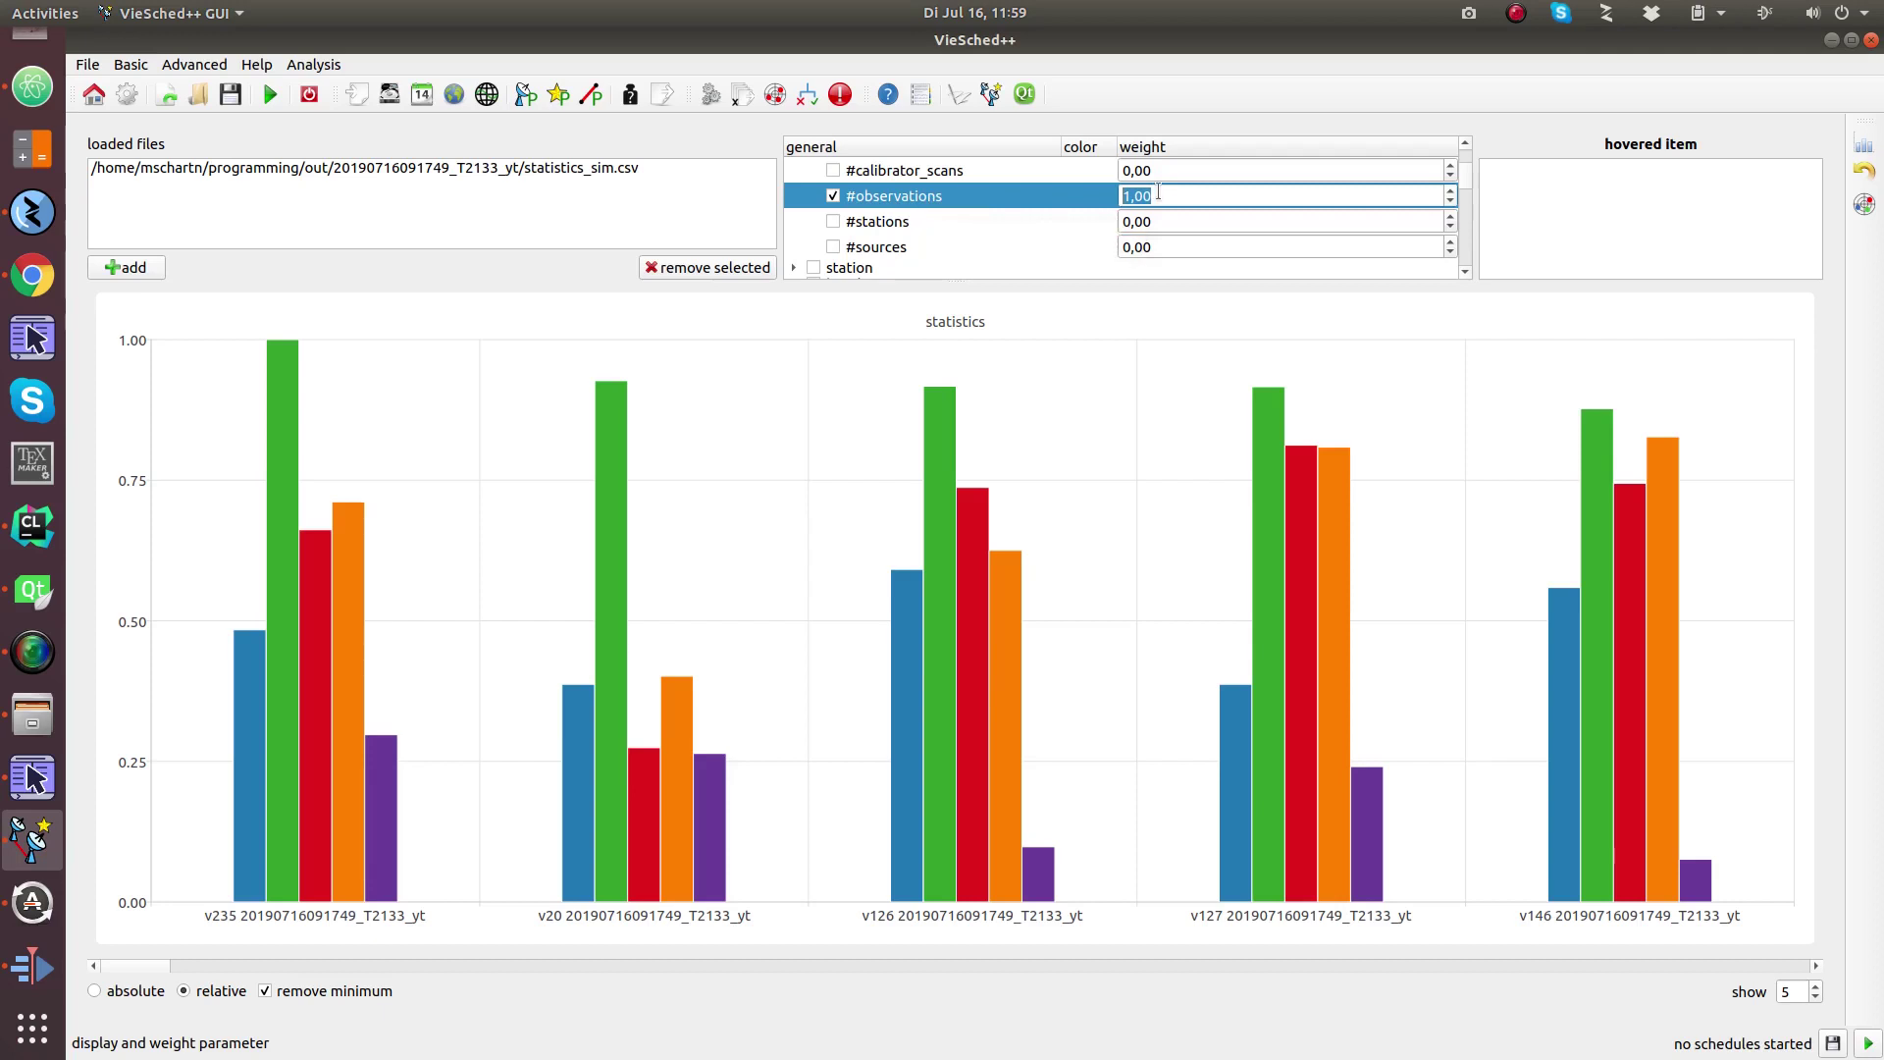
Reset the #observations weight to 0.00, then rank and compare the versions by average sky coverage for 25 areas 60 min, weighted 1.00.
scroll(1158, 192, down, 1)
scroll(1025, 226, down, 5)
scroll(1028, 225, up, 1)
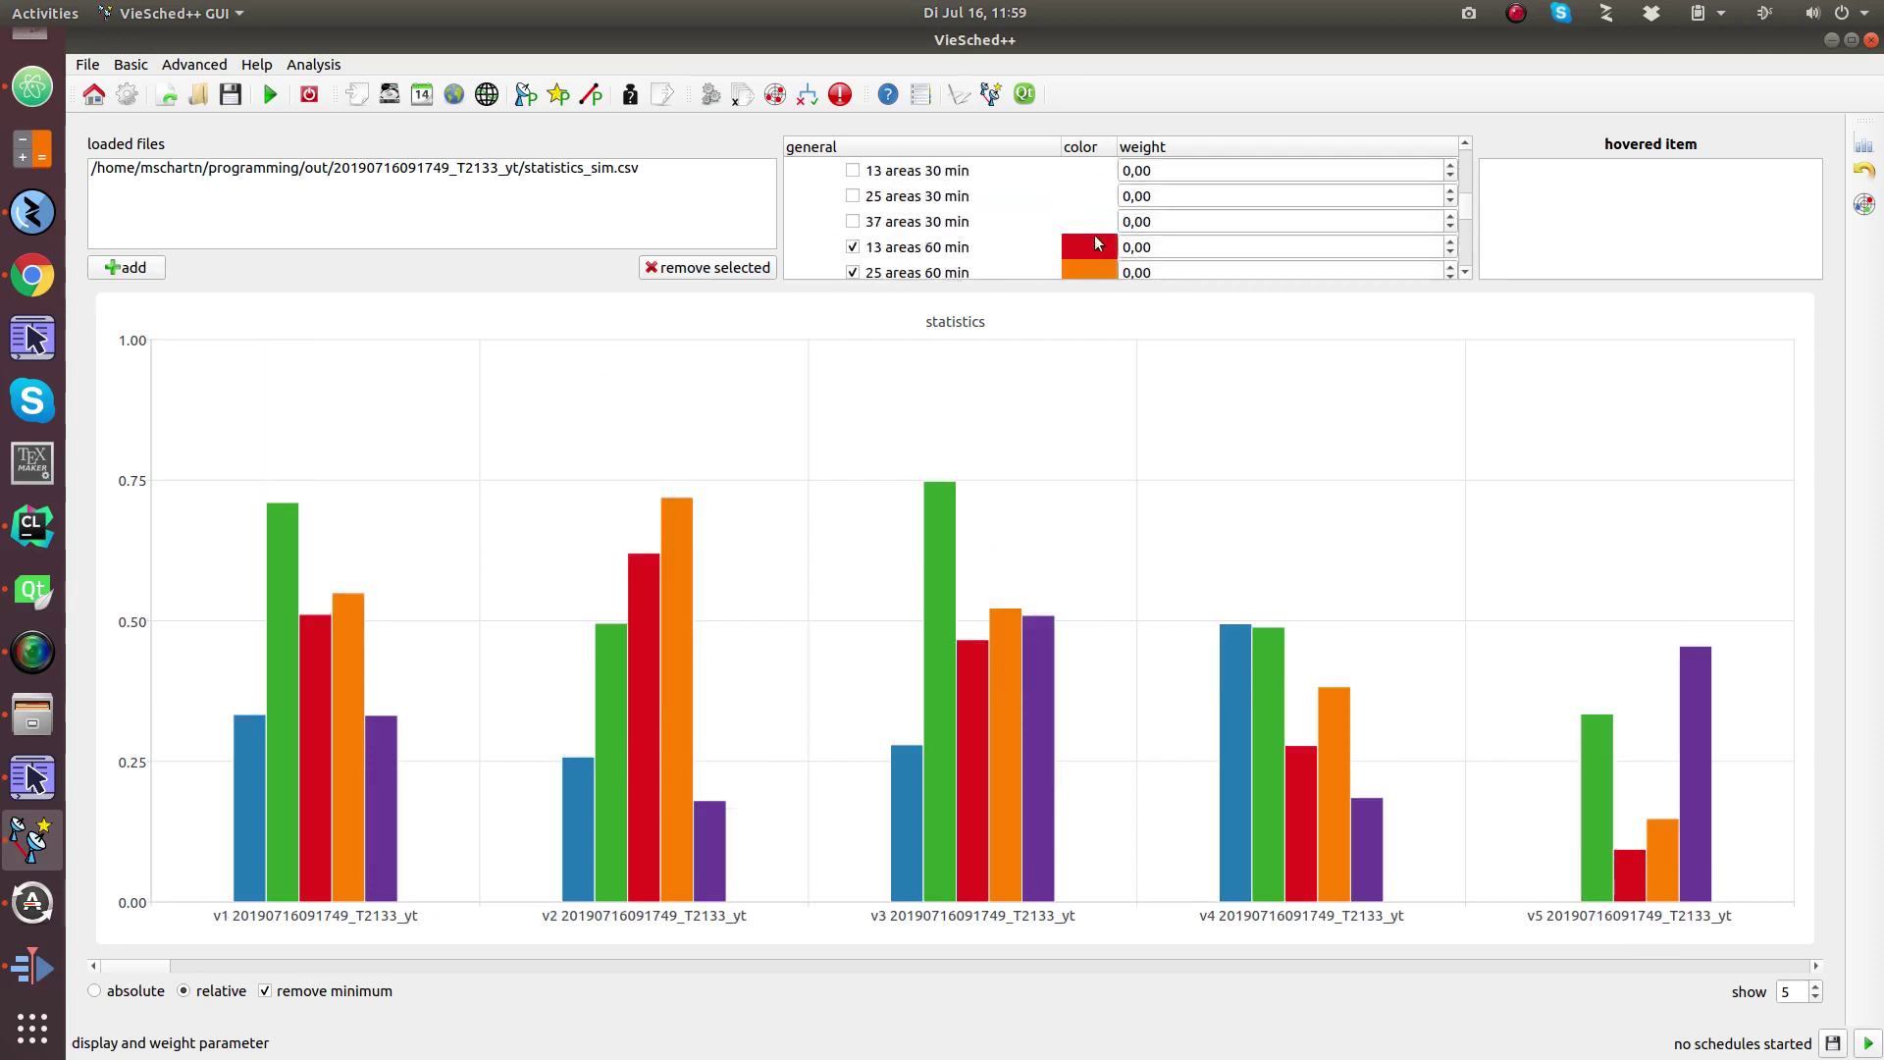
scroll(1002, 245, down, 1)
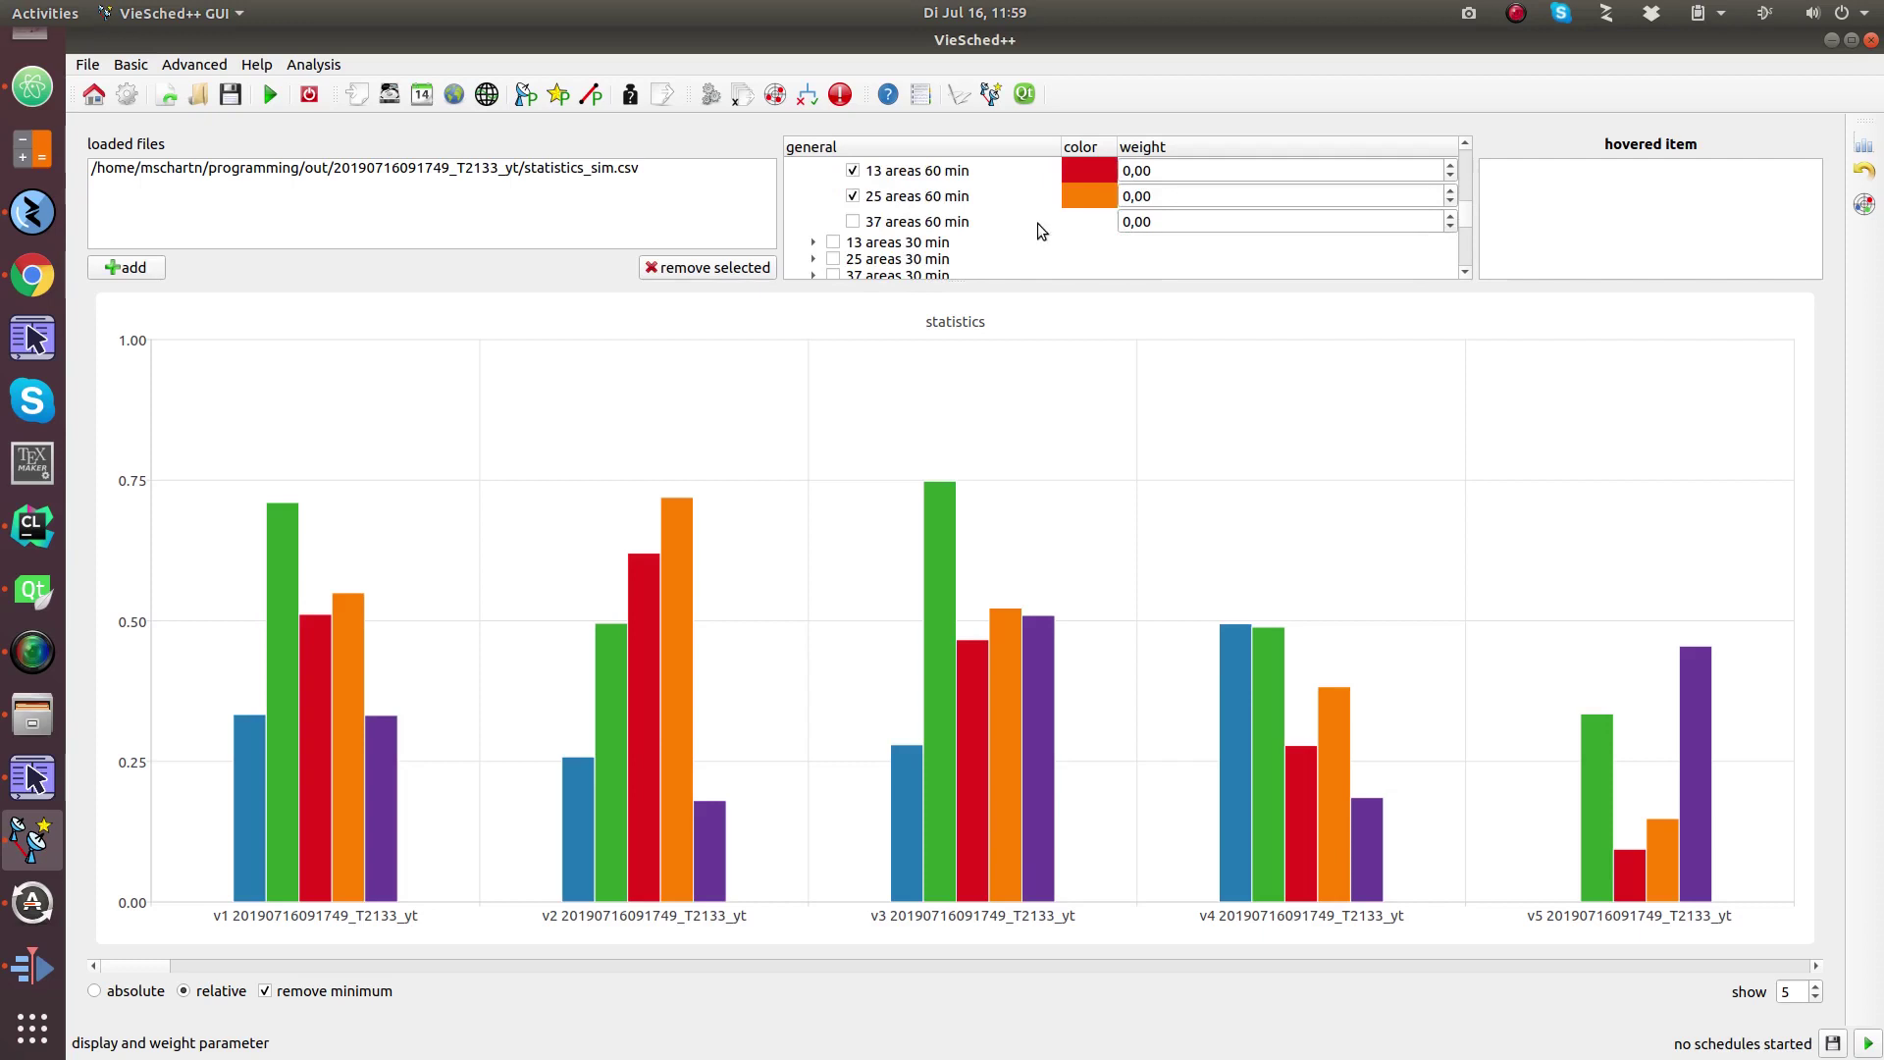
scroll(1148, 194, up, 1)
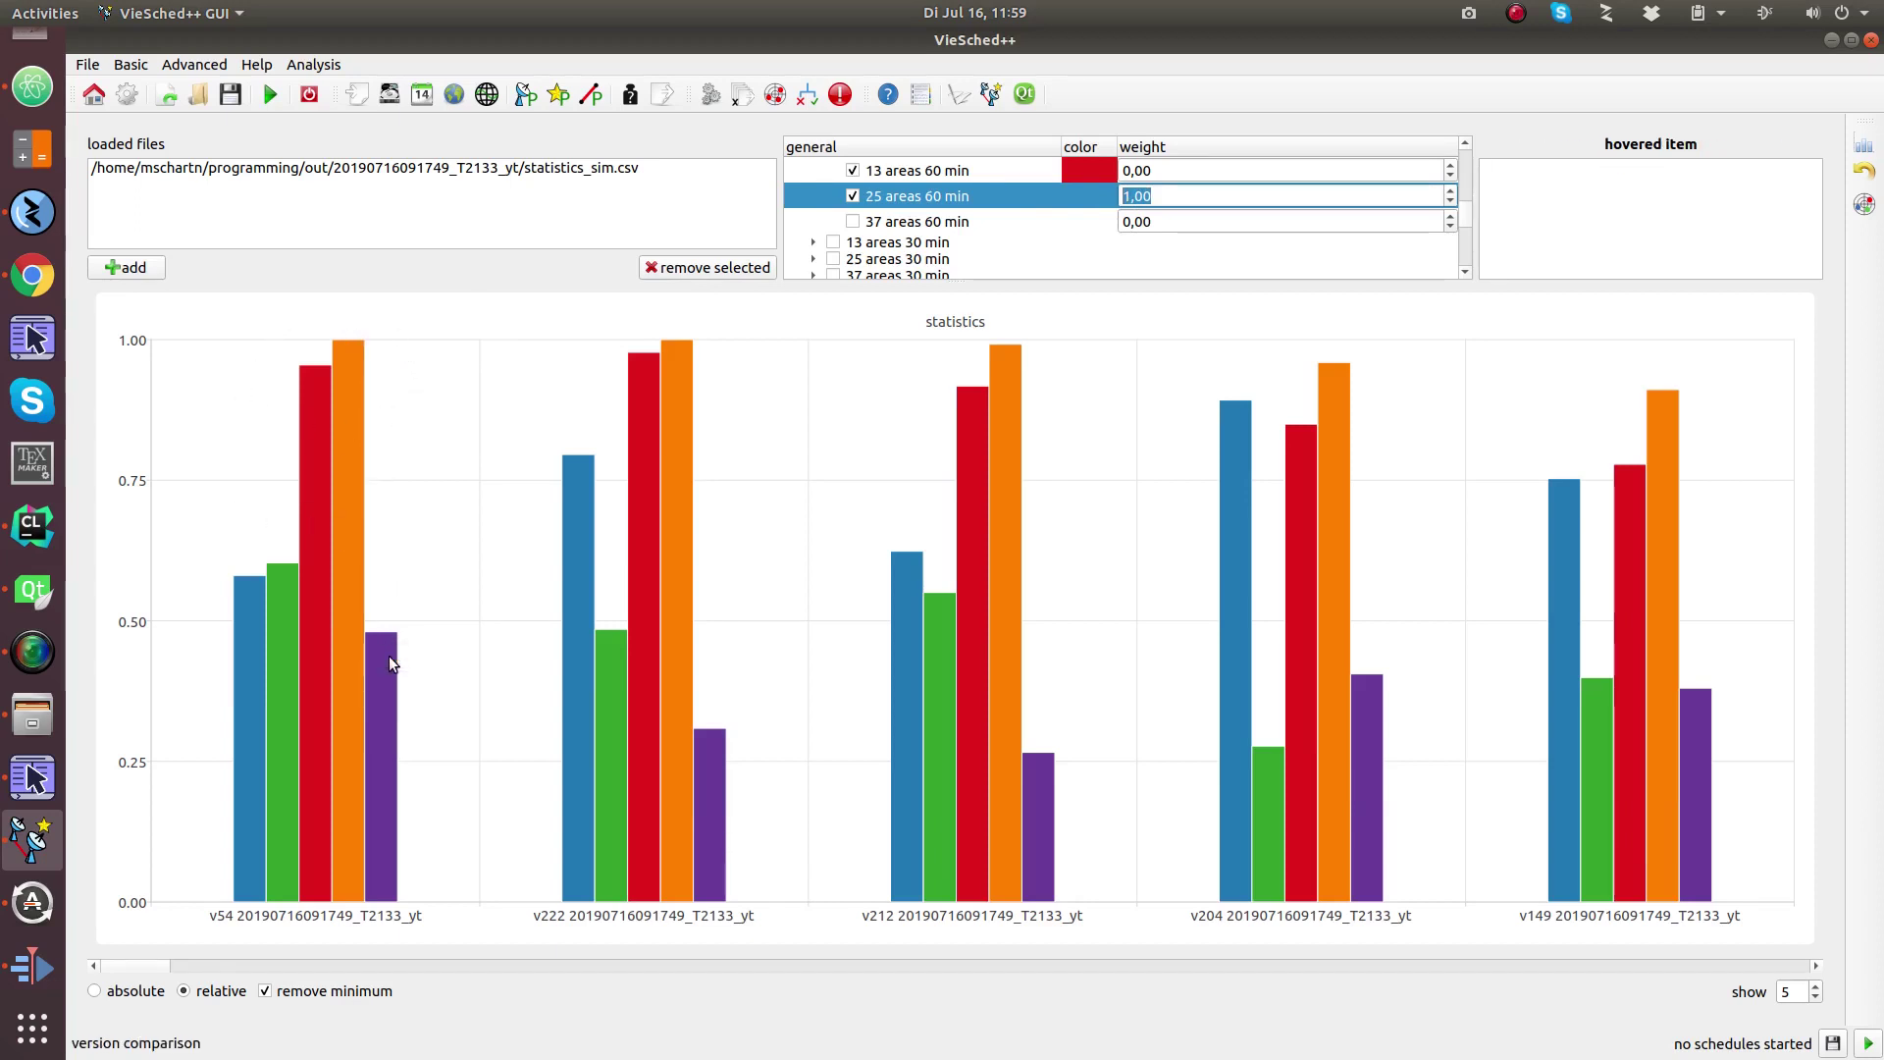
mouse_move(382, 671)
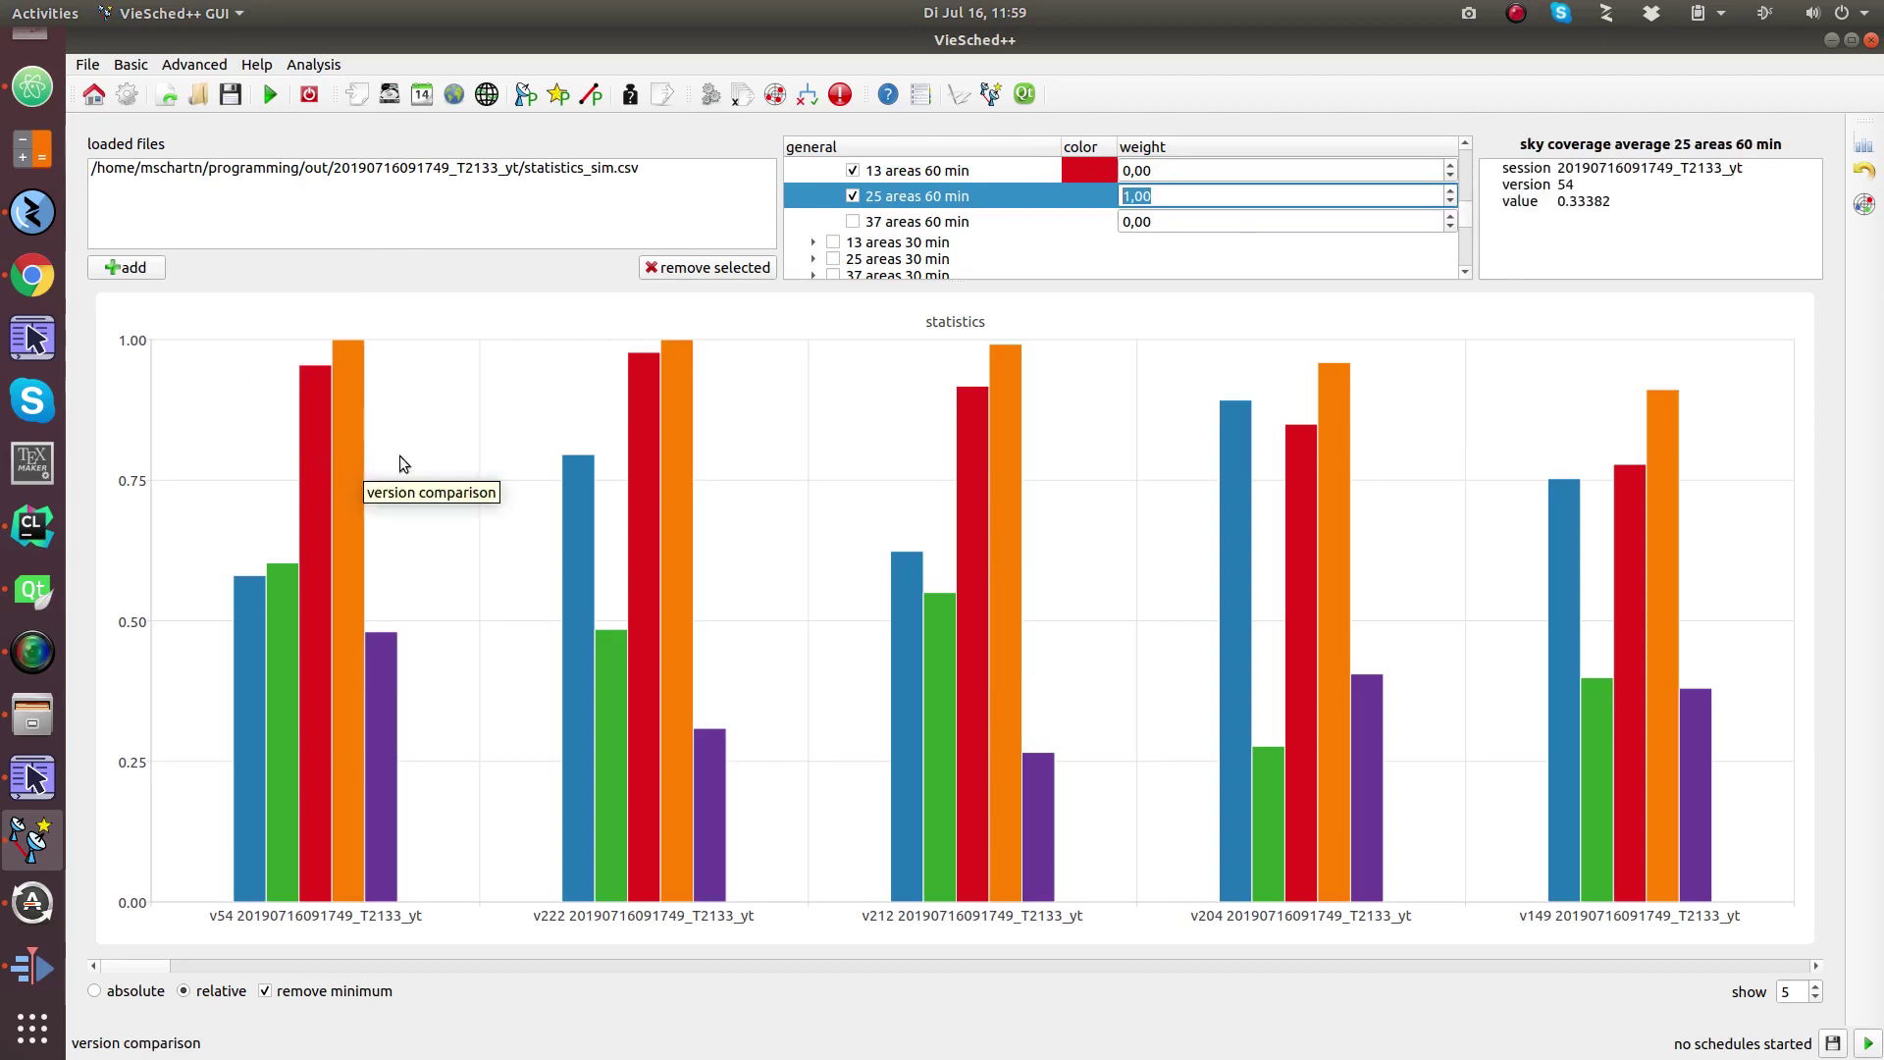
Reset the 25 areas 60 min sky coverage weight to 0.00 and return to the average 3d coordinates parameter.
scroll(1173, 197, down, 1)
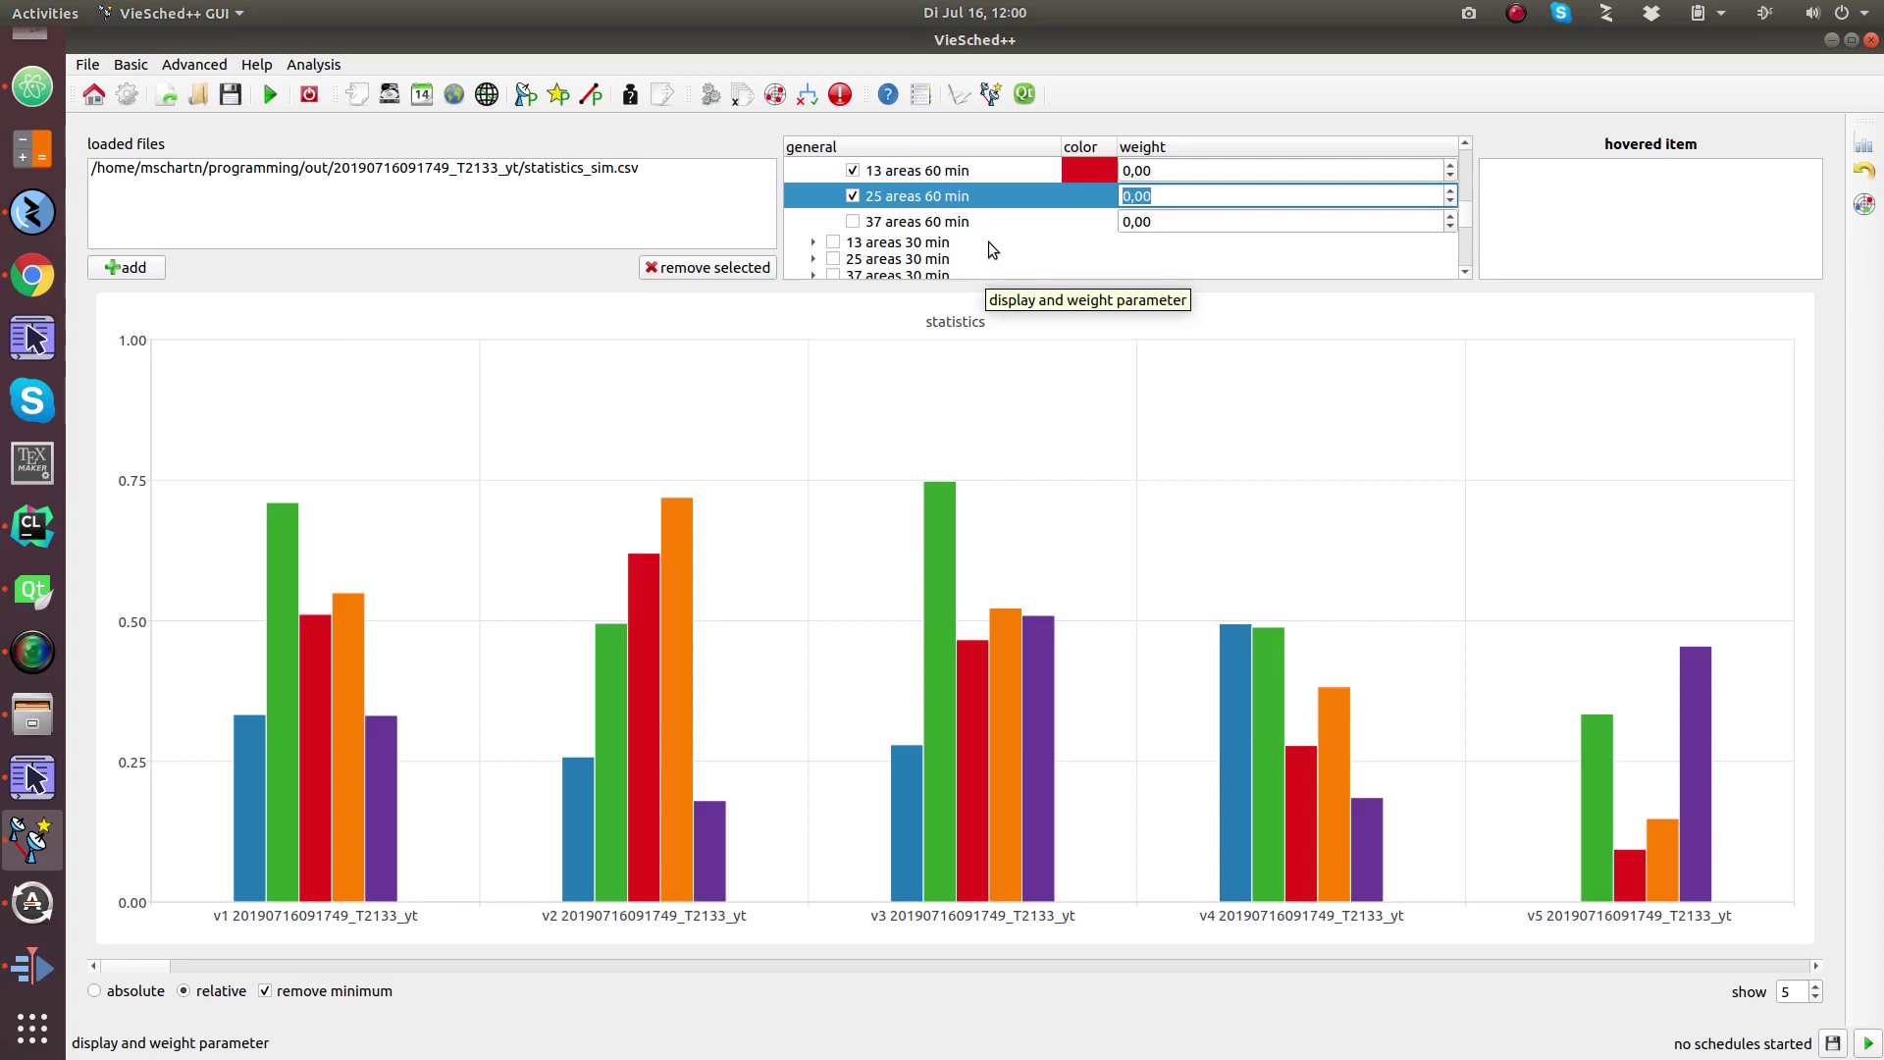
scroll(988, 242, down, 5)
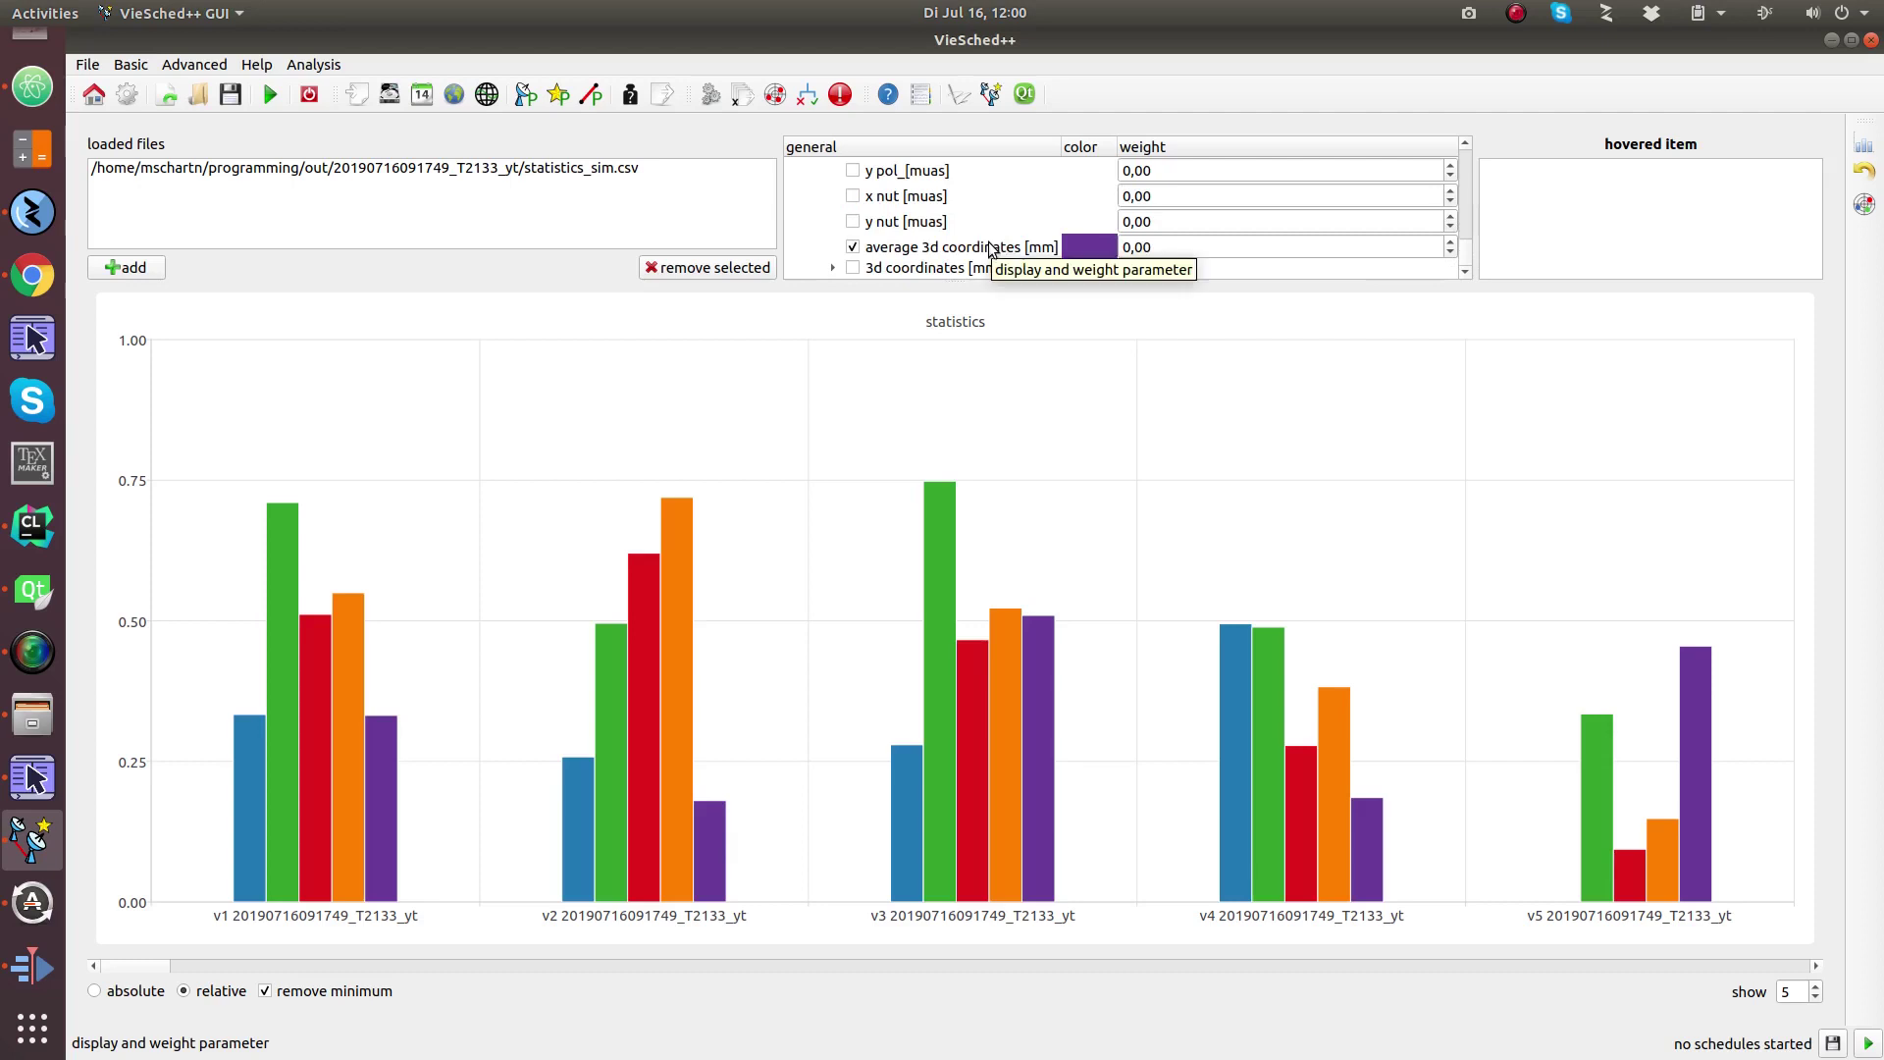